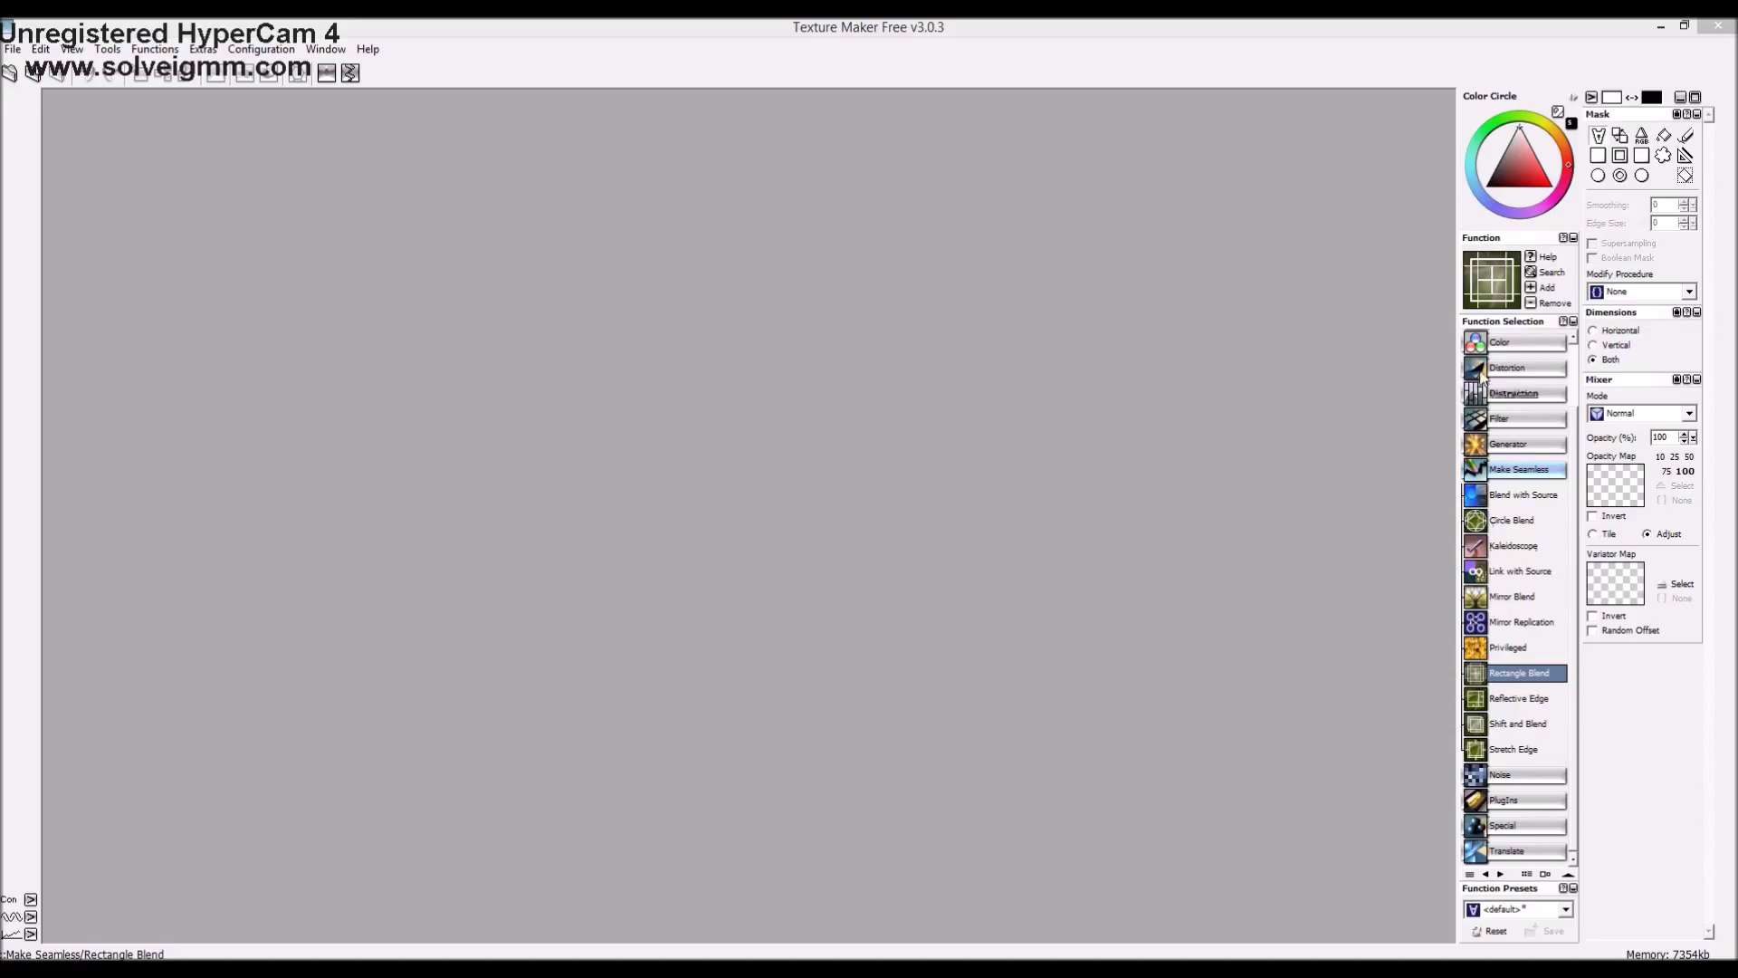
Create two black 256 × 256 pixel textures and arrange their windows side by side
click(13, 50)
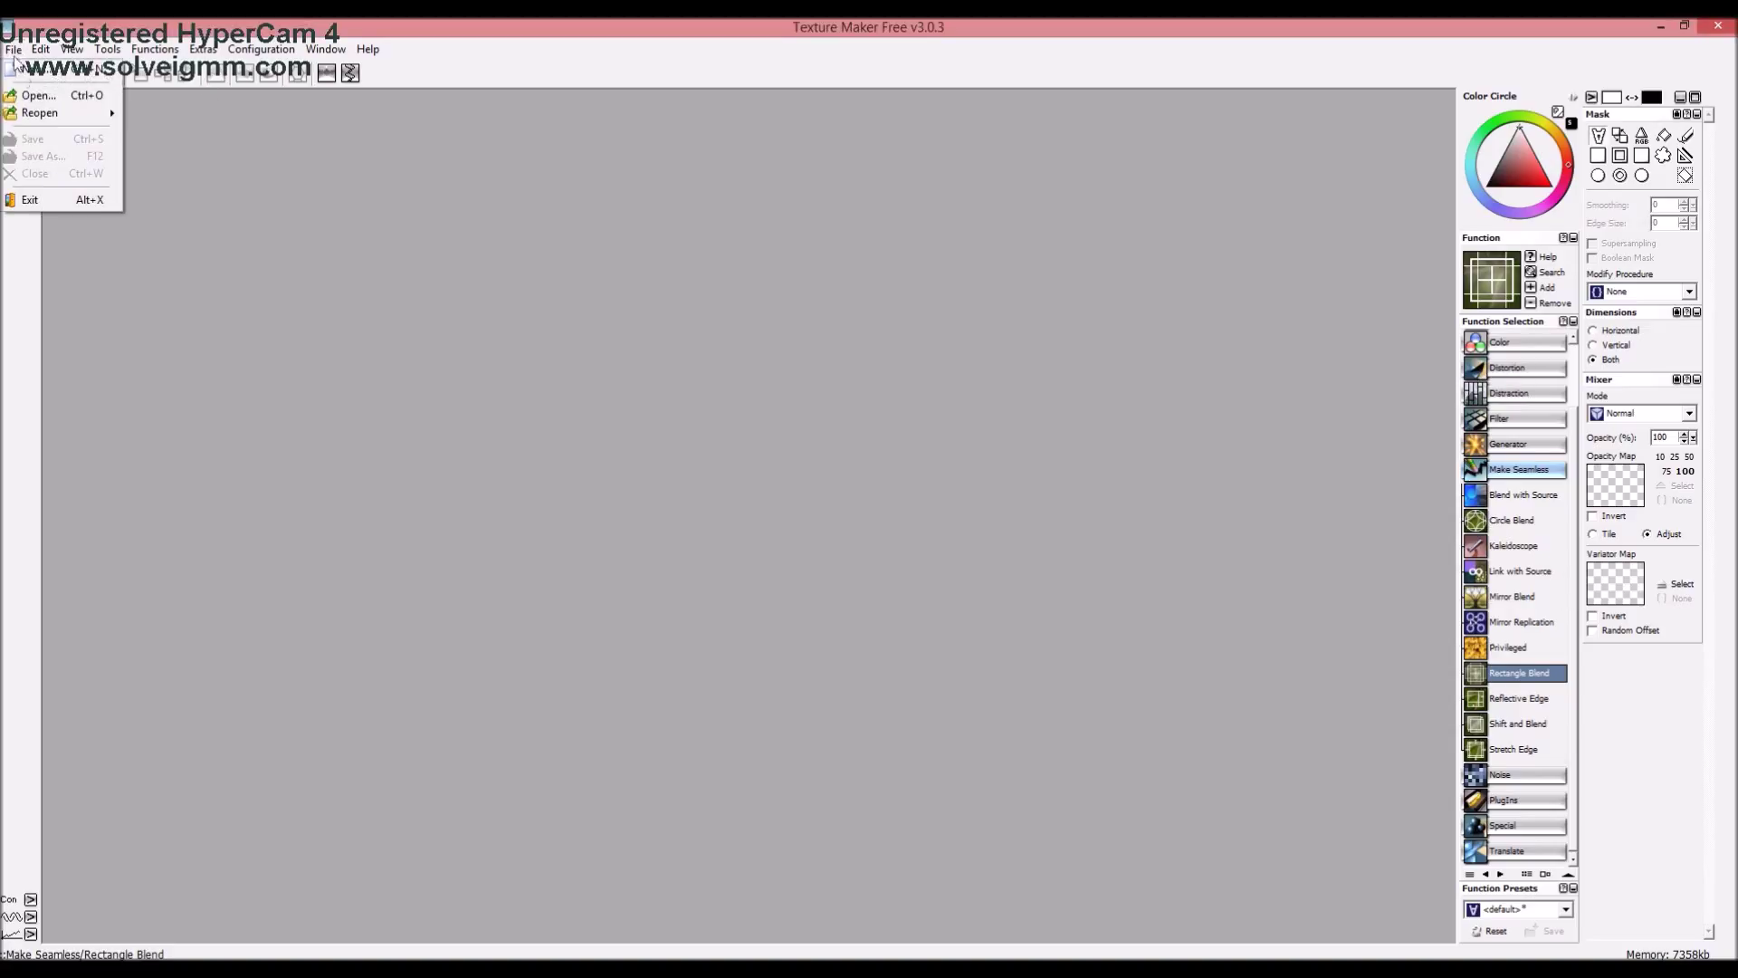
click(16, 69)
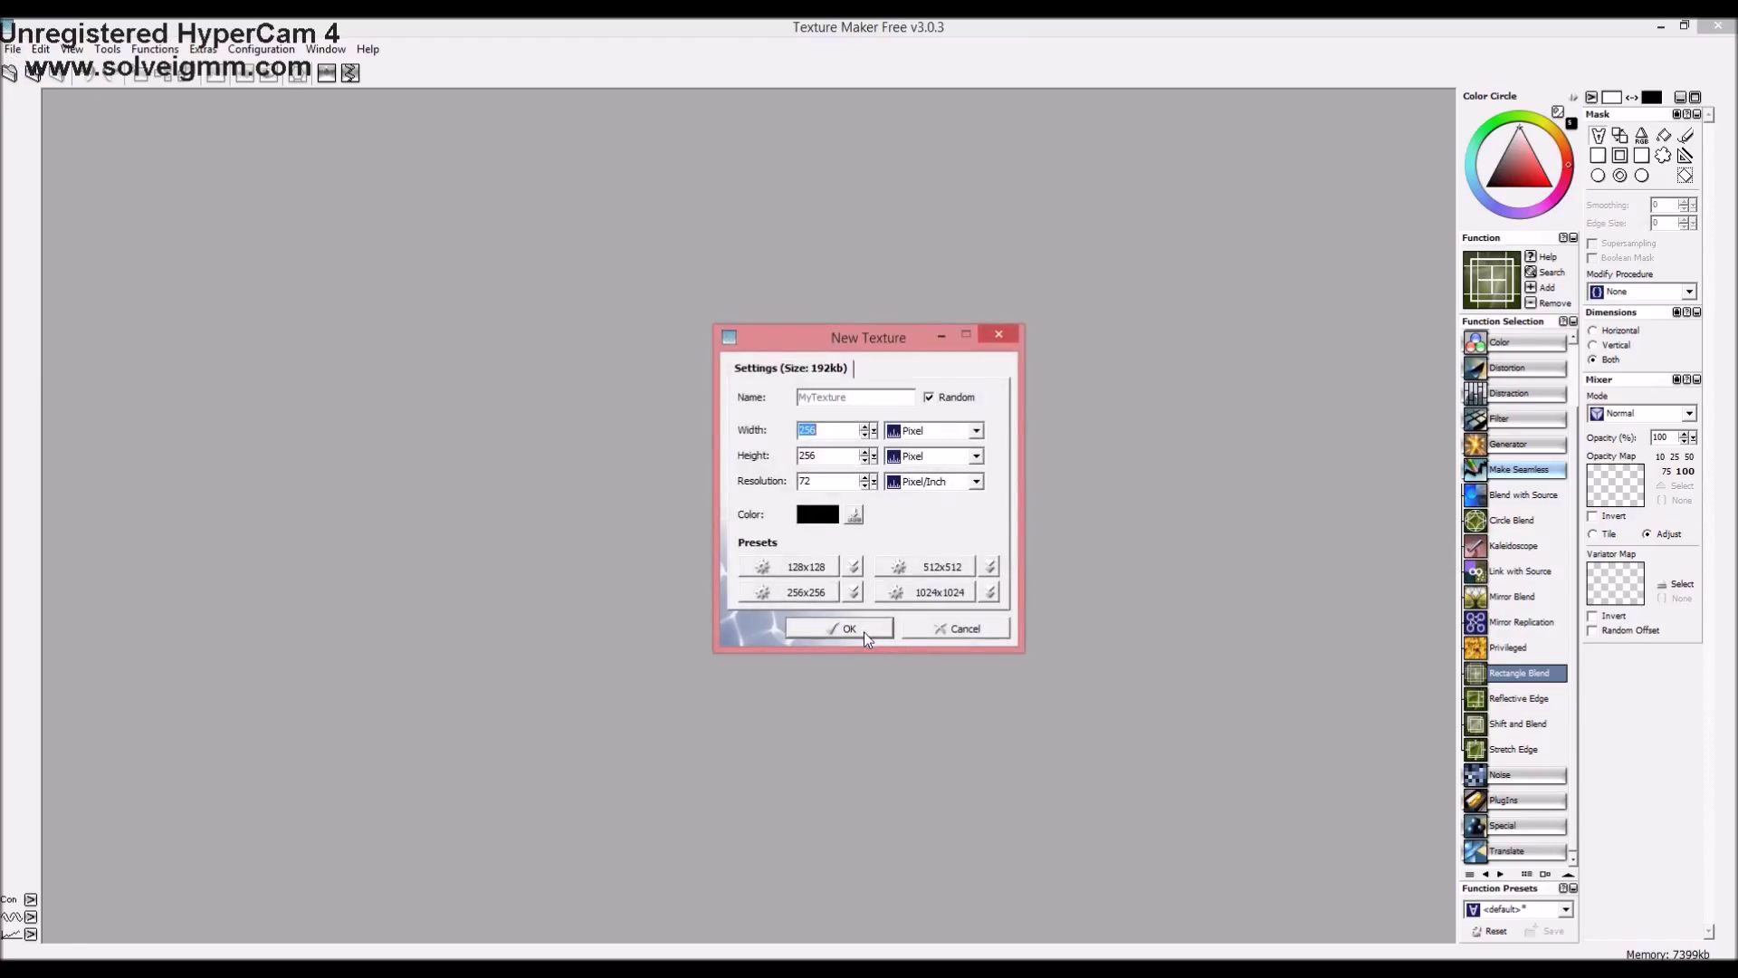
click(846, 628)
click(12, 49)
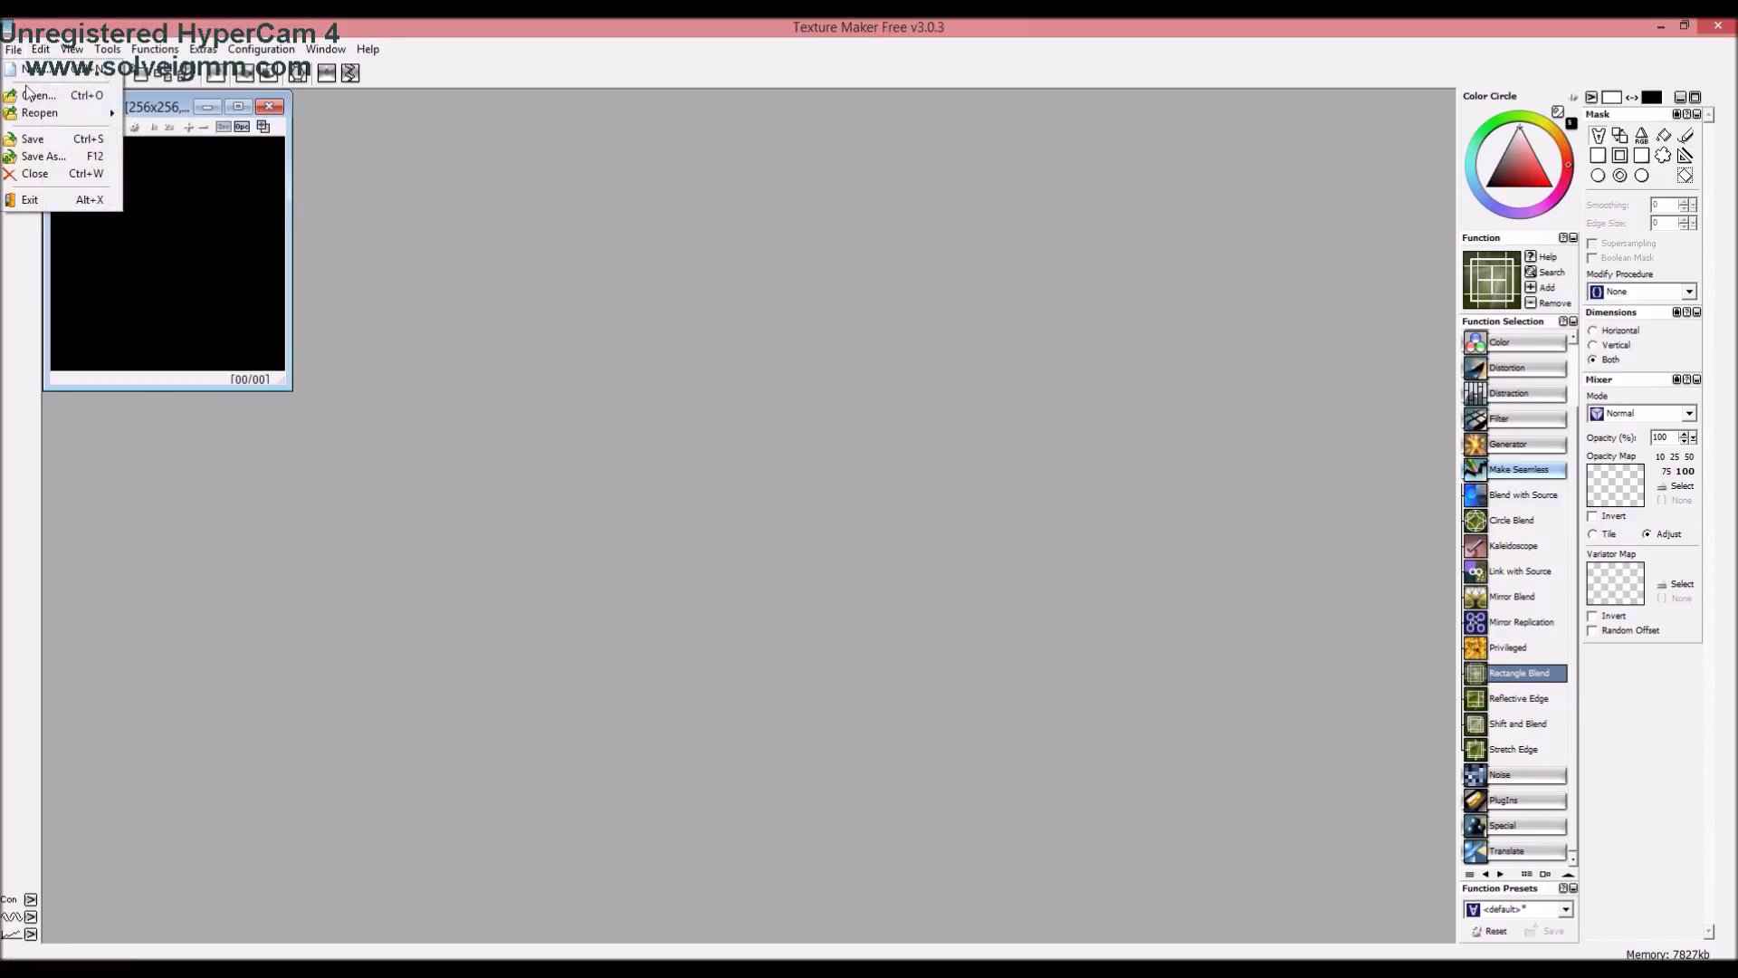
mouse_move(32, 114)
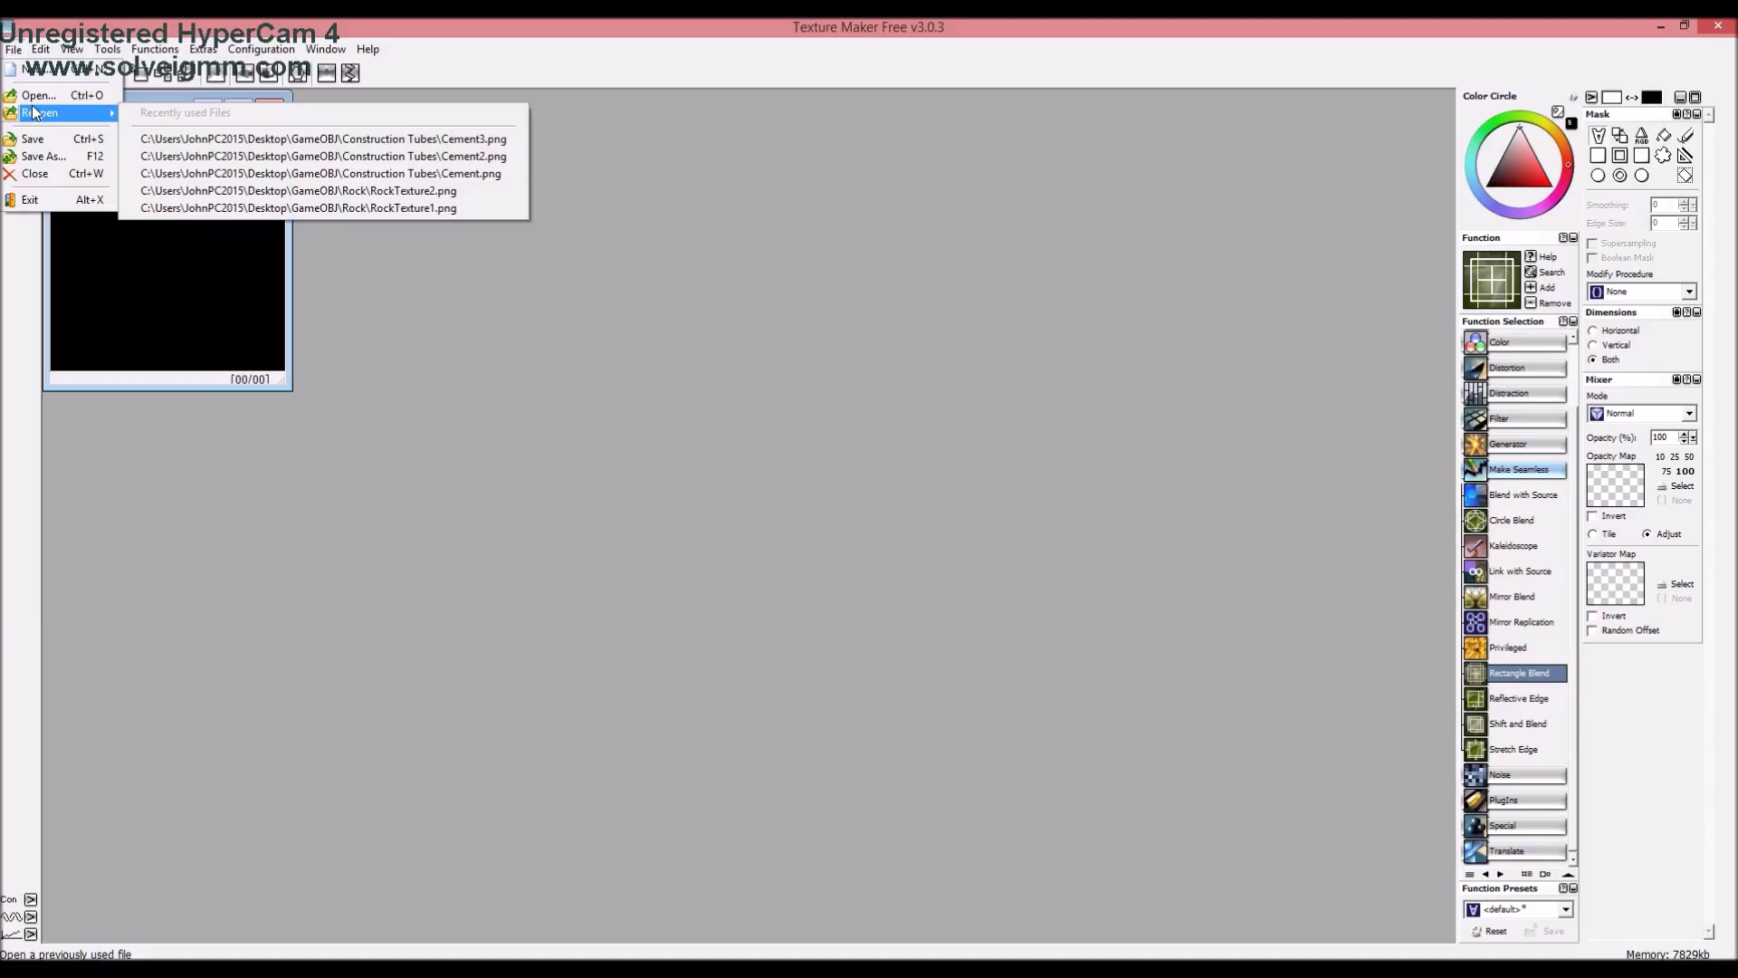
click(36, 69)
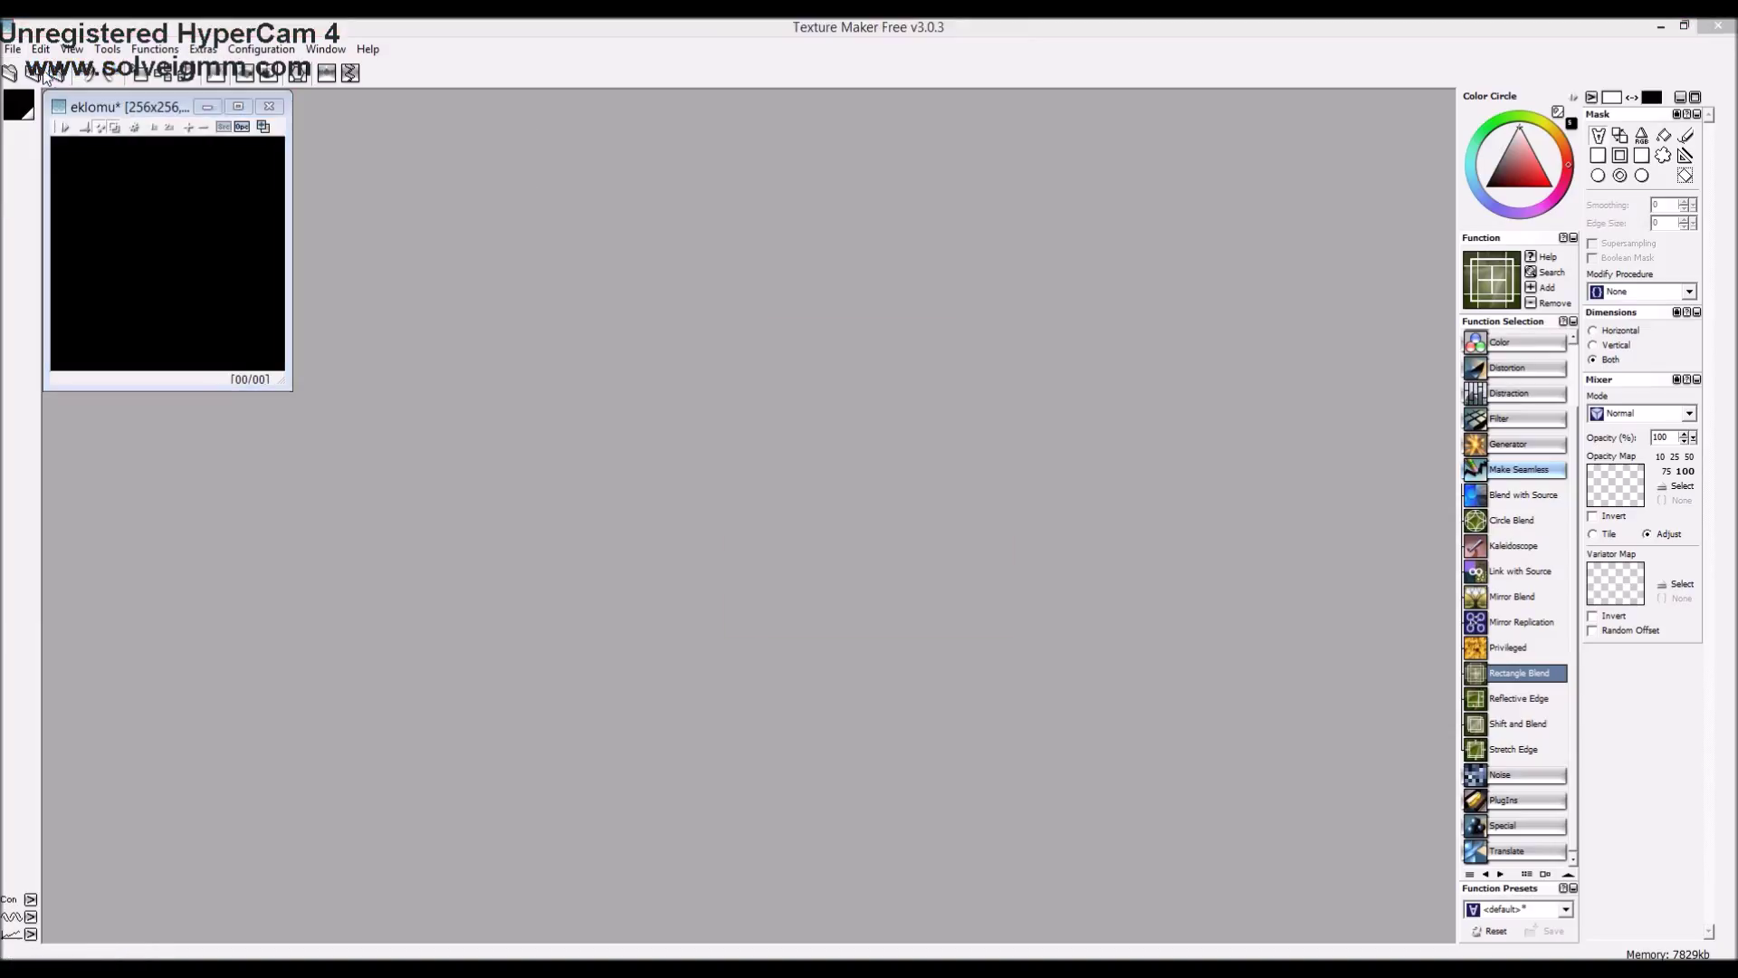
click(846, 632)
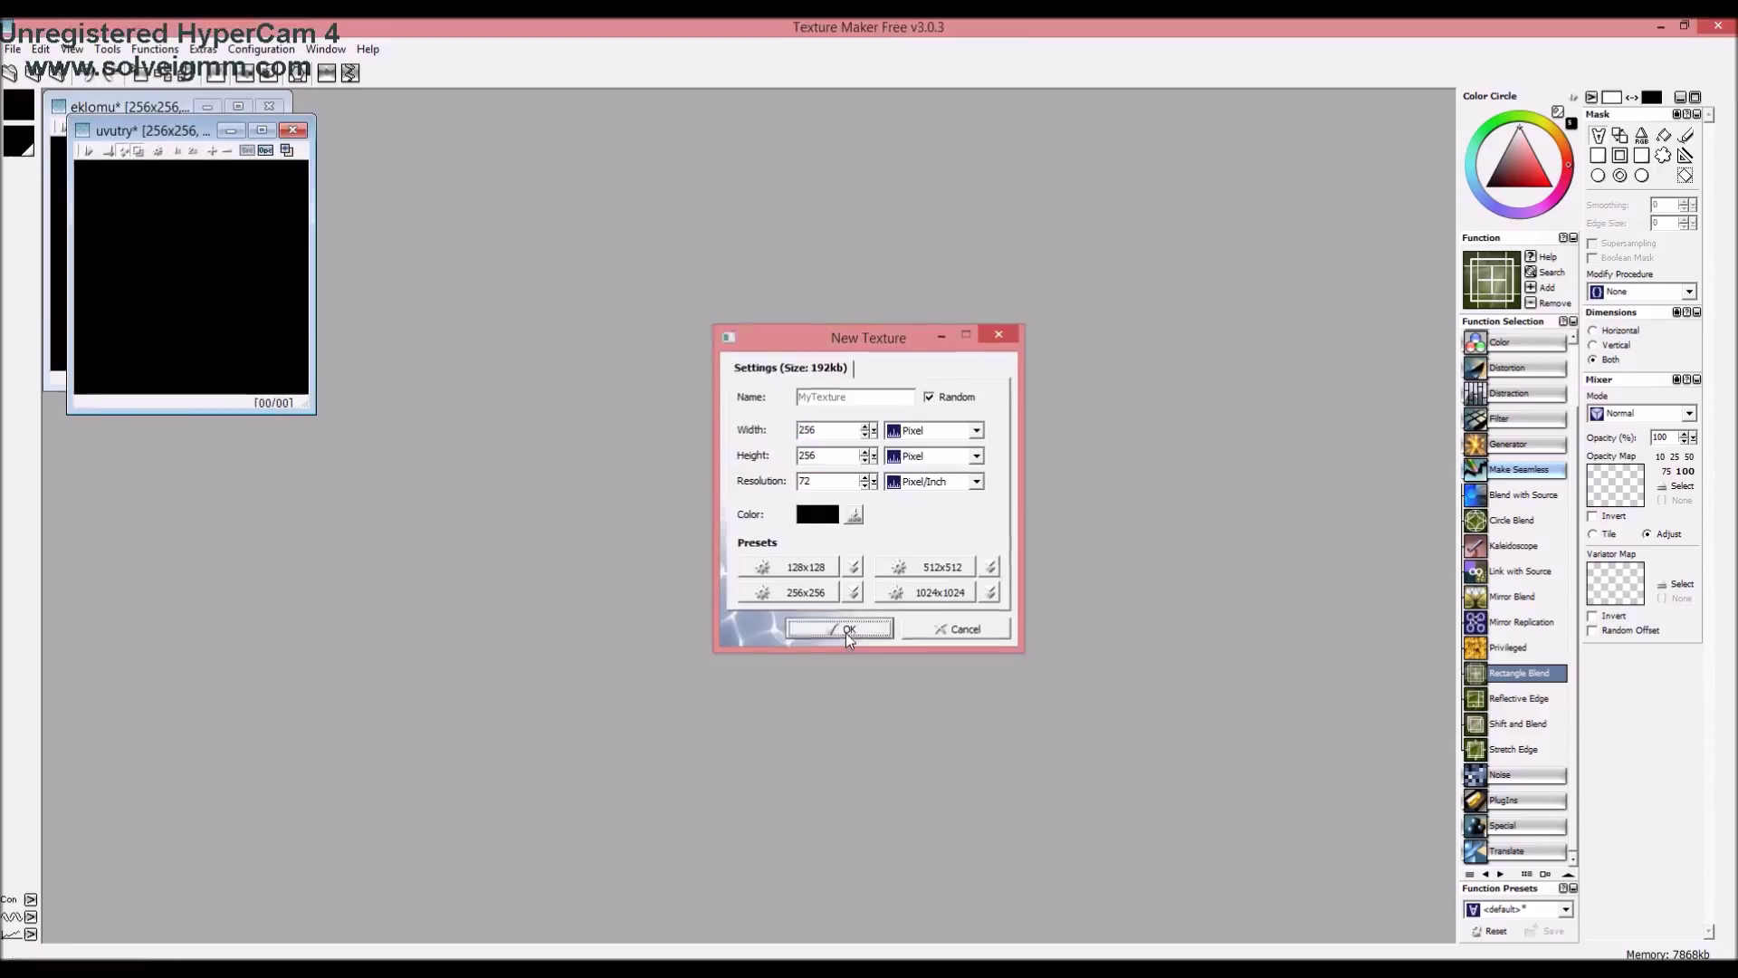
drag(201, 134, 479, 191)
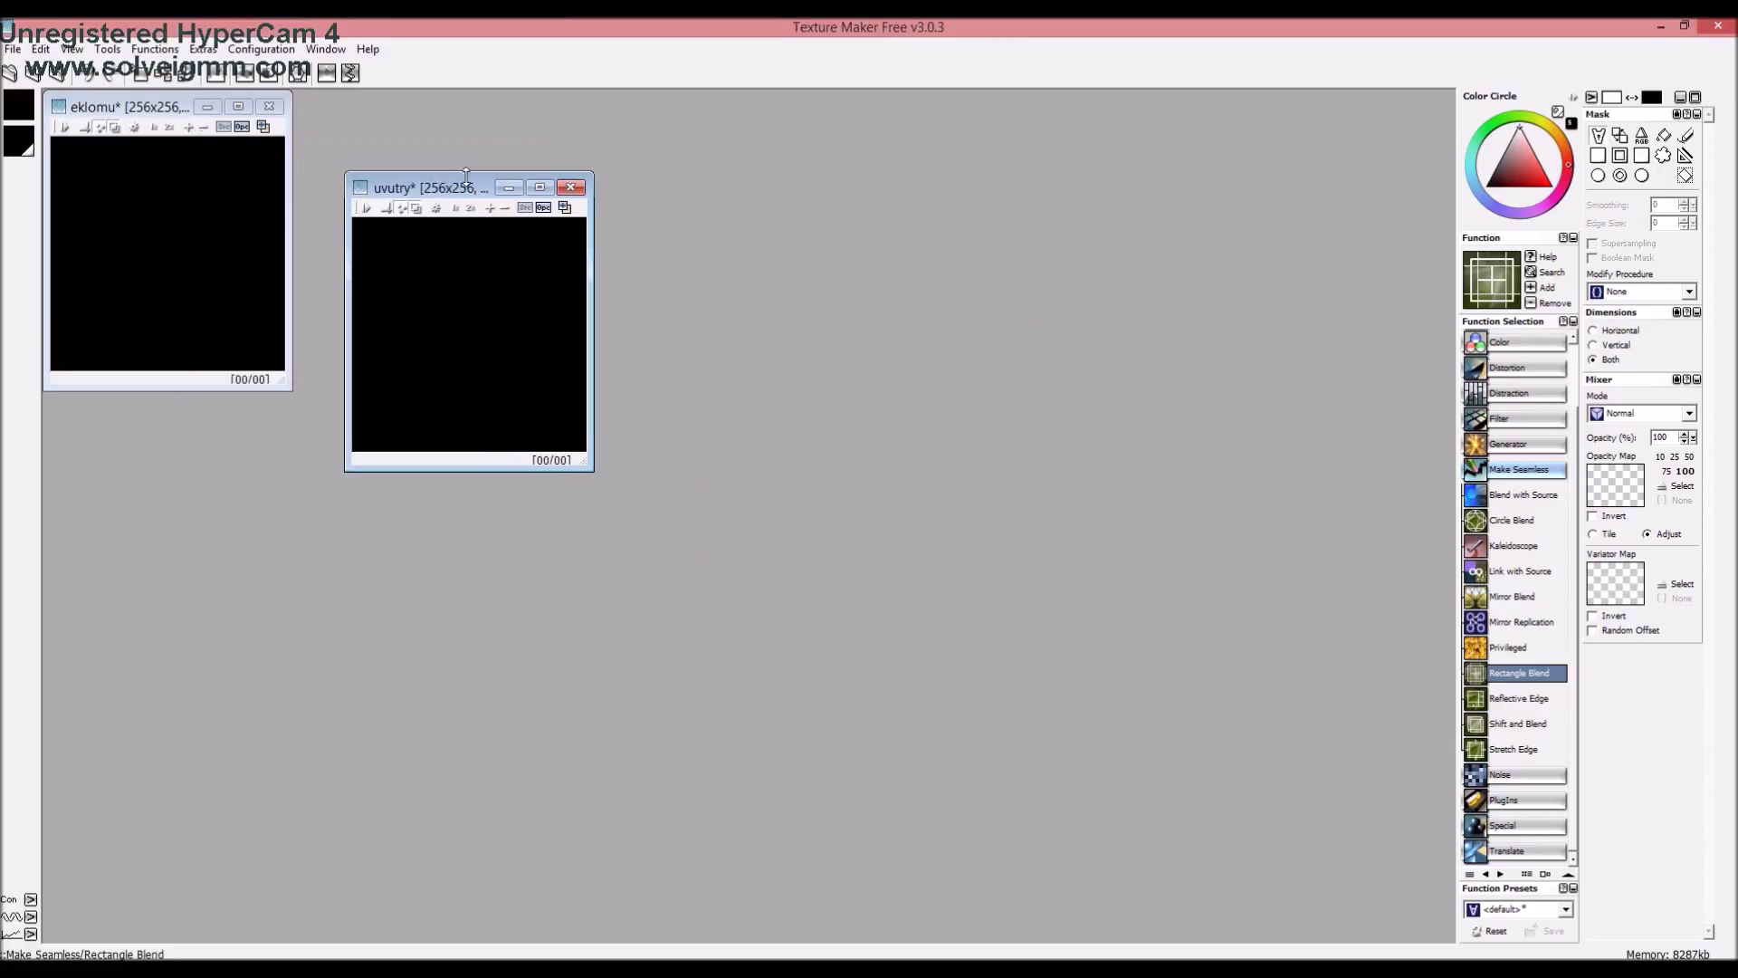
drag(136, 106, 172, 181)
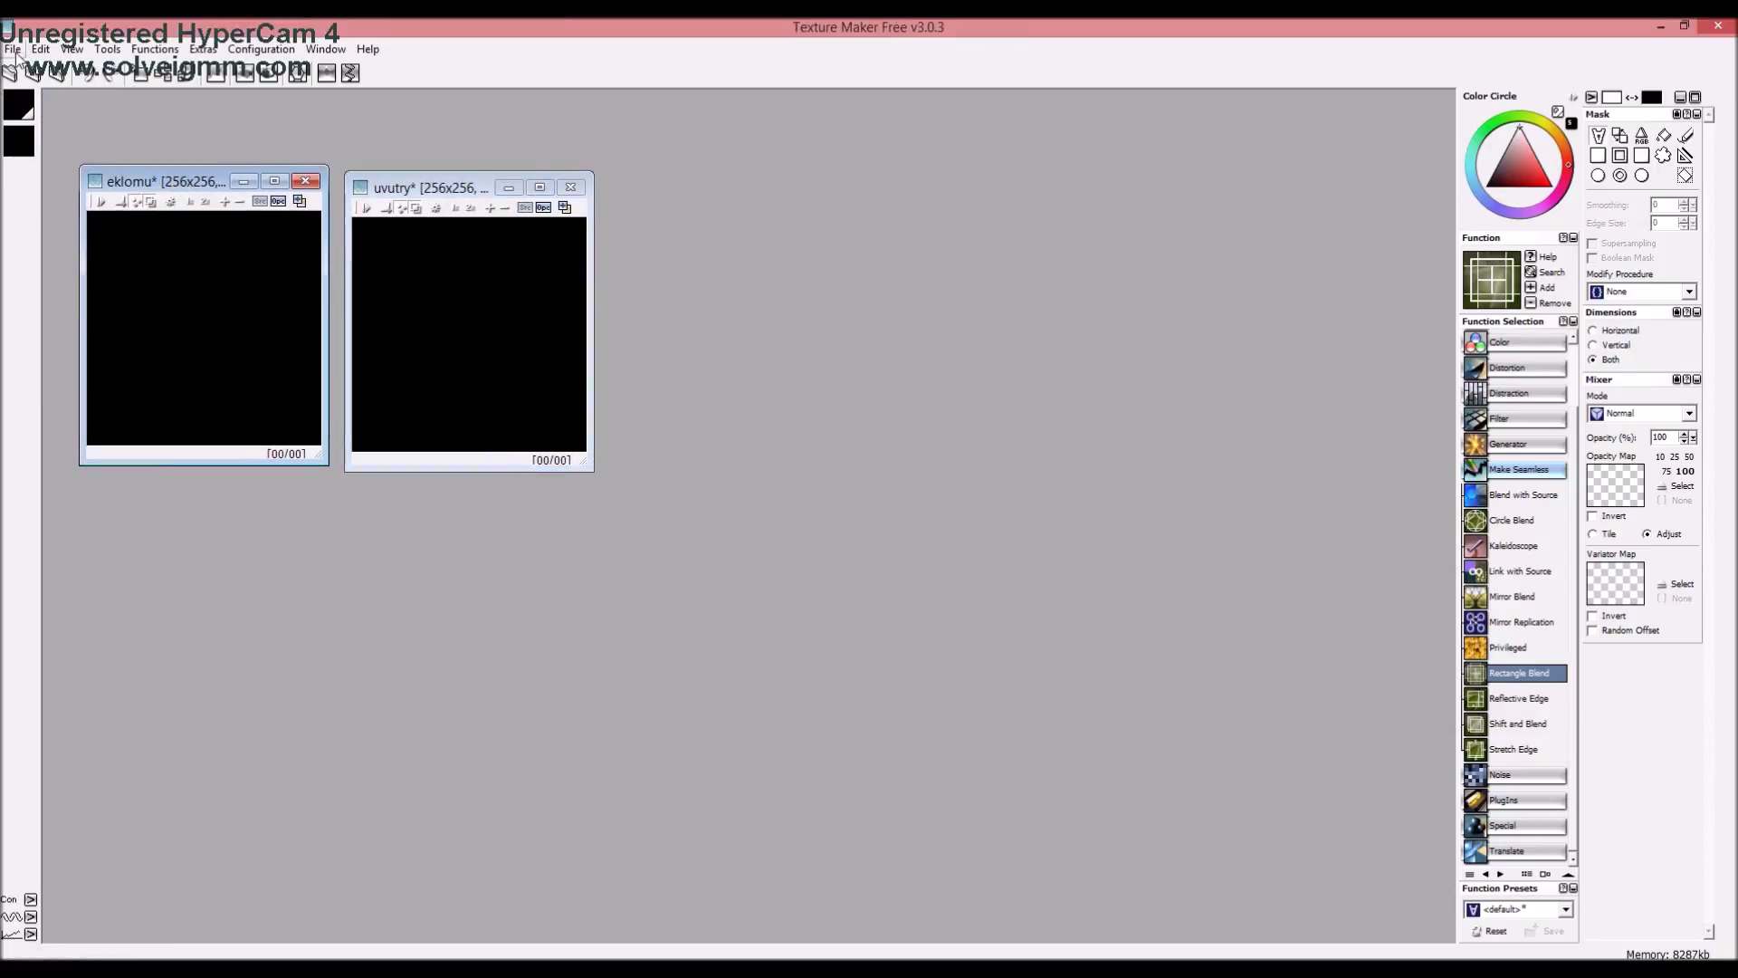
Add two more black 256 × 256 pixel textures and place their windows apart from the first two
click(12, 49)
click(41, 69)
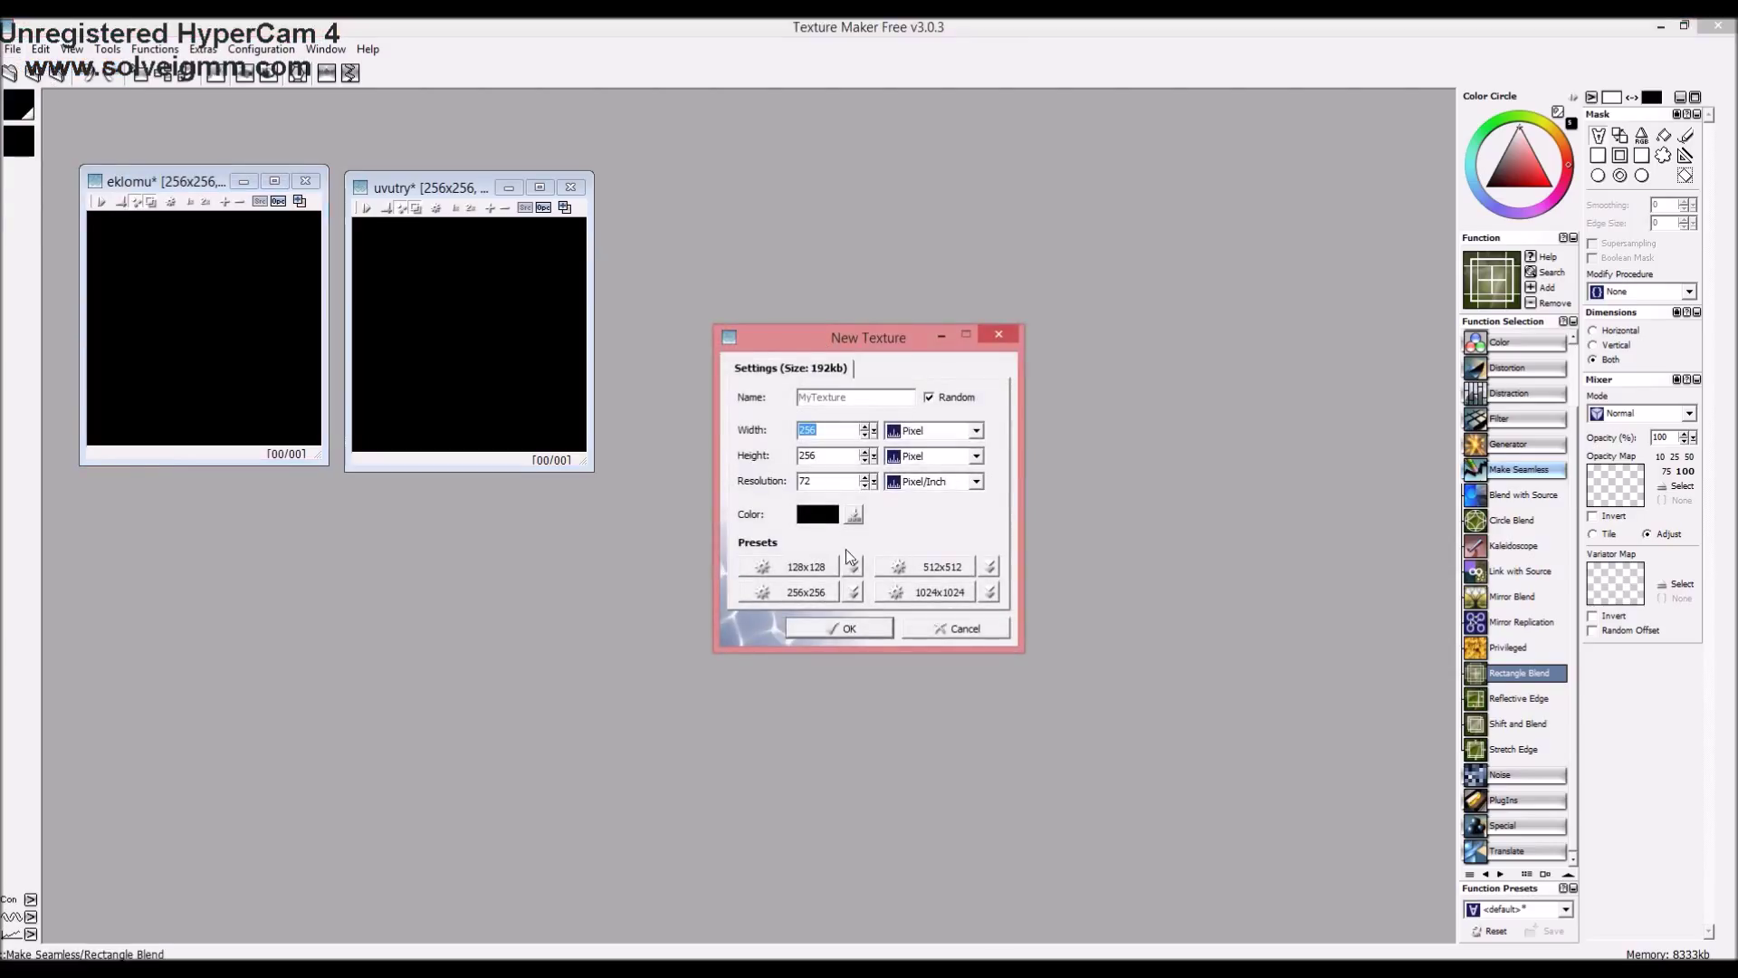
click(842, 613)
drag(210, 154, 804, 200)
click(12, 49)
click(18, 70)
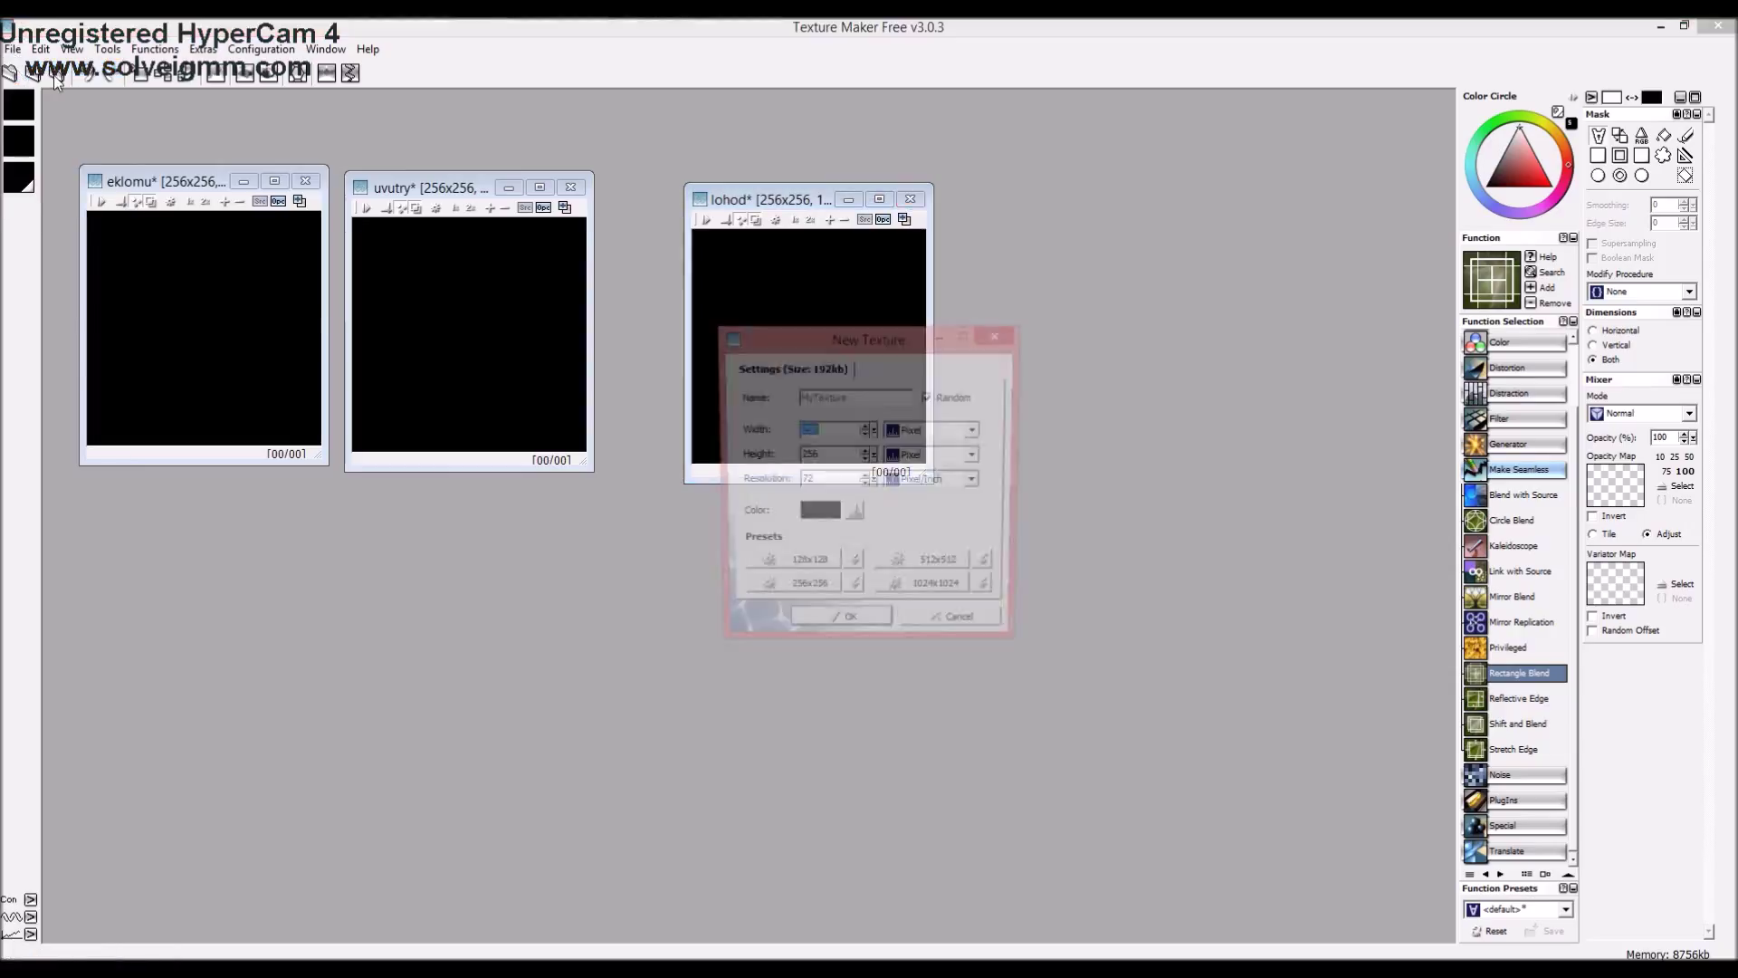
click(850, 626)
drag(232, 176, 1115, 404)
With the Paint brush, cover the newest texture in red, about RGB 197, 60, 60, and the third texture in a slightly brighter red
scroll(1518, 438, up, 3)
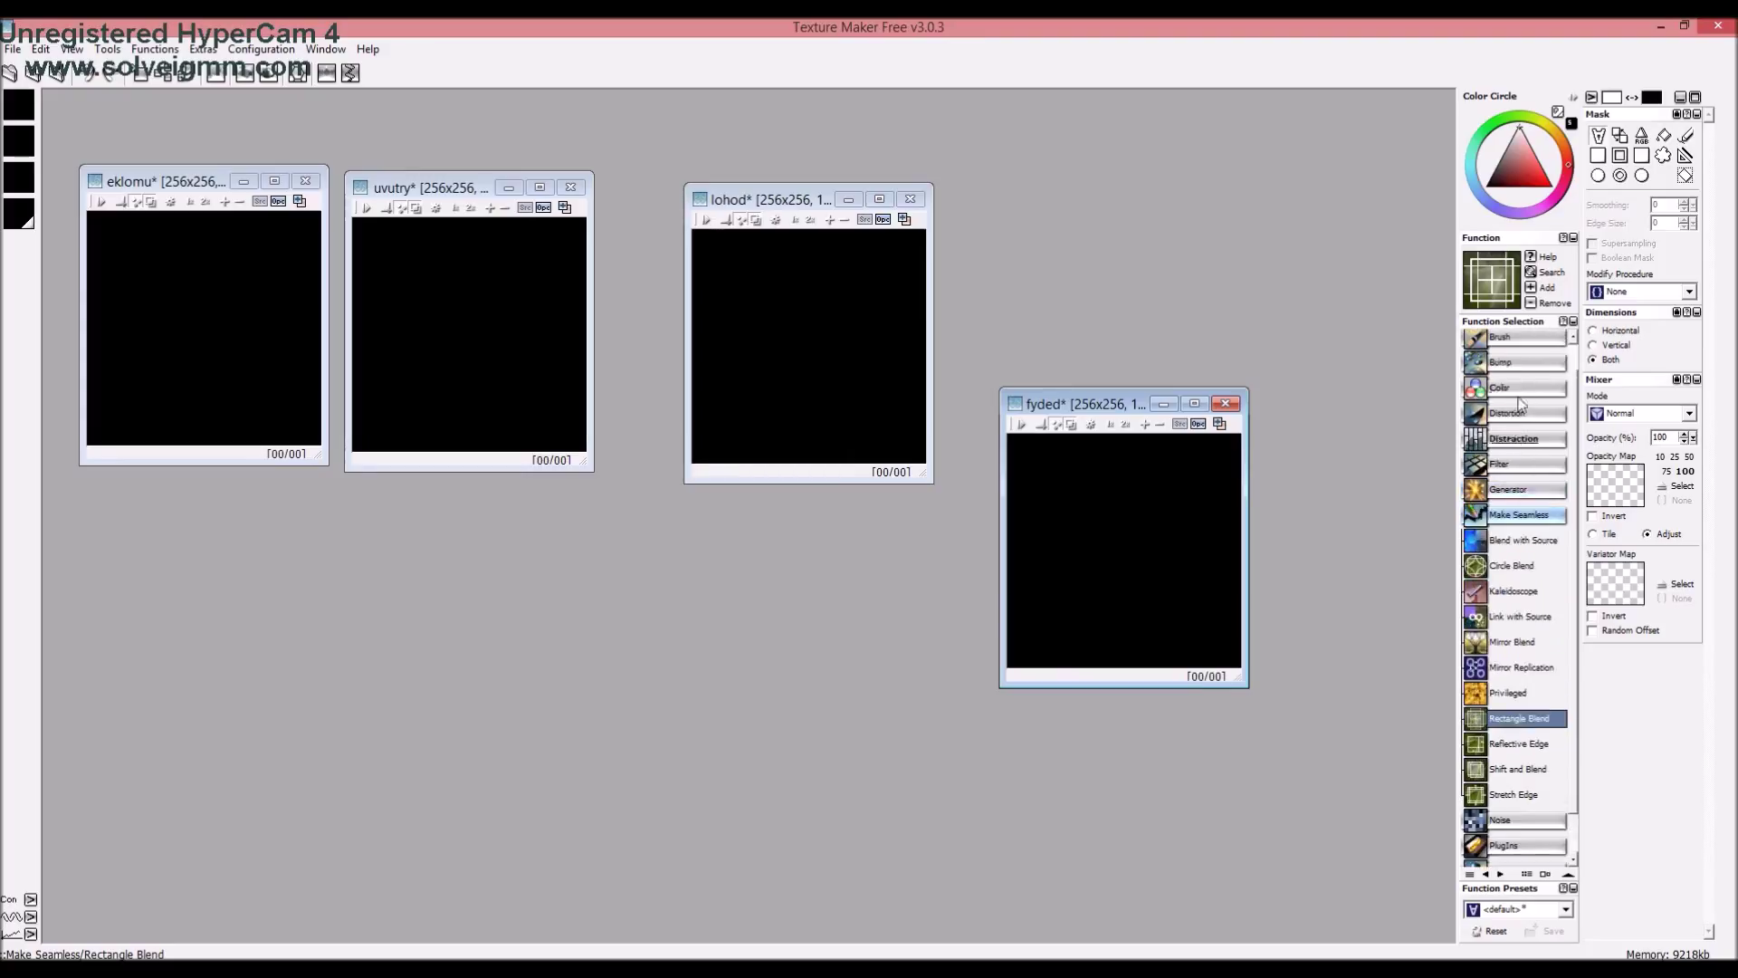
click(1512, 367)
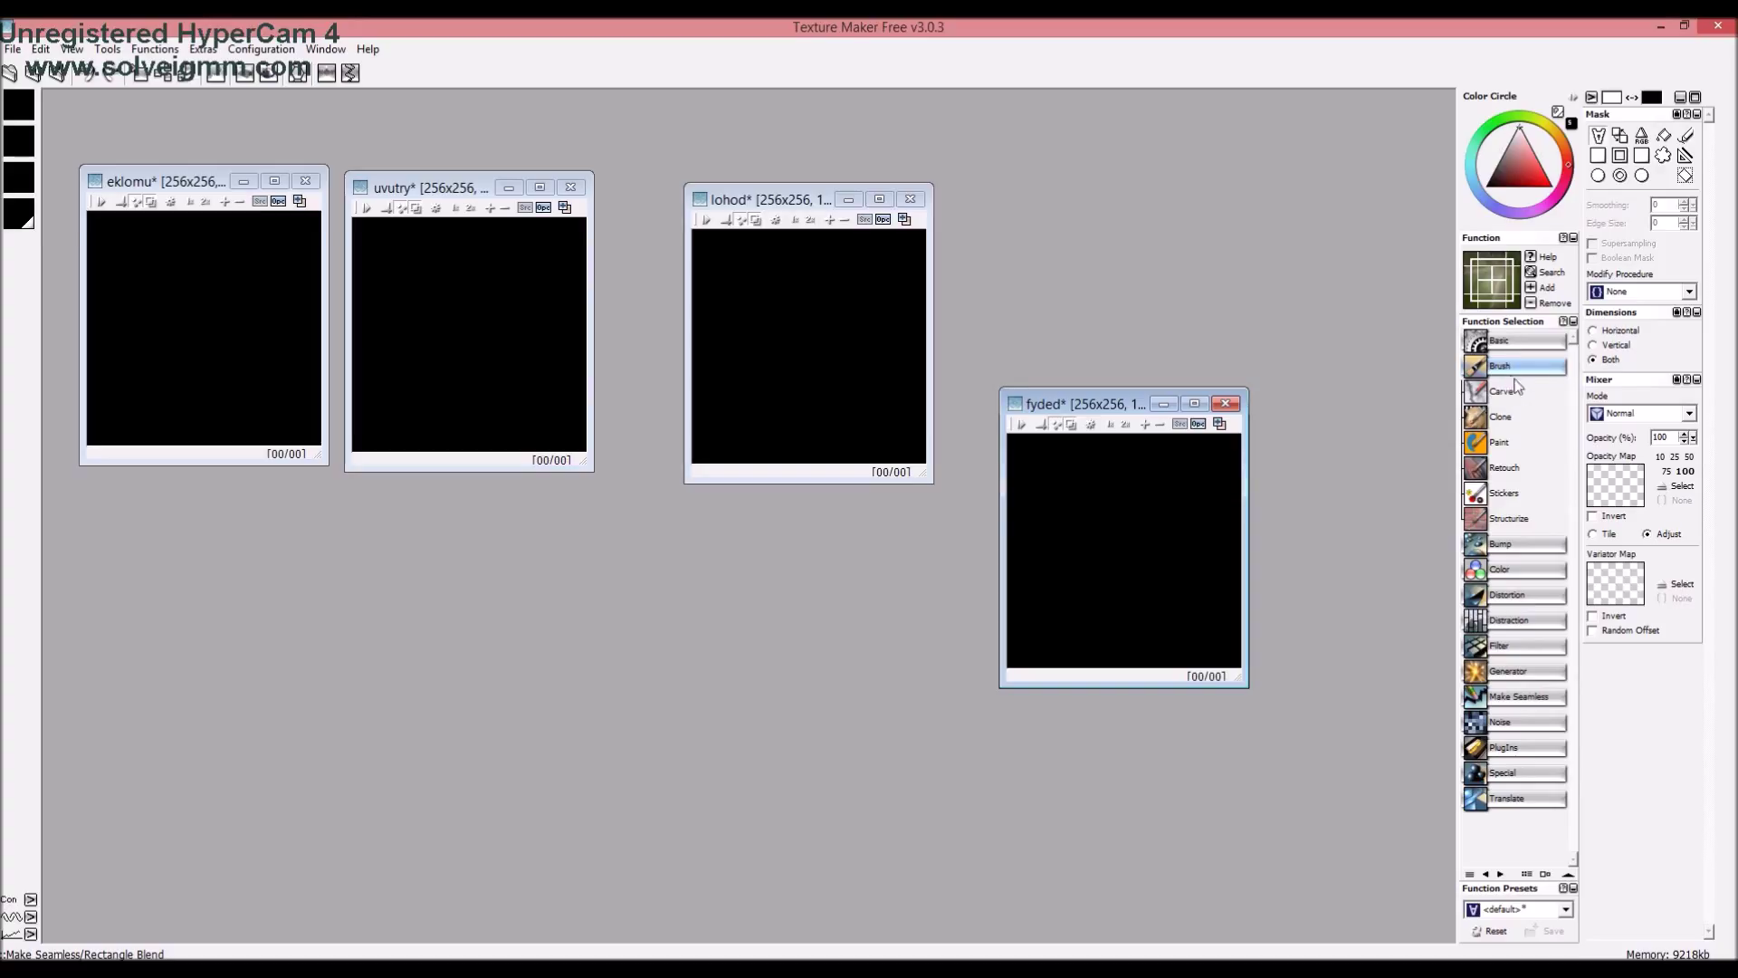
click(1510, 446)
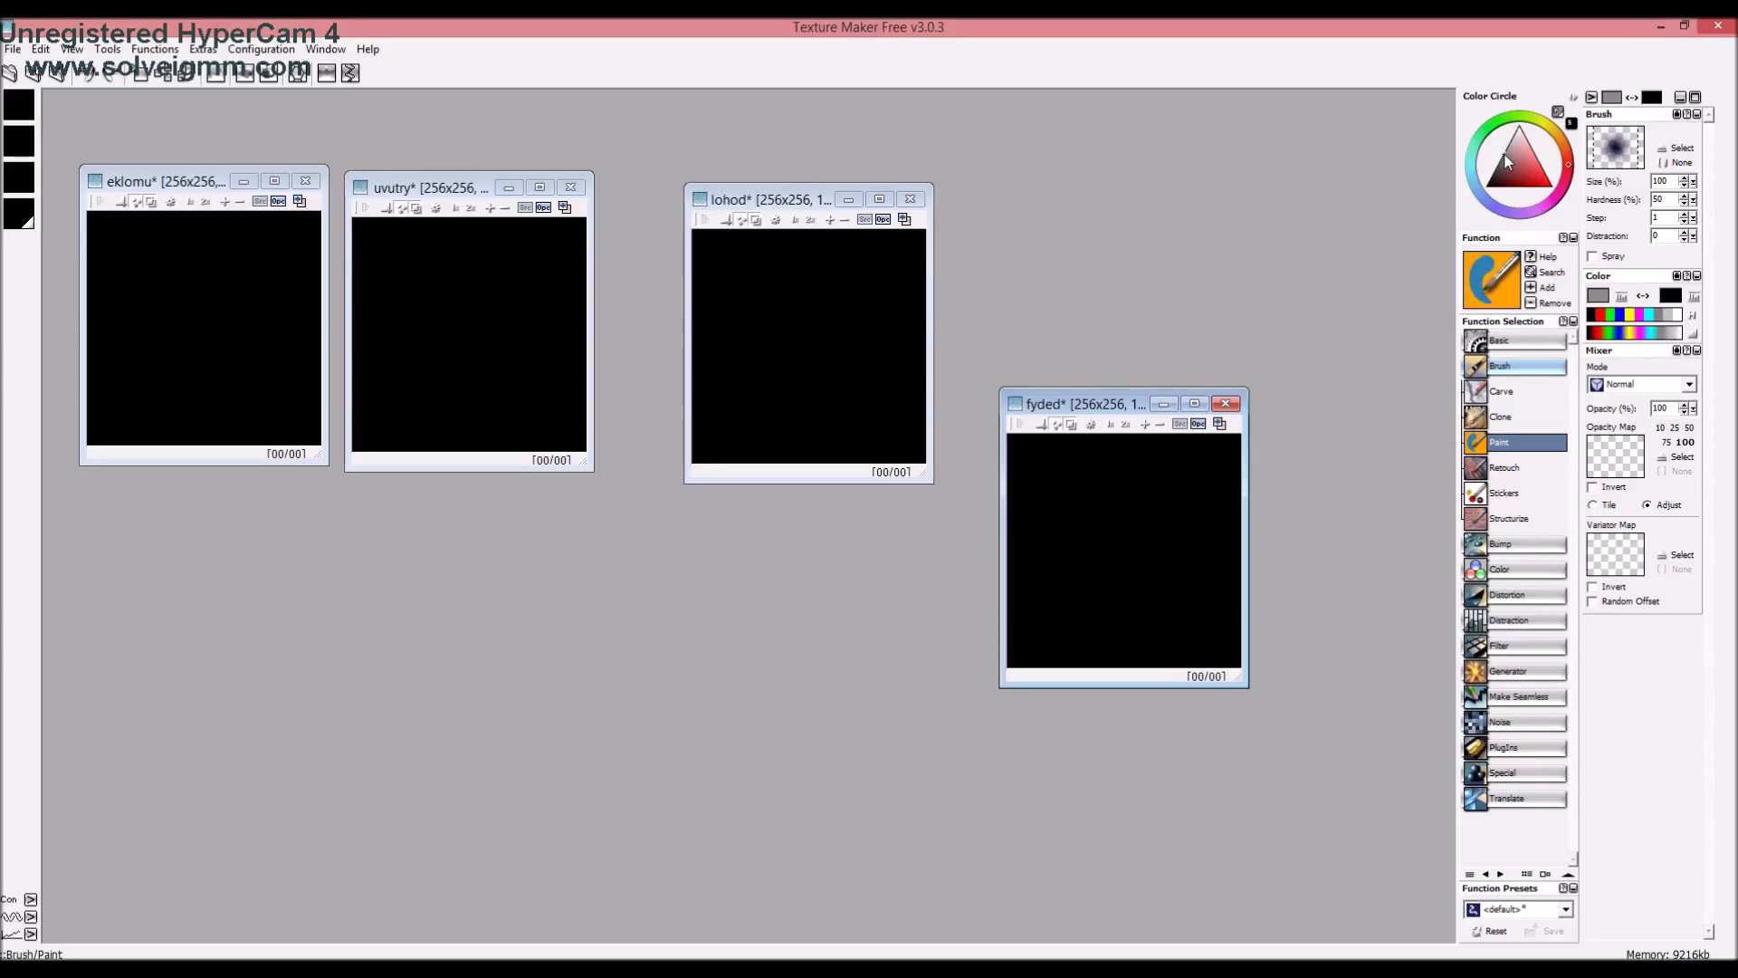
drag(1508, 160, 1519, 165)
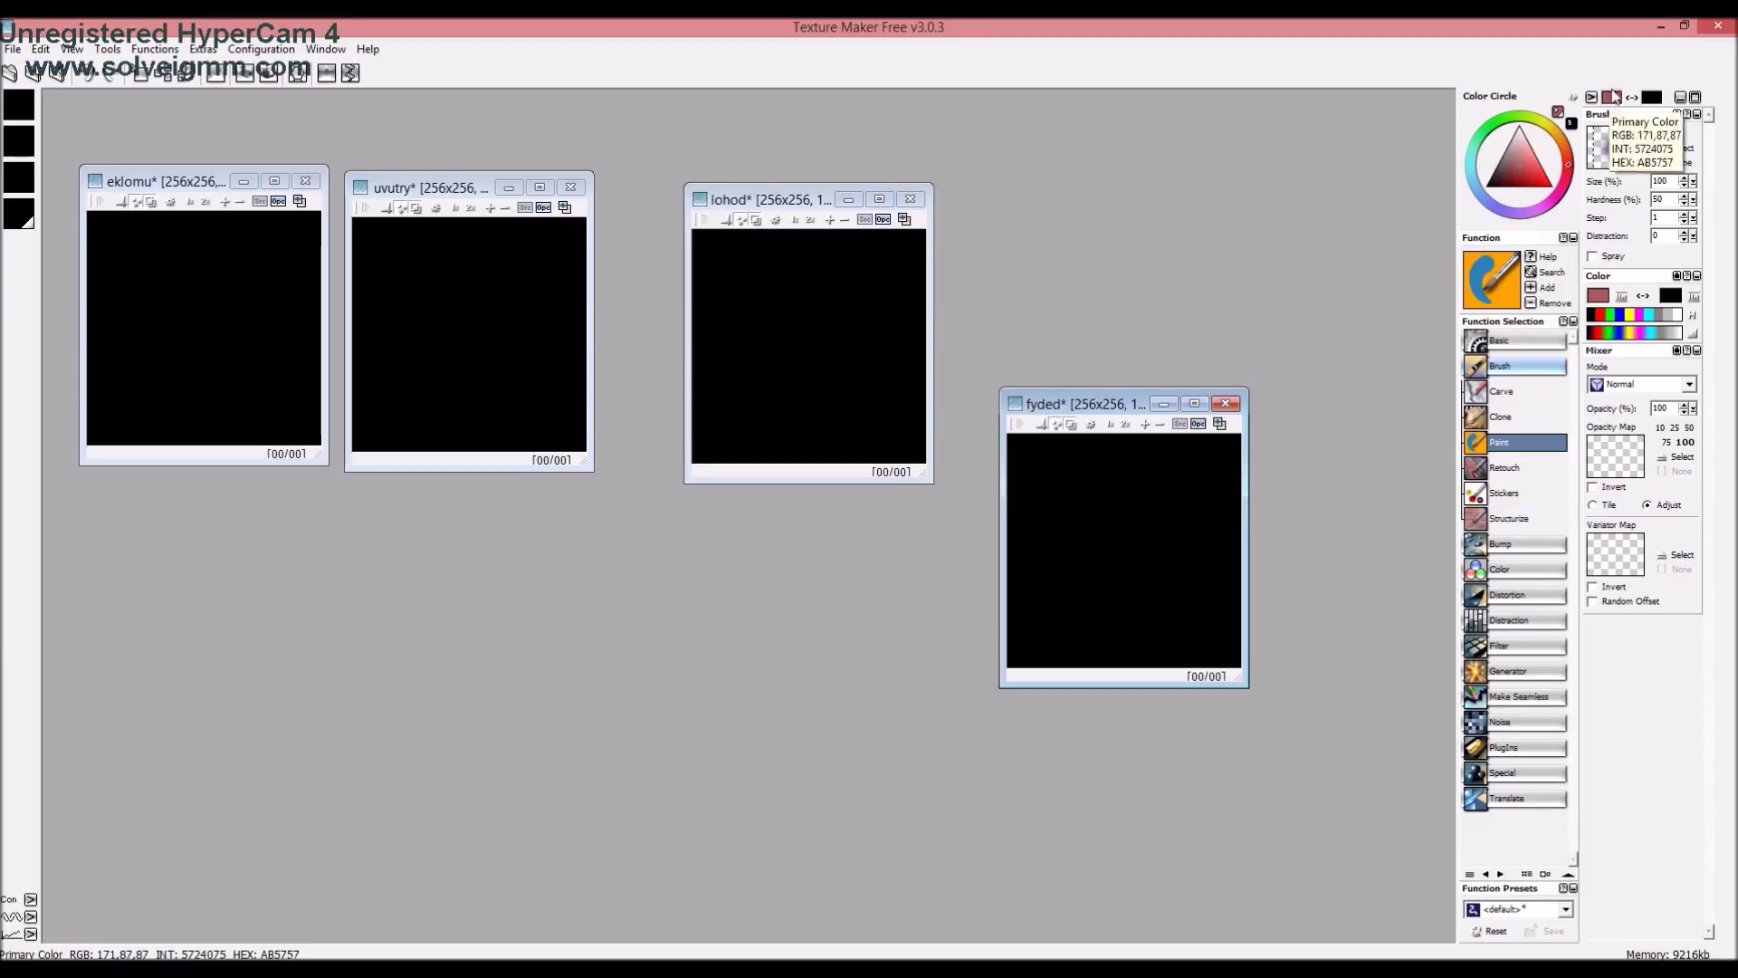
click(1521, 161)
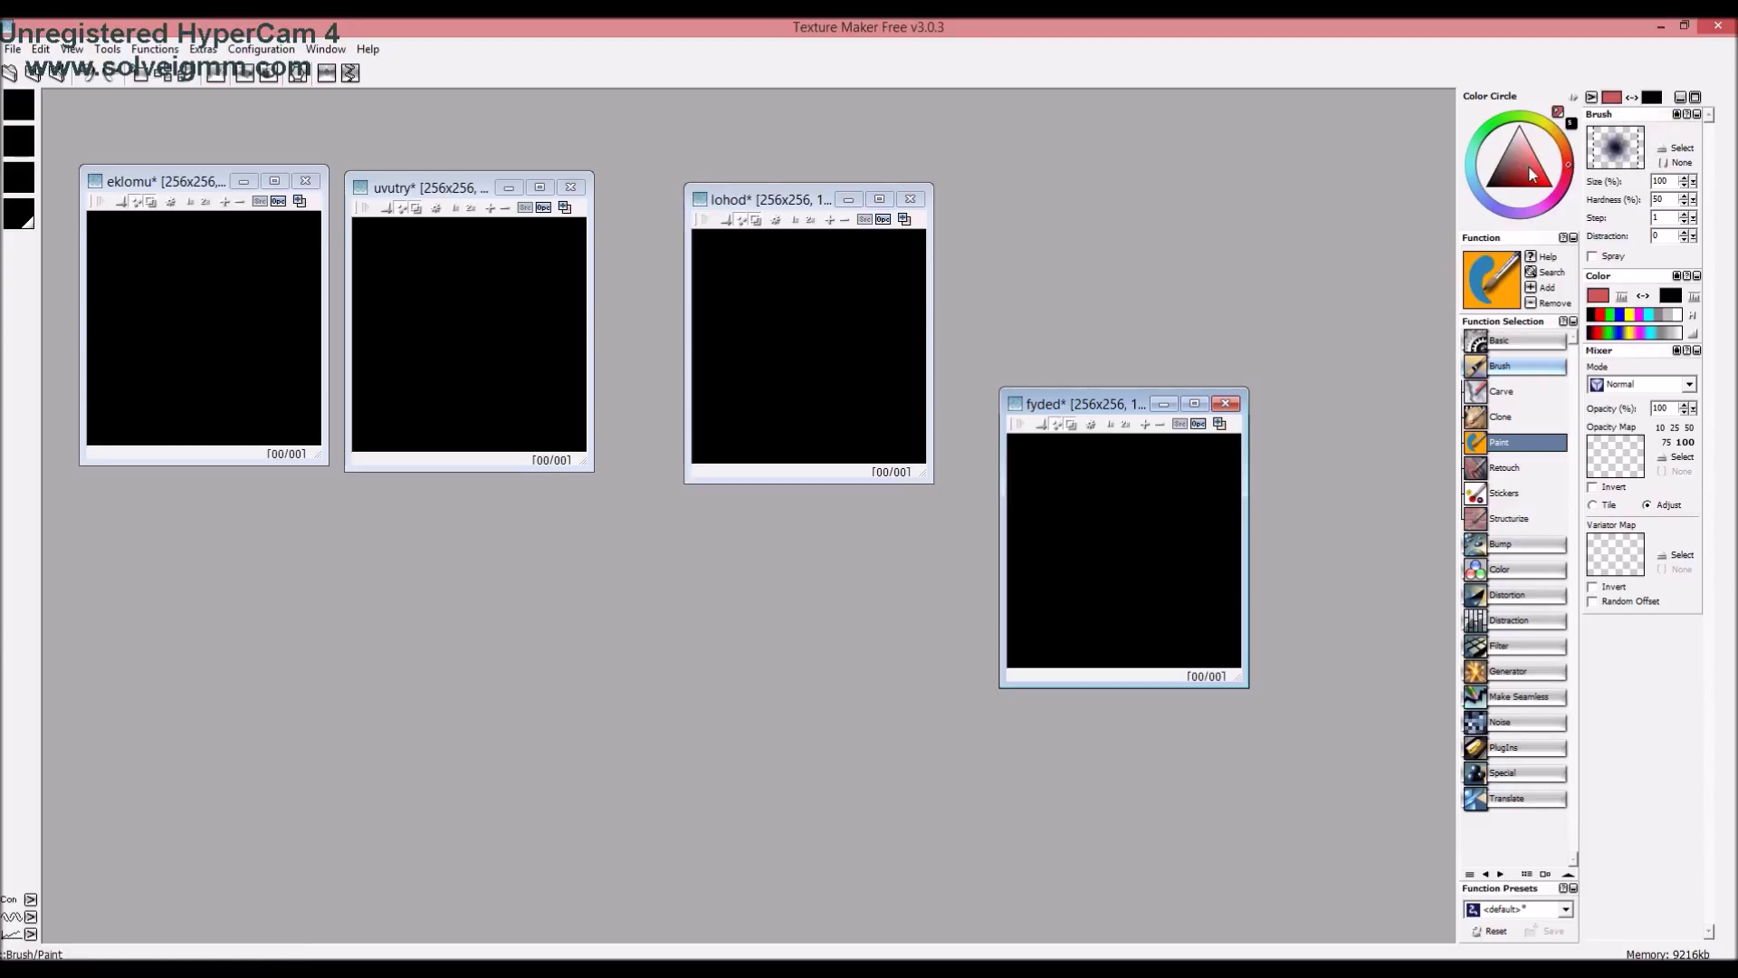
mouse_move(1177, 493)
mouse_down()
mouse_move(1028, 473)
mouse_move(1204, 633)
mouse_up()
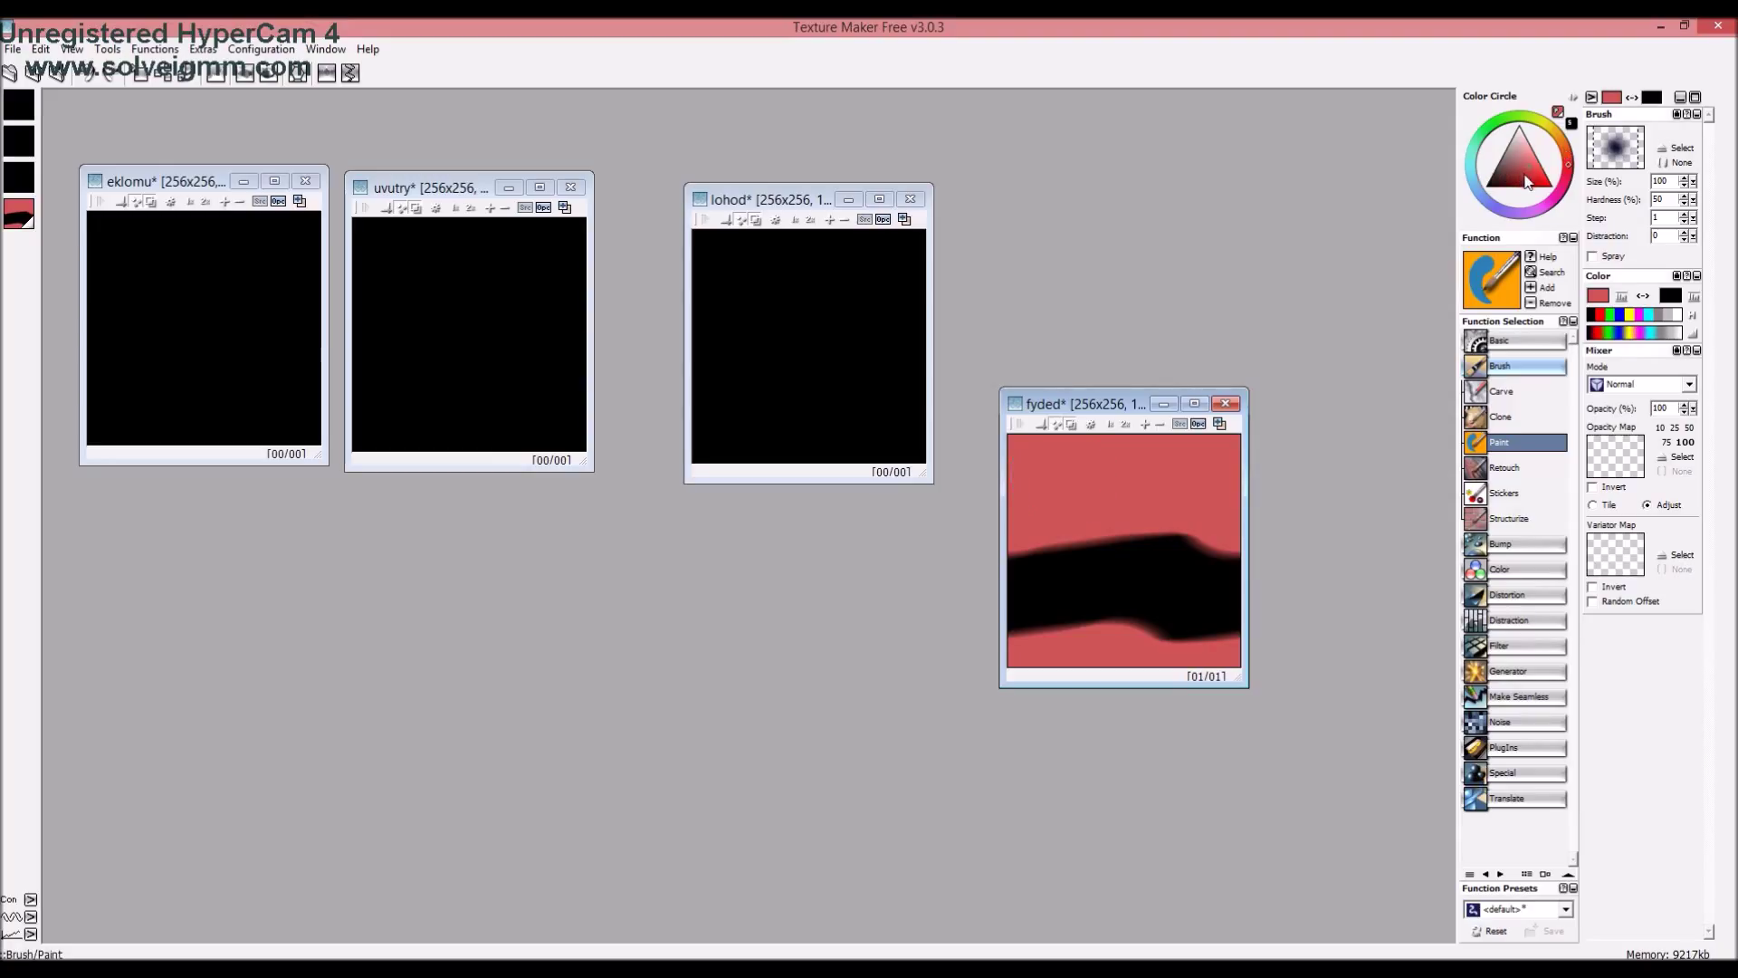
mouse_move(1032, 453)
mouse_down()
mouse_move(1203, 458)
mouse_move(1122, 625)
mouse_move(1231, 625)
mouse_up()
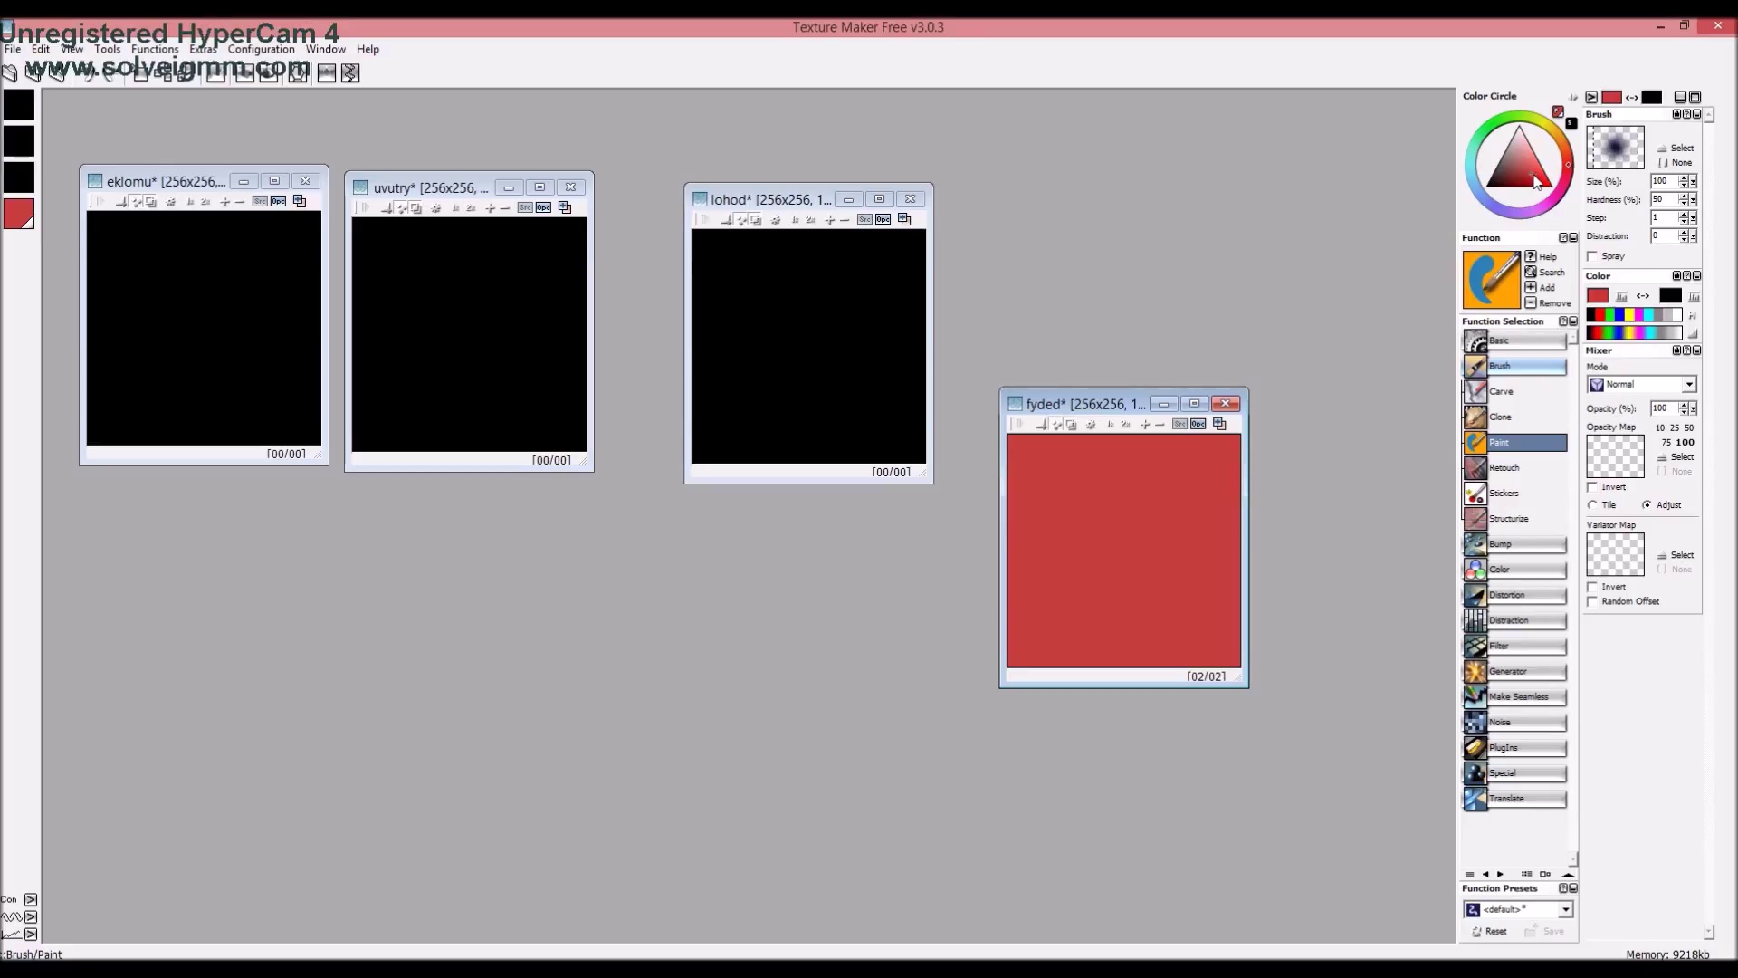
click(710, 303)
mouse_move(711, 303)
mouse_down()
mouse_move(757, 263)
mouse_move(706, 389)
mouse_move(905, 369)
mouse_up()
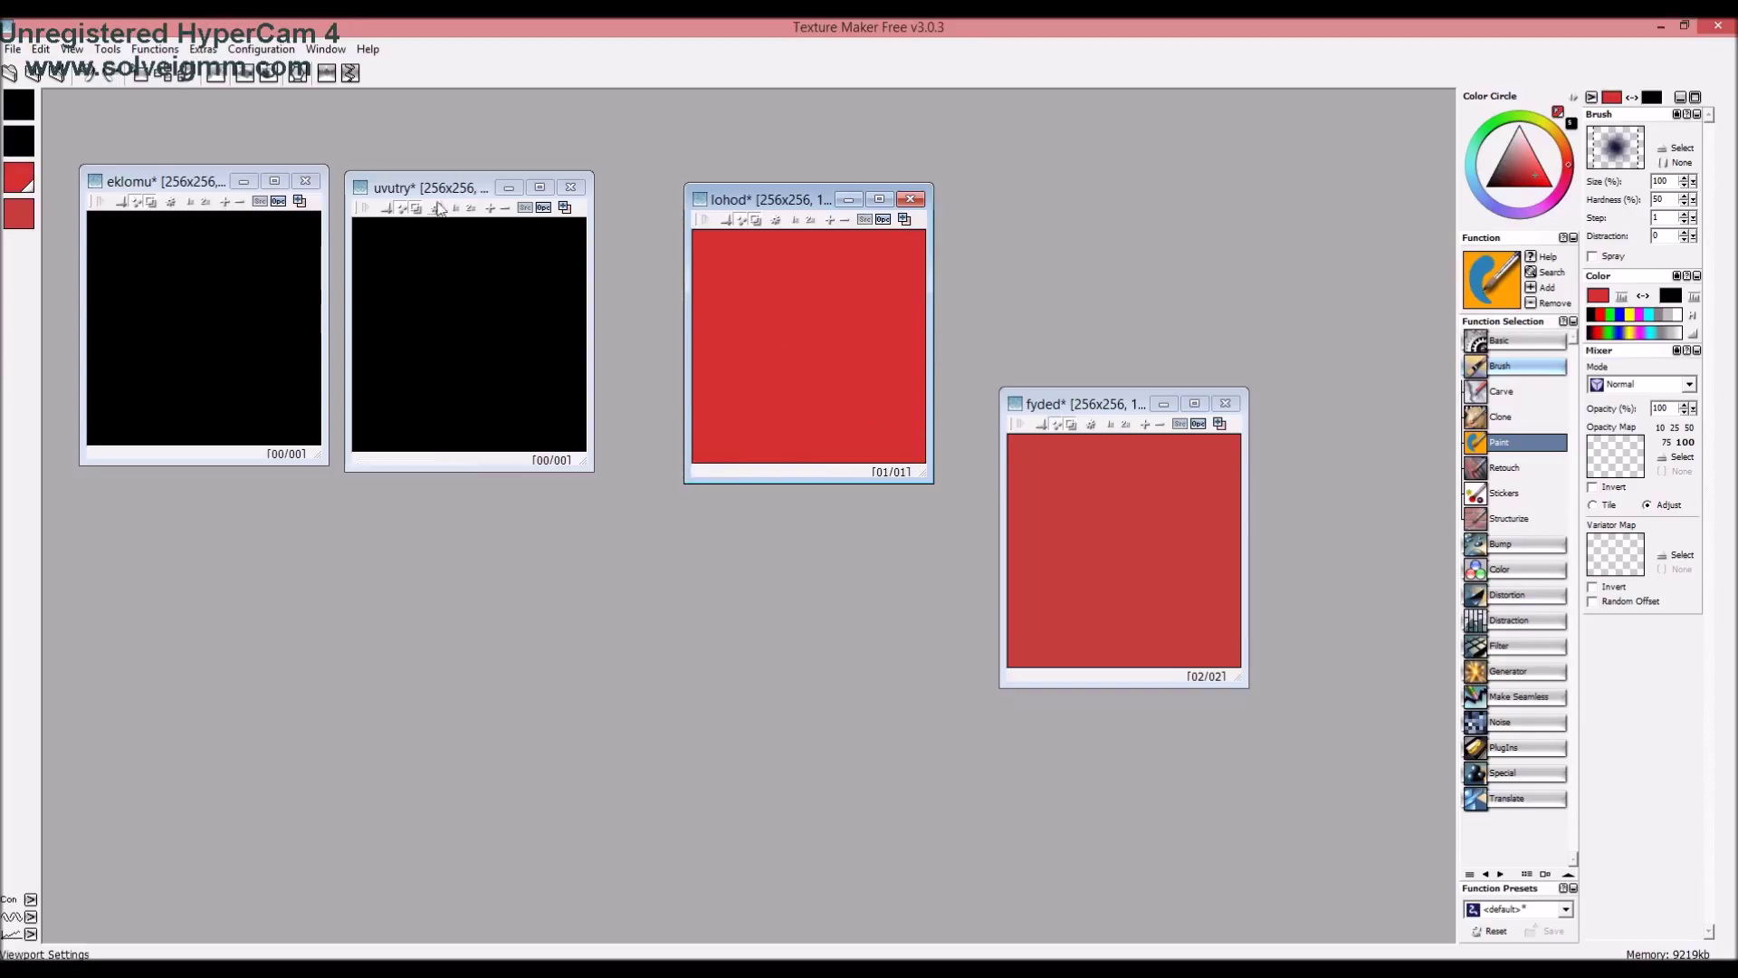
Place the second texture below the red ones and apply the Bricks generator to it
drag(455, 187, 844, 535)
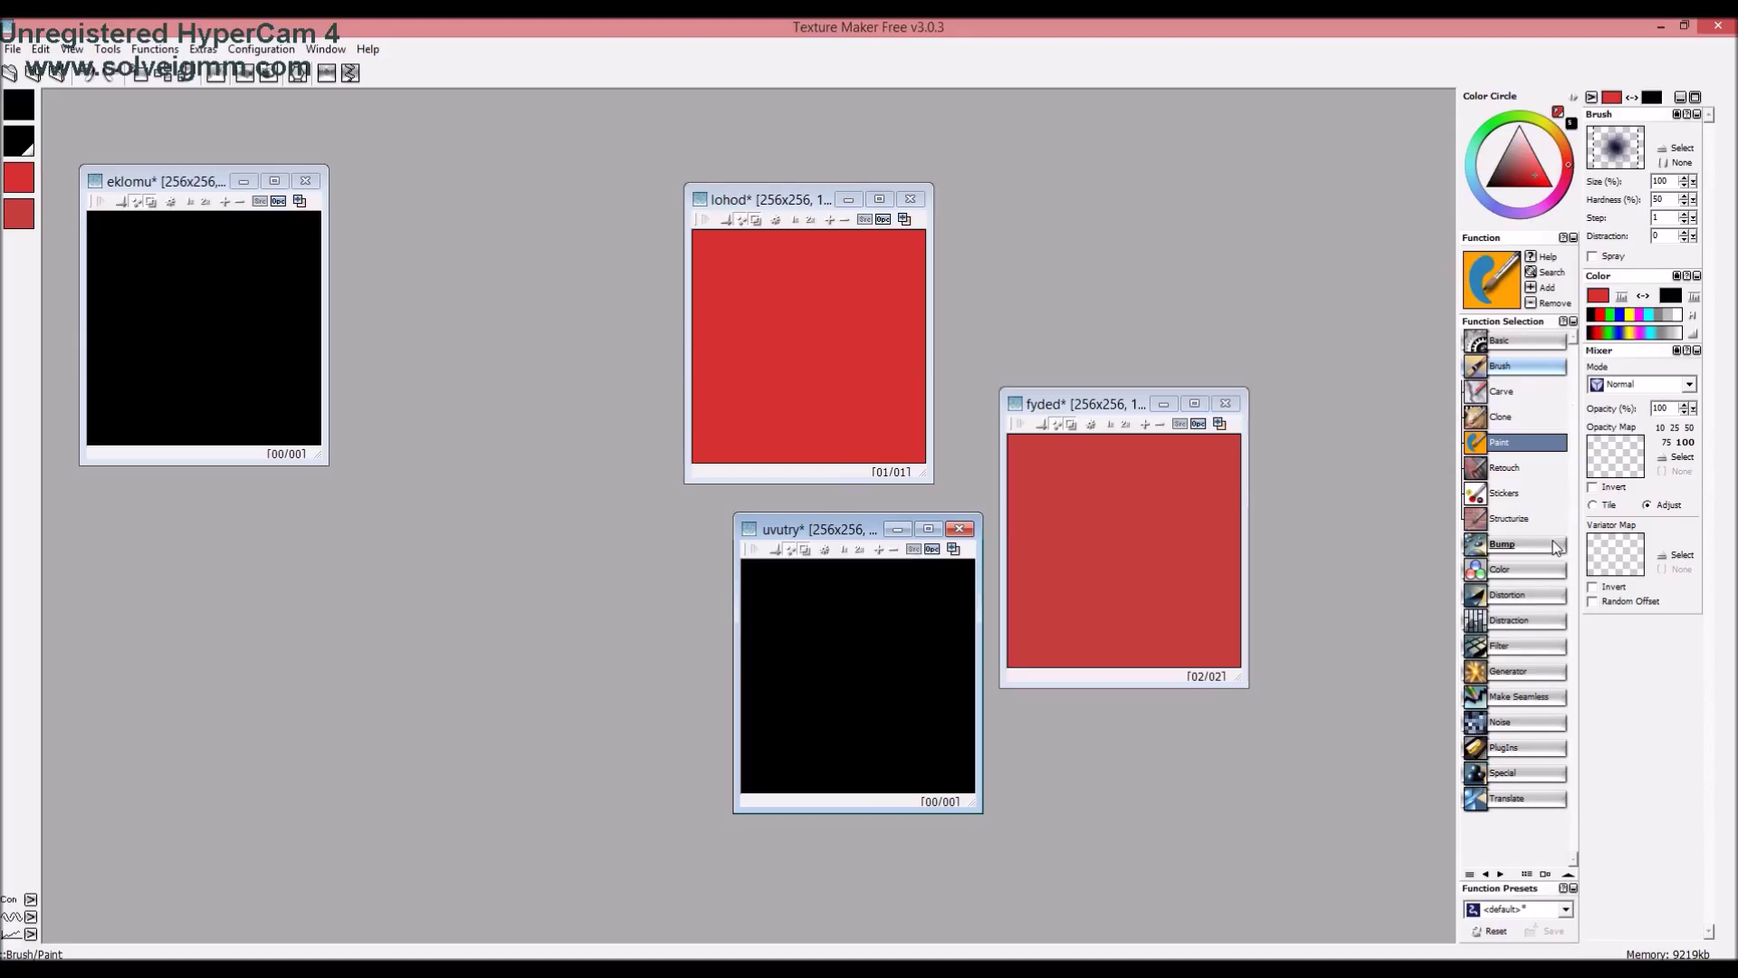
click(1514, 671)
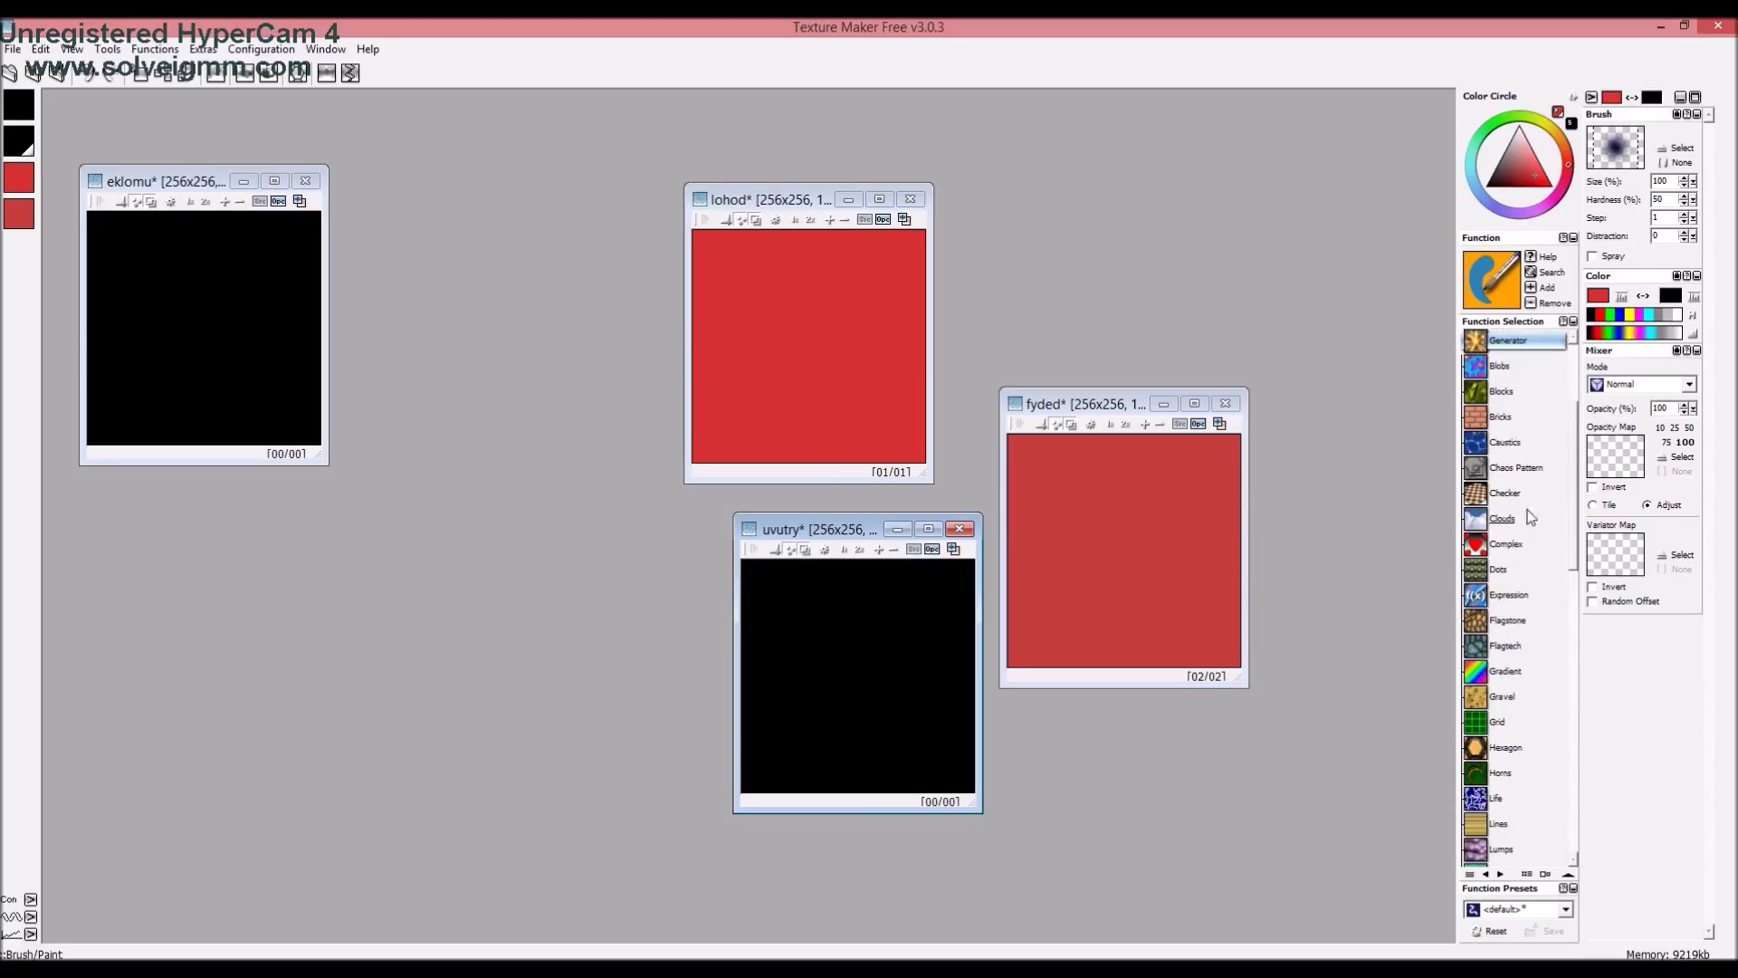
click(1495, 417)
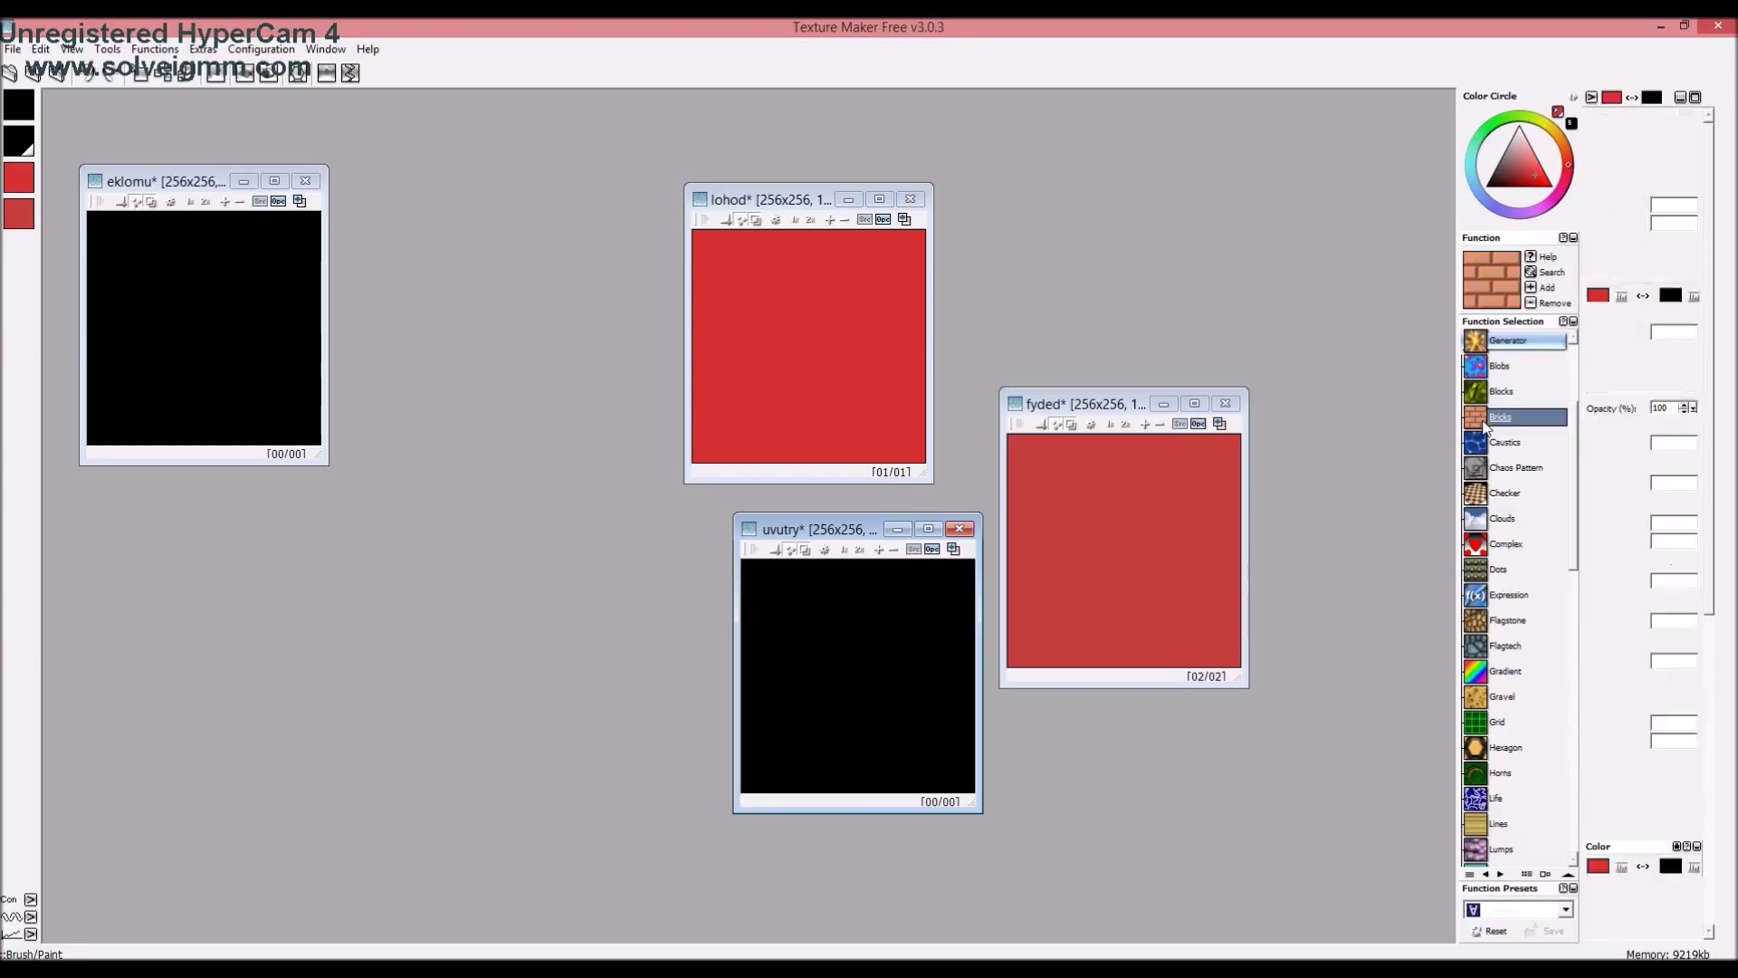
click(866, 655)
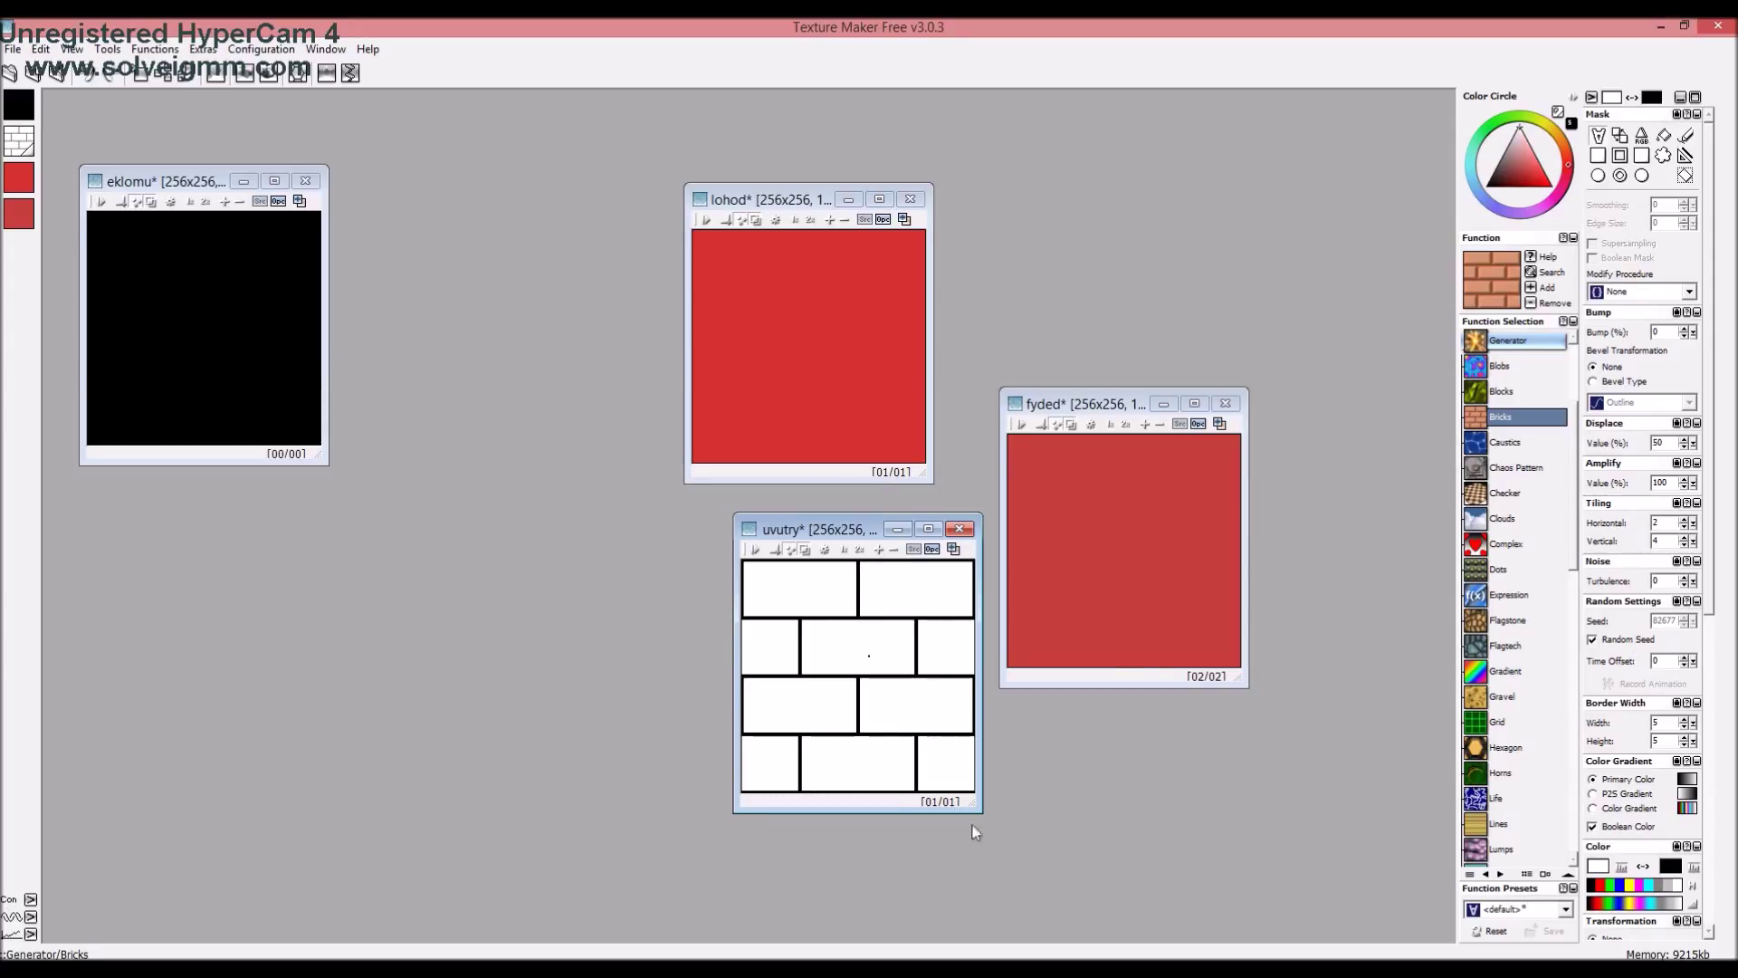
Blend the brighter red texture into the brick texture twice with the Quick Texture Mixer, each time at 50% opacity
drag(905, 220, 925, 618)
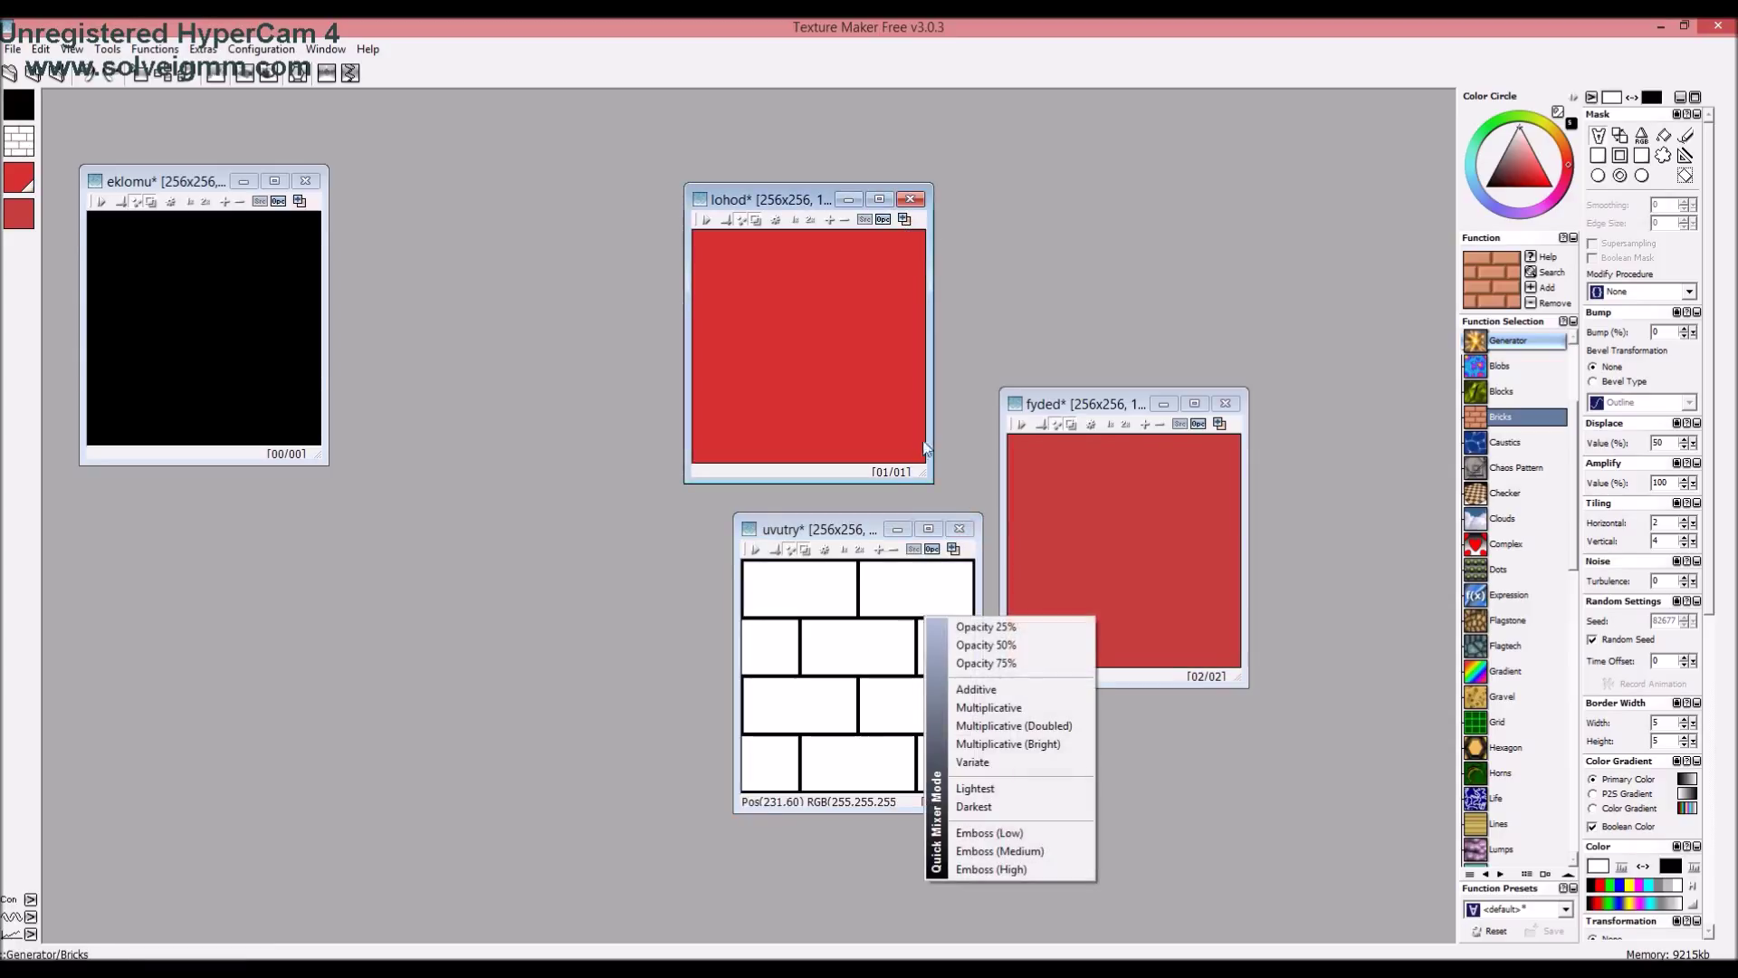
click(985, 645)
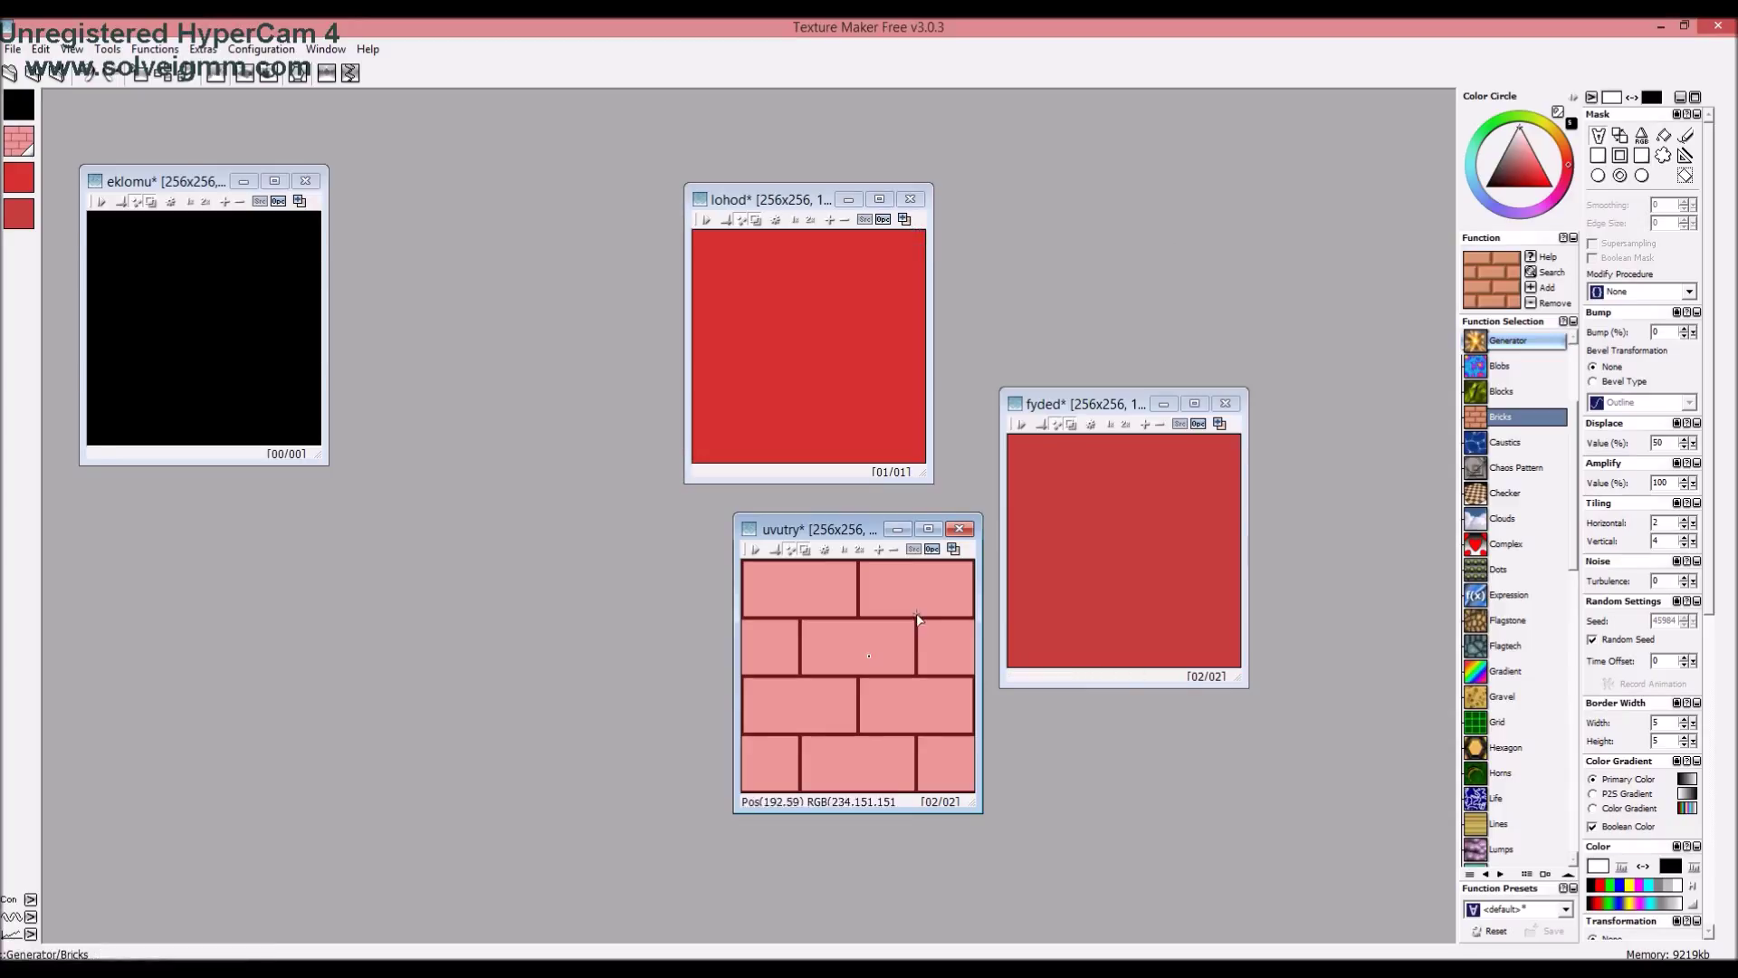
click(910, 221)
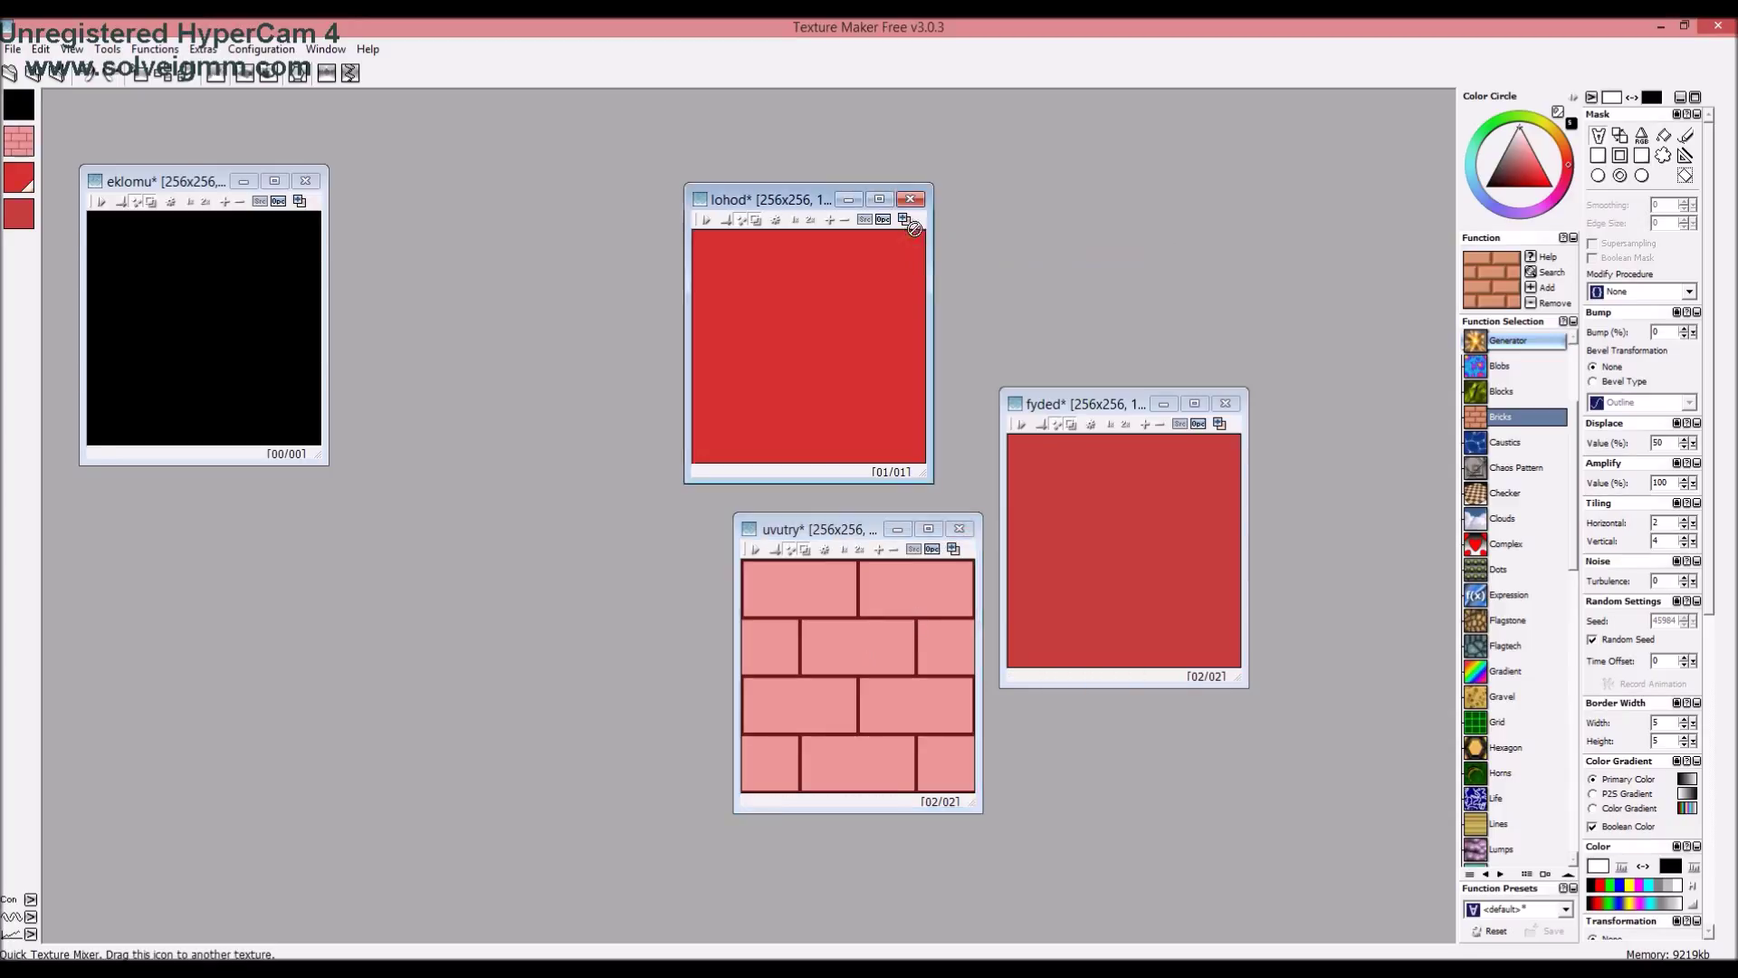
right_click(859, 599)
click(916, 632)
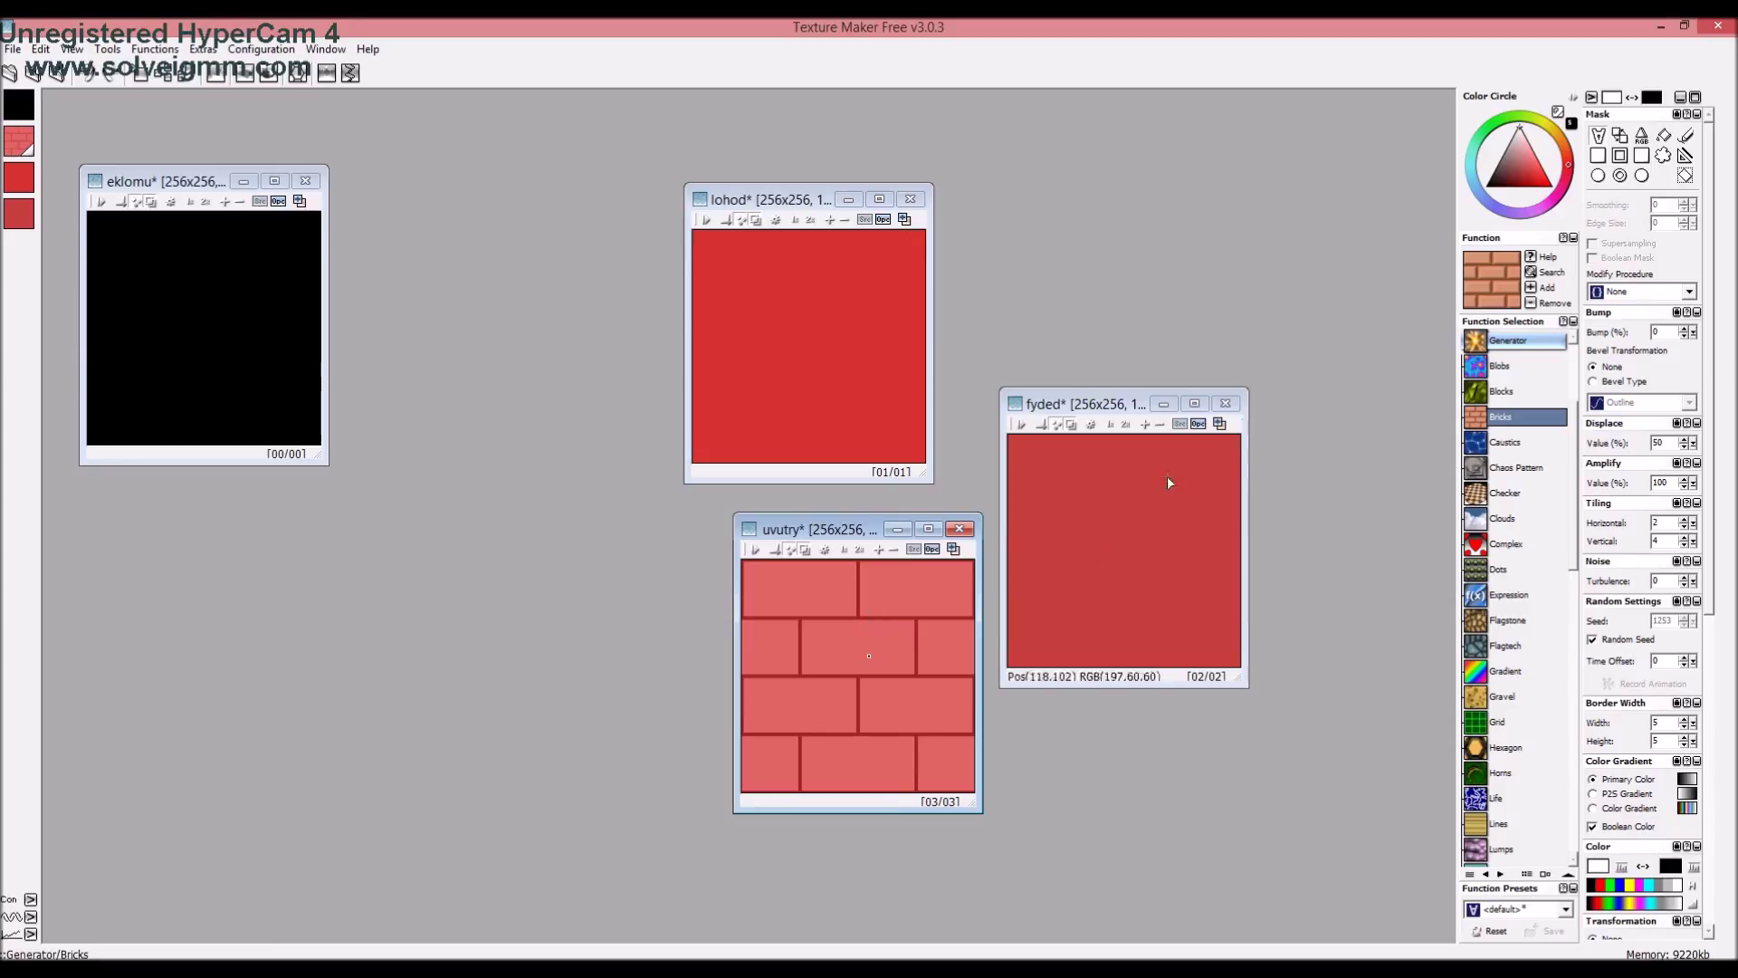
Blend the darker red texture into the brick texture at 25% opacity and shift the brick window slightly upward
drag(1220, 425, 900, 671)
click(952, 677)
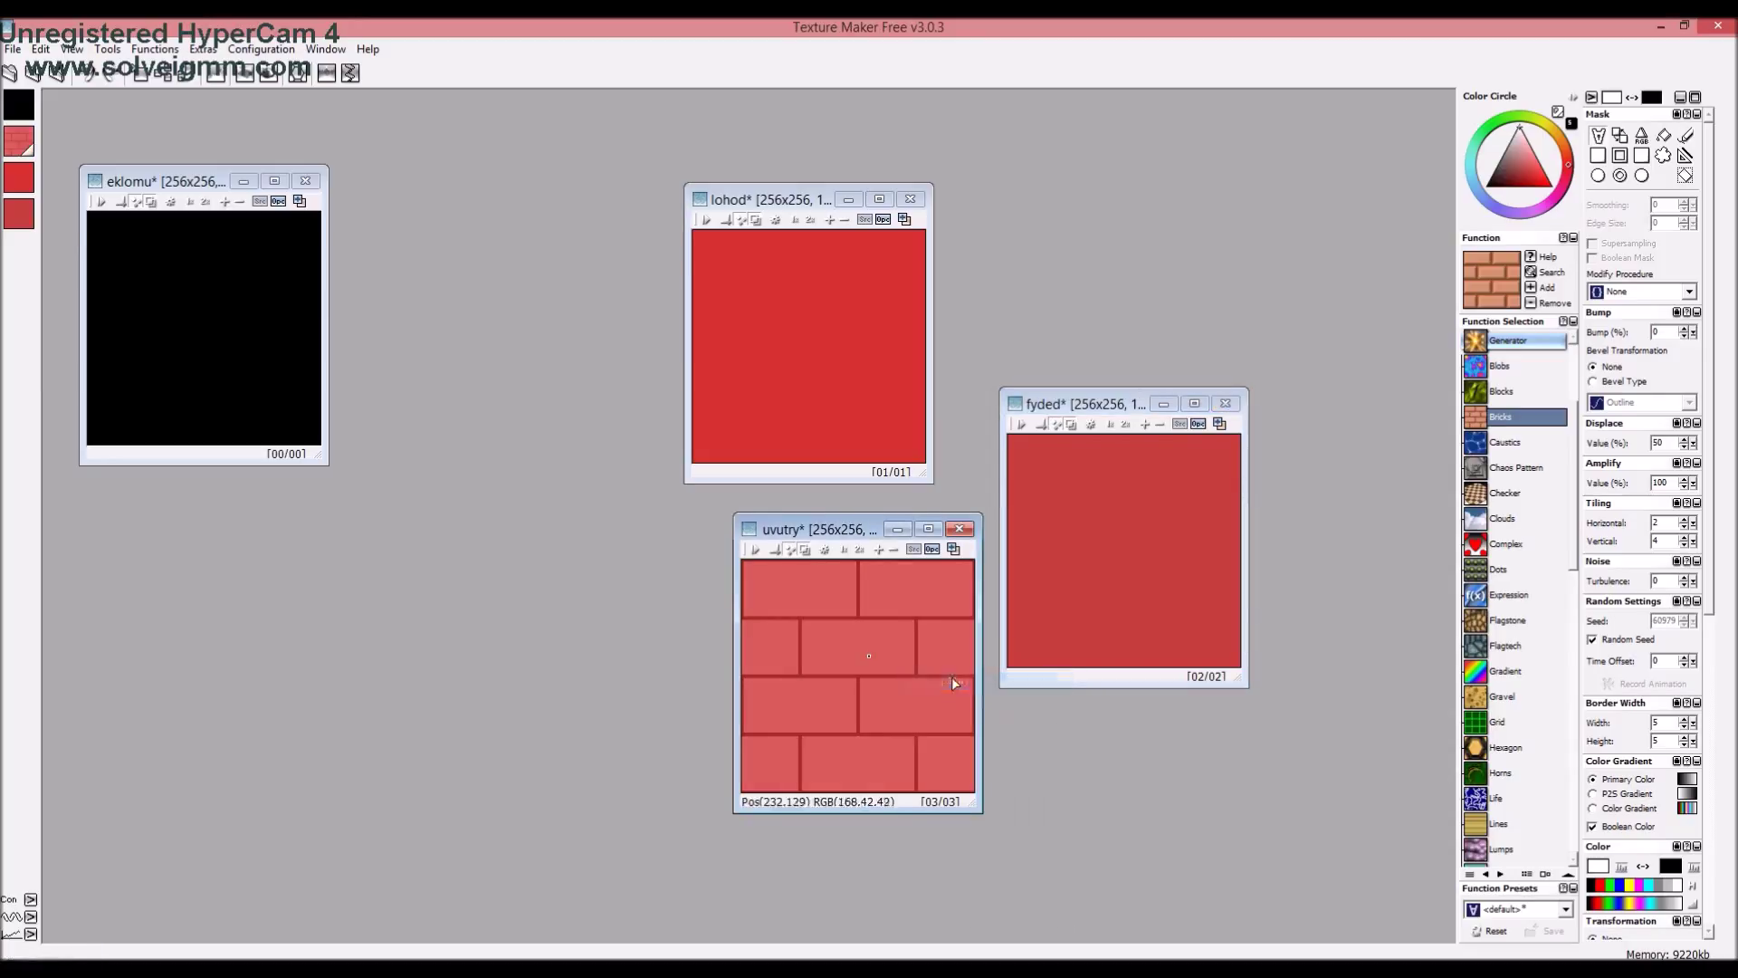
drag(867, 535, 862, 496)
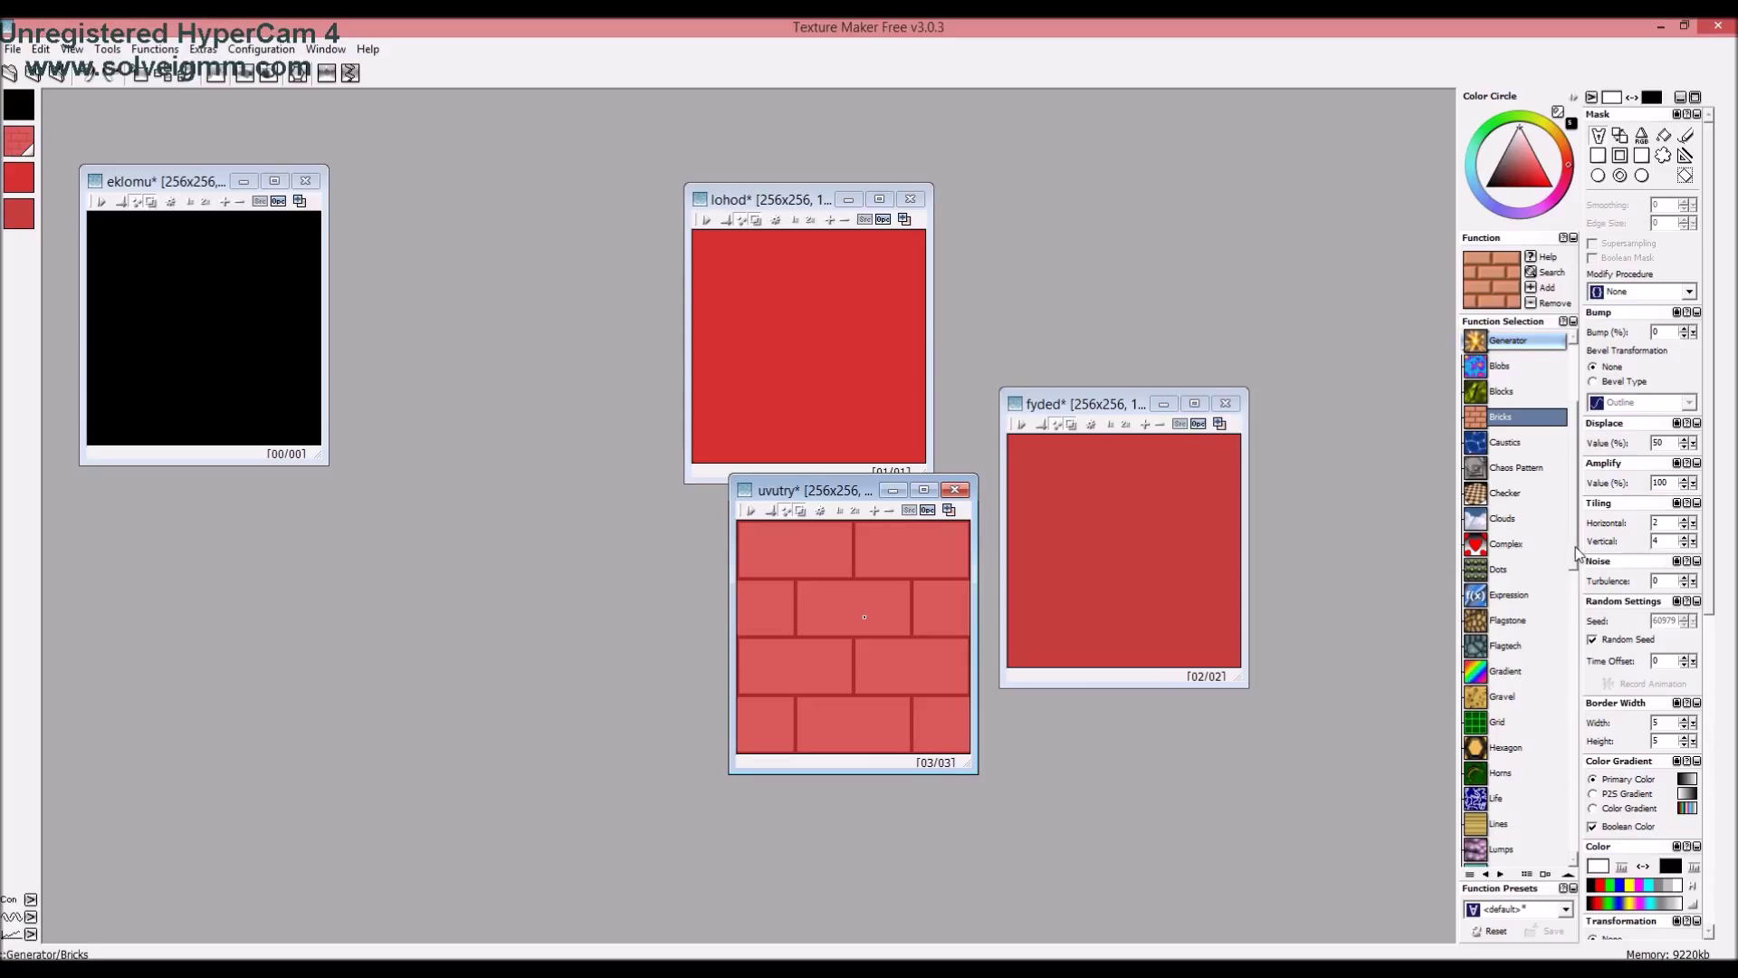
Apply the Tears noise function to the brick texture and resize its window to check how the pattern tiles
drag(1575, 554, 1605, 869)
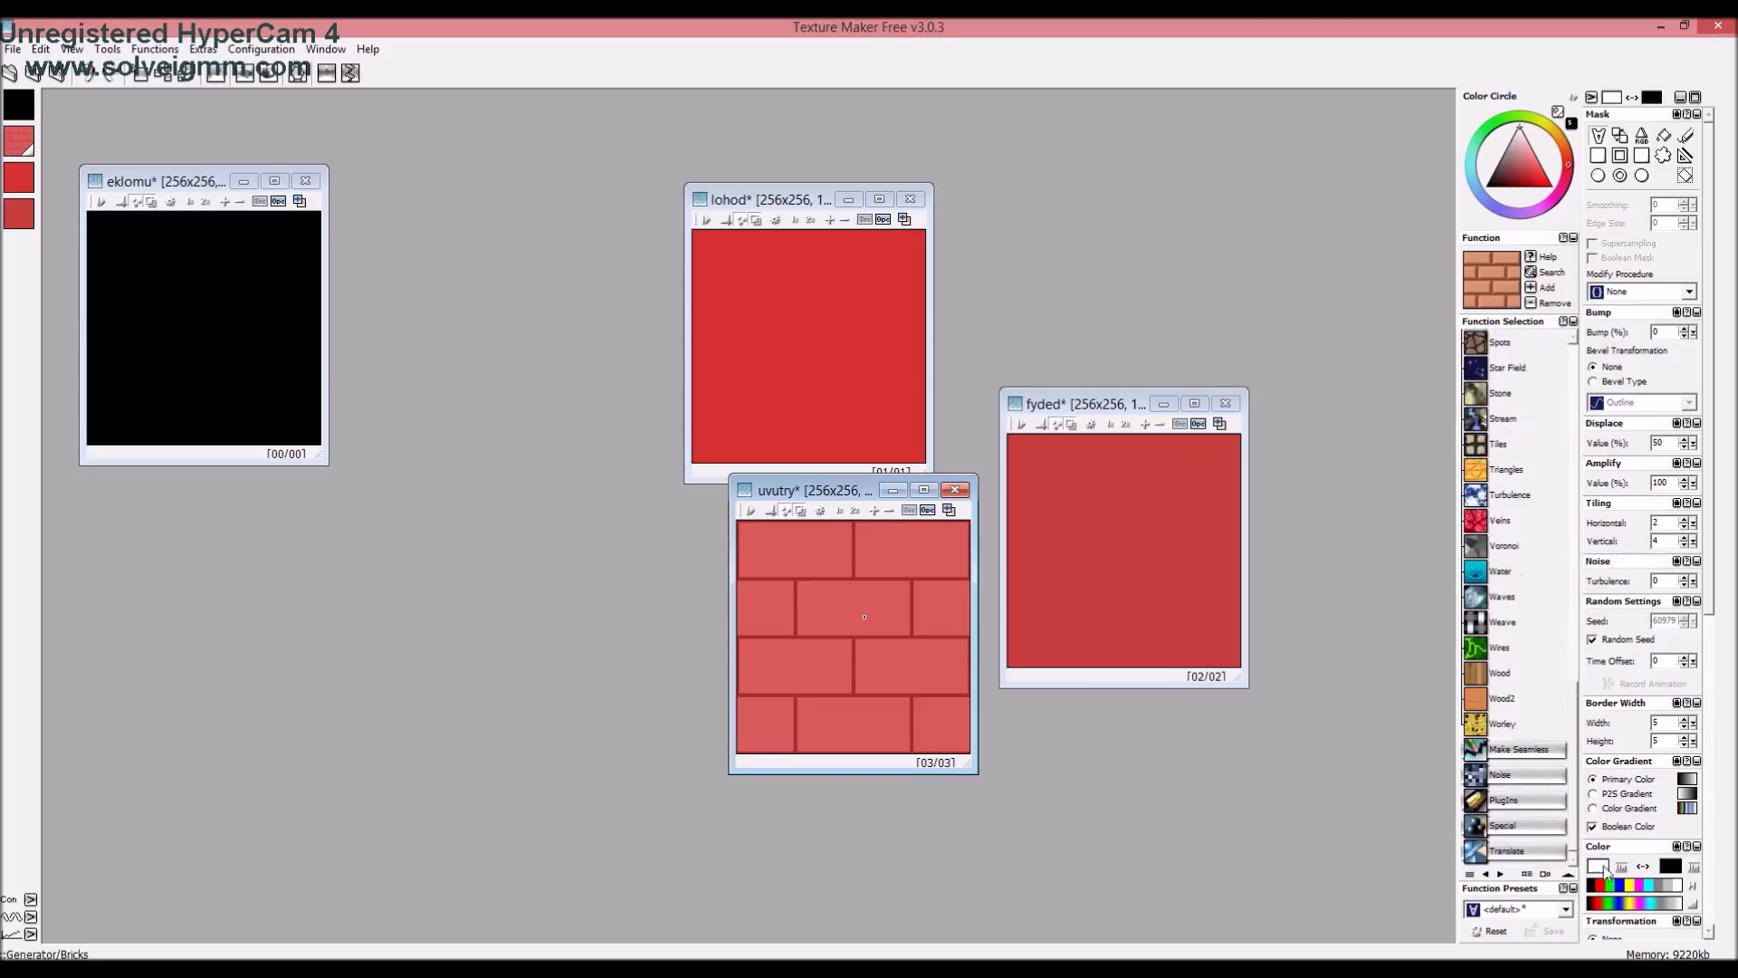
click(1505, 801)
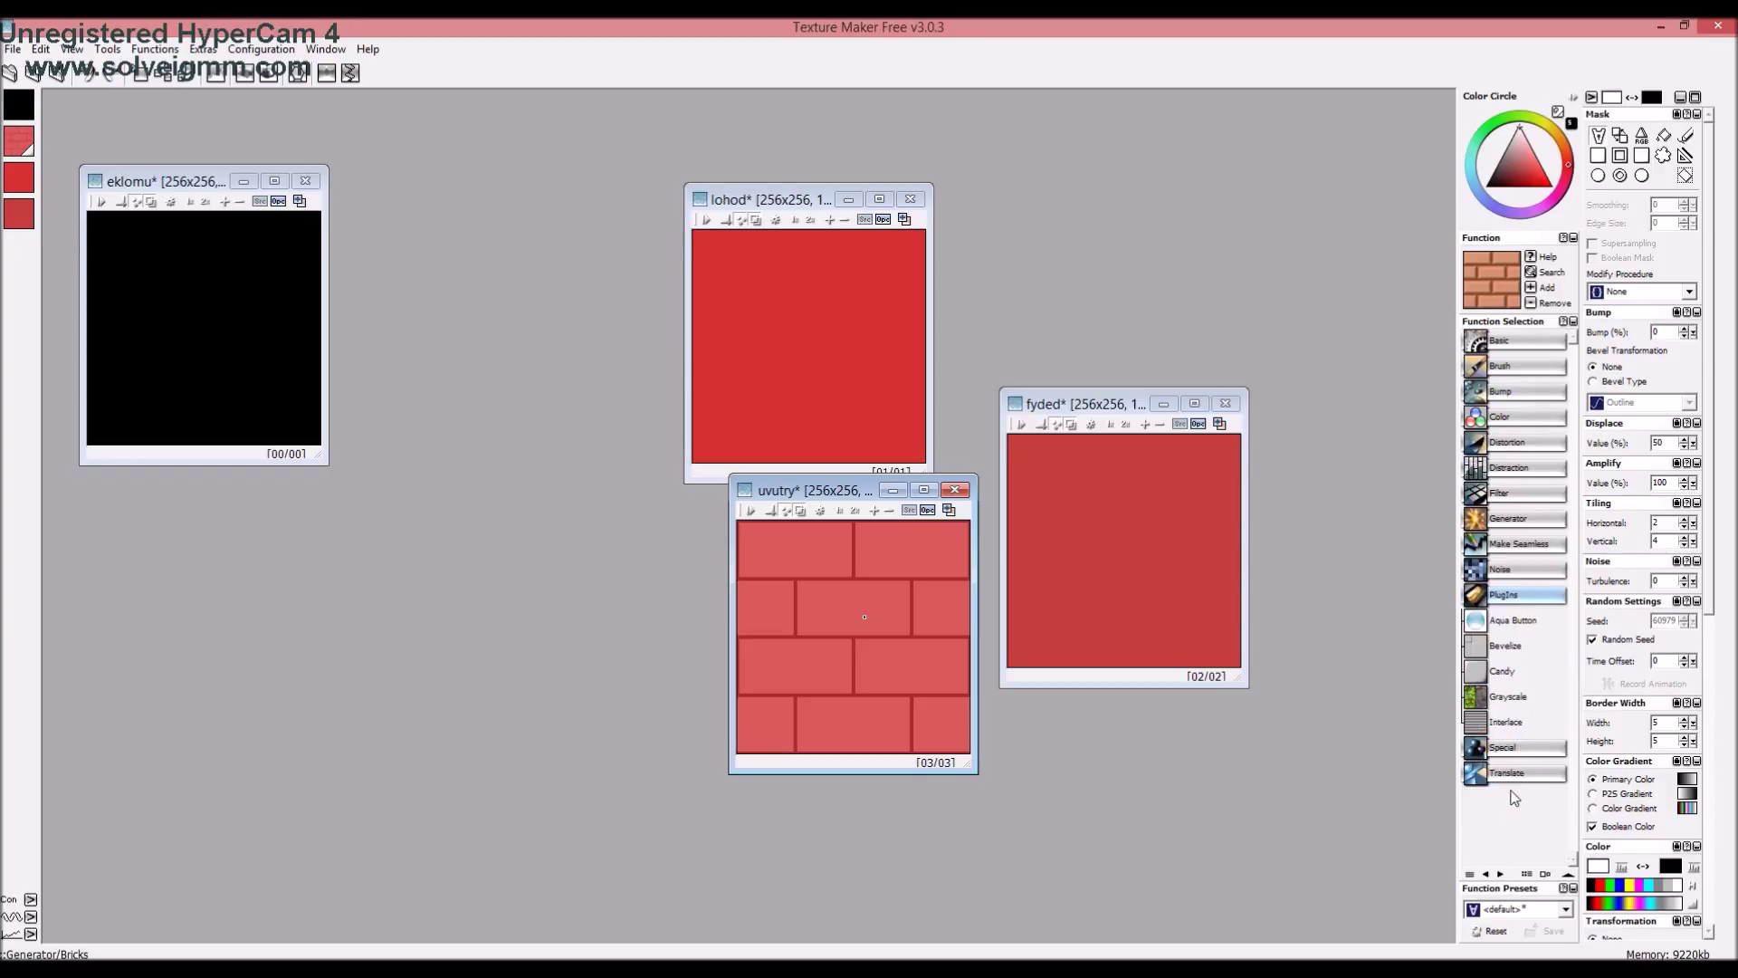
click(1503, 570)
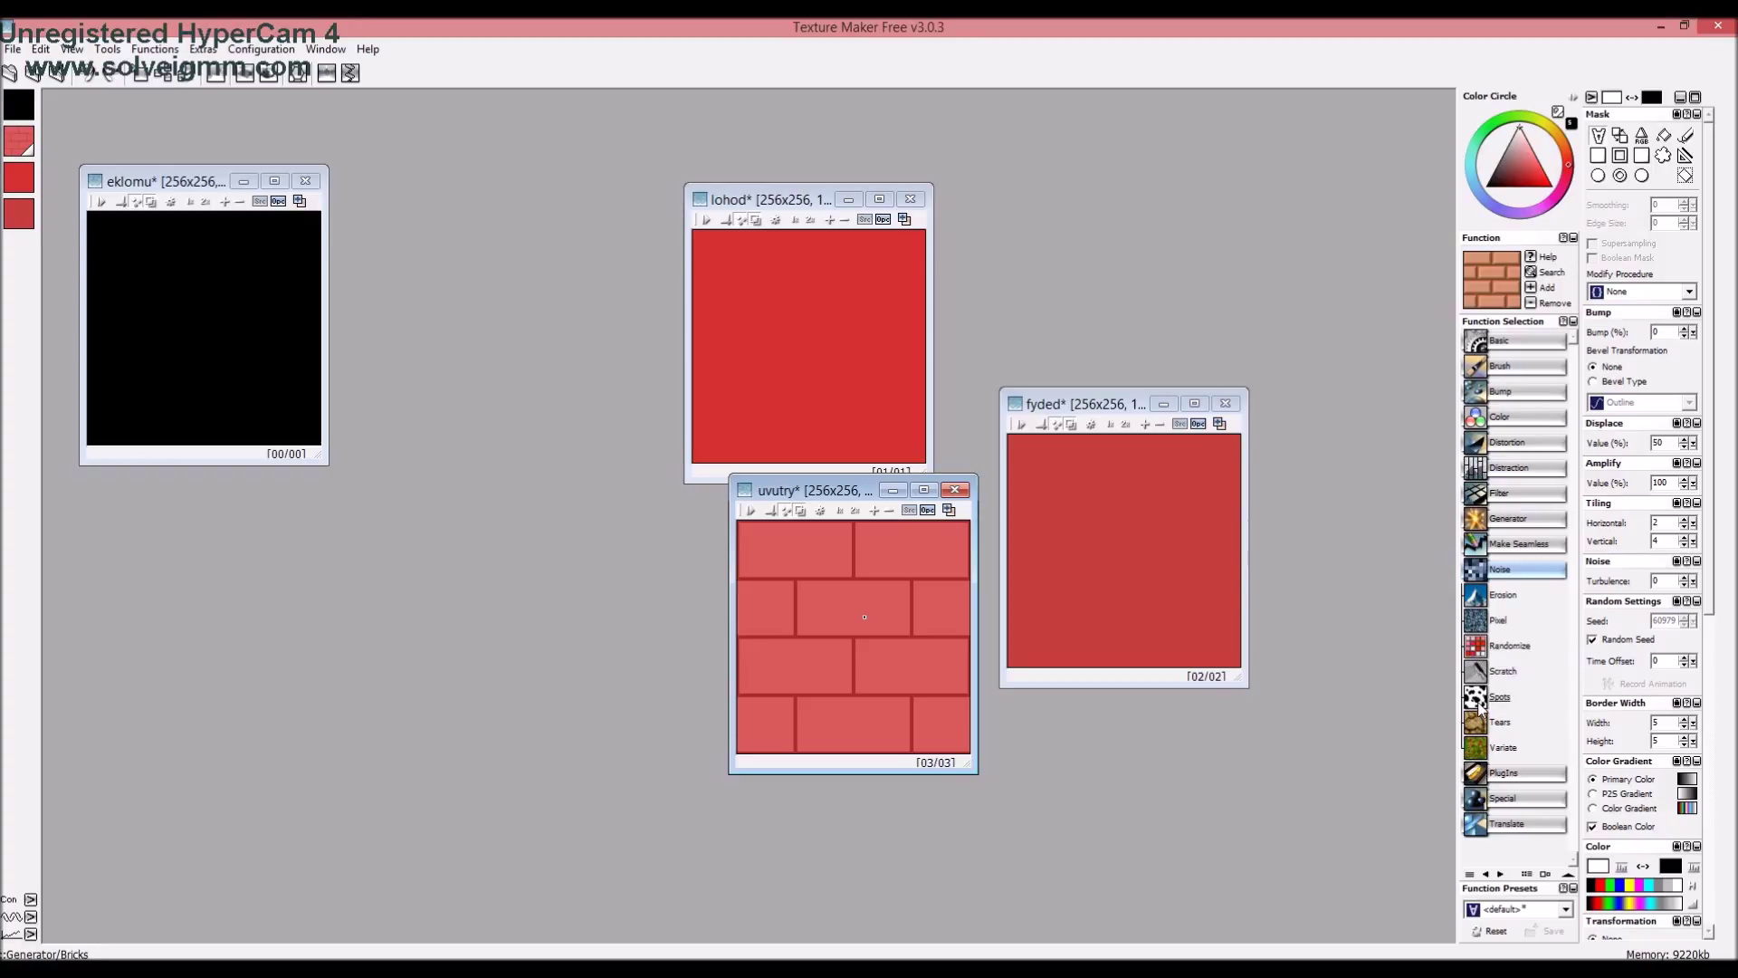
click(1479, 599)
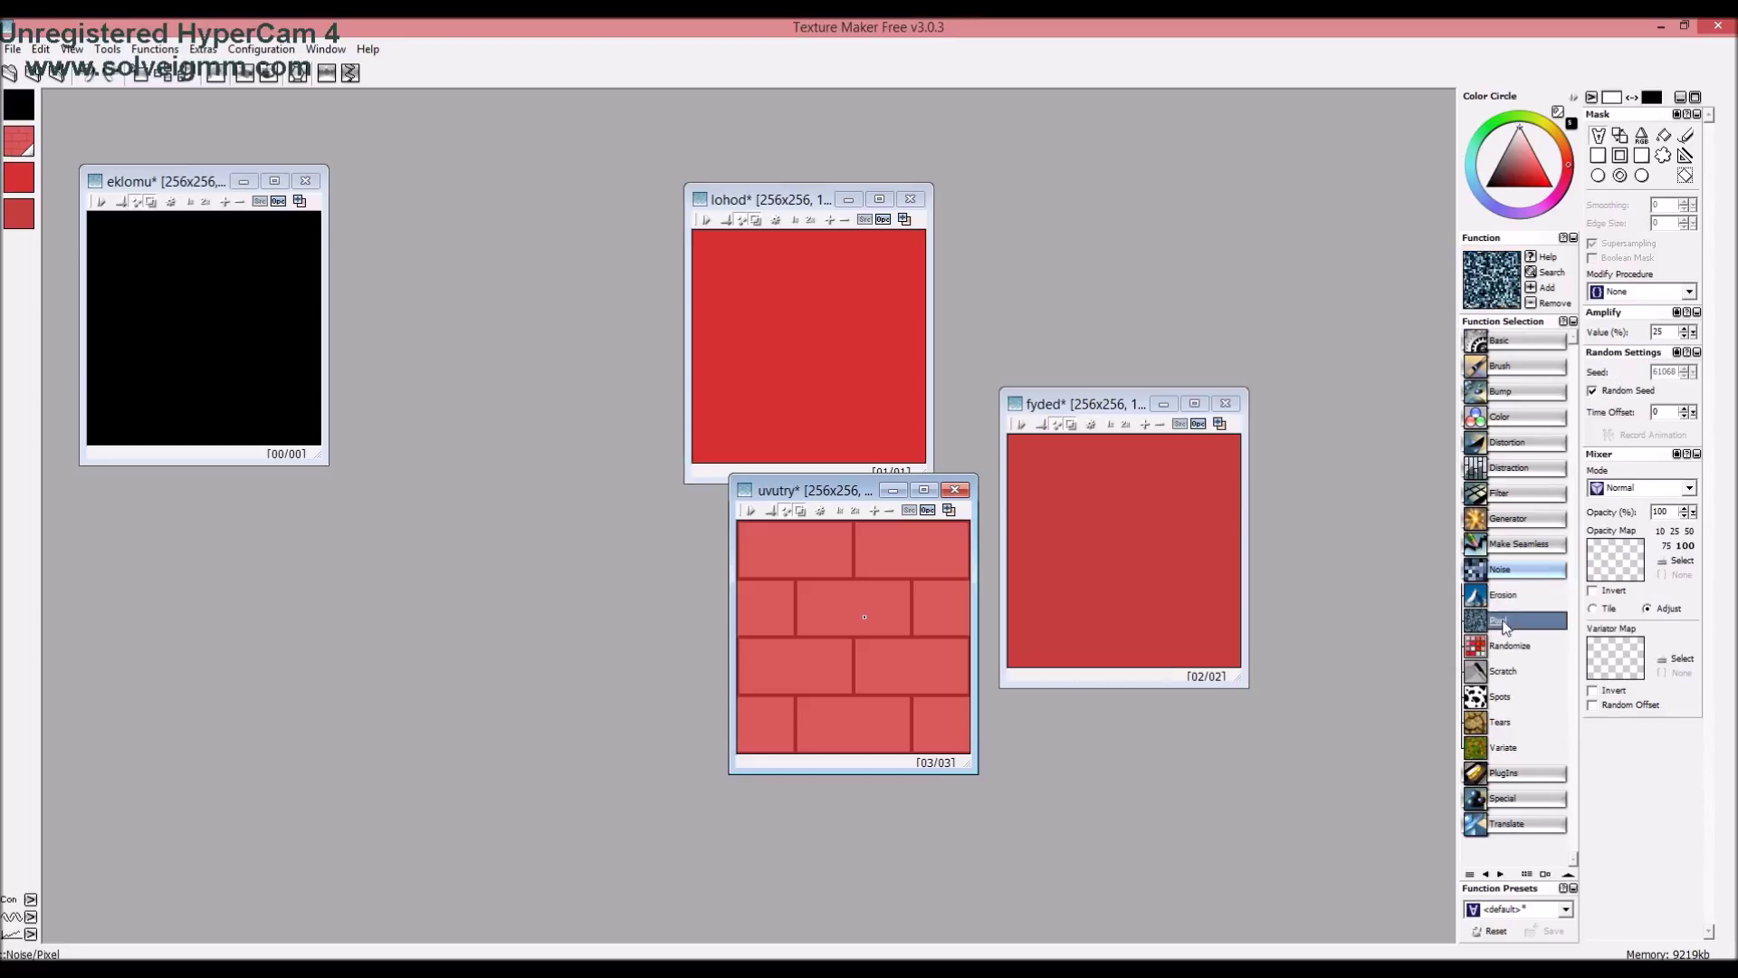
click(1473, 729)
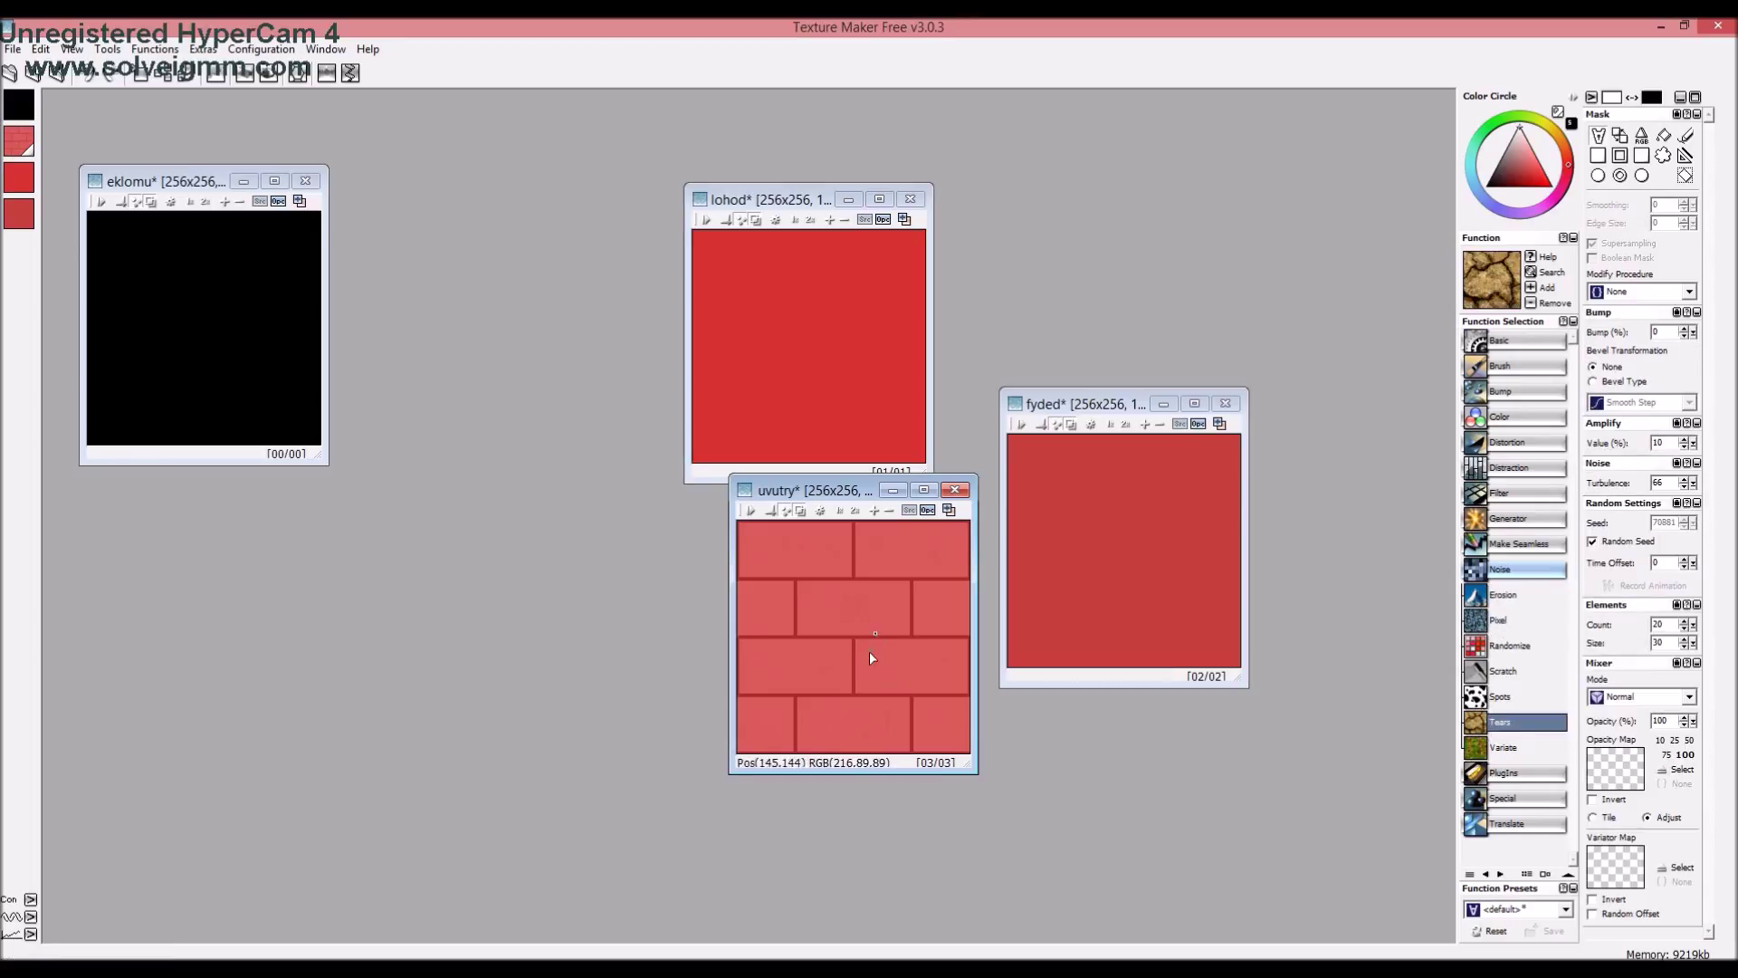
drag(979, 474, 1284, 259)
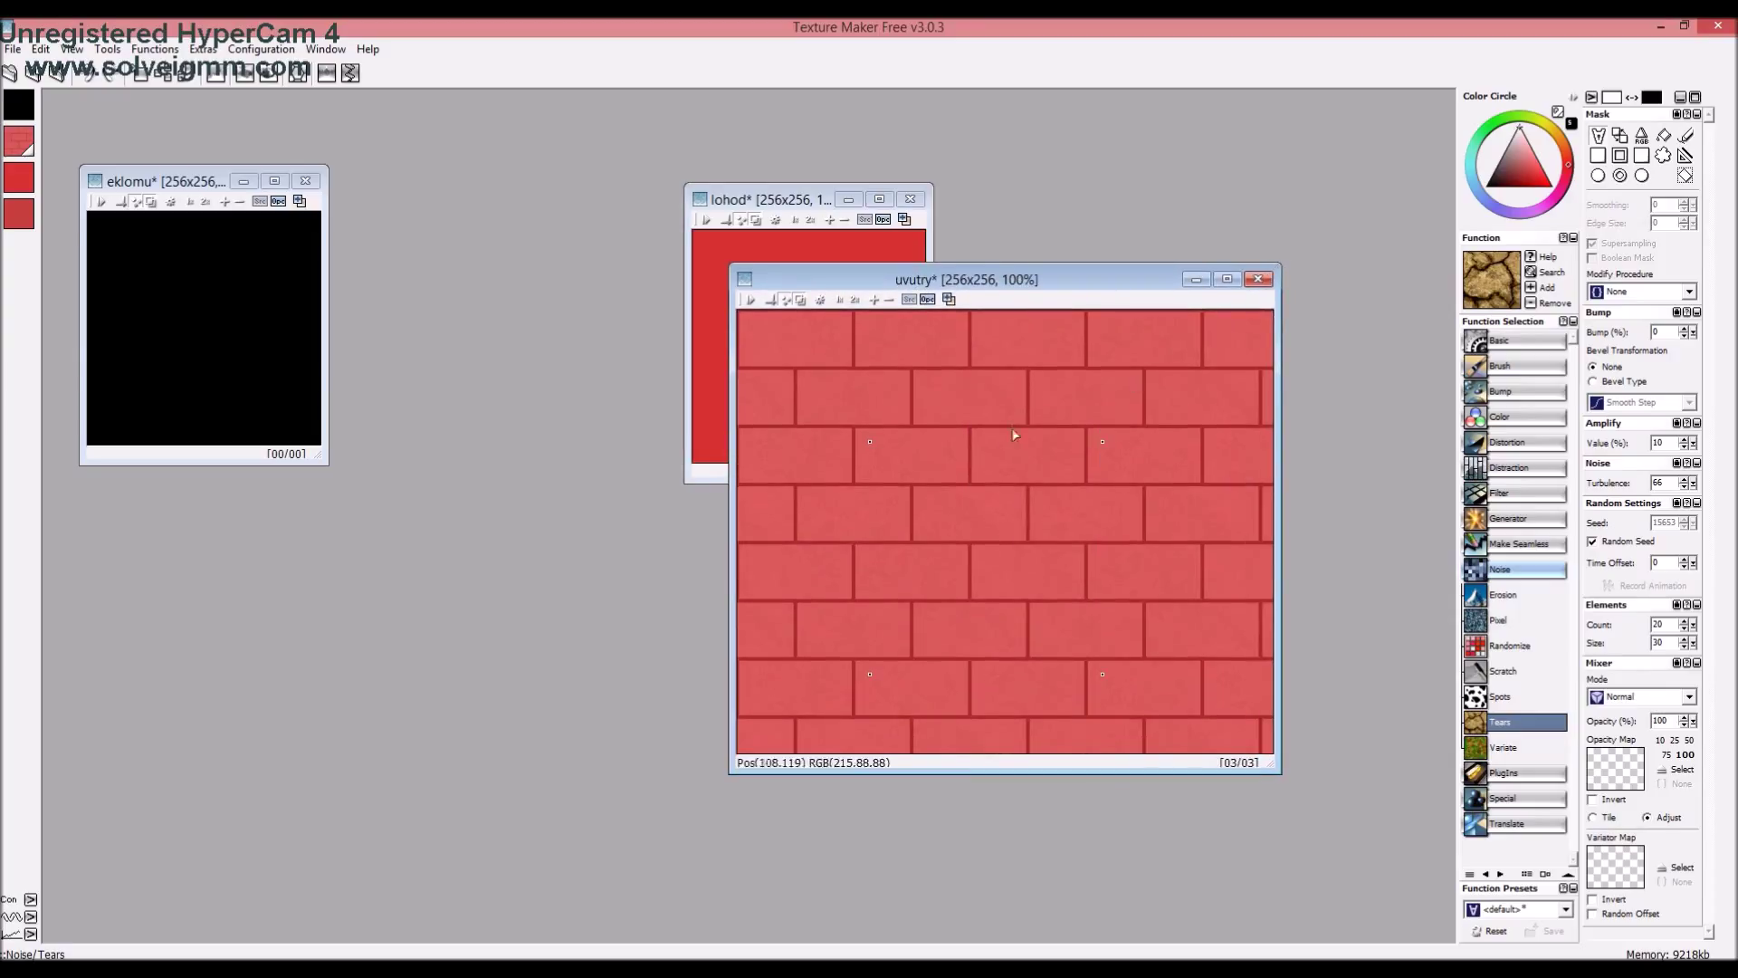
drag(1278, 262, 1047, 378)
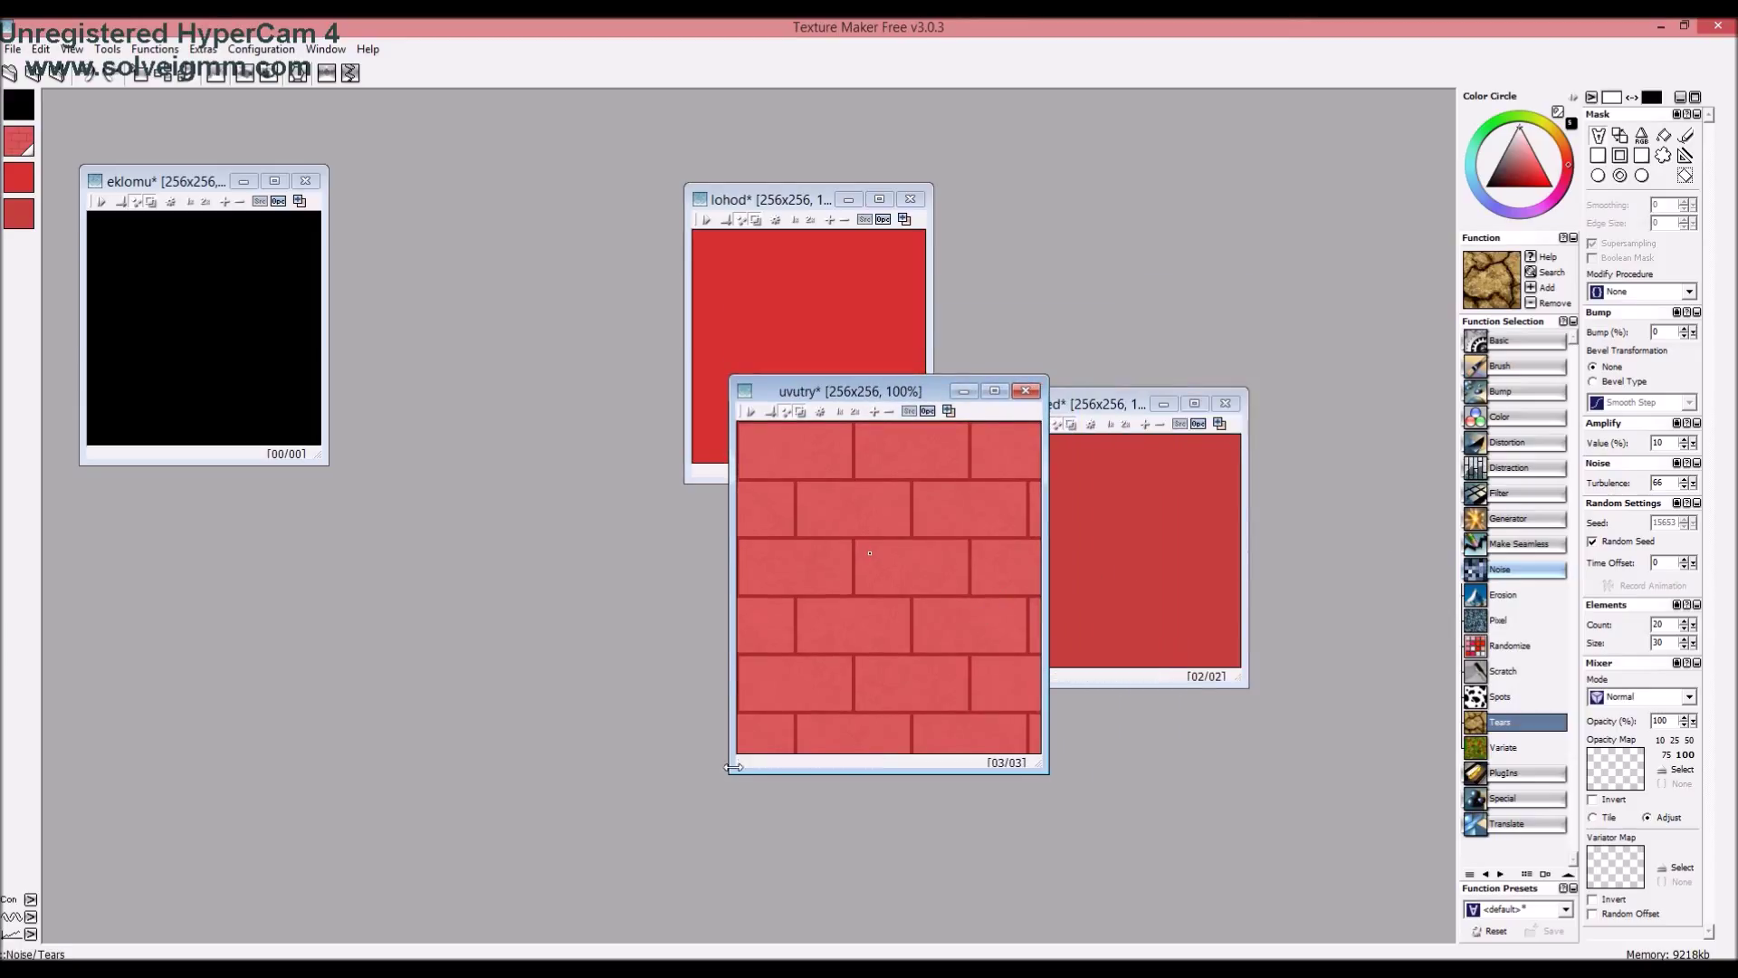
Enlarge the brick texture's window to show more tiles and apply the Variate noise function to it
drag(731, 769, 668, 796)
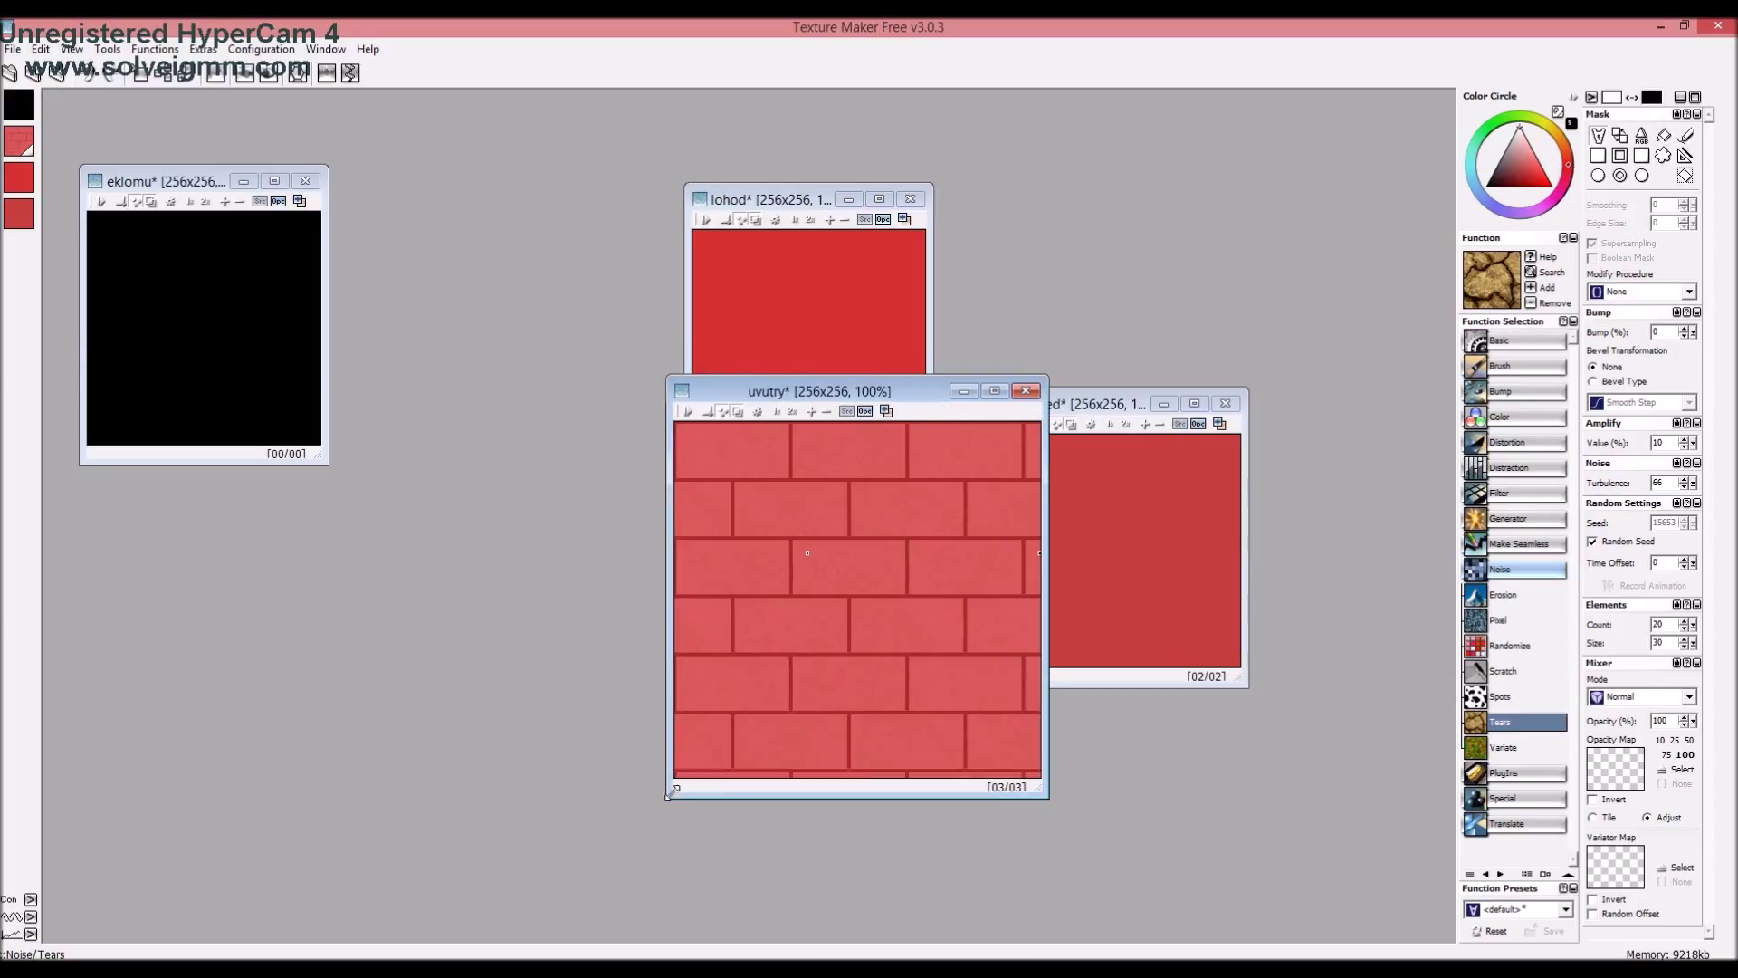
click(1505, 747)
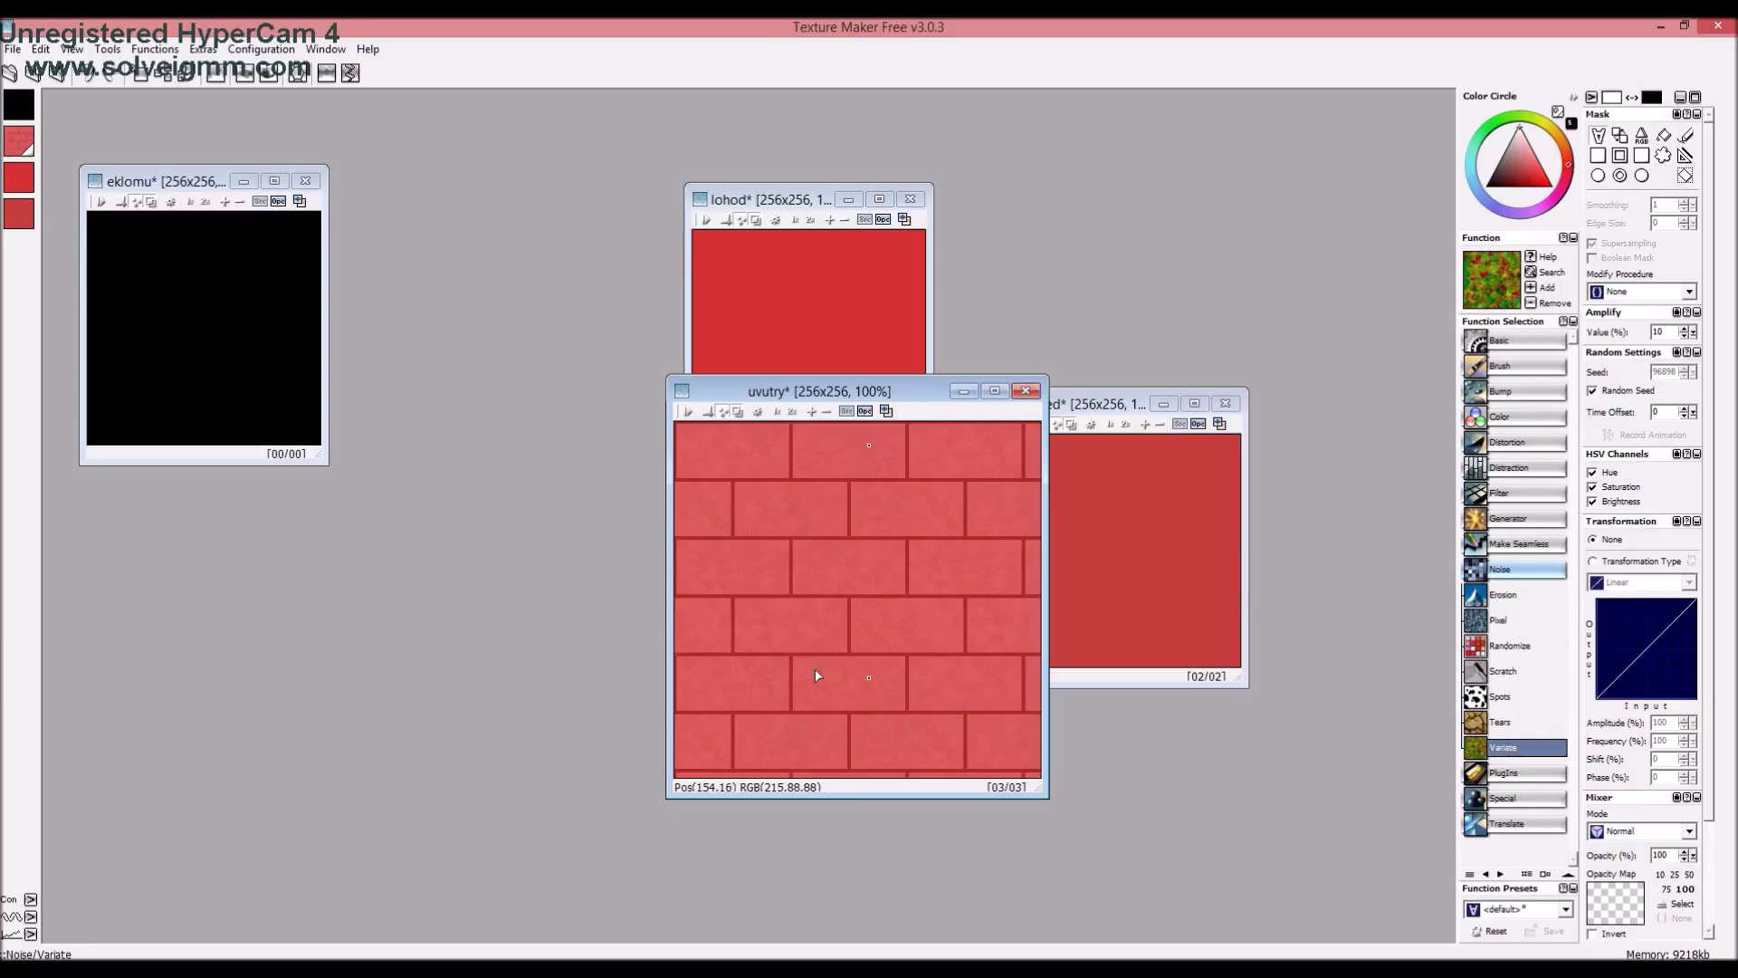
Try the Spots noise function on the brick texture and undo it
click(1496, 705)
click(851, 628)
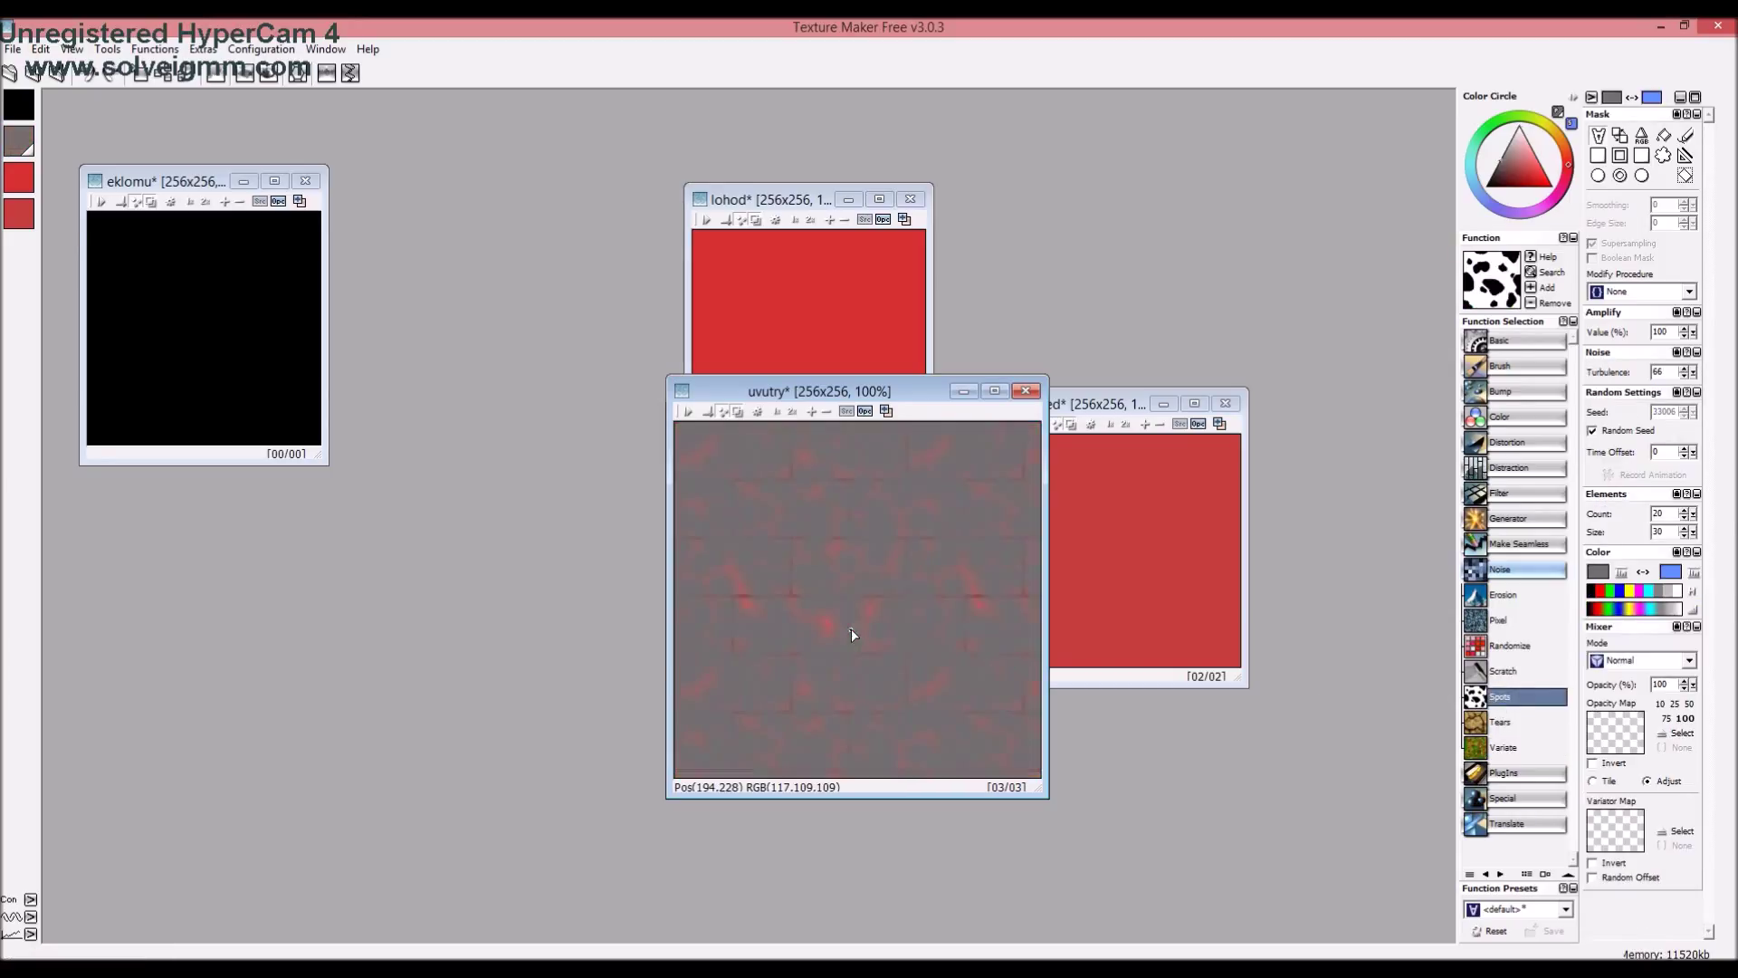
click(95, 80)
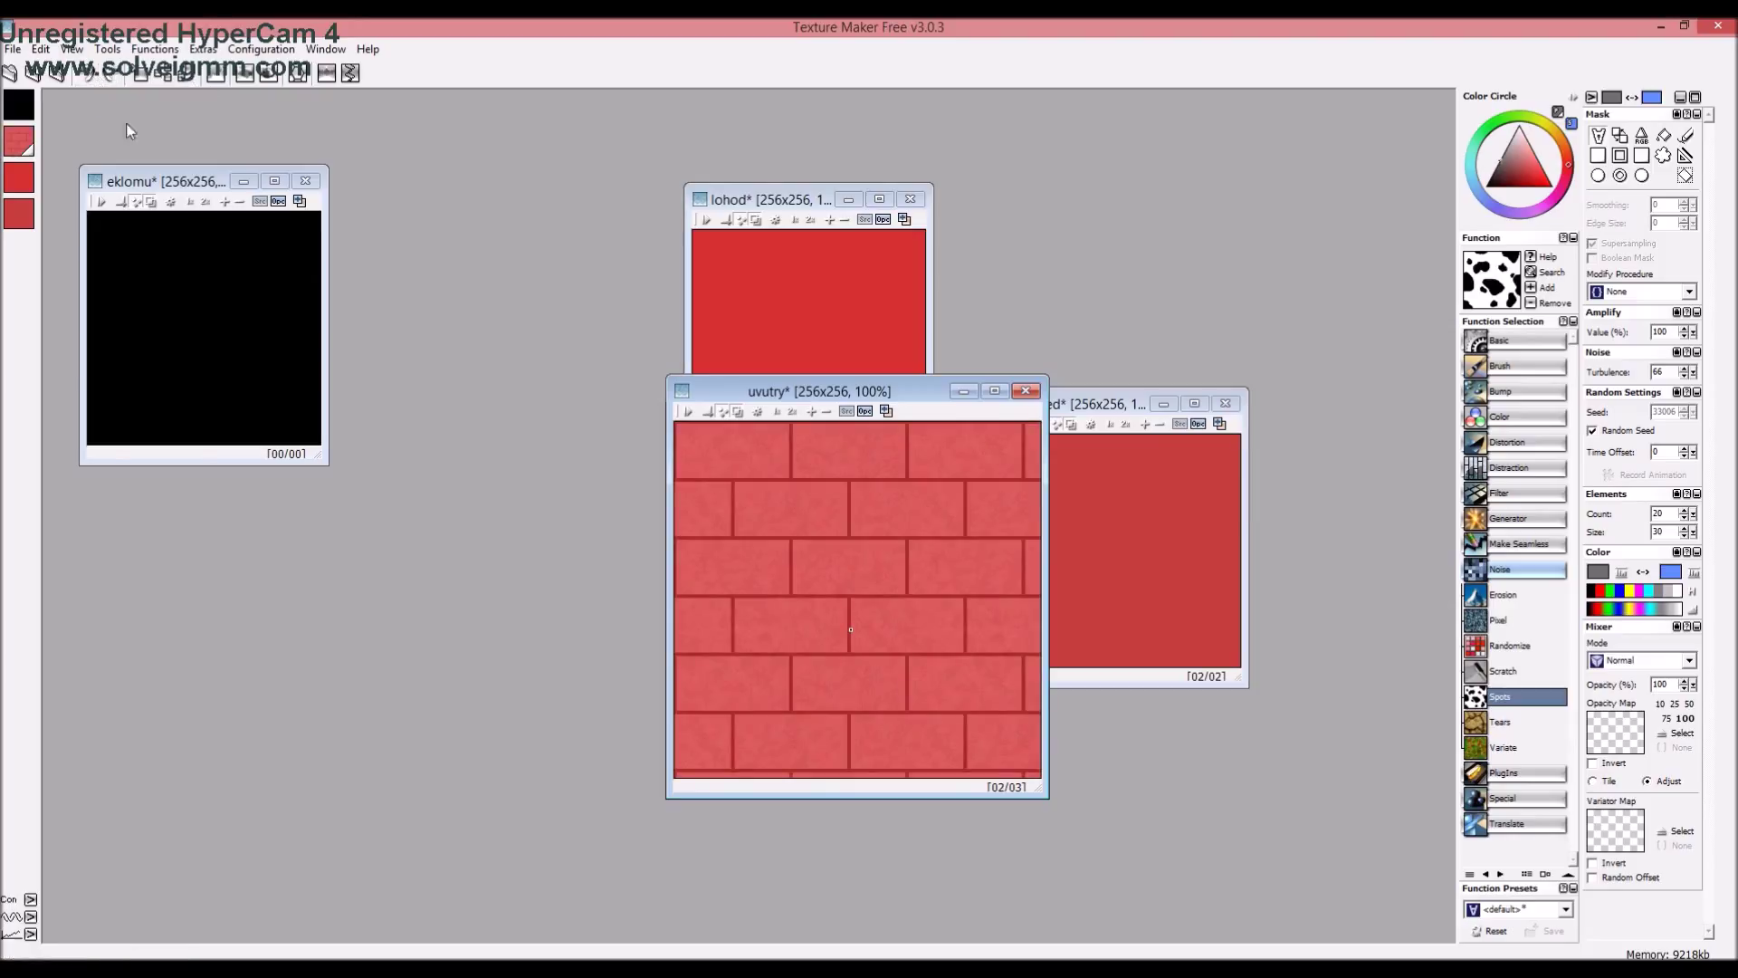
Apply the Pixel noise function and the Erosion noise function to the brick texture, moving its window clear of the darker red one
mouse_move(821, 394)
mouse_down()
mouse_move(772, 393)
mouse_move(801, 399)
mouse_up()
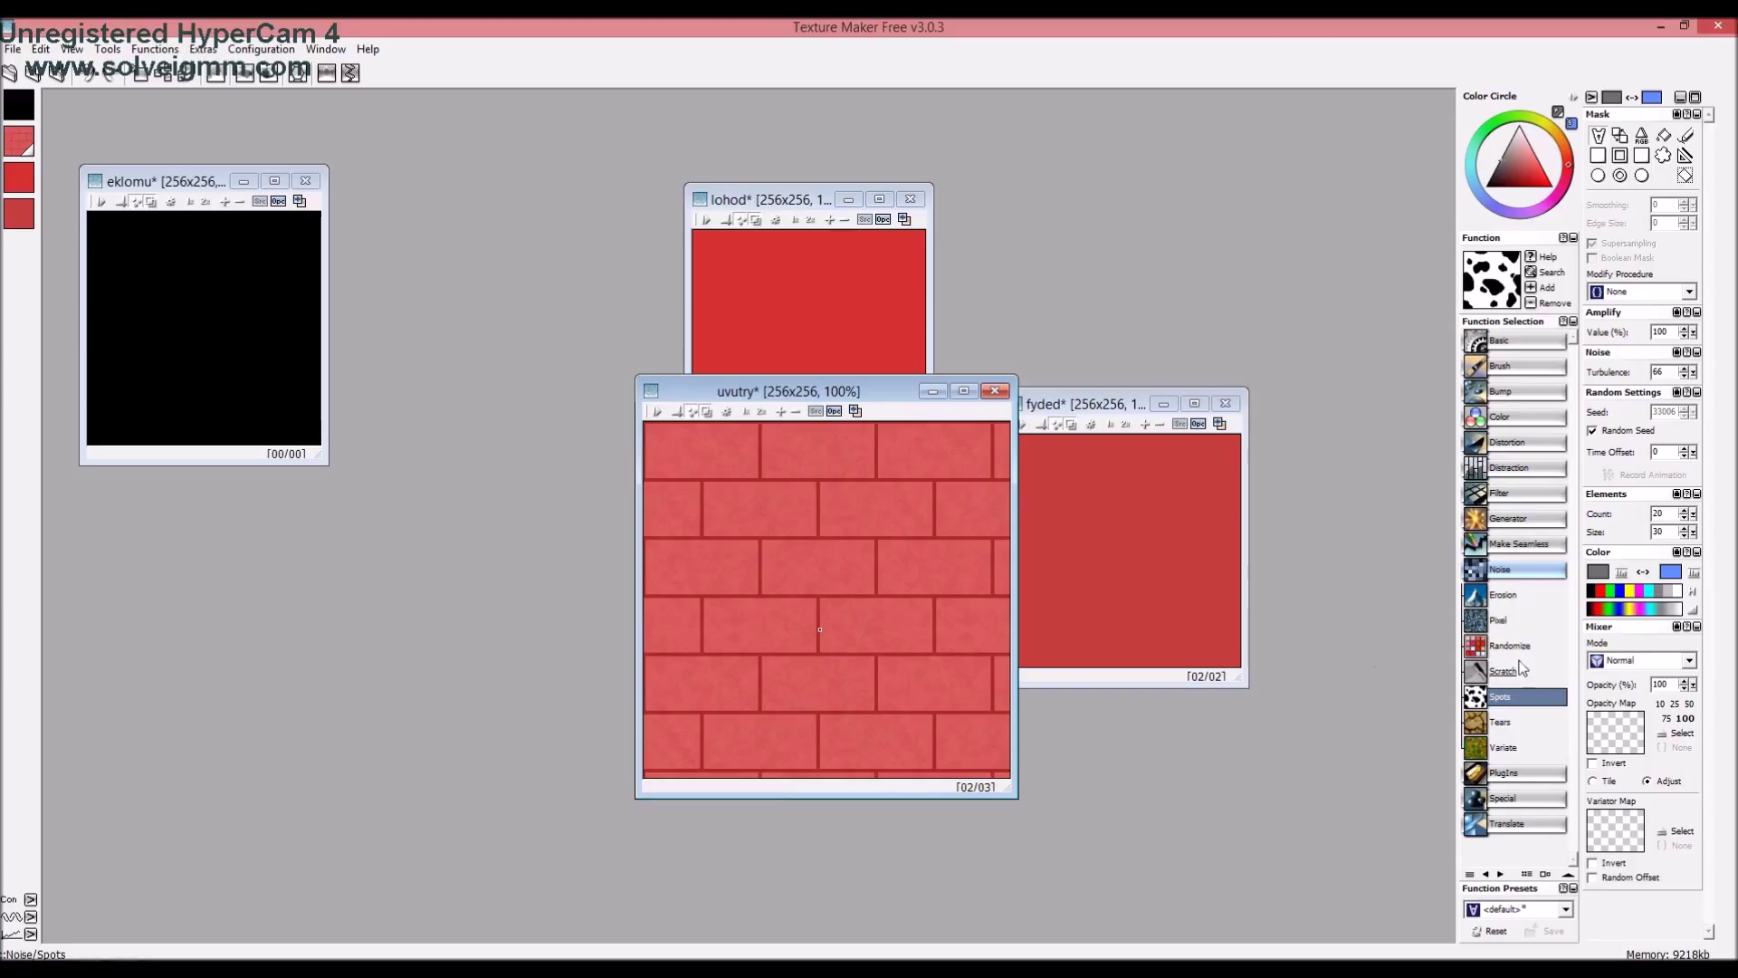
click(1498, 620)
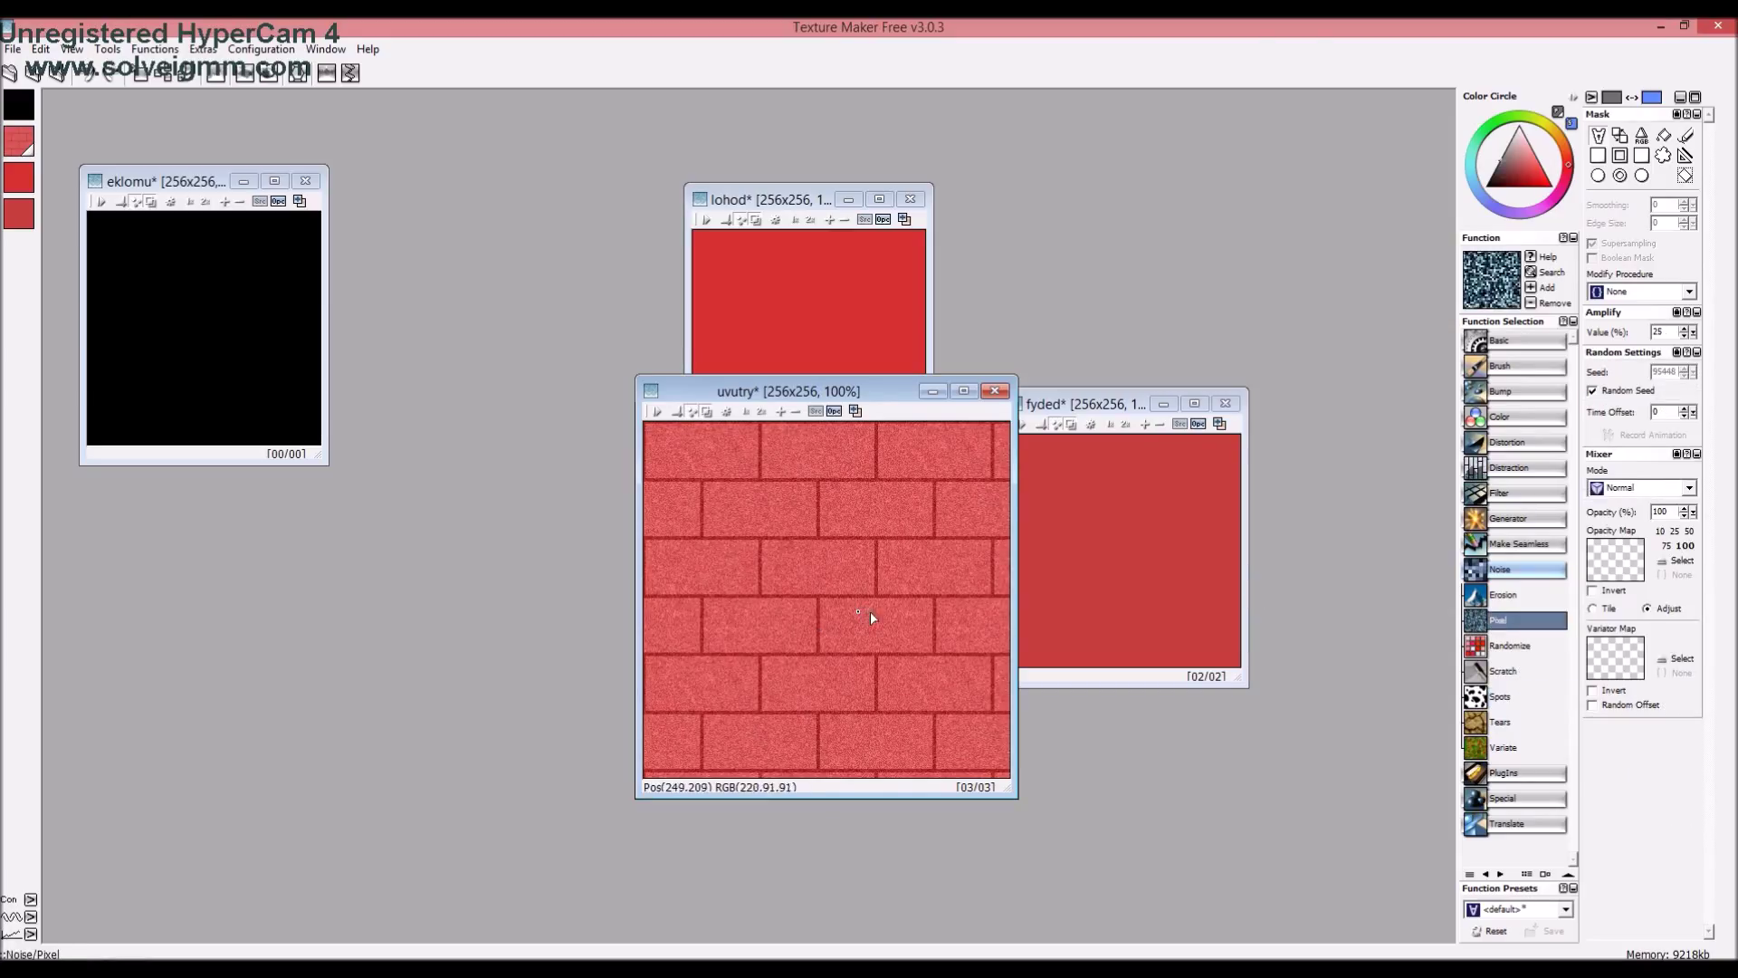
drag(892, 396, 878, 464)
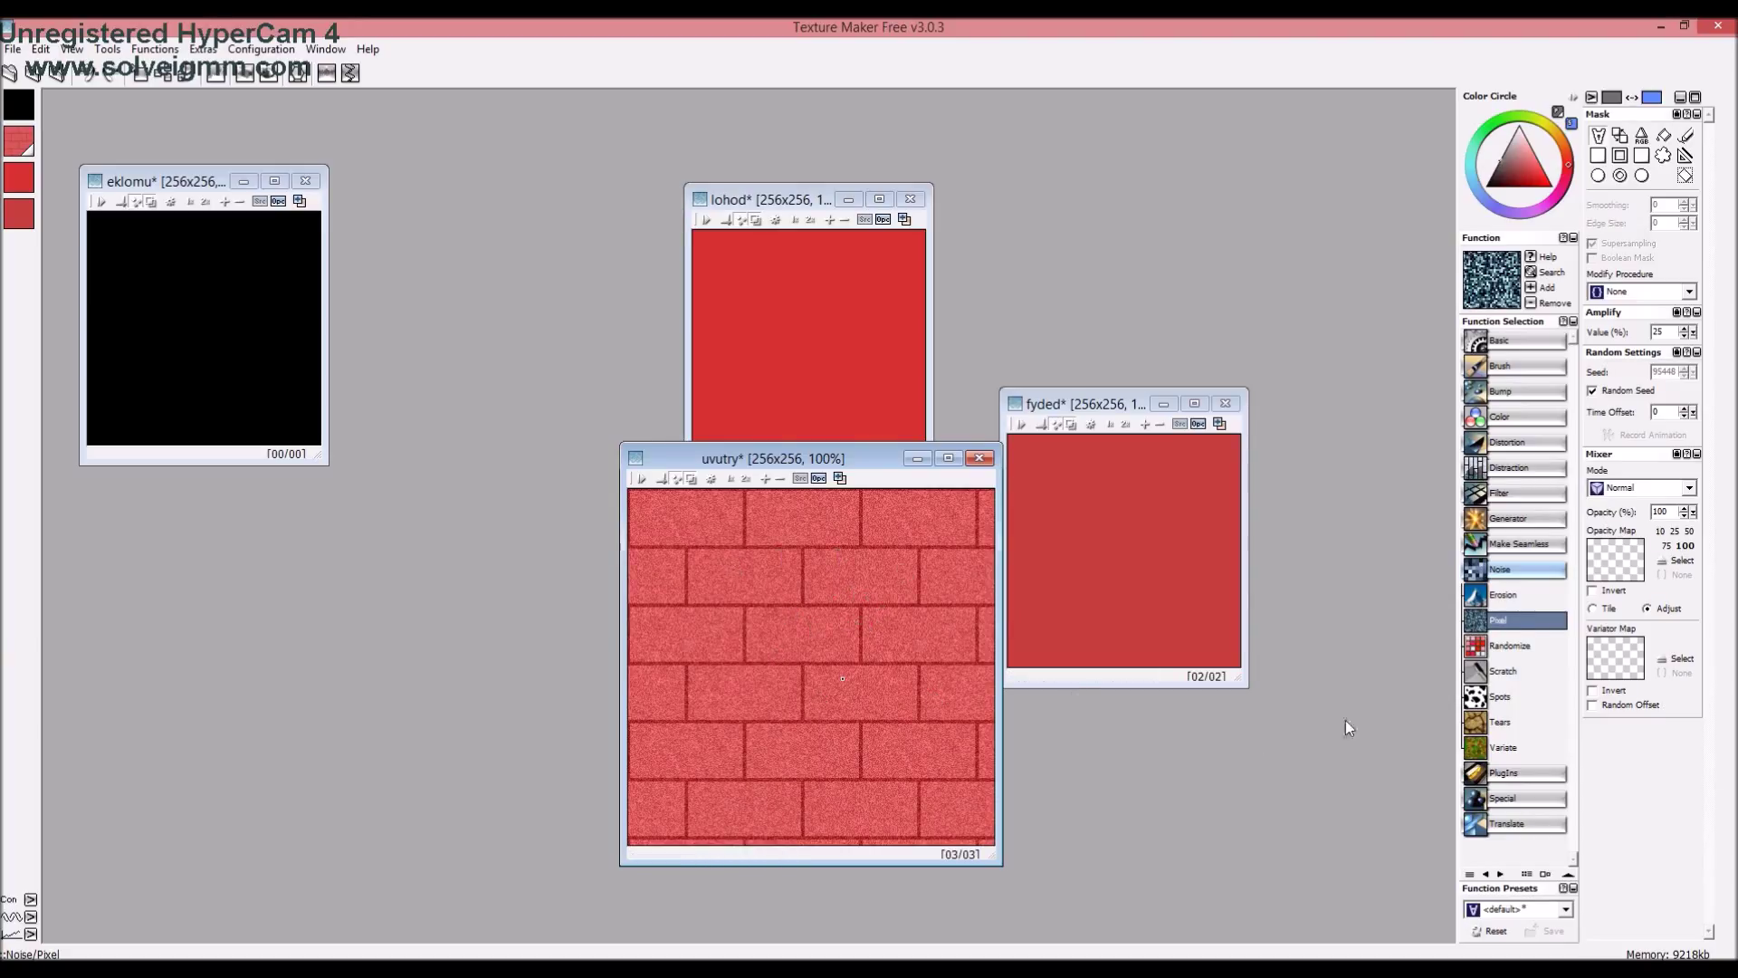
click(1507, 595)
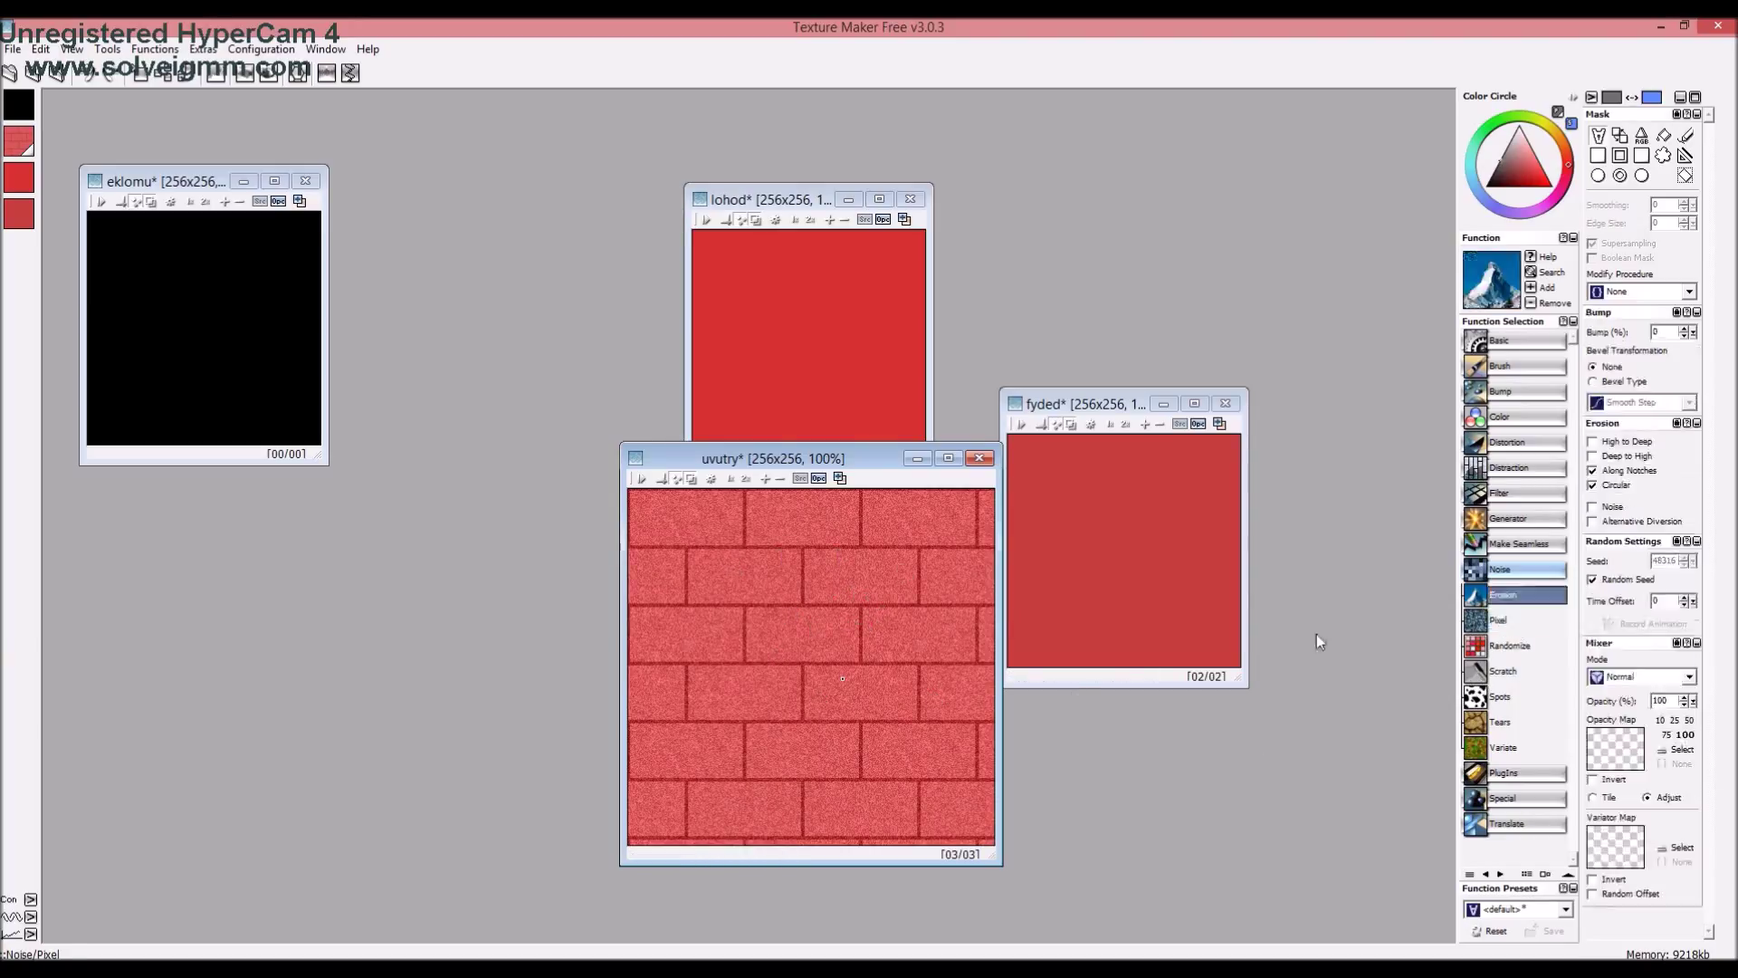
click(934, 655)
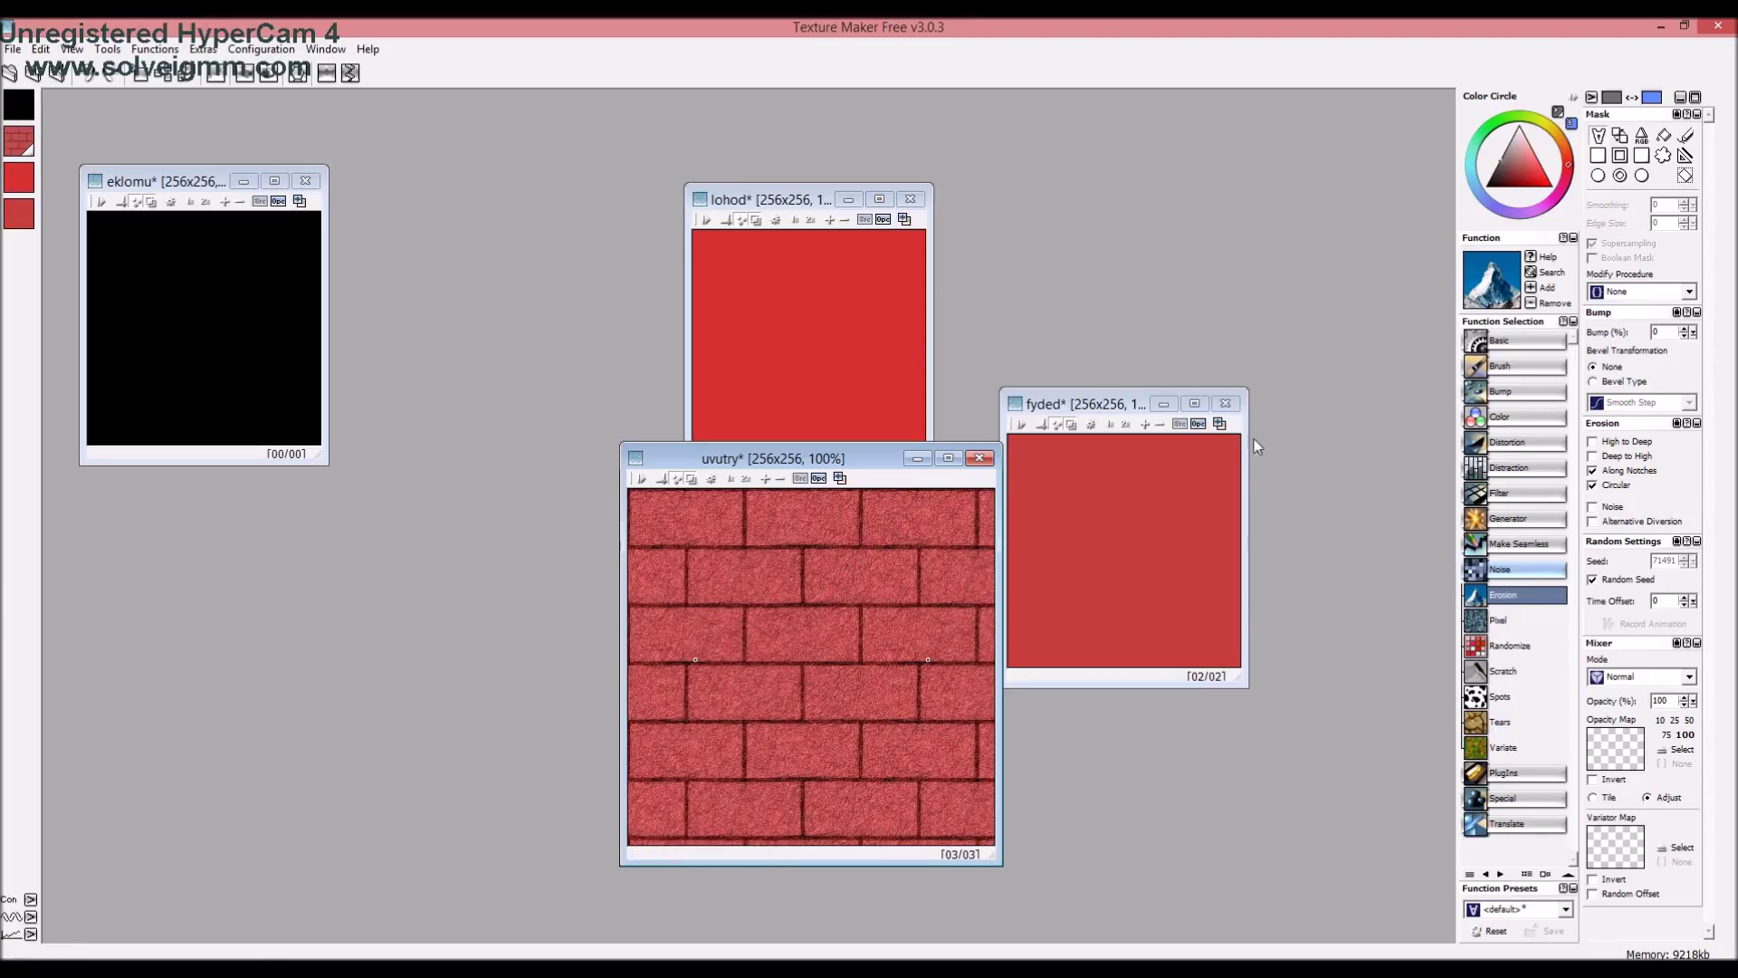
Blend the darker red texture into the eroded brick texture at 25% opacity
click(1222, 426)
drag(1224, 428, 872, 599)
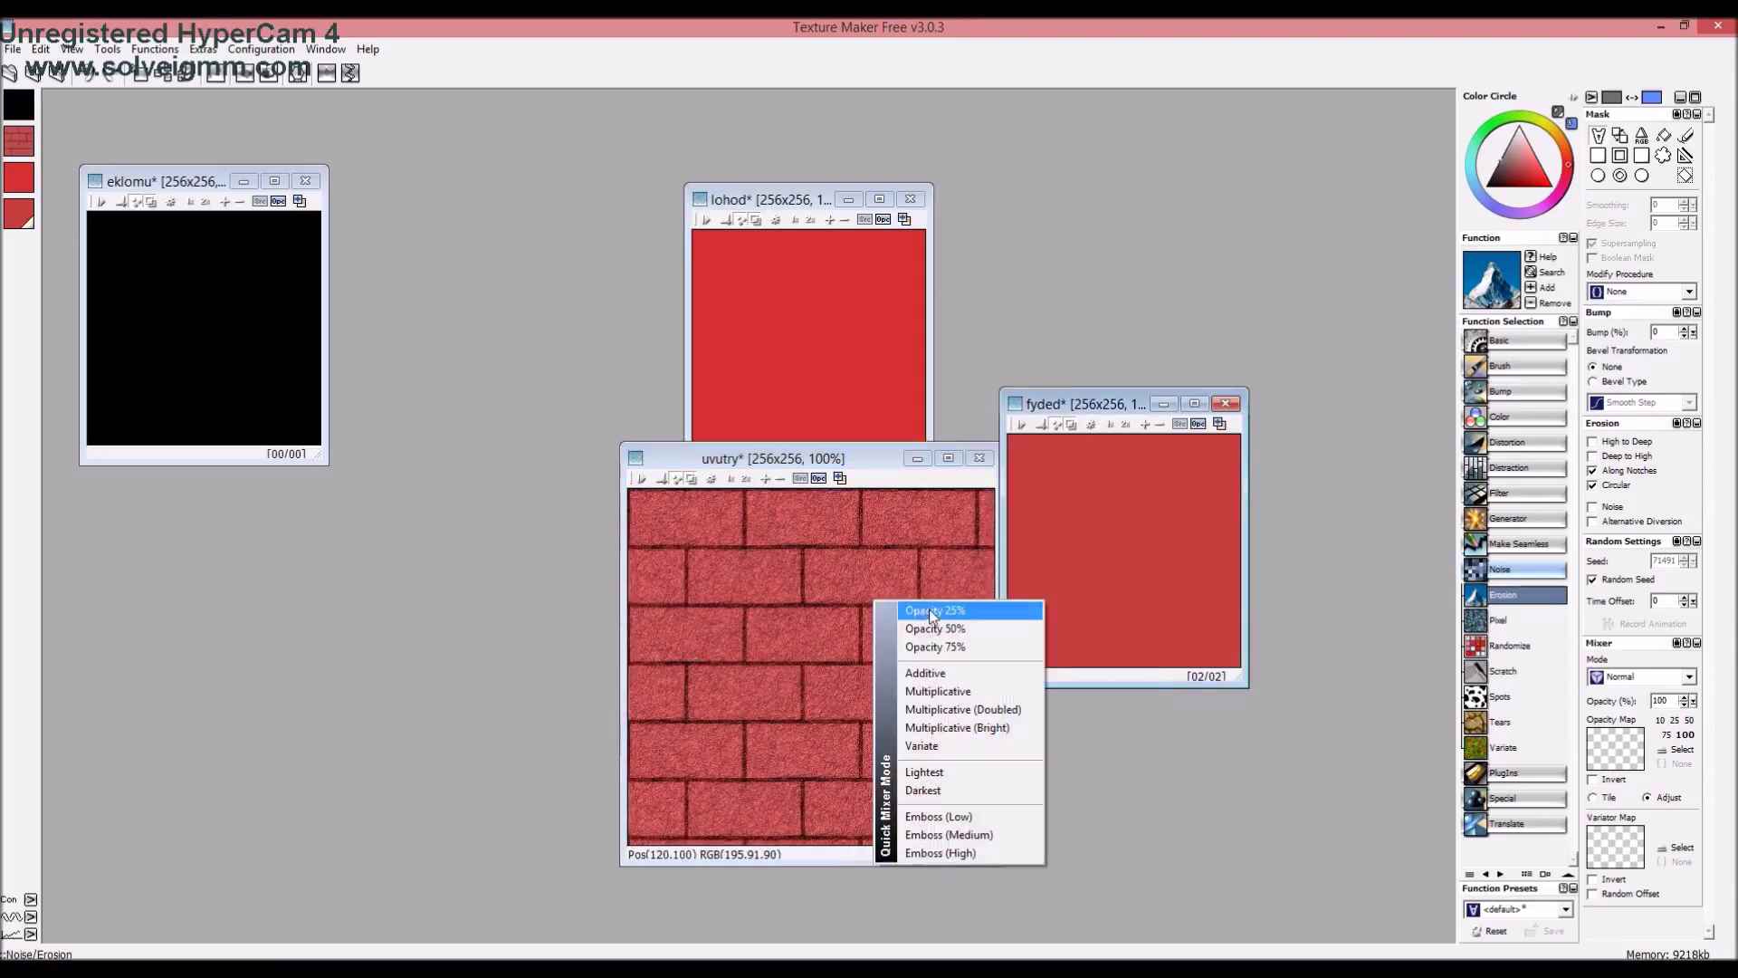
click(929, 609)
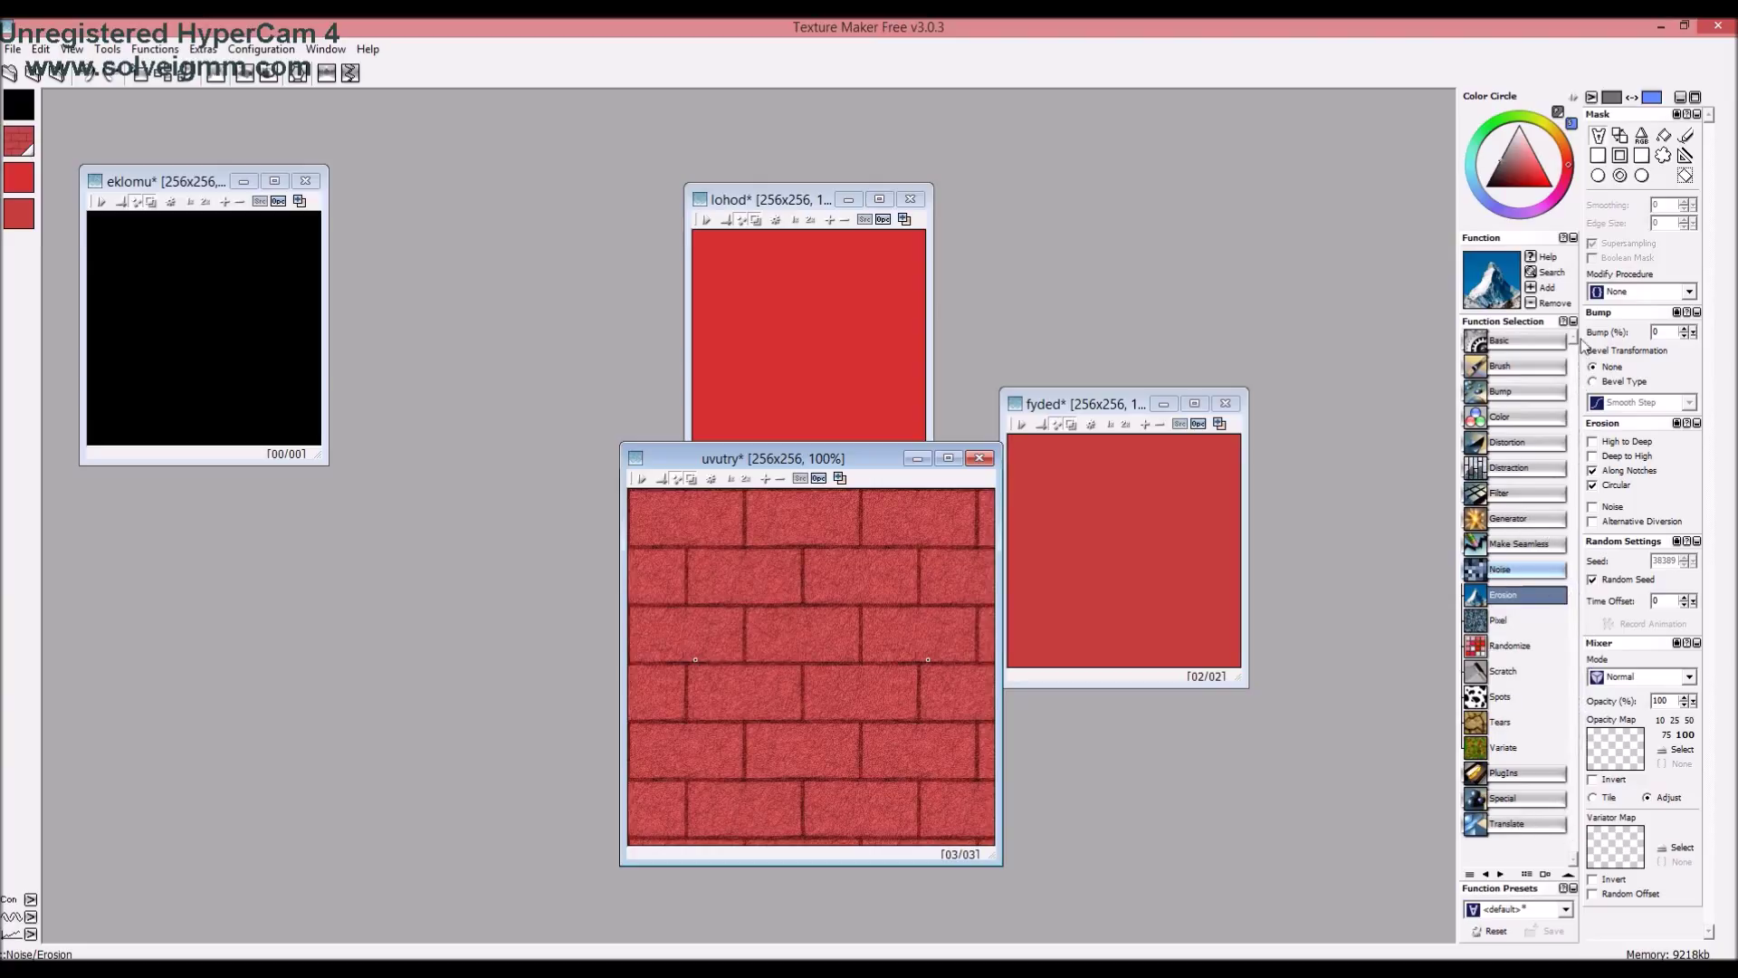
click(1501, 371)
click(1504, 467)
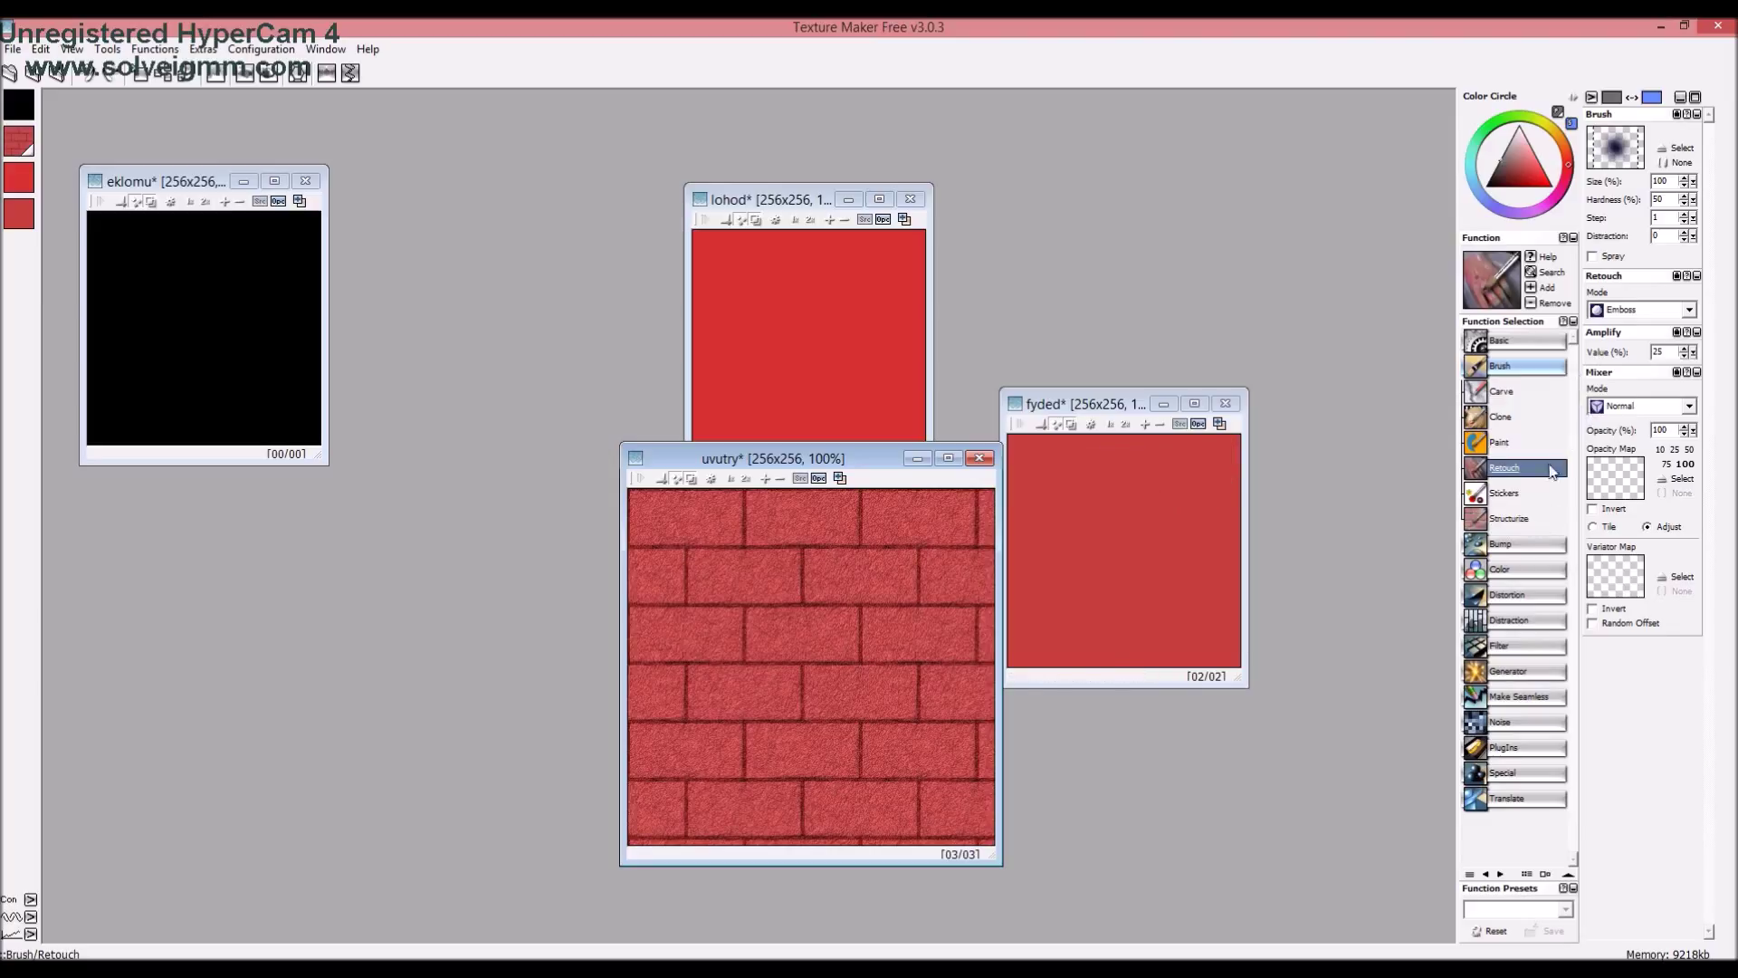
click(1510, 670)
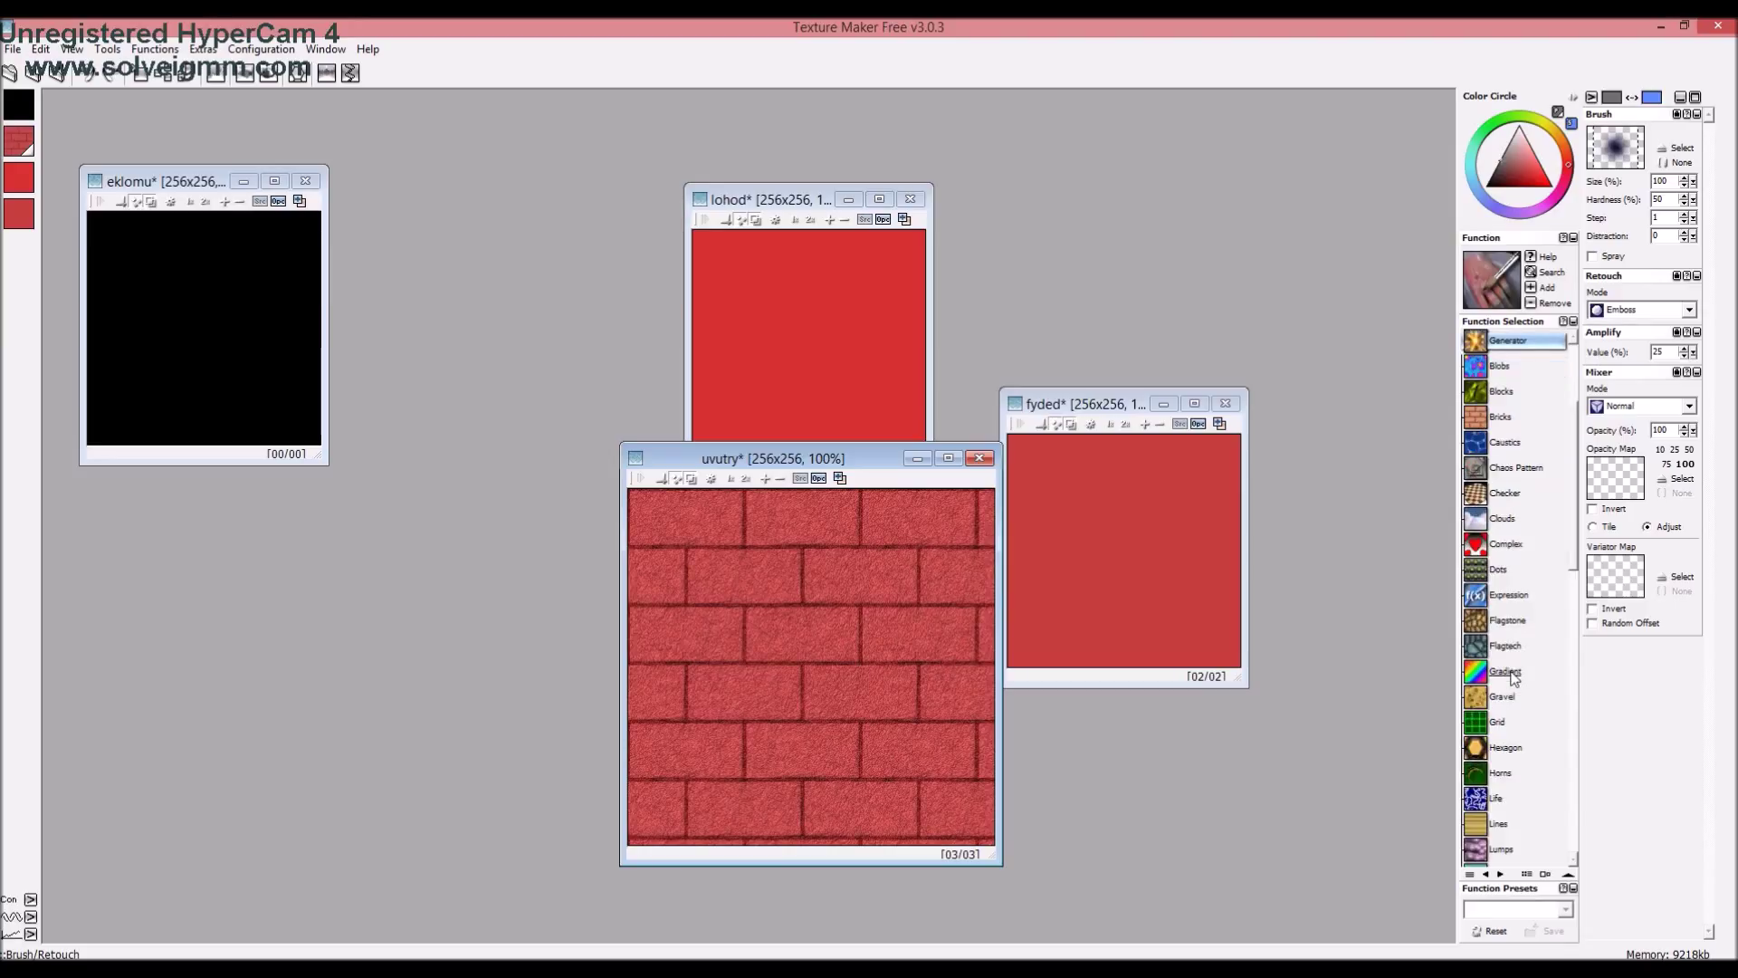
scroll(1592, 676, down, 10)
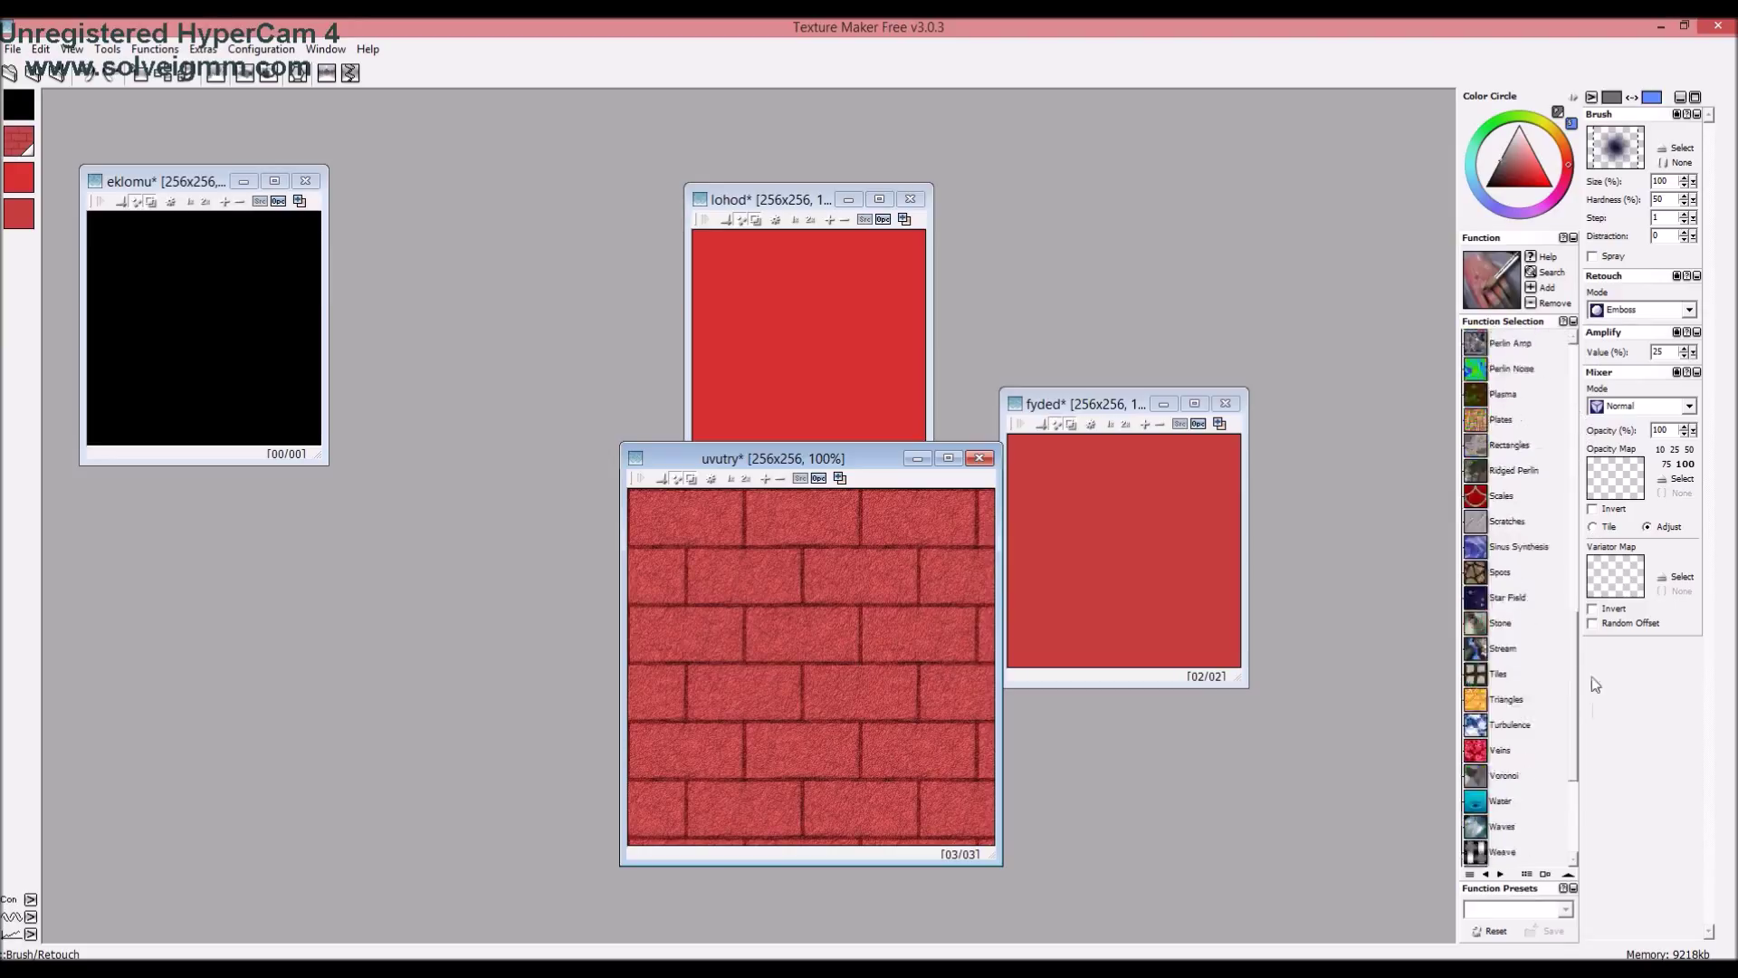
click(1518, 774)
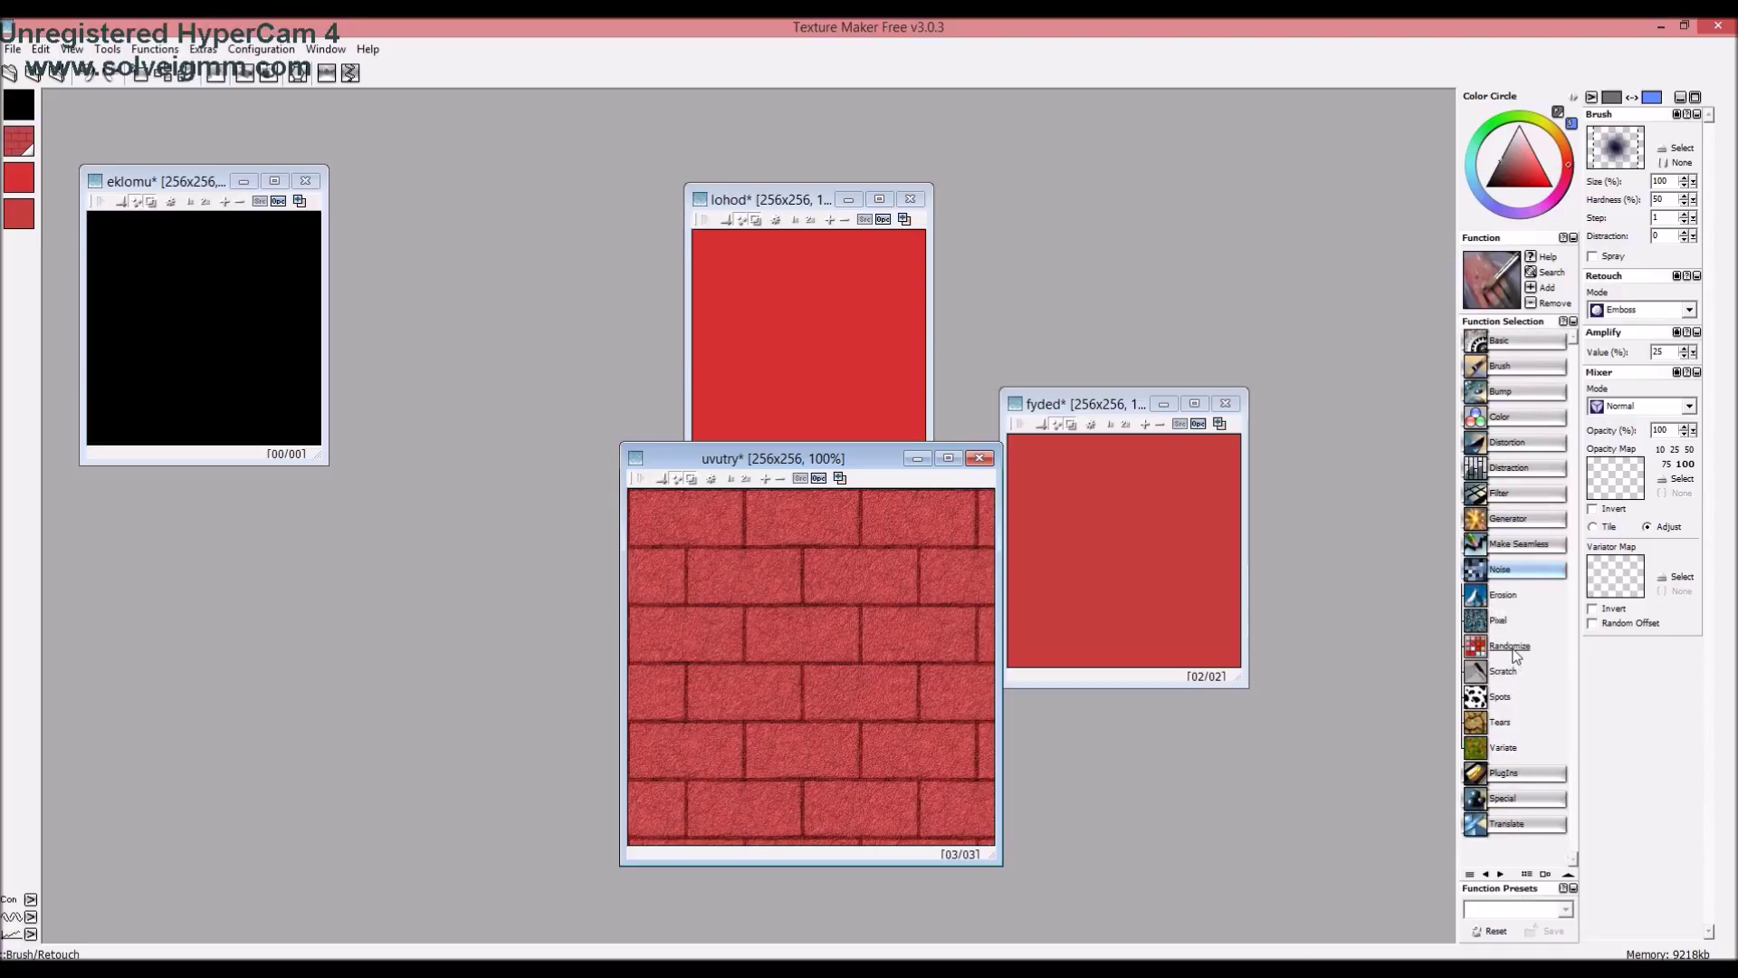
Apply the Tears and Variate noise functions to the brick texture
click(1500, 721)
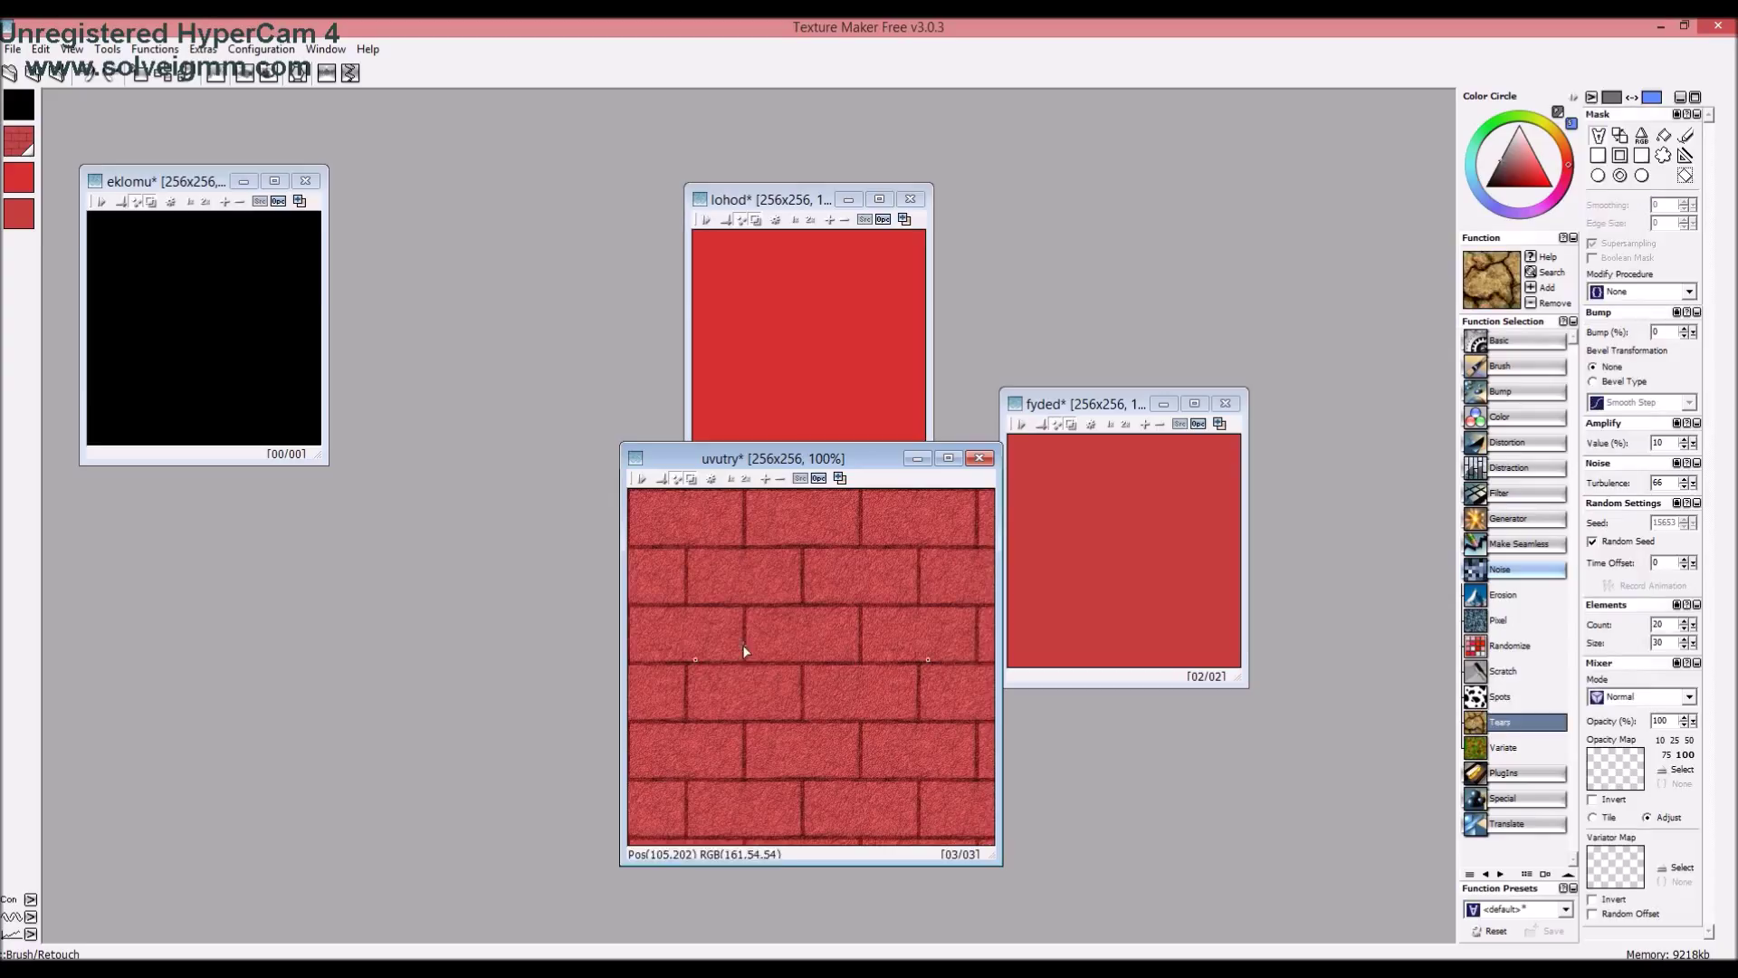
click(787, 652)
click(1499, 751)
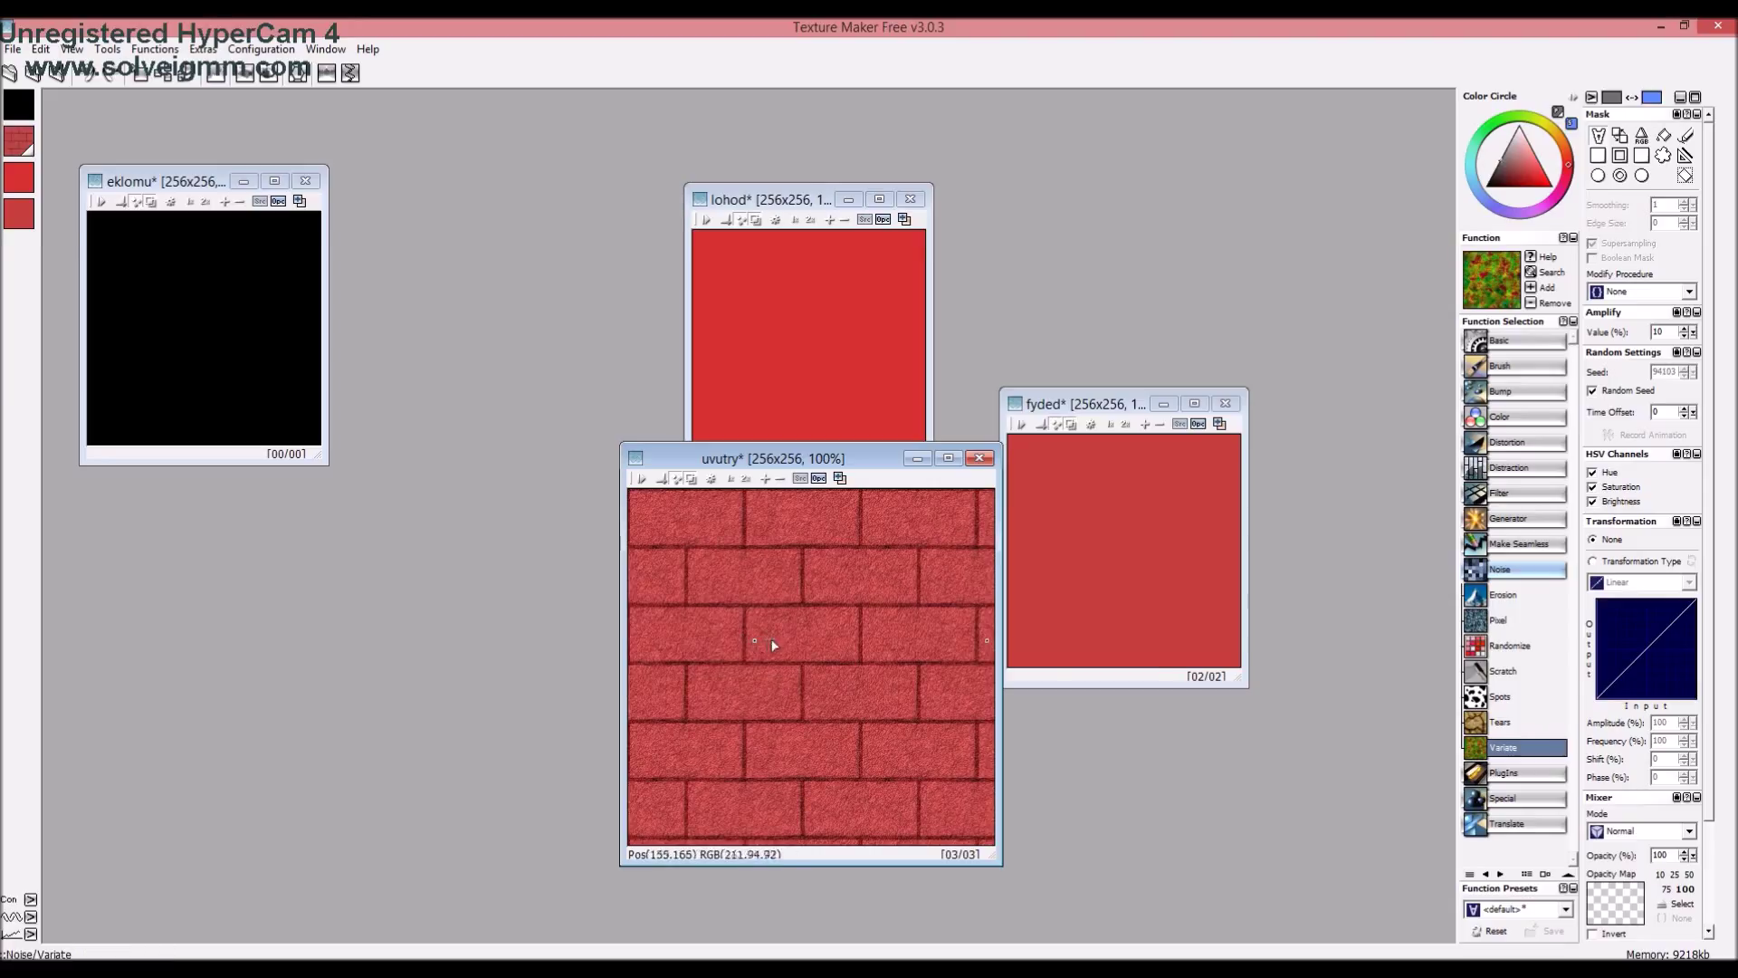
Try the Scratch noise function on the brick texture and undo it
click(1505, 674)
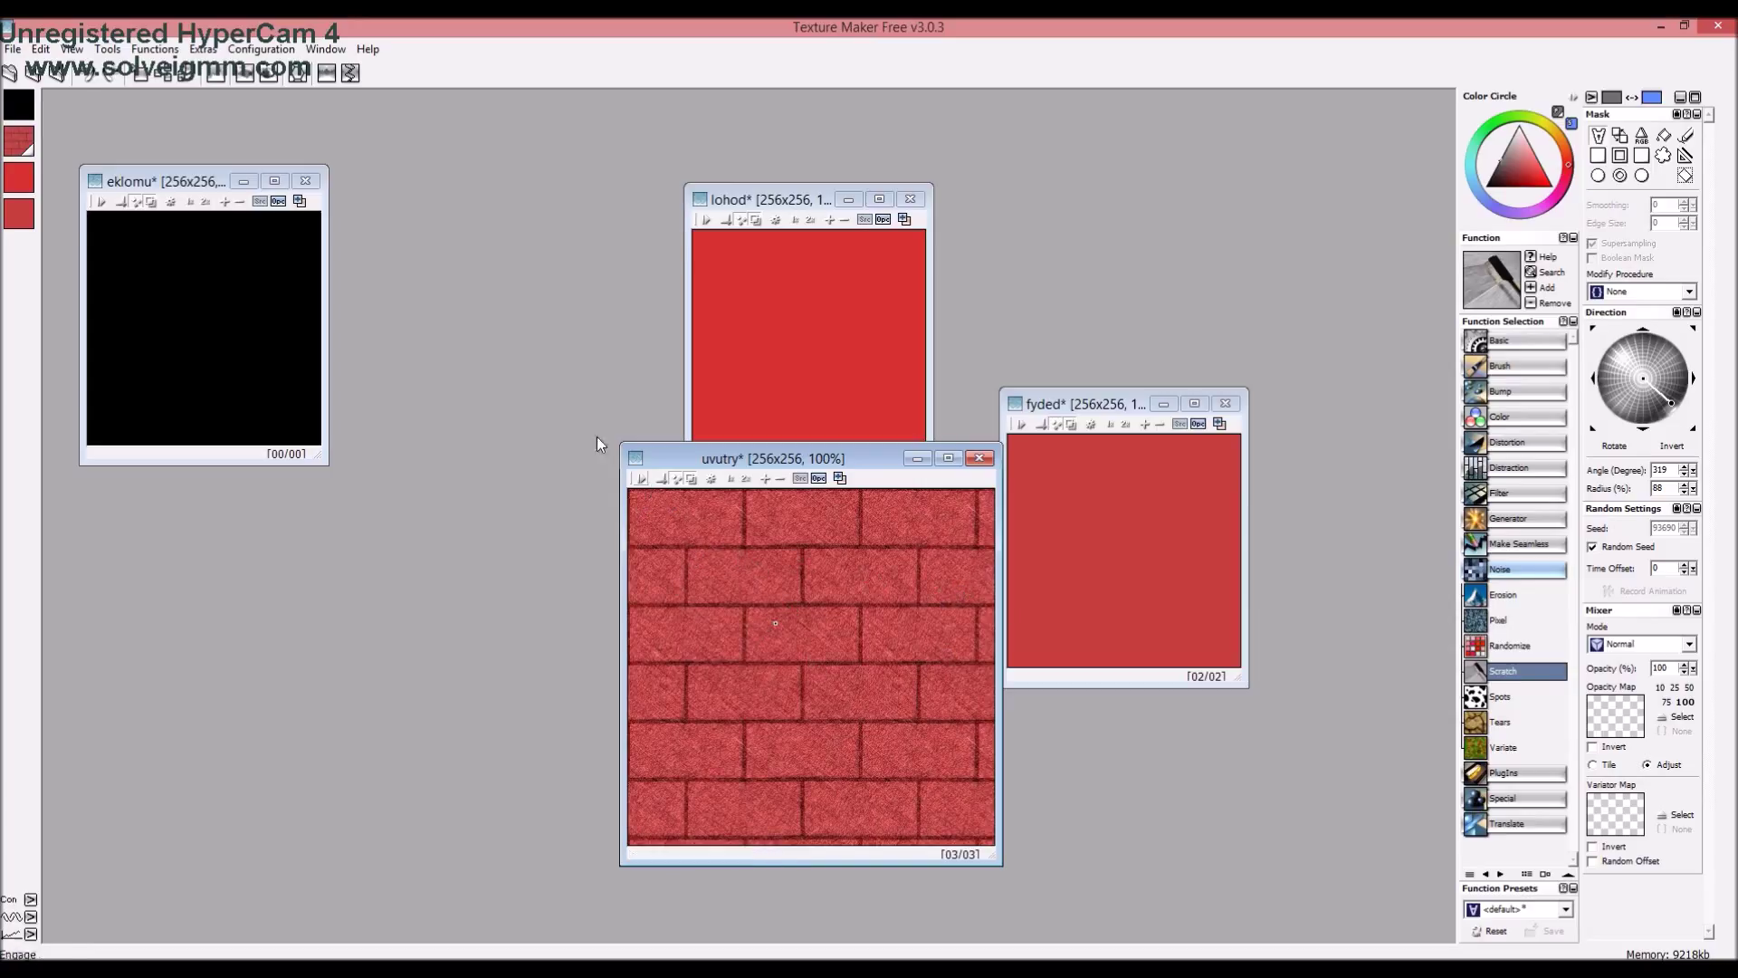
click(85, 74)
Apply the Pixel noise function to the brick texture and compare it with the previous state using undo and redo
click(1482, 627)
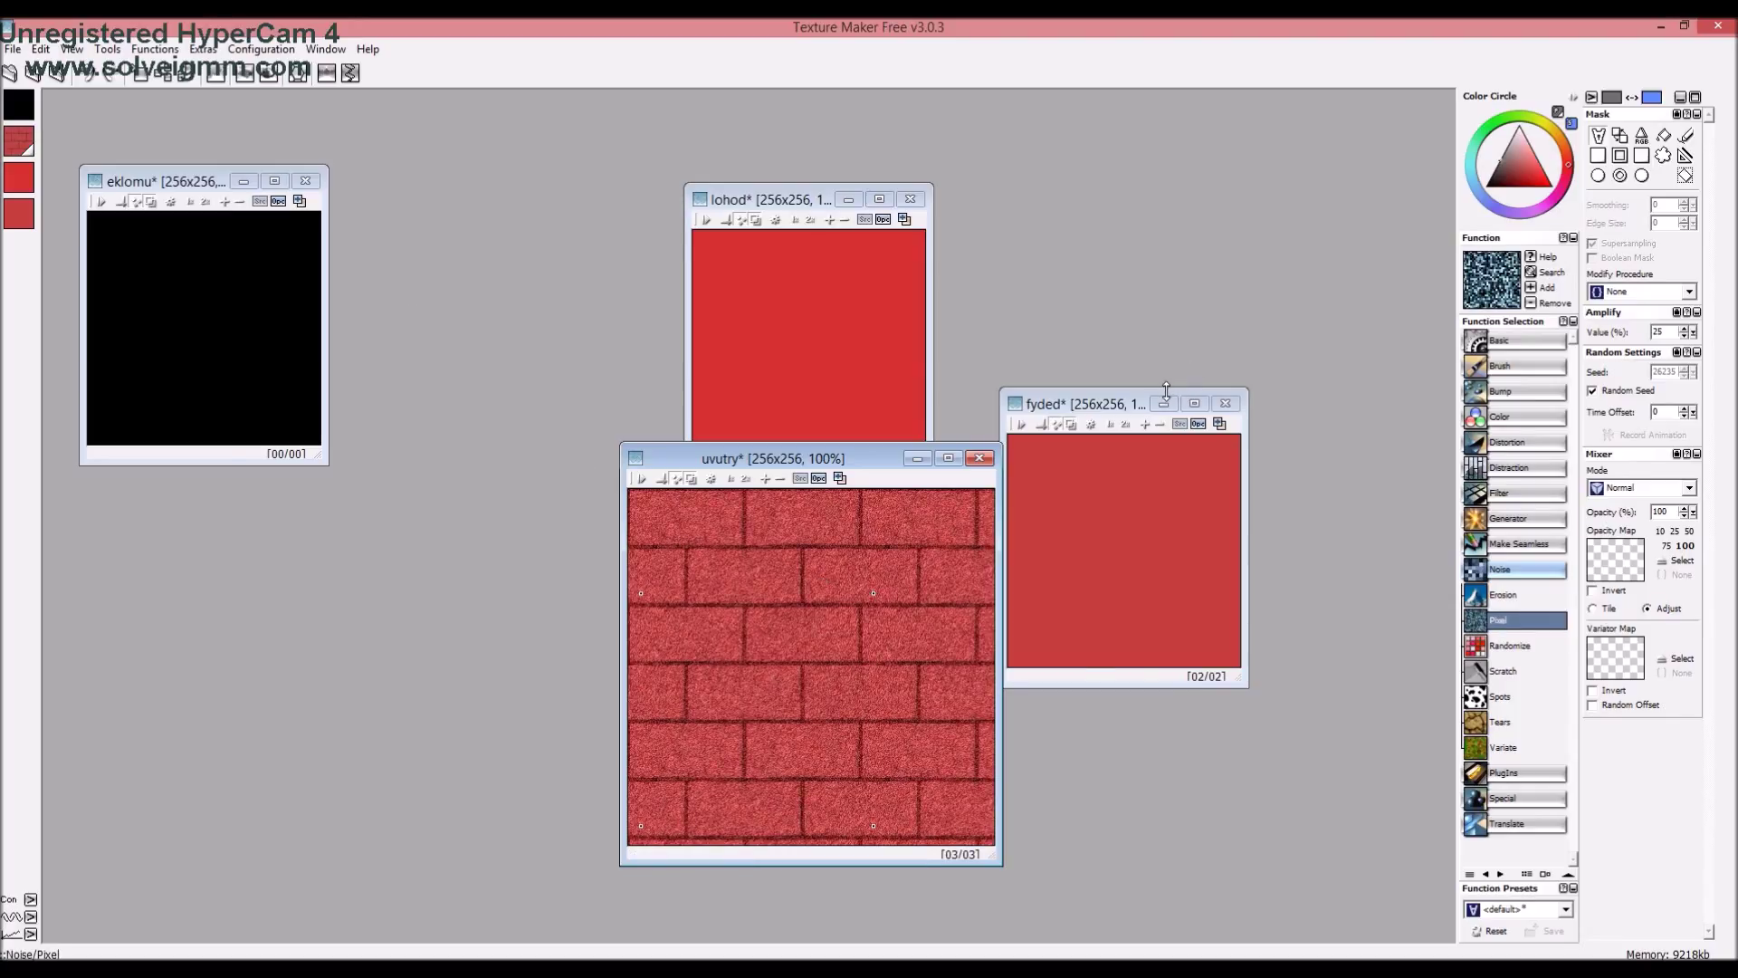
click(95, 79)
click(111, 78)
Apply the Erosion noise function to the brick texture twice, undo both passes and restore only the first
click(1520, 595)
click(817, 634)
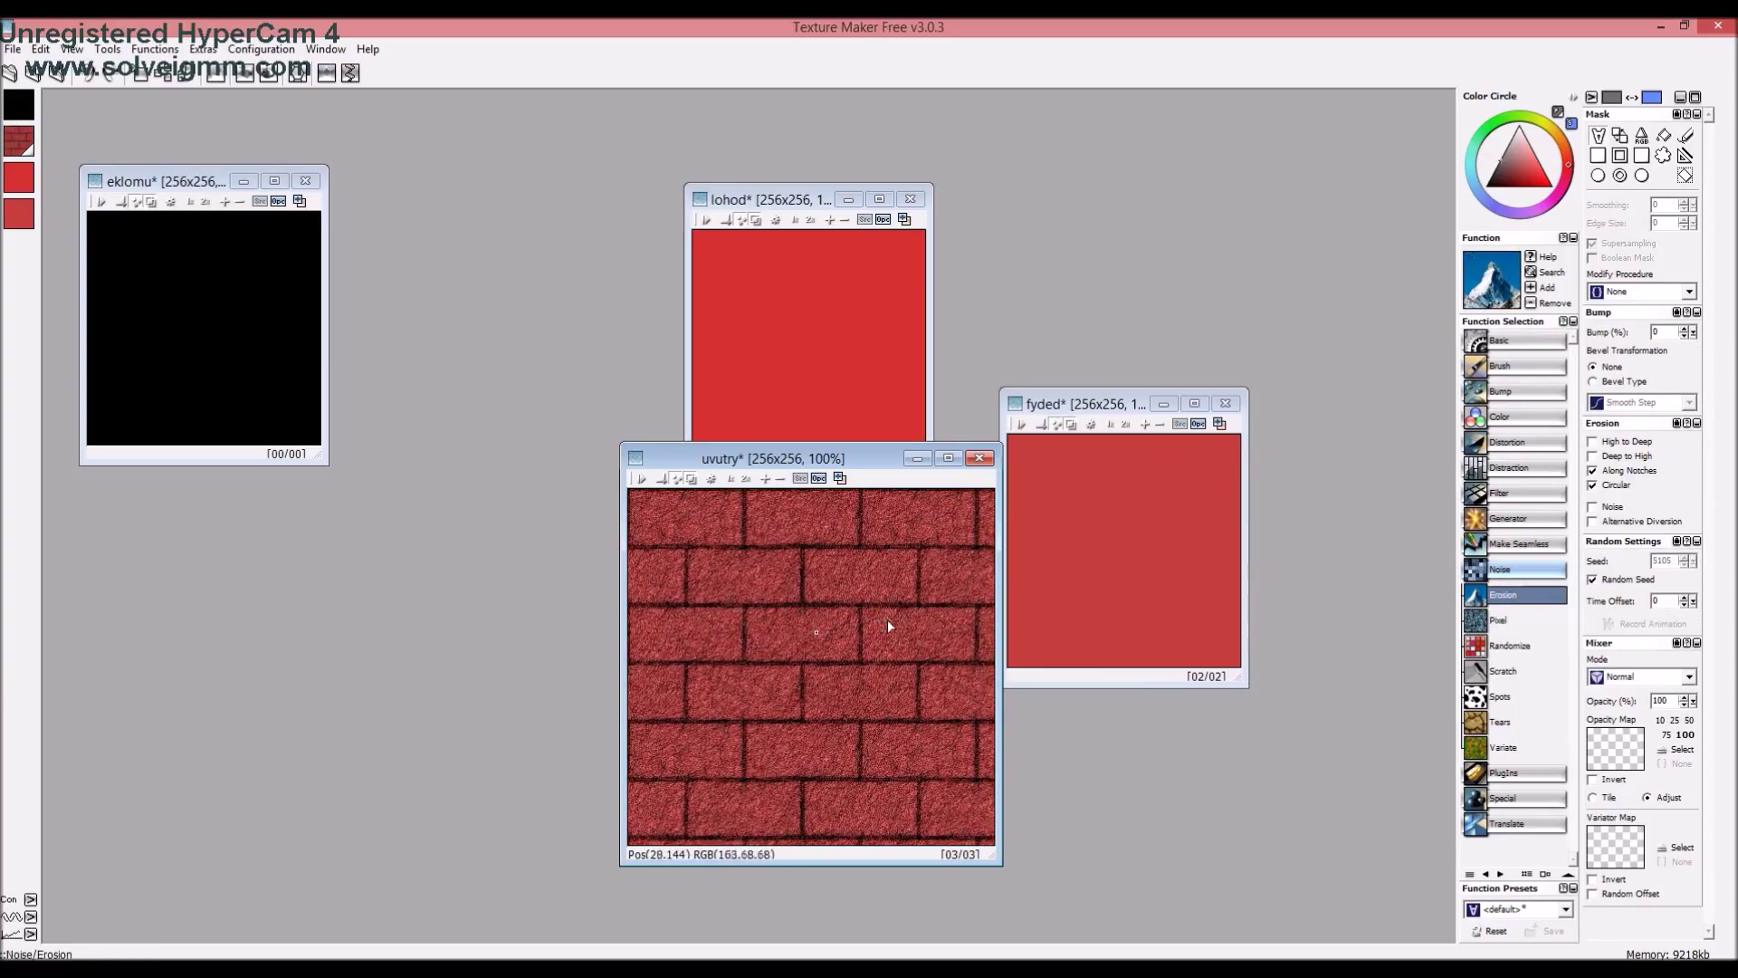
click(877, 577)
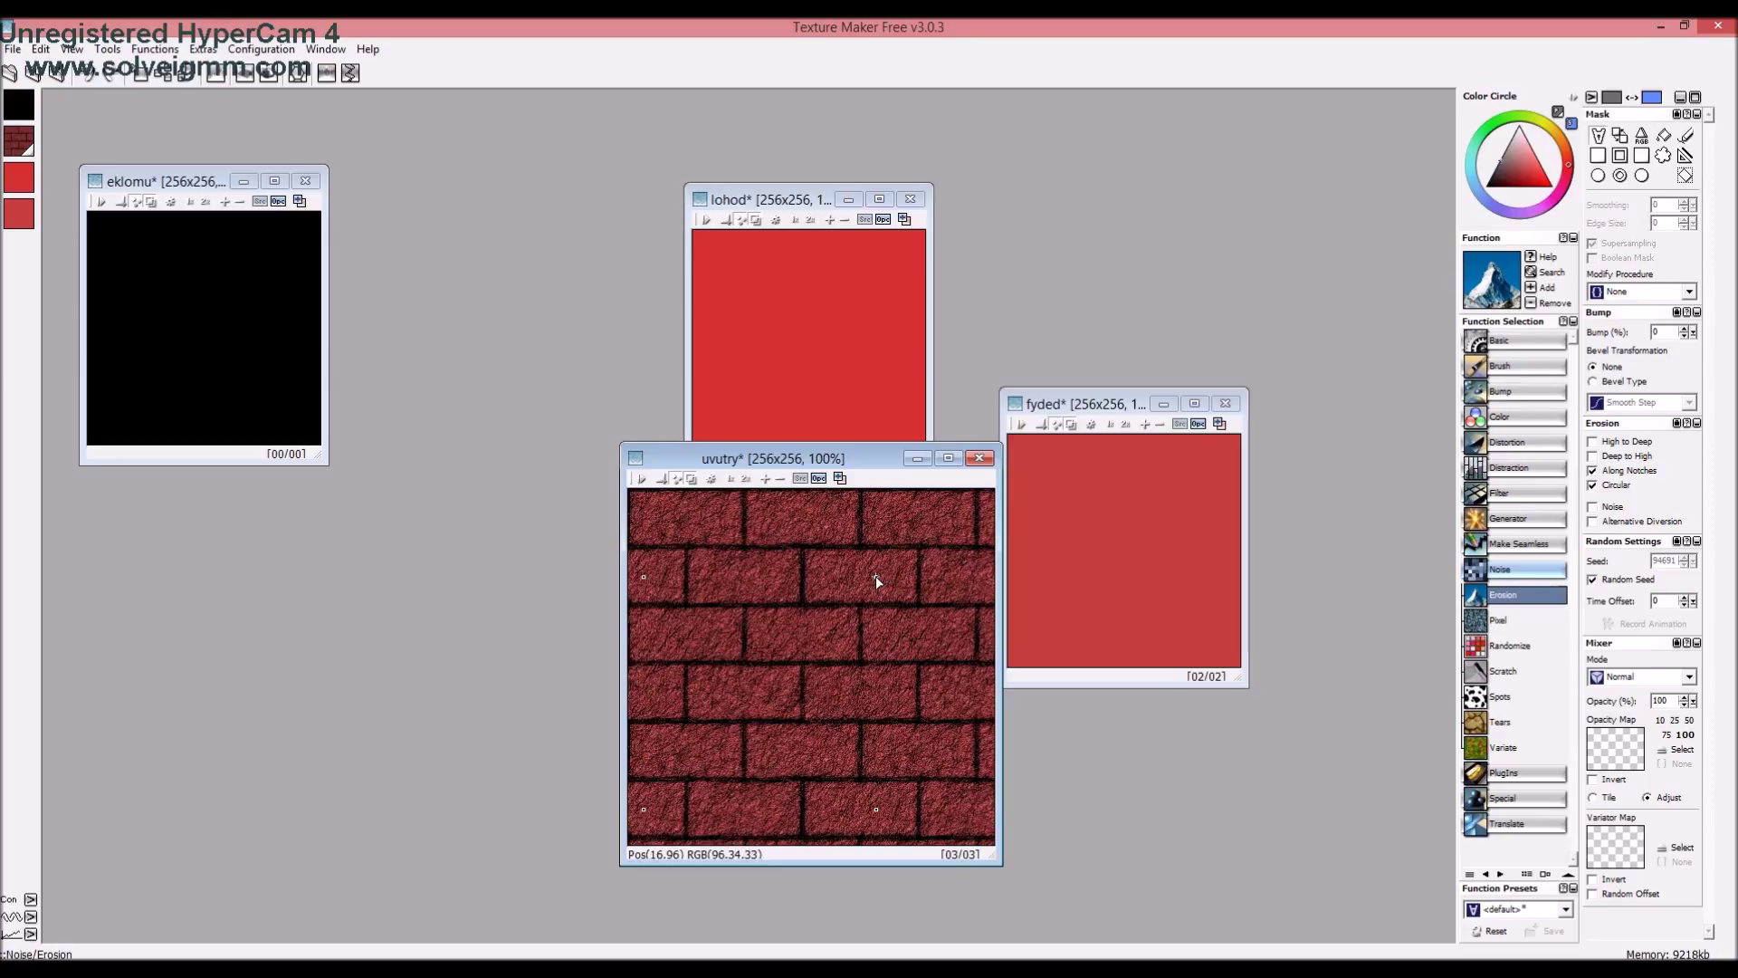
click(88, 76)
click(88, 76)
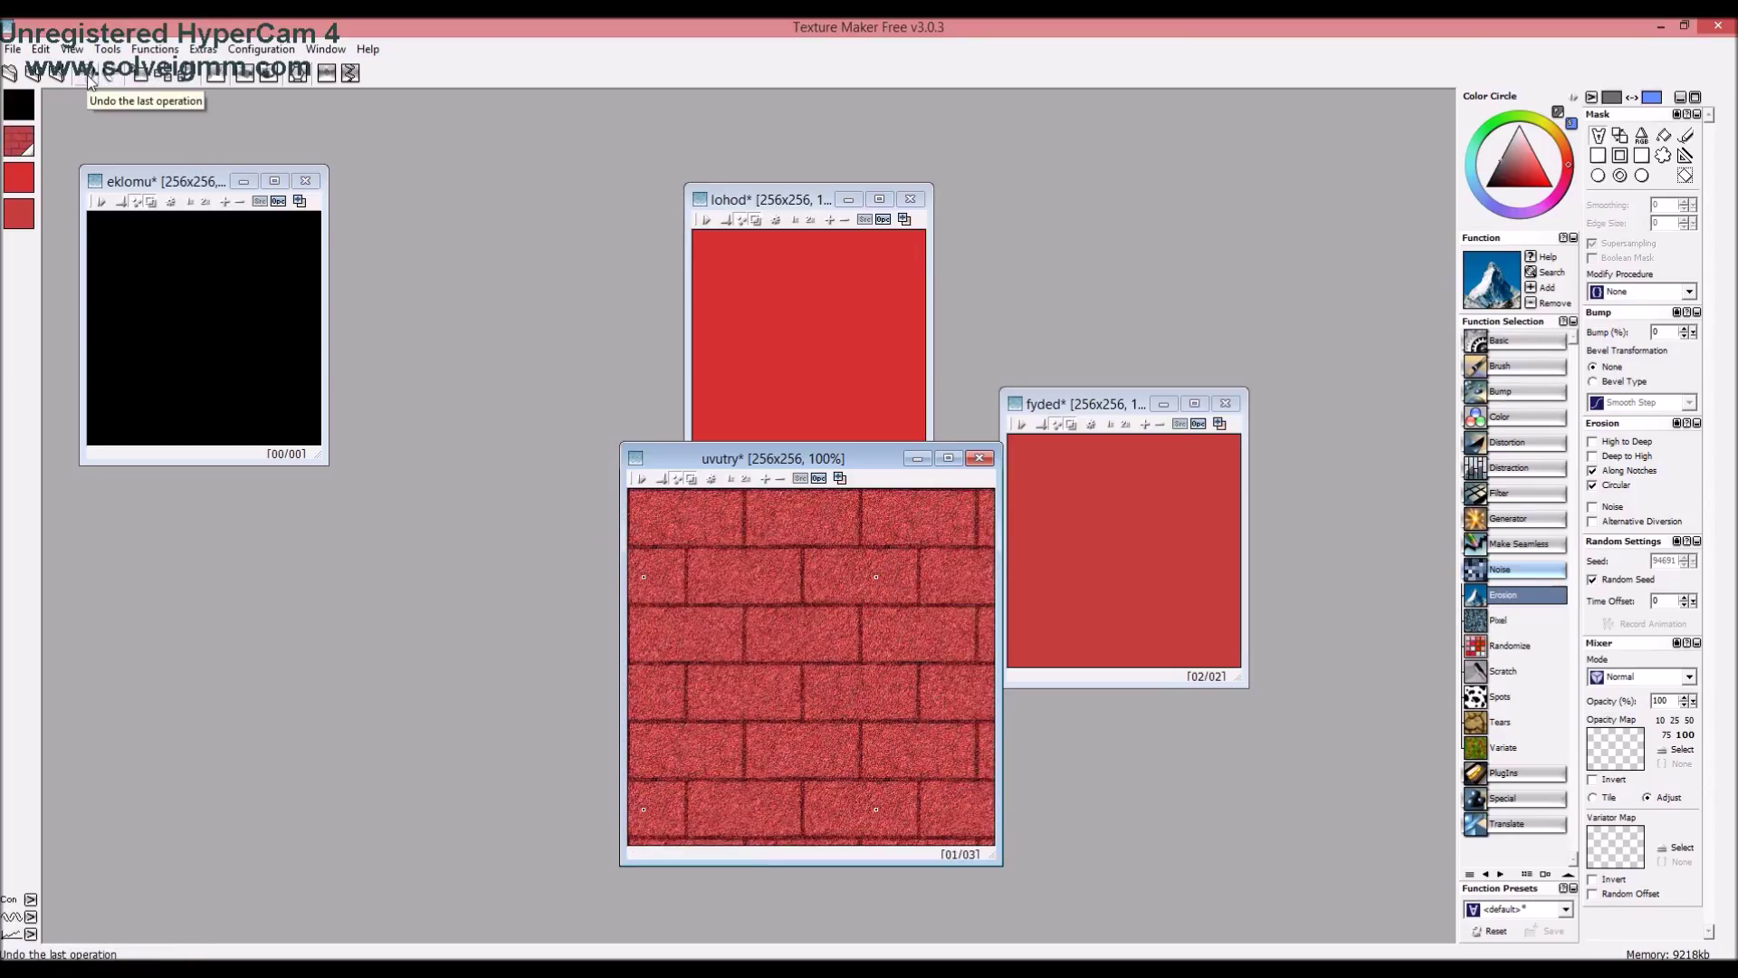
click(110, 75)
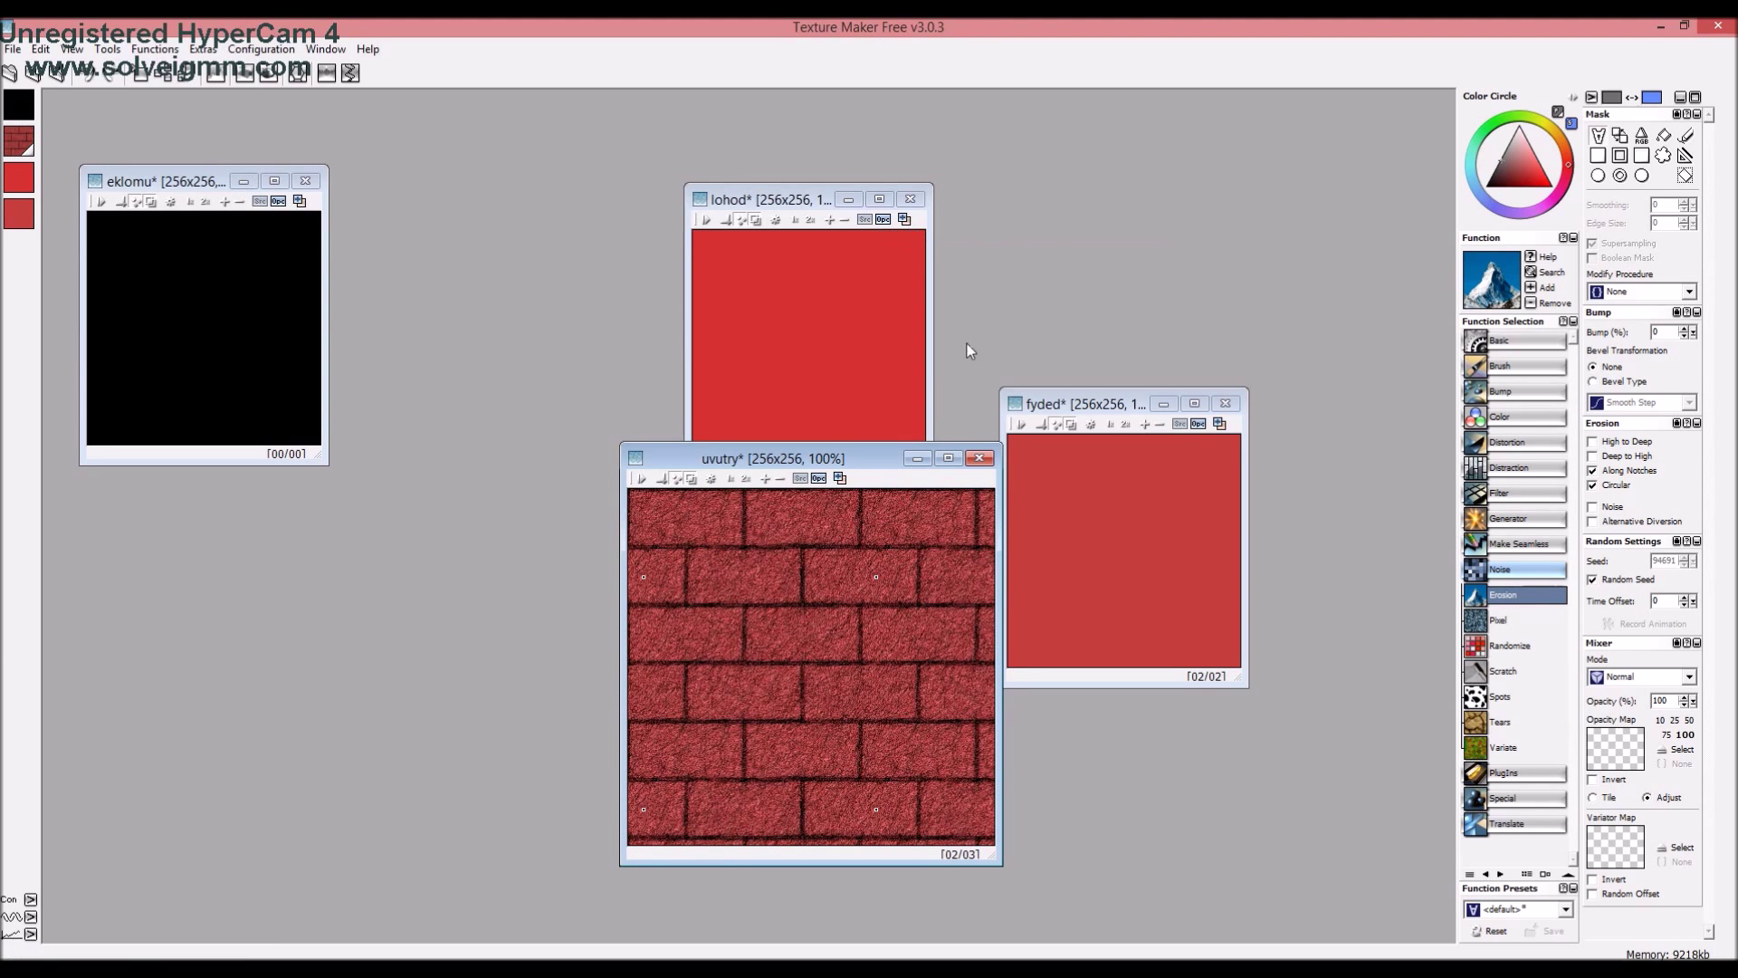
Enlarge the brick window to show many more tiles and blend the brighter red texture into it at 25% opacity
drag(999, 443, 1423, 229)
drag(1183, 255, 963, 342)
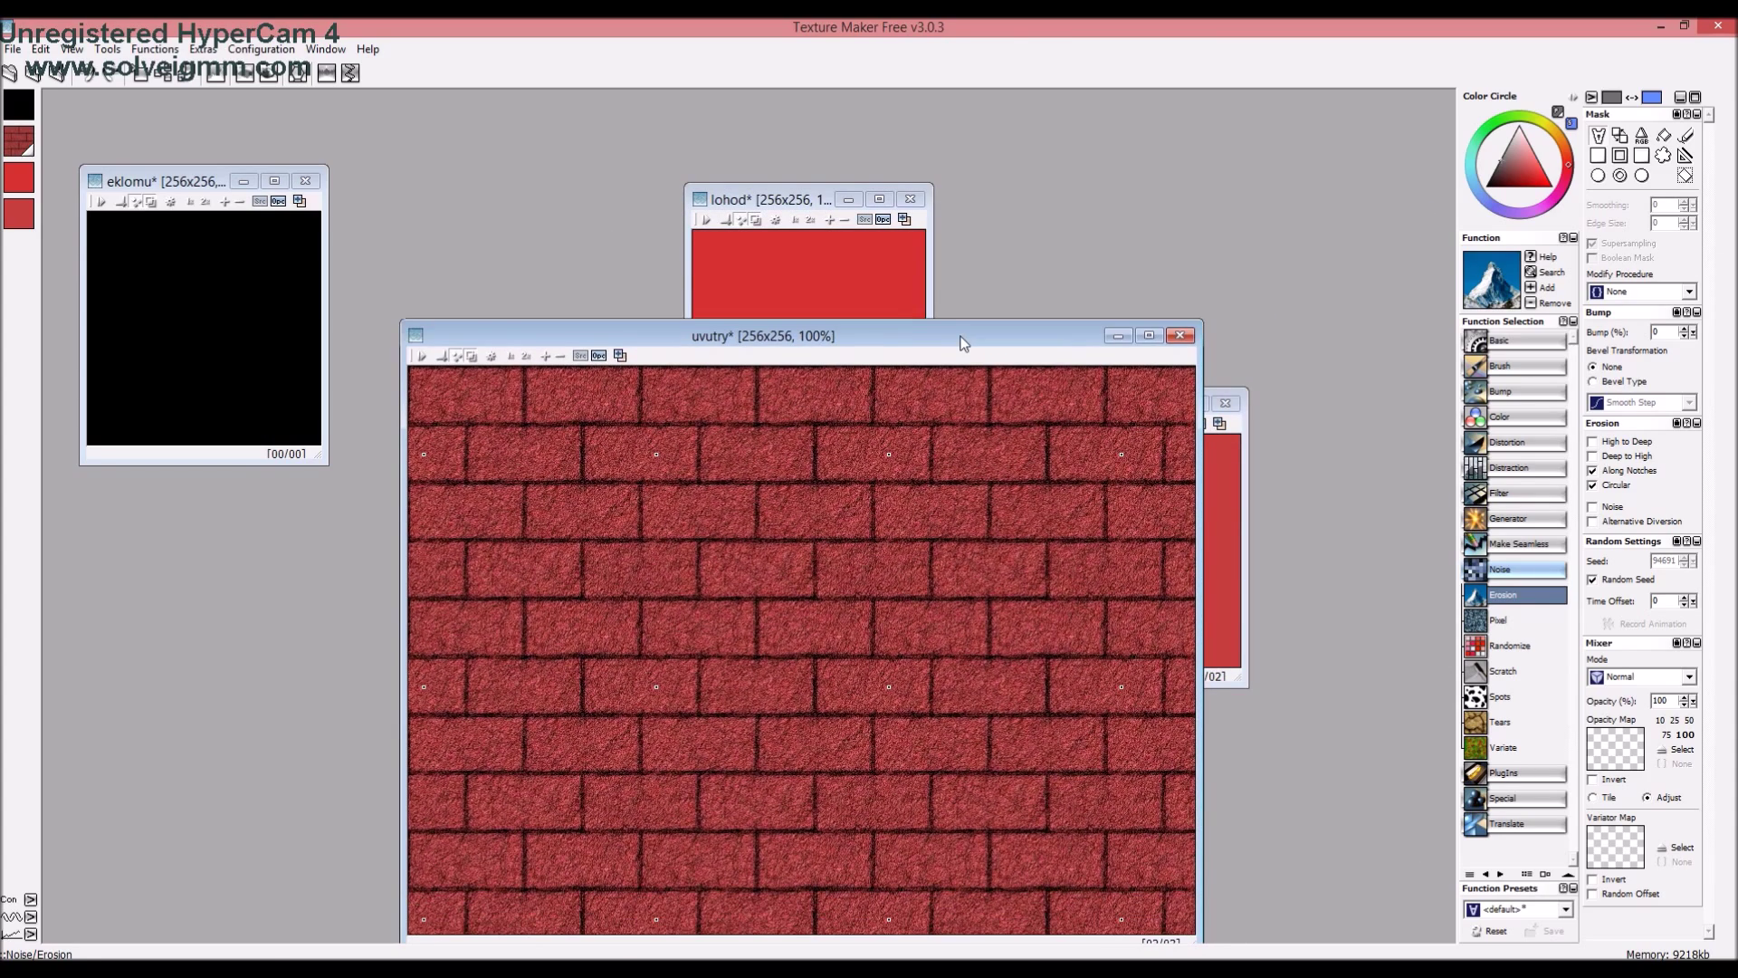
click(866, 221)
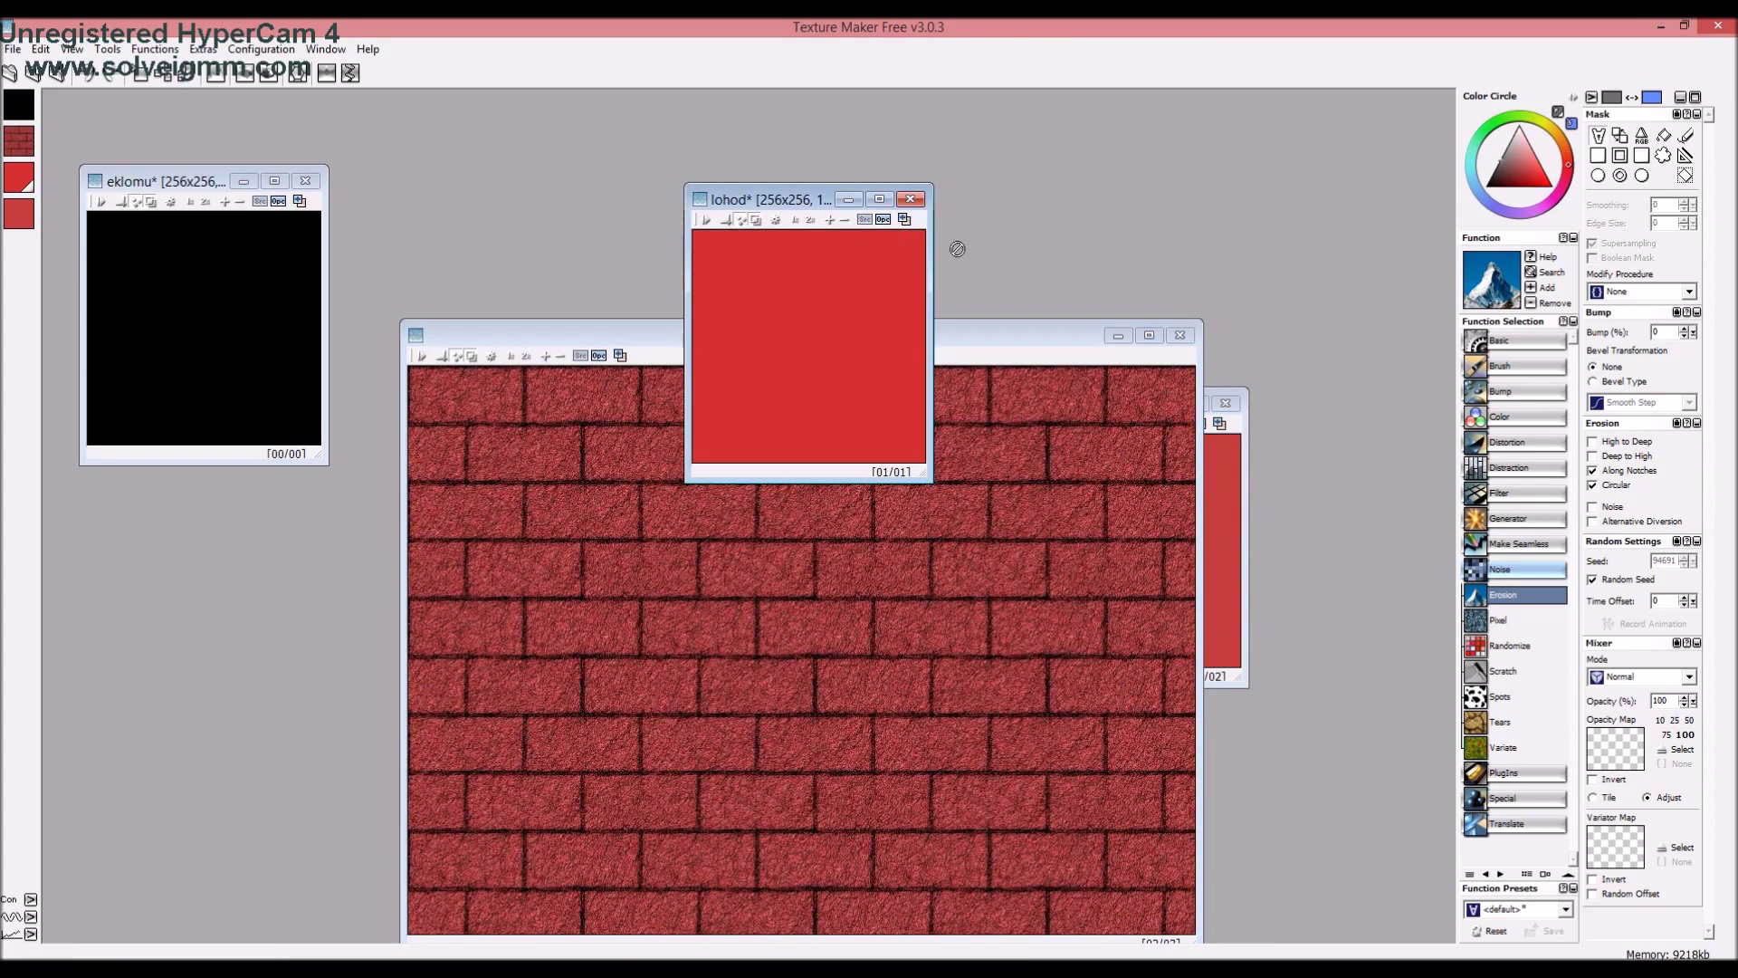
right_click(1032, 495)
click(1086, 505)
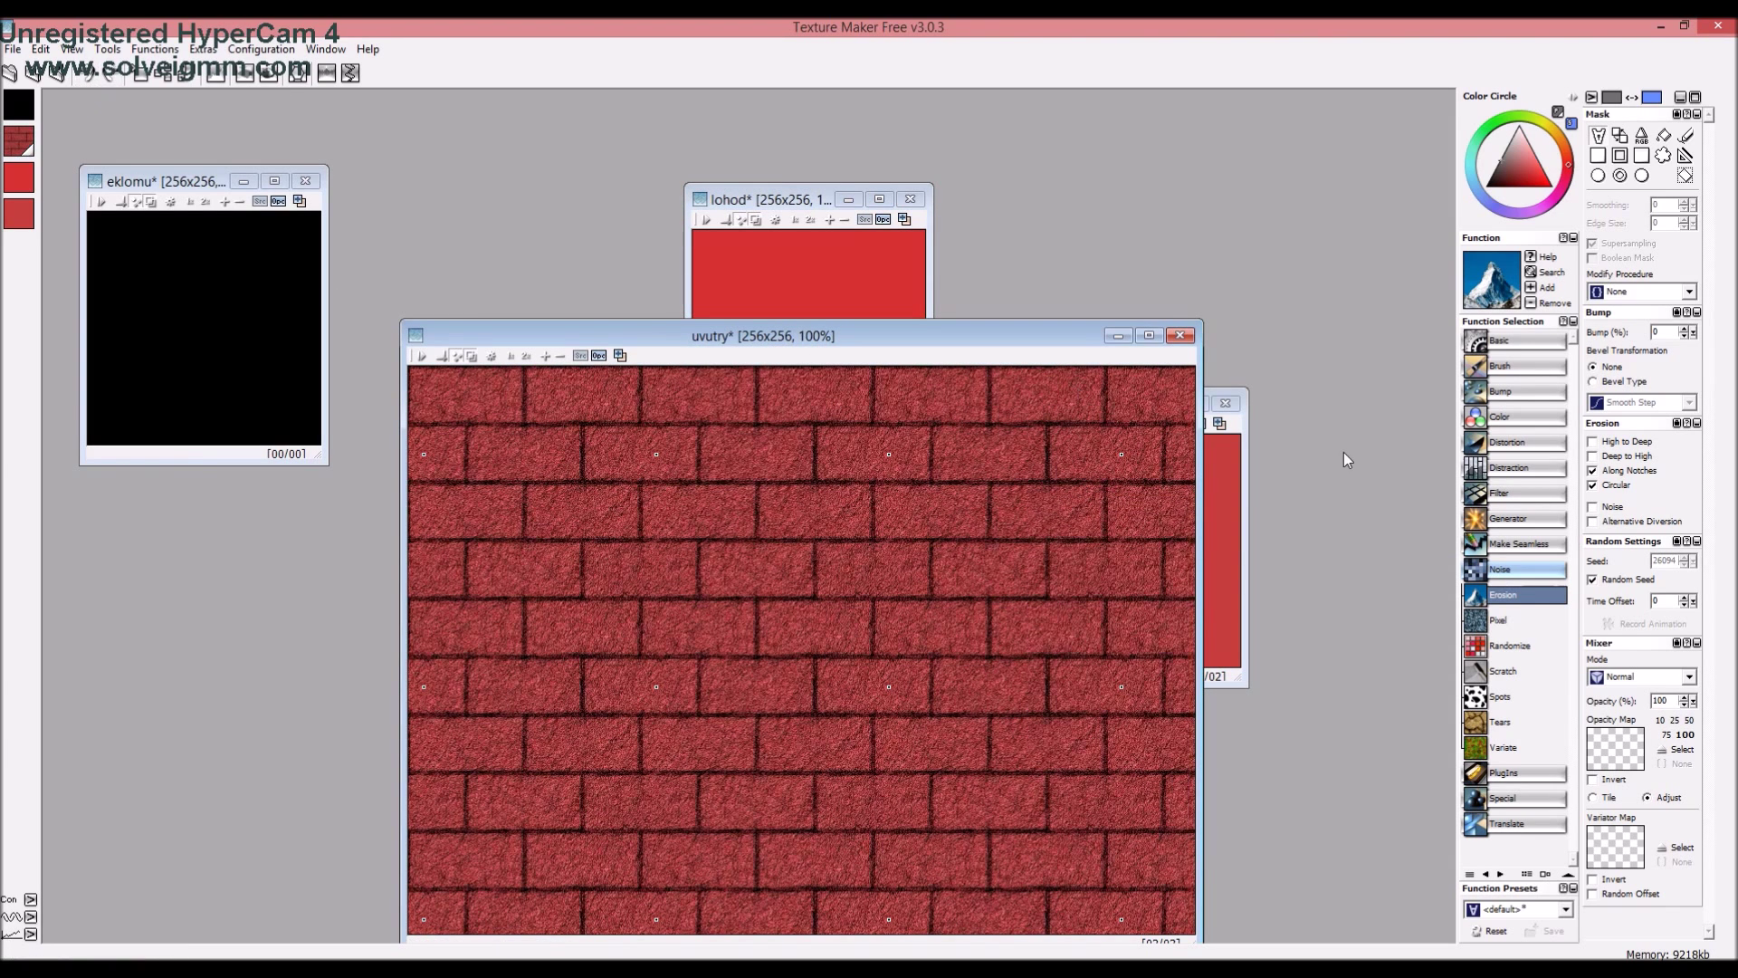
Apply the Randomize noise function to the brick texture repeatedly, undoing unwanted variations and keeping a speckled red one
click(1509, 645)
click(976, 563)
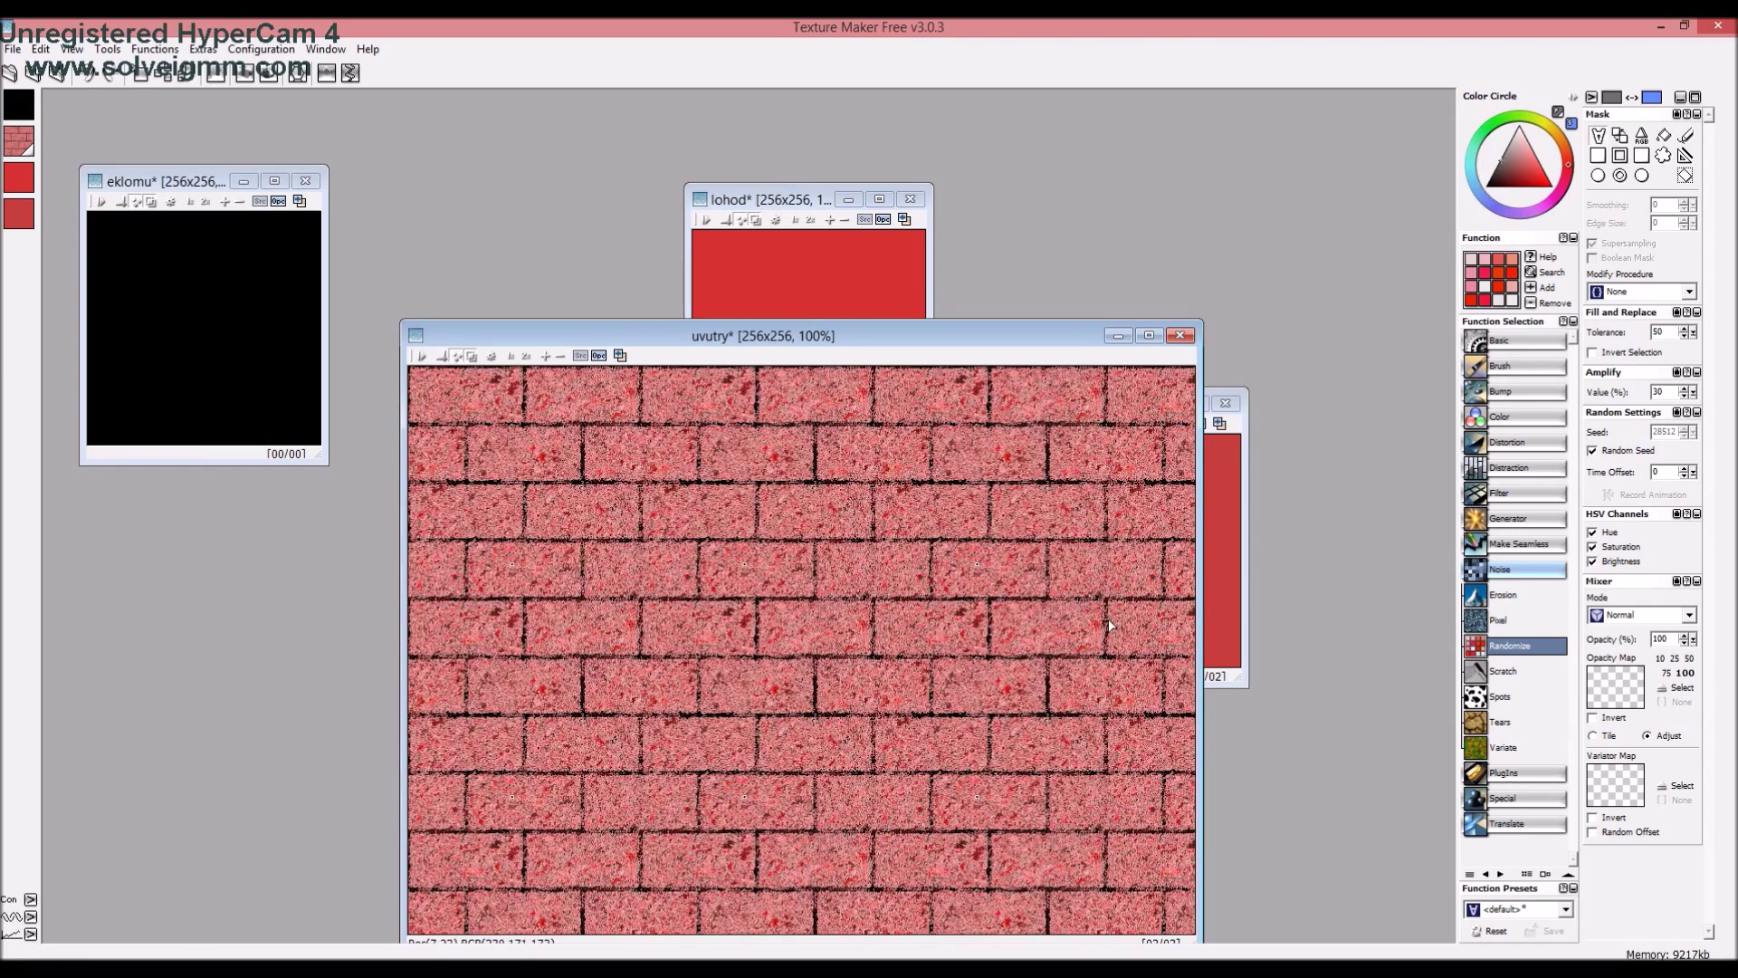
click(82, 76)
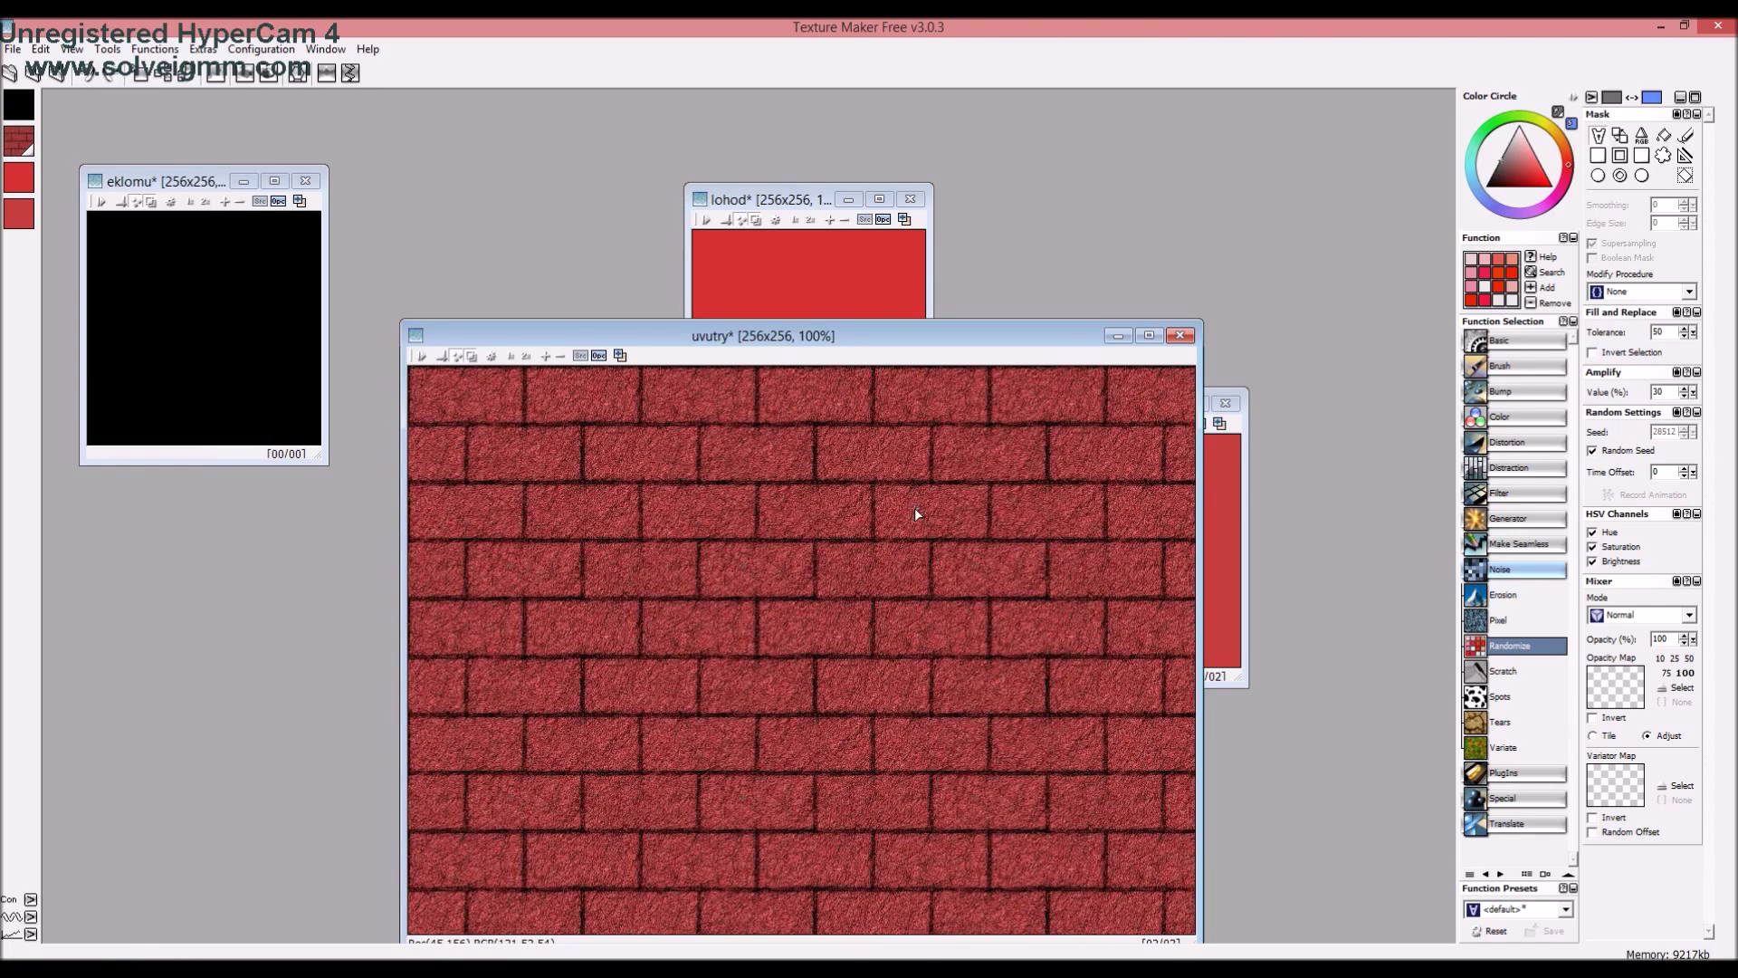
click(914, 509)
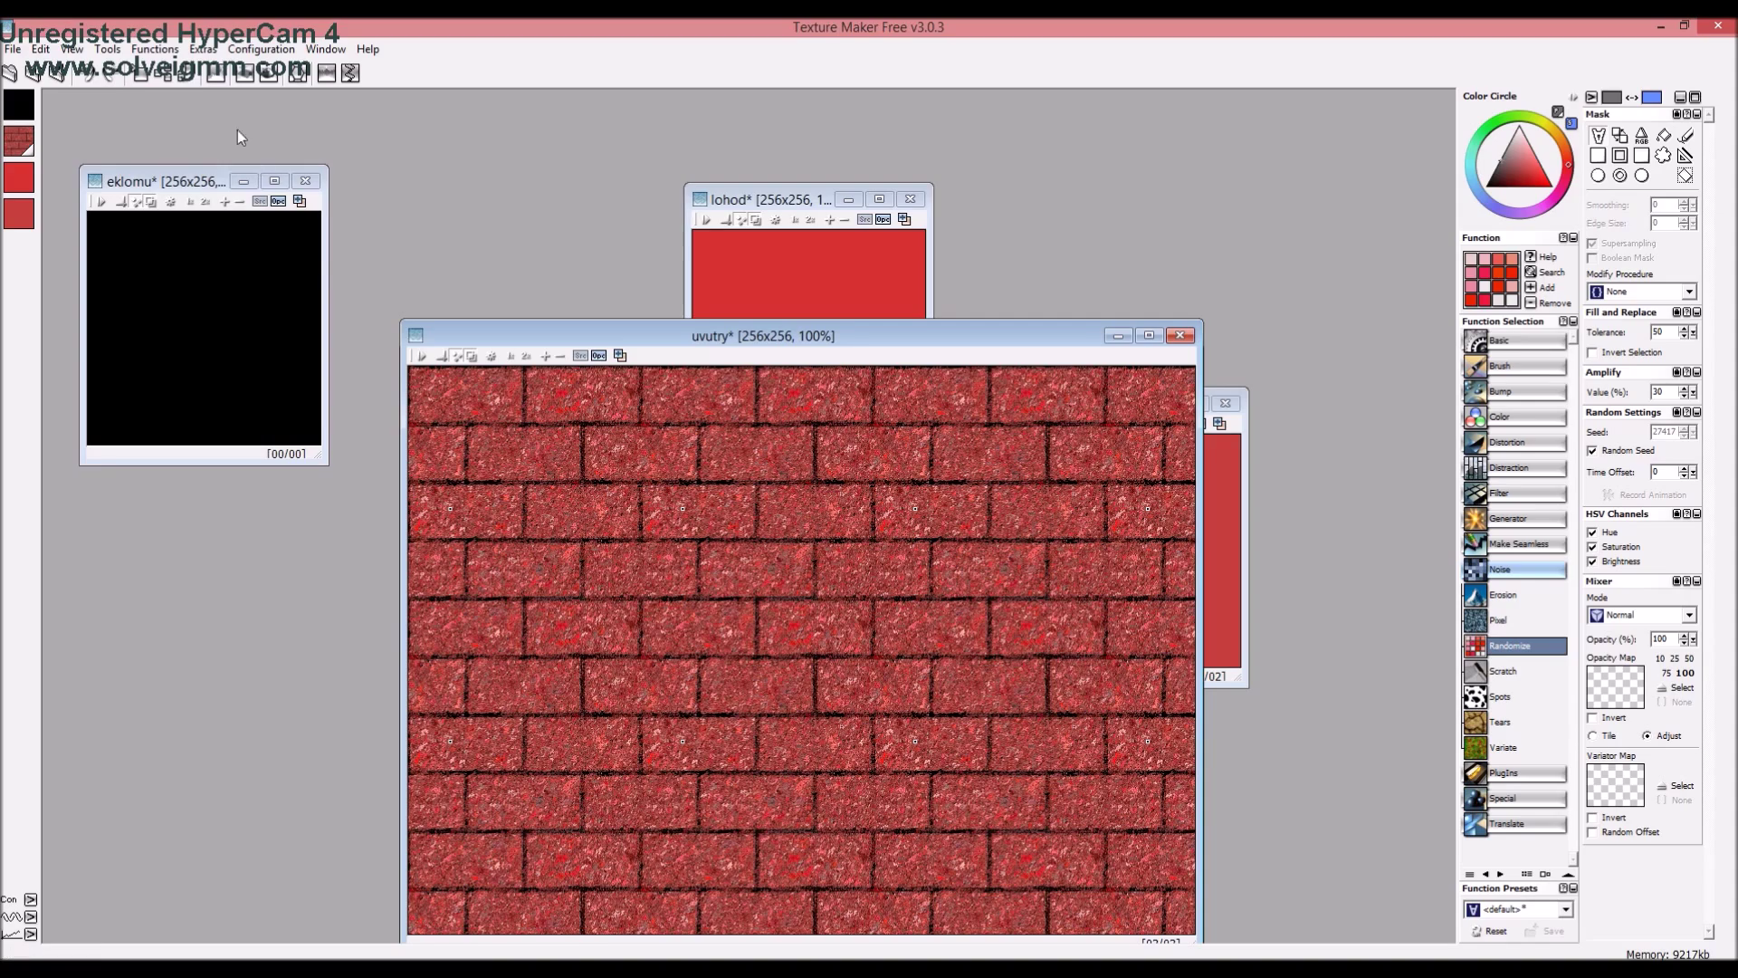
click(85, 78)
click(671, 479)
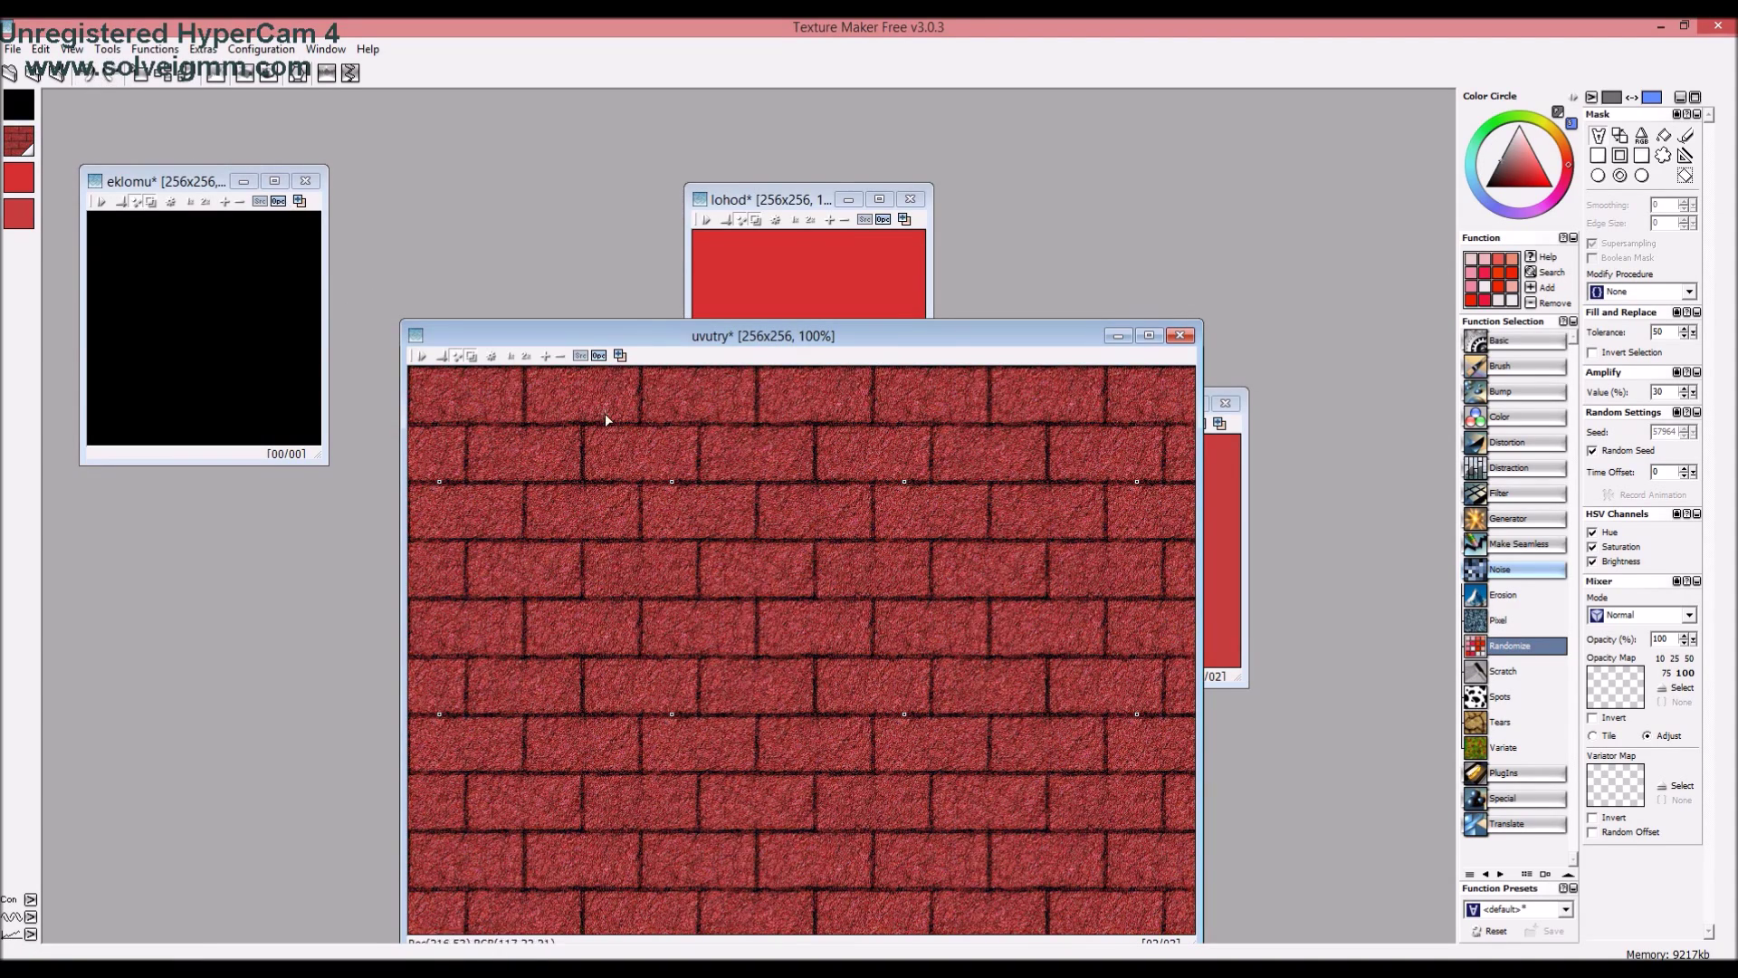
click(606, 413)
click(85, 80)
click(595, 471)
click(663, 455)
click(86, 79)
click(800, 464)
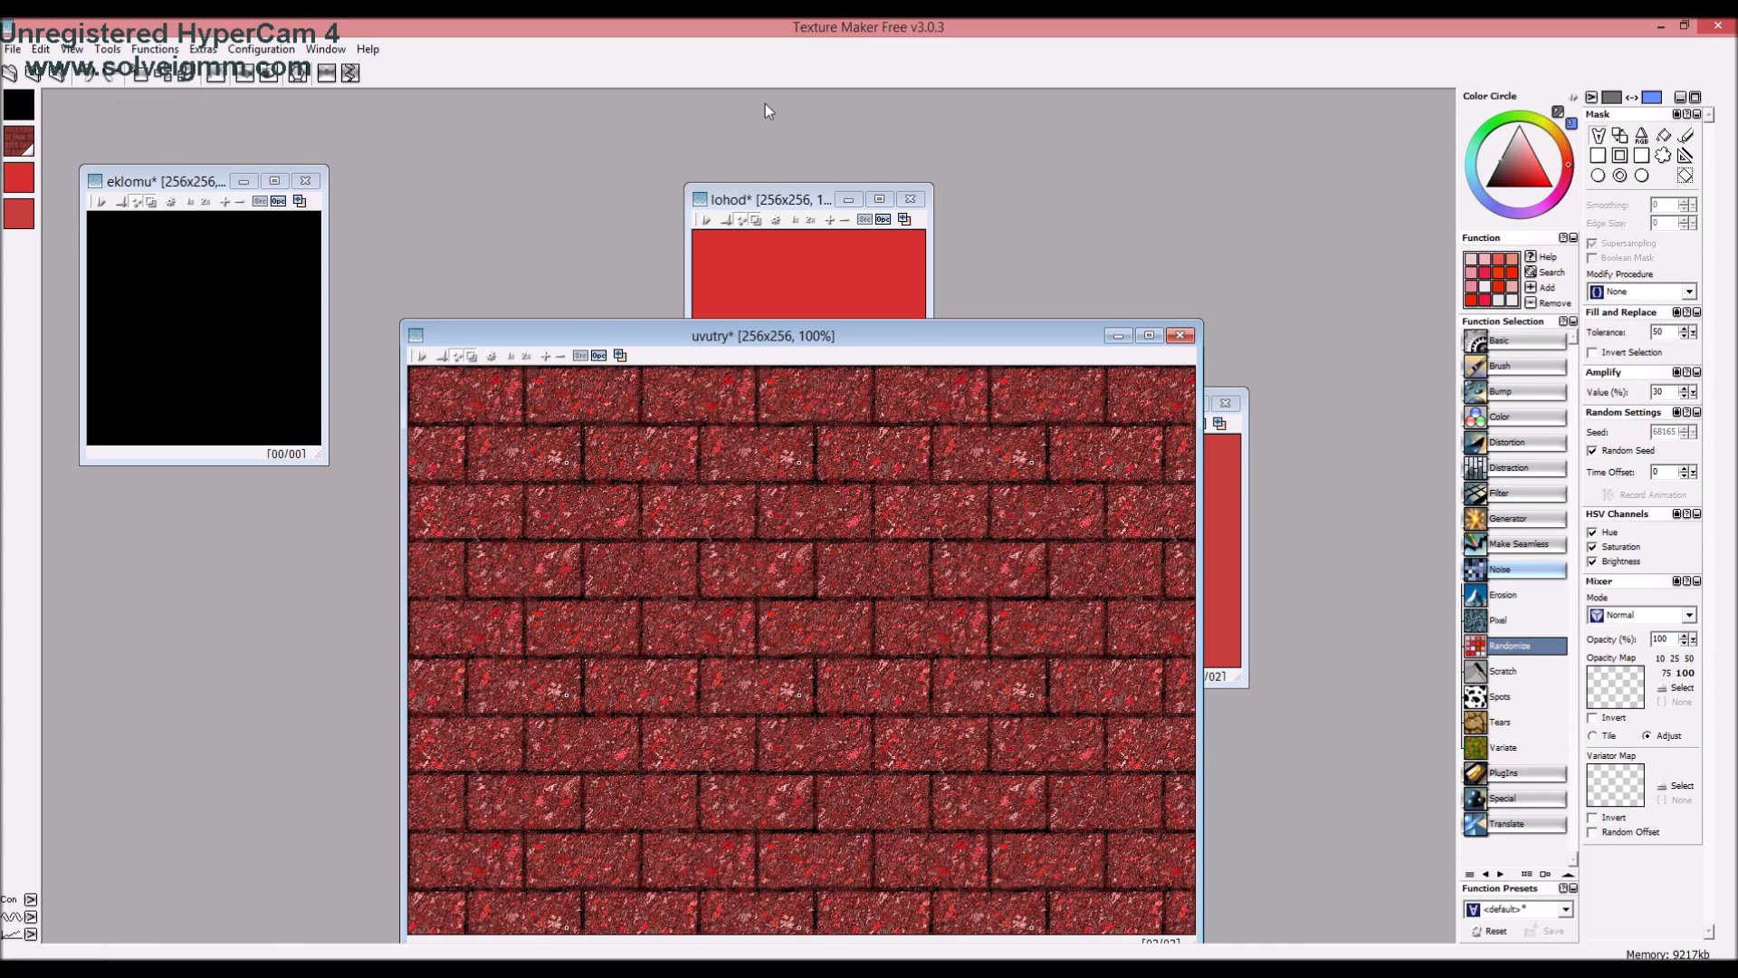
Blend the brighter red texture into the randomized bricks at 25% opacity and shrink the brick window slightly
click(910, 230)
right_click(1076, 459)
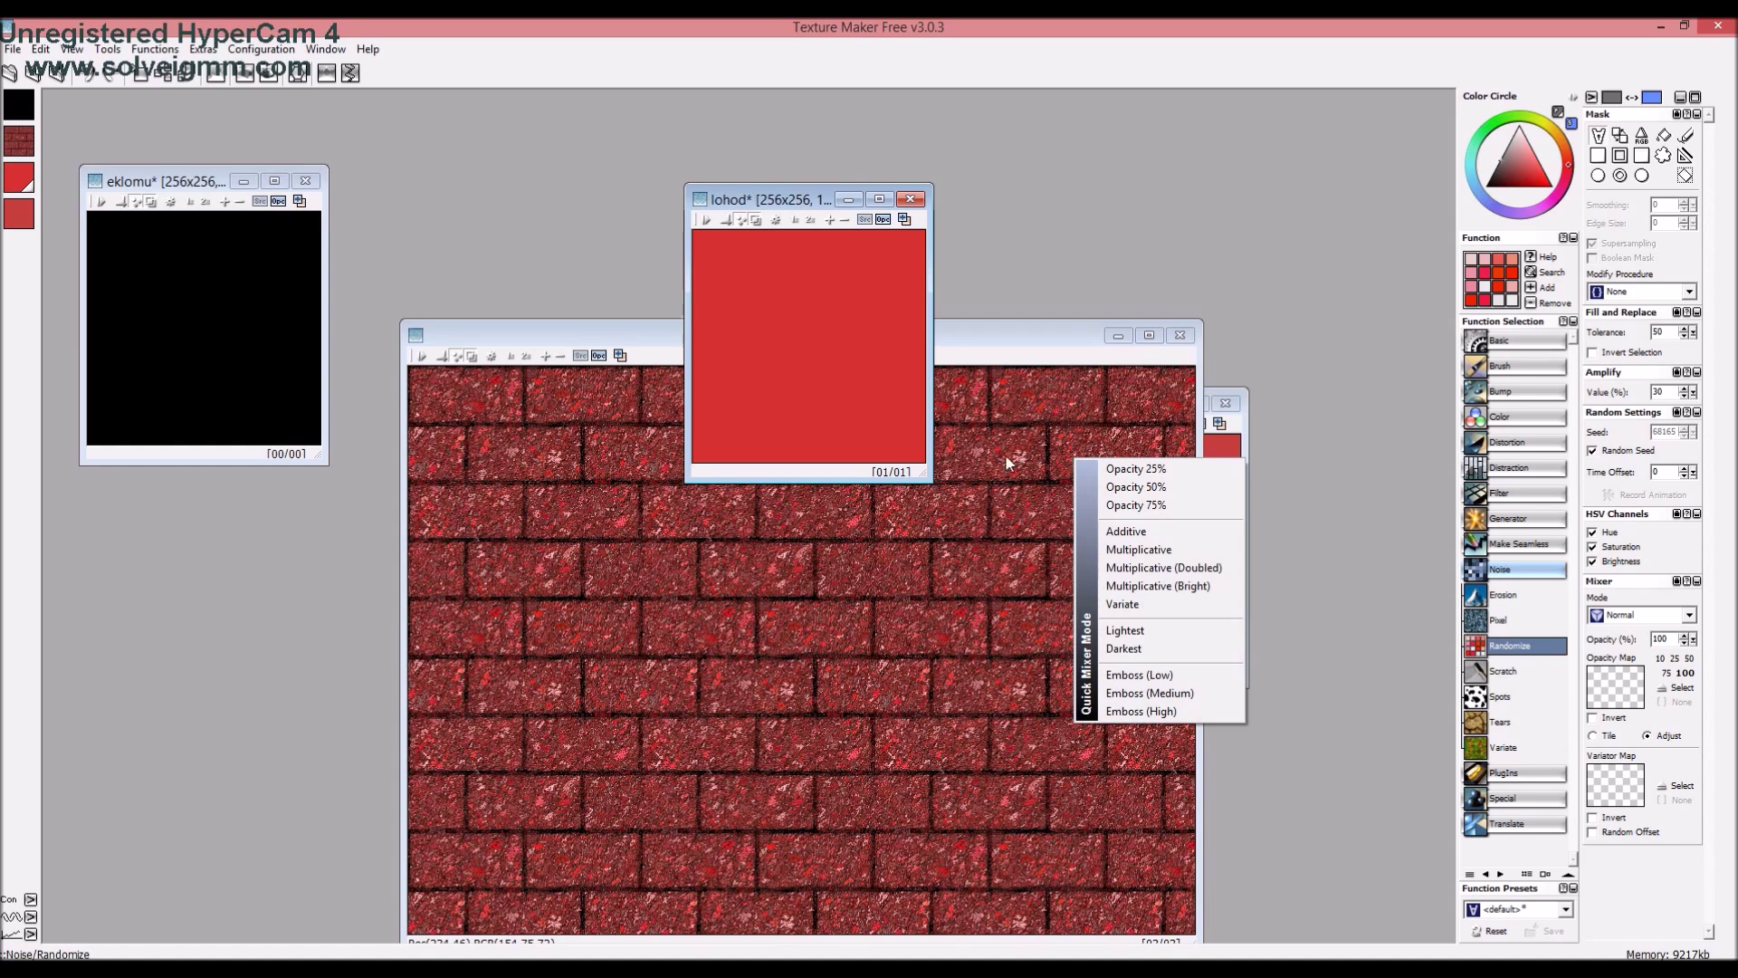
click(1175, 470)
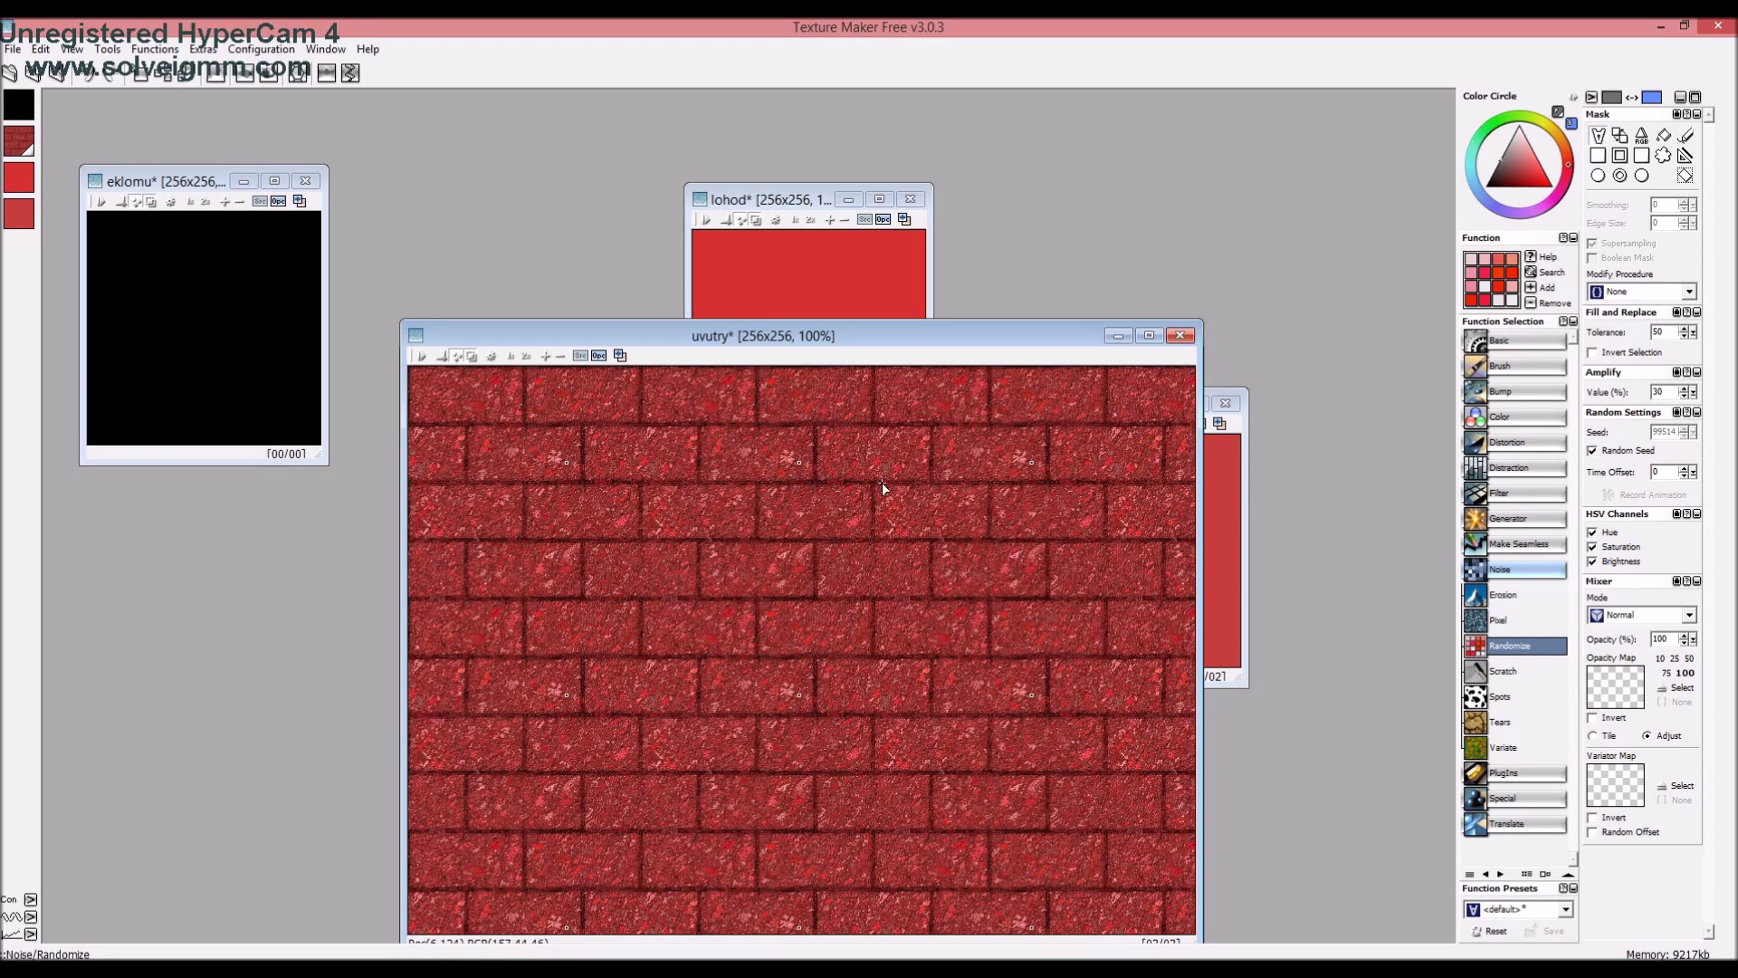
drag(1203, 320, 1147, 341)
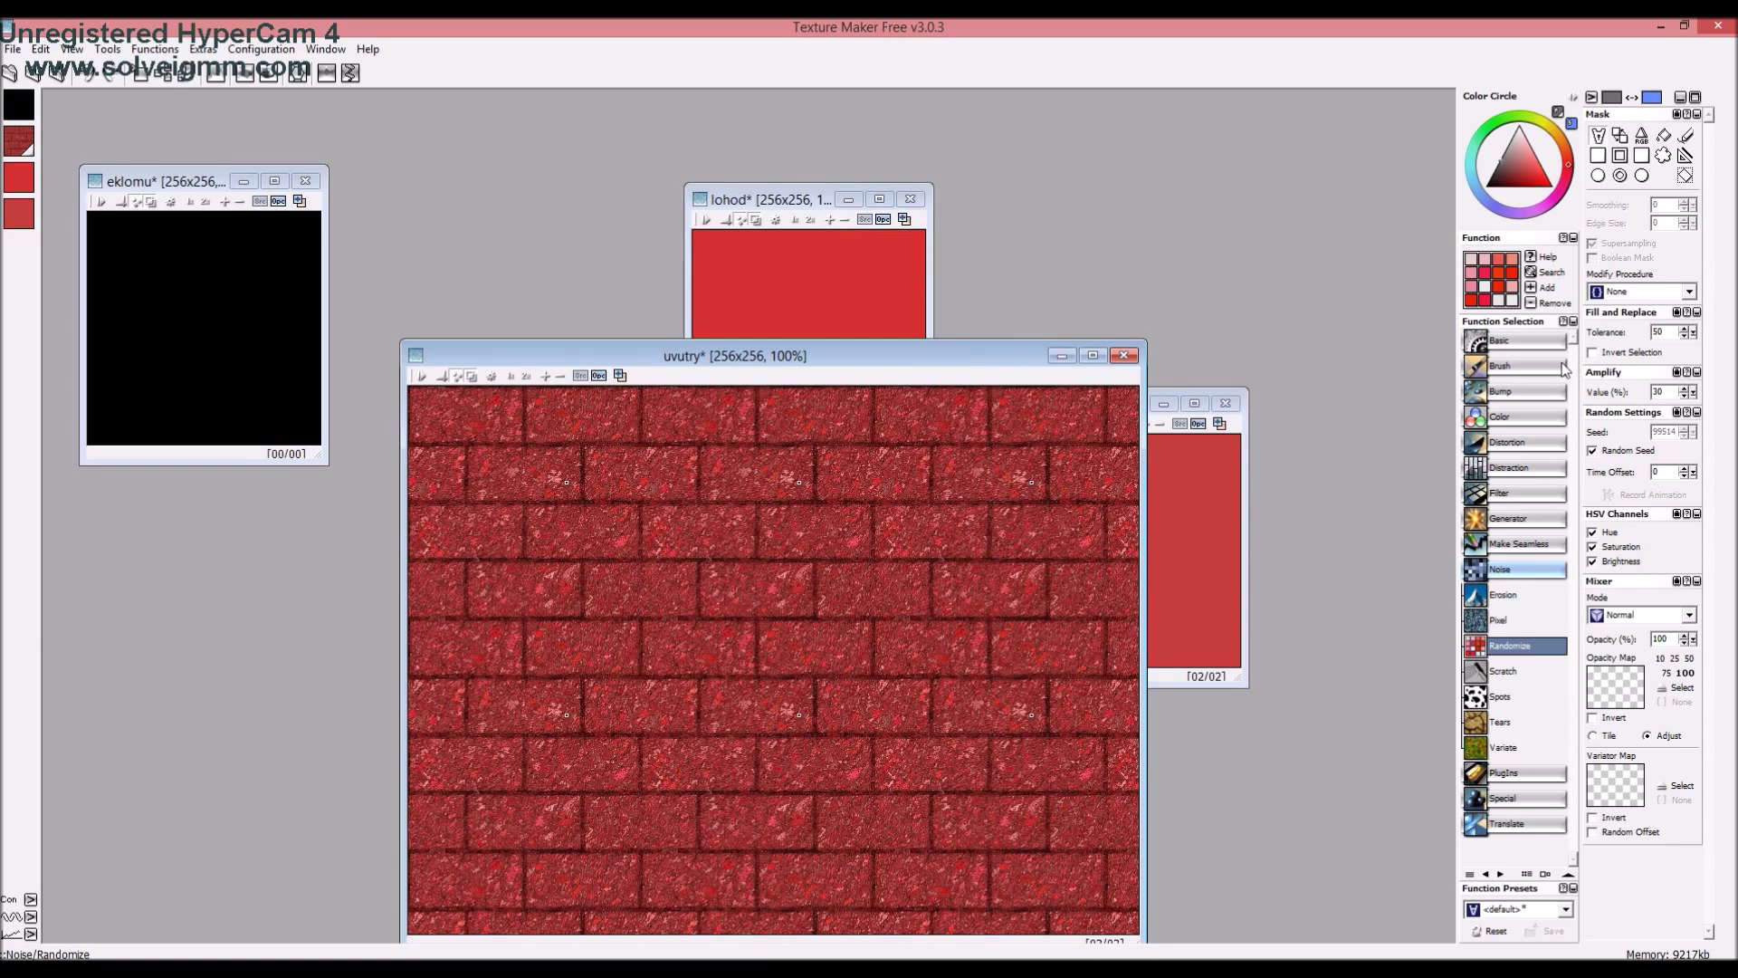
Look through the Retouch and Structurize brush functions and move the brick window fully into view
click(1503, 366)
click(1502, 467)
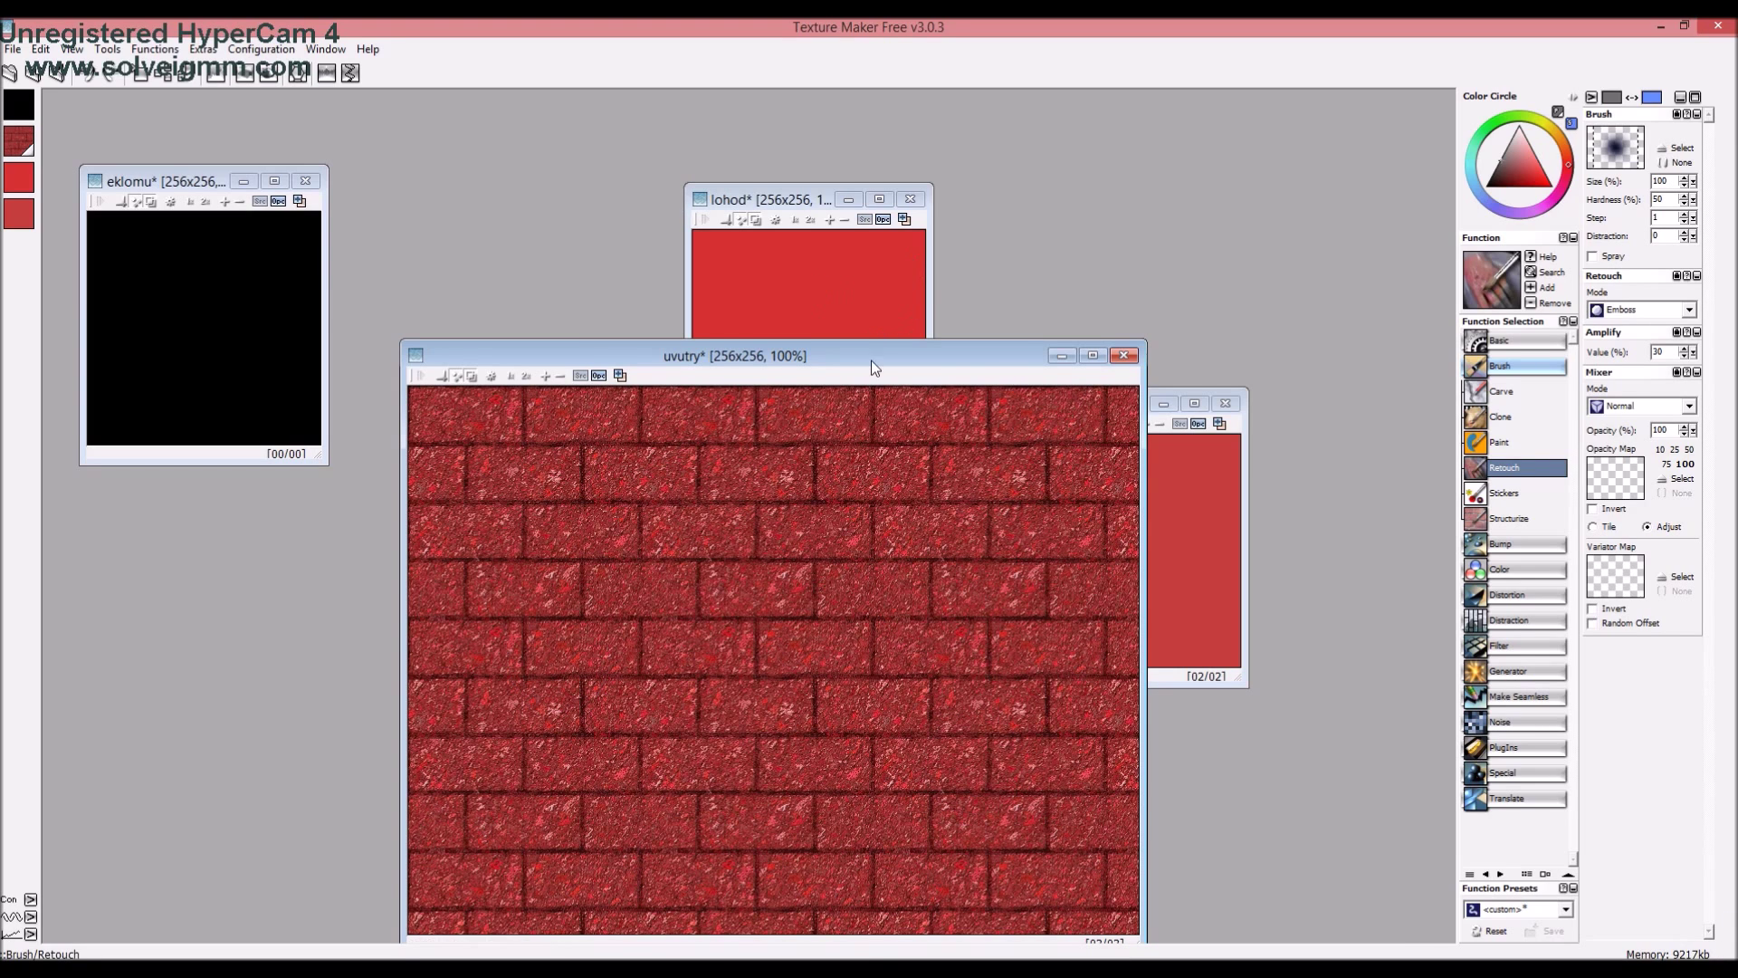
drag(872, 353, 842, 235)
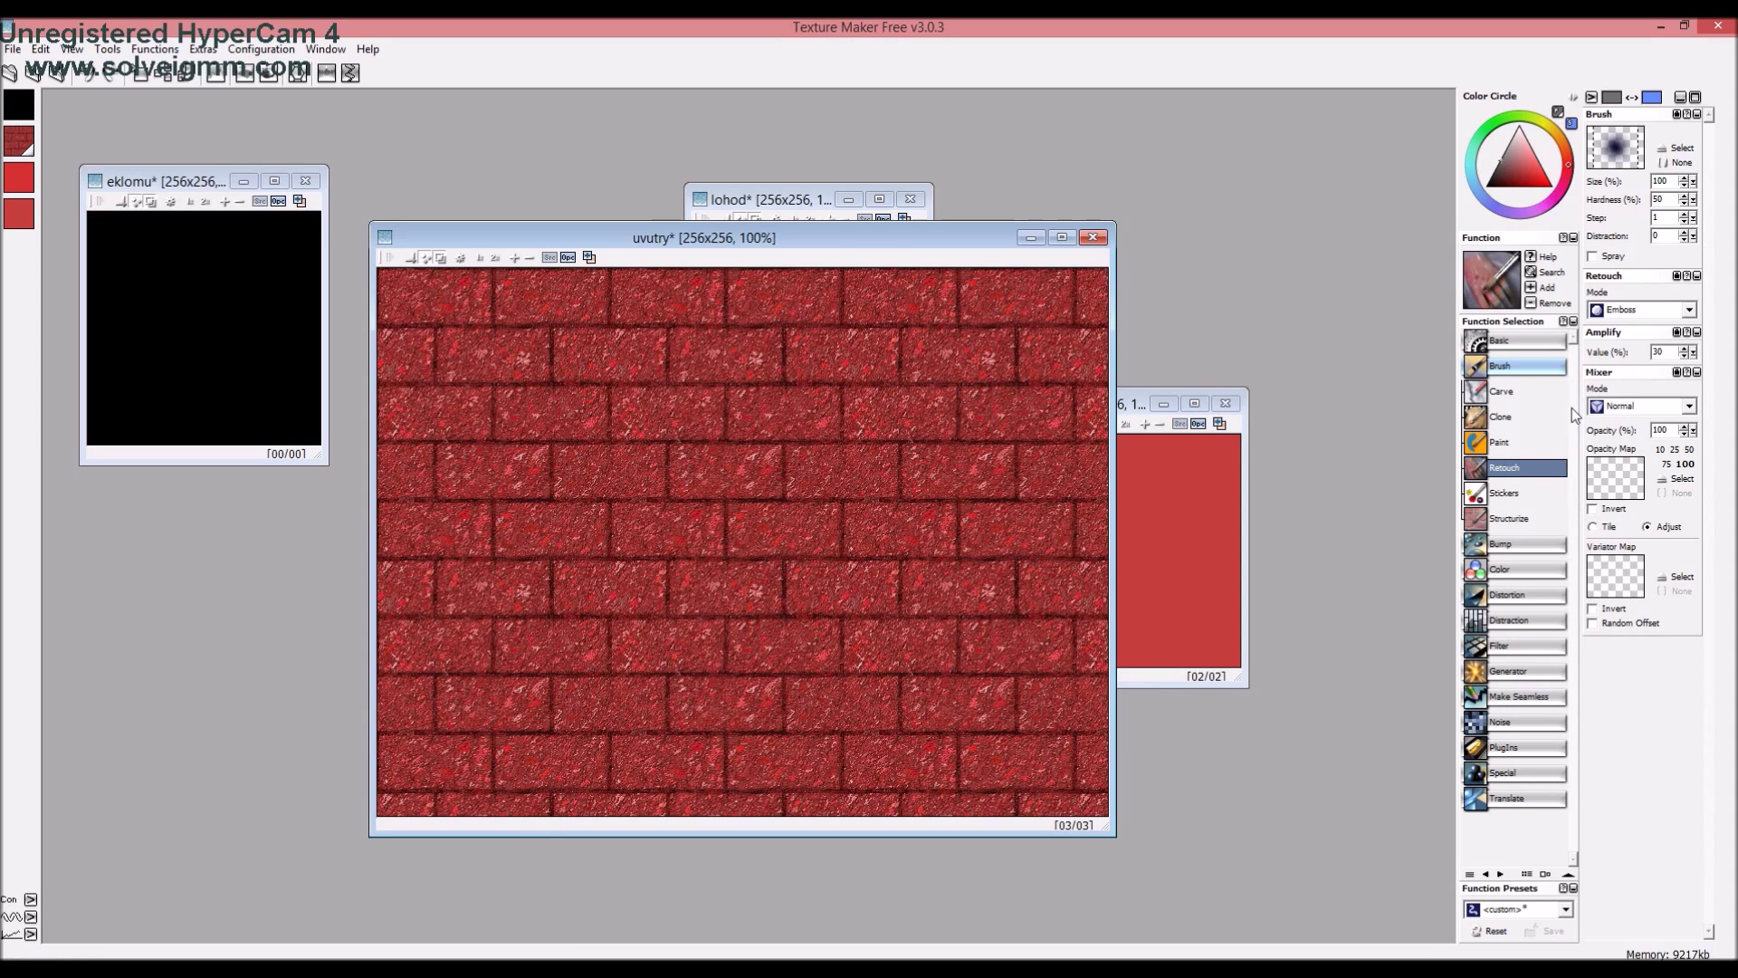
click(1508, 519)
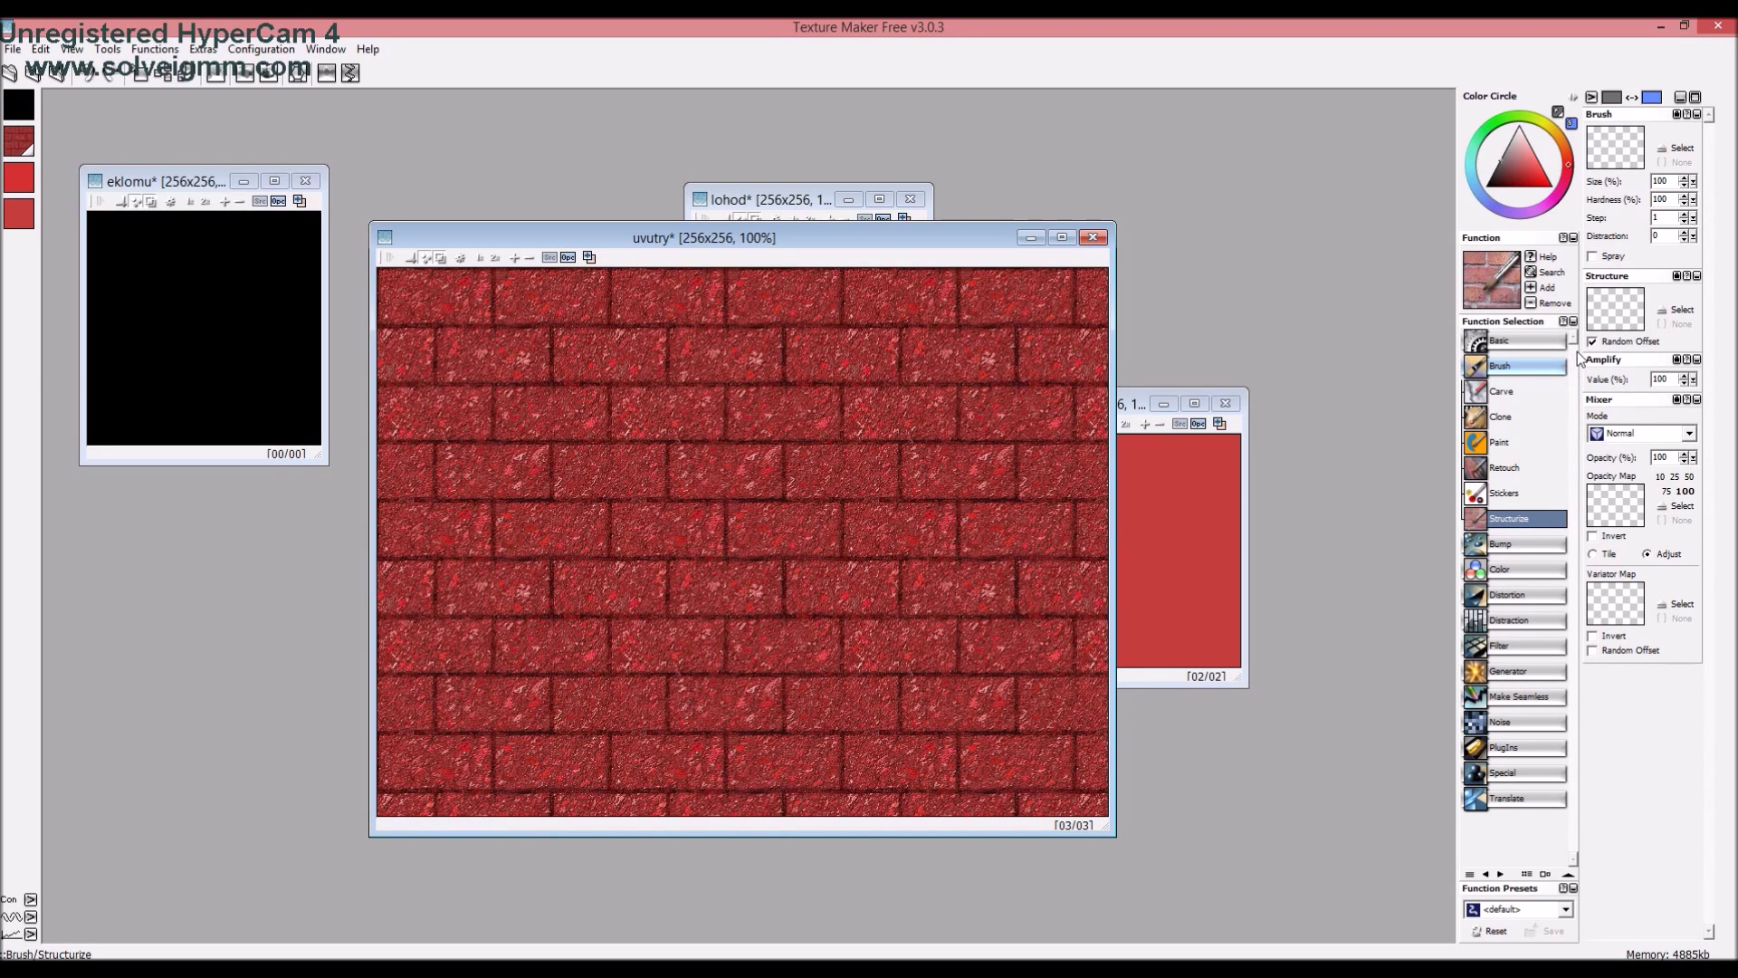
Try the Erosion noise function on the brick texture and undo it
click(1503, 722)
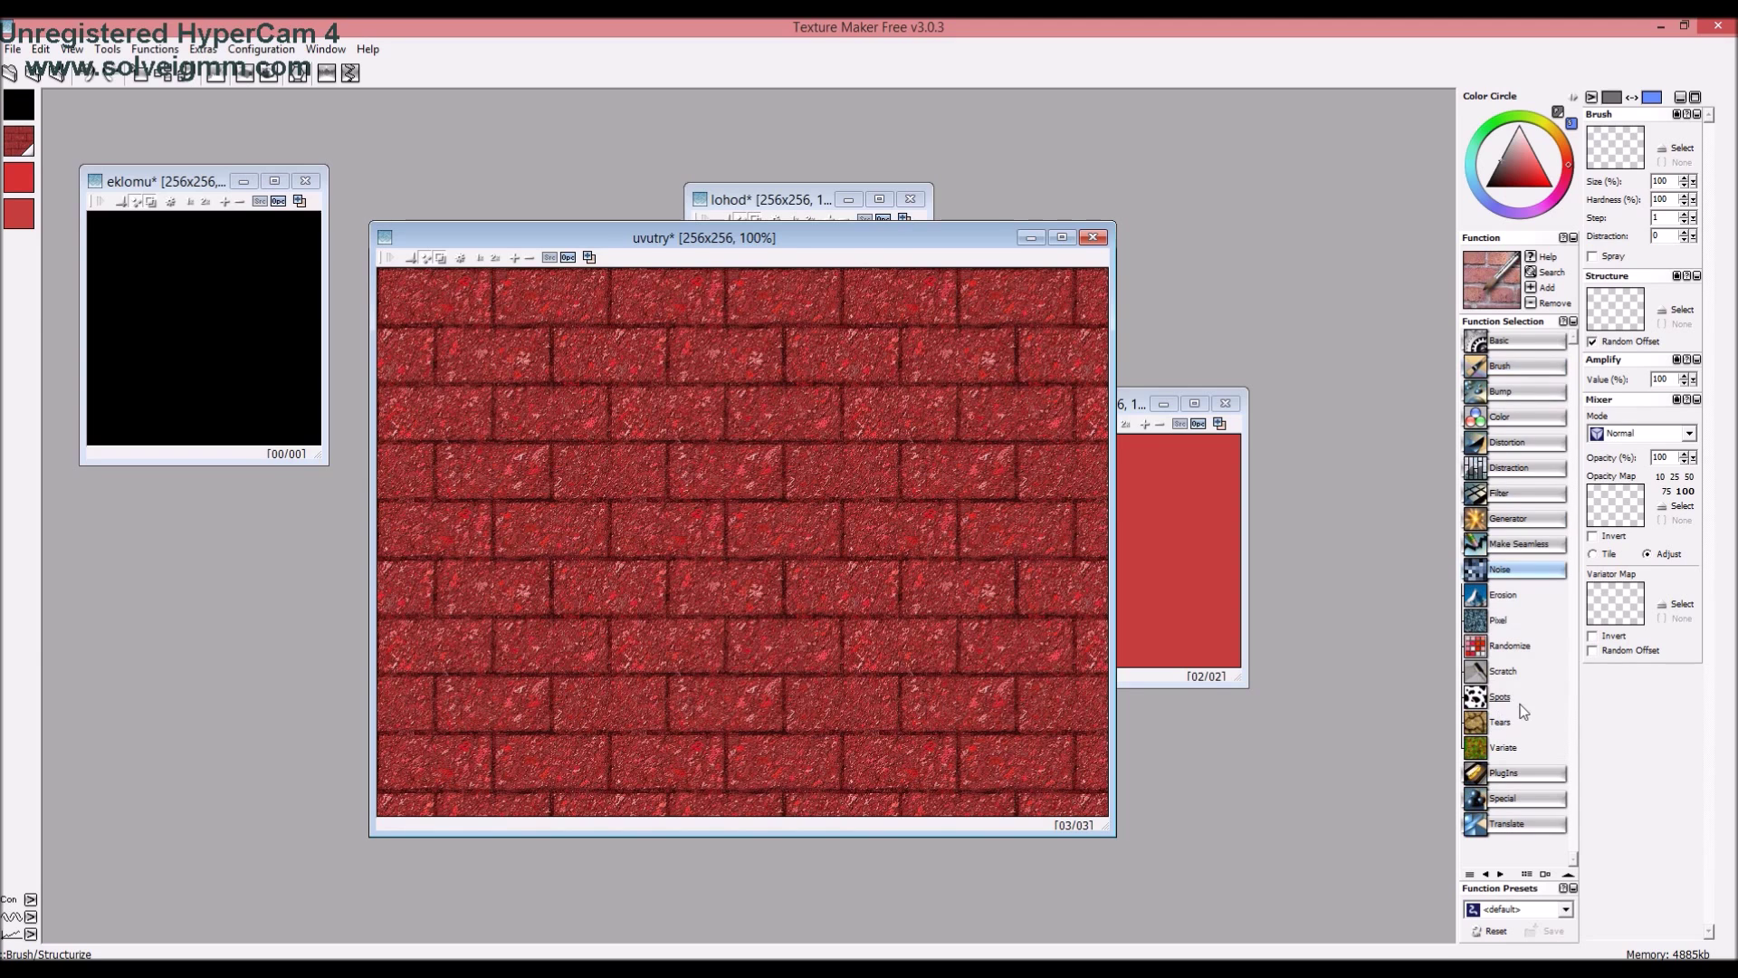
click(1503, 595)
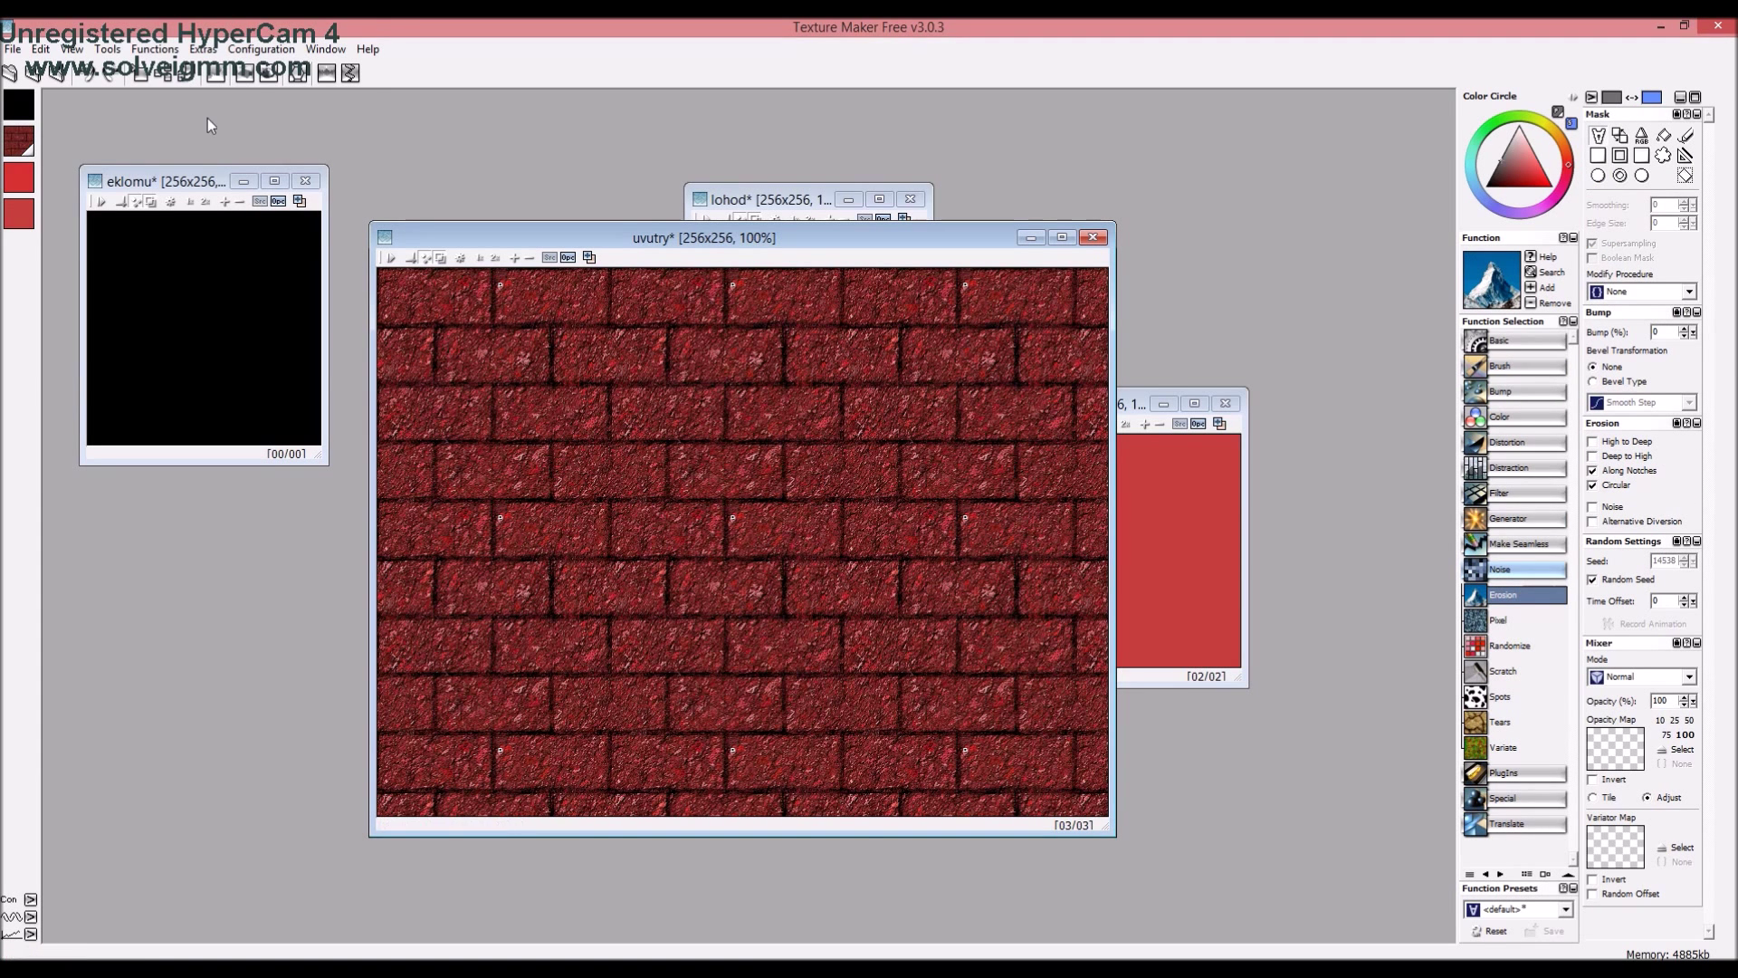
click(86, 74)
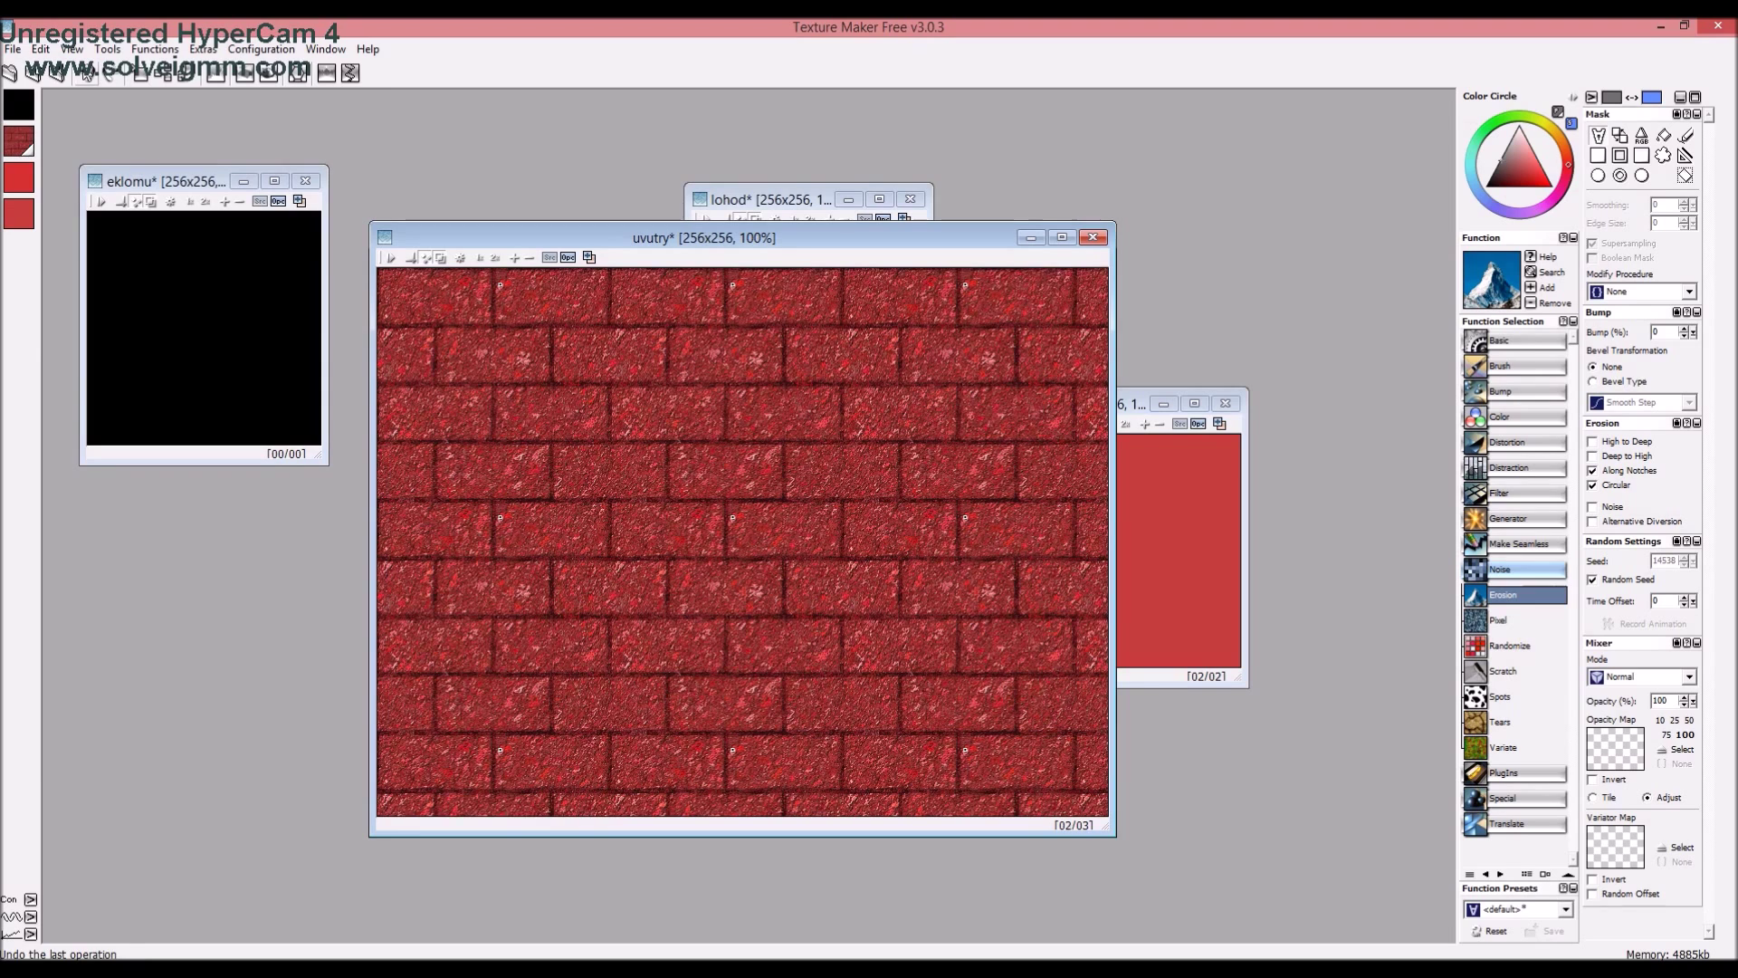
Keep the brick texture open, move its window slightly lower and select the Paint brush function
click(1091, 239)
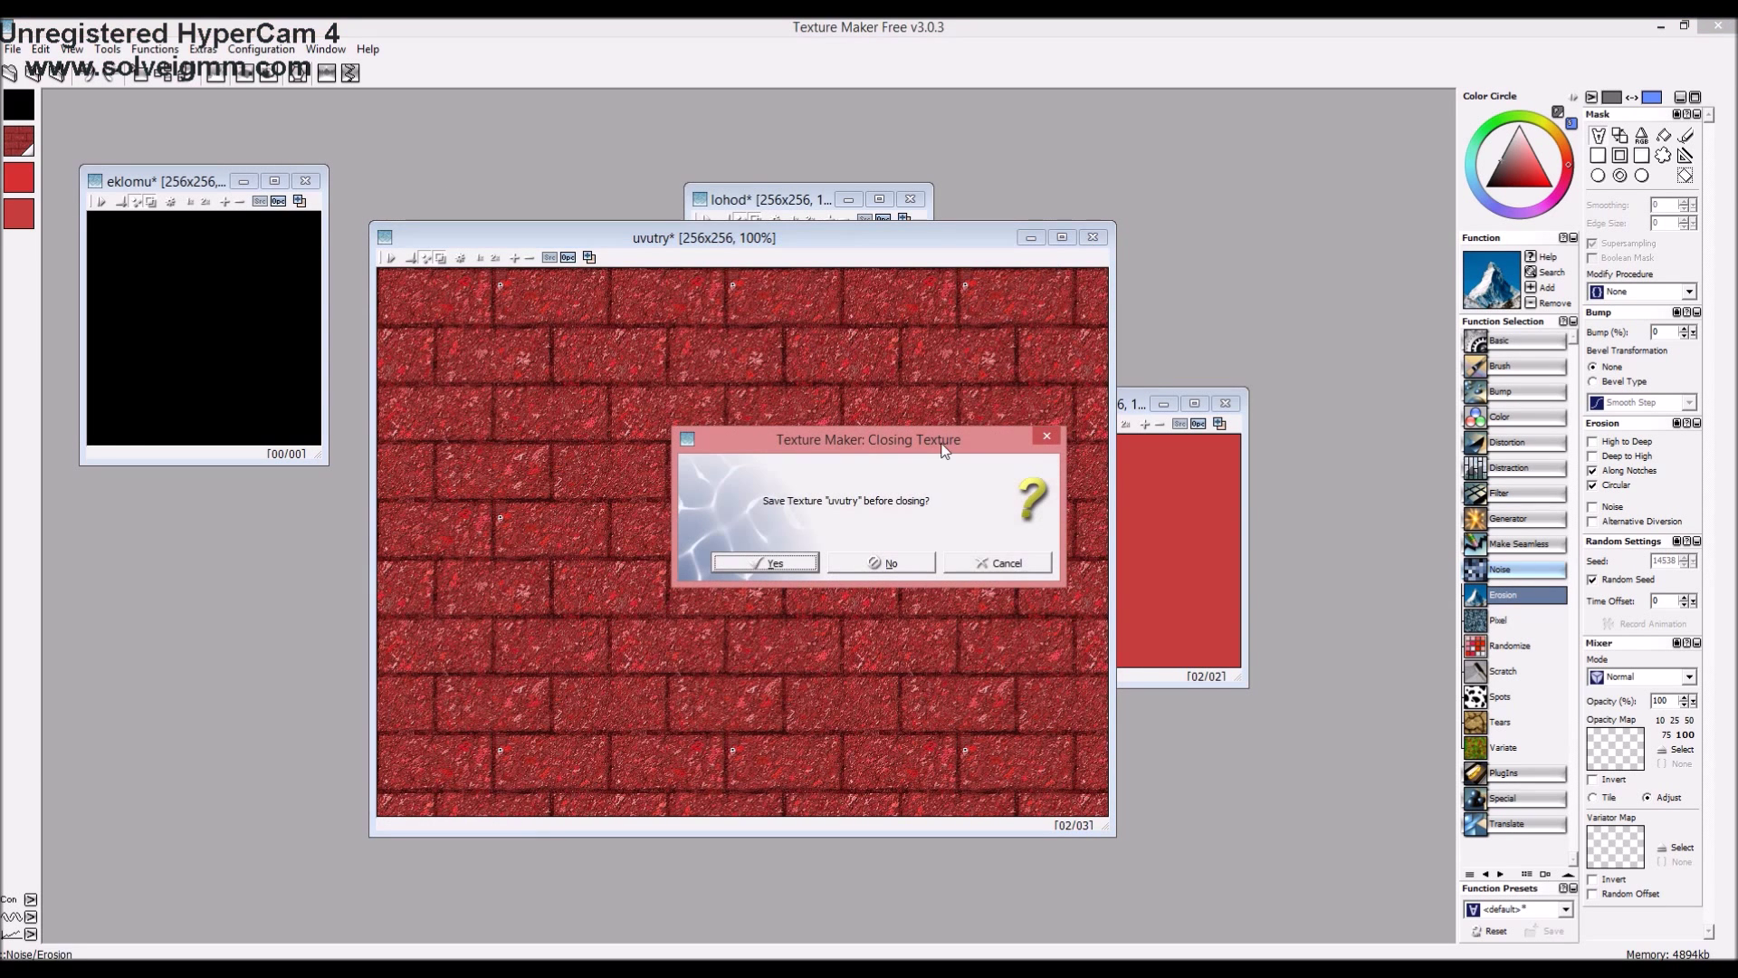
click(971, 558)
drag(945, 237, 960, 286)
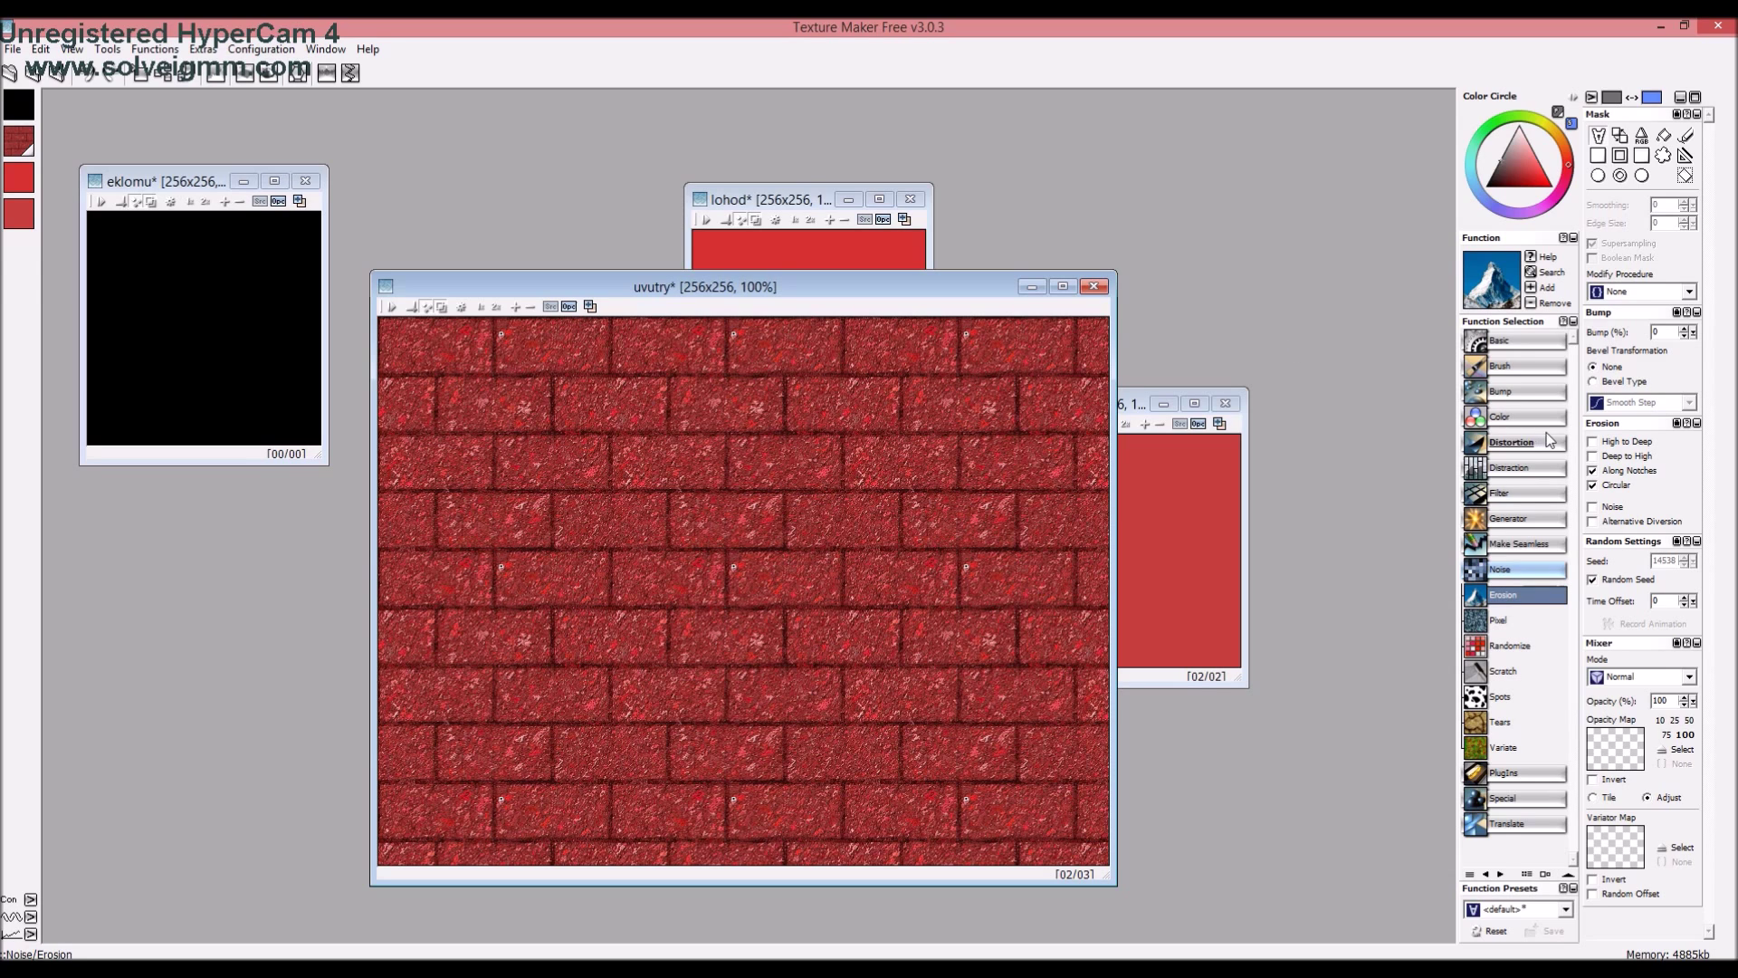
click(1503, 365)
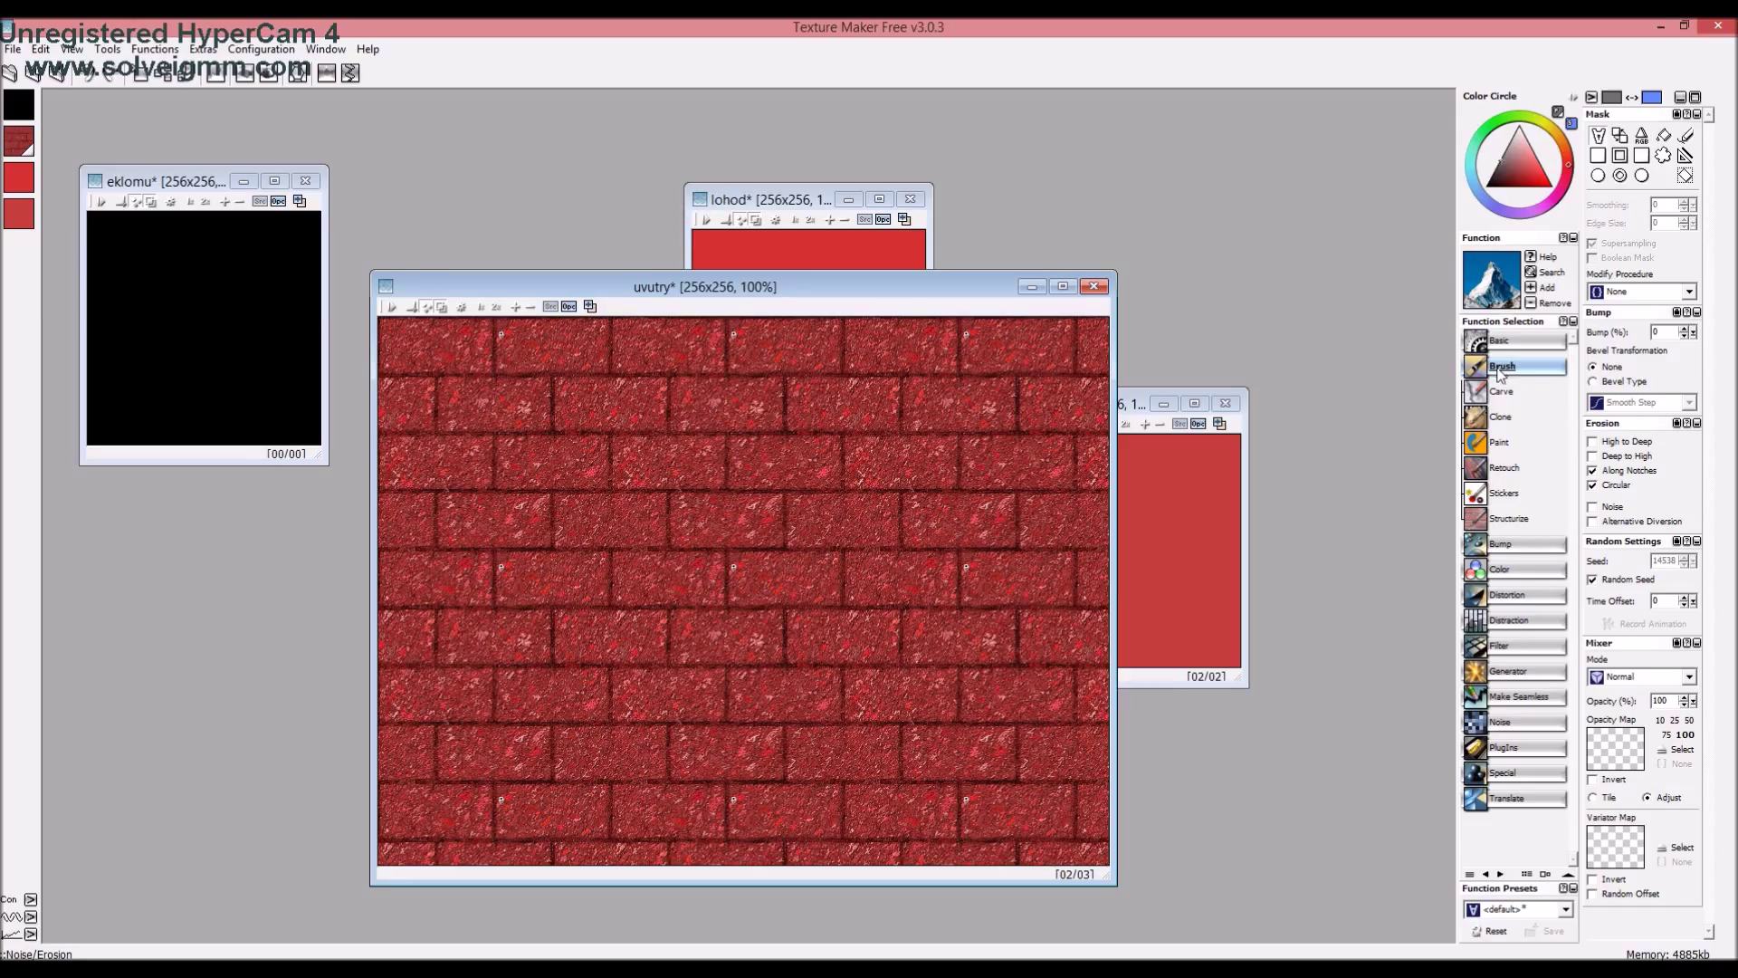
click(1503, 443)
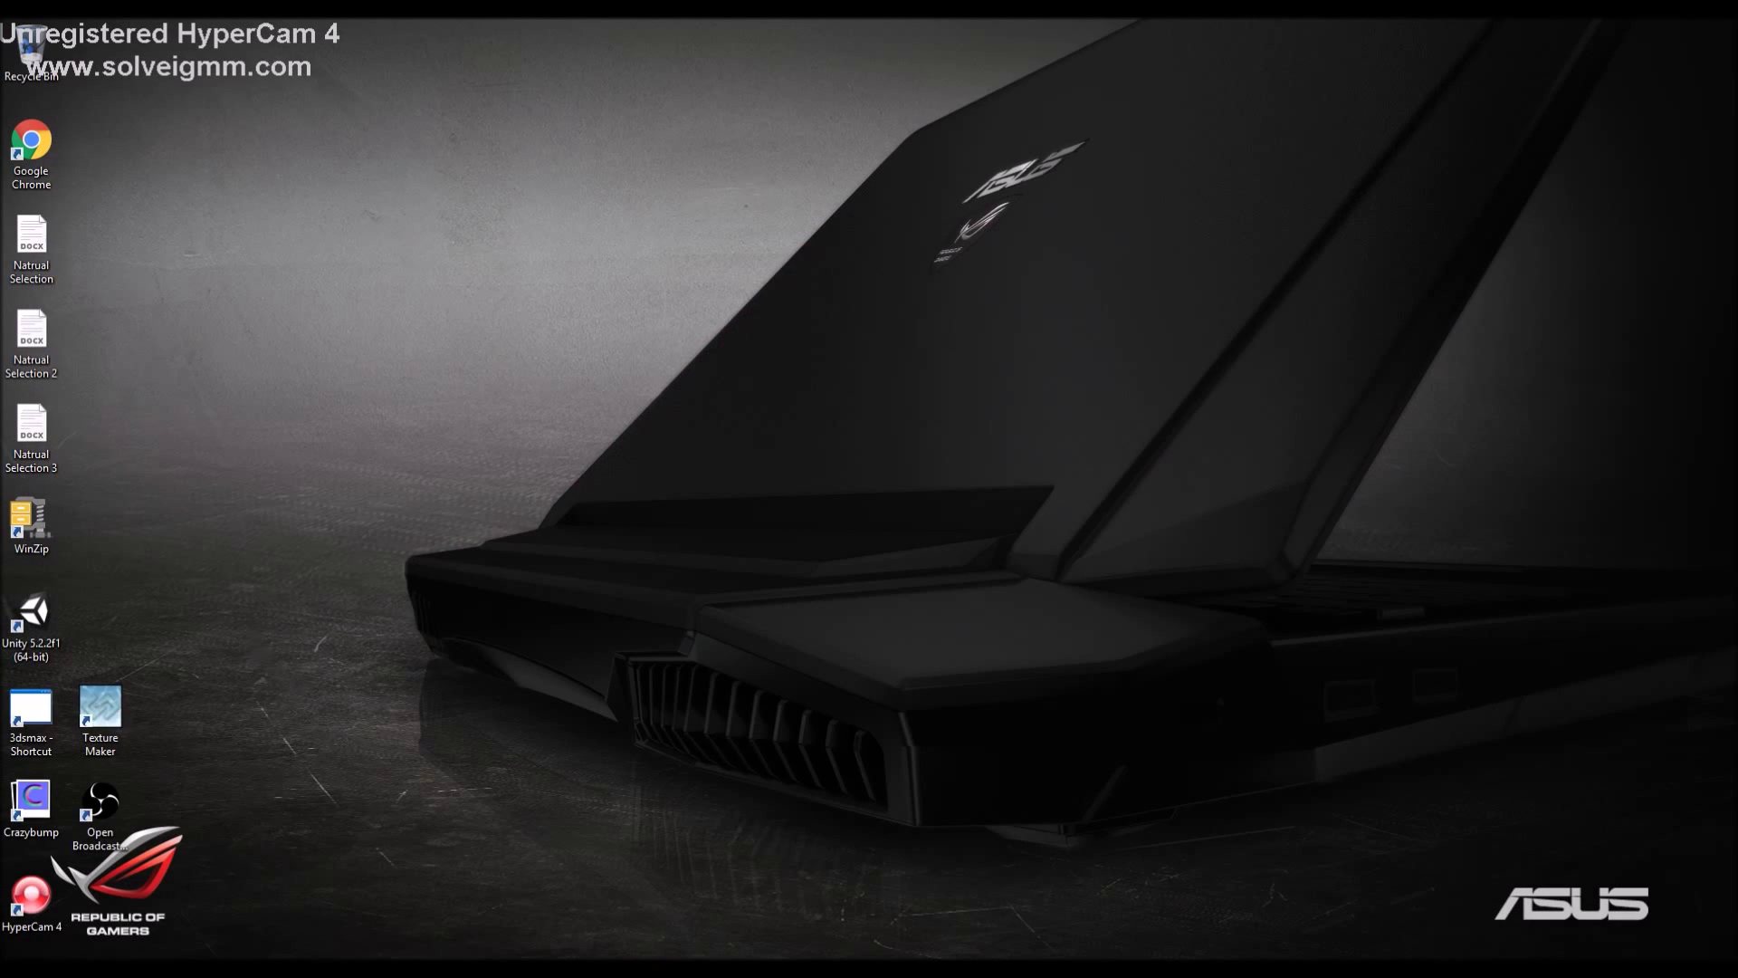
Switch to File Explorer and browse the Cement Textures 9 folder inside Textures on Data2 (E:)
key(super+e)
double_click(1106, 475)
double_click(608, 336)
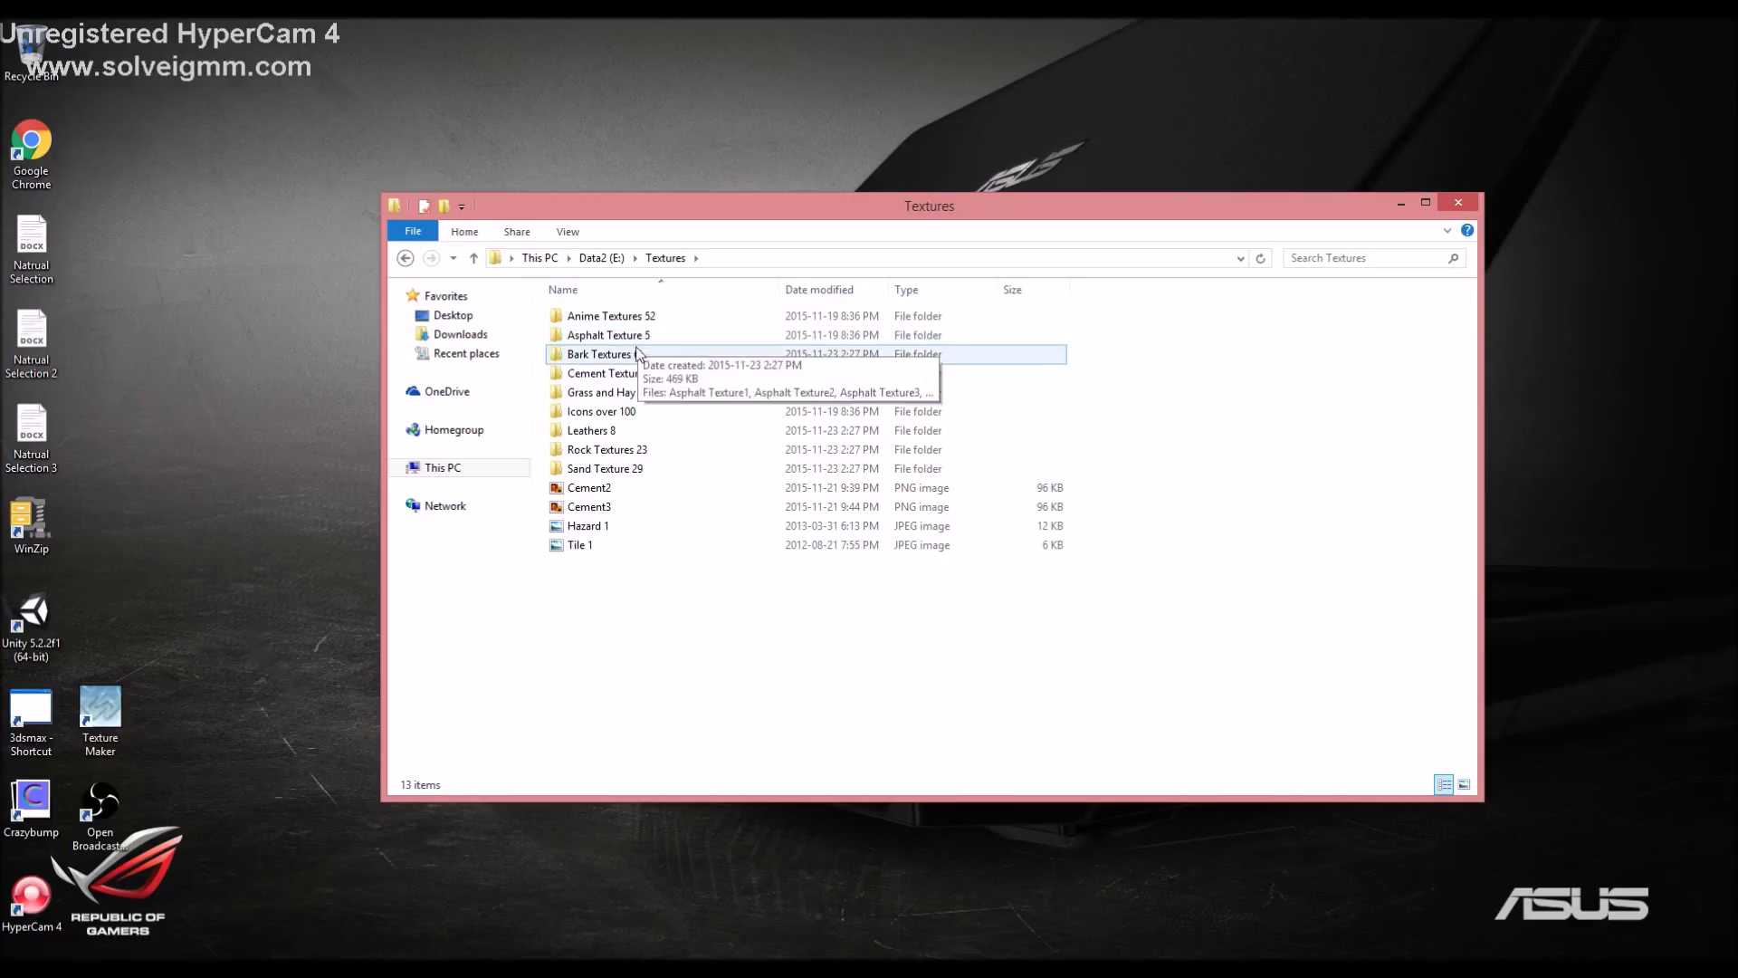
double_click(624, 373)
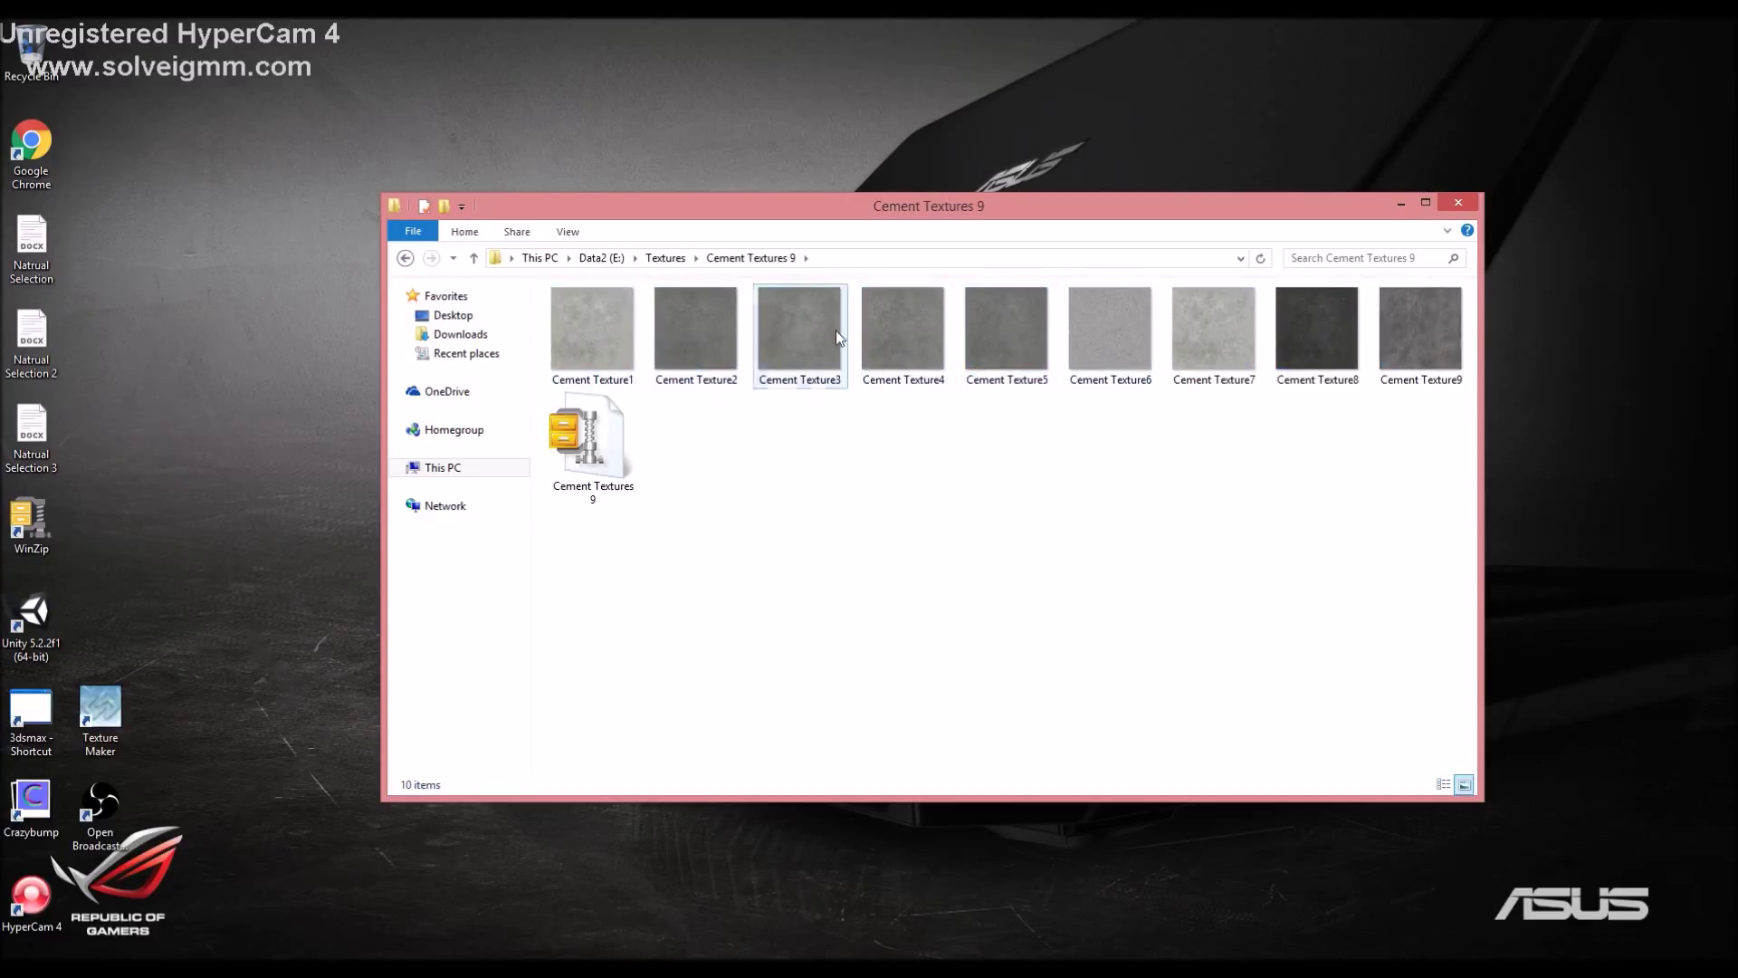
Browse the Rock Textures 23 folder and view the Rock Texture13 image at full size
click(405, 258)
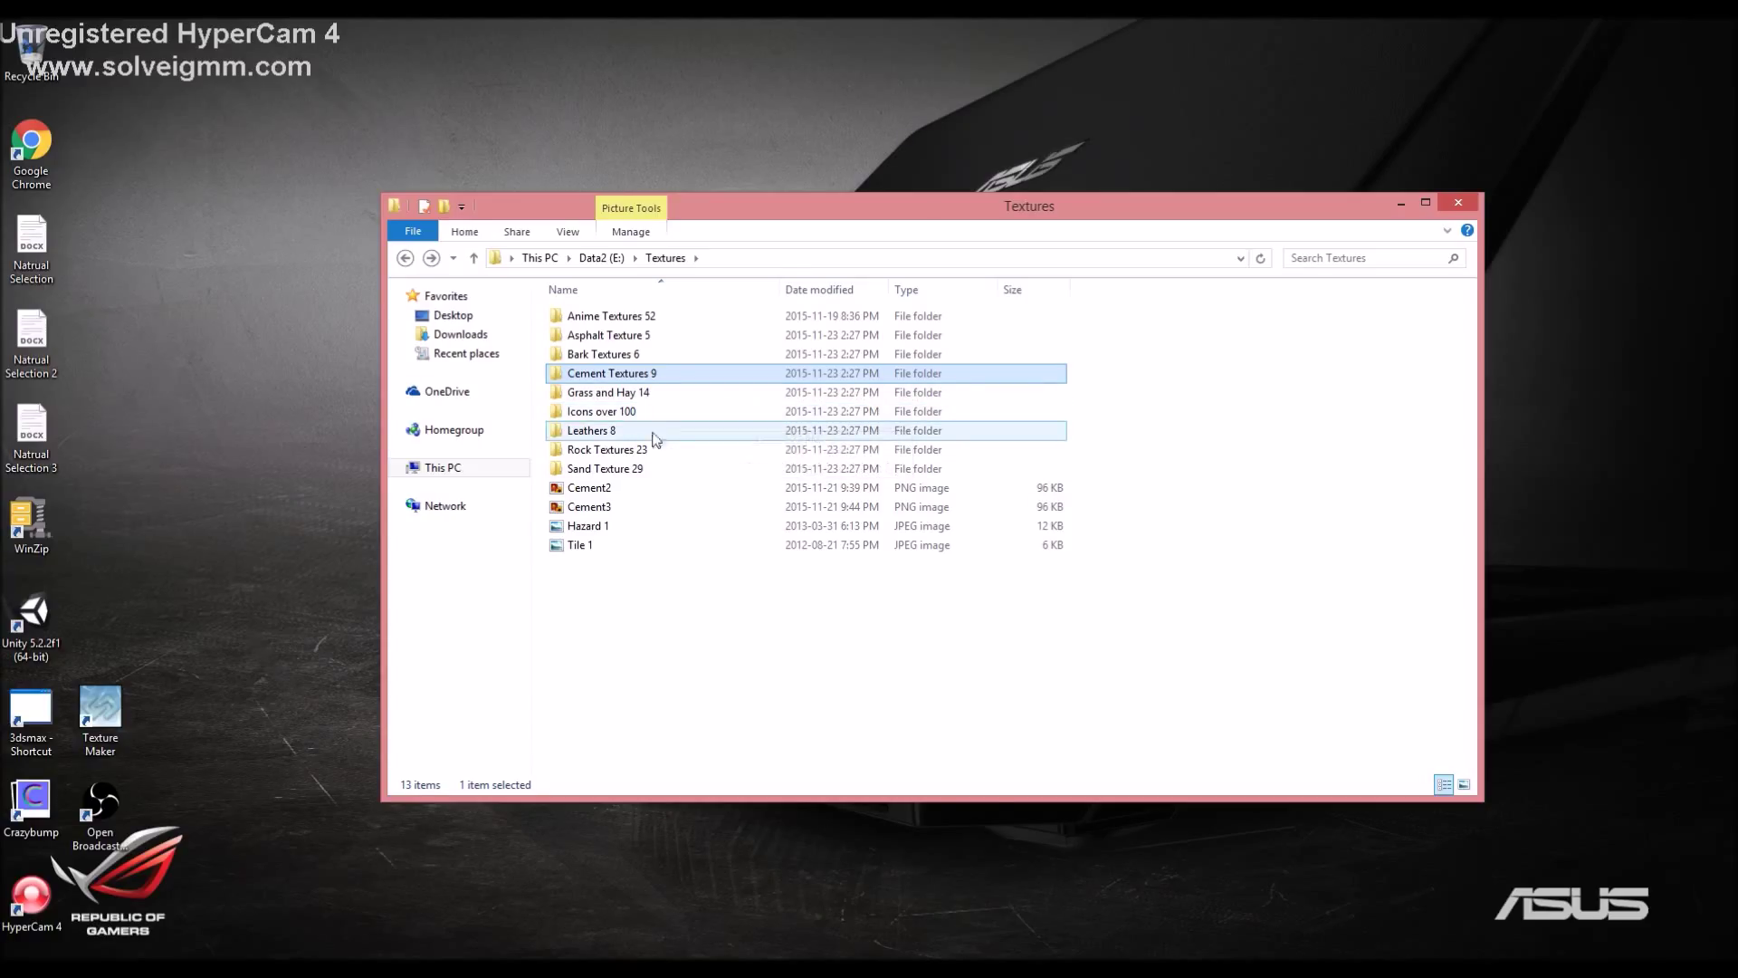
double_click(658, 450)
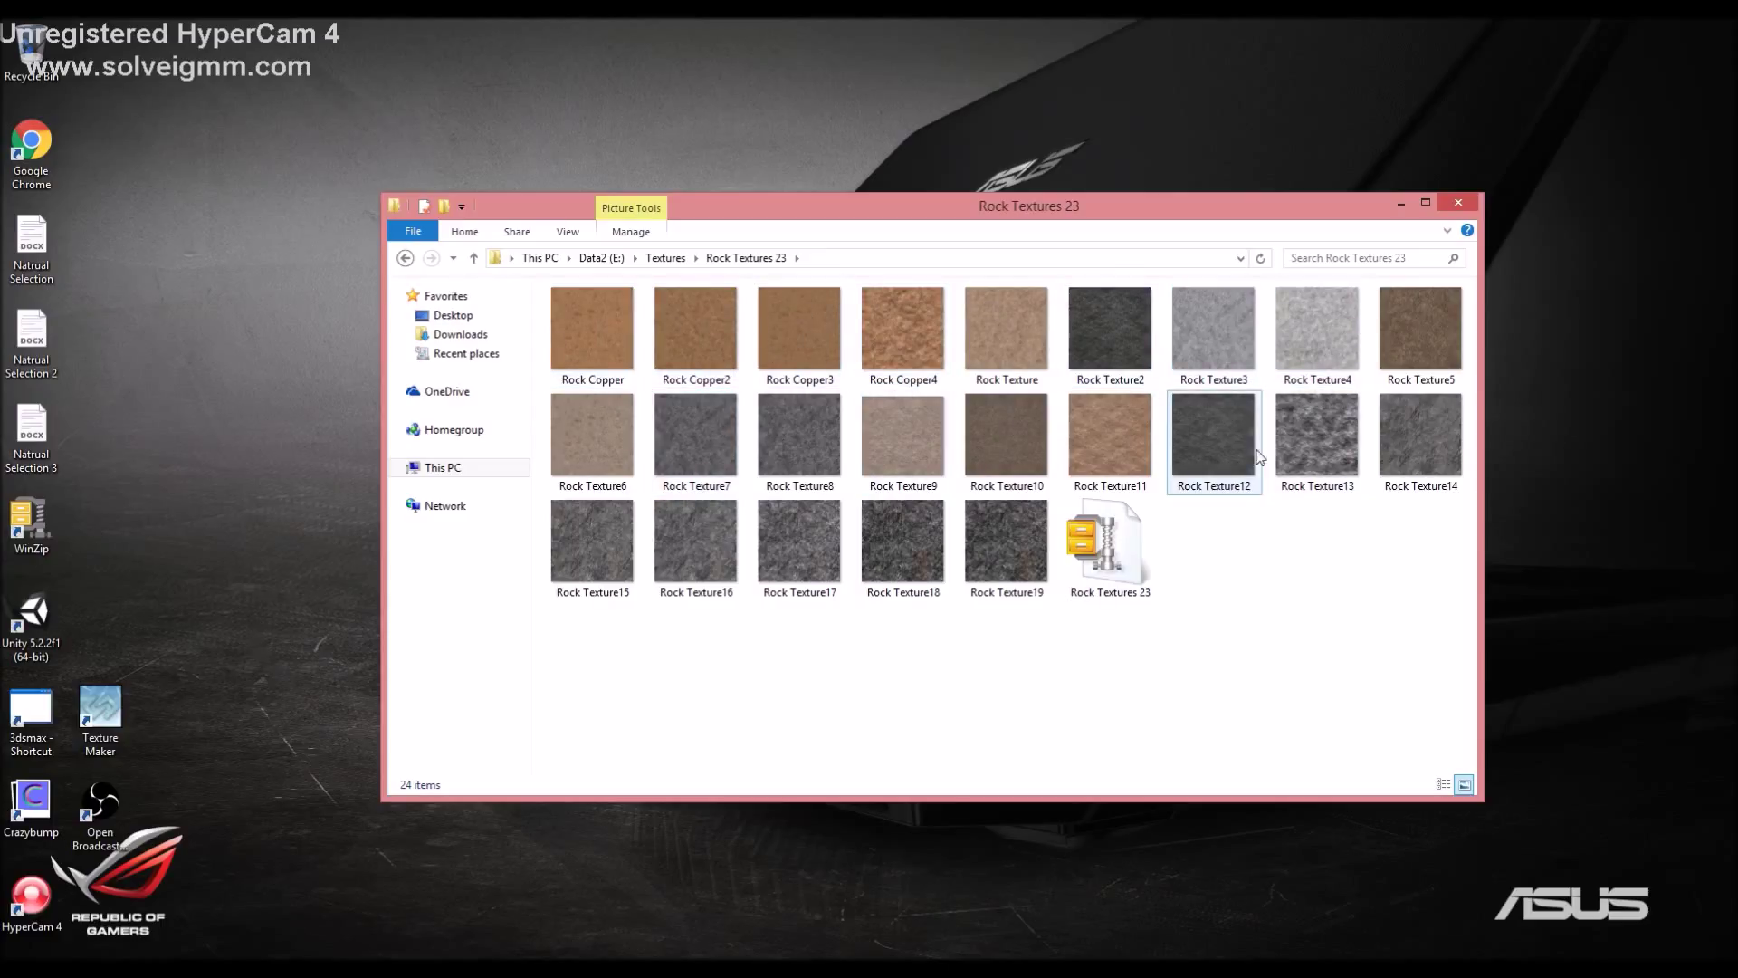
mouse_move(1221, 437)
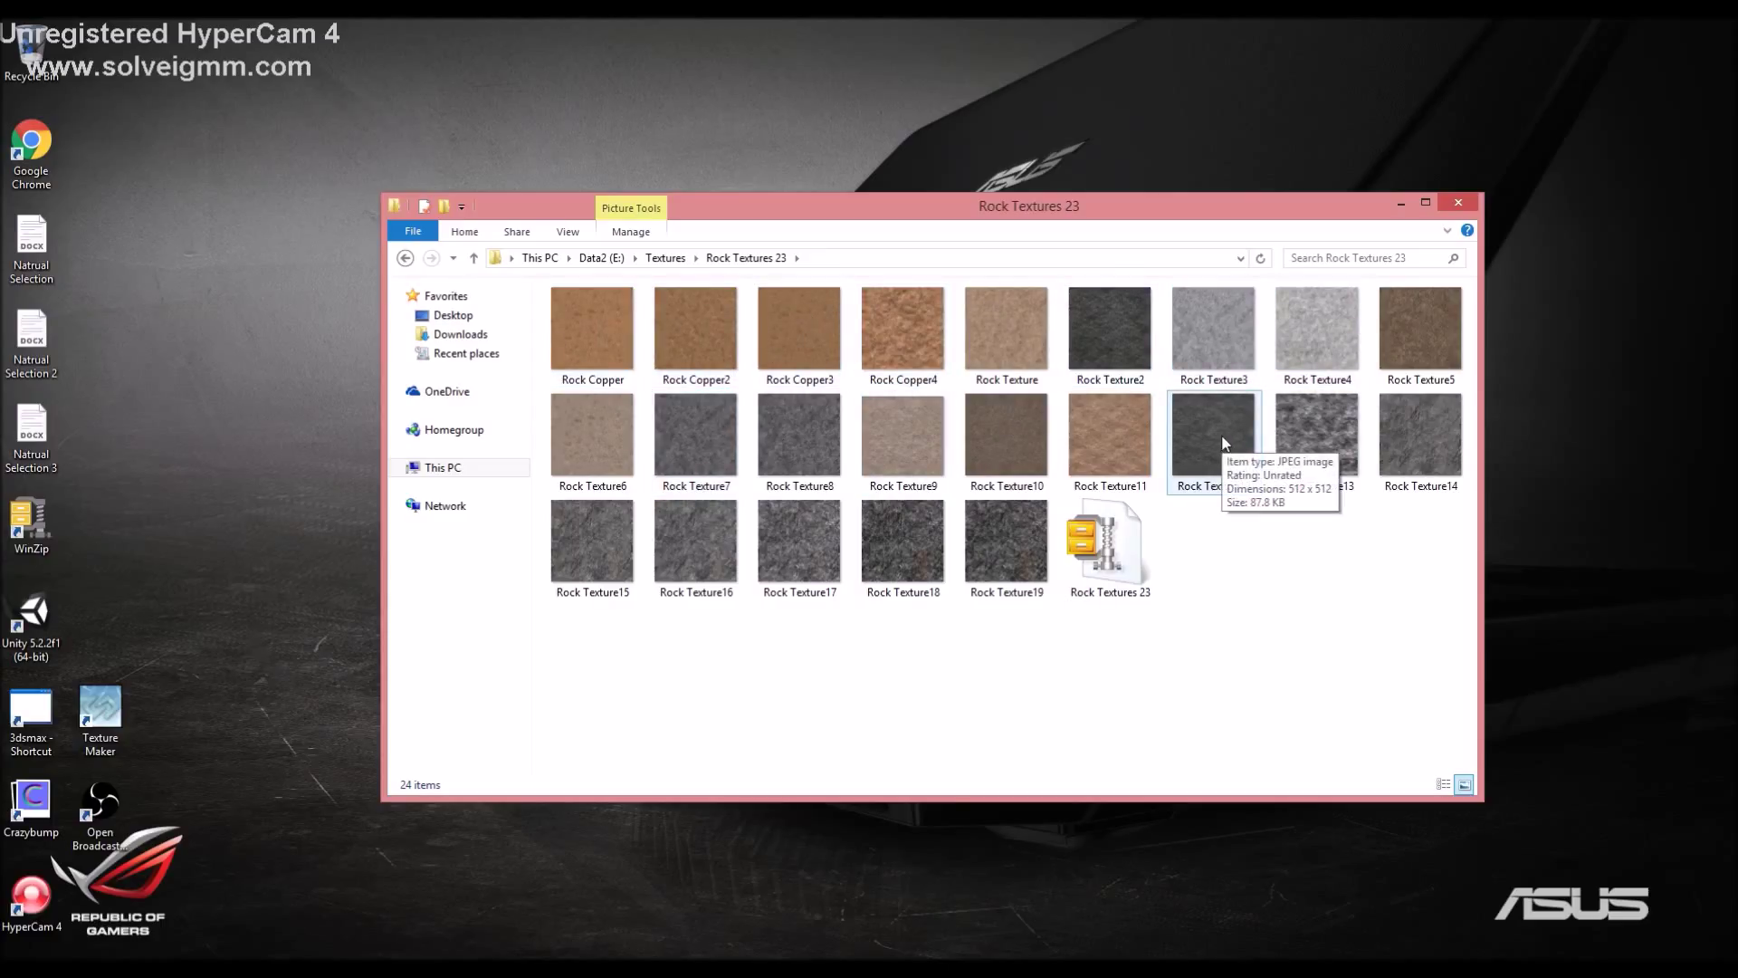
double_click(1306, 431)
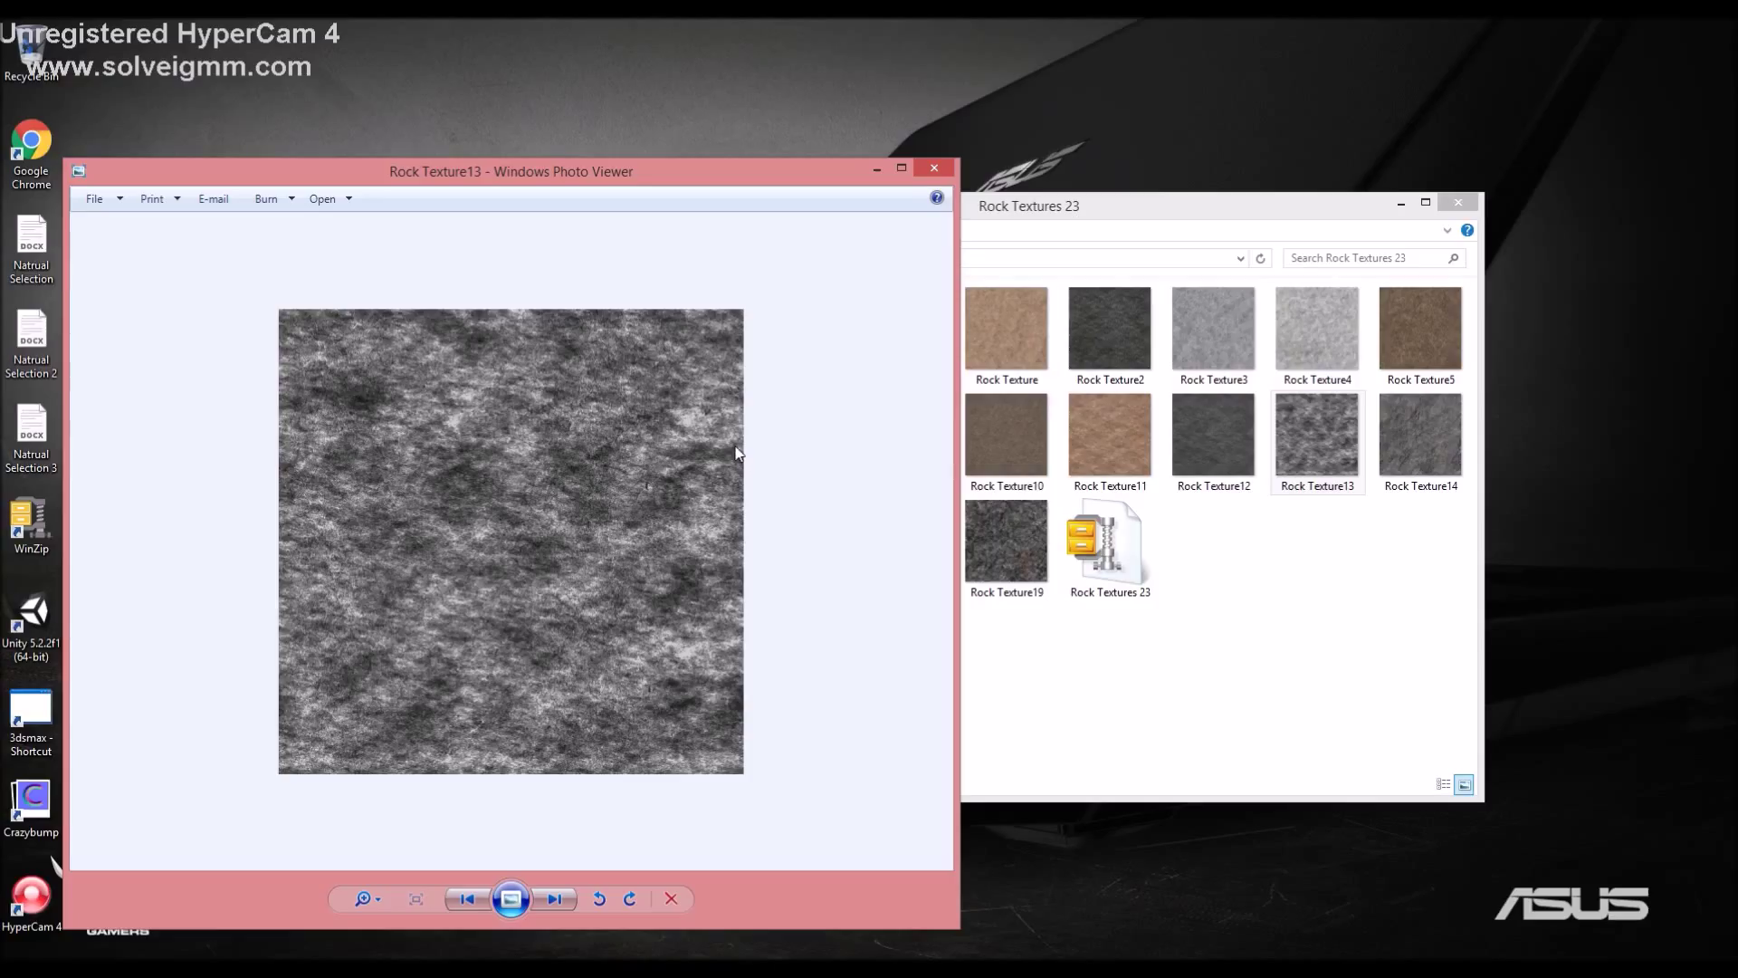
click(933, 168)
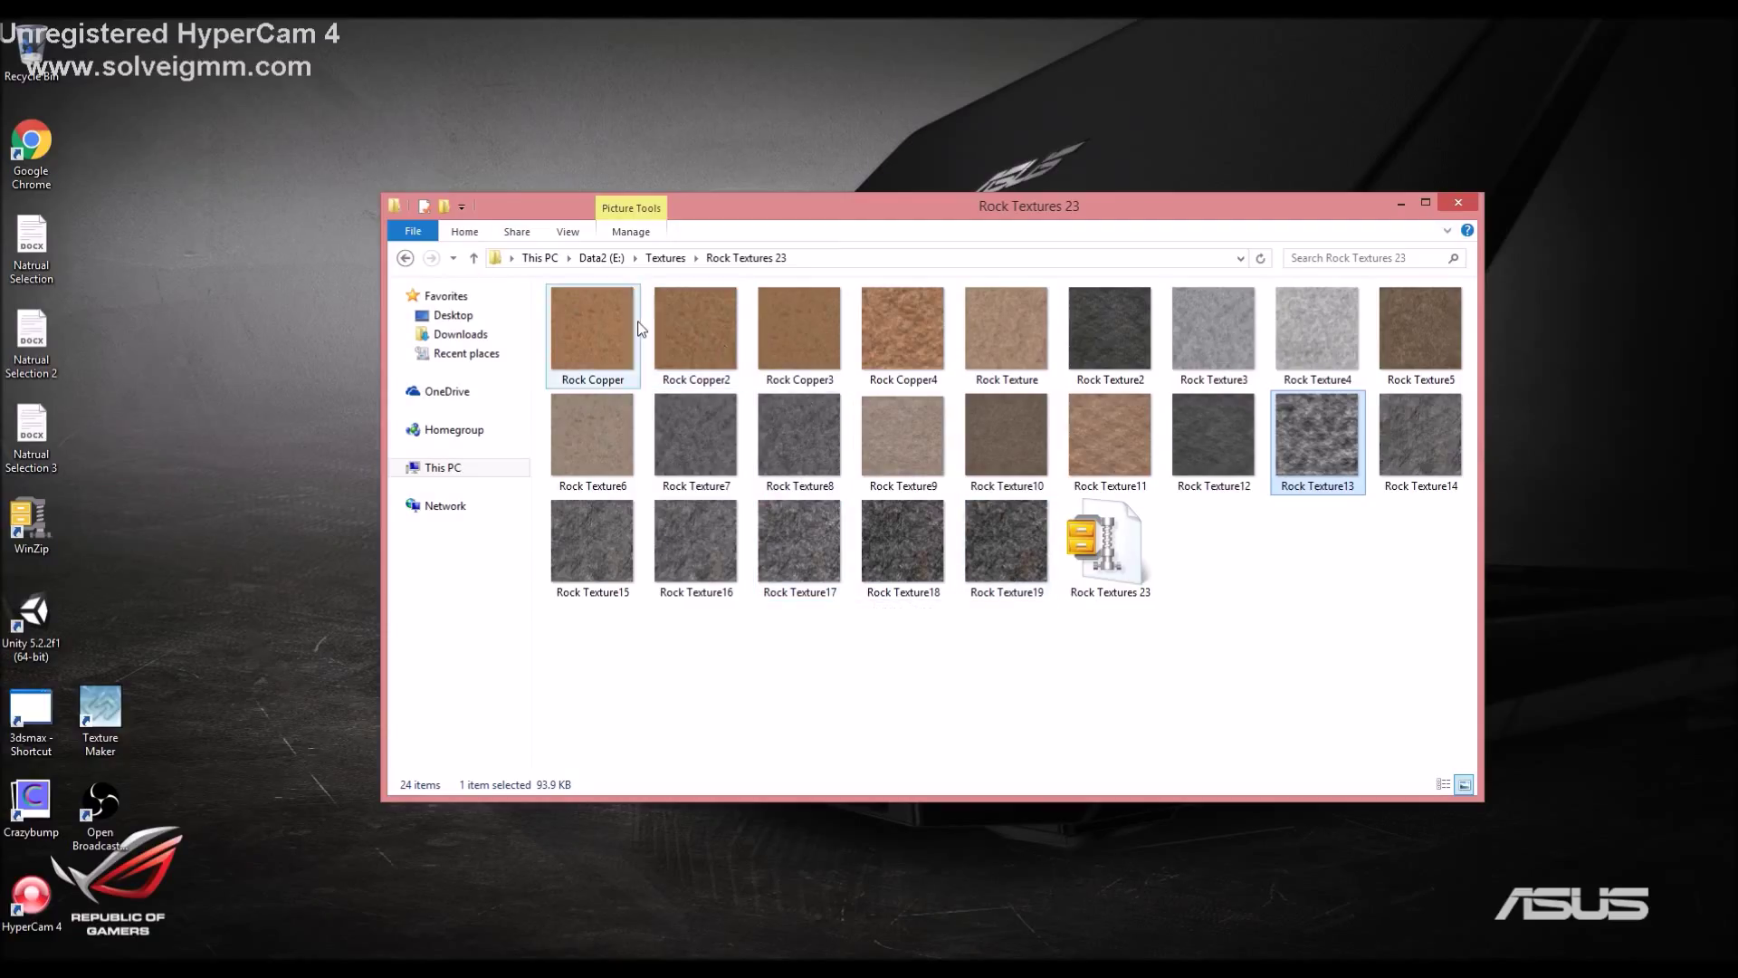
View the Rock Copper, Rock Texture6 and Rock Texture18 images one by one and close the folder window
double_click(593, 335)
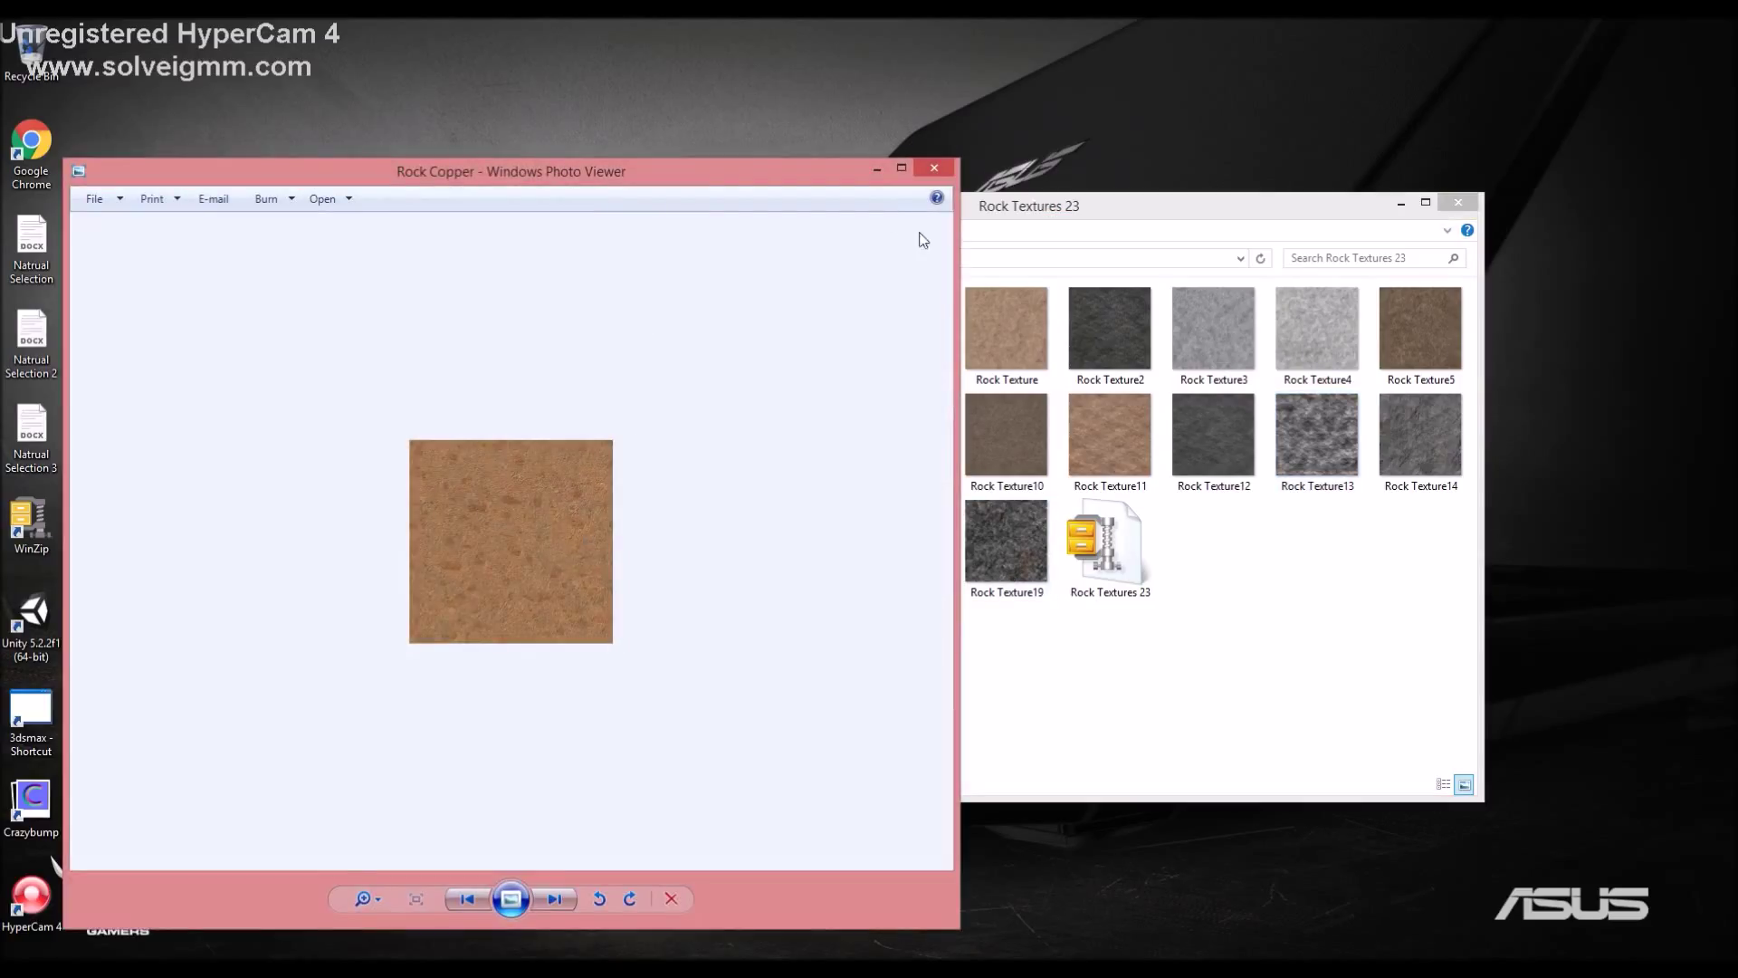
click(933, 171)
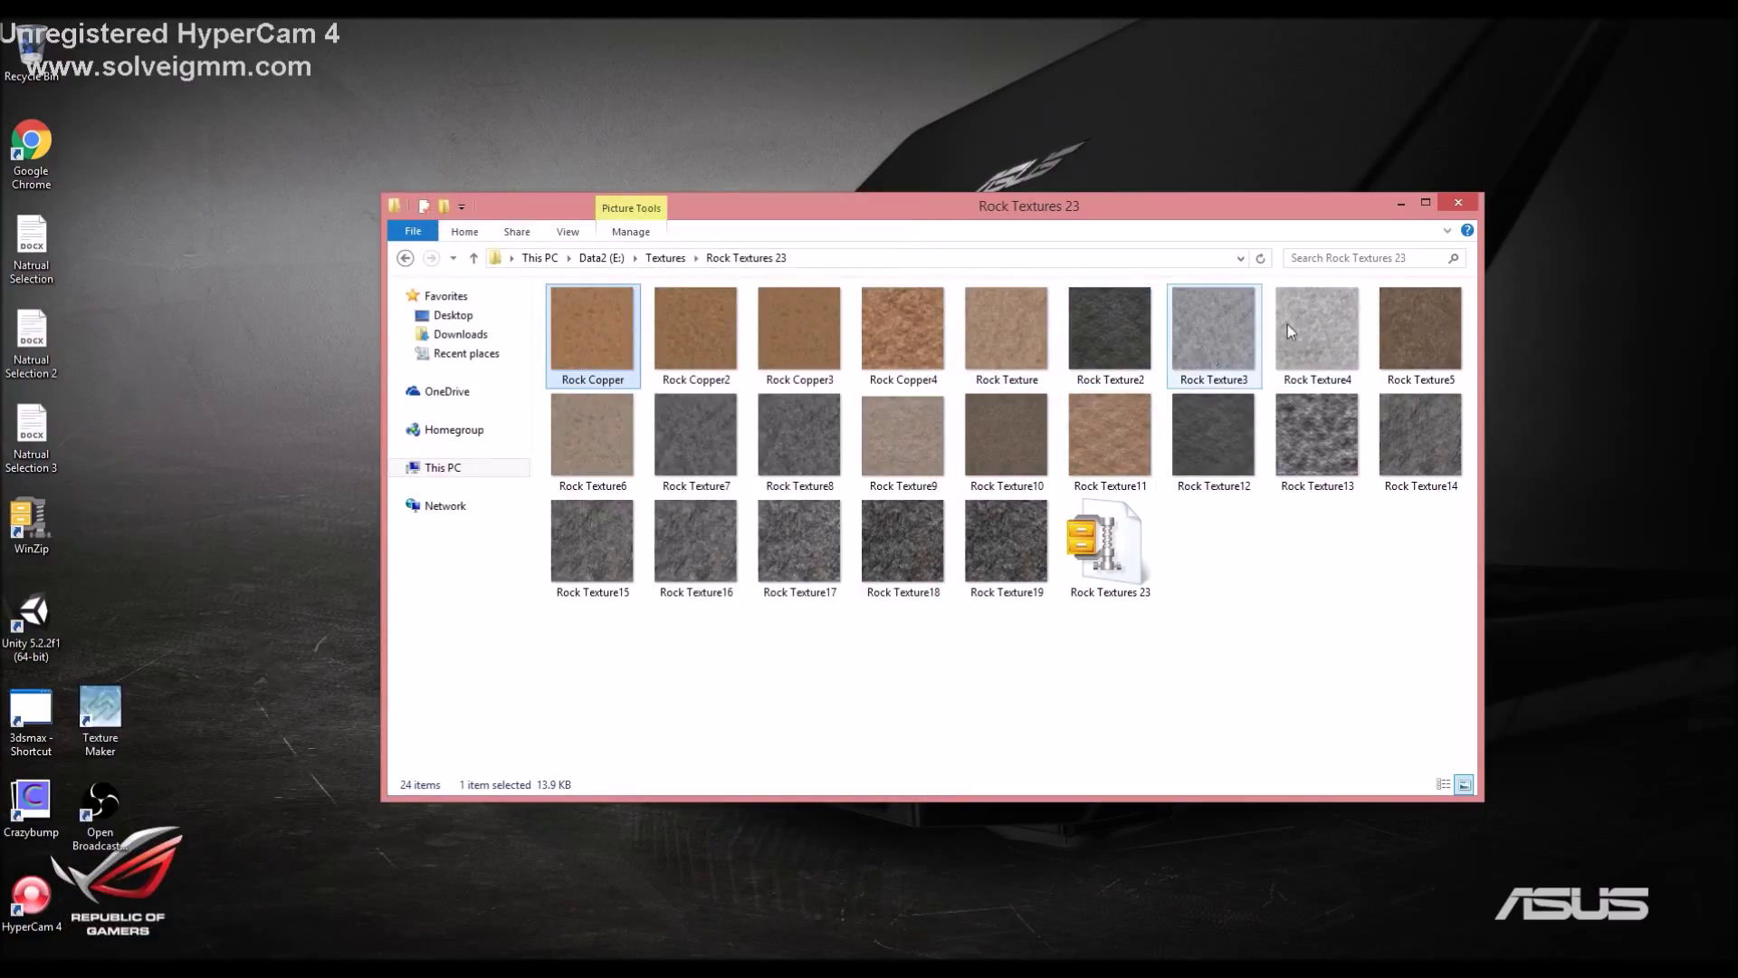
double_click(626, 443)
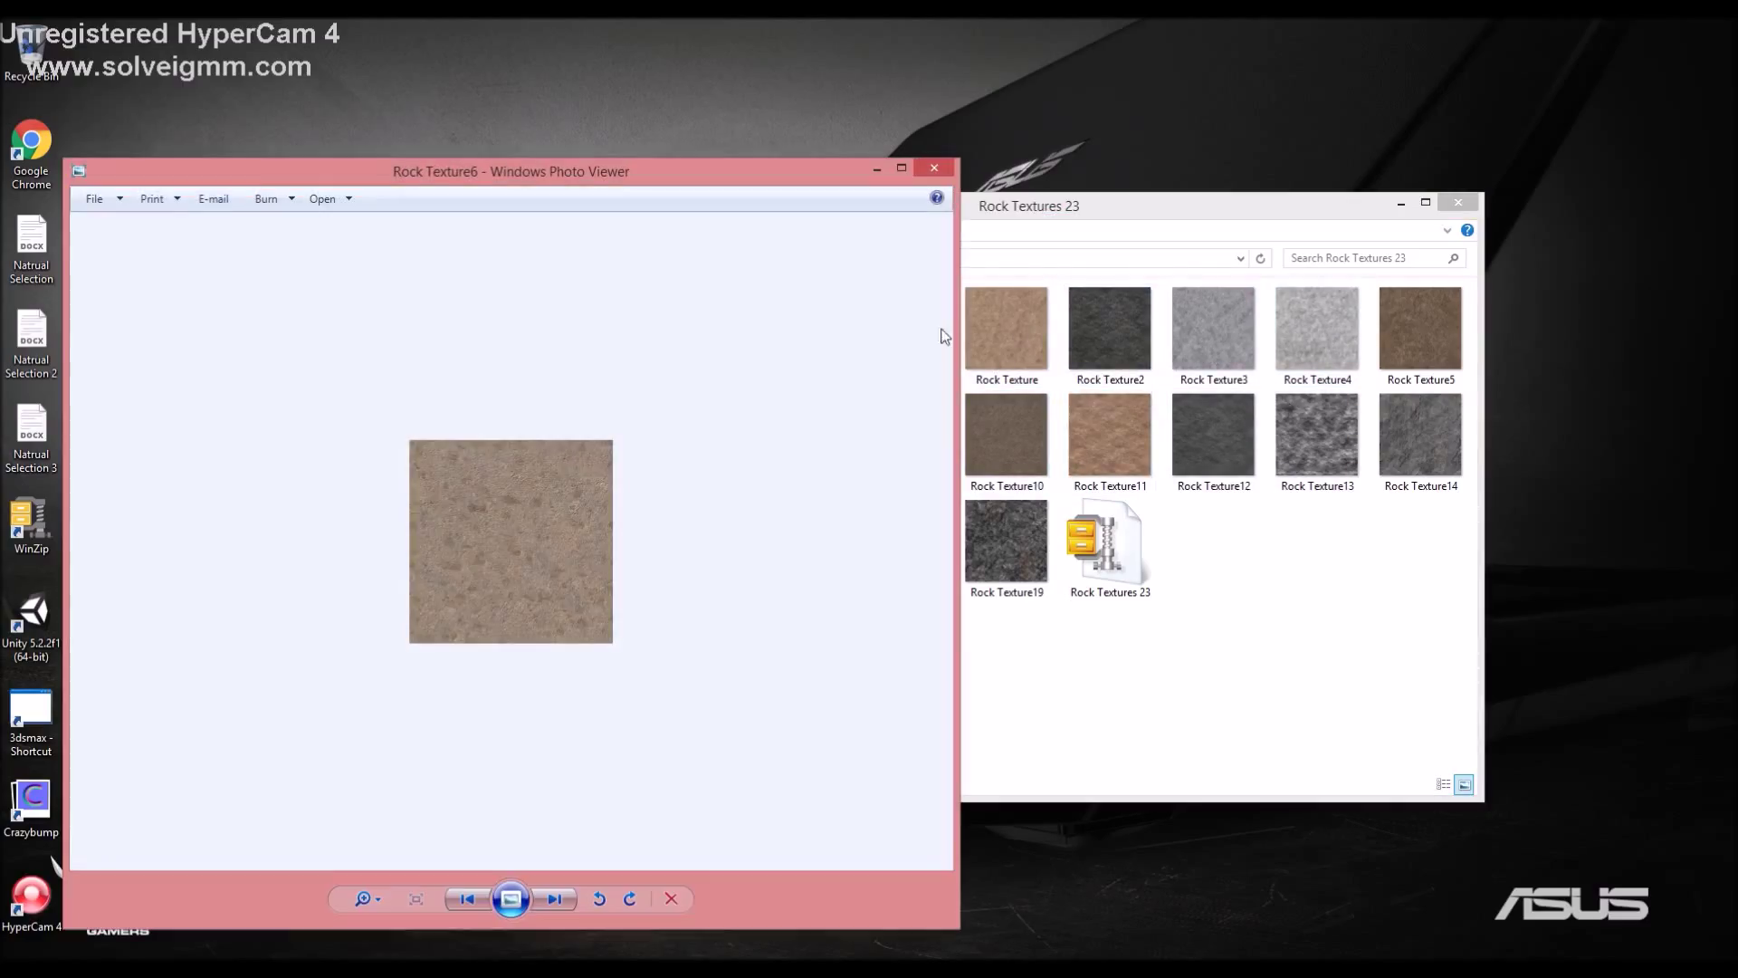
click(935, 172)
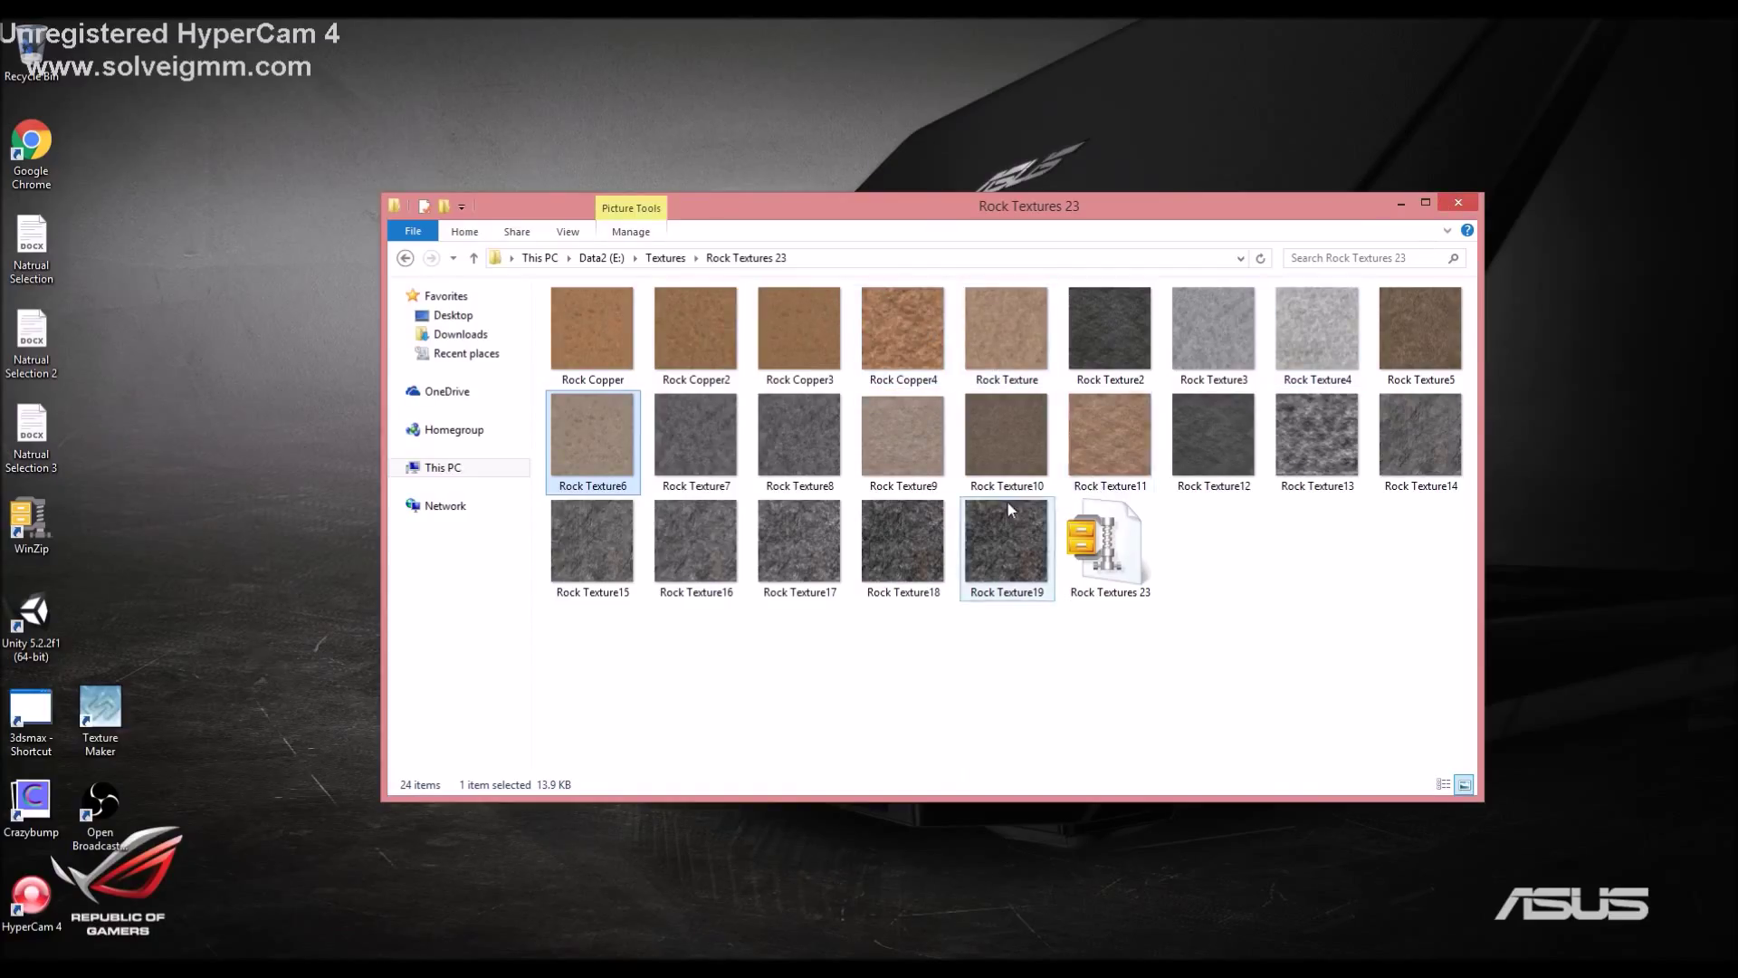
click(940, 554)
double_click(940, 554)
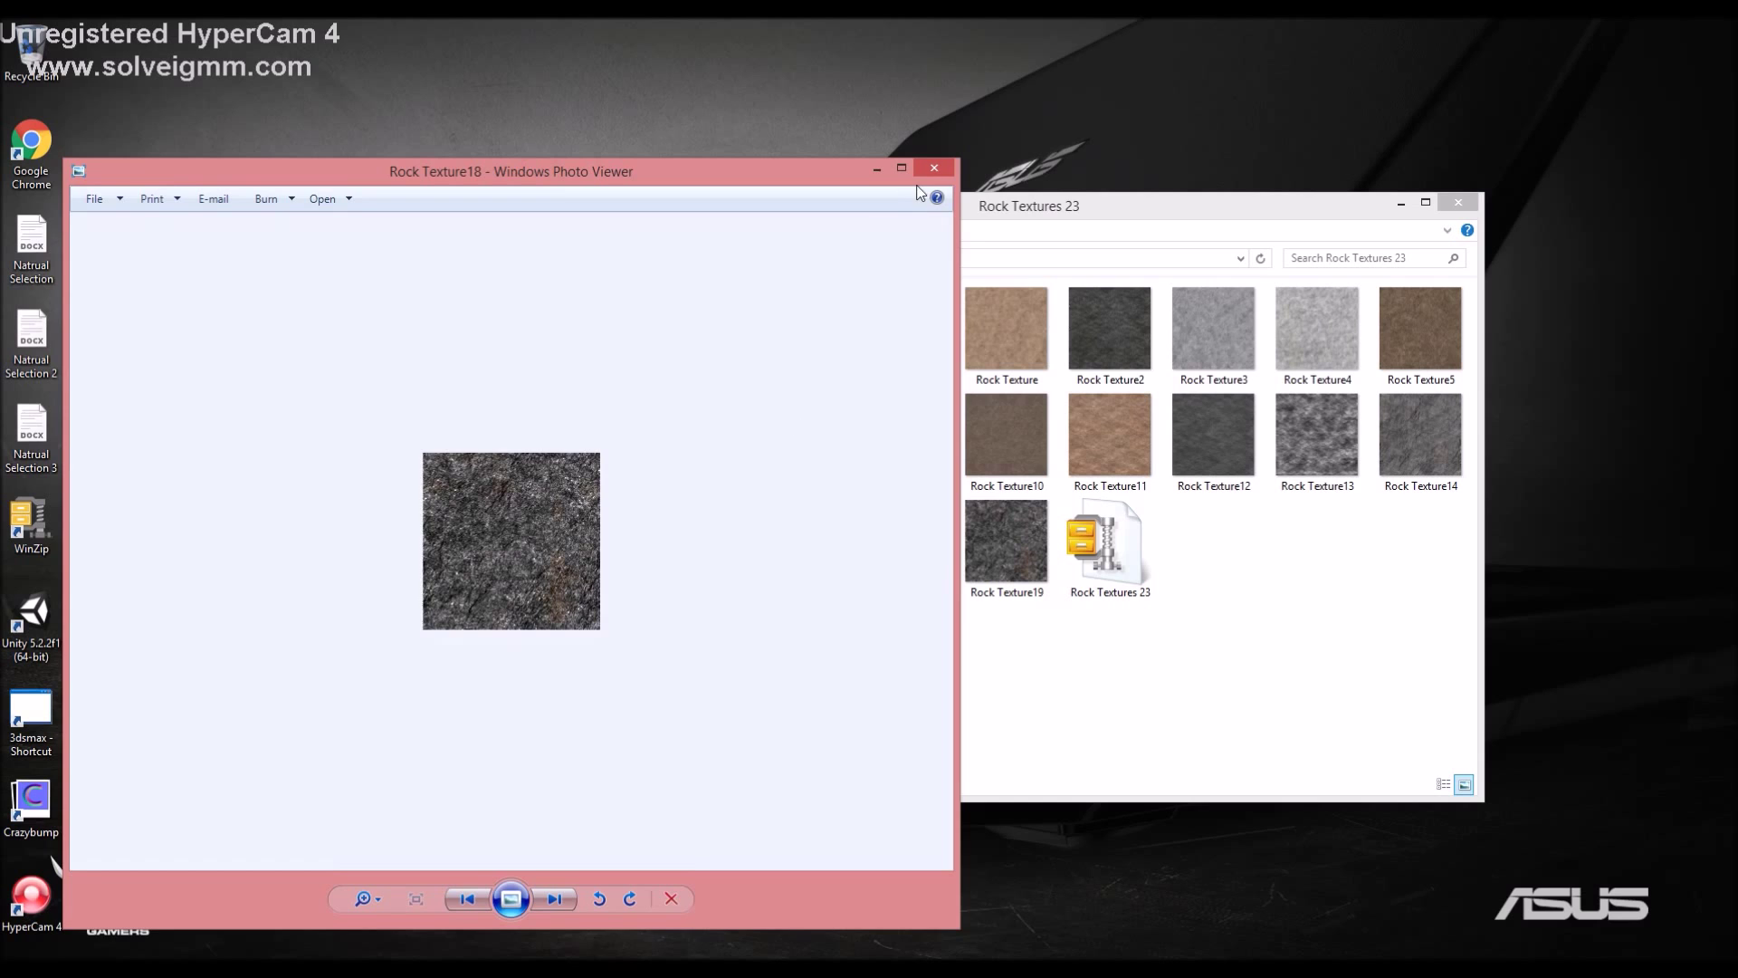
click(934, 169)
click(1453, 202)
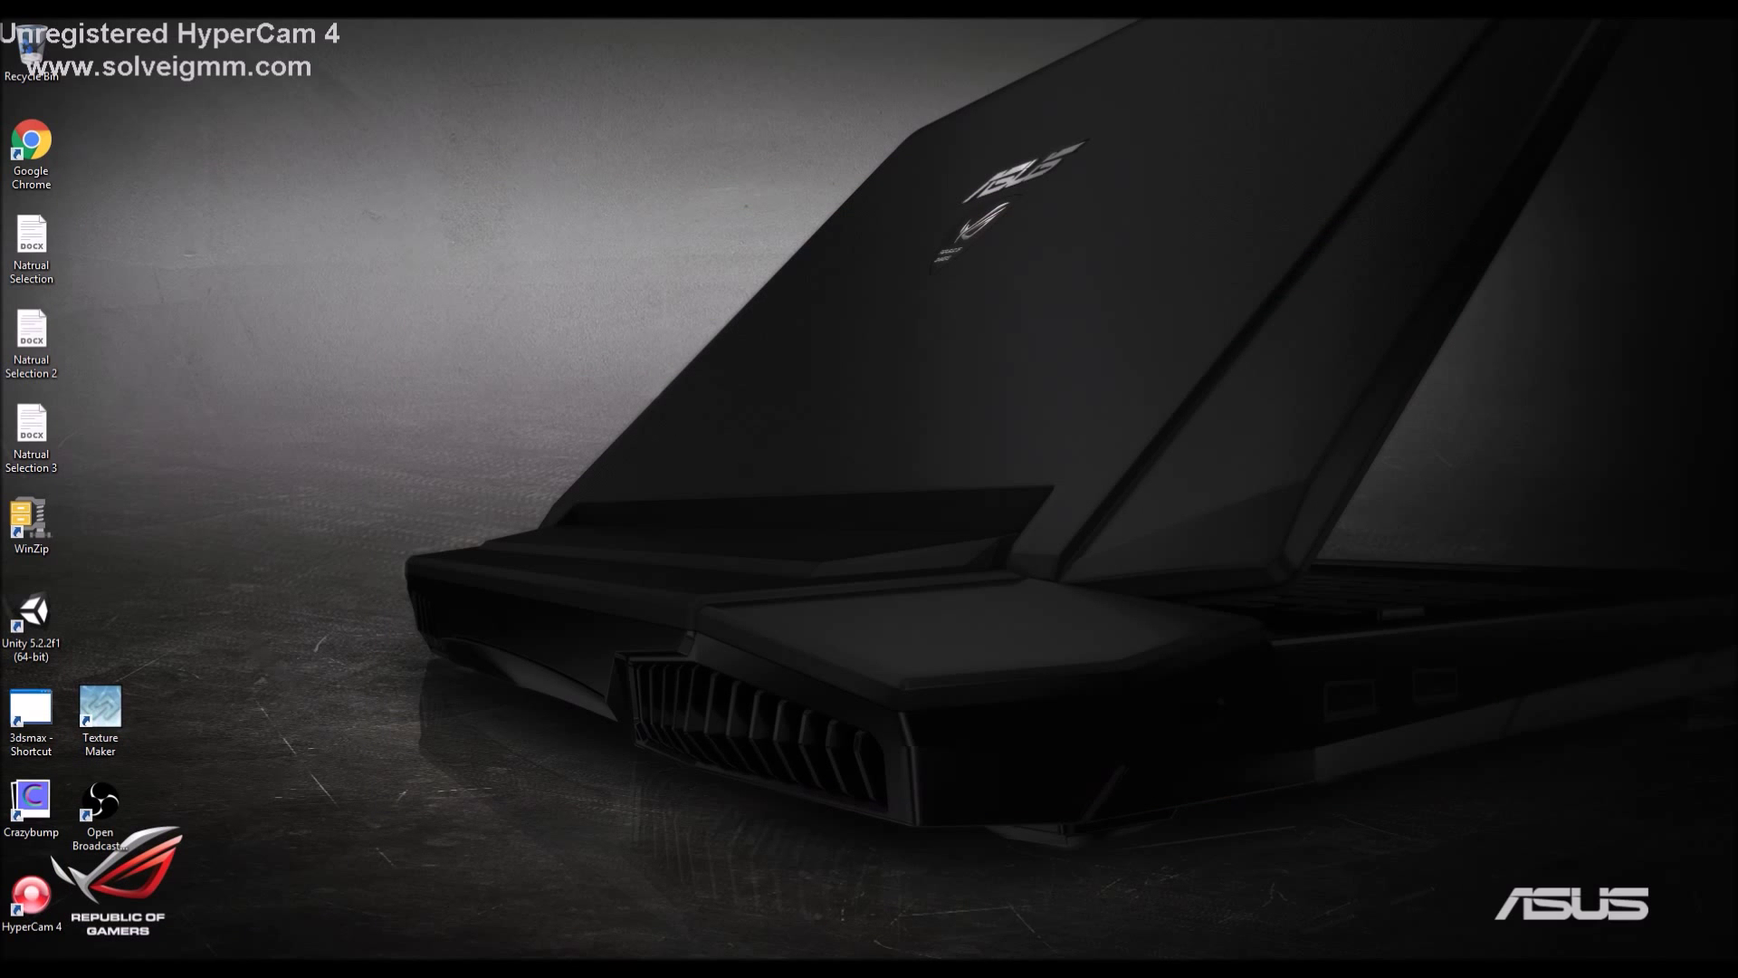
Switch back to Texture Maker and close the brick texture without saving it
click(242, 957)
click(1093, 286)
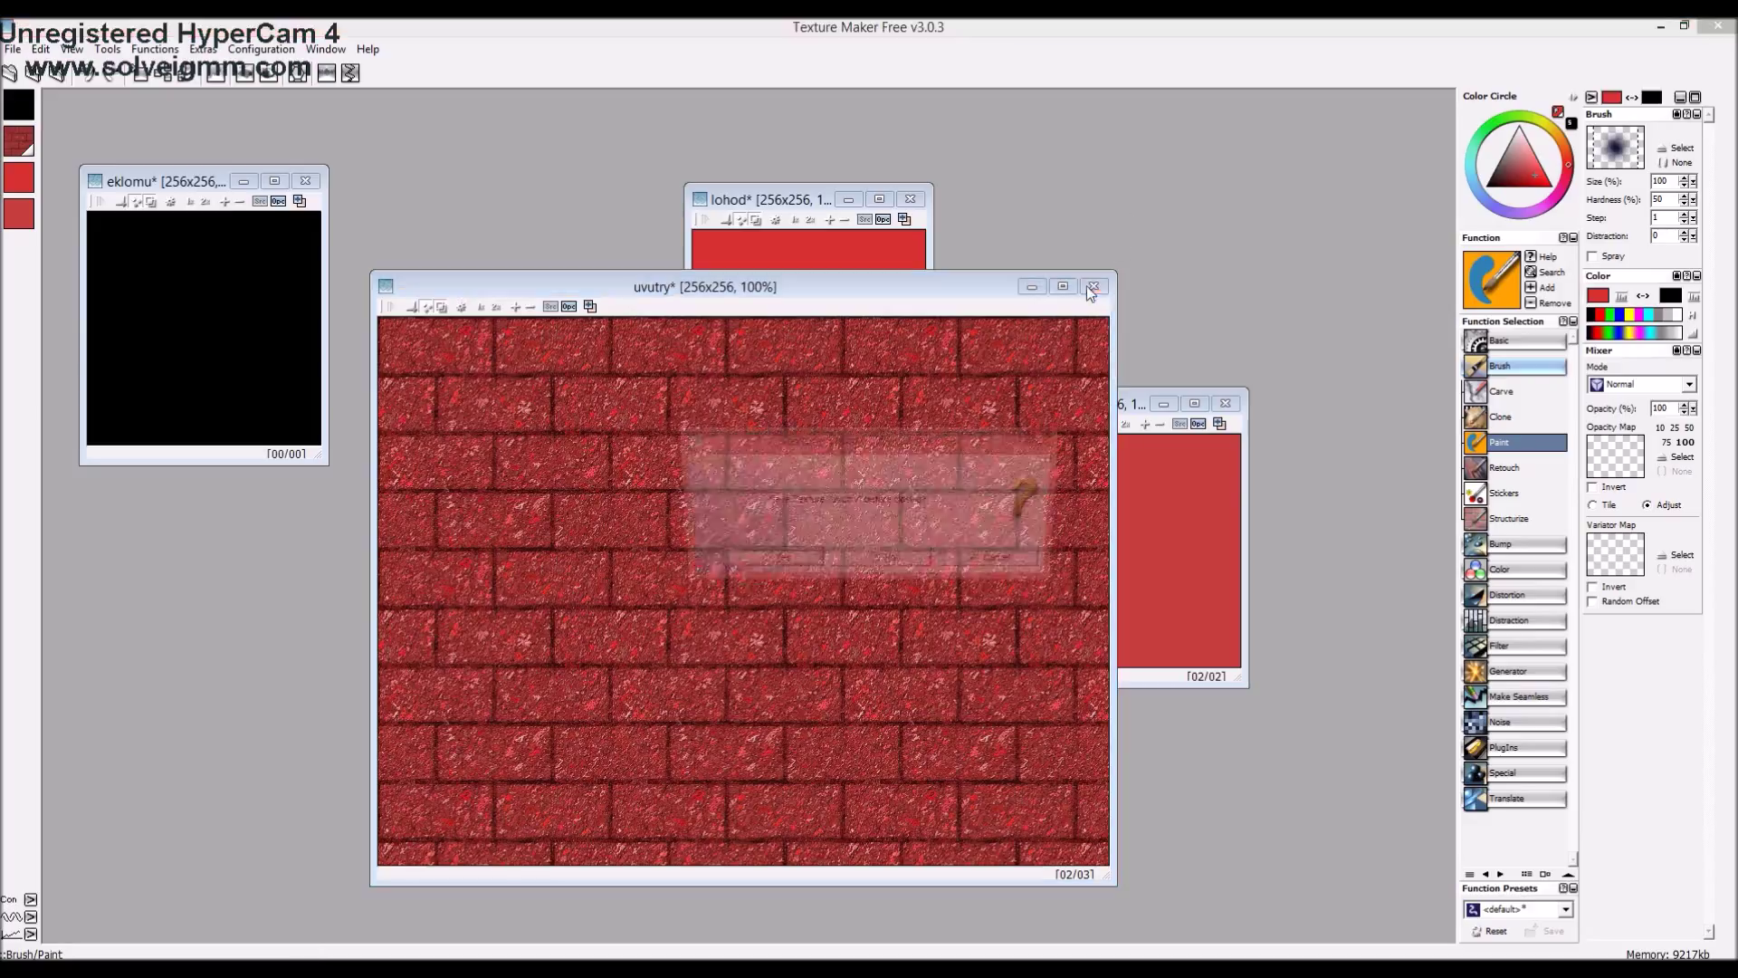
click(866, 560)
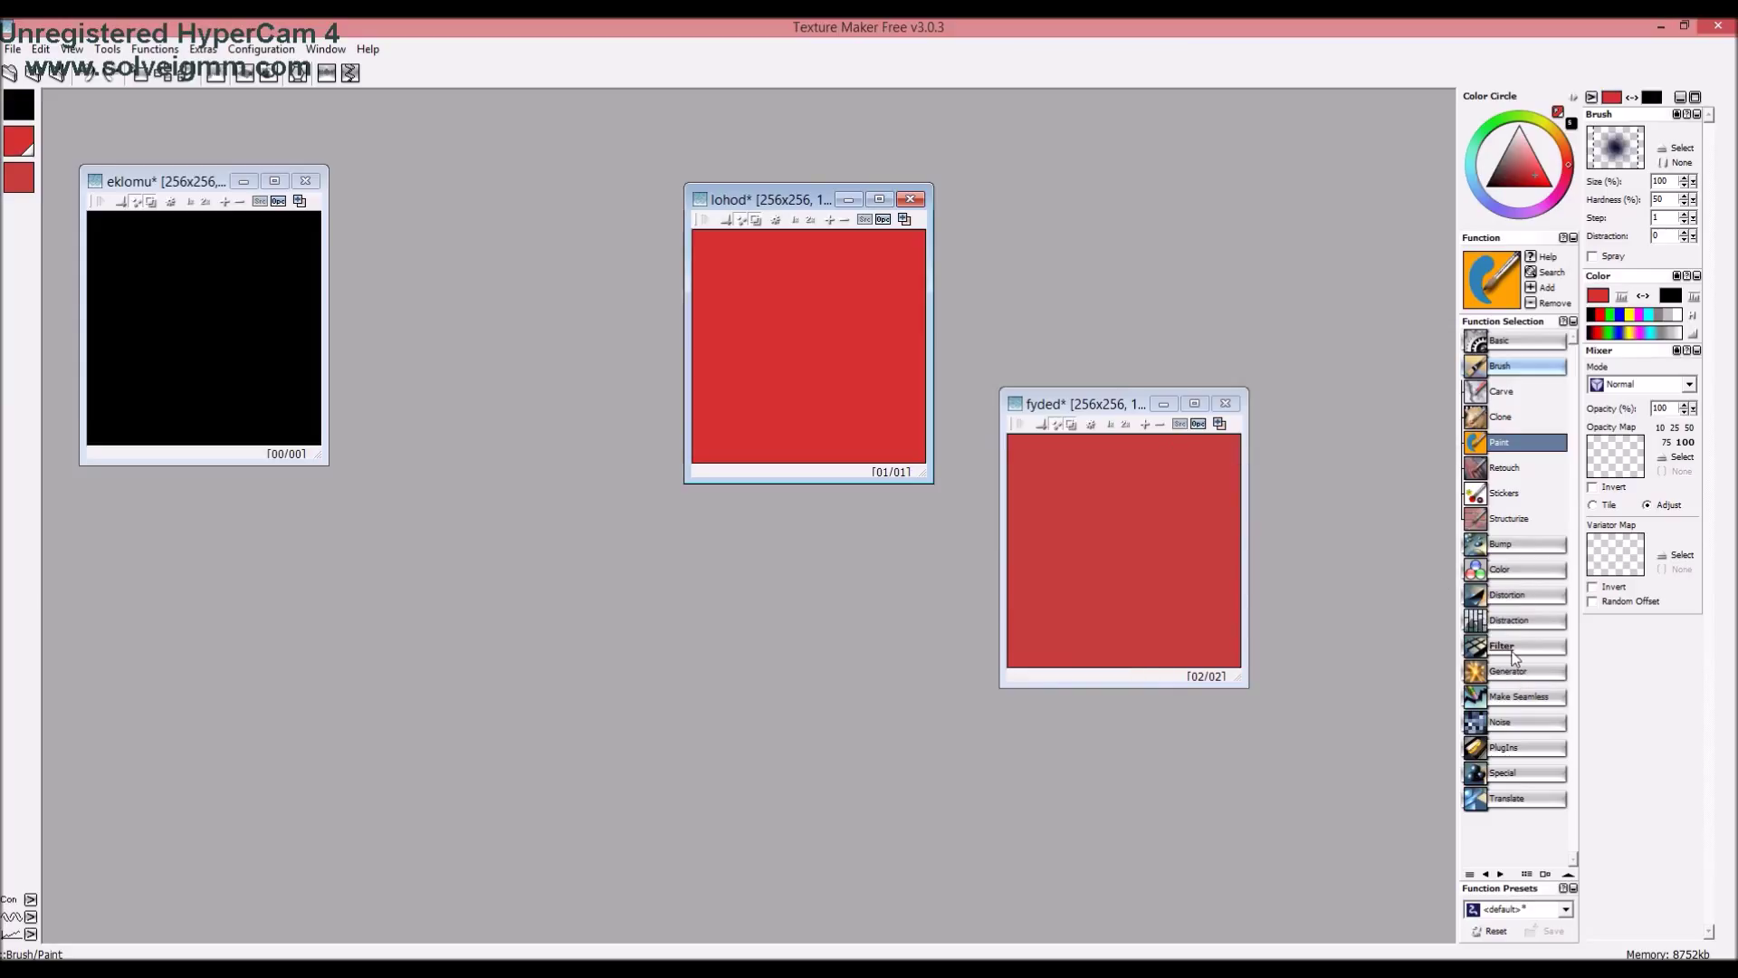
Fill the fyded red texture with the Flagstone generator pattern
click(1511, 697)
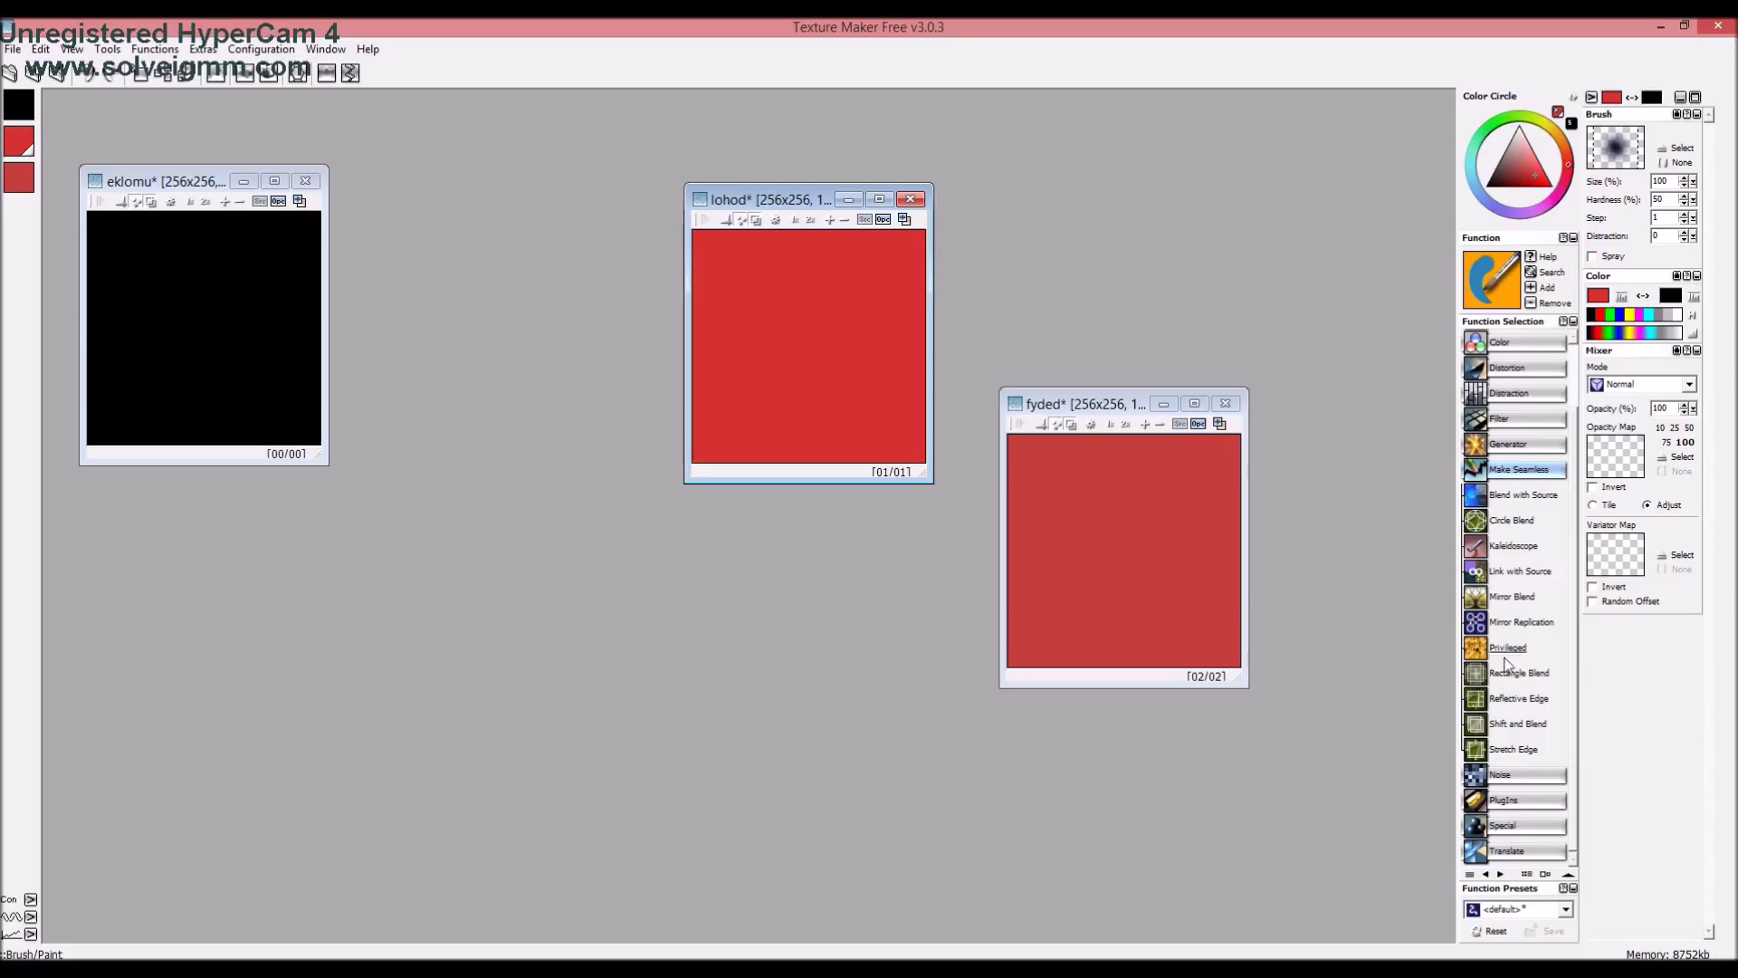
click(1517, 471)
click(1518, 523)
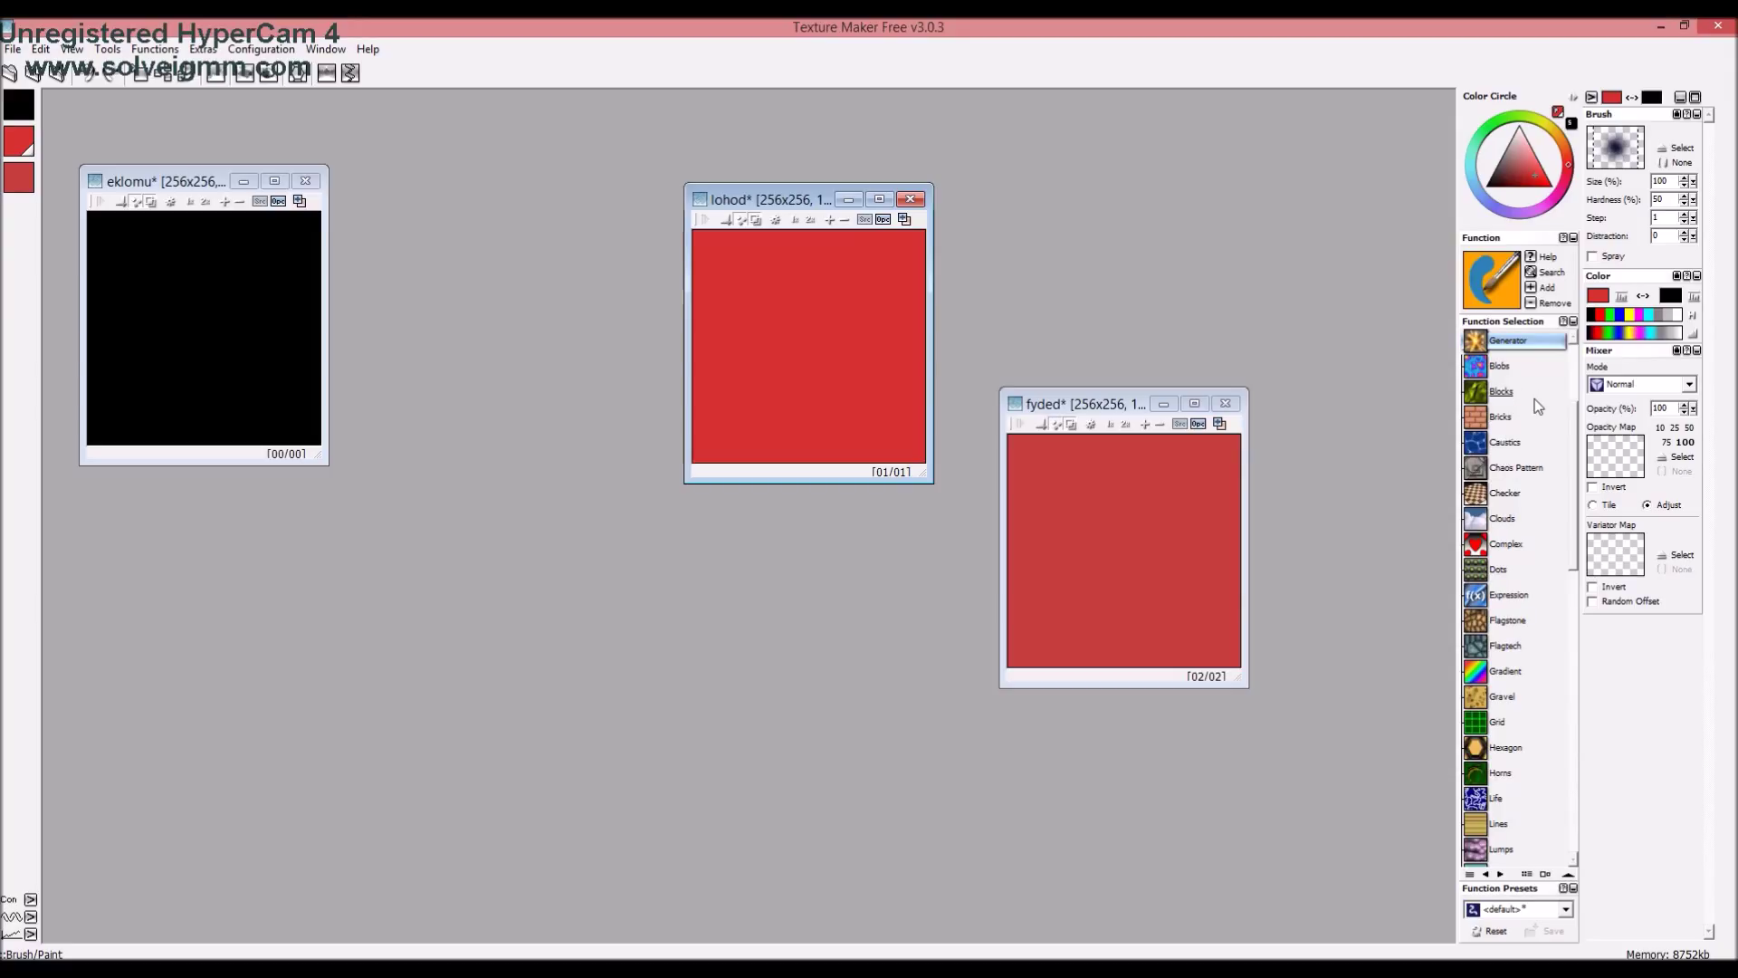
scroll(1537, 408, down, 1)
scroll(1537, 408, down, 1)
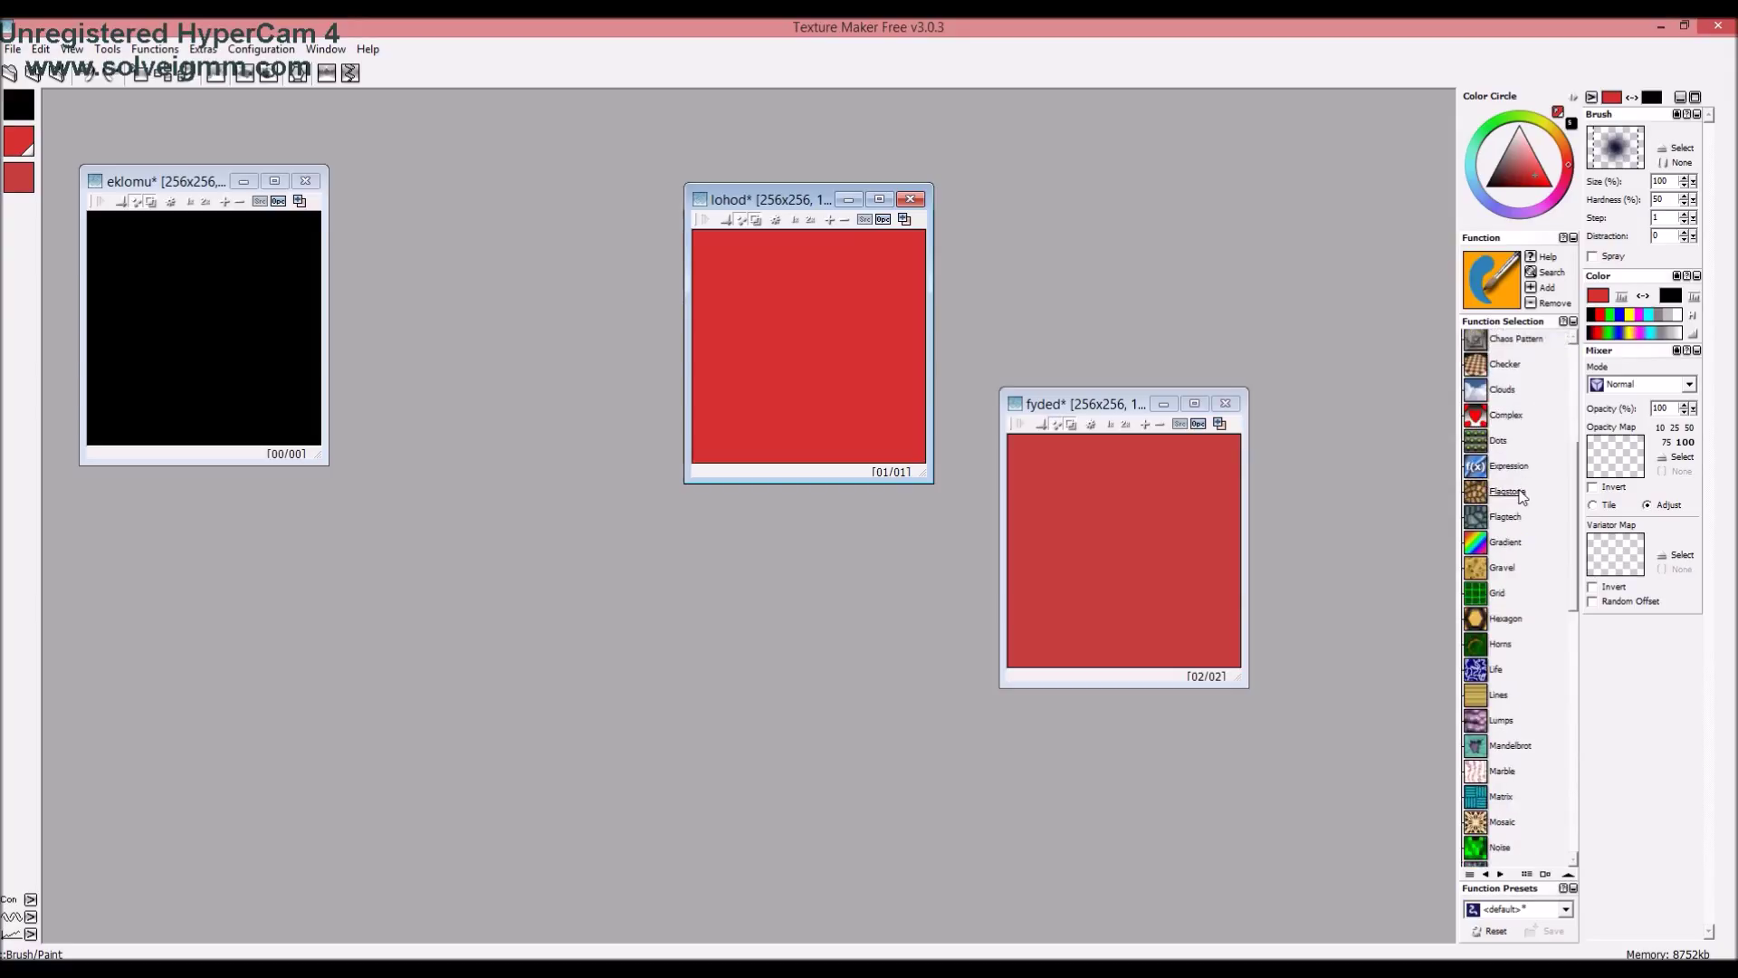
click(1521, 494)
click(1150, 523)
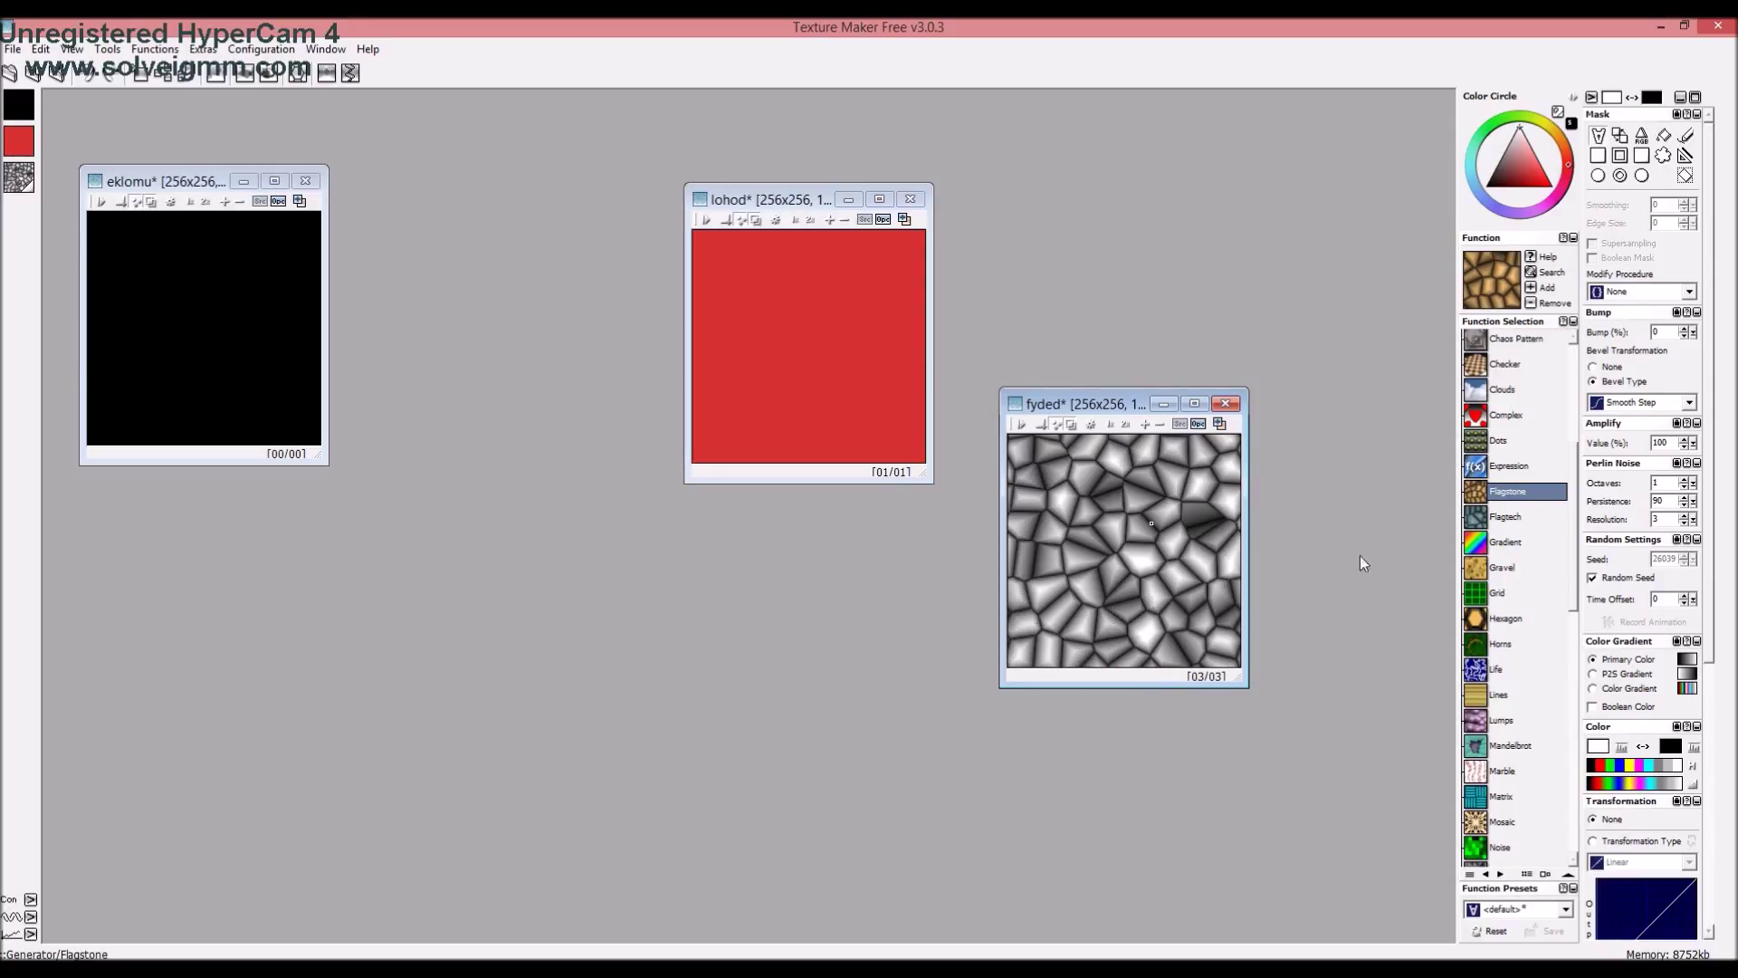
Replace the fyded texture's pattern with the Flagtech generator, followed by the Spots generator
click(1506, 517)
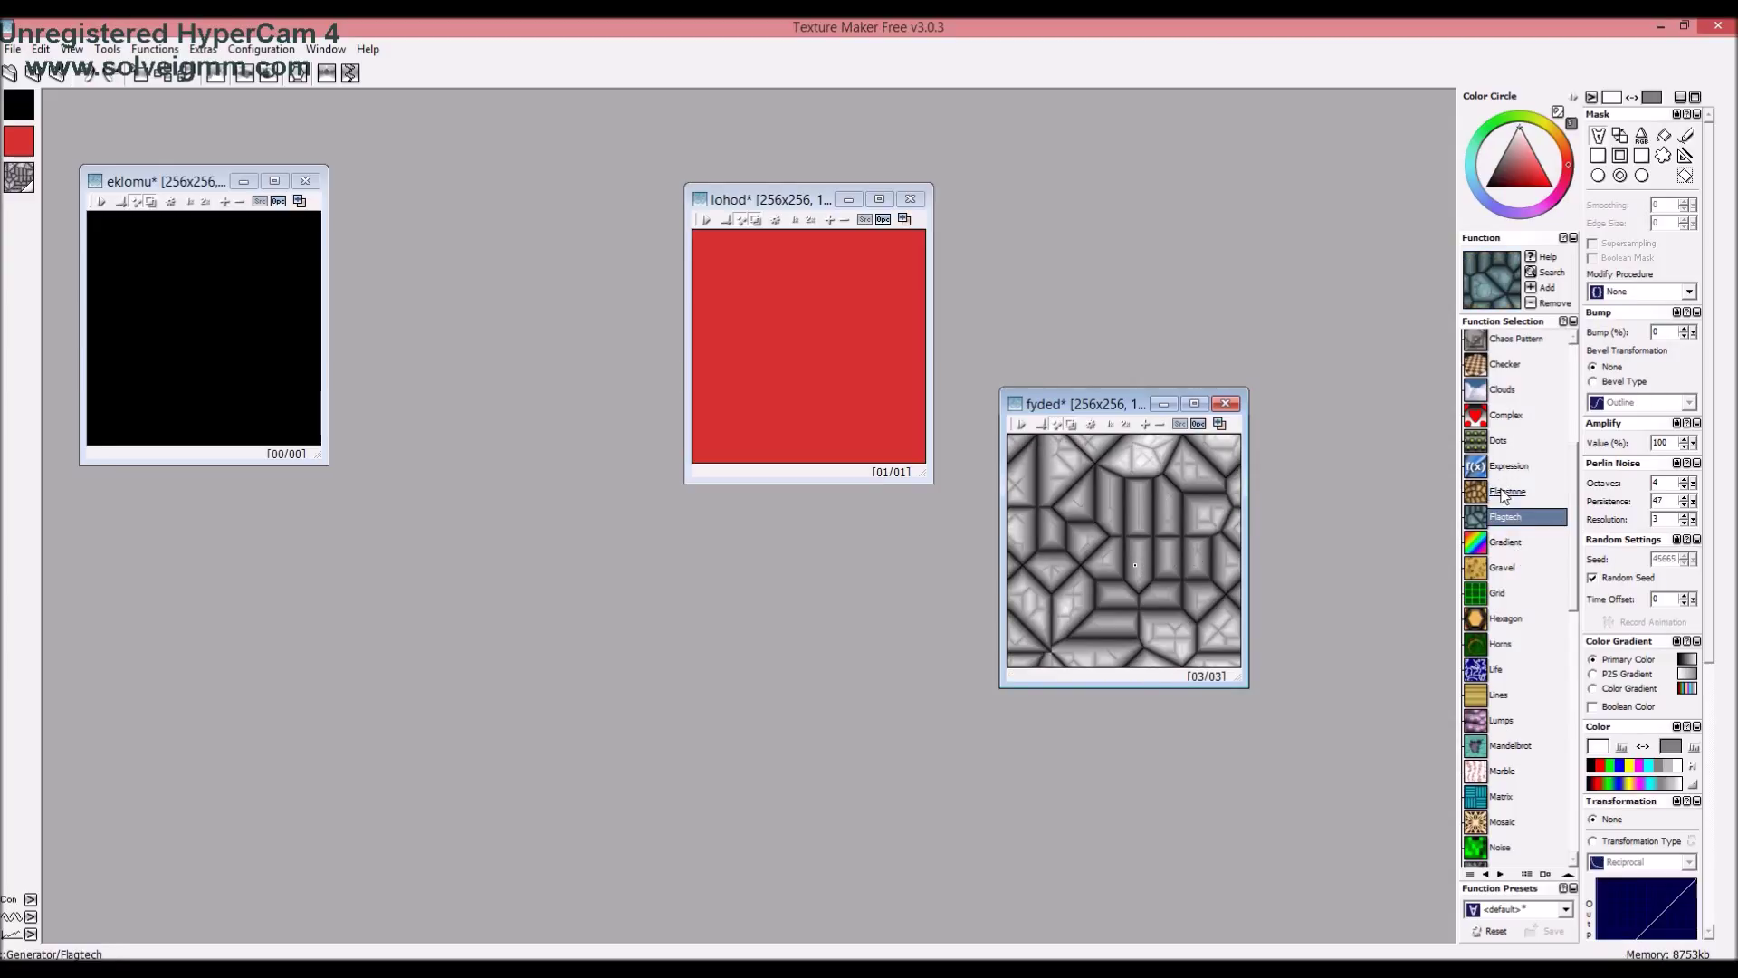
scroll(1528, 625, down, 5)
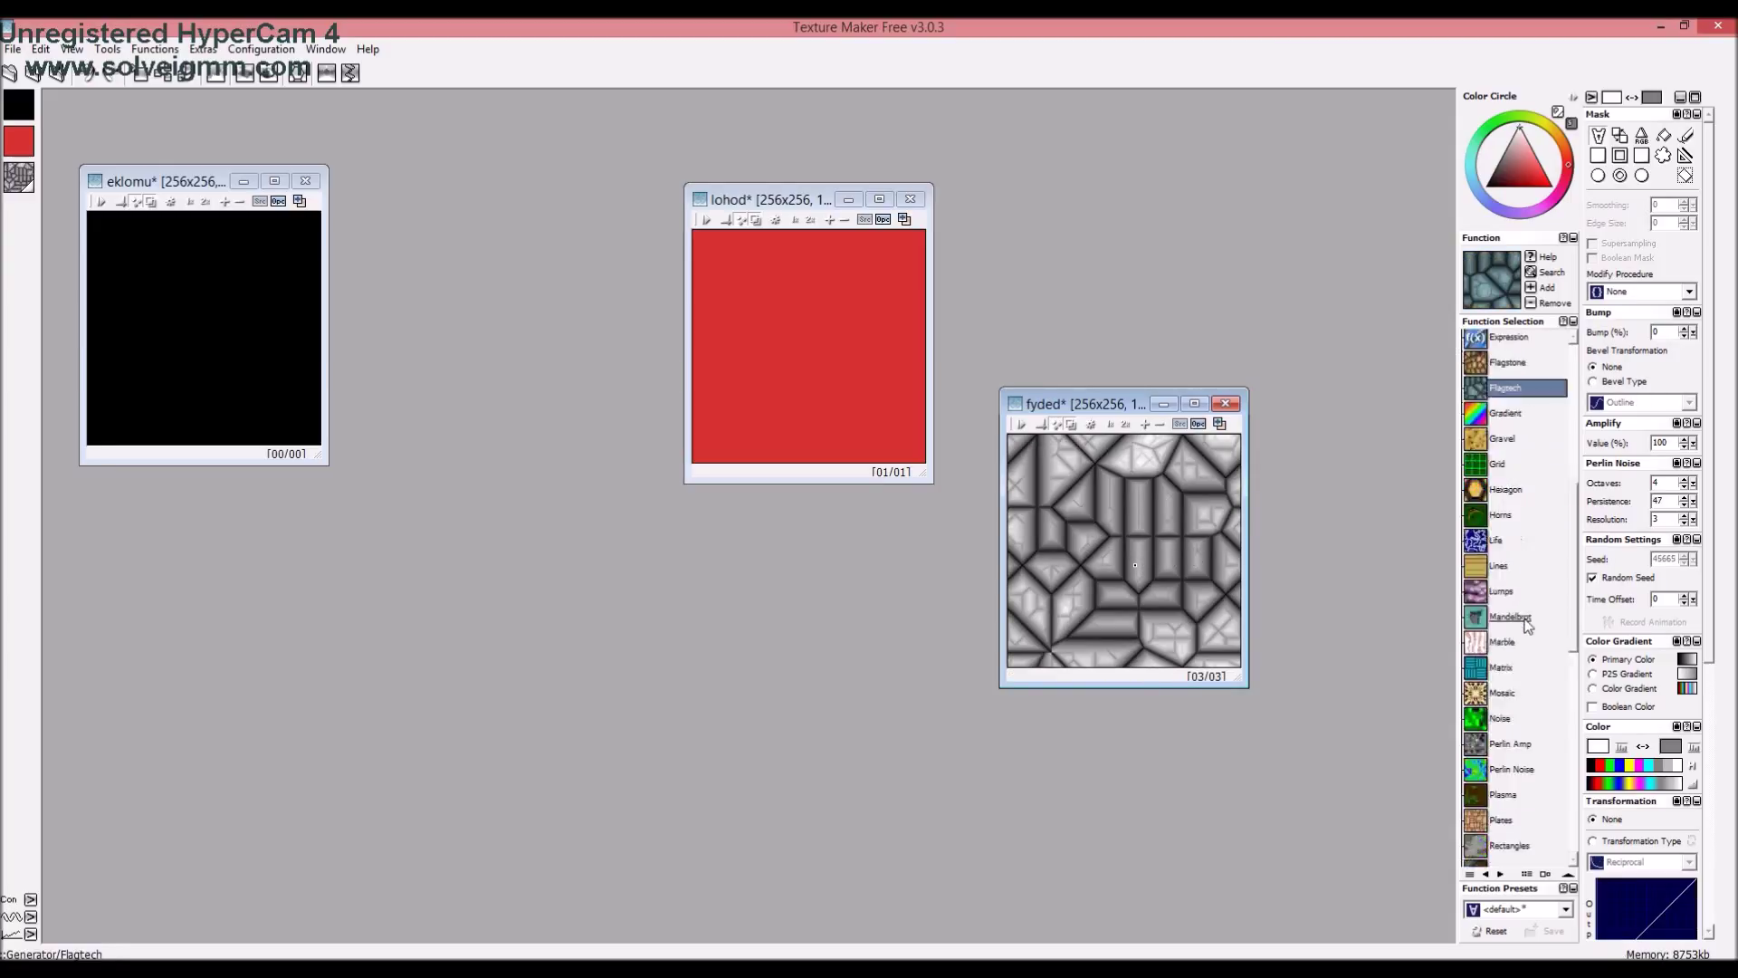
click(1498, 781)
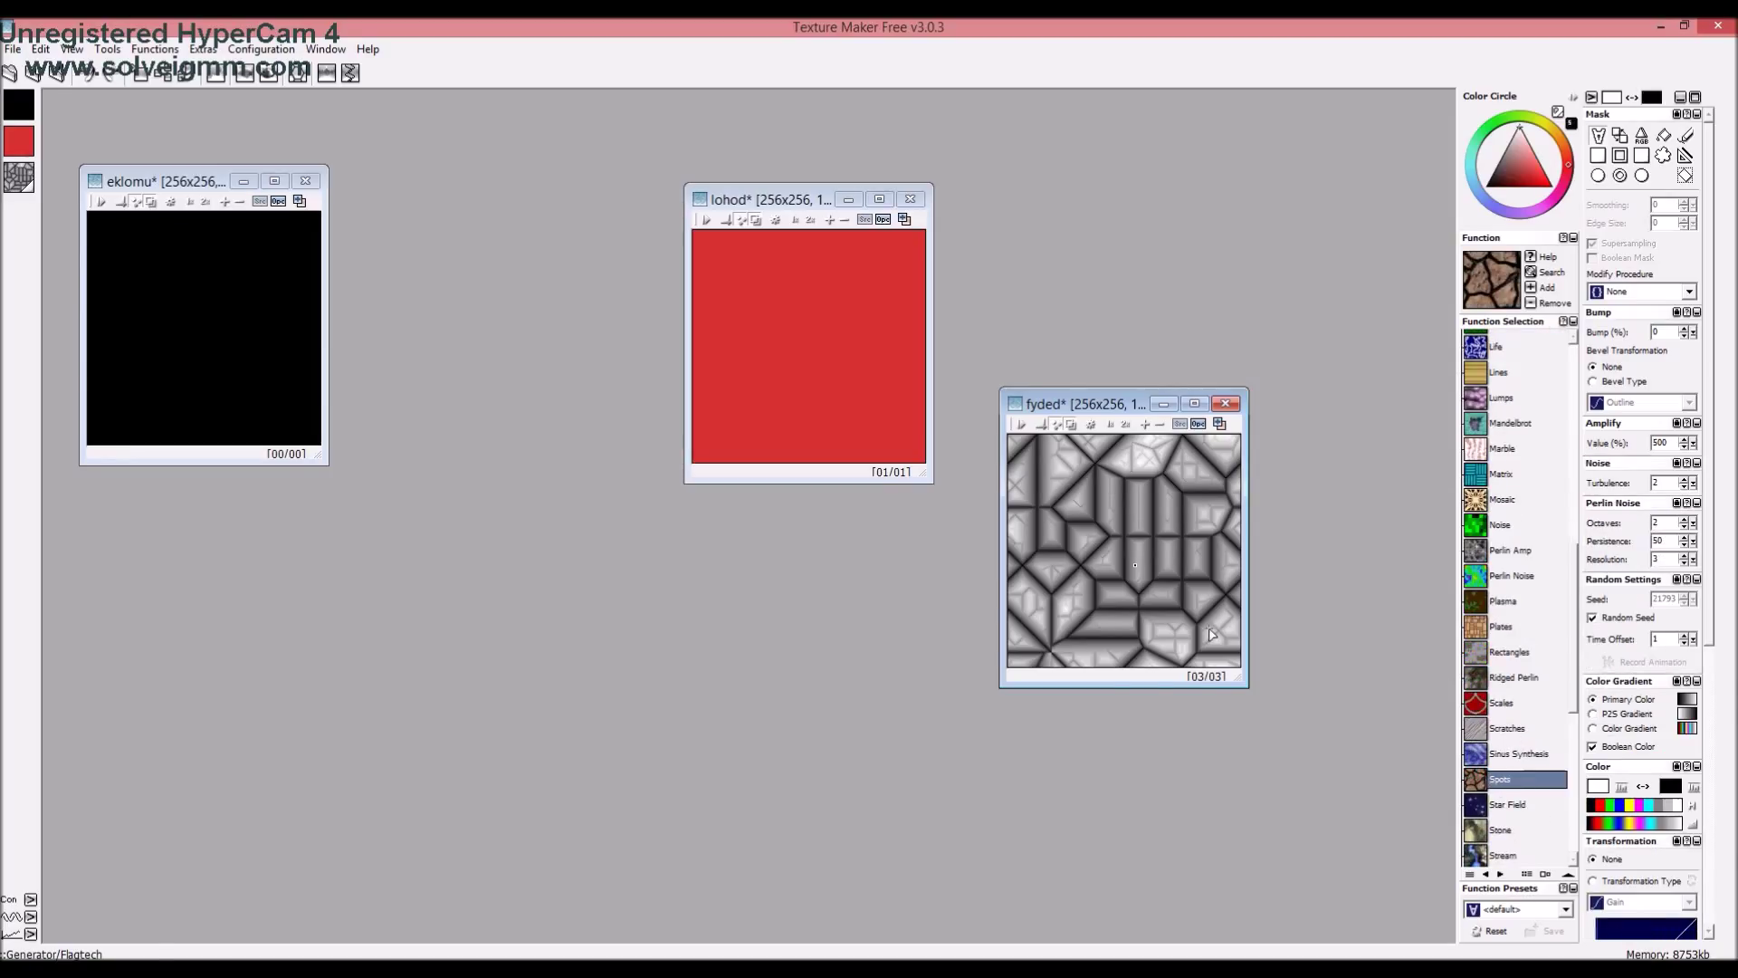
Fill the fyded texture with the Wood2 generator and replace that with the Wood generator pattern
scroll(1532, 710, down, 2)
scroll(1535, 711, down, 5)
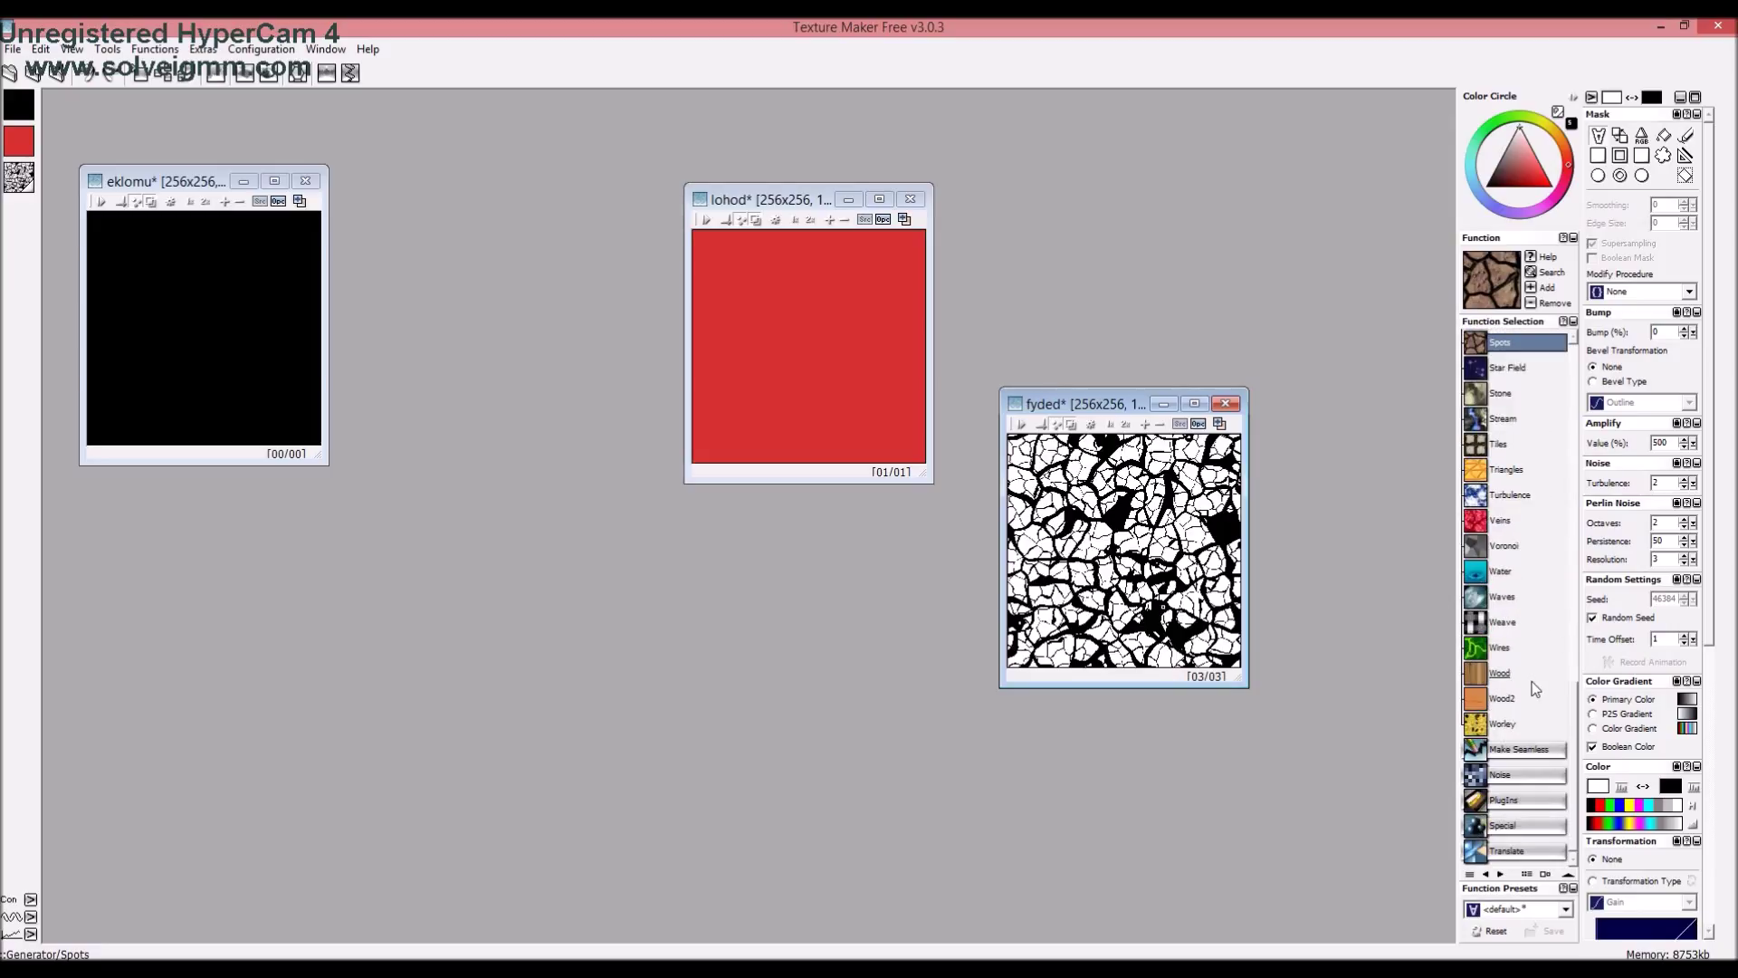
click(1480, 702)
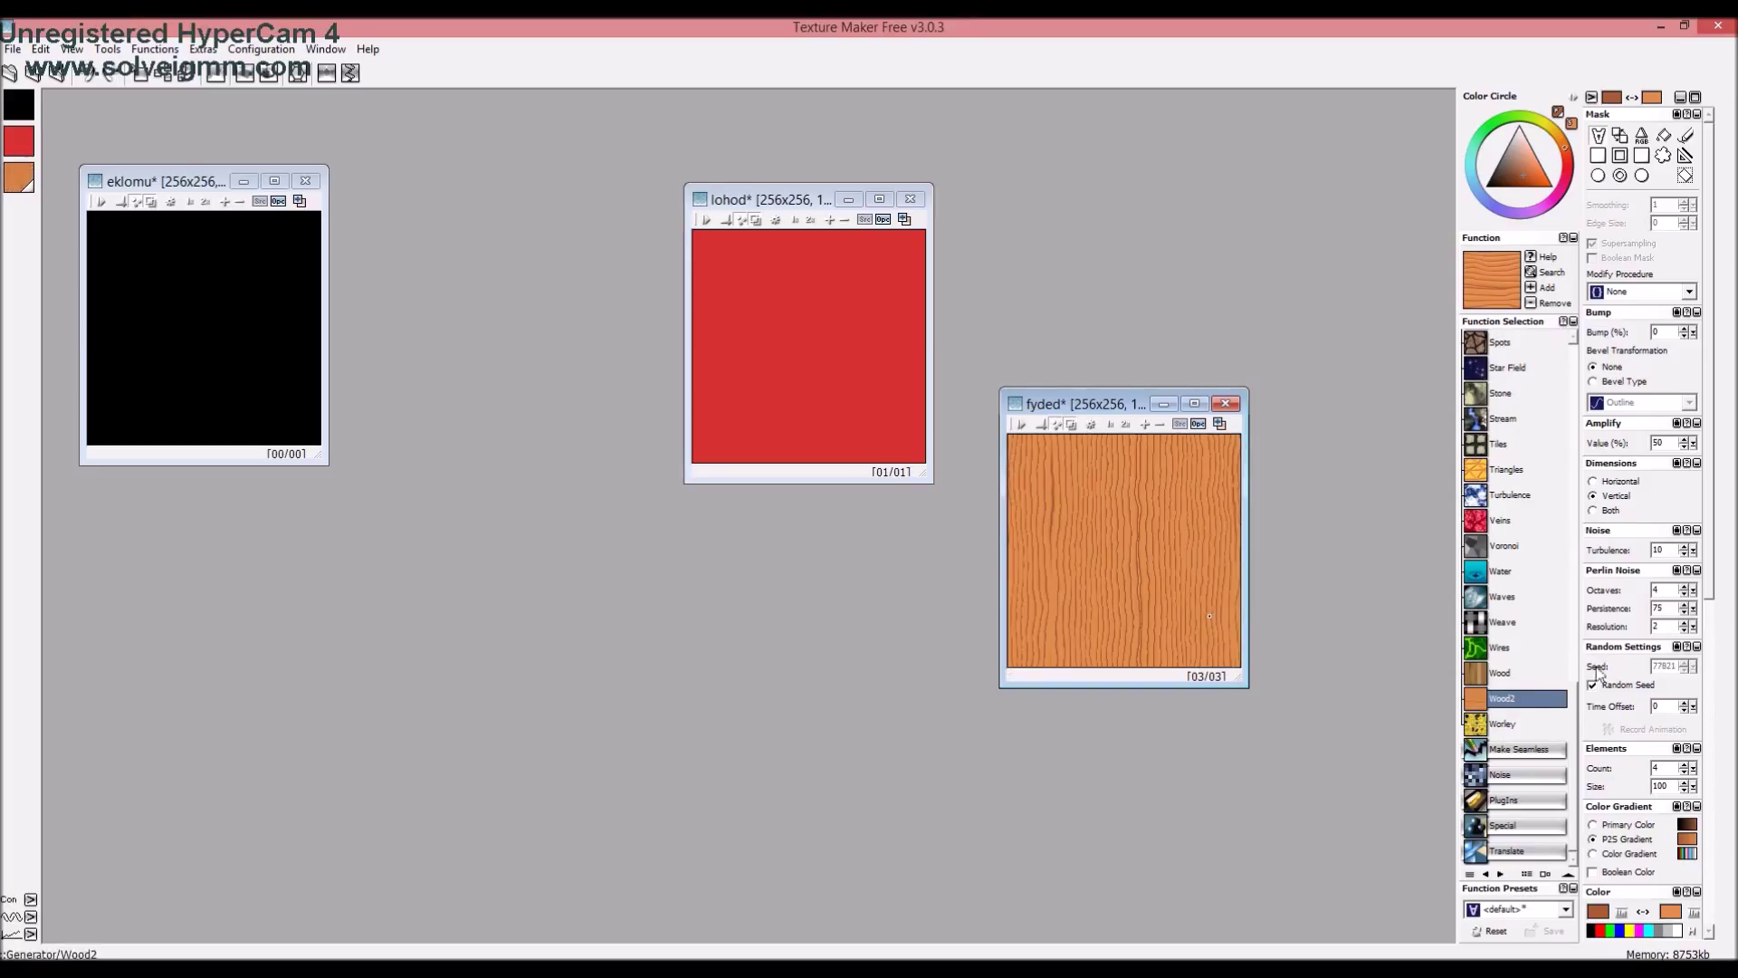
click(1521, 674)
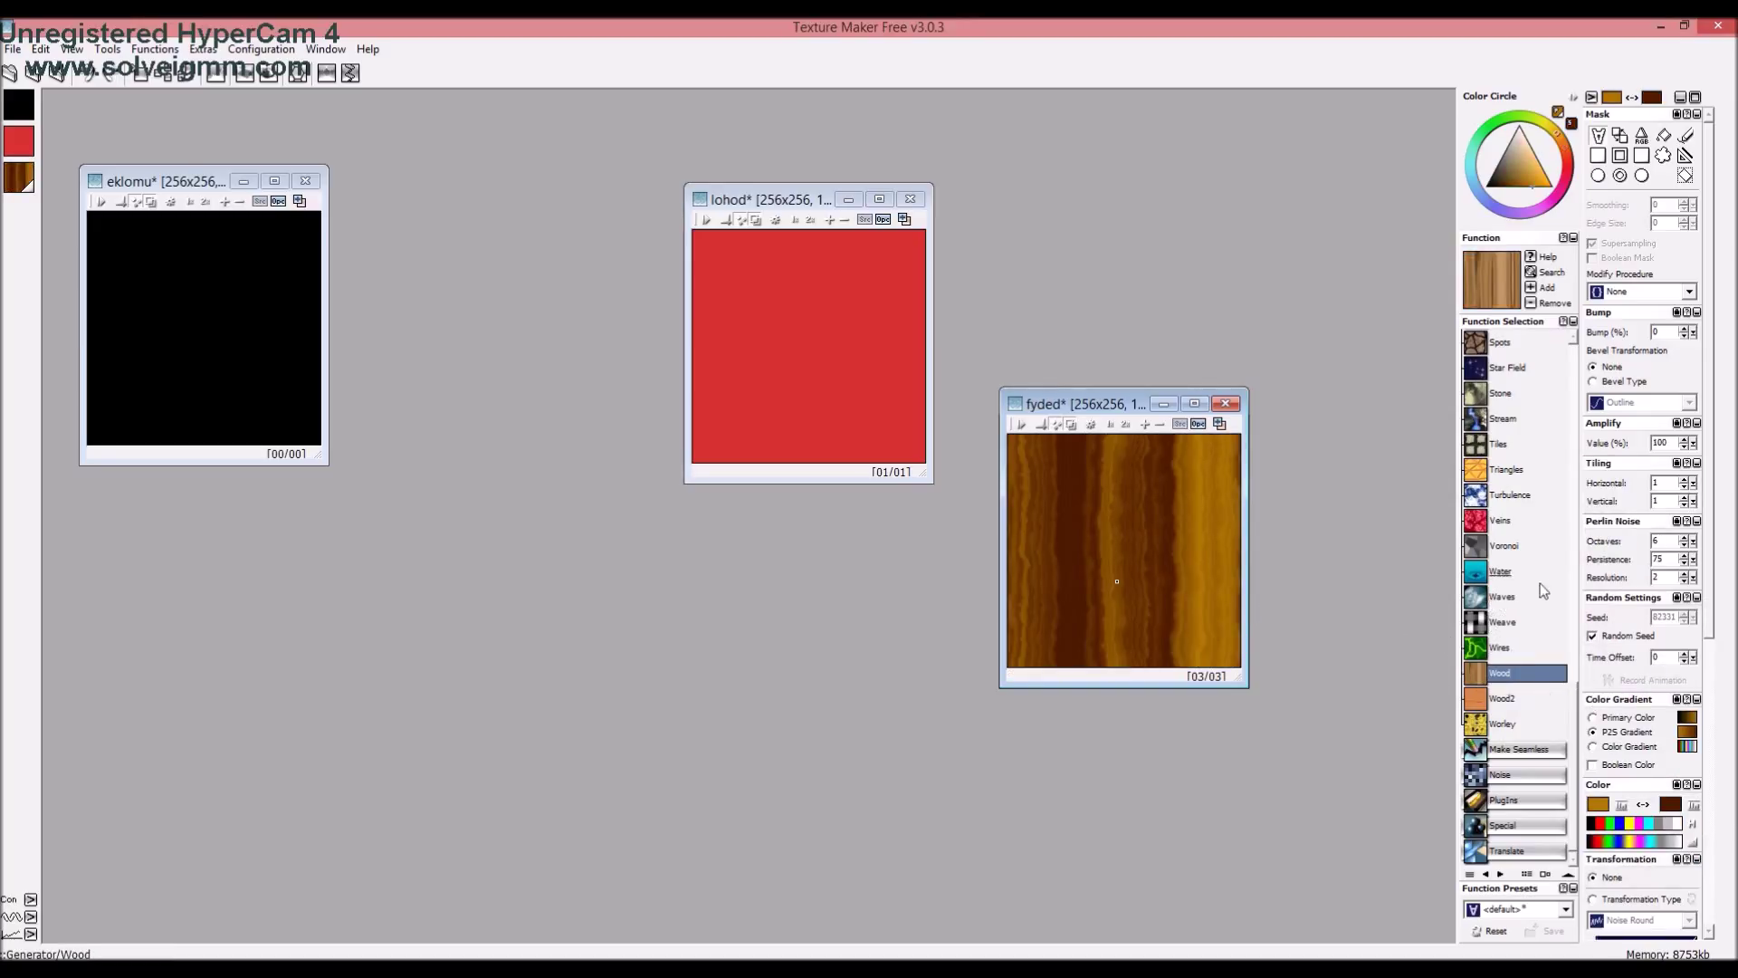
Fill the fyded texture with the Water generator pattern and replace that with the Tiles generator pattern
click(1496, 573)
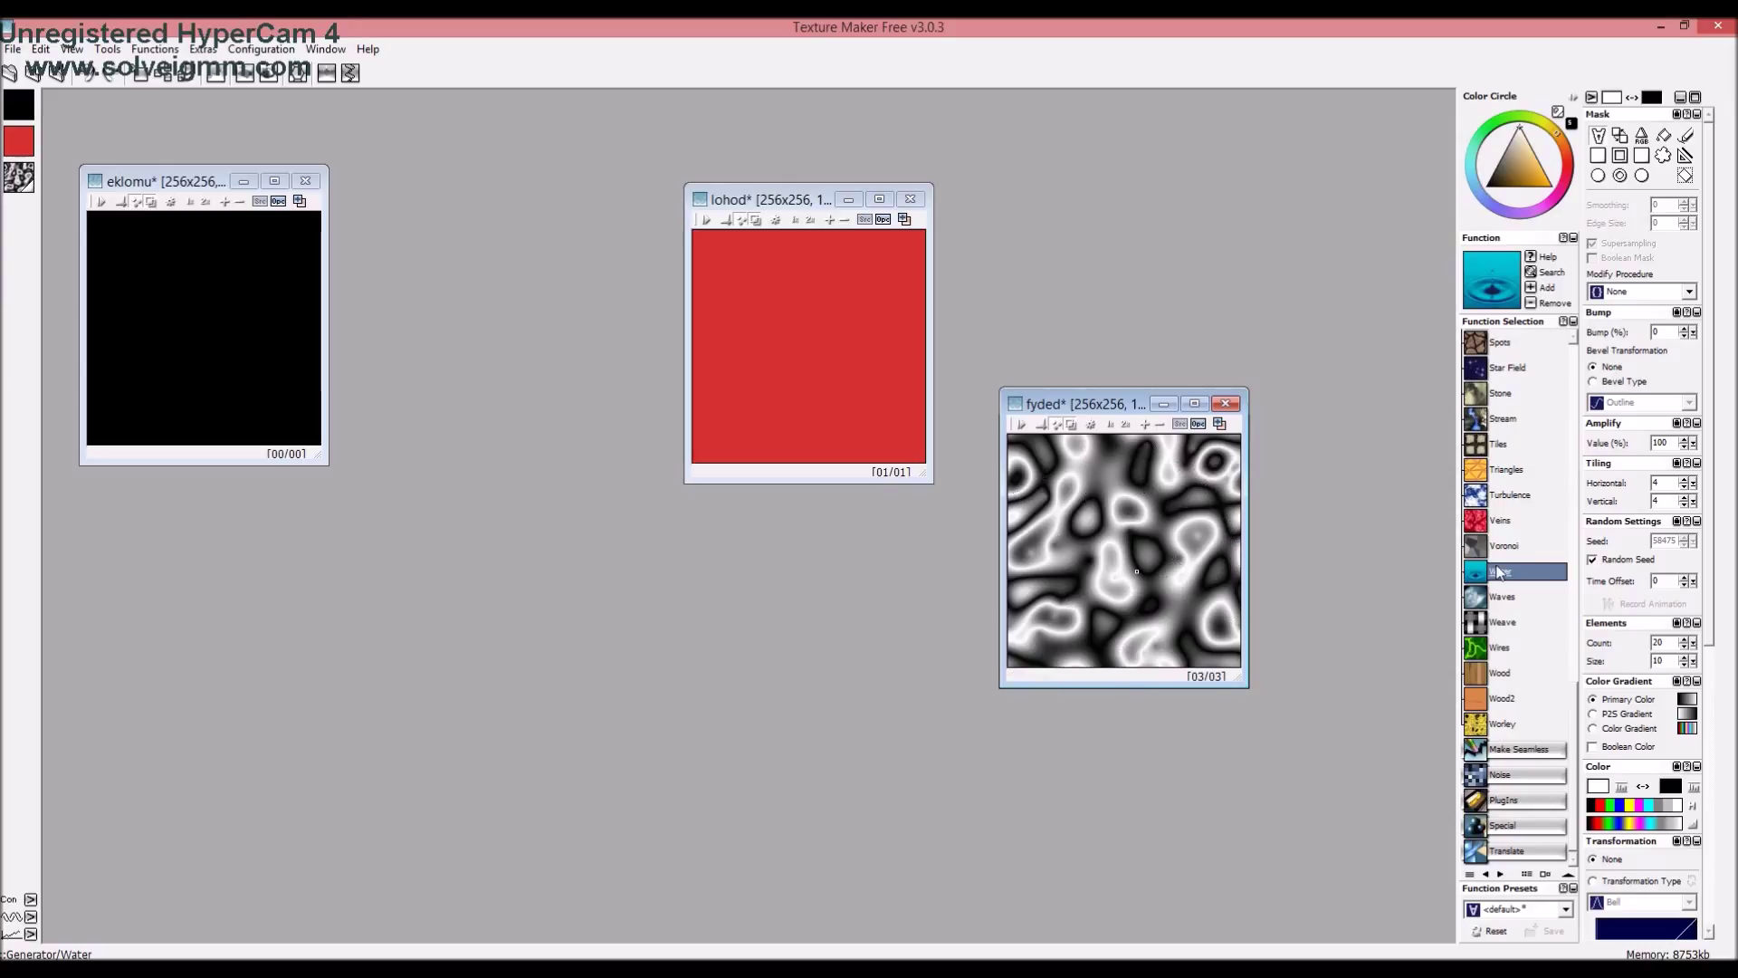
scroll(1539, 571, up, 1)
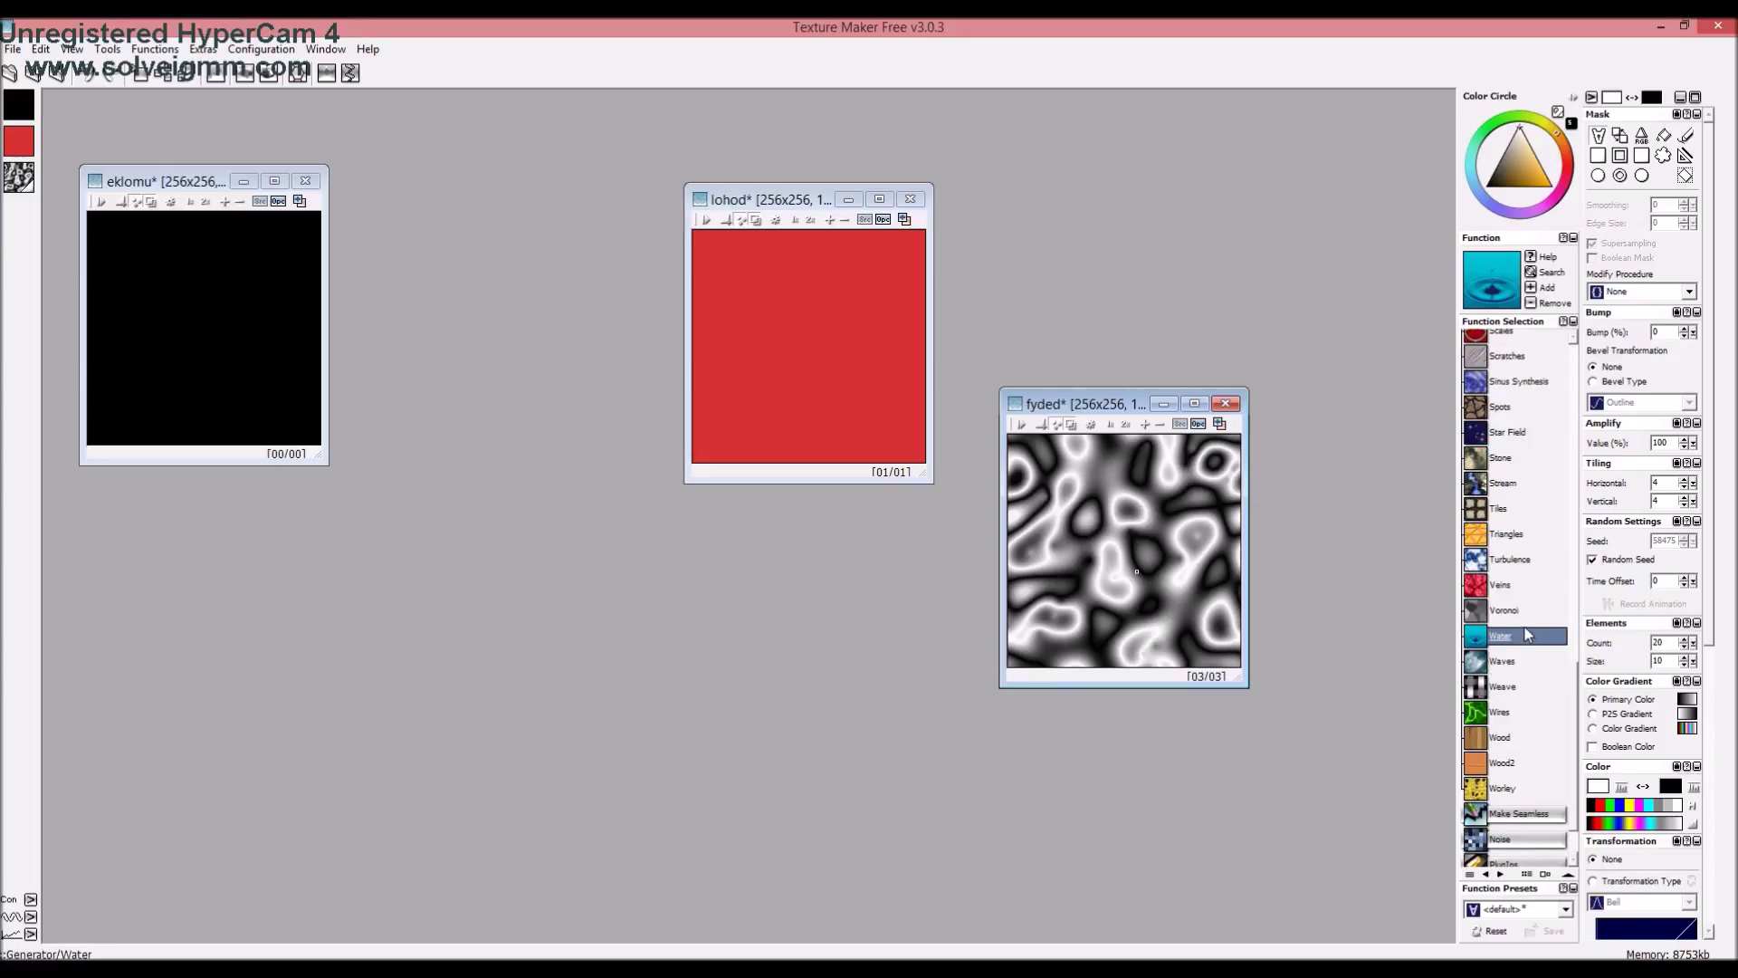
scroll(1525, 629, up, 1)
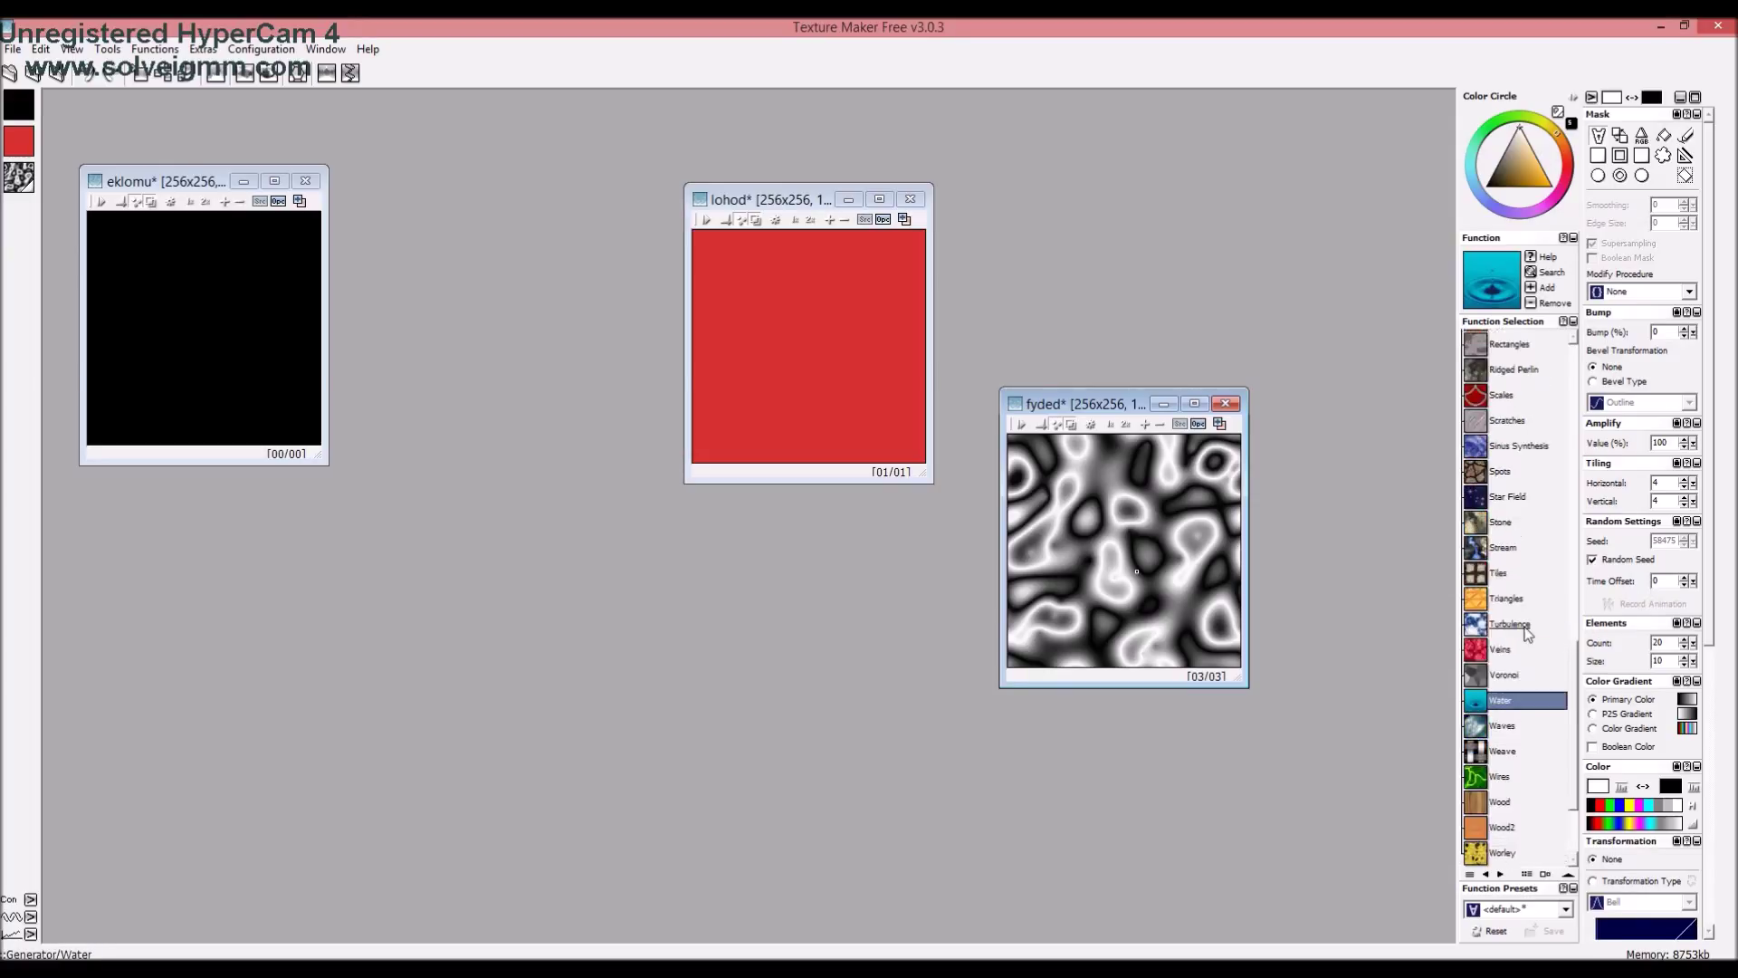
scroll(1528, 633, up, 1)
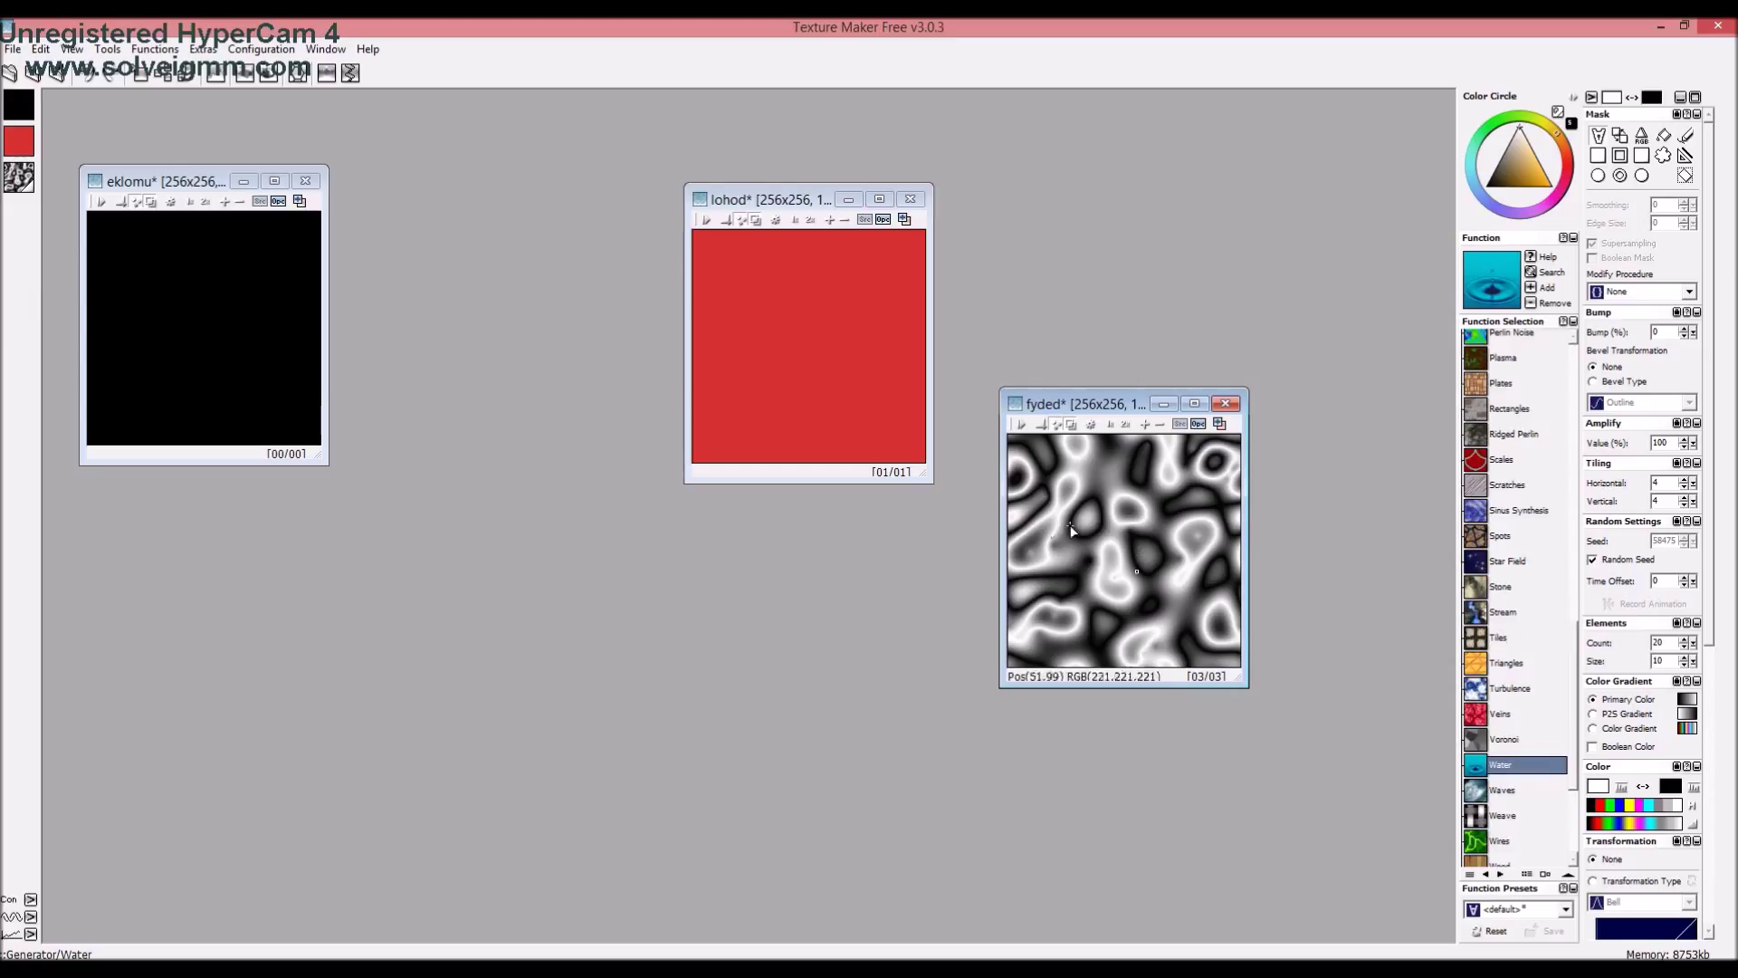
click(1503, 640)
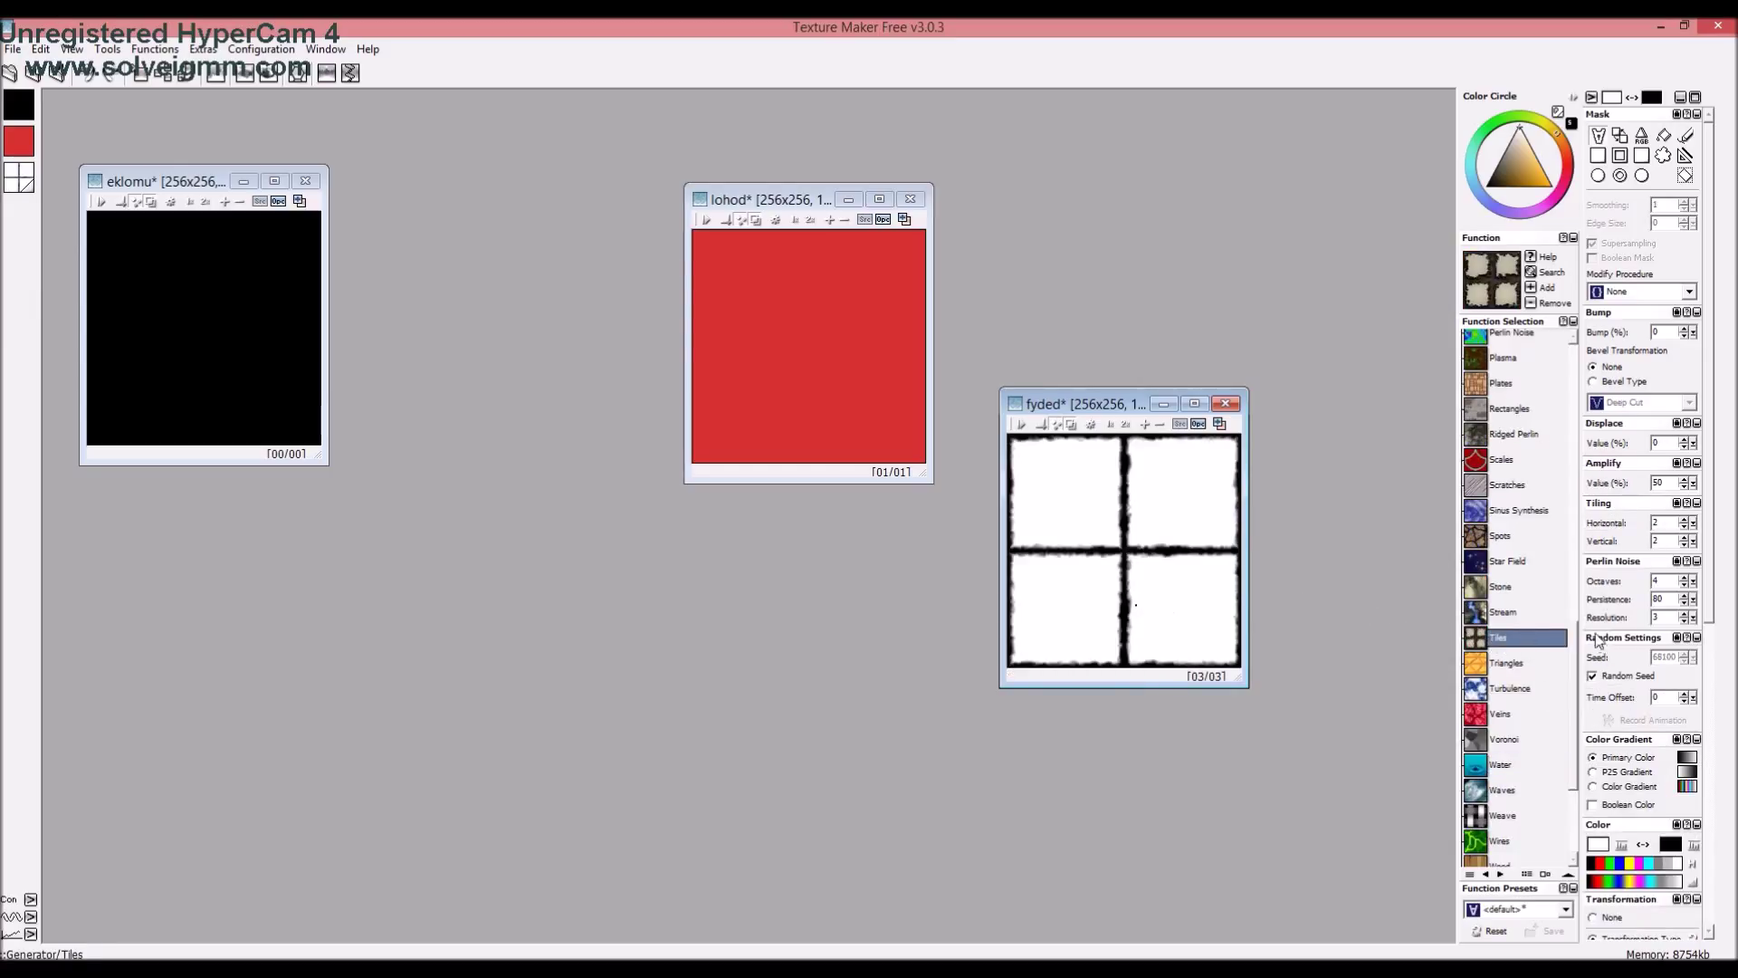
Replace the fyded texture's pattern with the Stream generator, followed by the Stone generator
click(1525, 613)
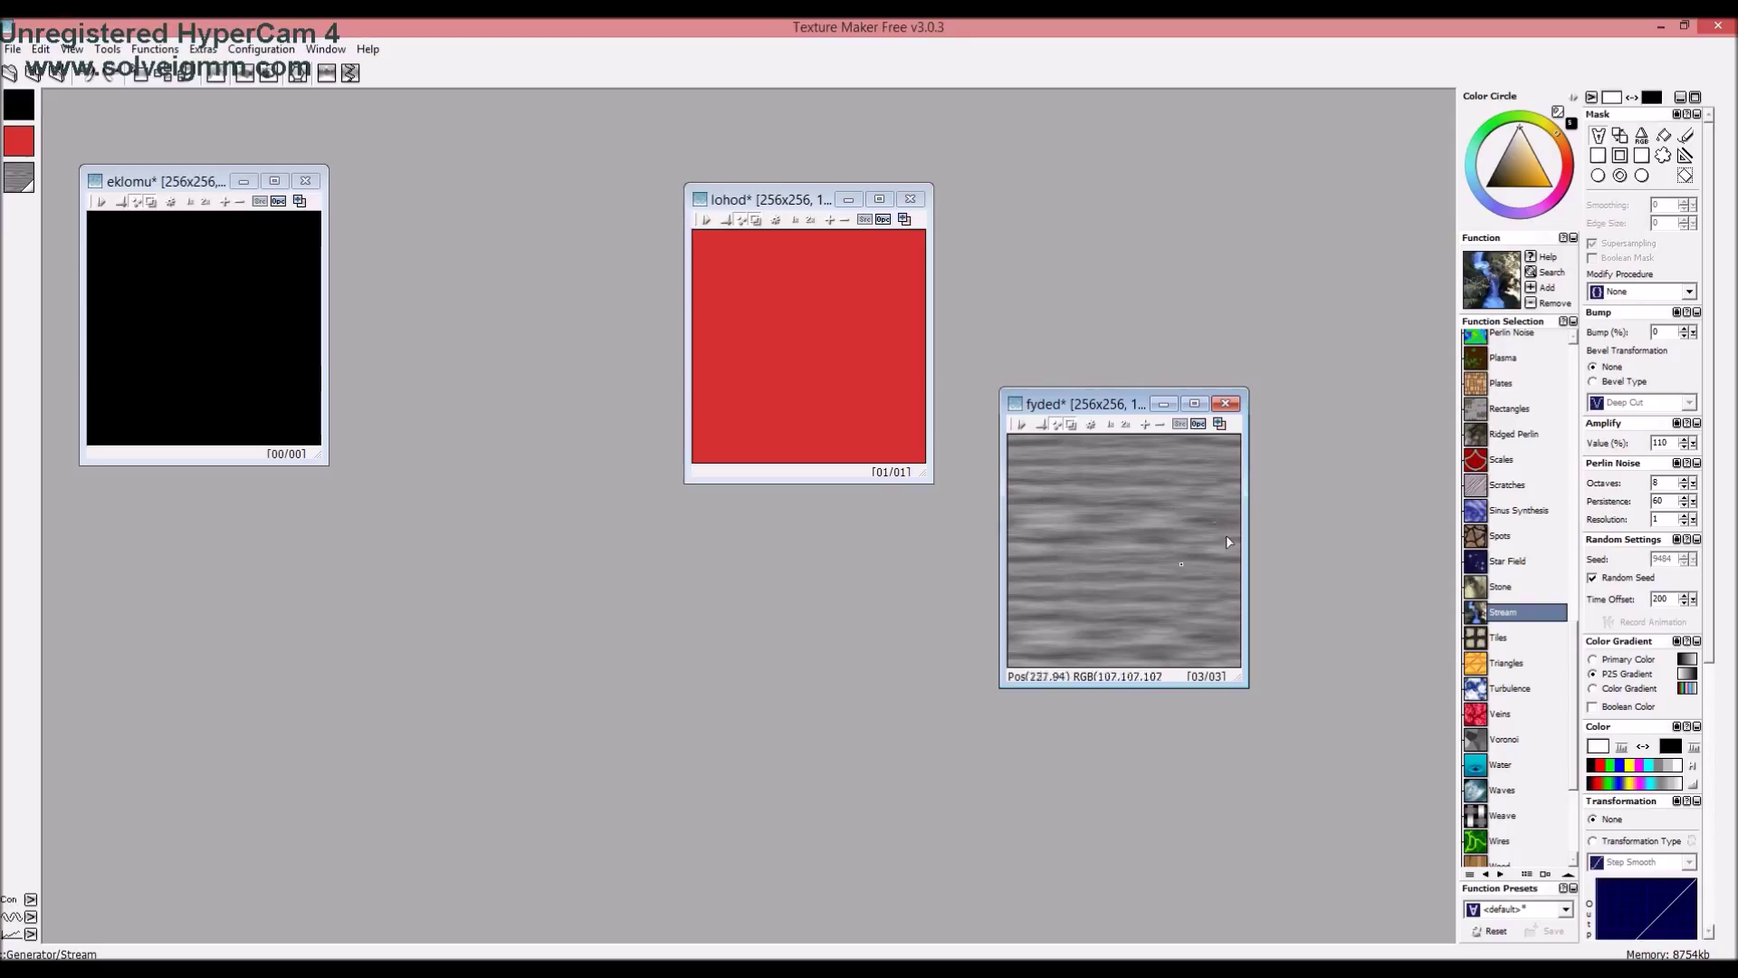
click(1505, 589)
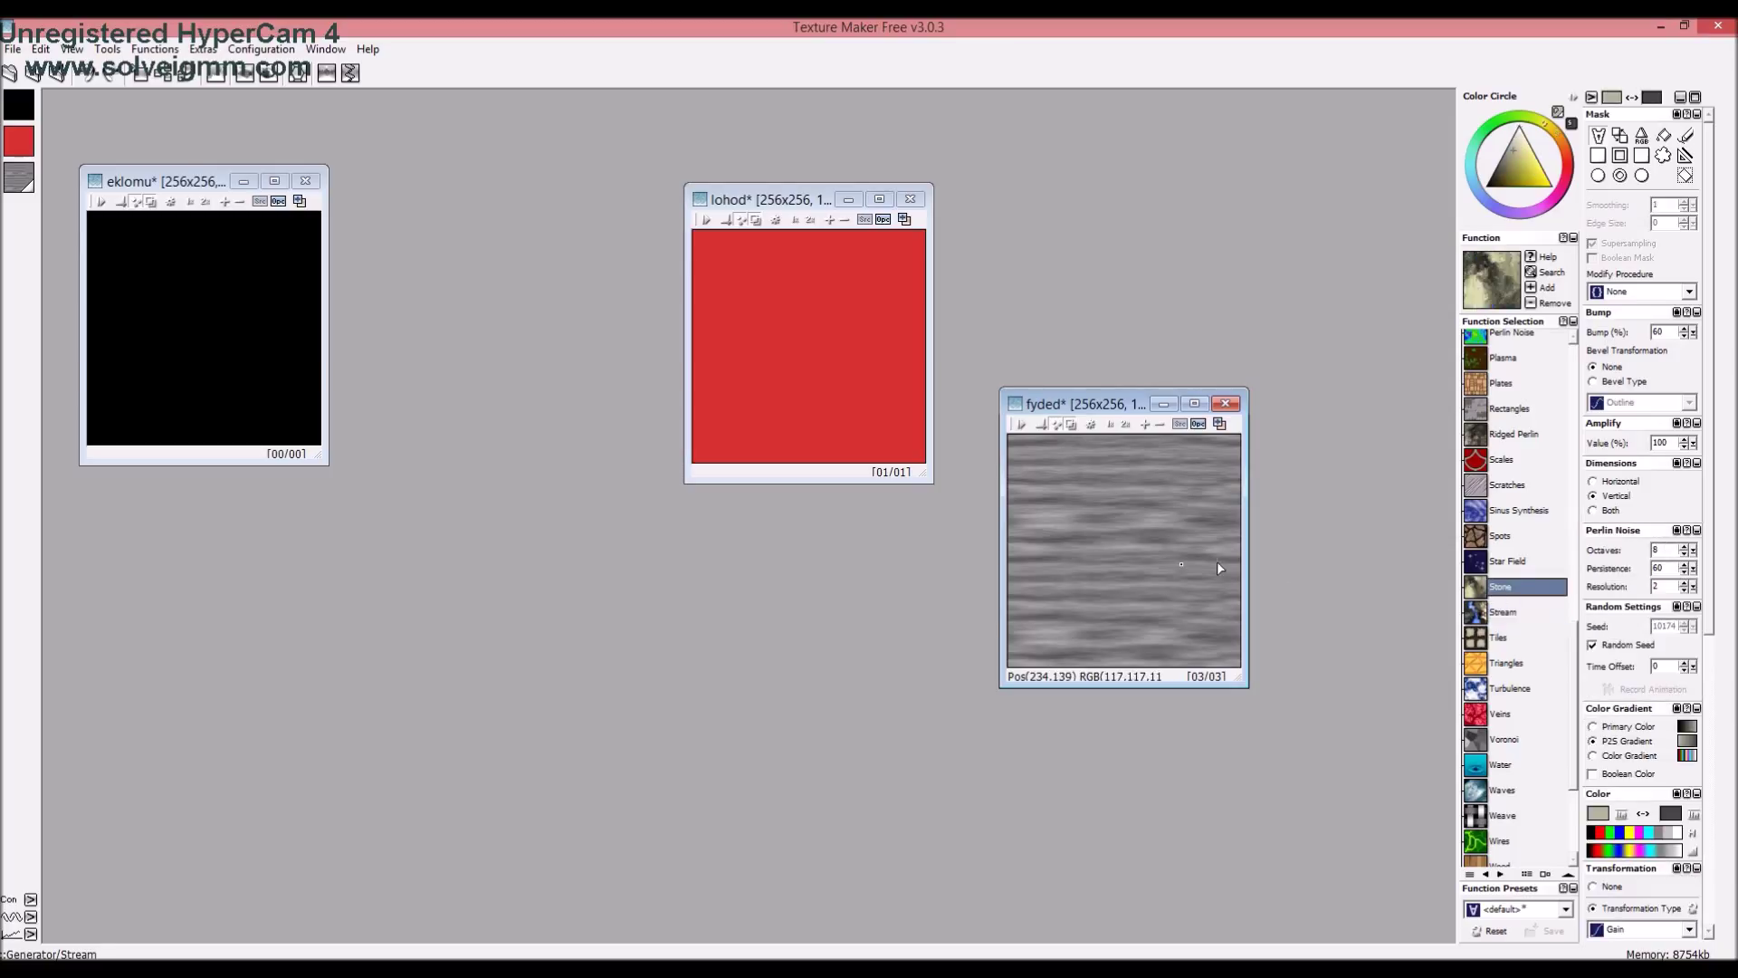
click(1146, 566)
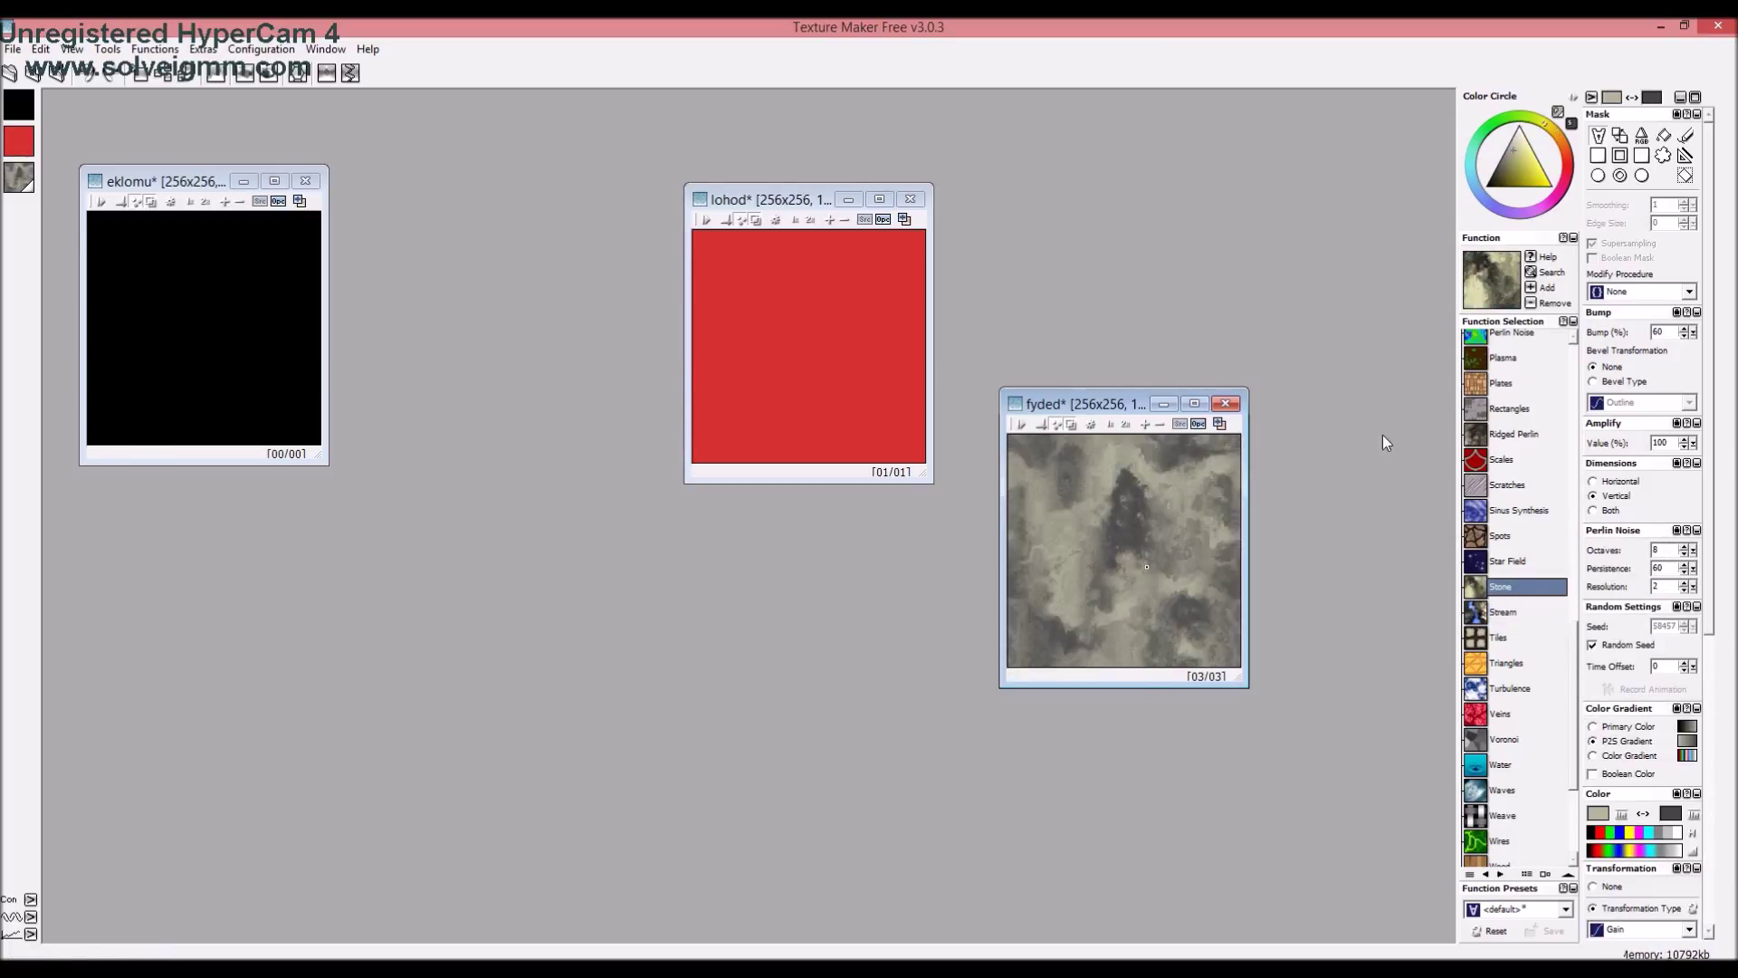
Regenerate the Stream pattern on the fyded texture and replace it with the Scratches generator pattern
click(1513, 614)
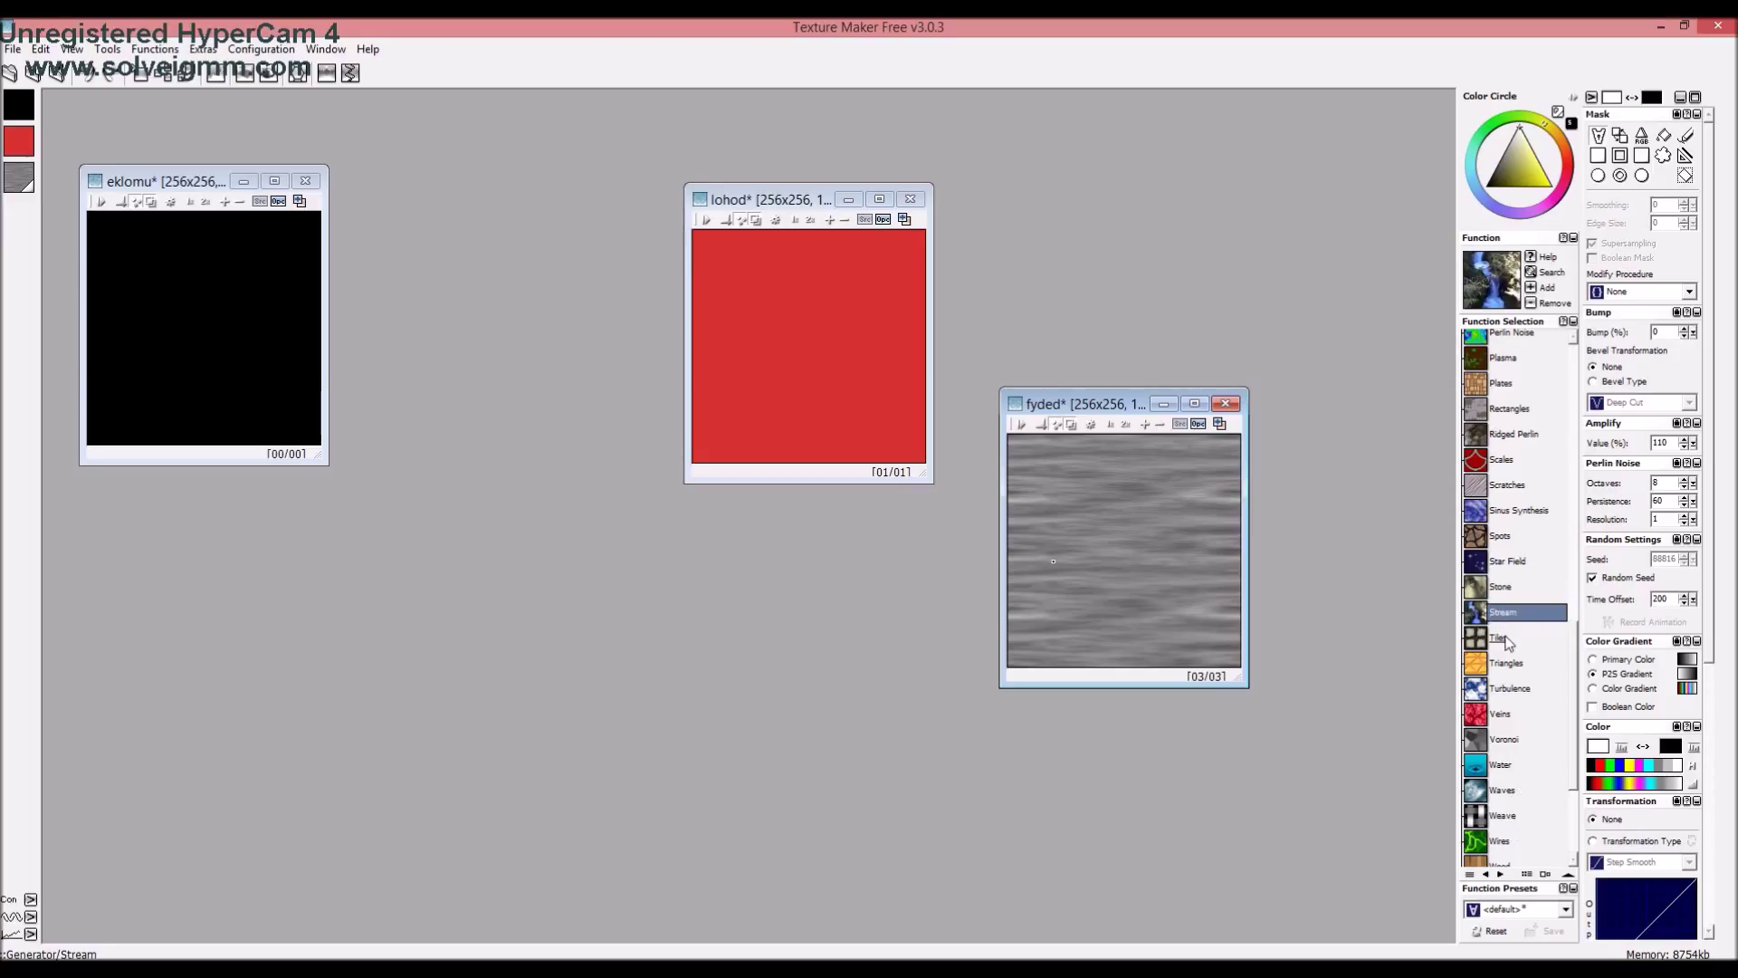
click(1099, 576)
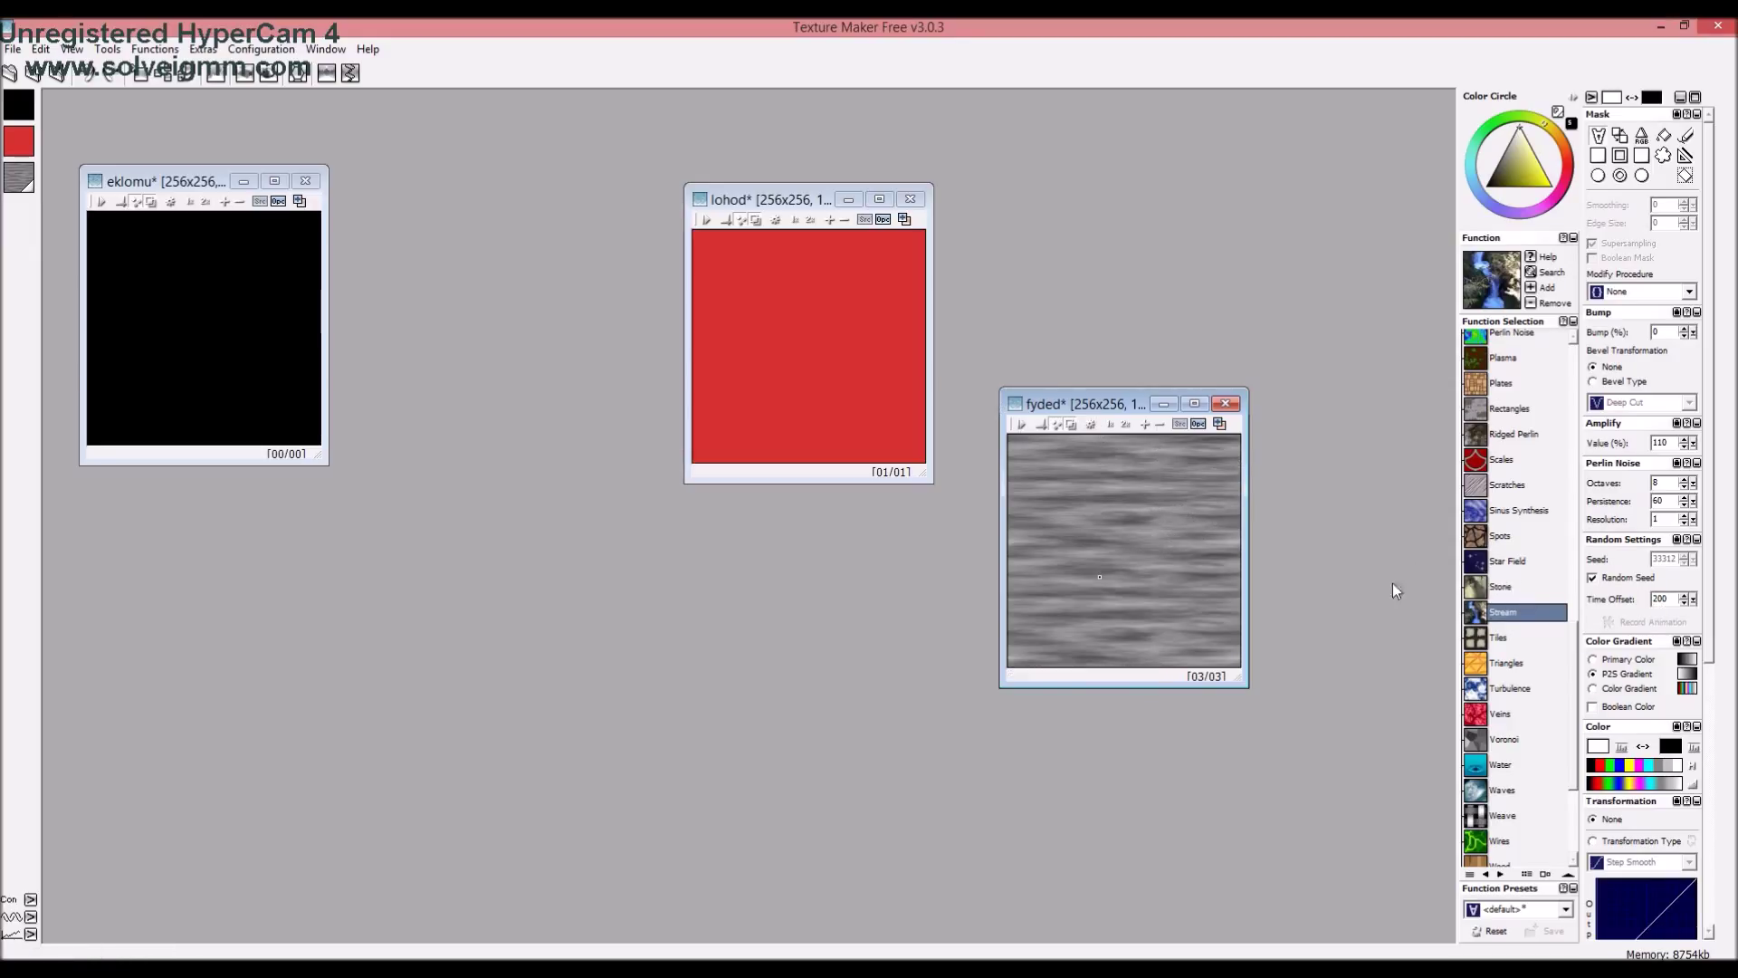
click(1507, 485)
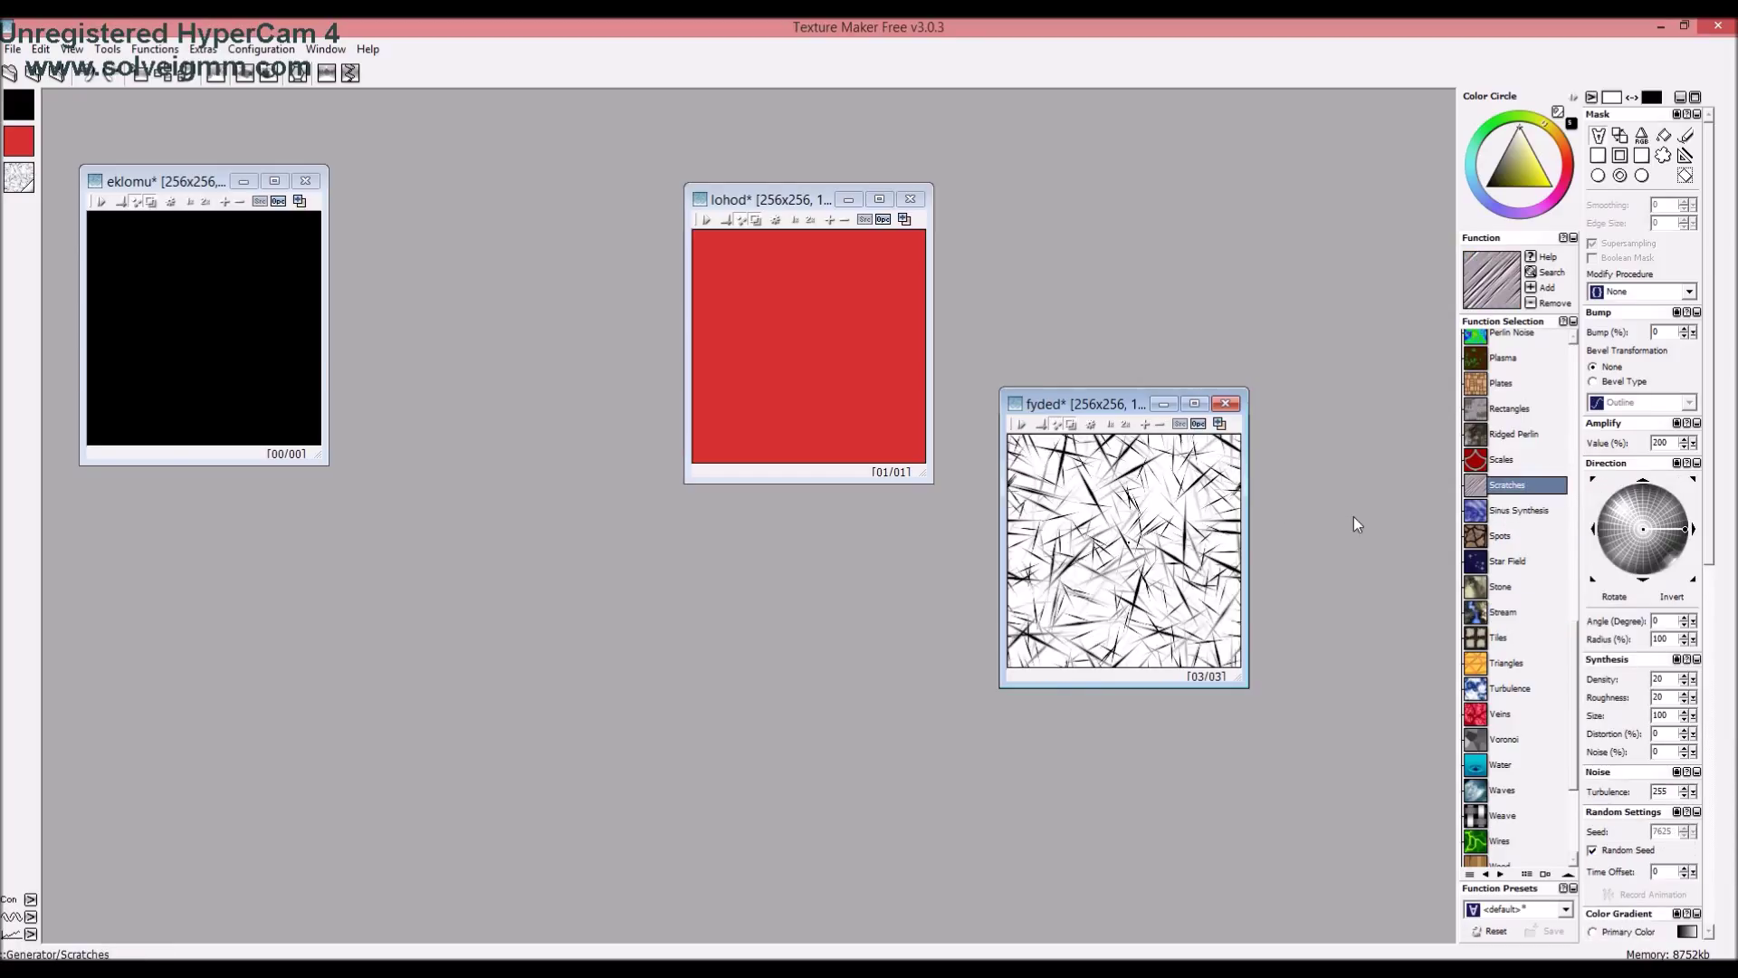
Fill the fyded texture with the Noise generator pattern
scroll(1528, 521, up, 2)
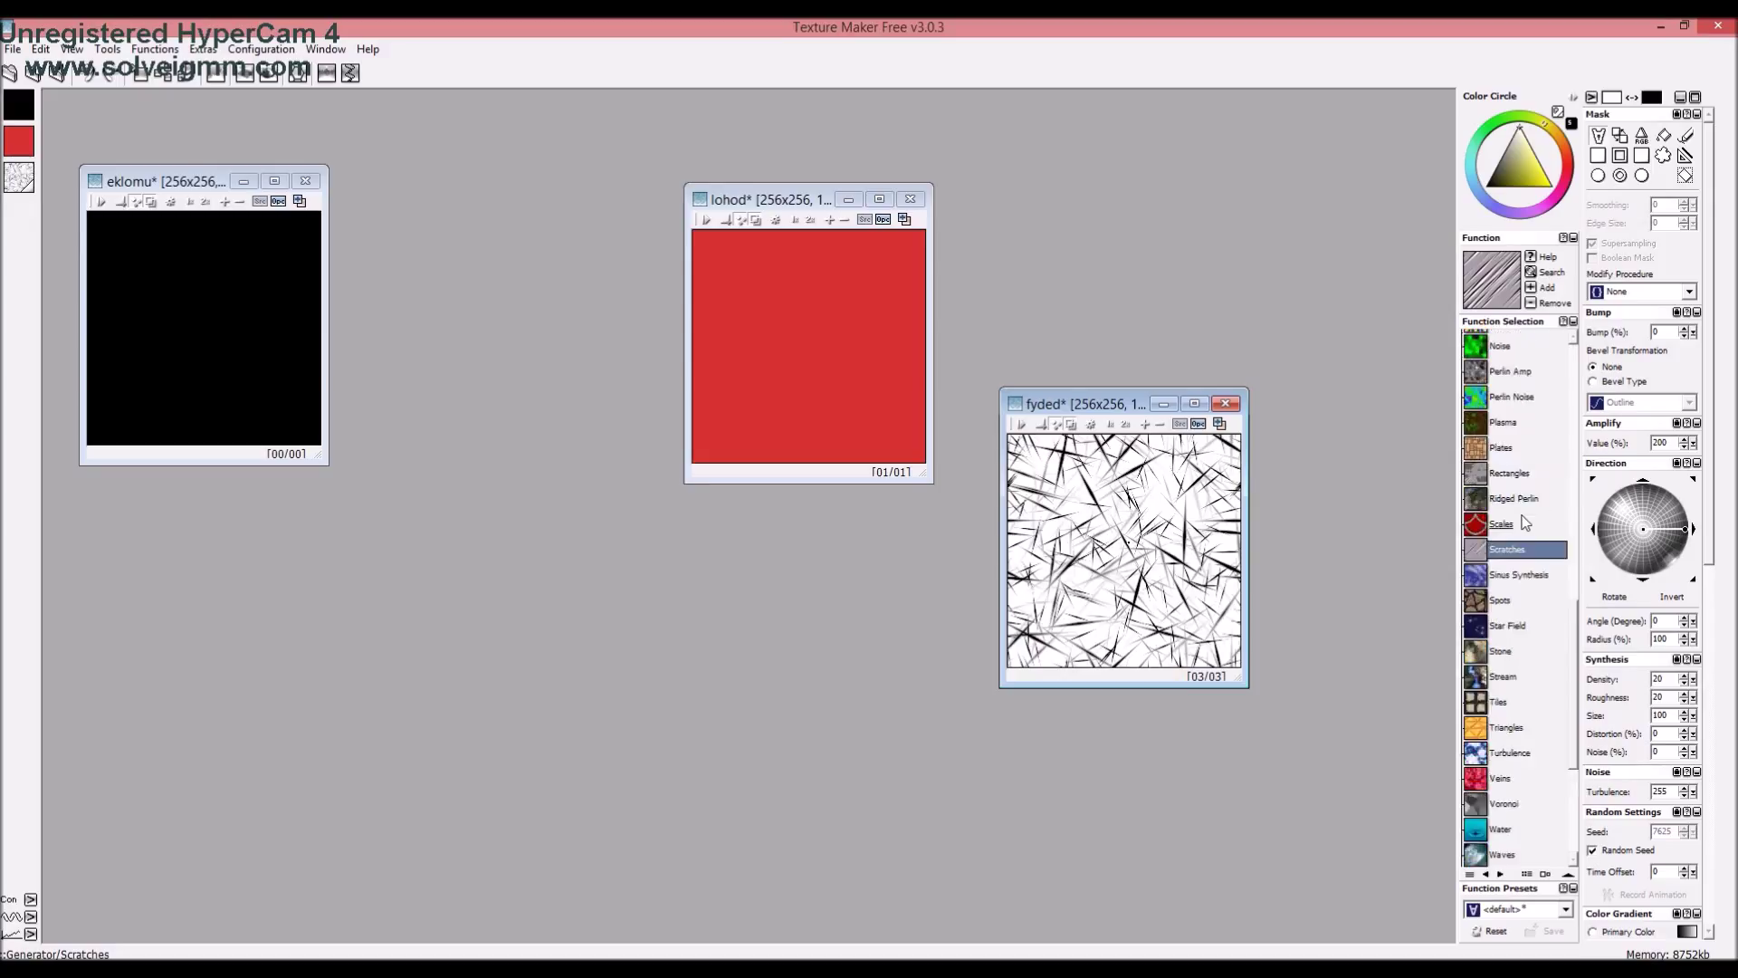
scroll(1524, 525, up, 2)
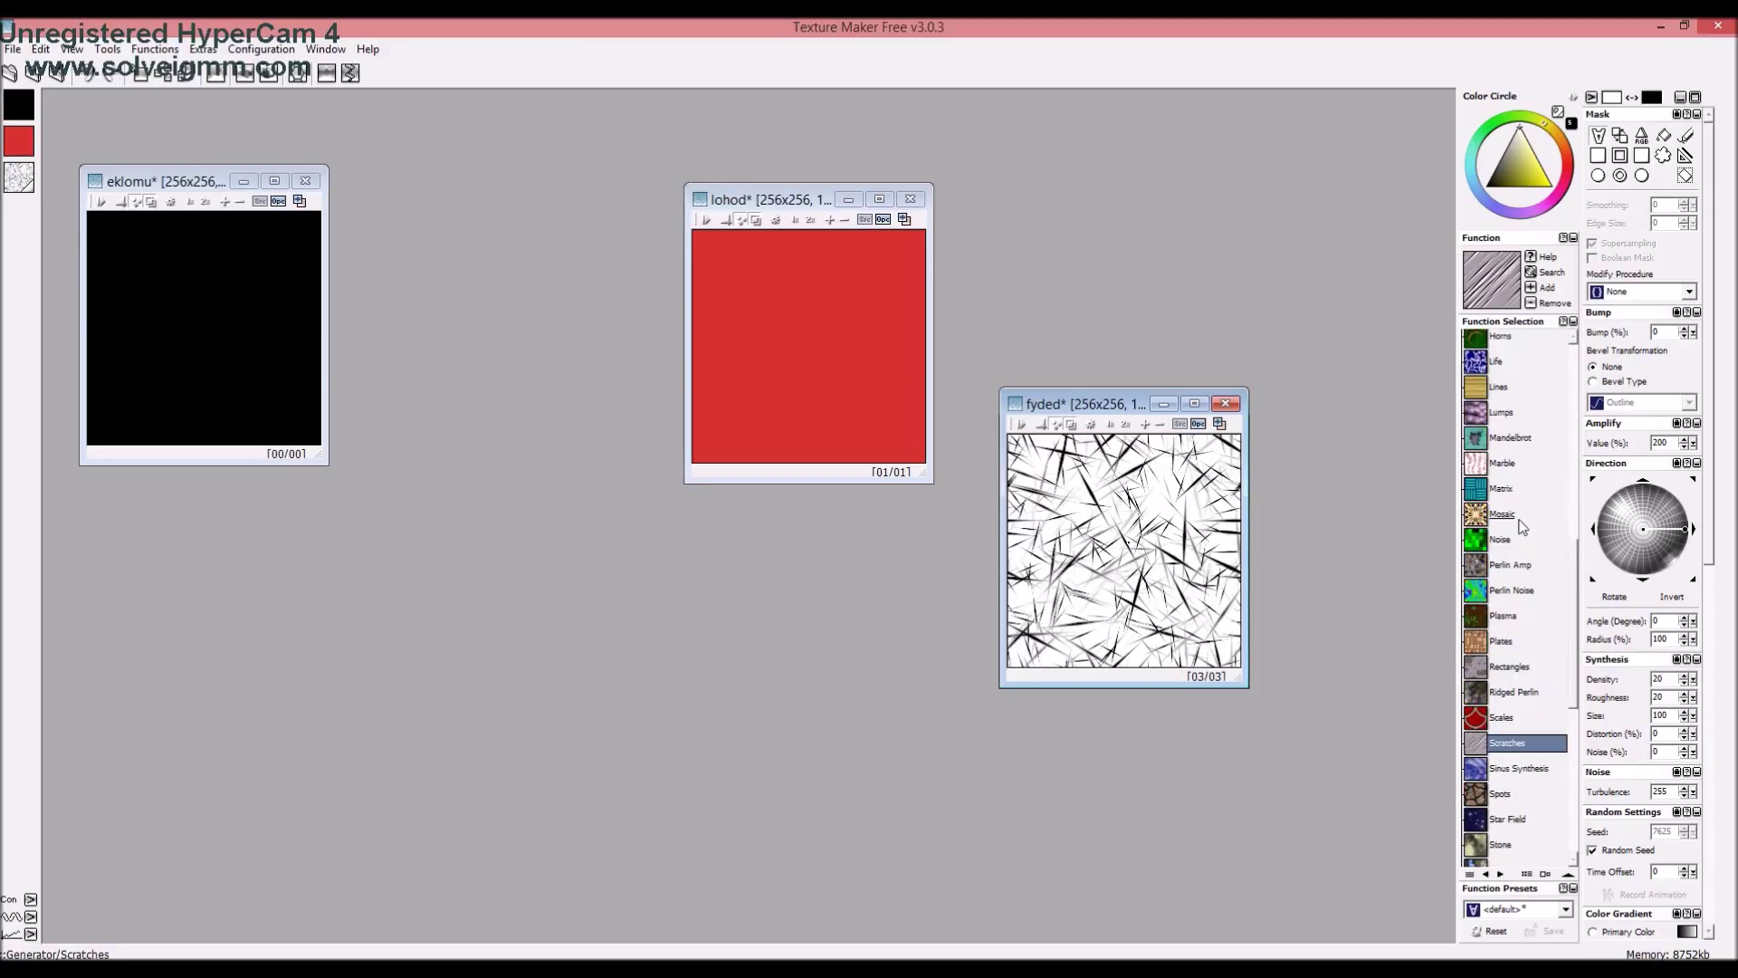
click(1500, 539)
click(1205, 554)
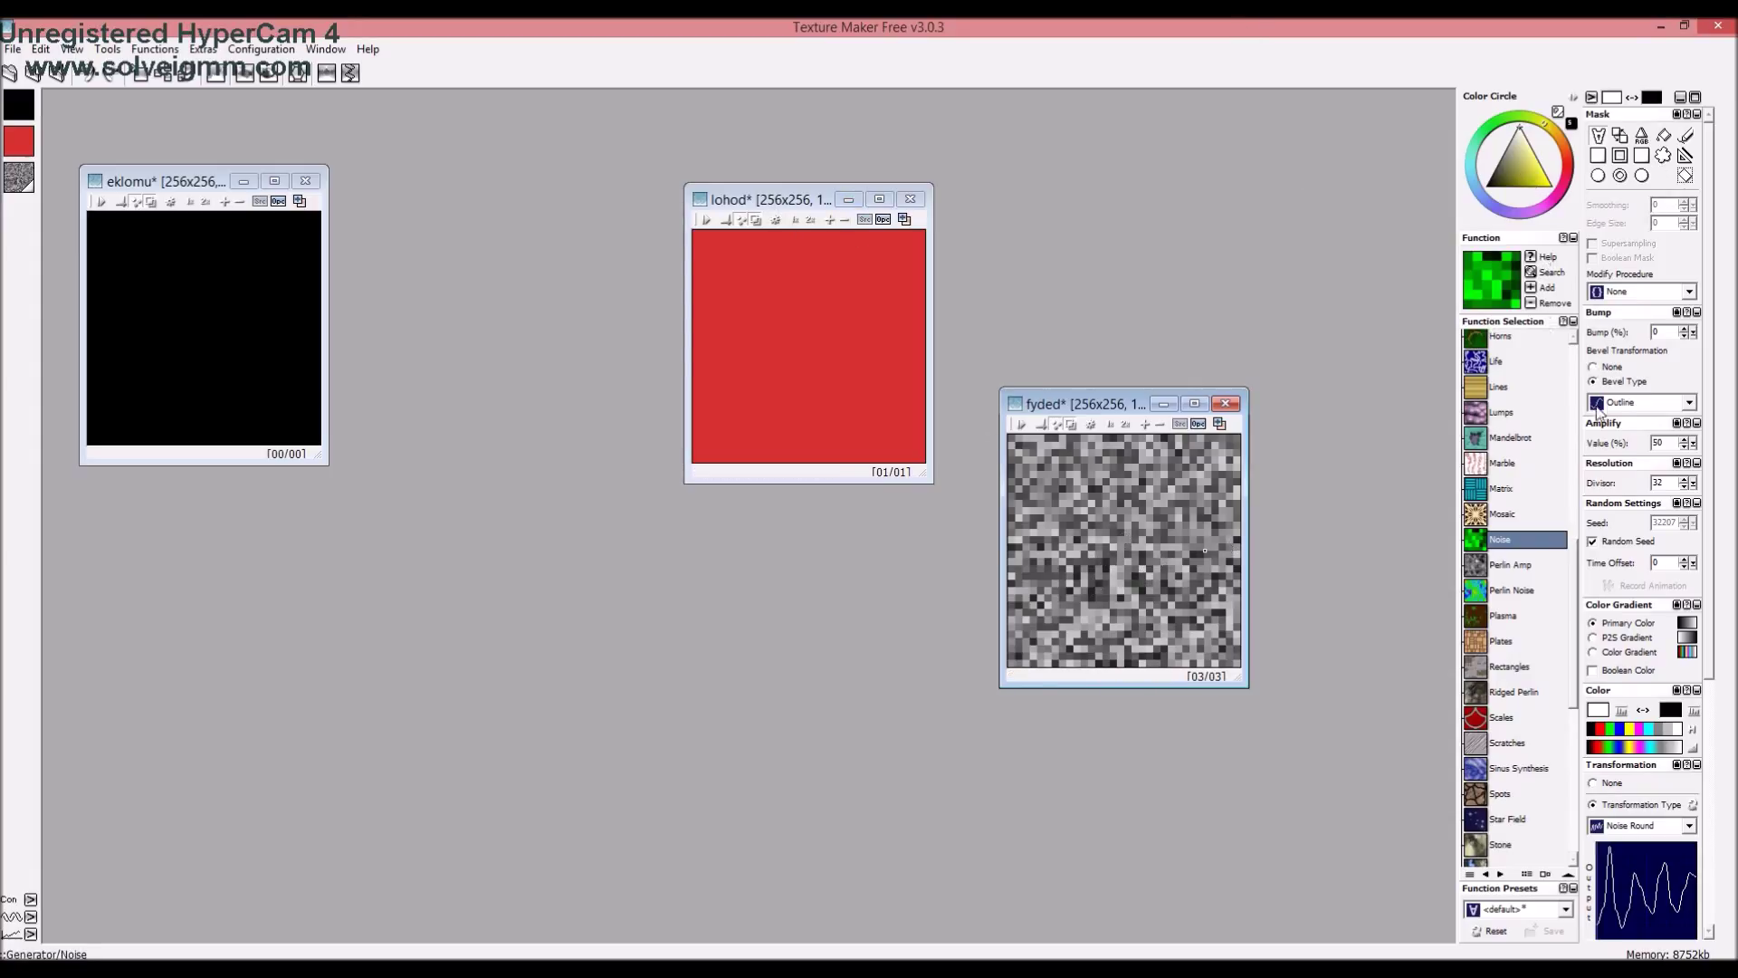
Cover the lohod texture in muted green and the eklomu texture in brighter green using the Paint brush
scroll(1579, 674, up, 10)
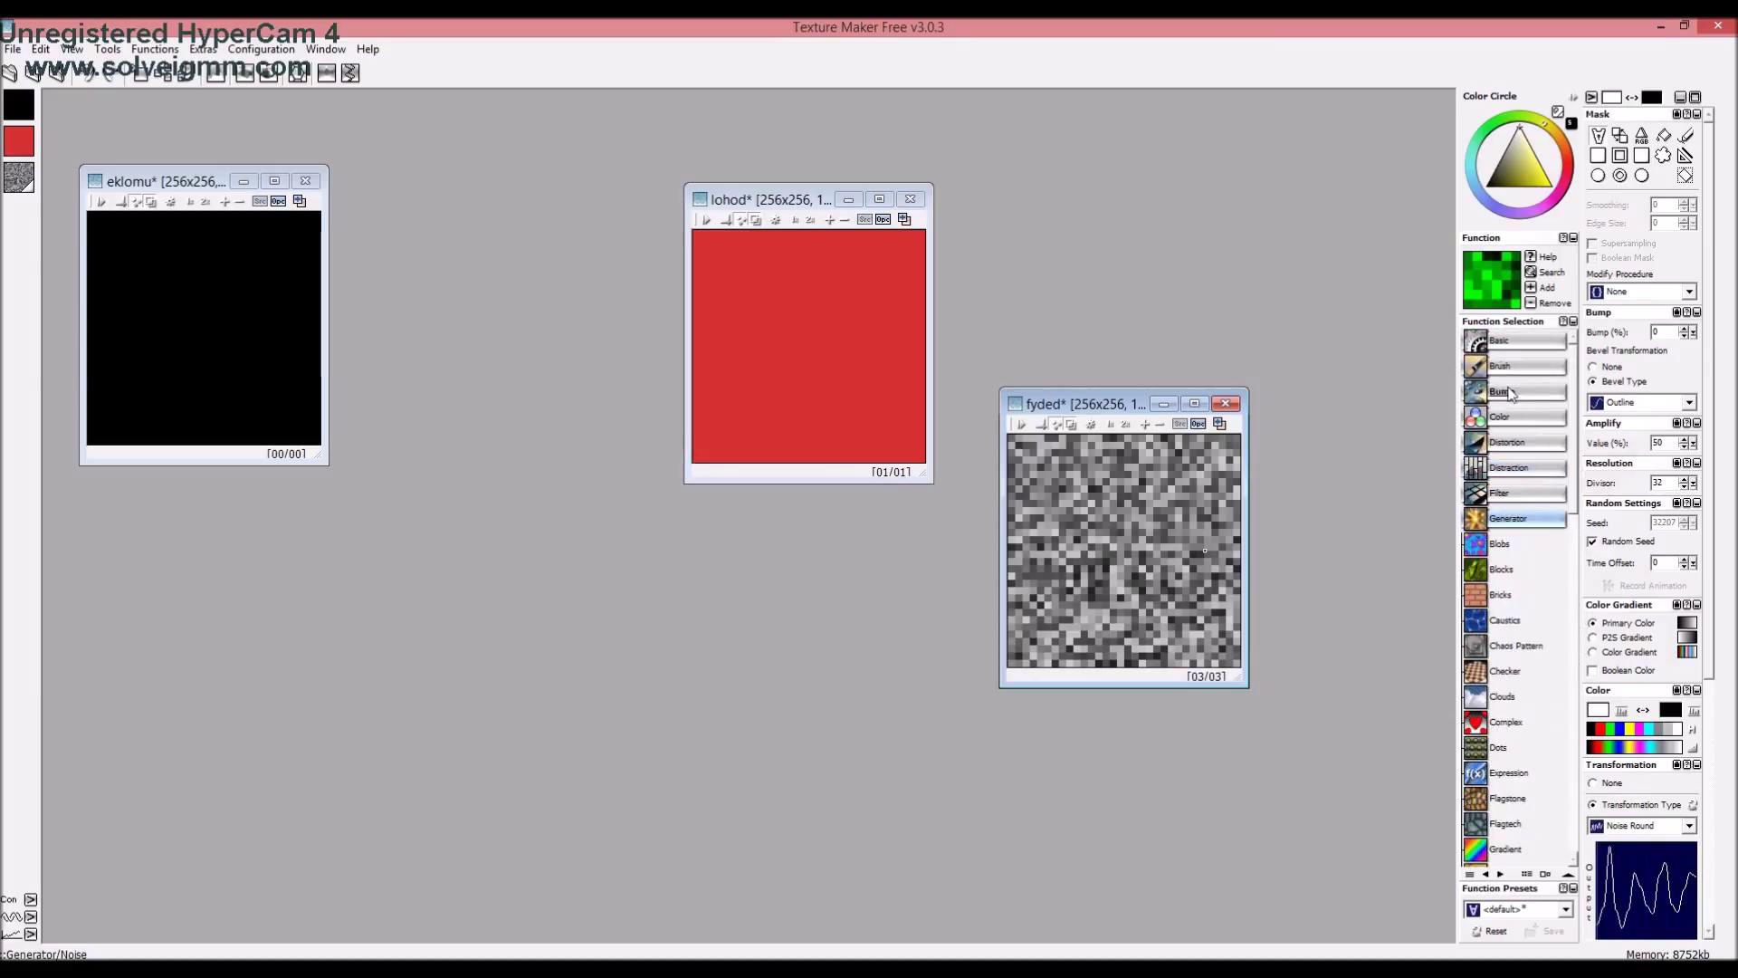
click(1510, 367)
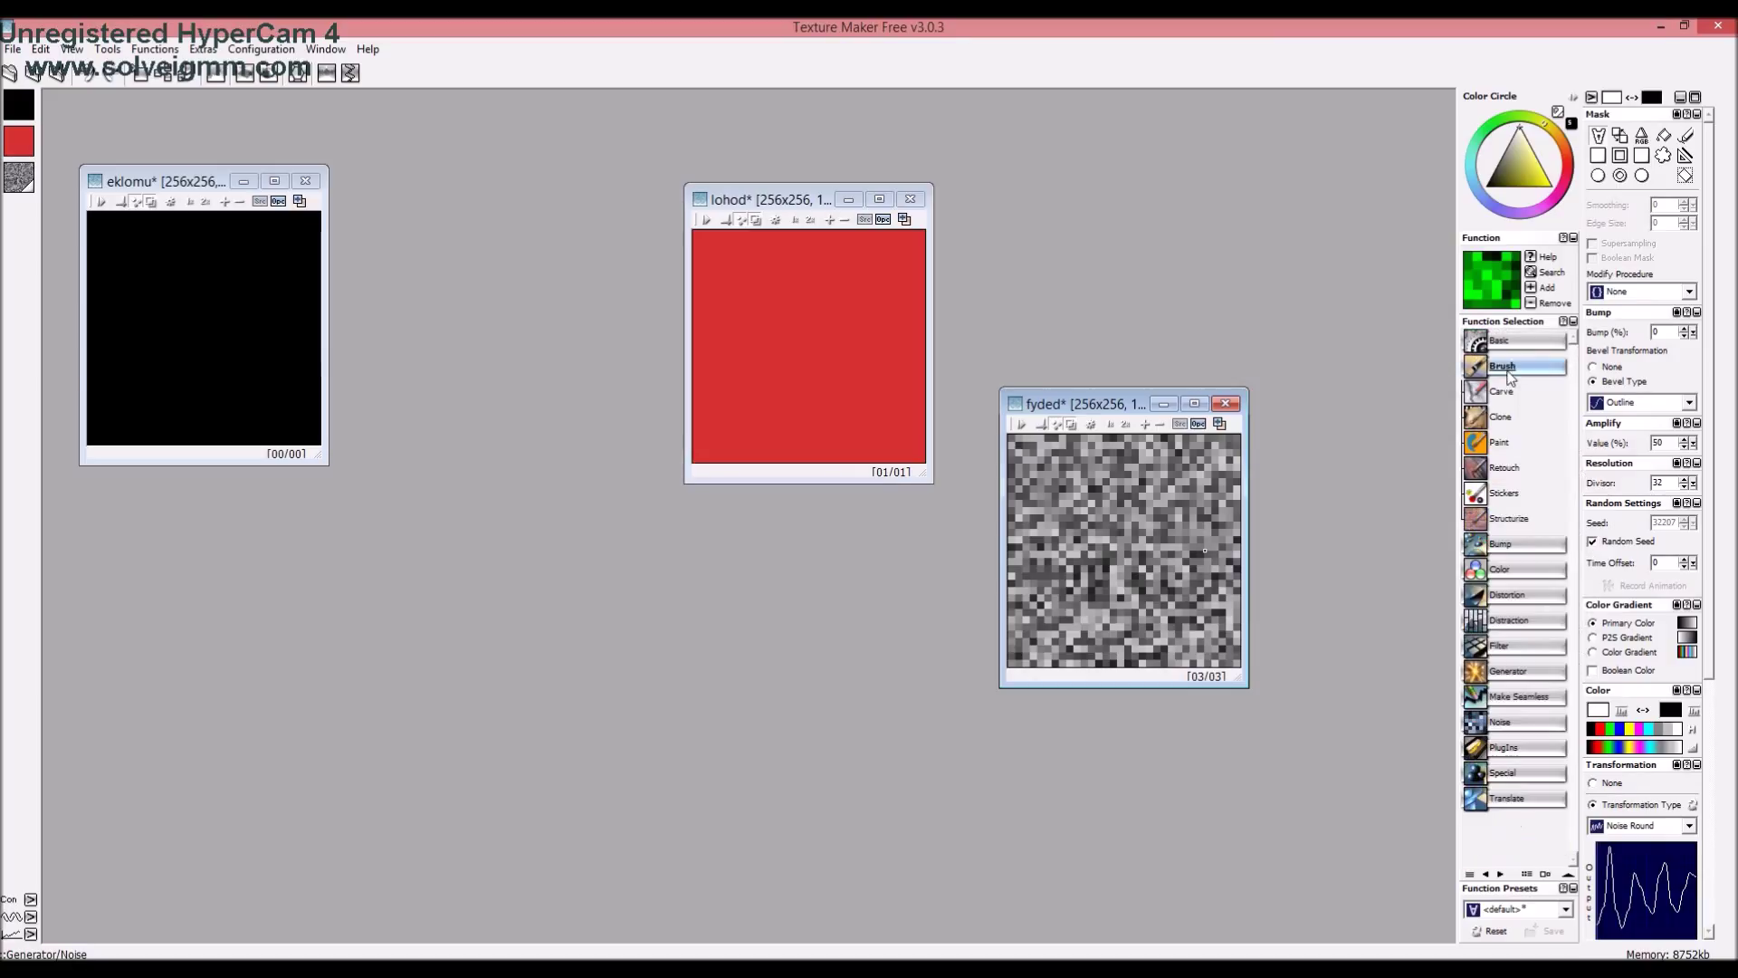
click(1499, 442)
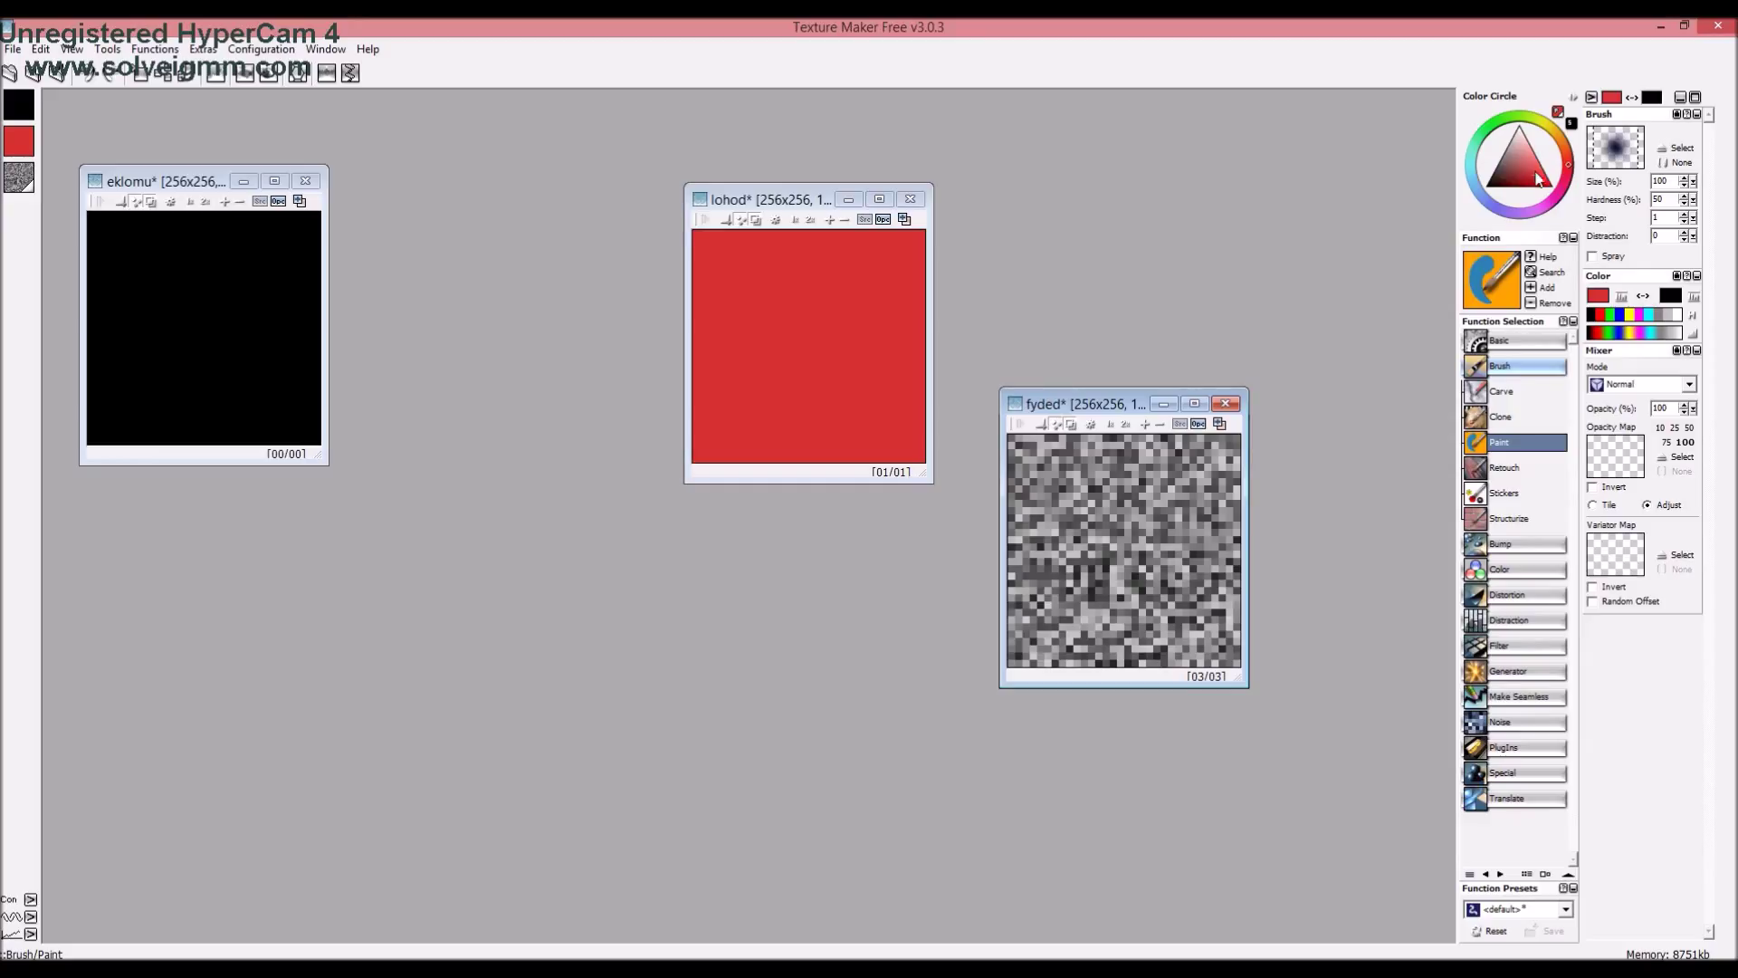
drag(1536, 181, 1512, 154)
click(1519, 128)
drag(1508, 163, 1535, 175)
mouse_move(715, 253)
mouse_down()
mouse_move(905, 262)
mouse_move(725, 425)
mouse_move(861, 407)
mouse_up()
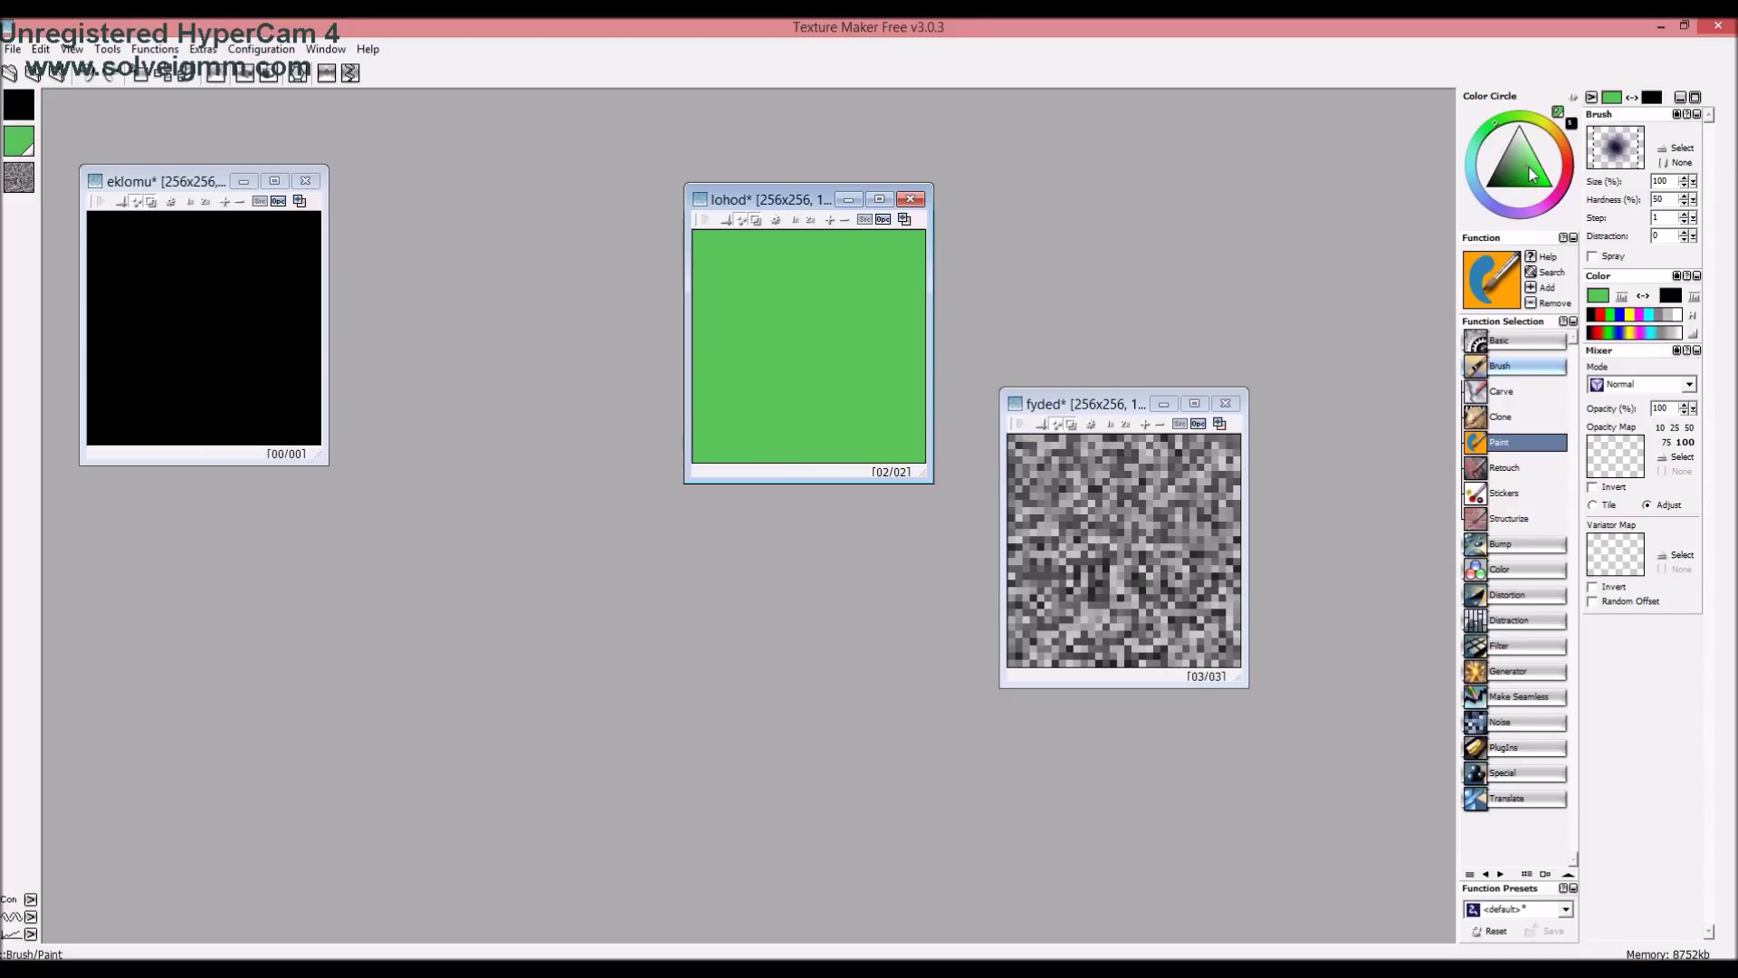
drag(191, 186, 763, 396)
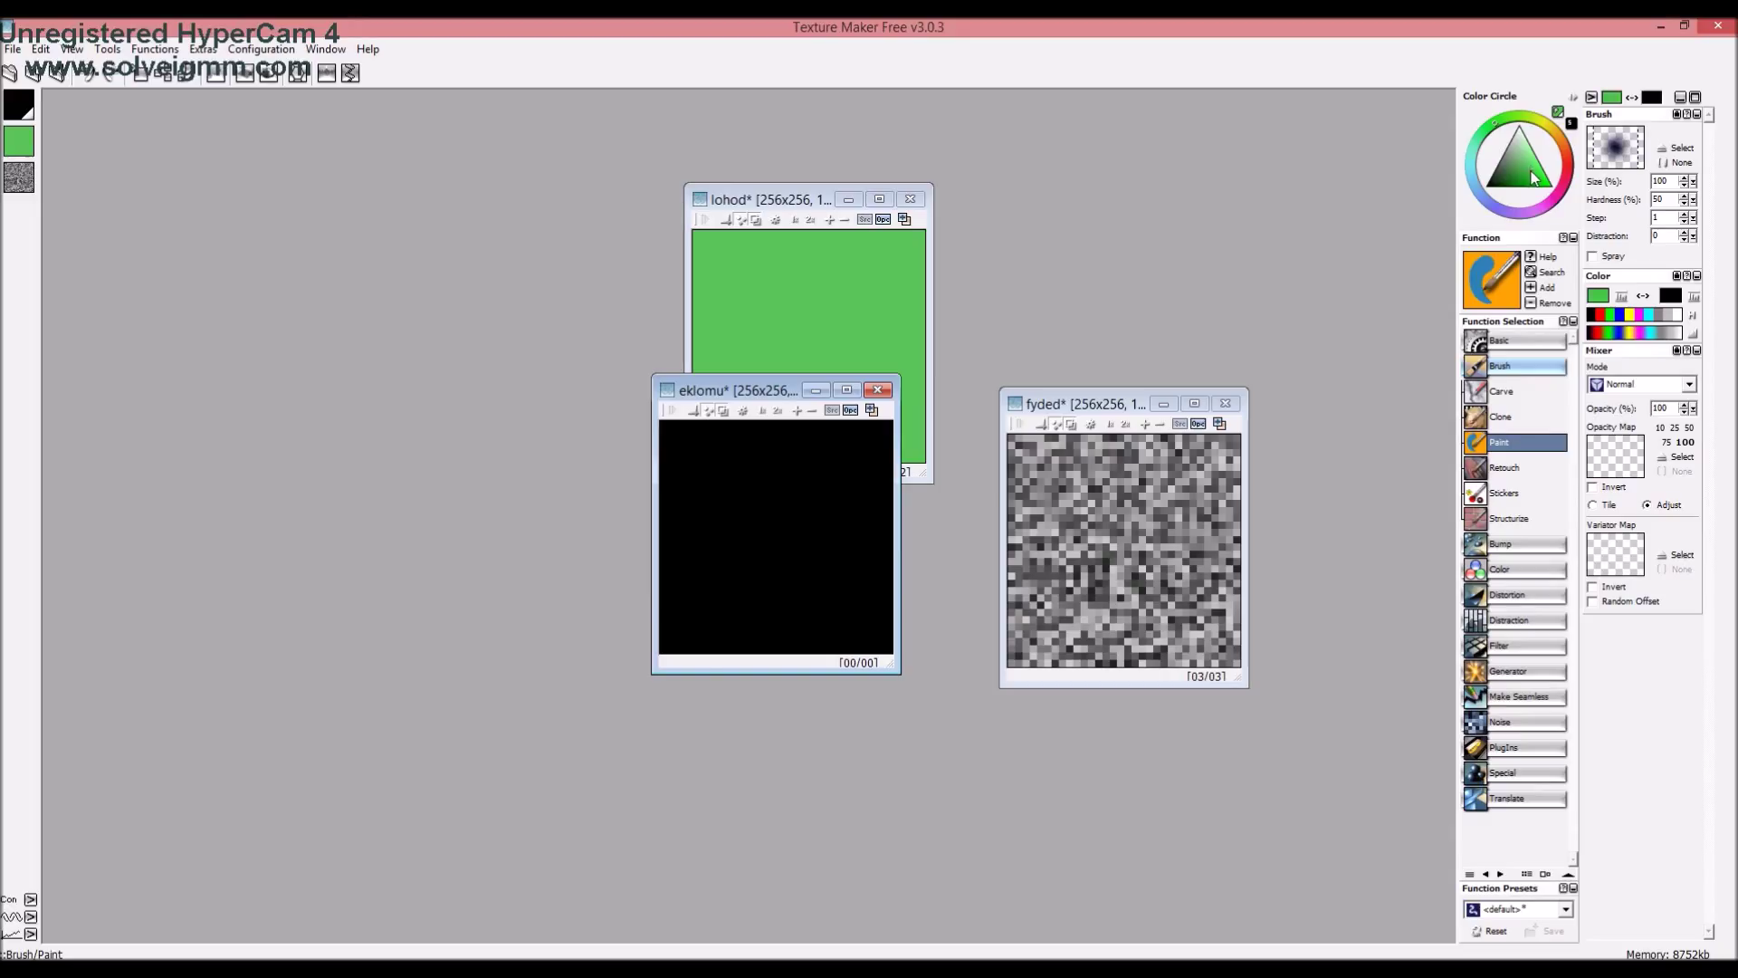
mouse_move(697, 435)
mouse_down()
mouse_move(815, 634)
mouse_move(872, 543)
mouse_up()
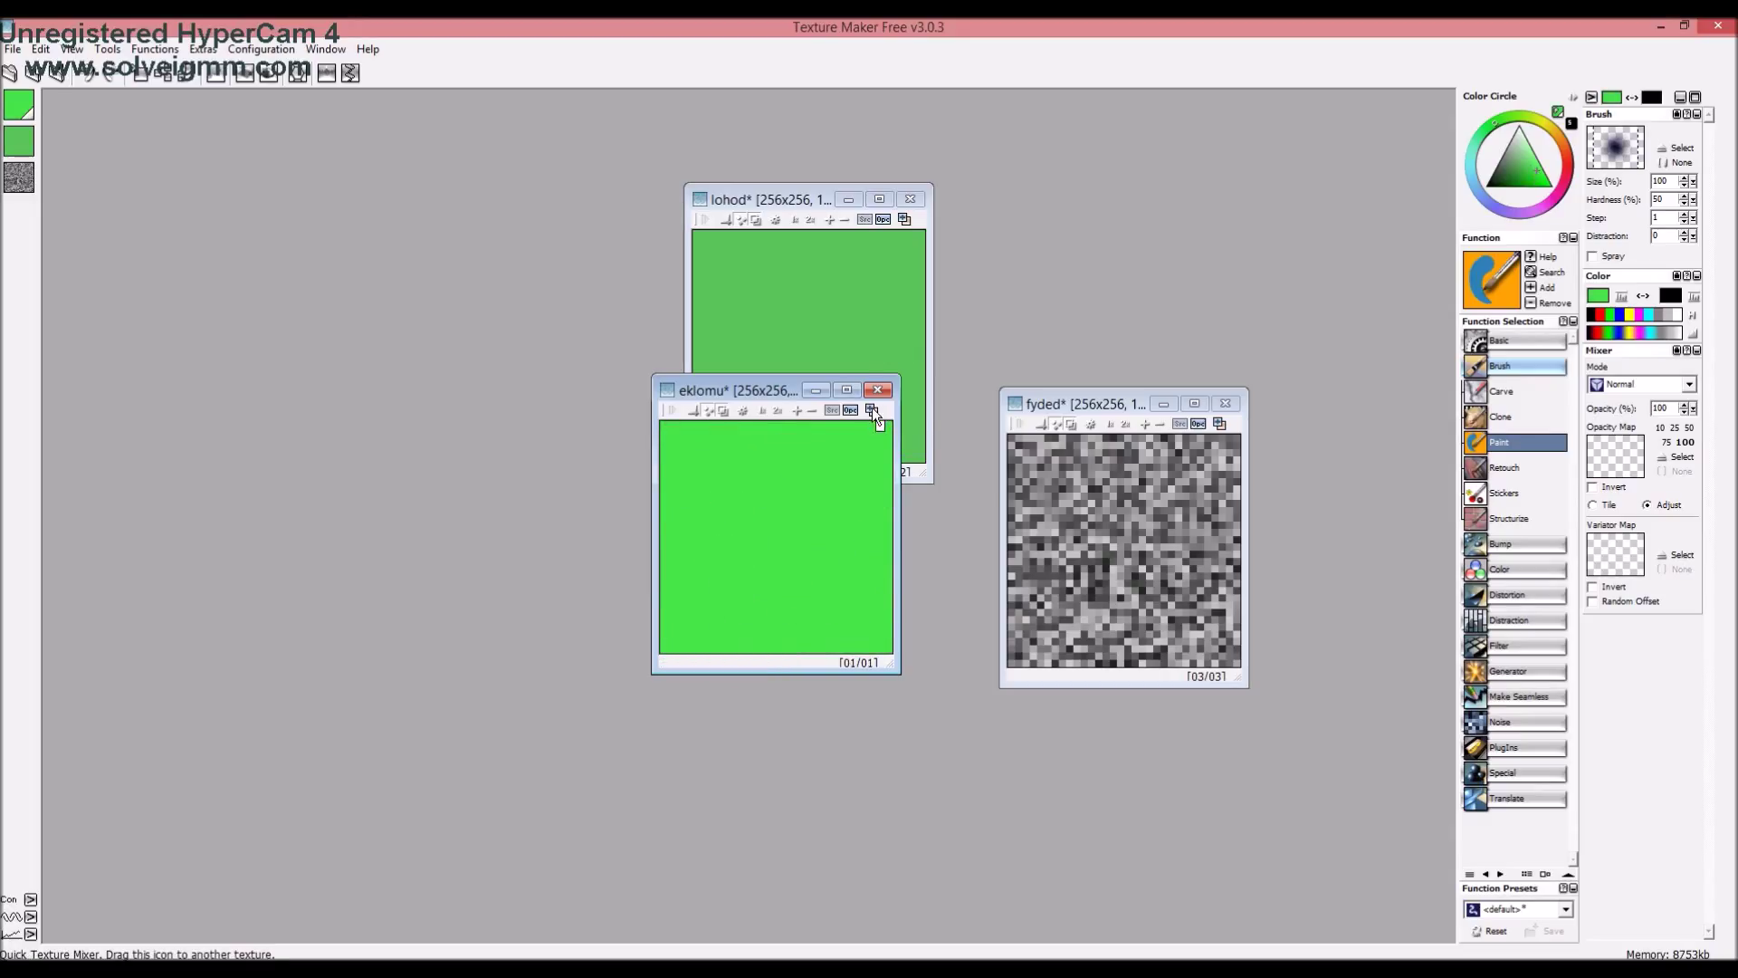
Blend the eklomu texture into the fyded noise at 50% opacity, and mix the lohod green into it as well
right_click(1092, 480)
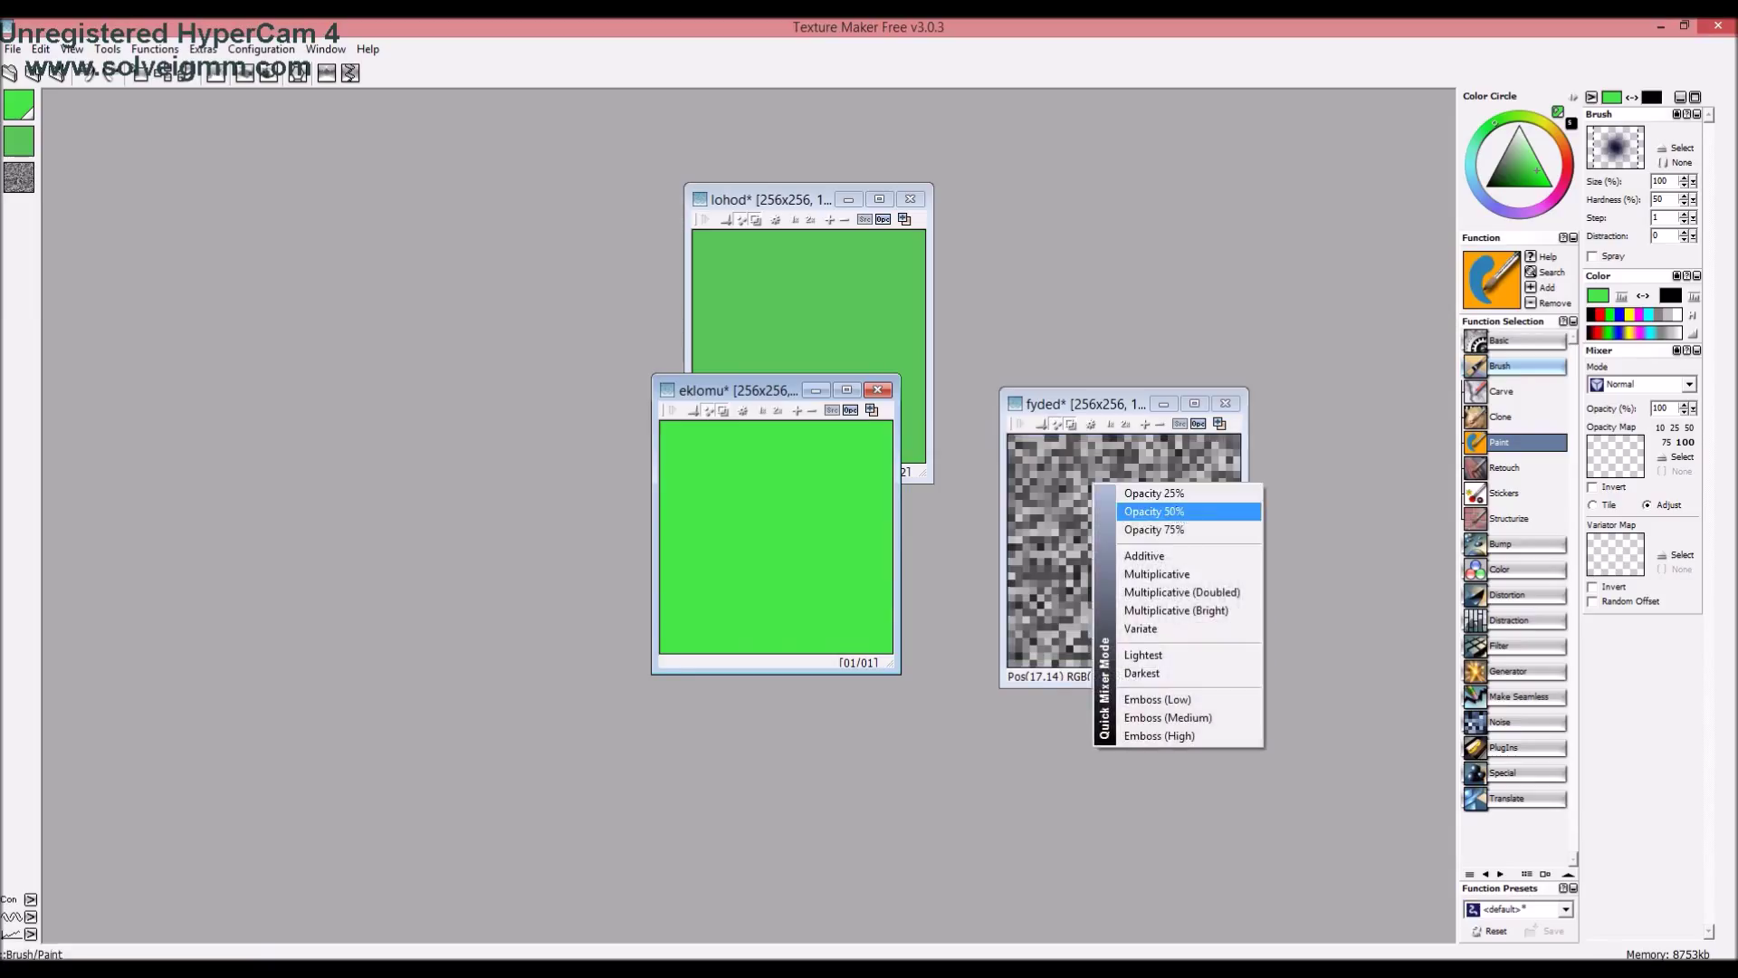
click(1159, 510)
click(893, 219)
right_click(1088, 460)
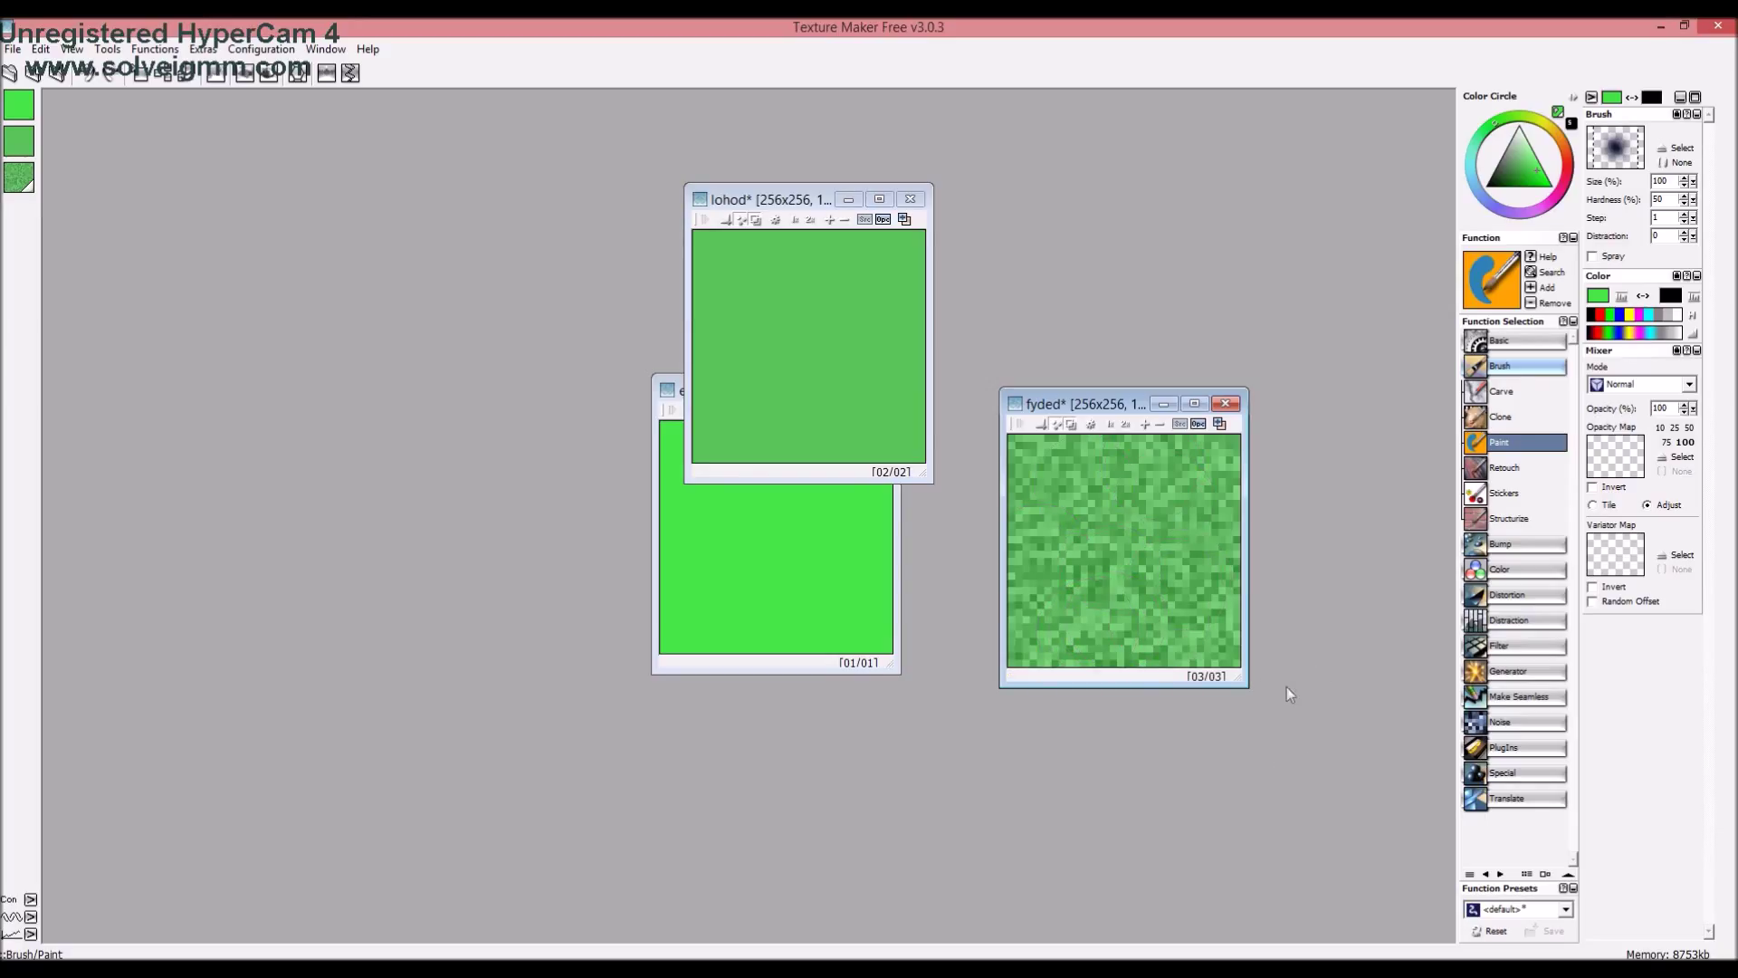
drag(1083, 397, 1052, 301)
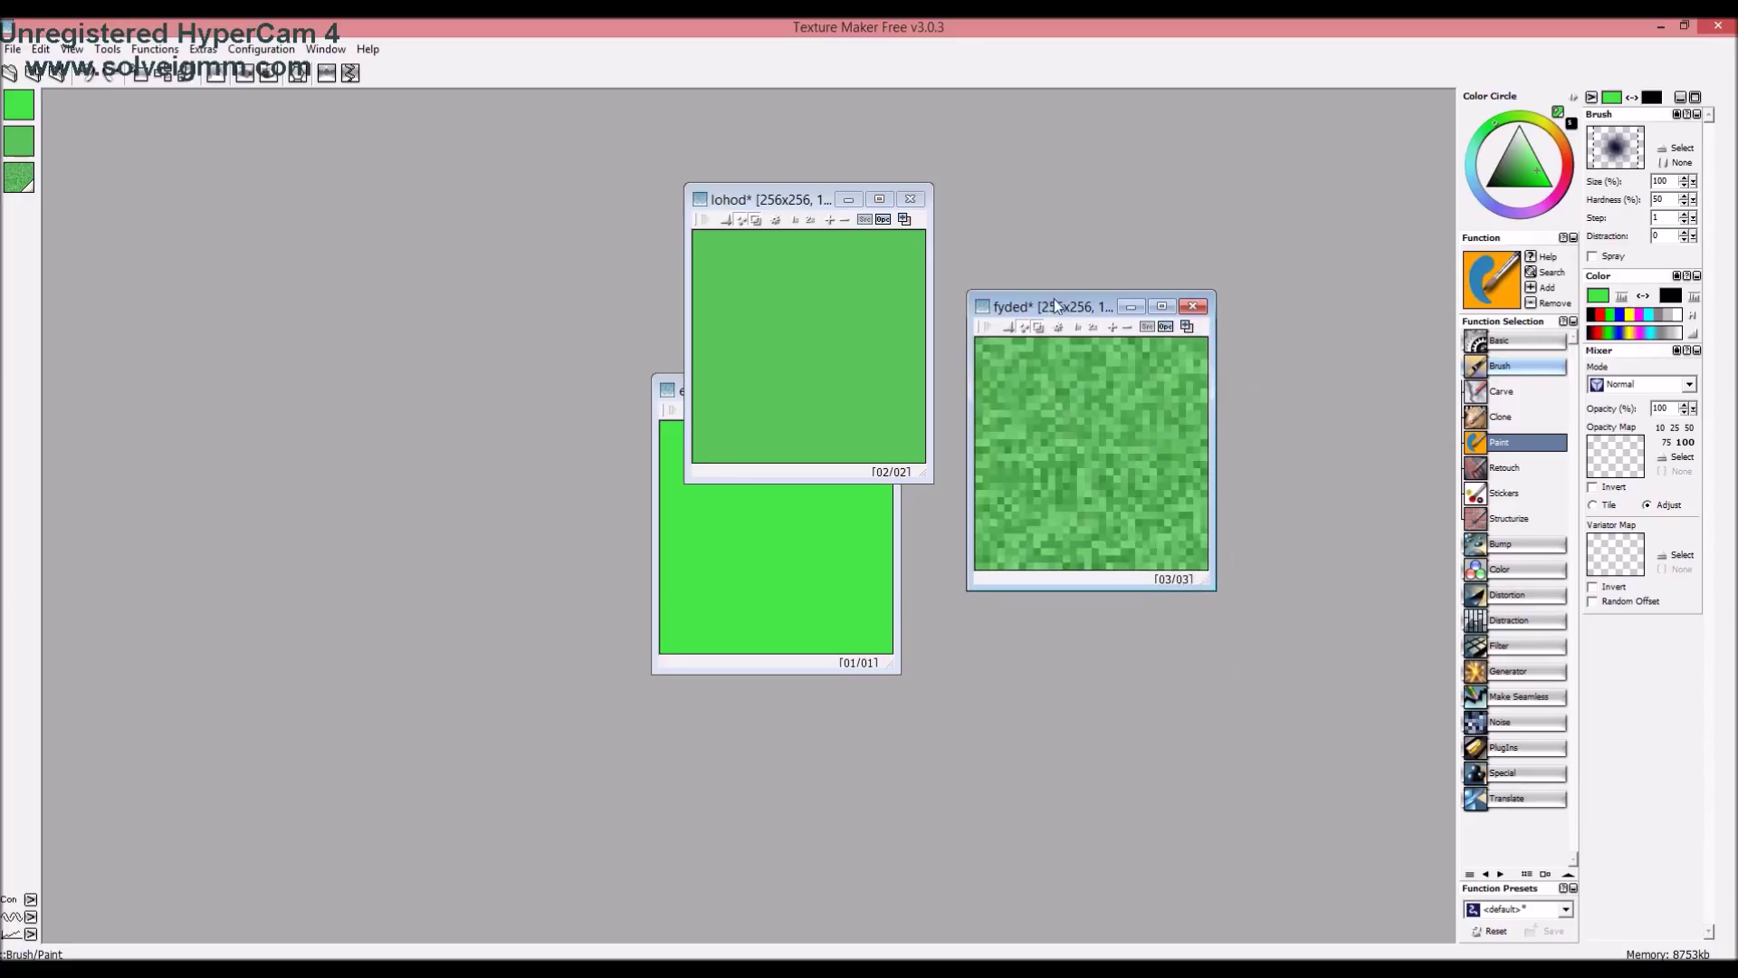
Try the Clone brush on the green fyded noise texture, and switch to the Carve brush
click(1506, 422)
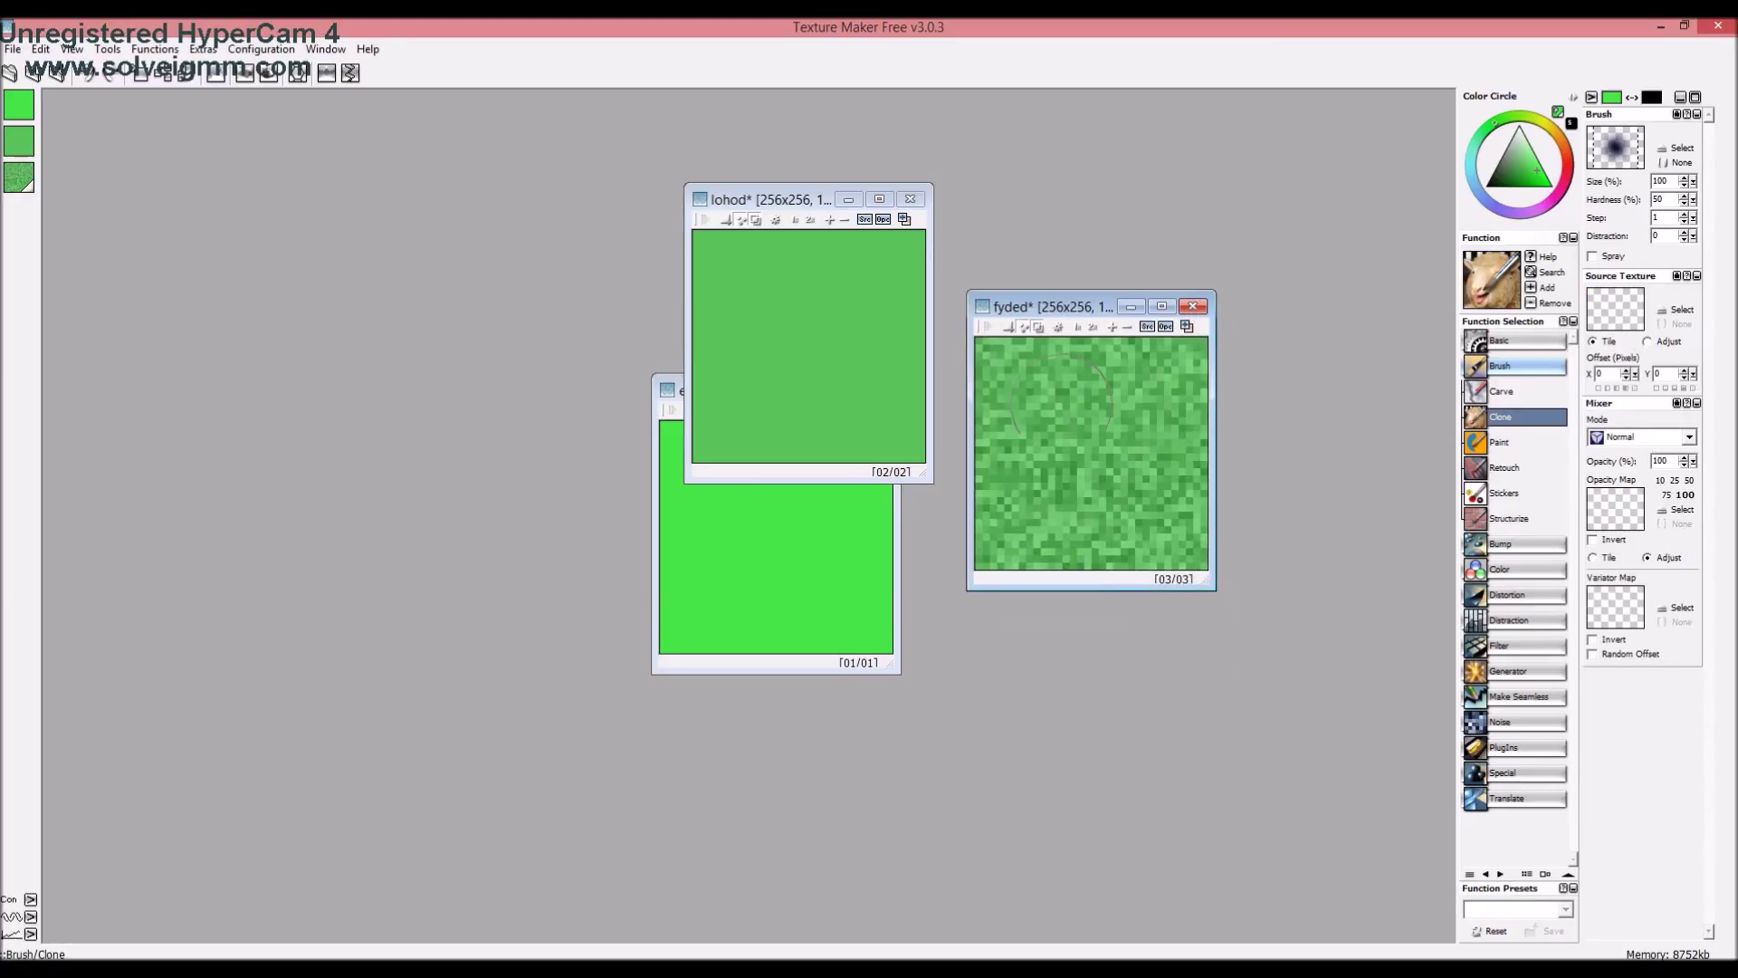
click(1128, 464)
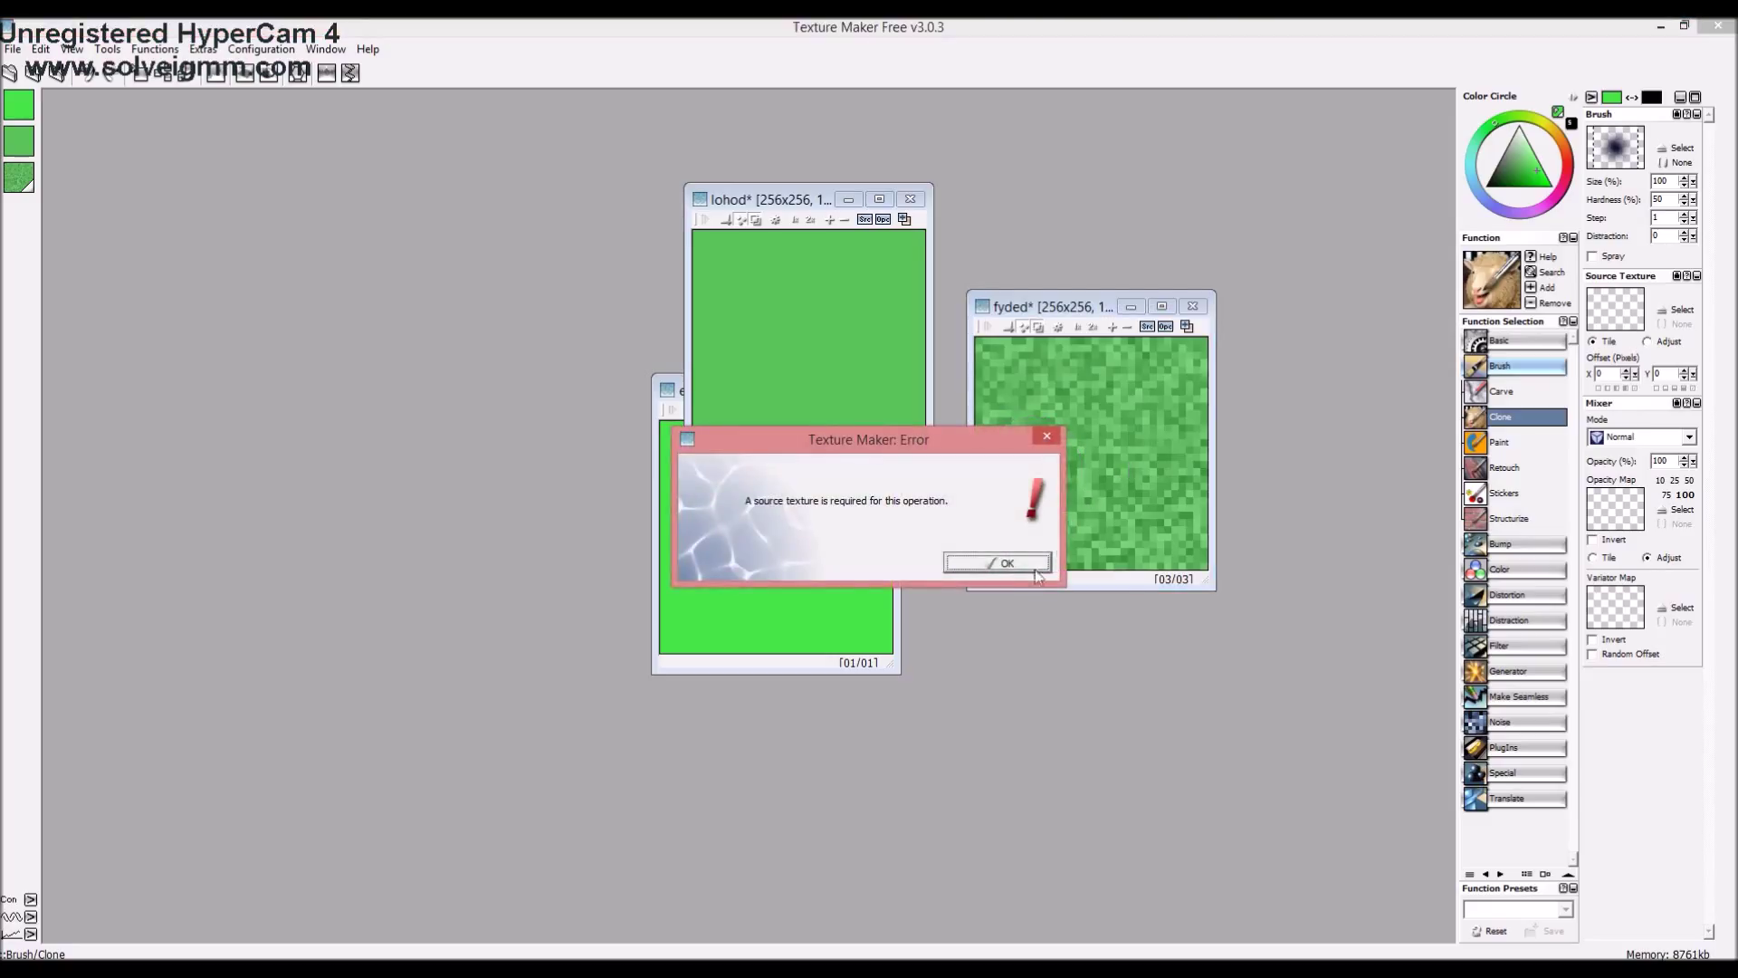
click(997, 563)
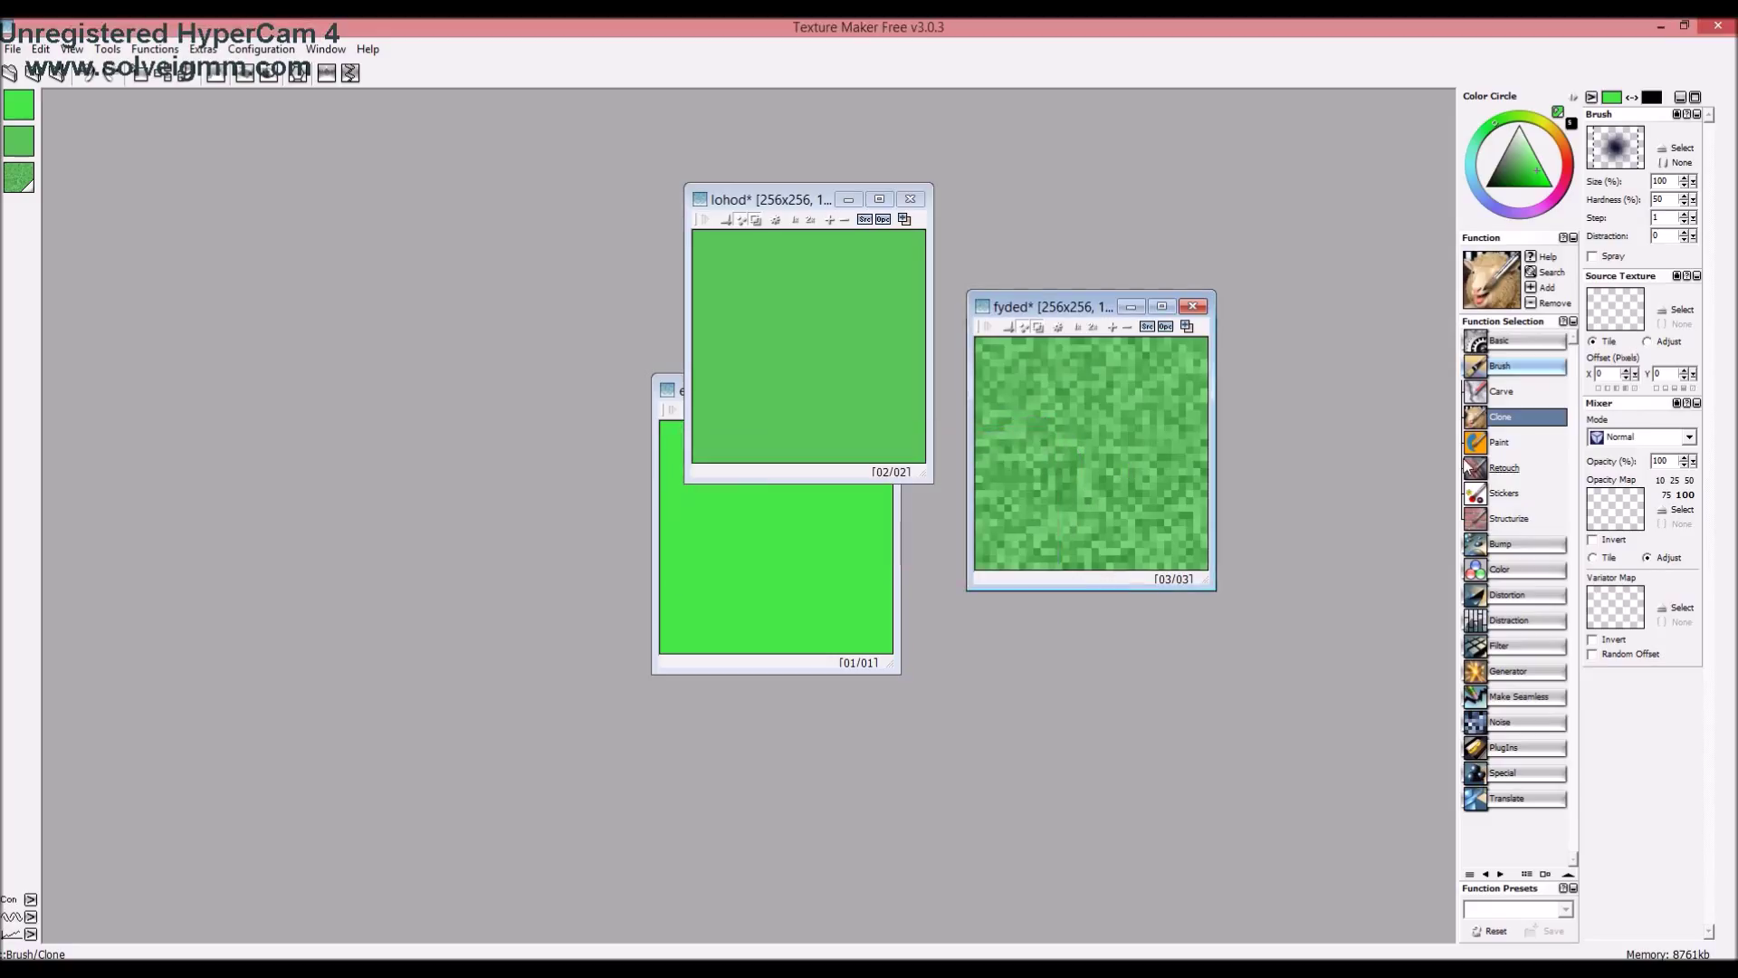
click(1498, 398)
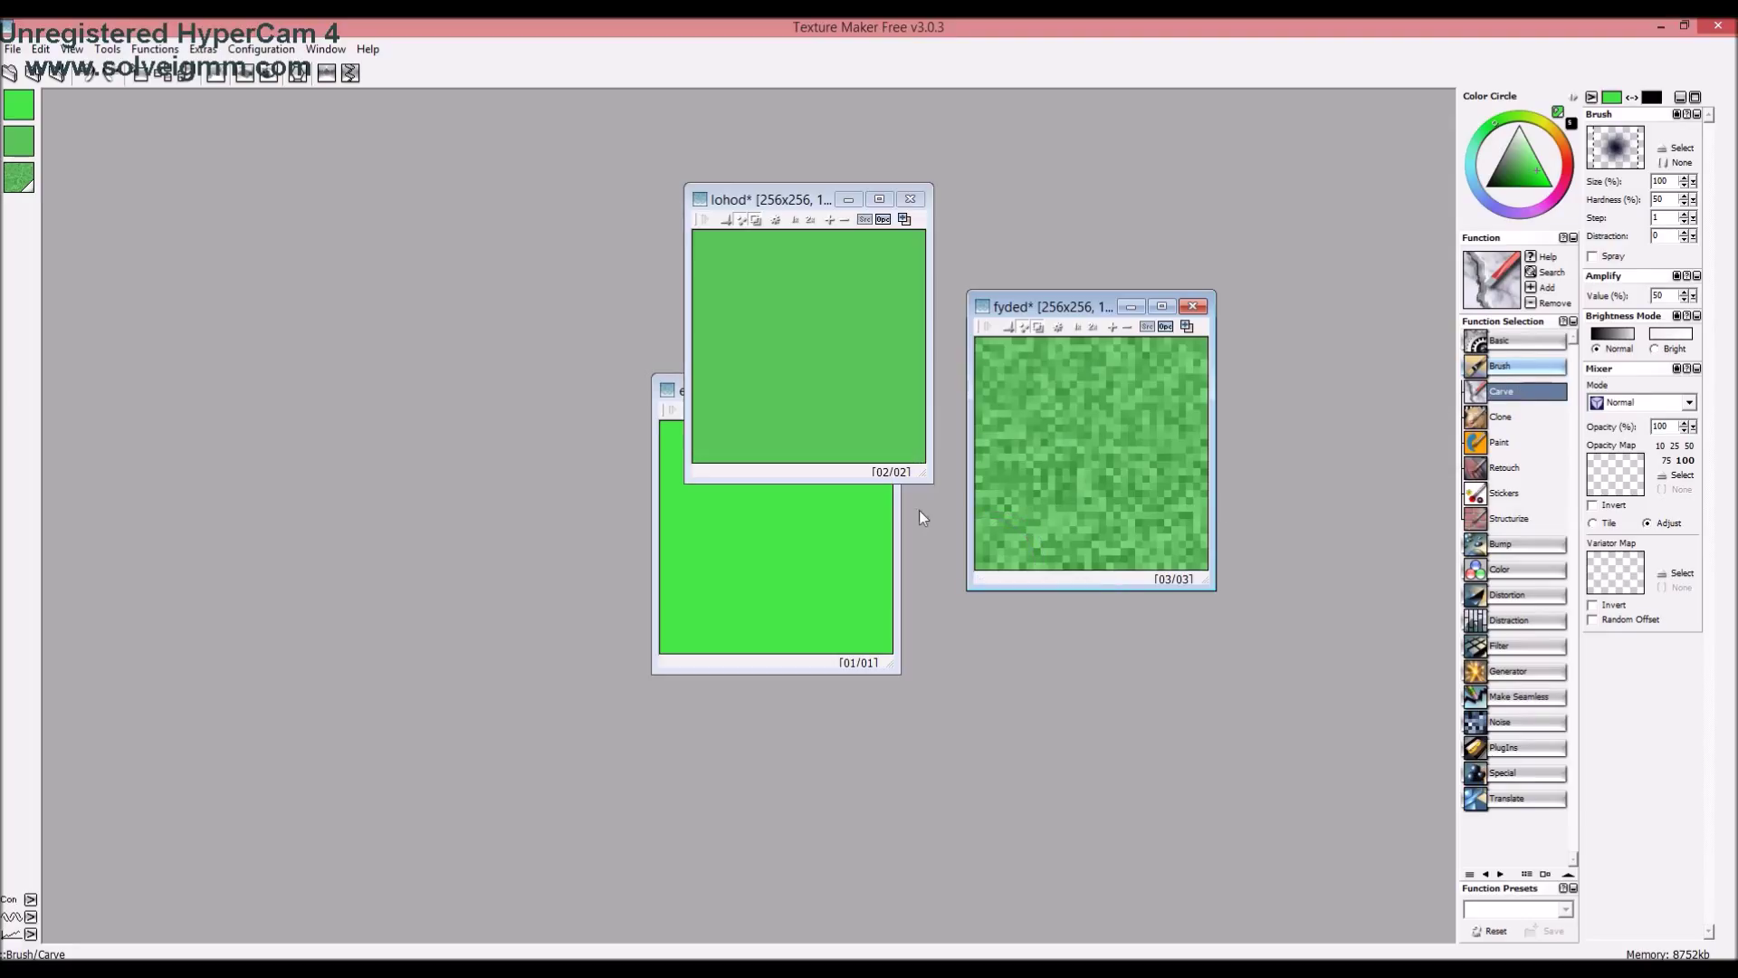
drag(862, 549, 878, 549)
Set the Paint brush size to 10% and dab a small grey spot on the lohod texture
click(1498, 443)
drag(1673, 181, 1623, 181)
text(10)
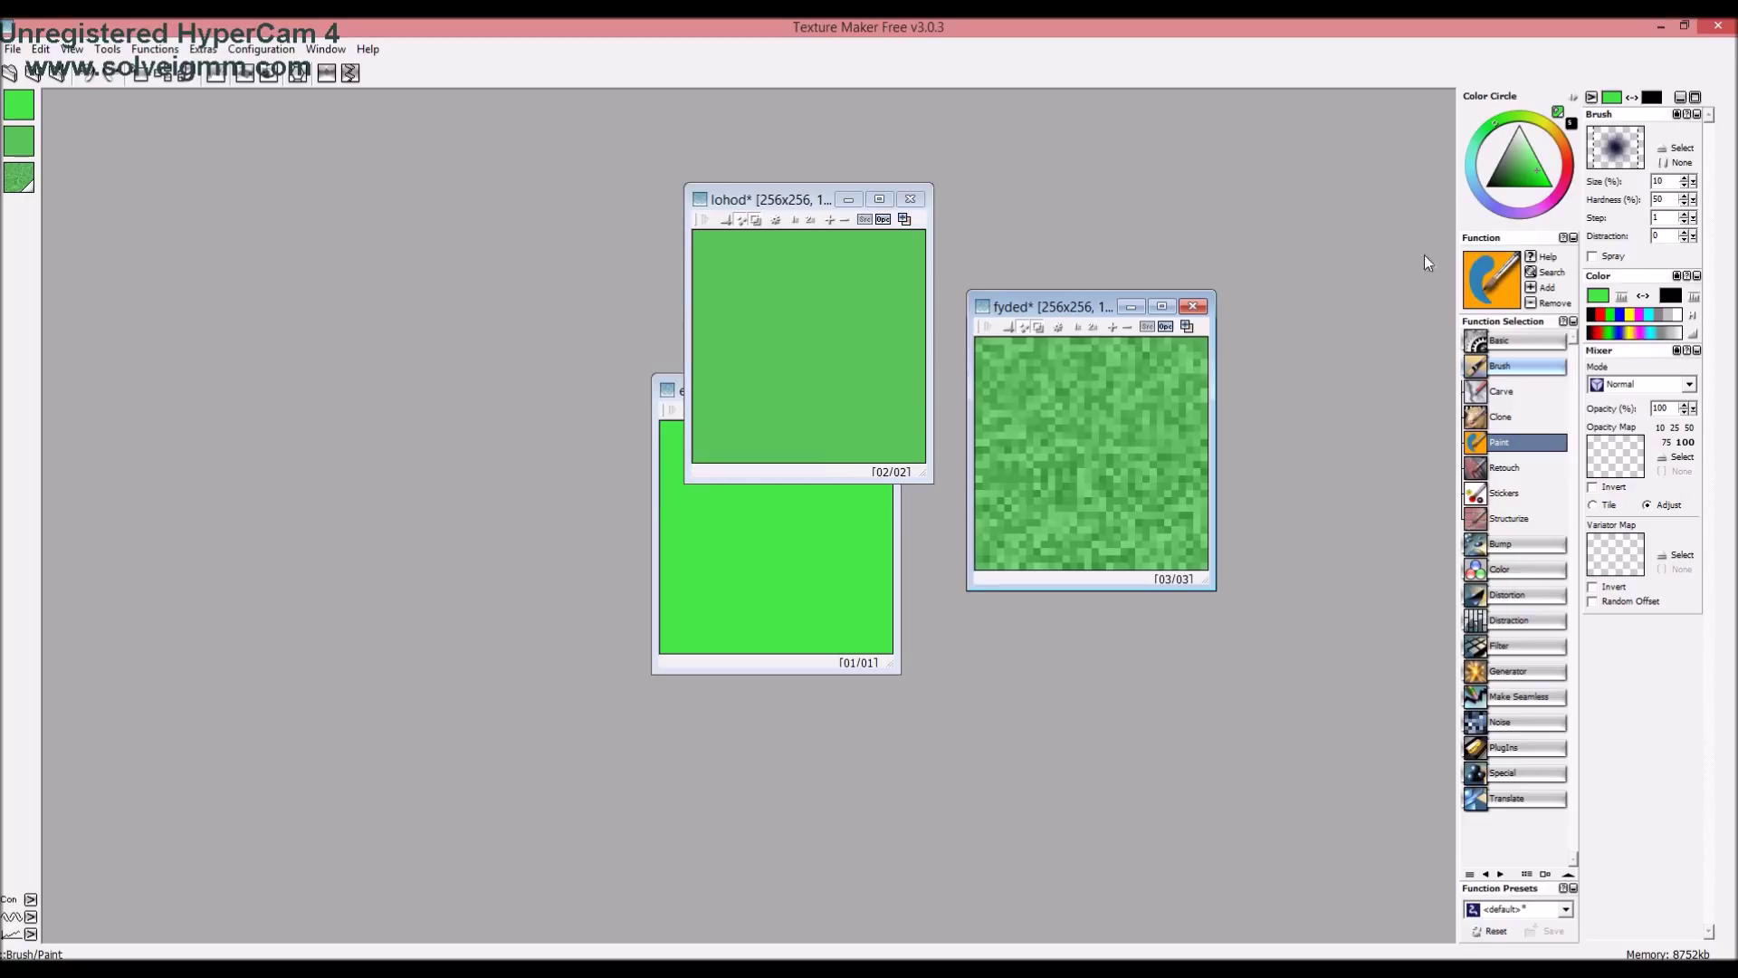
click(1504, 157)
click(865, 296)
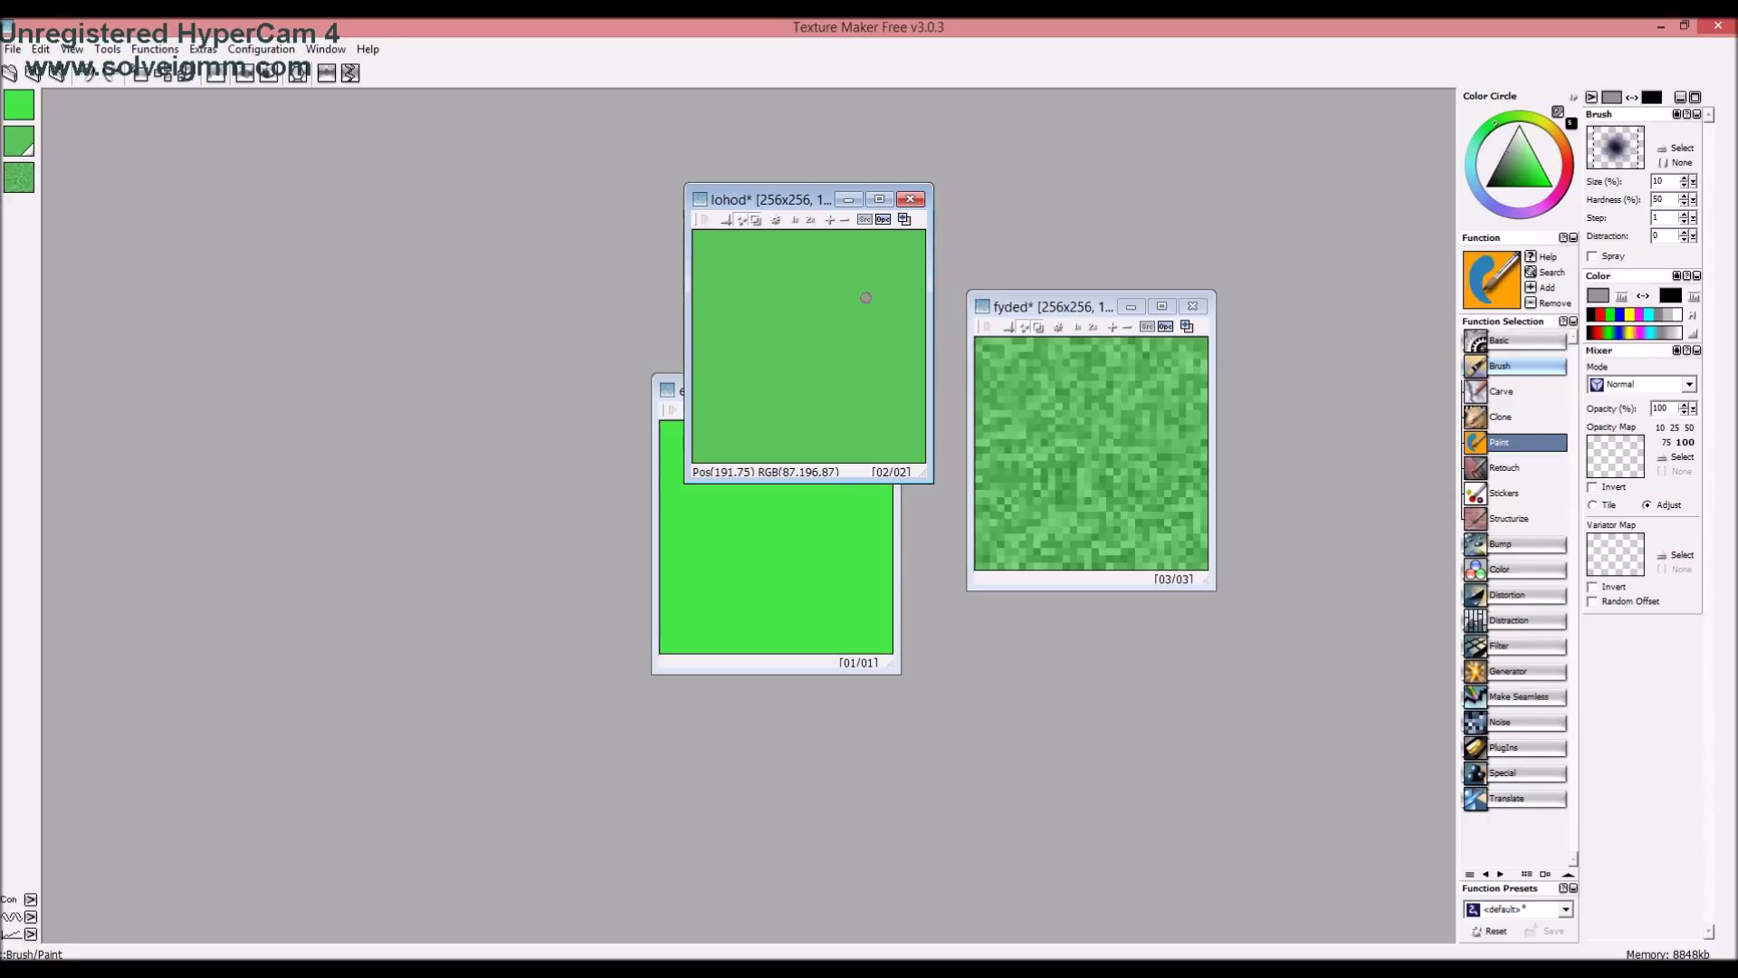
click(866, 297)
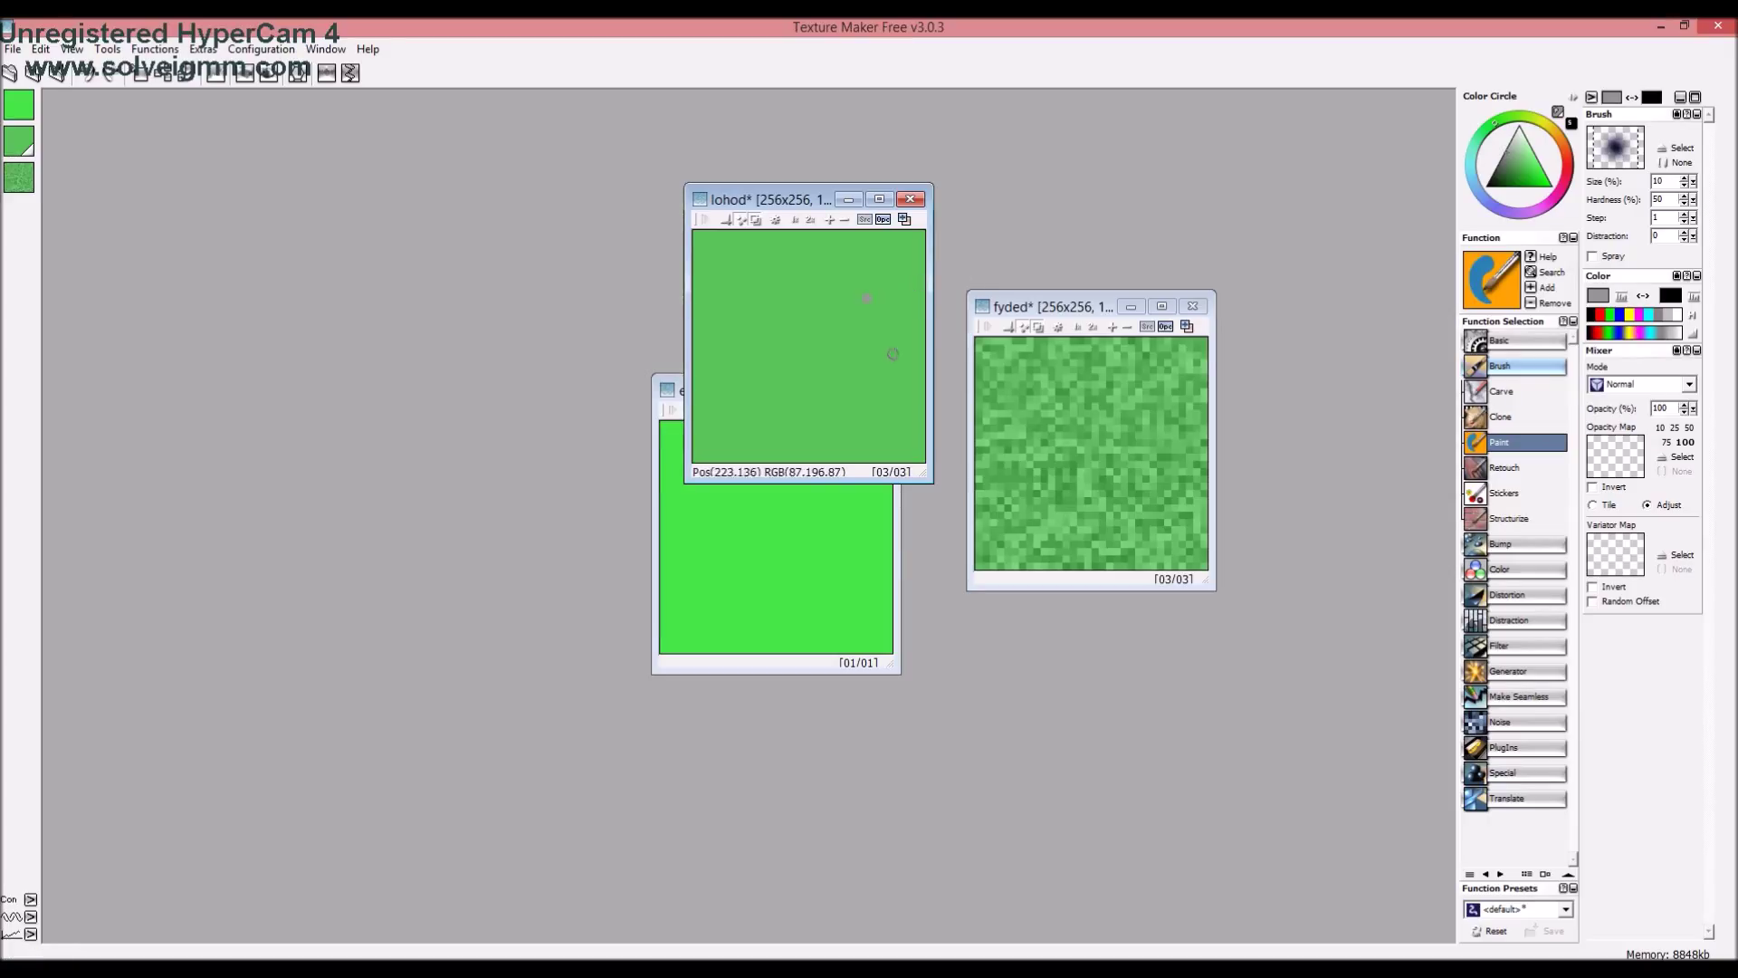
Enlarge the lohod window slightly, move it beside the fyded texture, and select the Carve brush at 10% size
click(1505, 395)
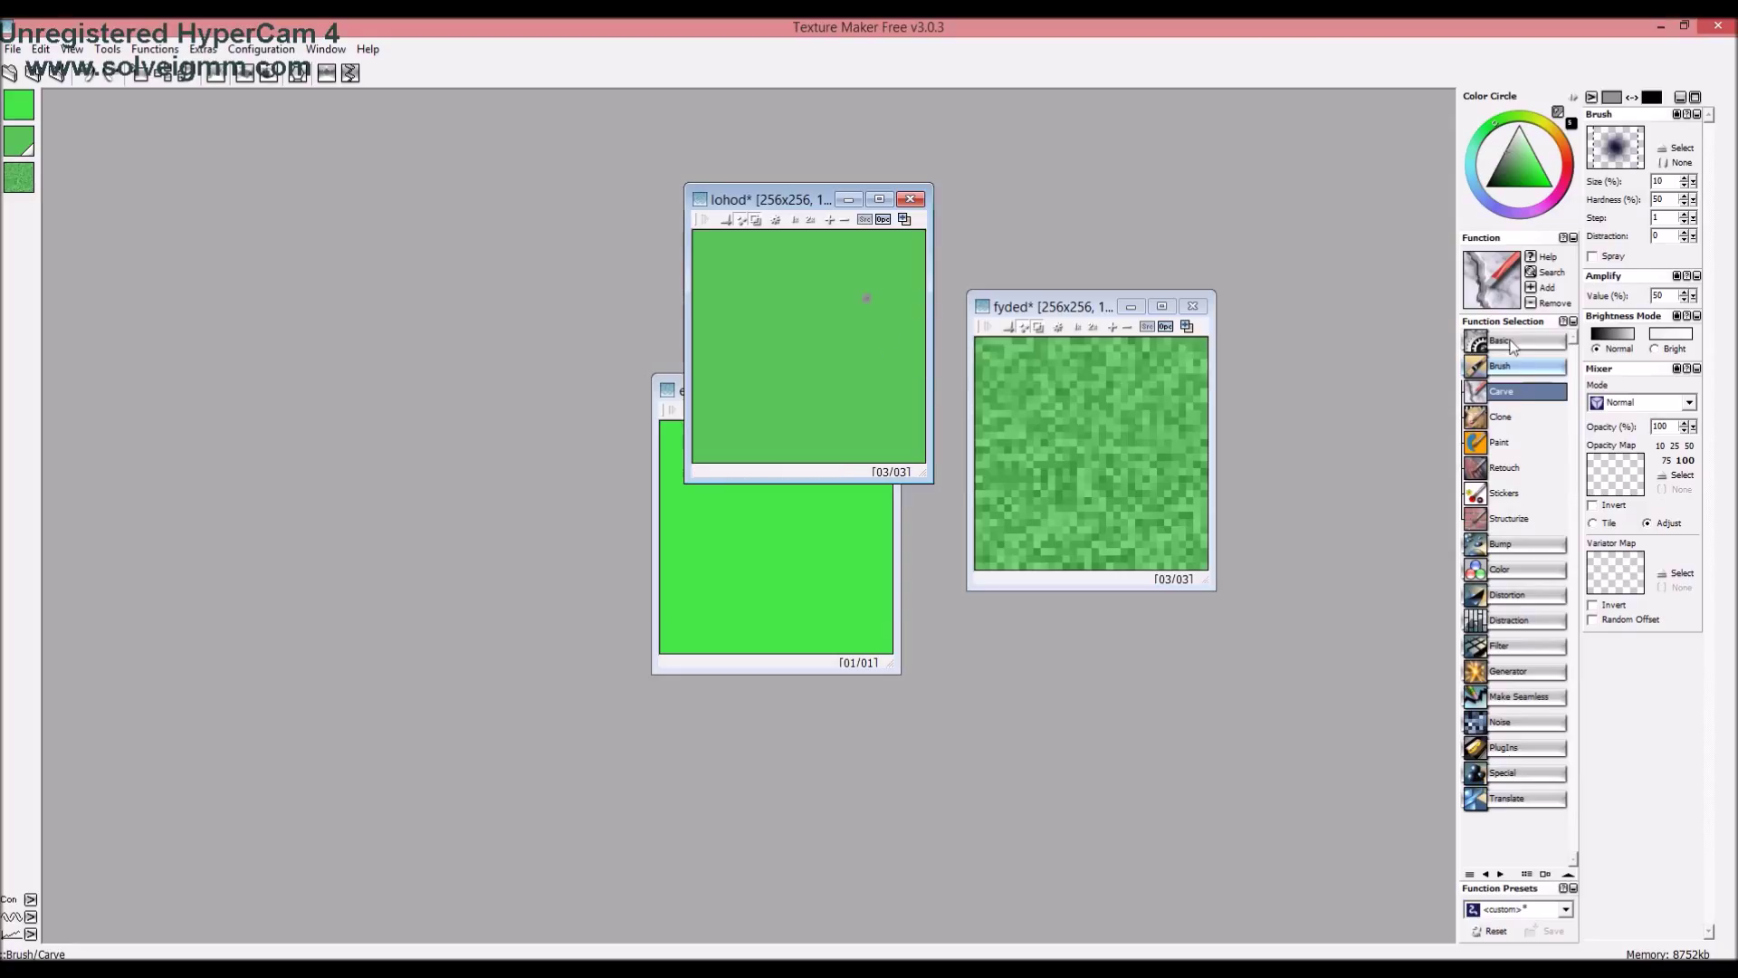
click(1503, 467)
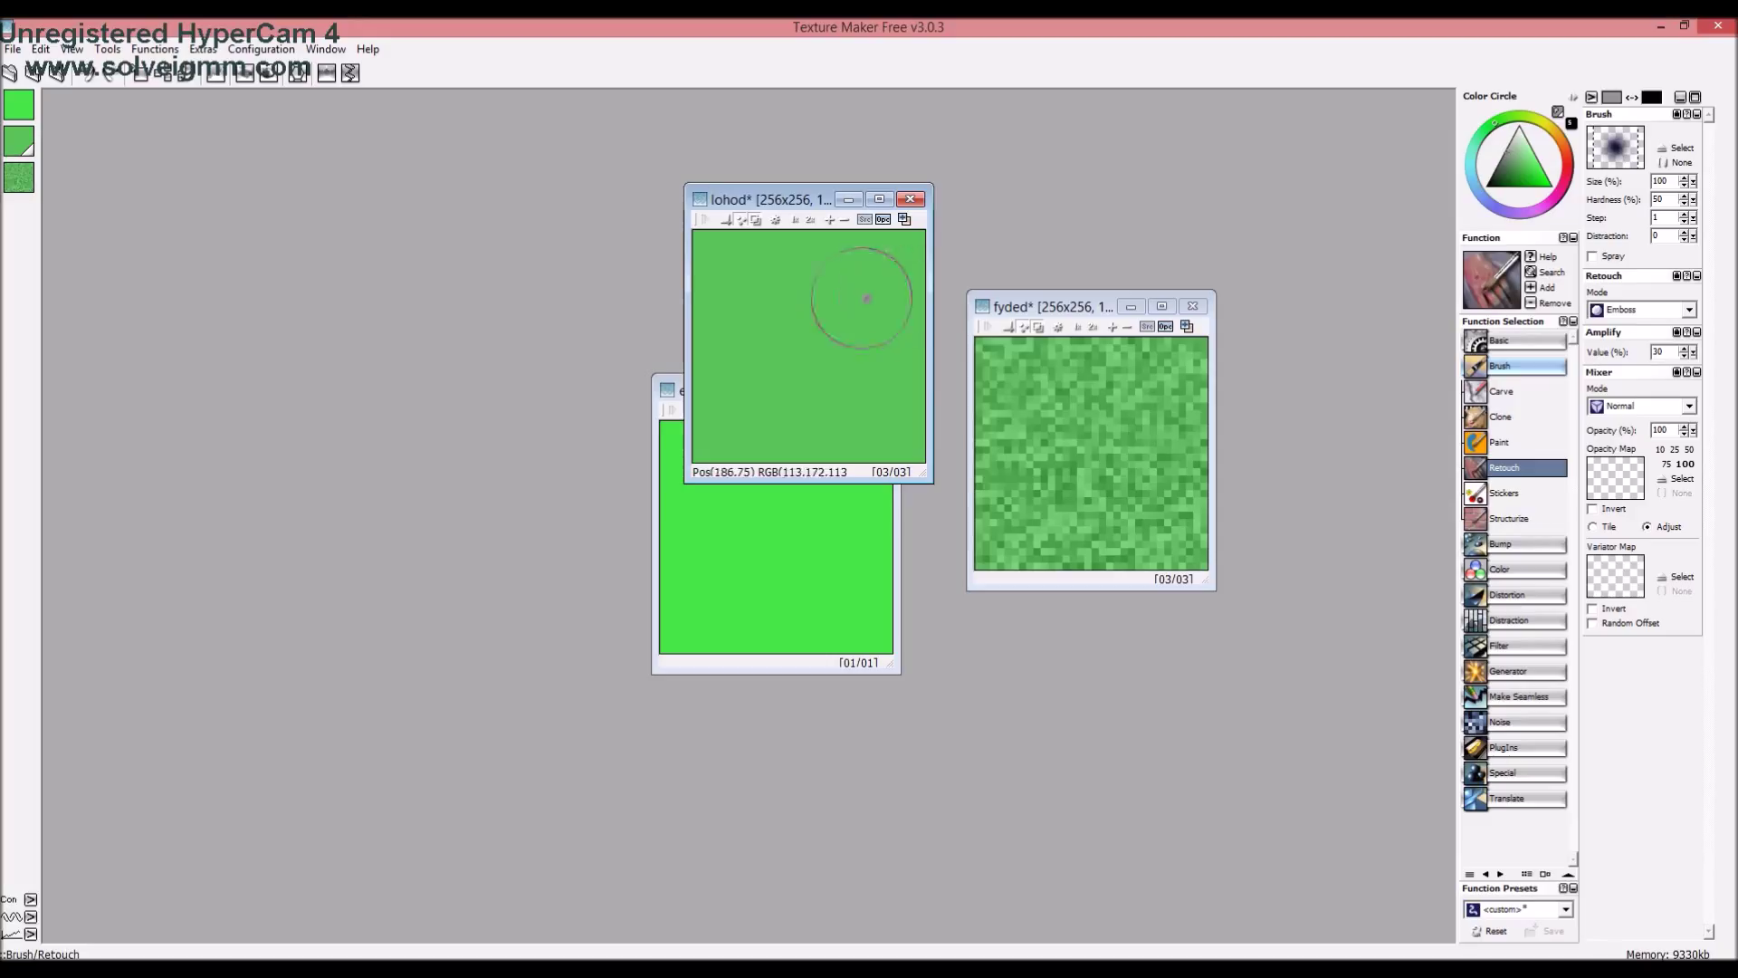
drag(845, 350, 796, 349)
drag(923, 475, 944, 581)
drag(944, 187, 943, 280)
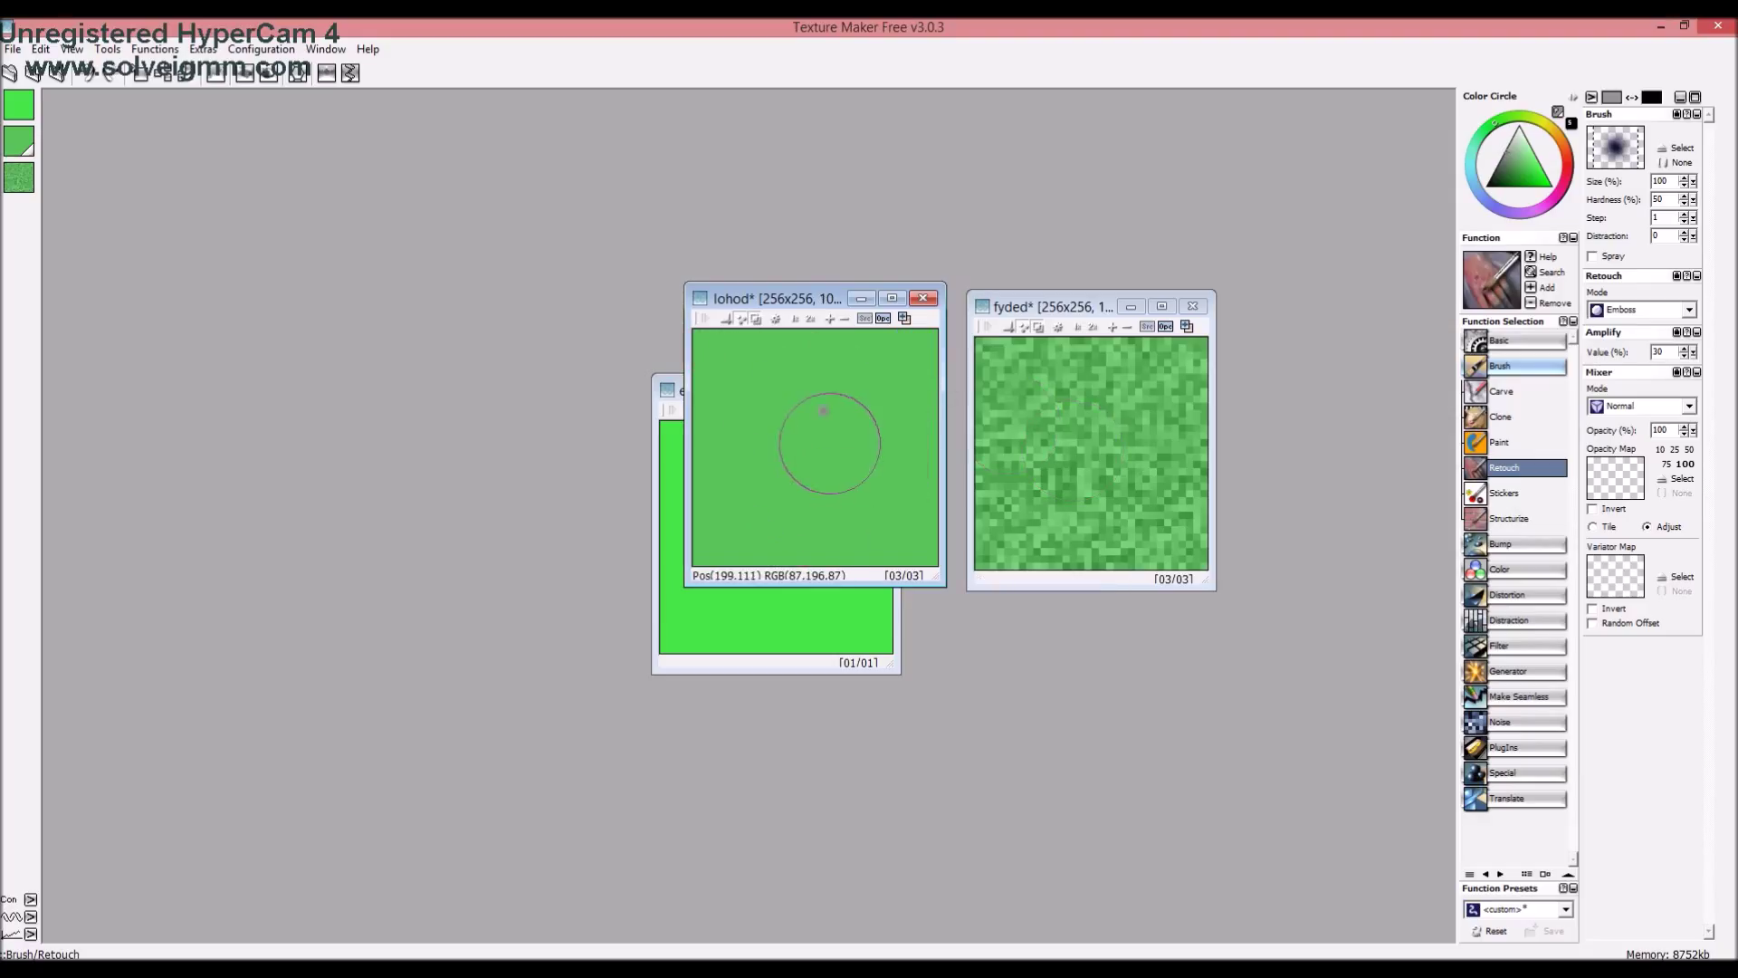
click(1498, 392)
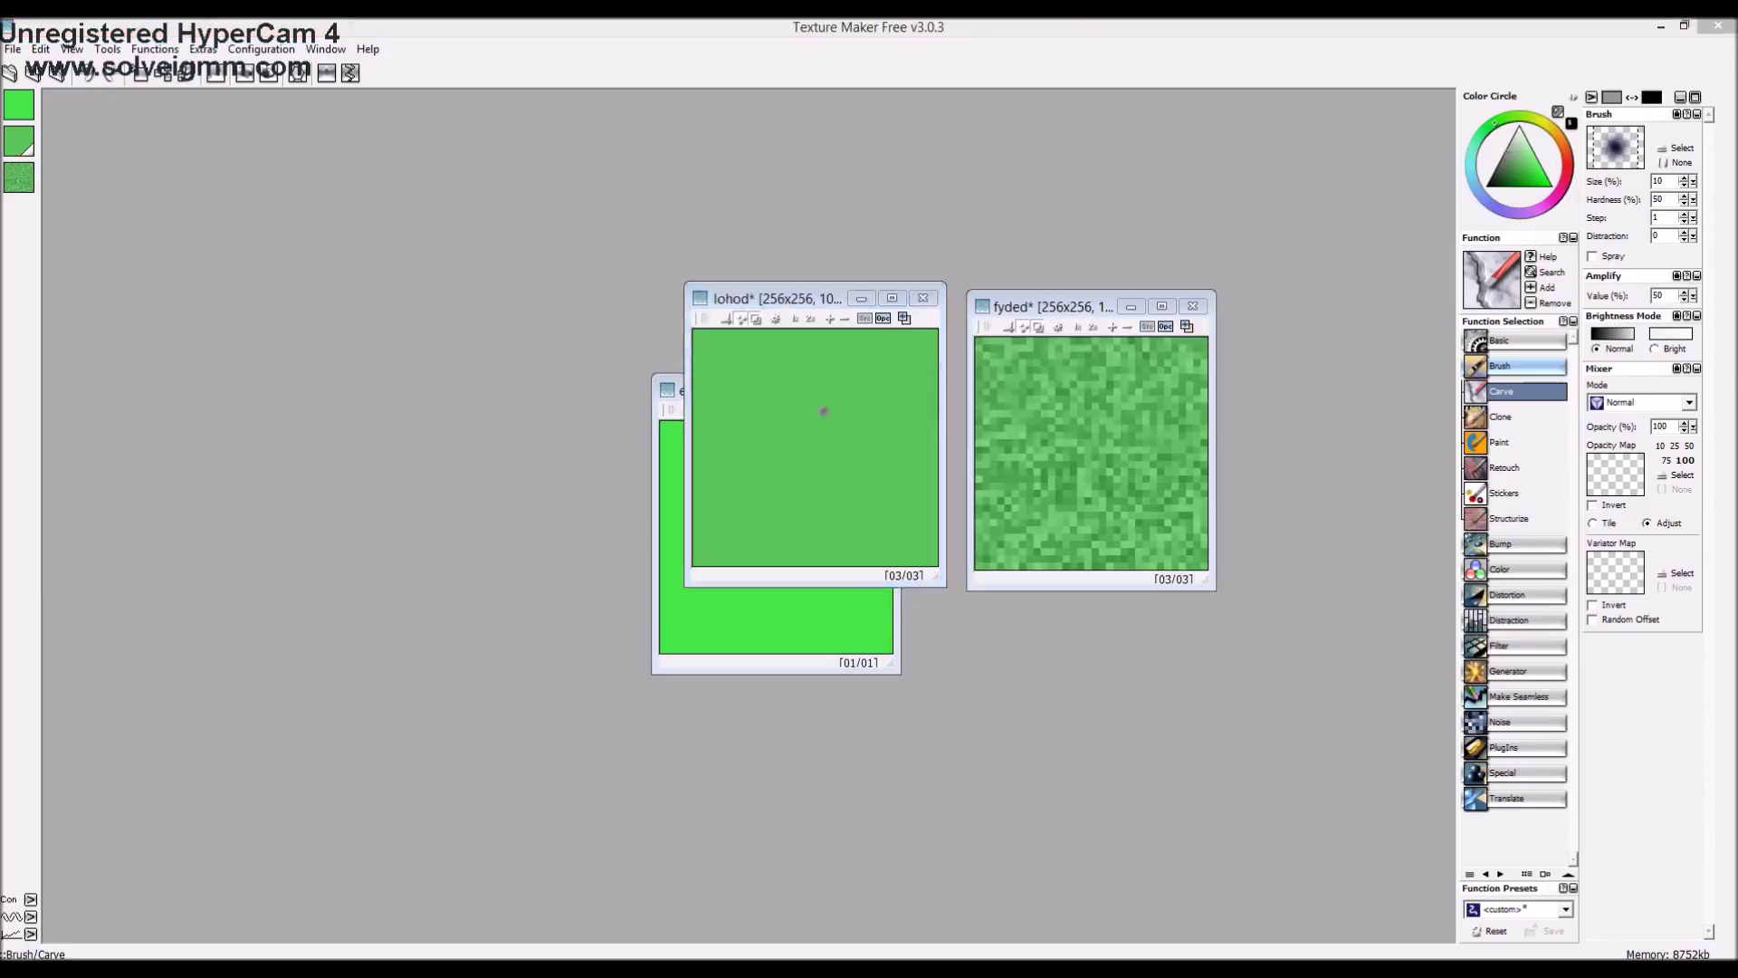
View the Crate map 1 image from the GameOBJ\Crate 1 folder on drive E in File Explorer, and close the image and folder
key(super+e)
click(1081, 473)
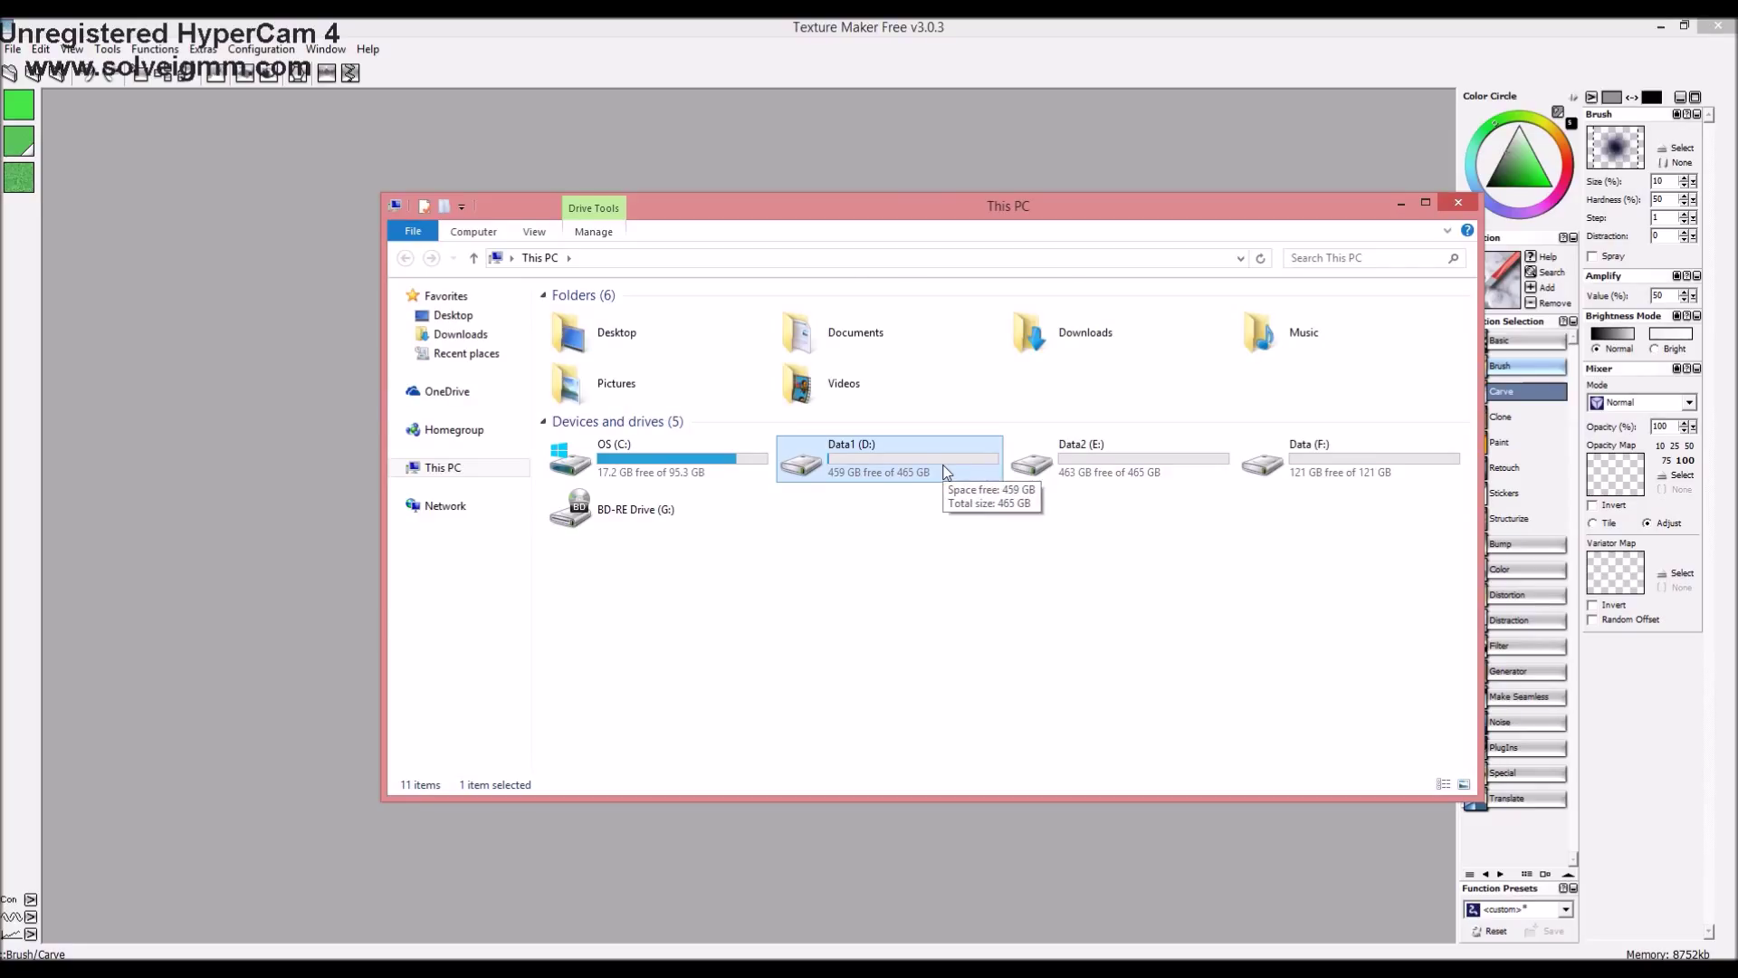
double_click(1093, 458)
click(594, 317)
double_click(594, 317)
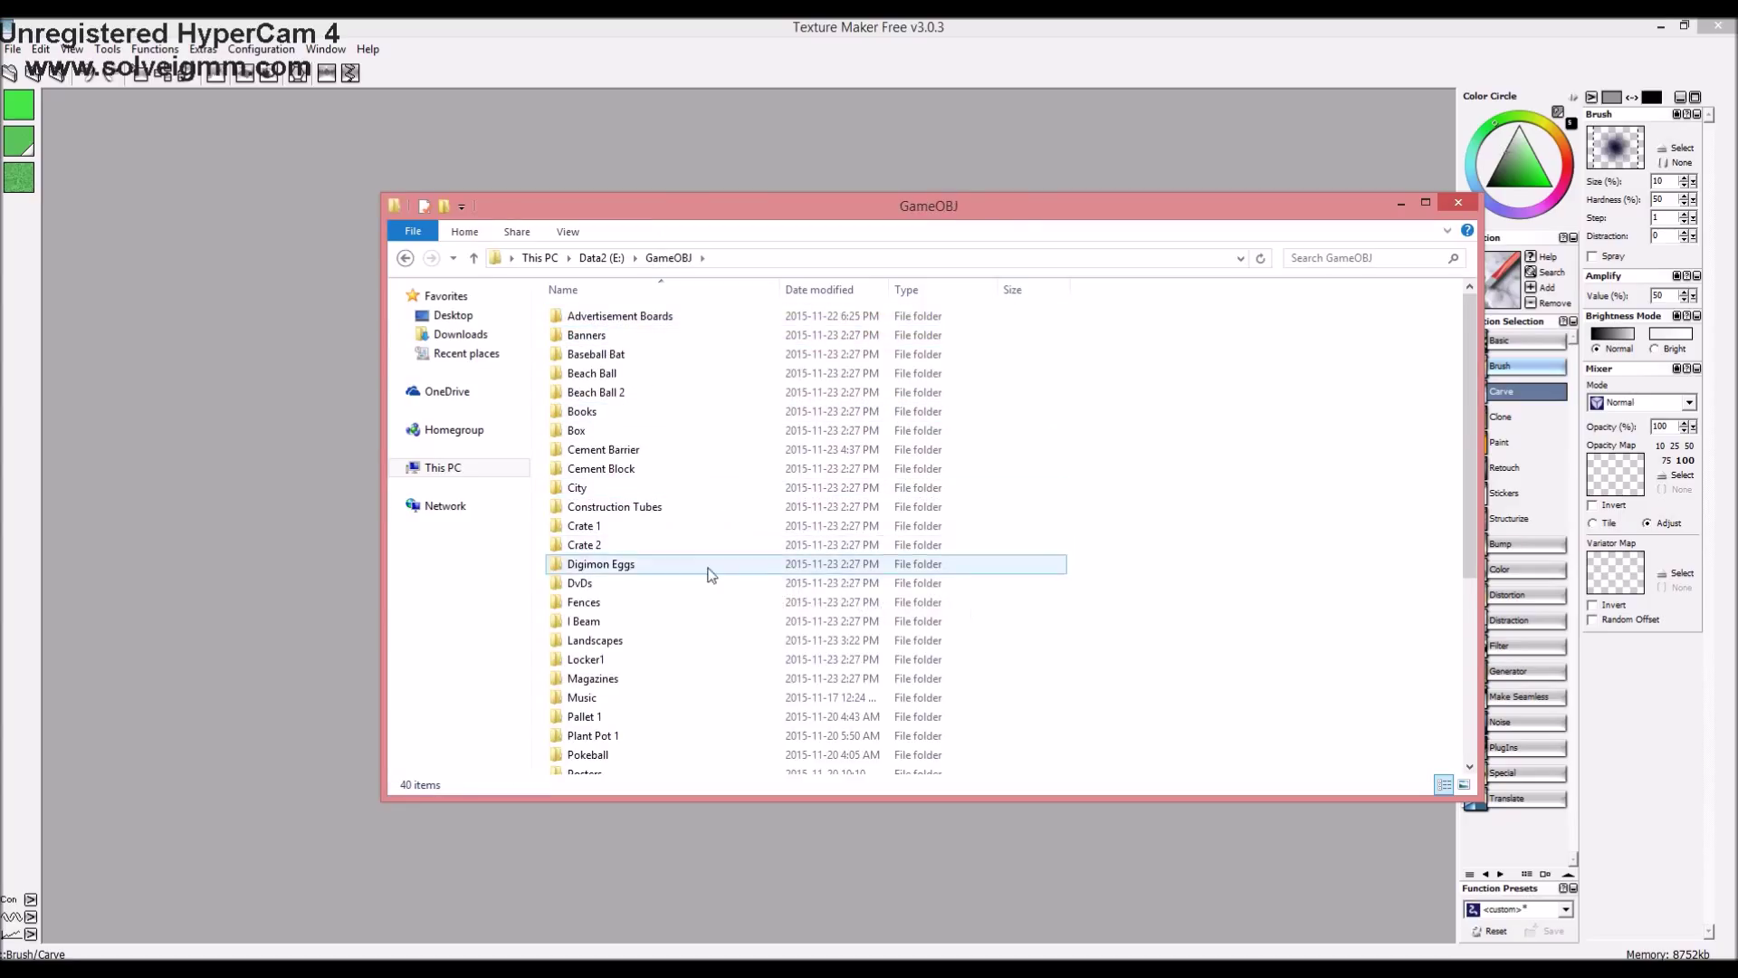
double_click(667, 527)
double_click(684, 347)
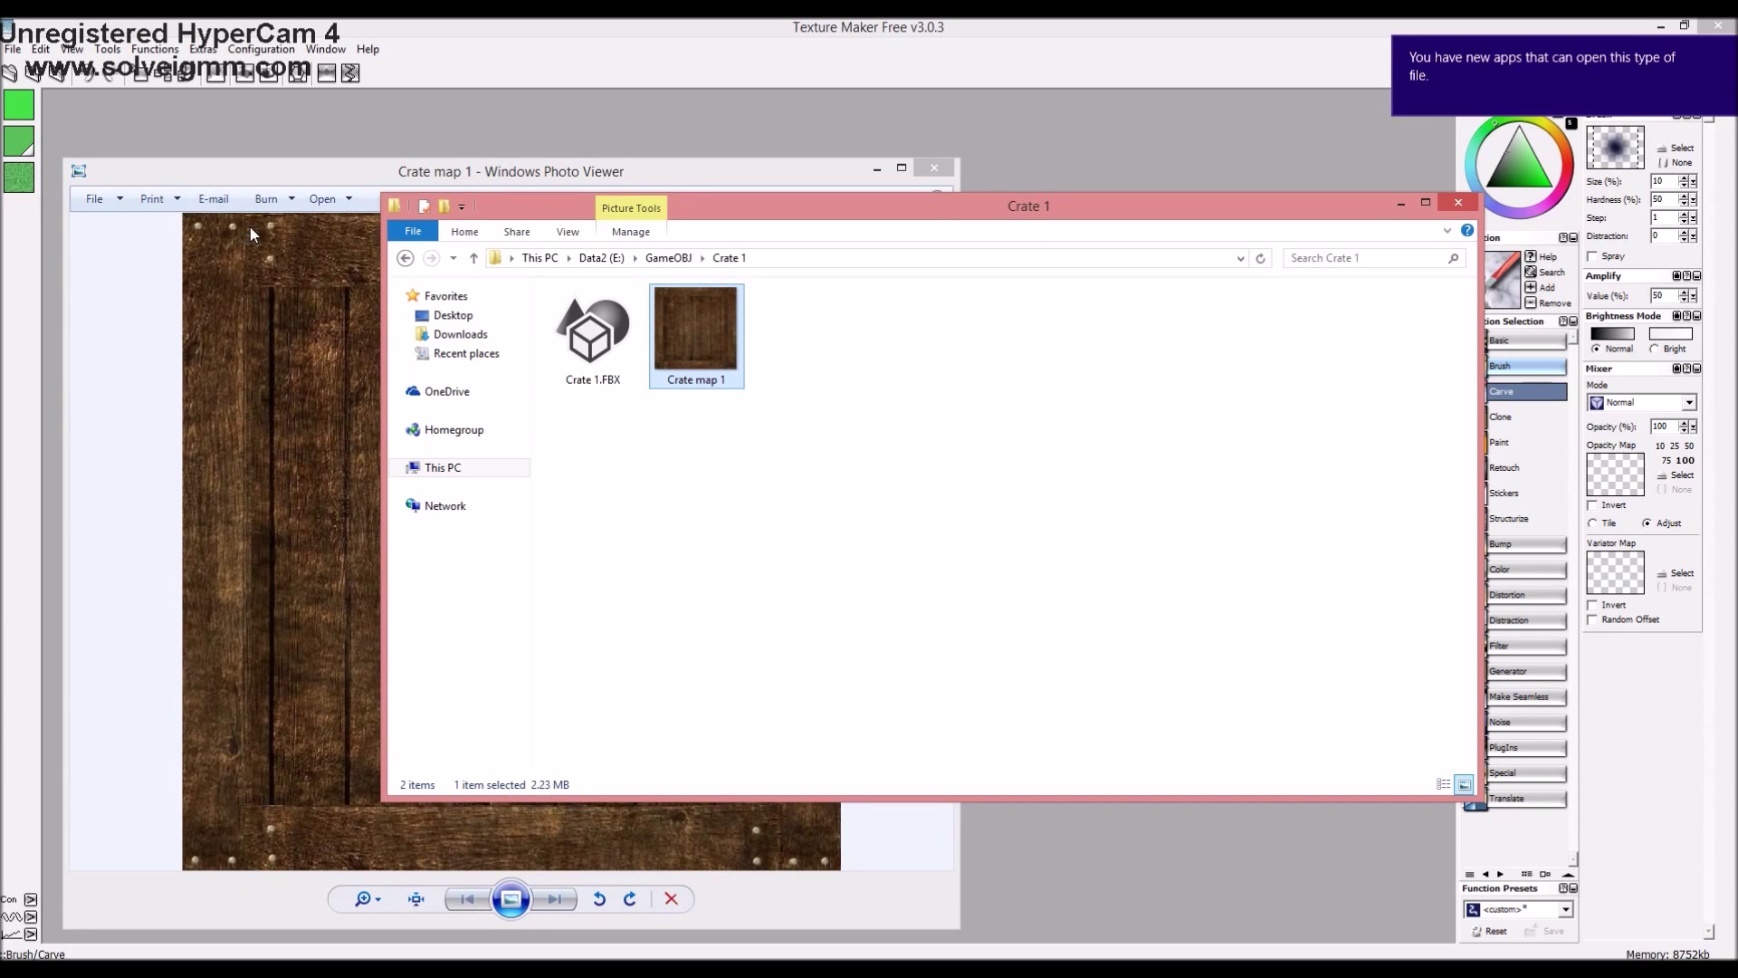
drag(813, 181, 978, 177)
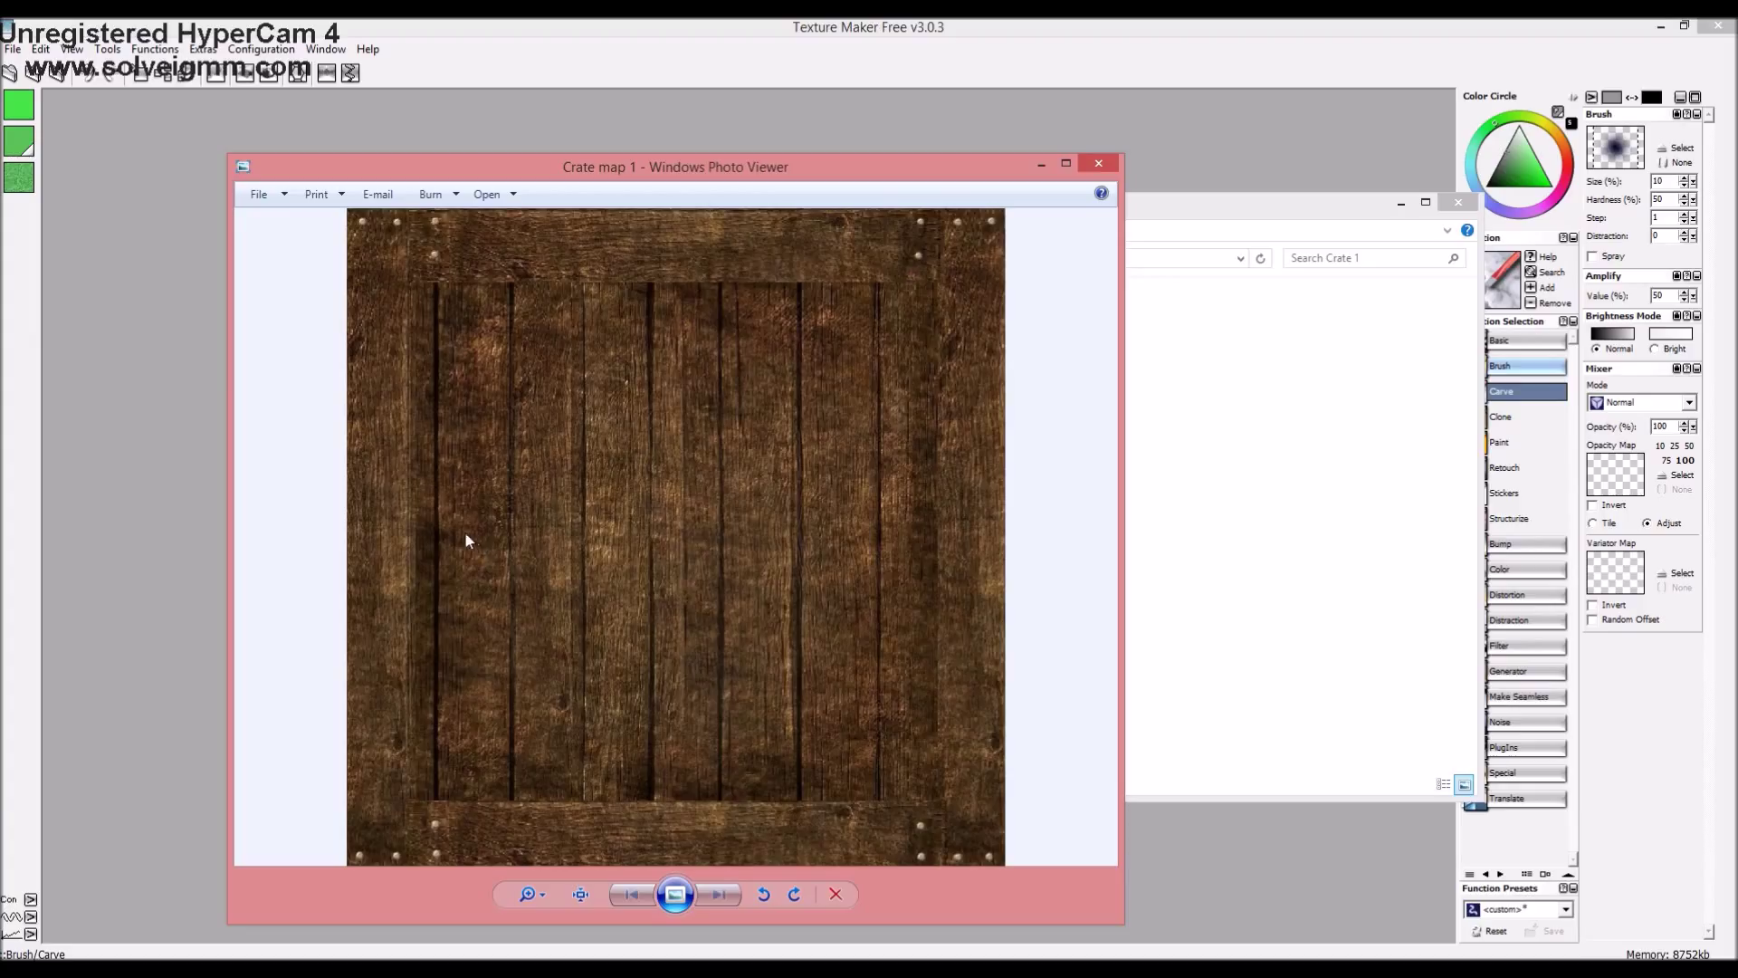
click(1107, 164)
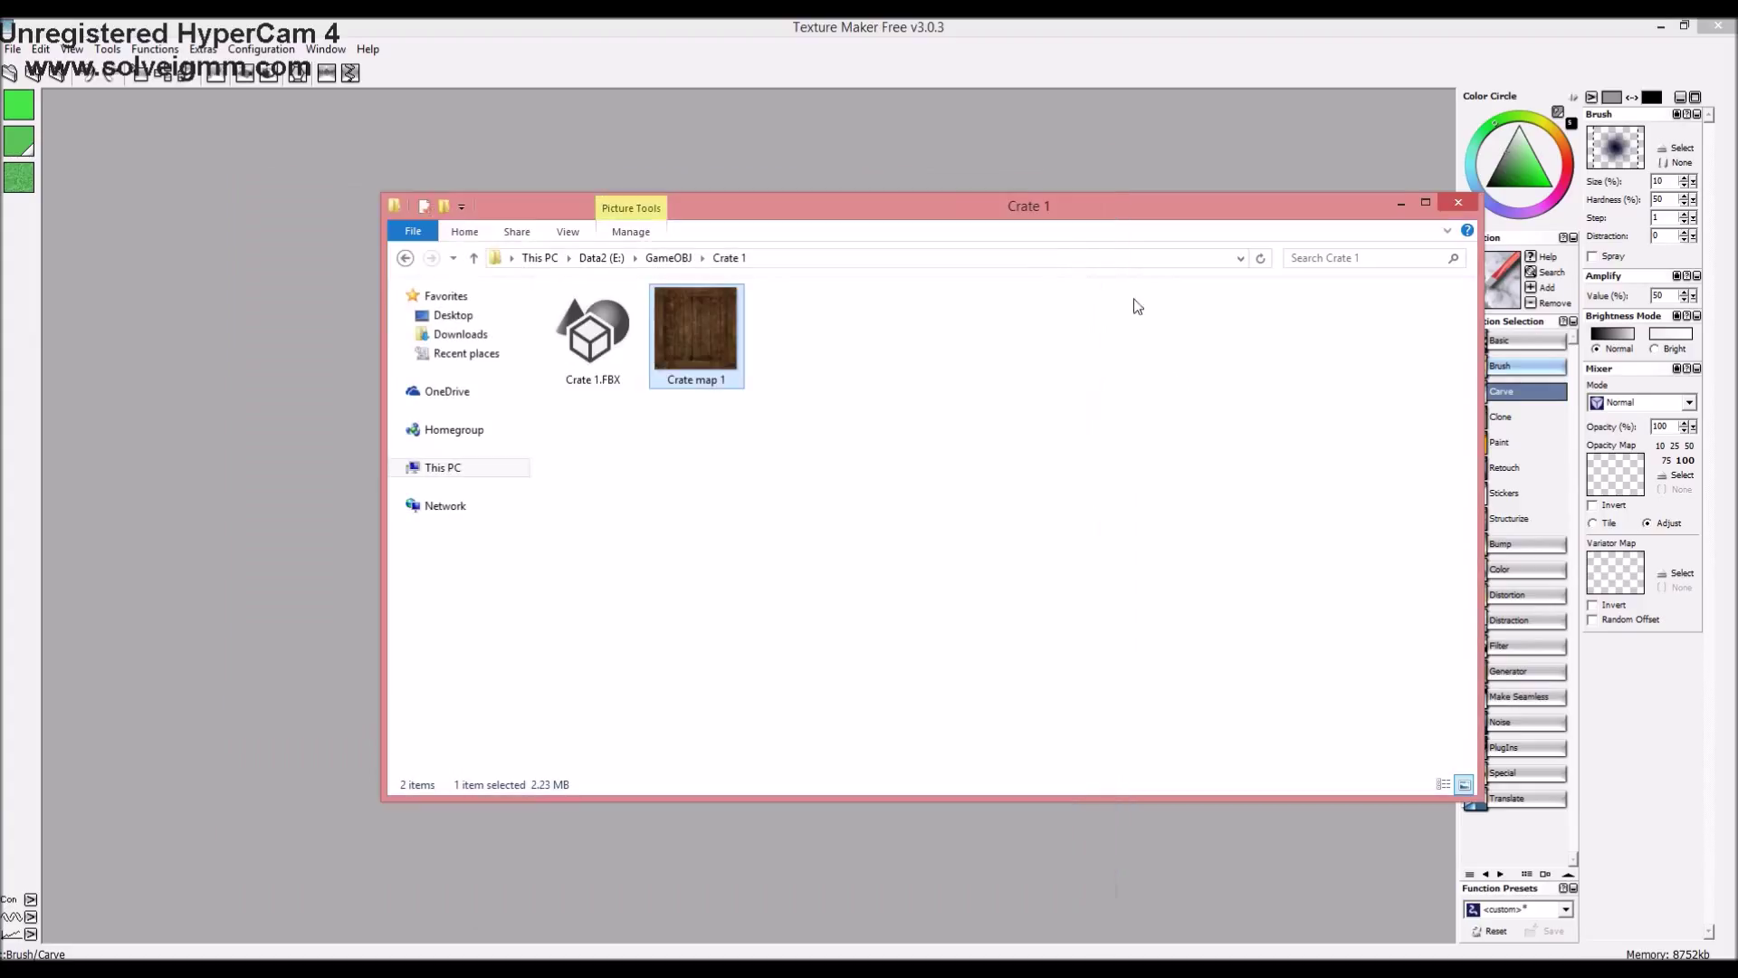
click(1456, 204)
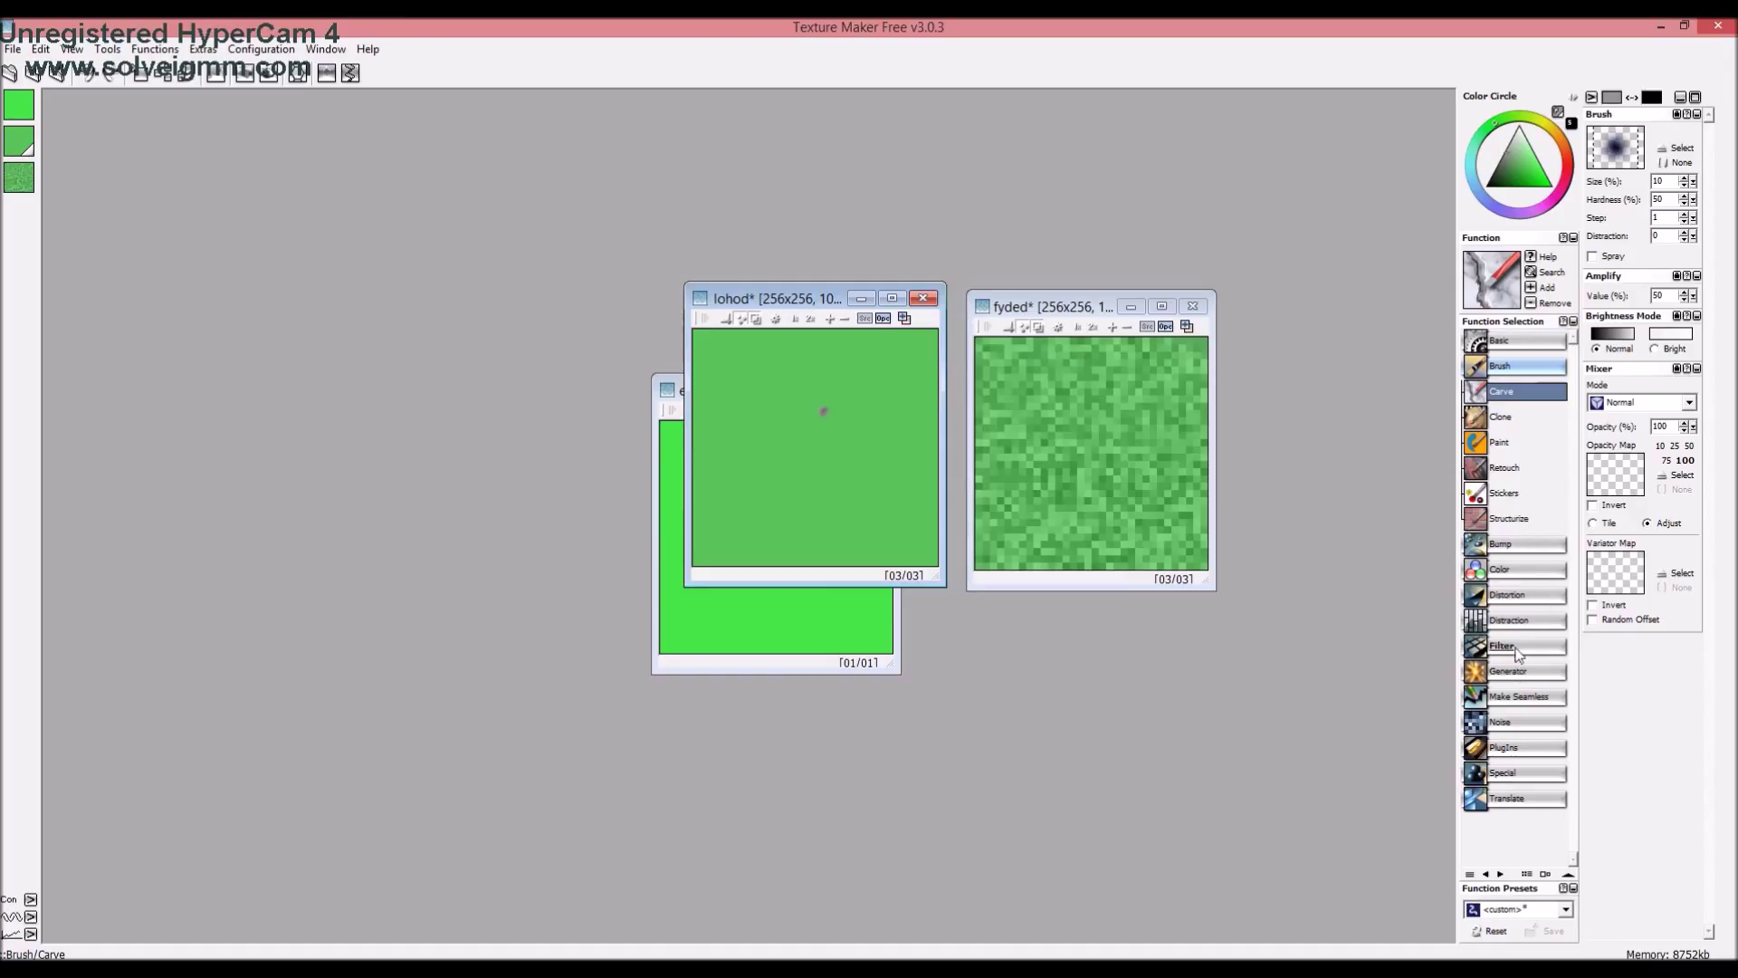
Look through the functions in the Color, Distortion, PlugIns, Special, Translate and Filter categories
click(1519, 570)
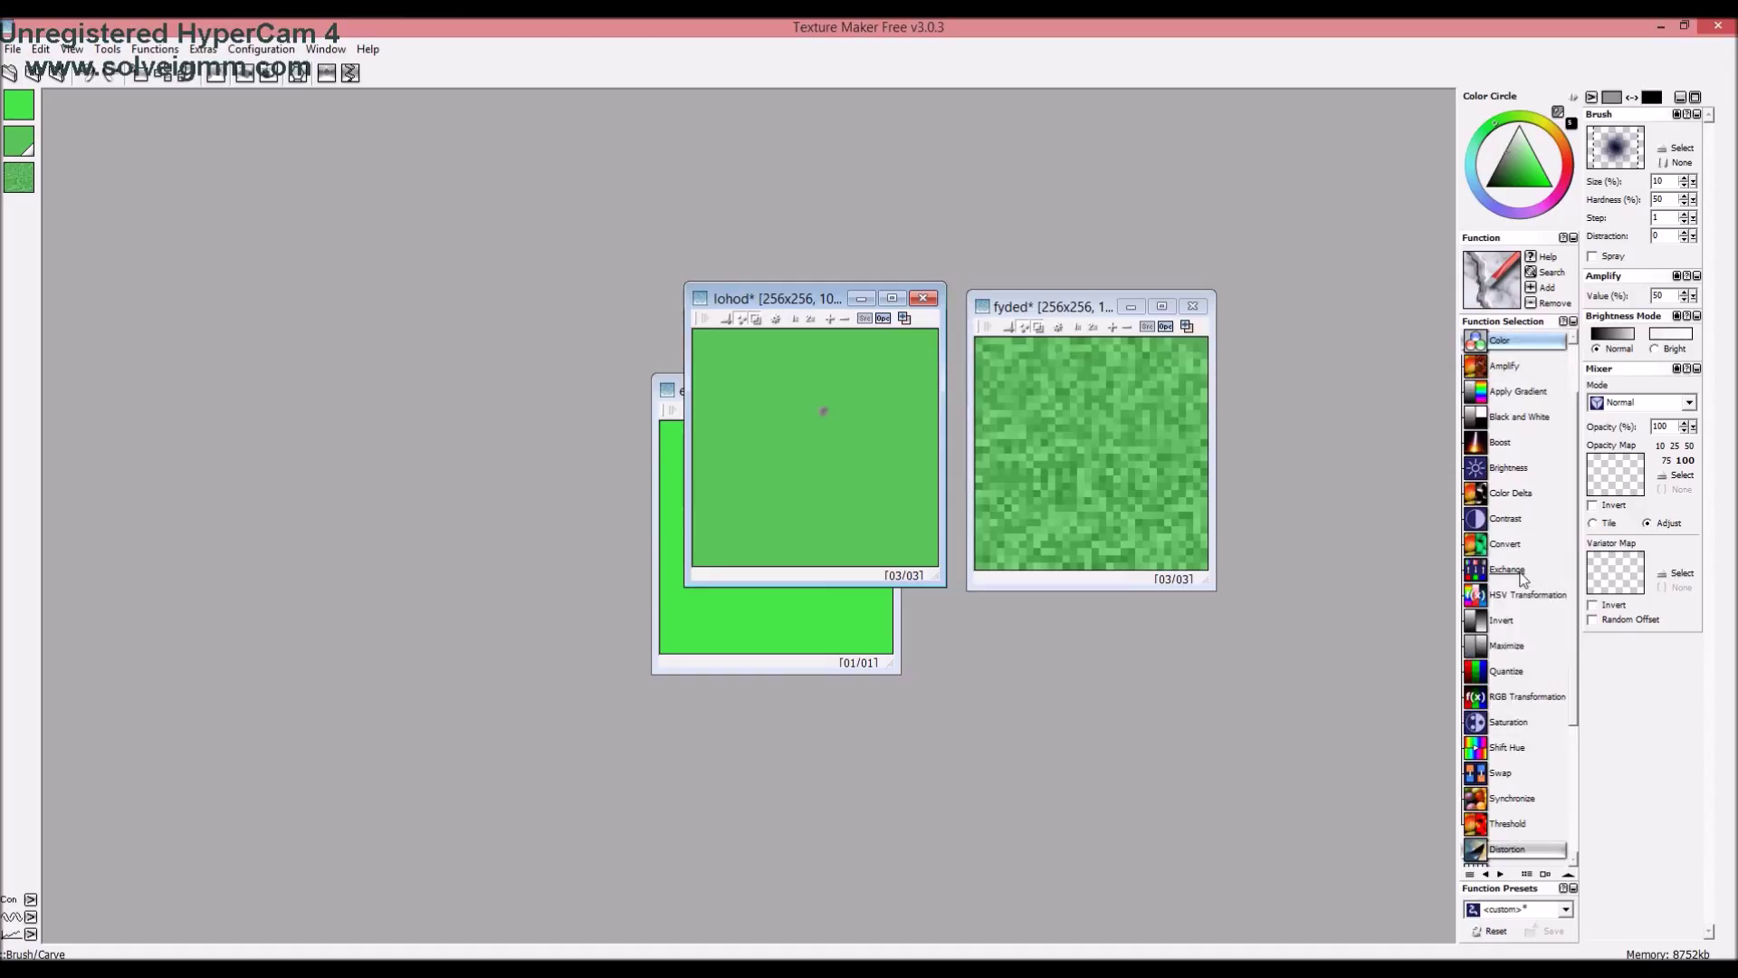
scroll(1486, 759, down, 1)
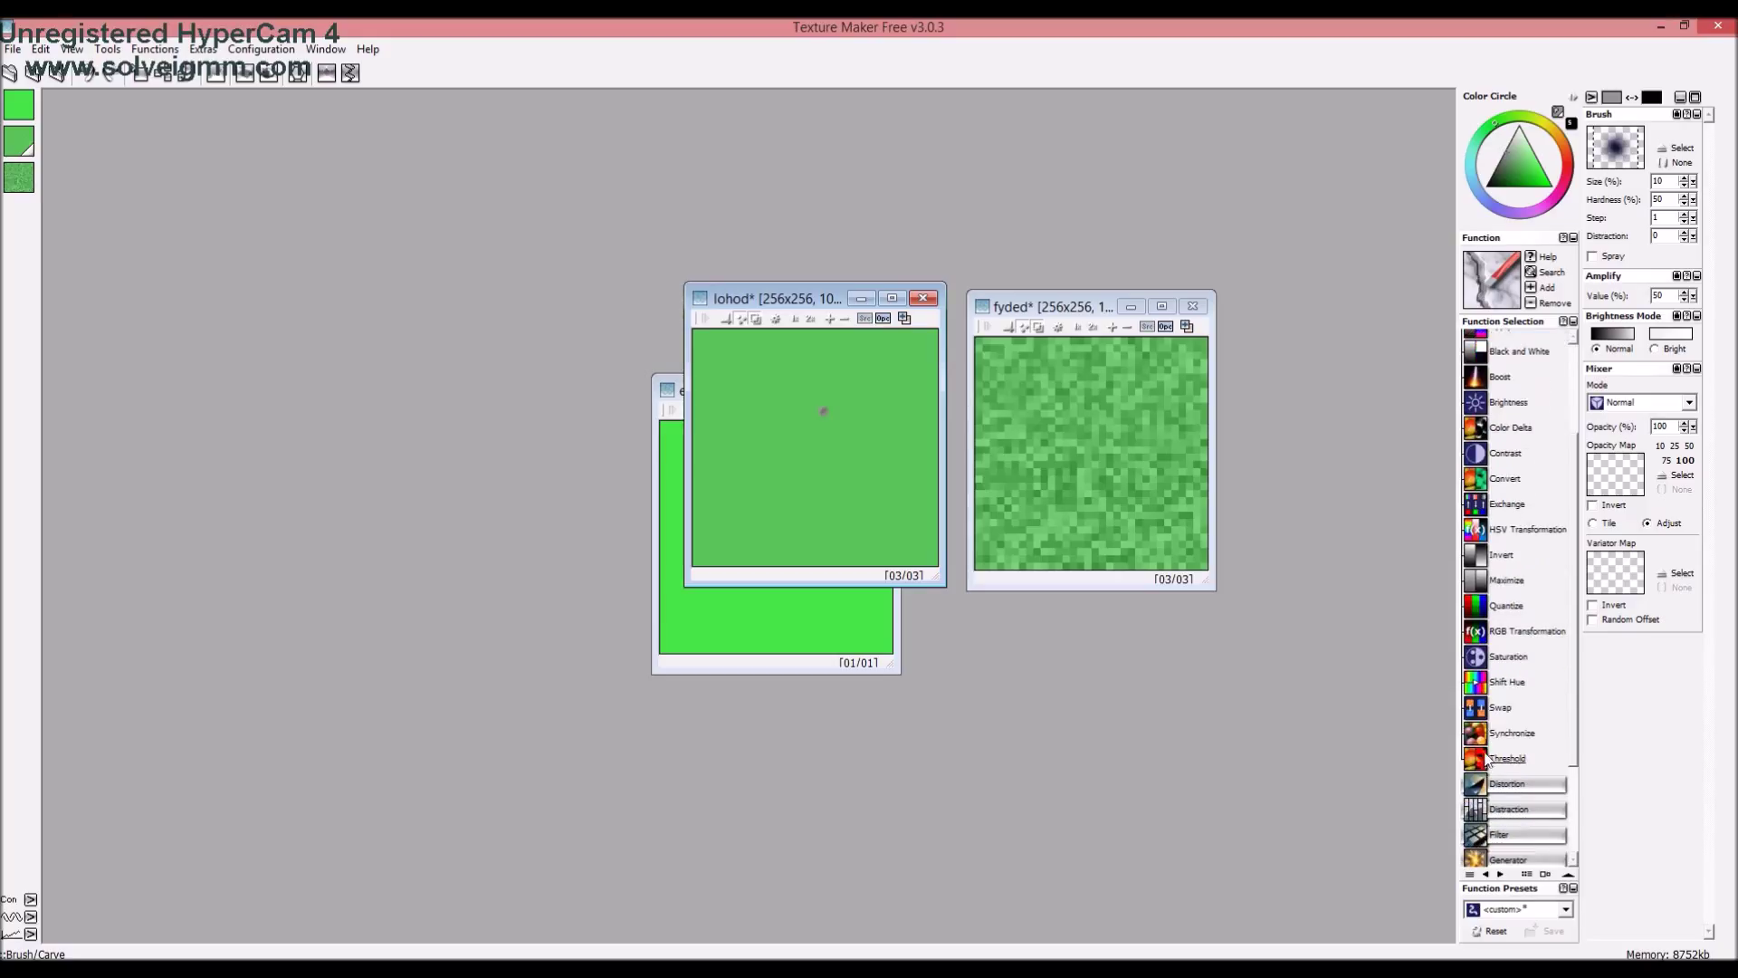
click(1520, 792)
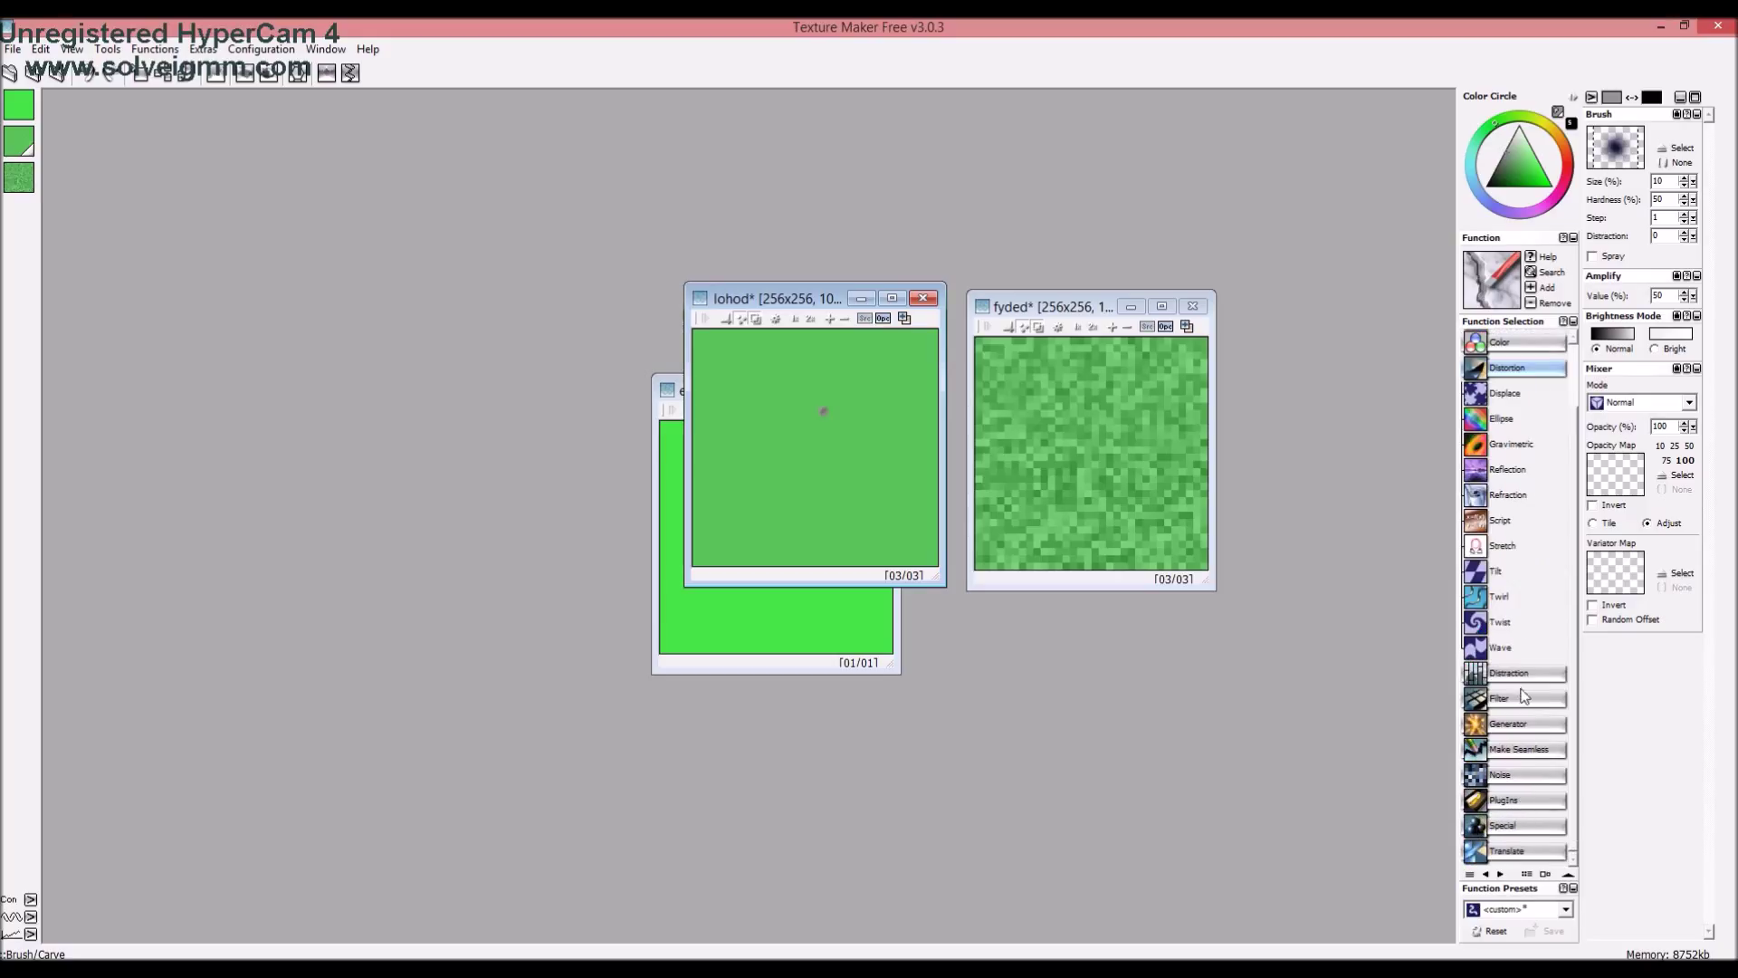
click(1515, 804)
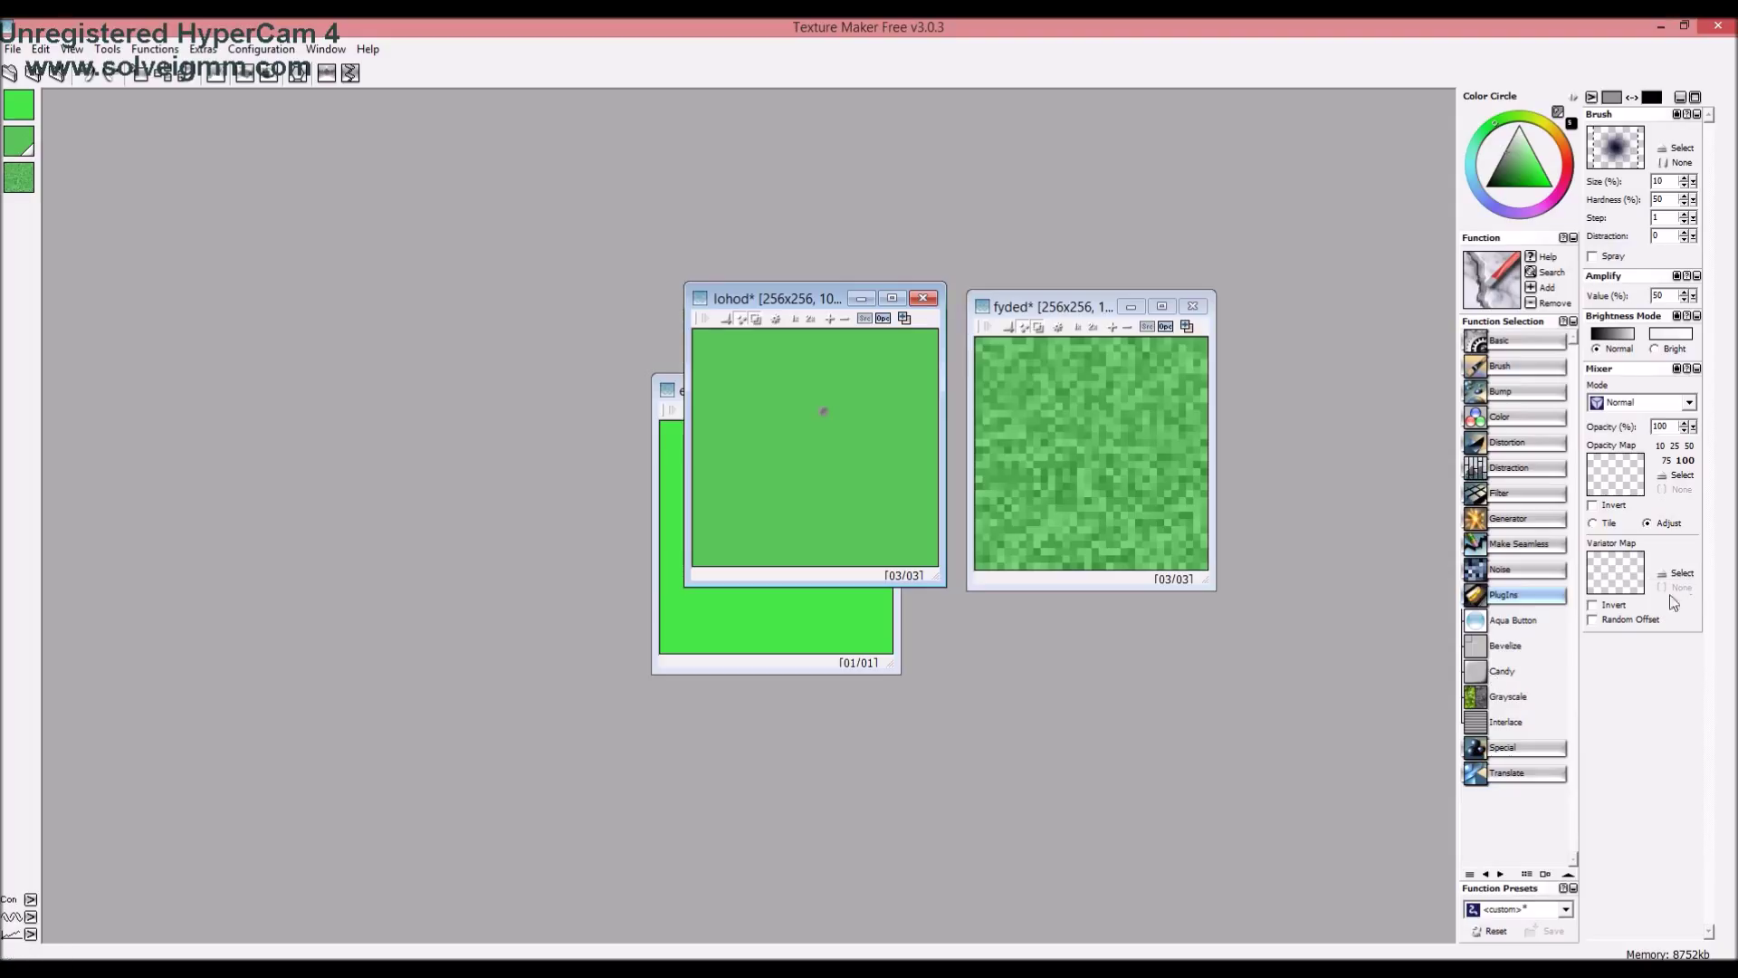
click(1502, 748)
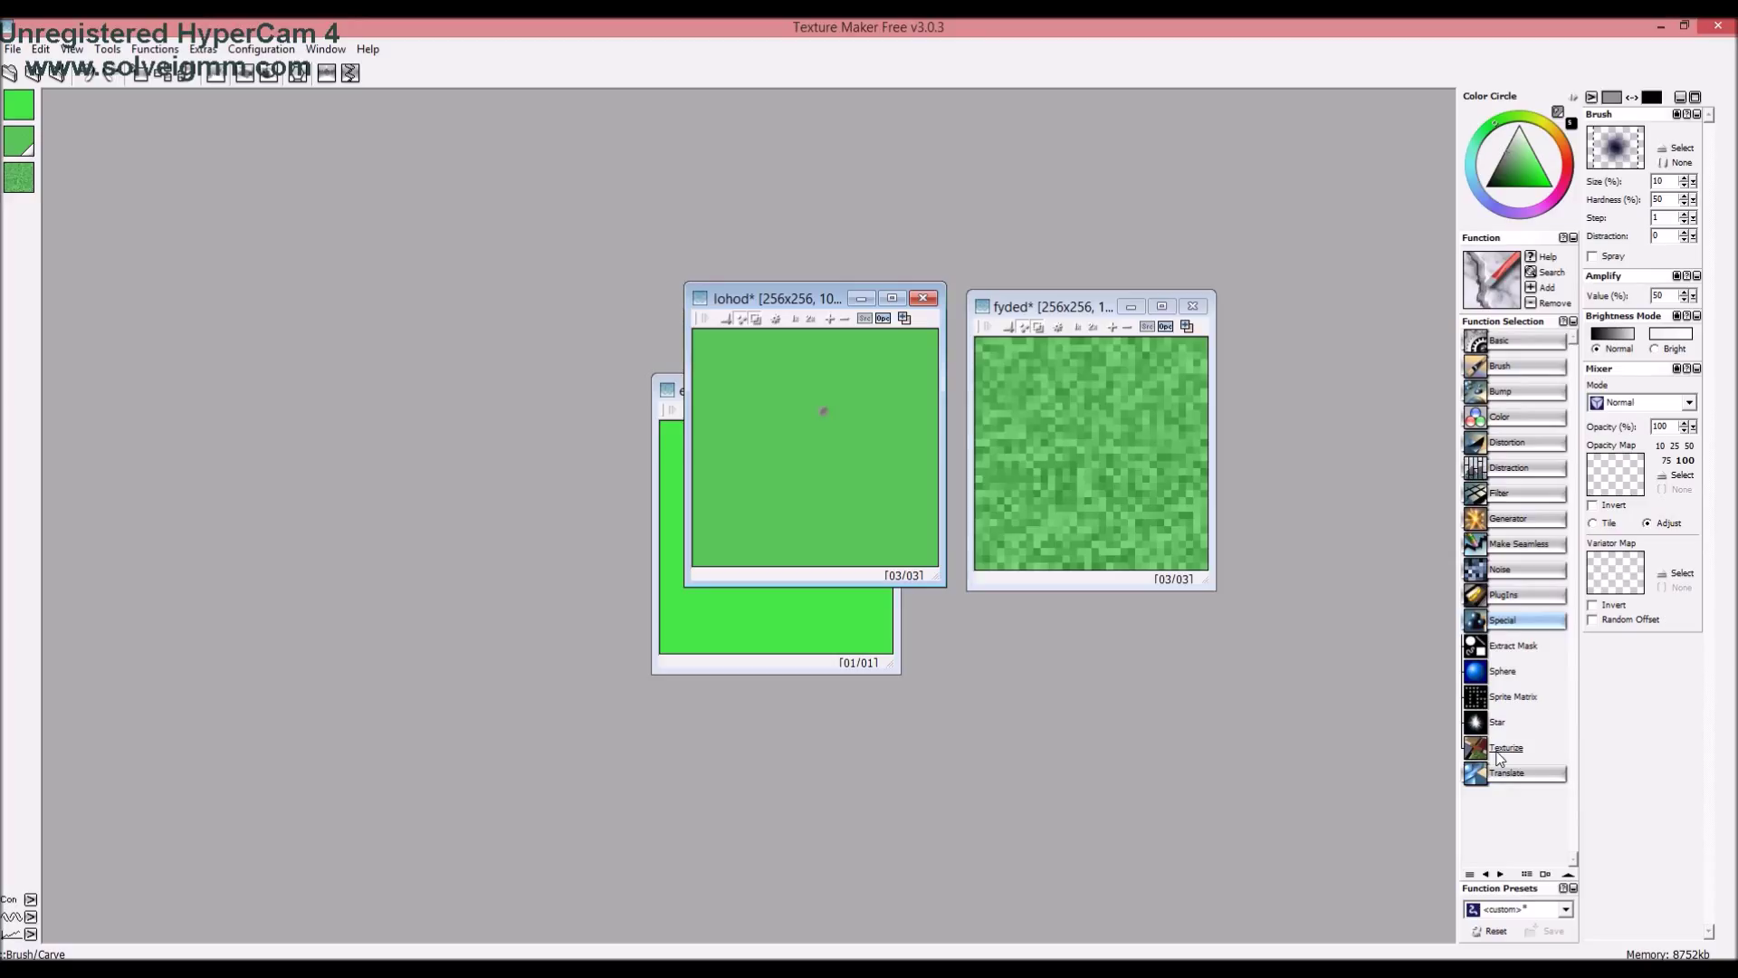
click(1533, 775)
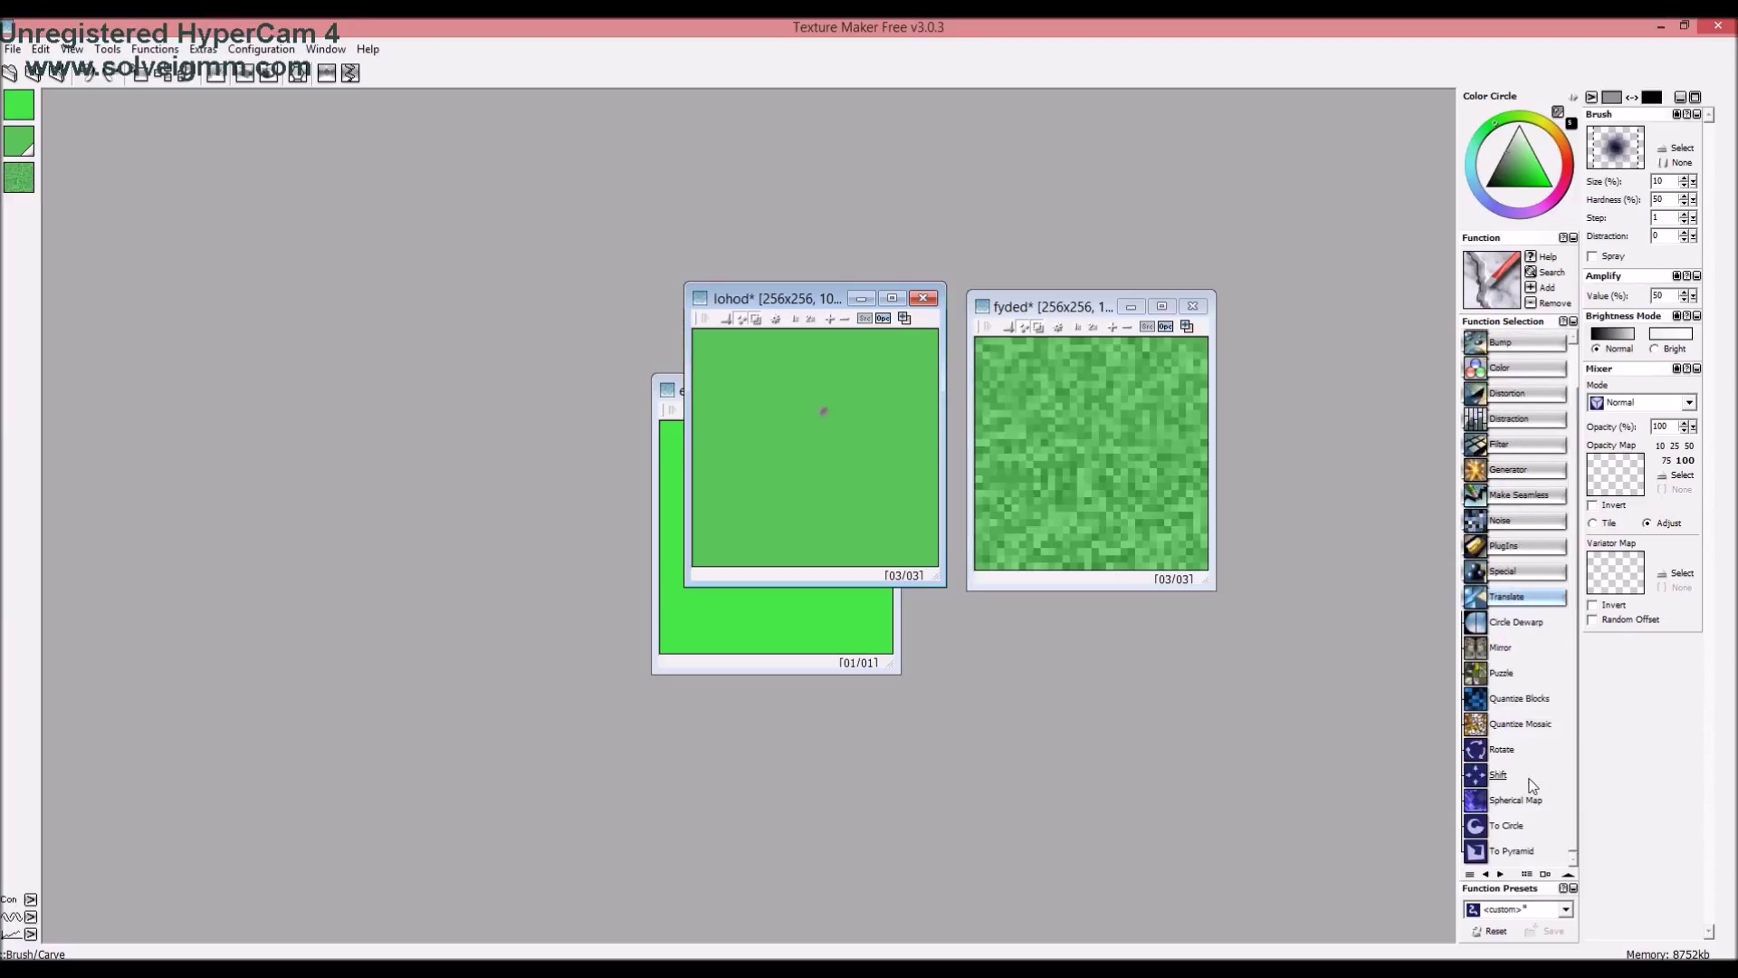
scroll(1536, 777, up, 2)
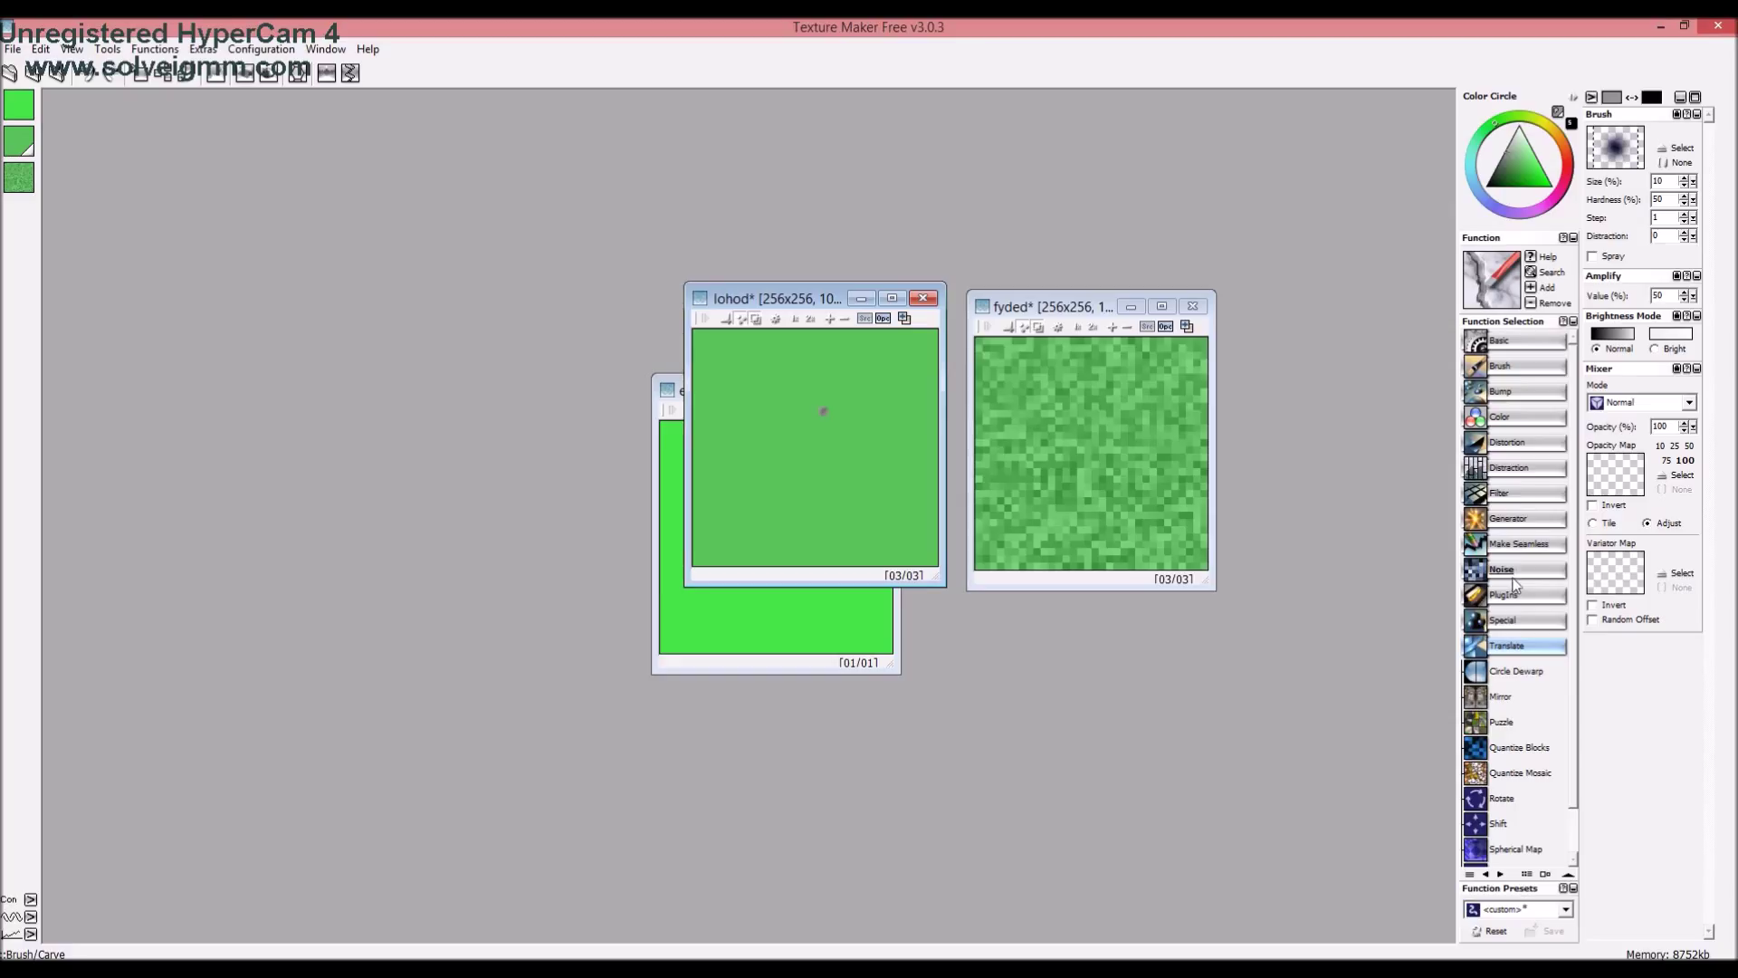
click(1541, 500)
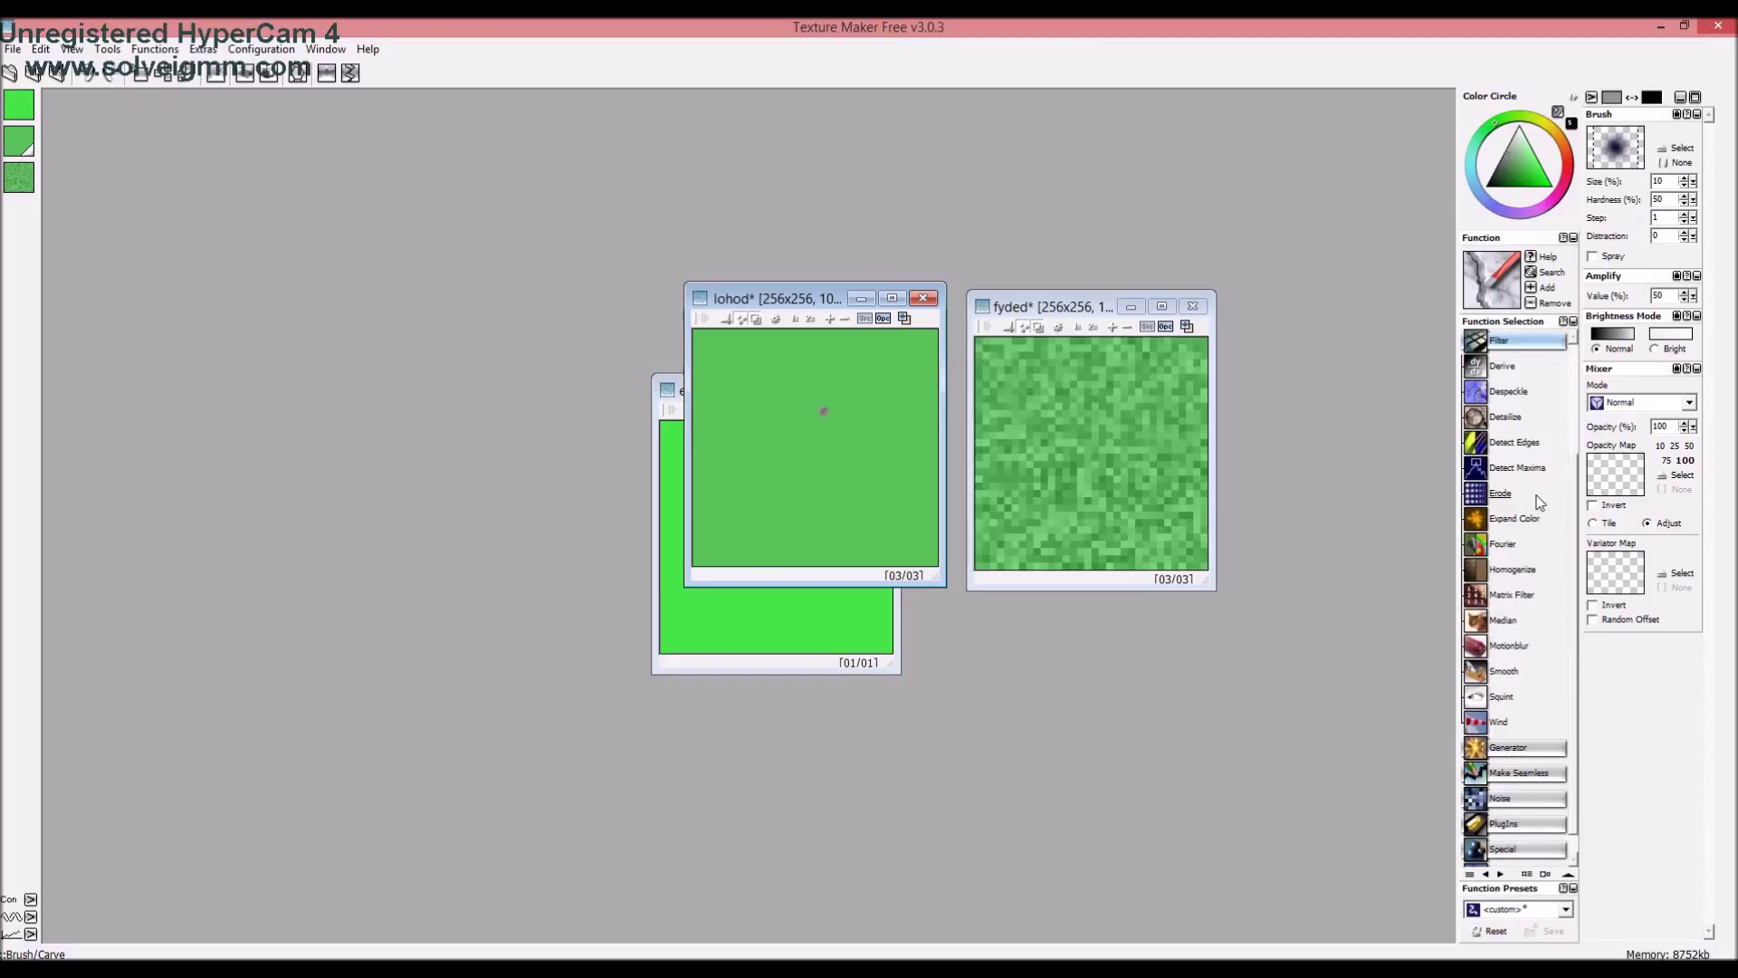
scroll(1539, 504, up, 2)
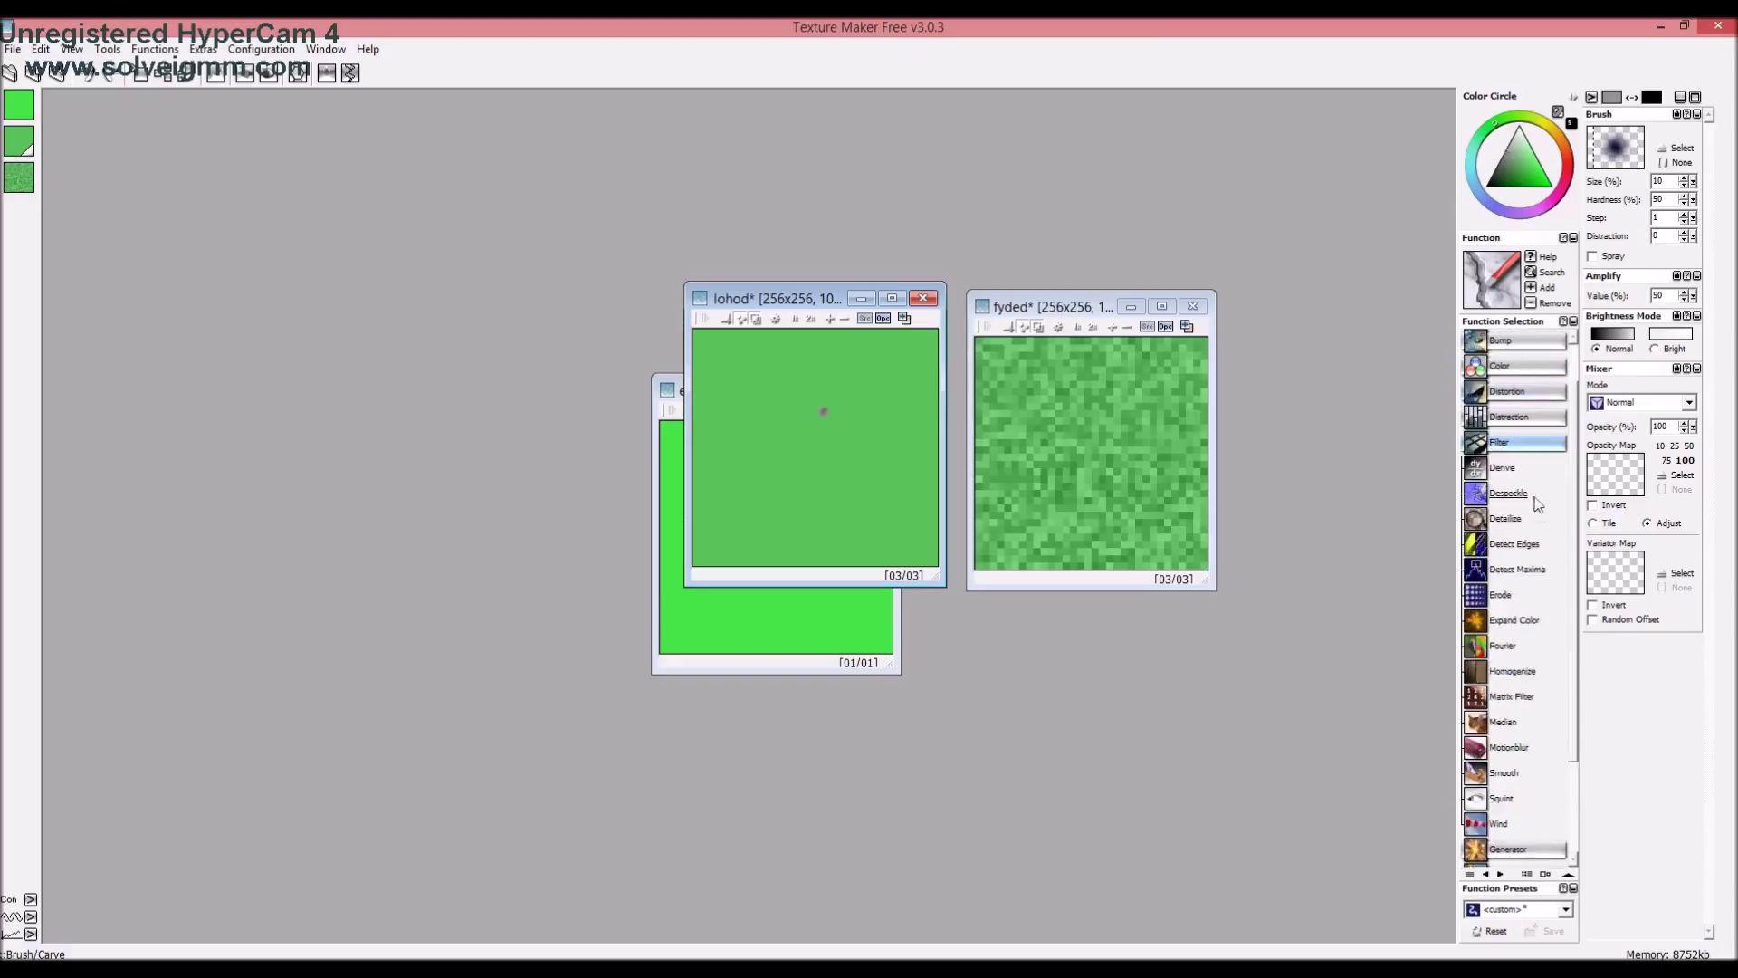
click(1537, 417)
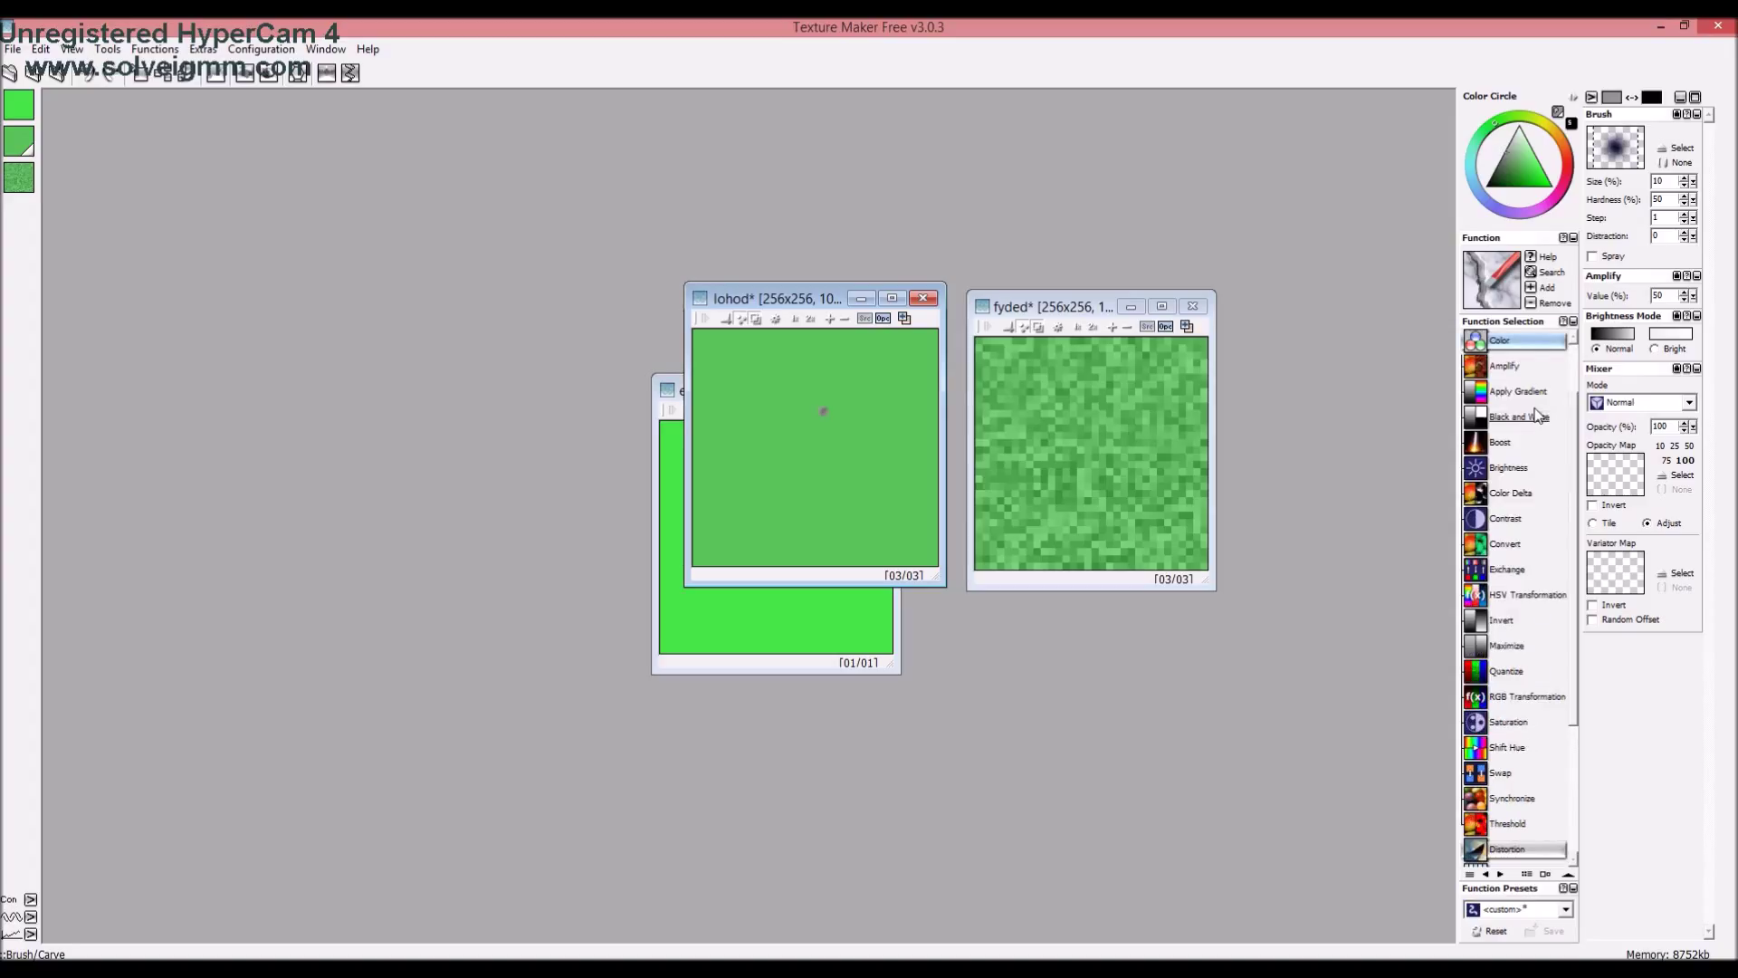
Try the Diffuse bump function twice on the lohod texture at different spots
click(1525, 395)
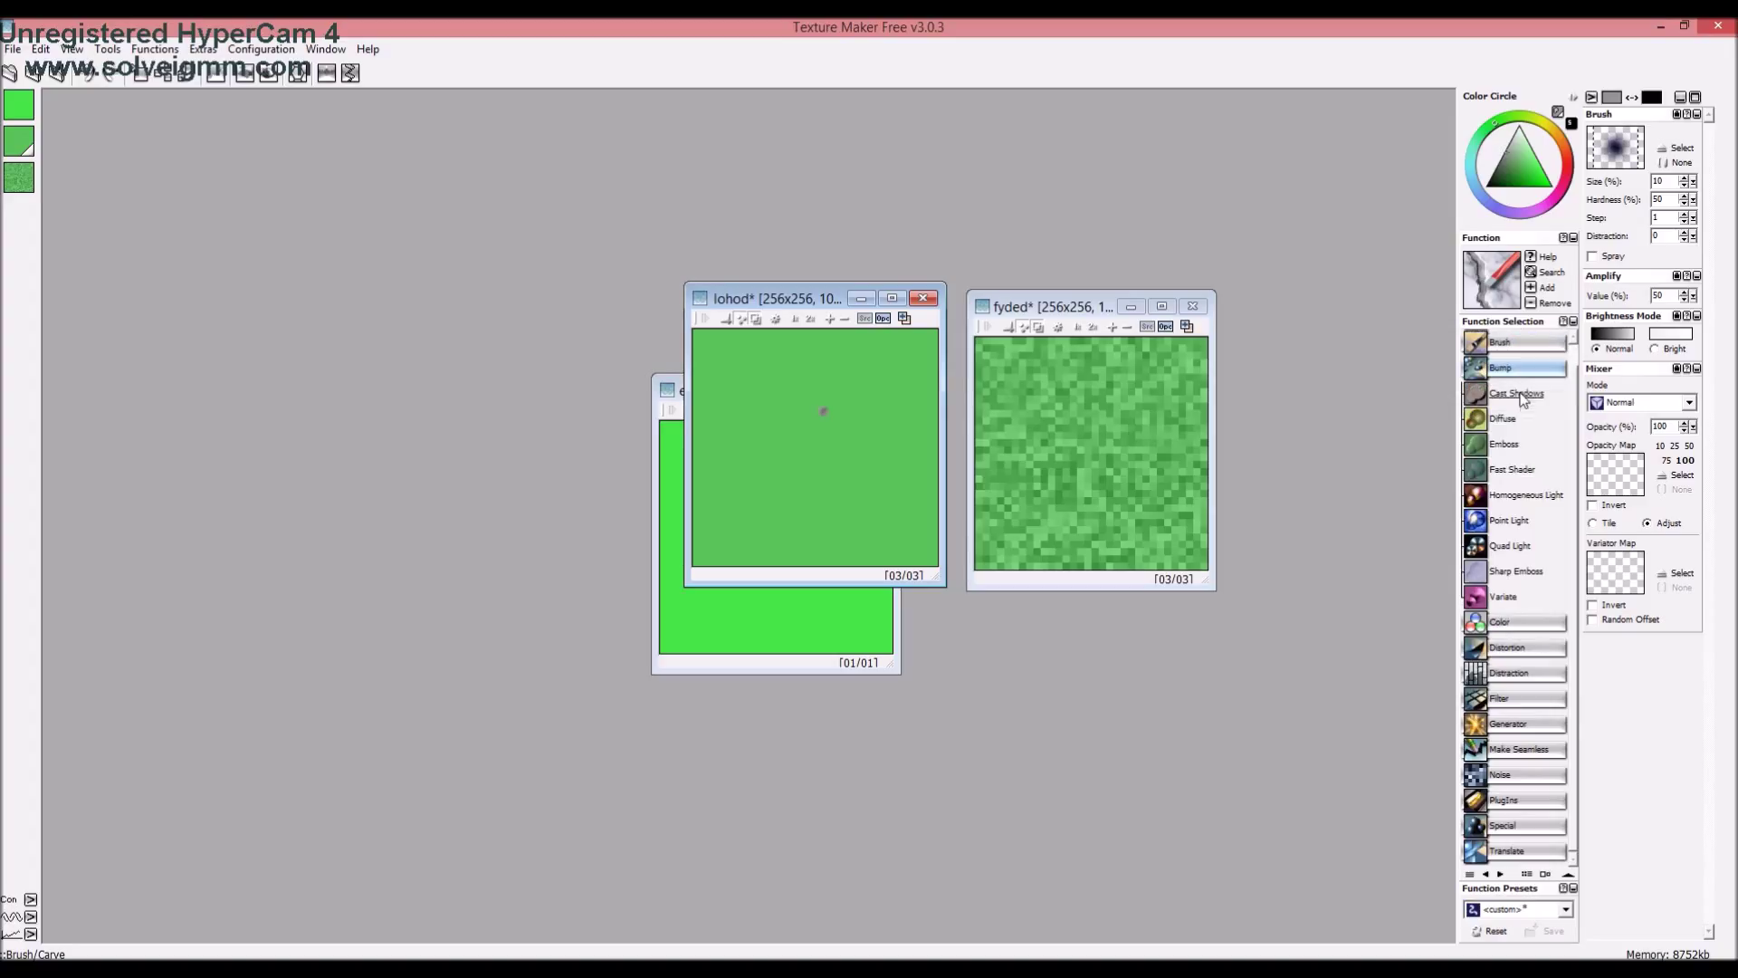
click(1539, 421)
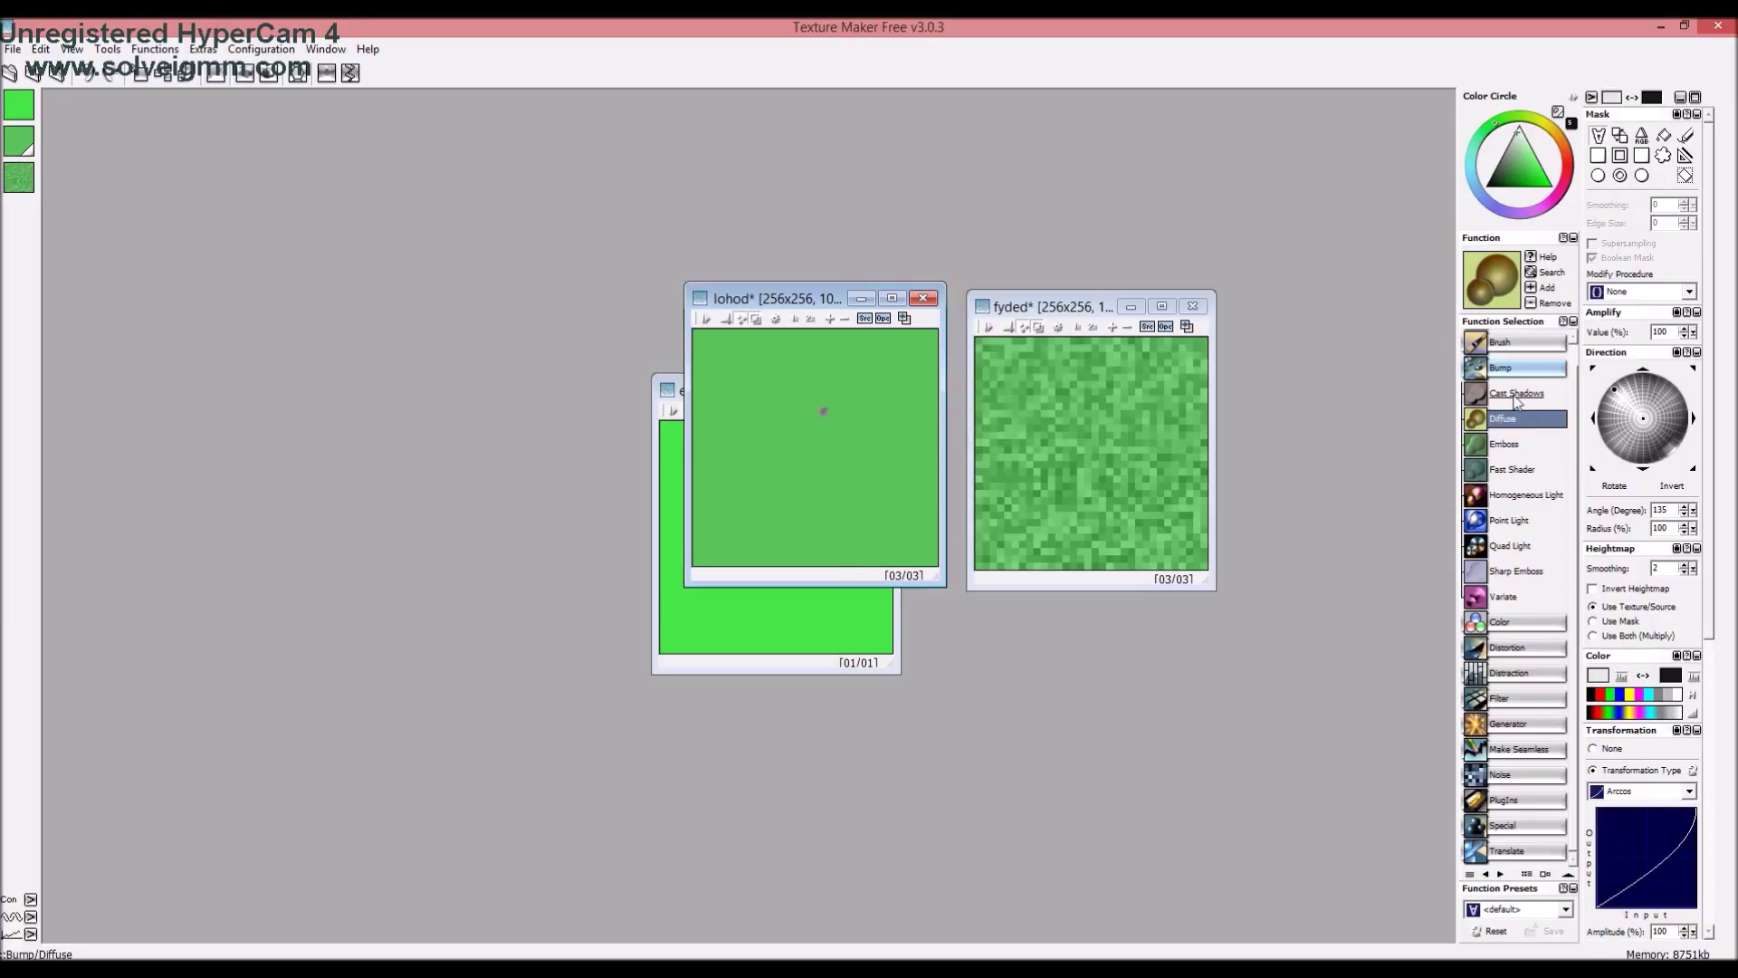
click(825, 418)
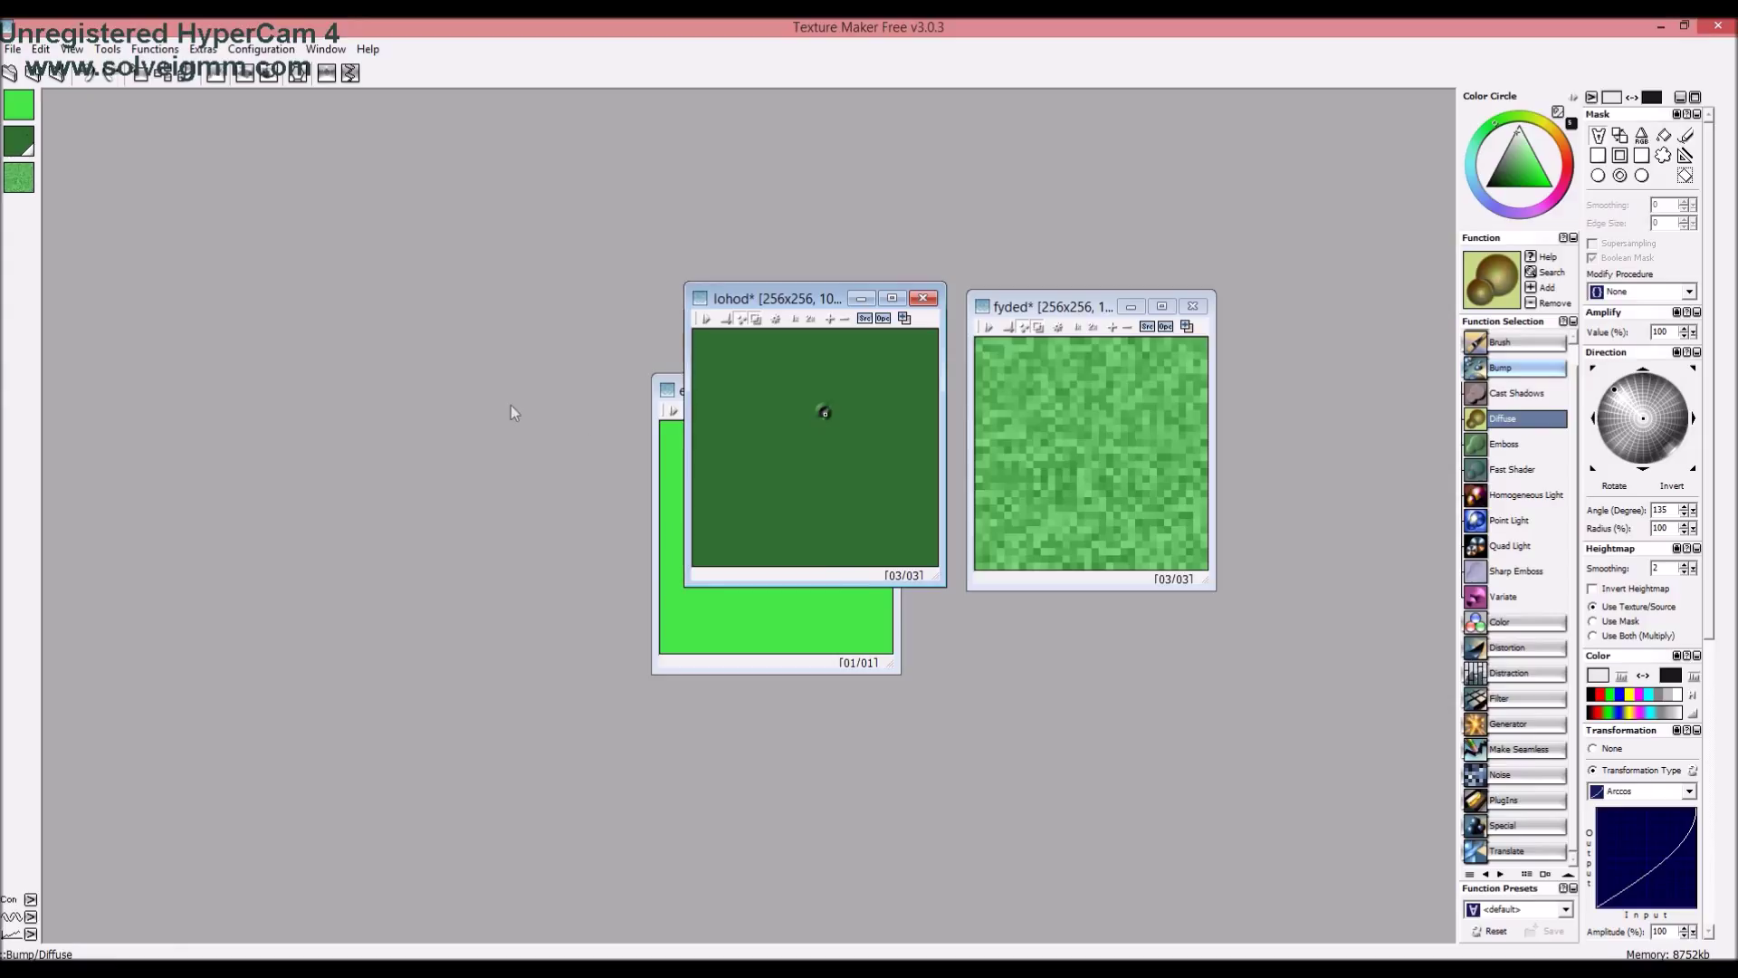
click(778, 443)
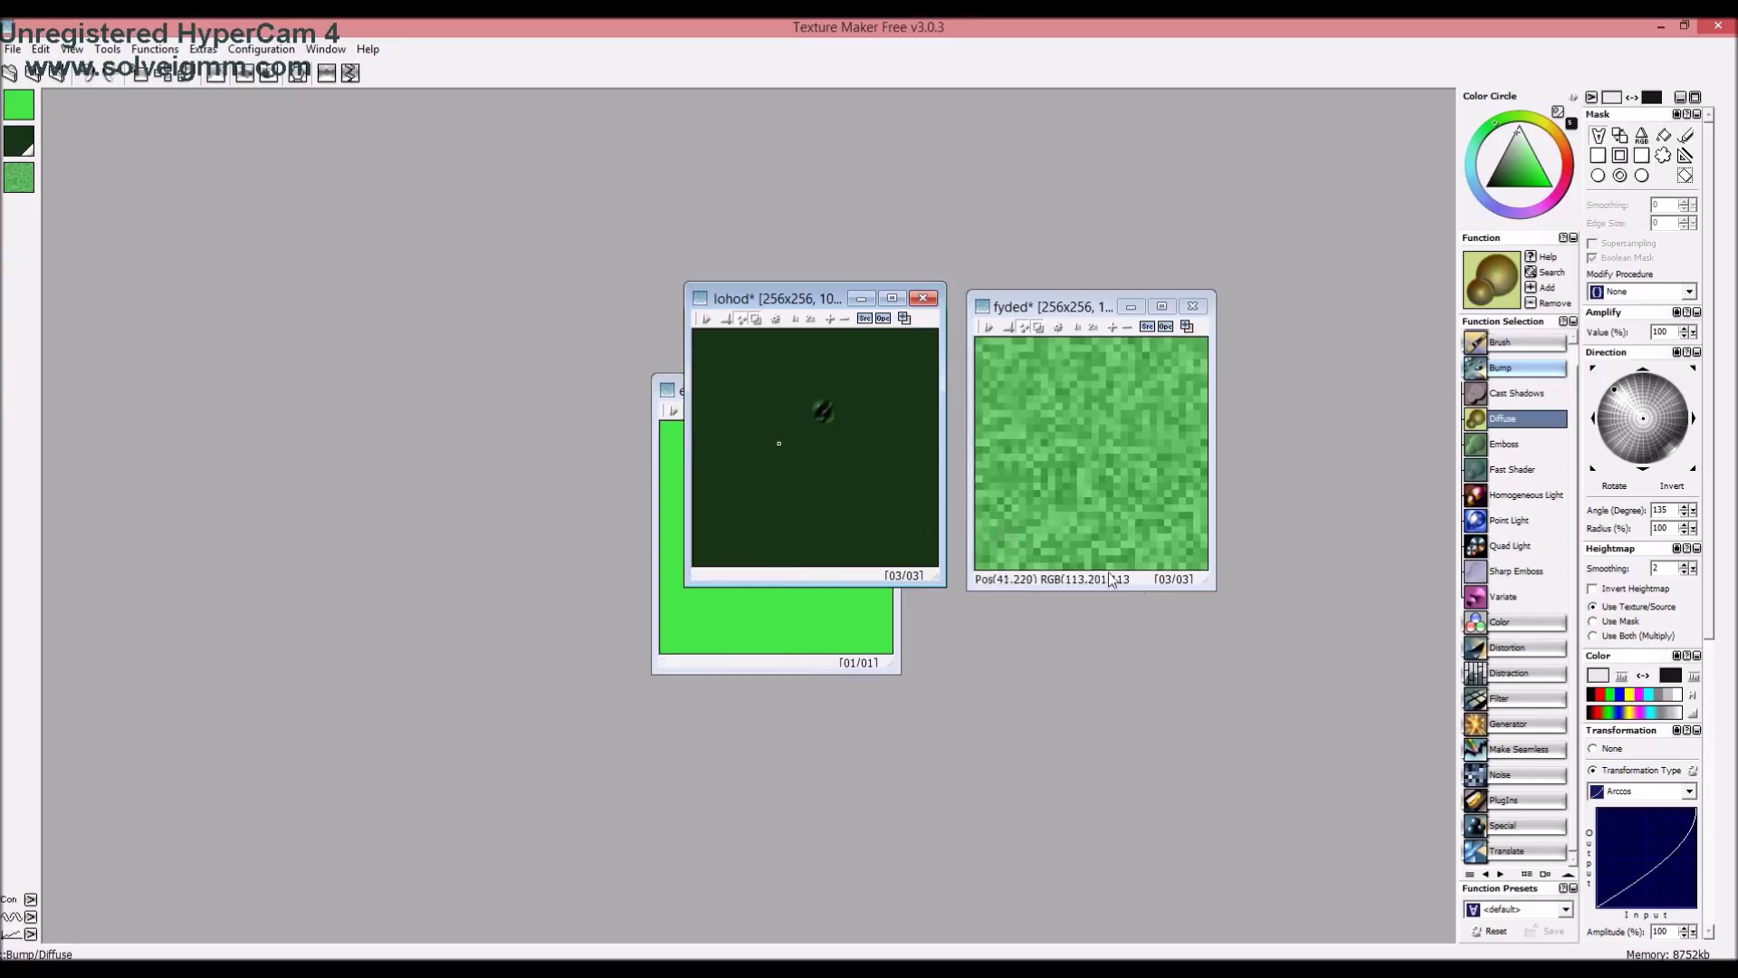
Close the lohod and eklomu textures without saving them, and close the fyded texture as well
click(922, 298)
click(868, 564)
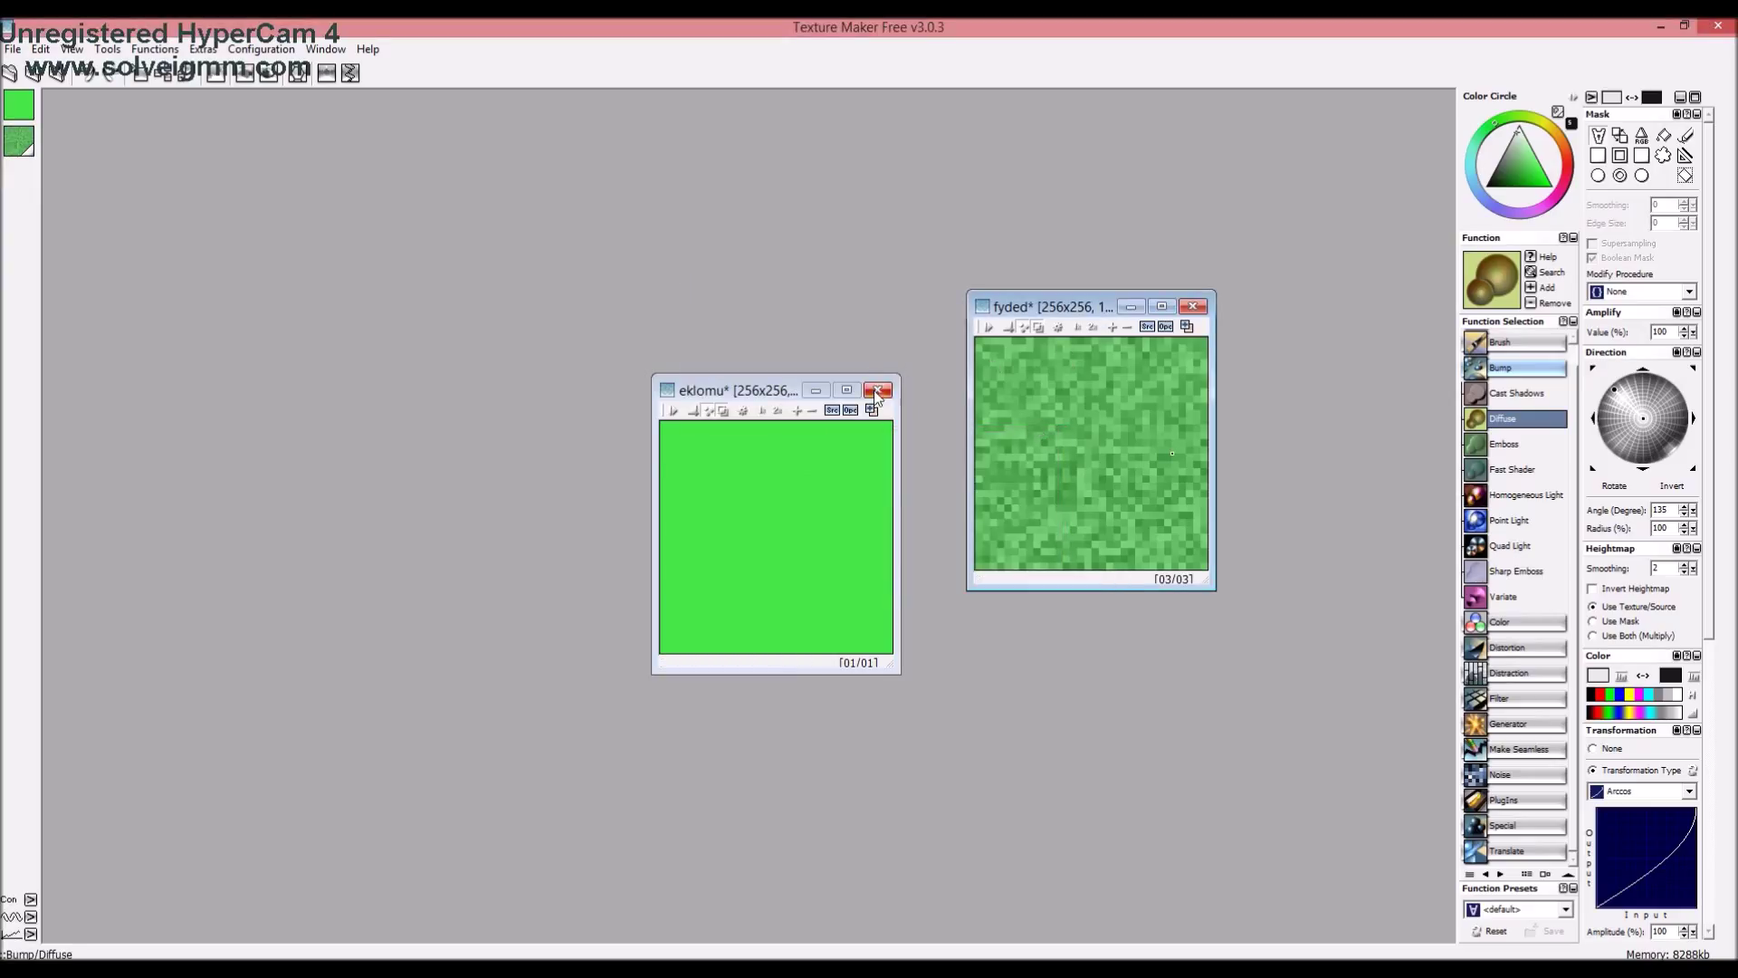
click(877, 389)
click(881, 558)
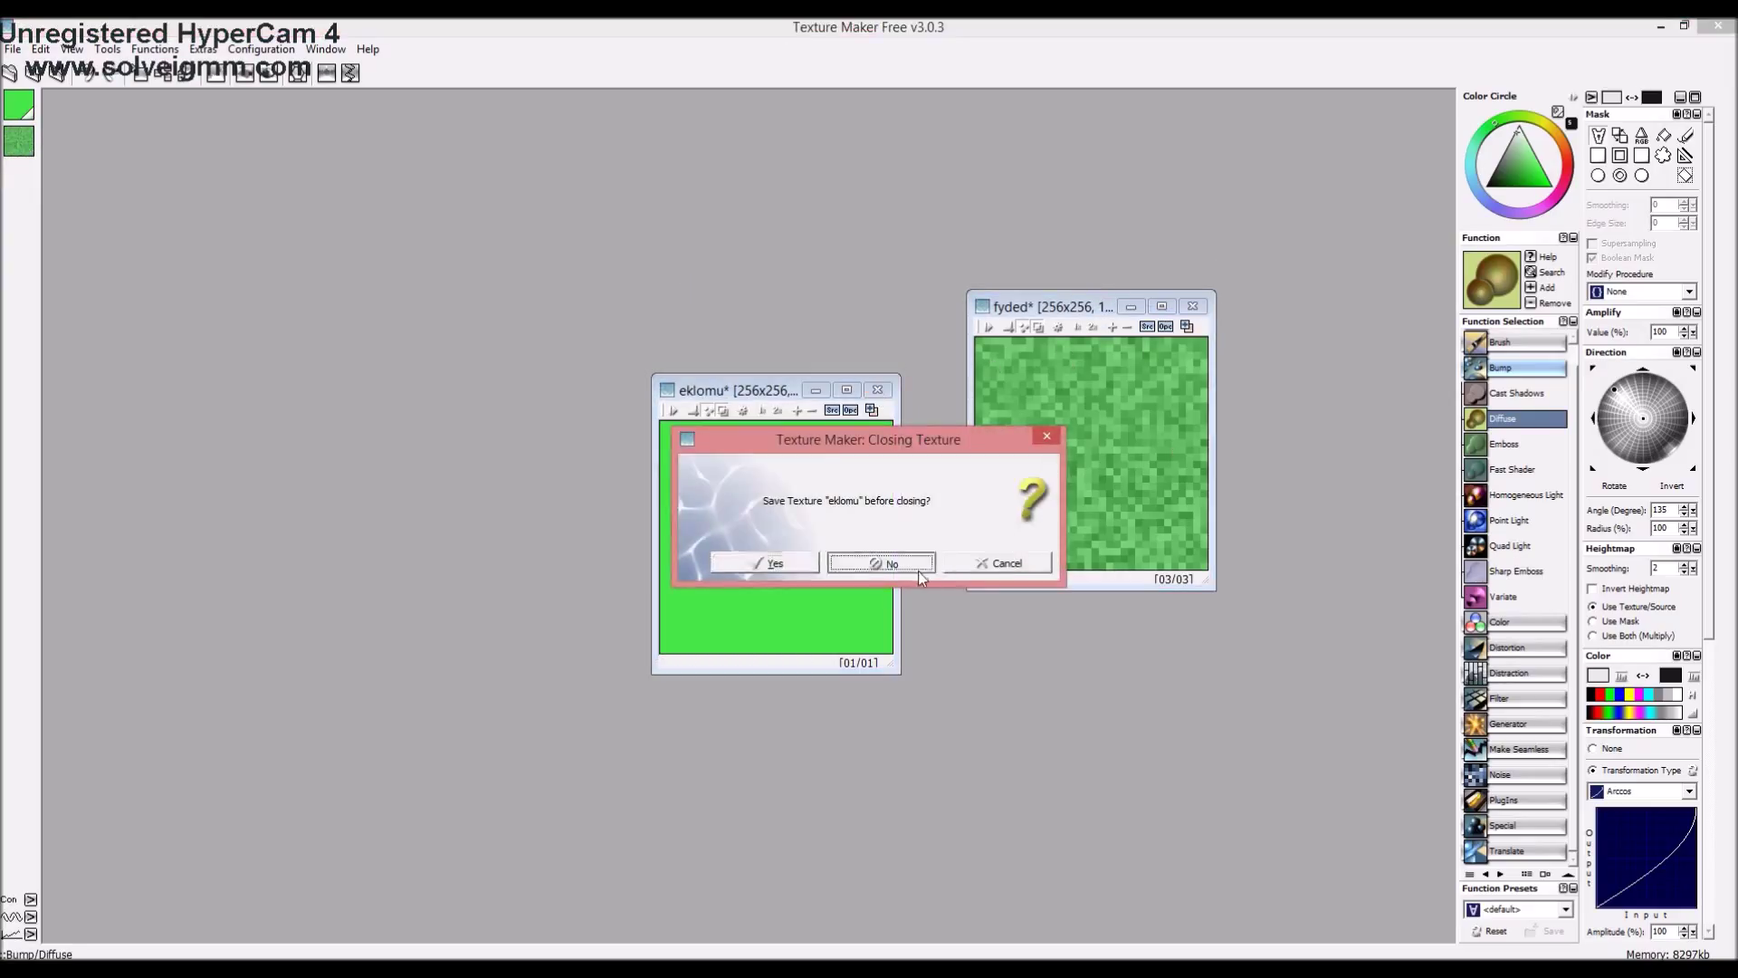
click(1192, 308)
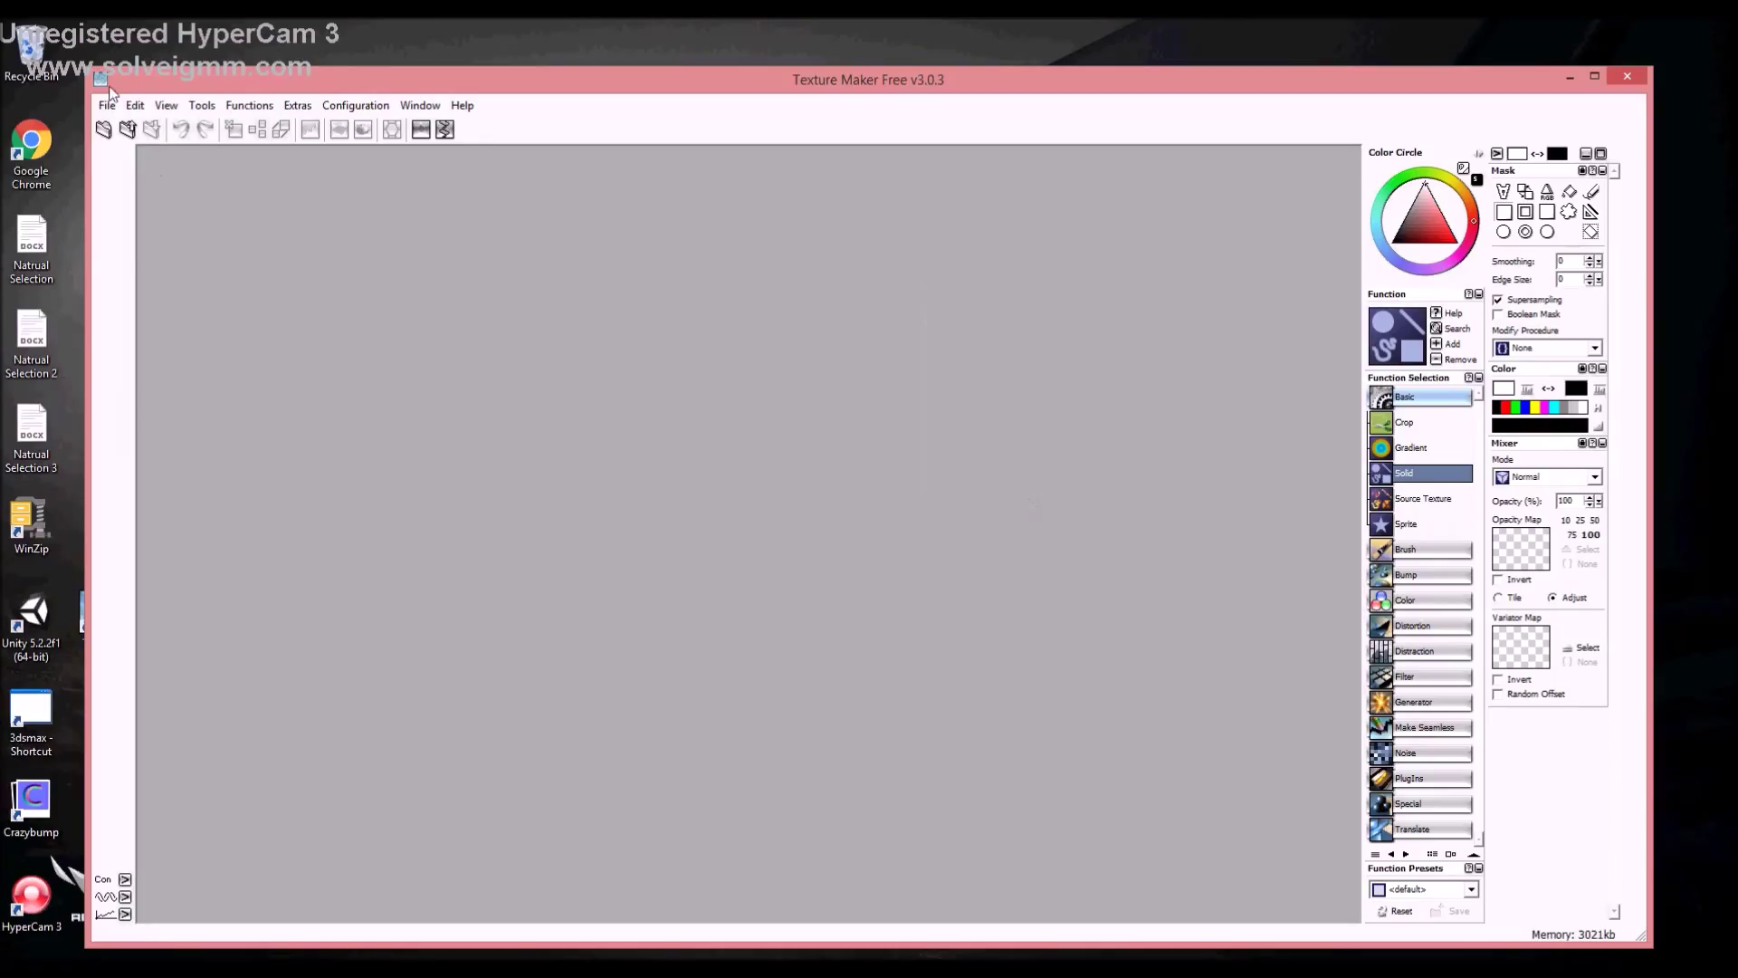
Create three new black 256x256 pixel textures with random names, and arrange their windows side by side
click(106, 106)
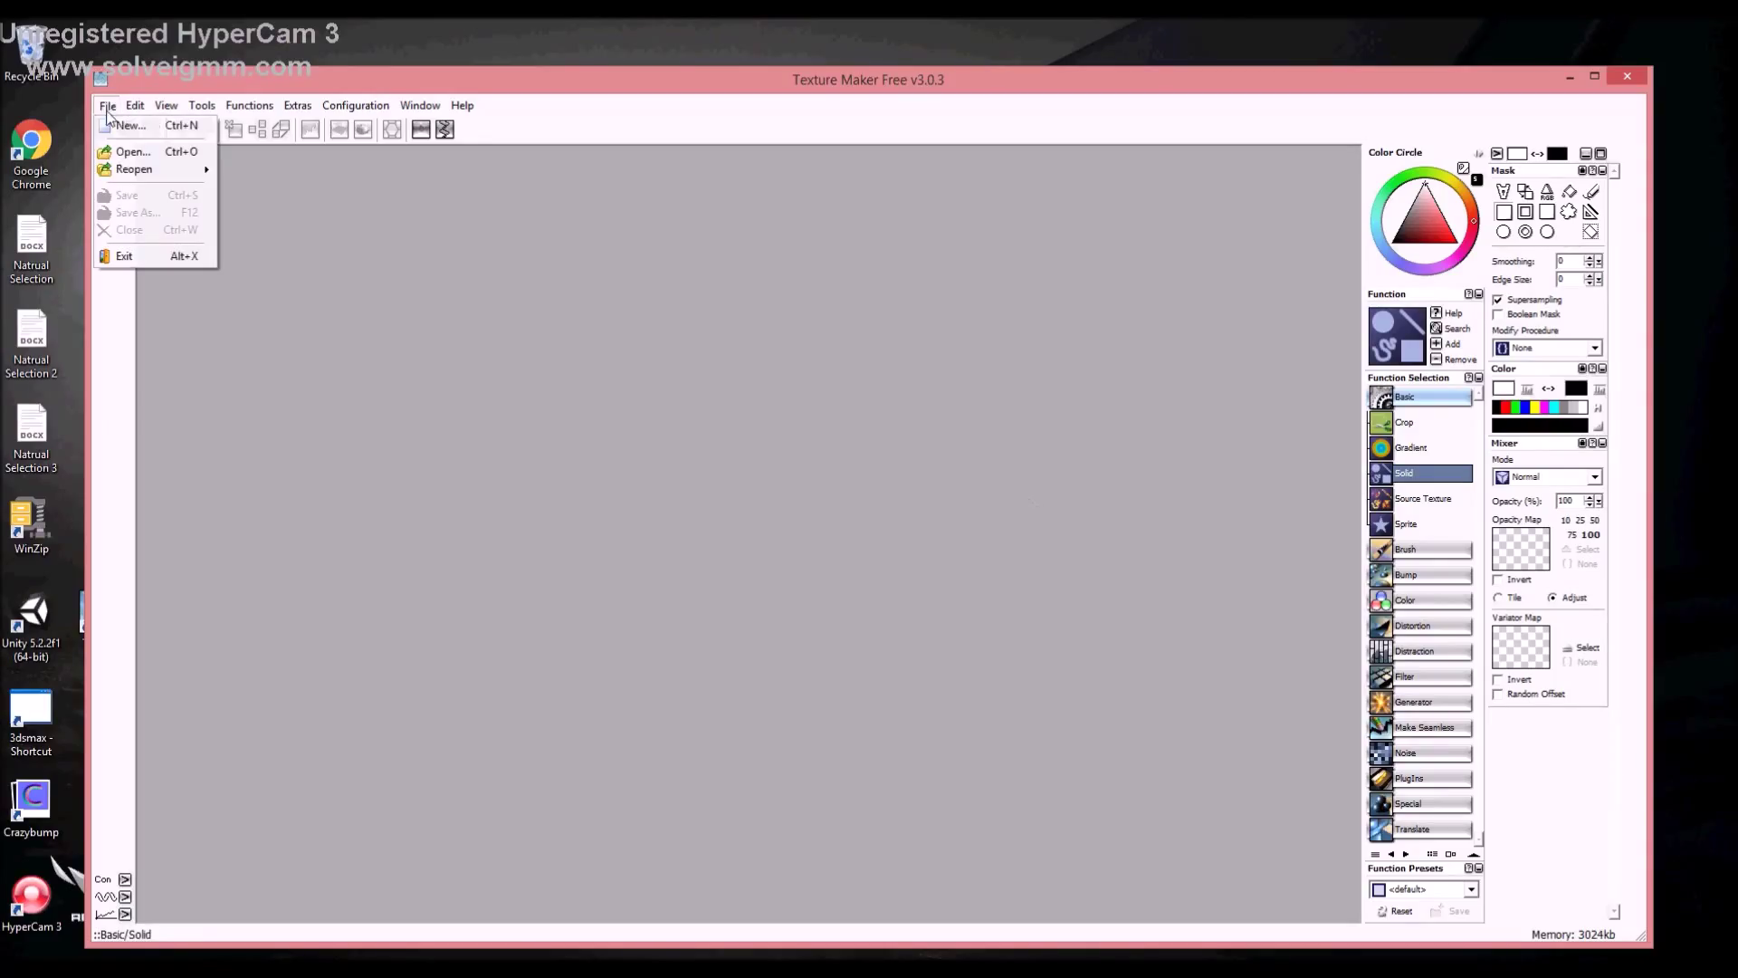
click(130, 126)
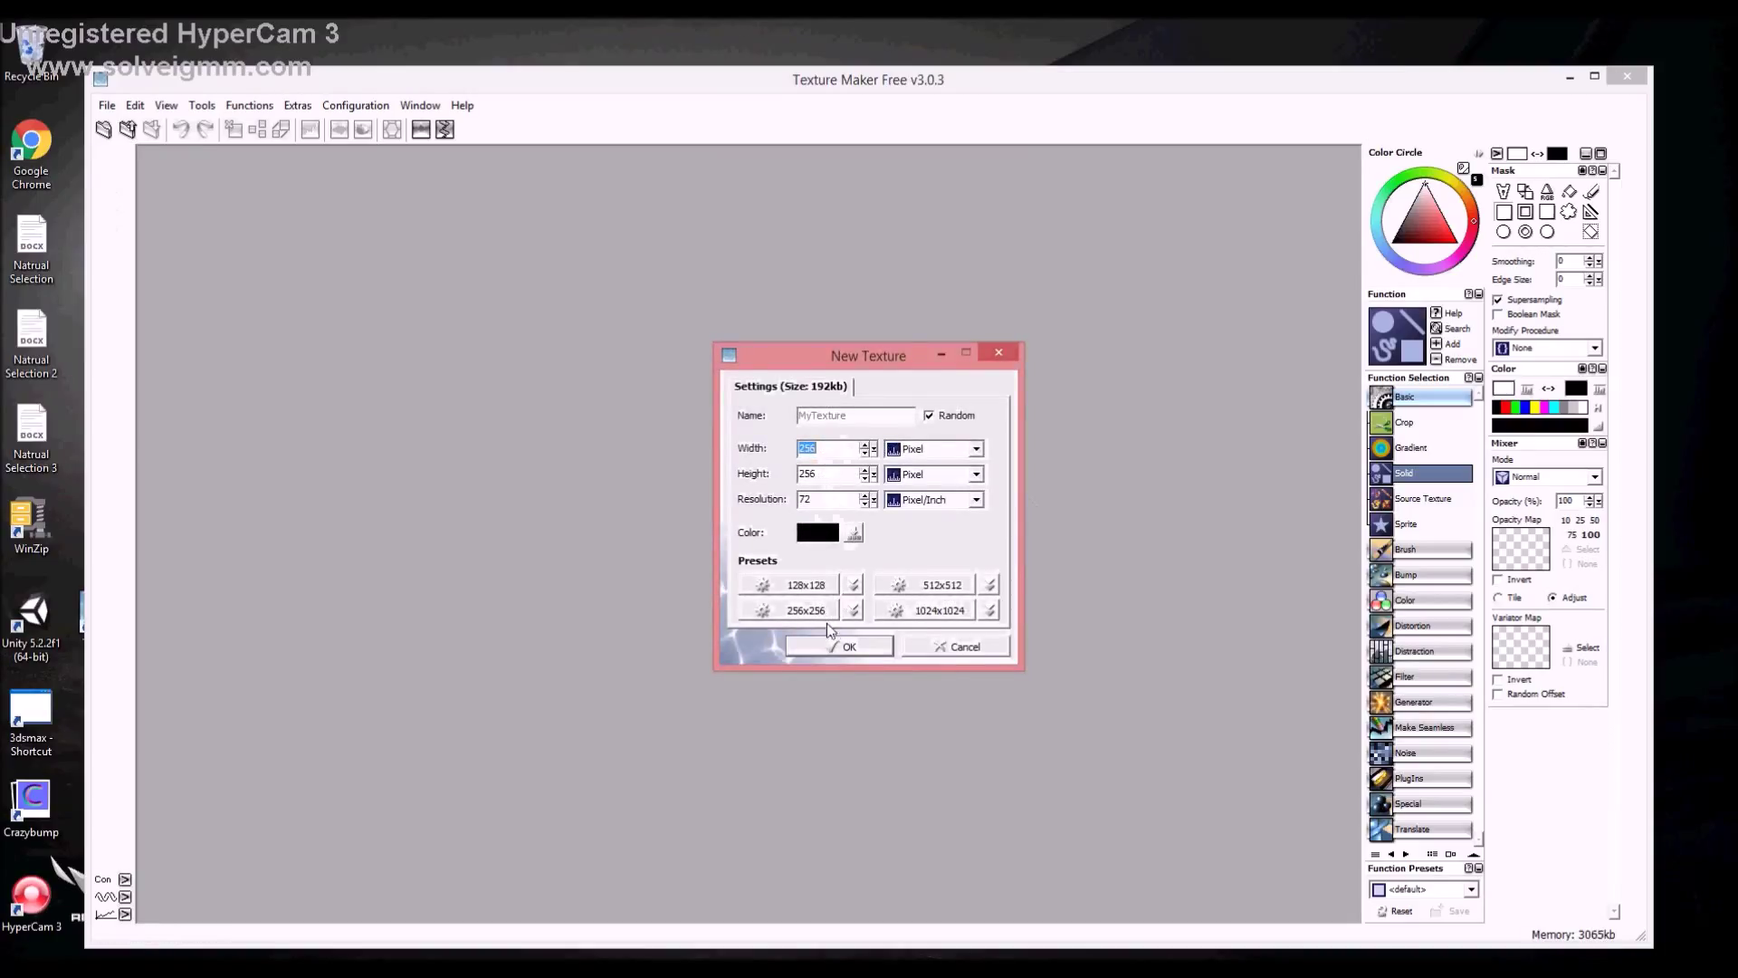
click(844, 646)
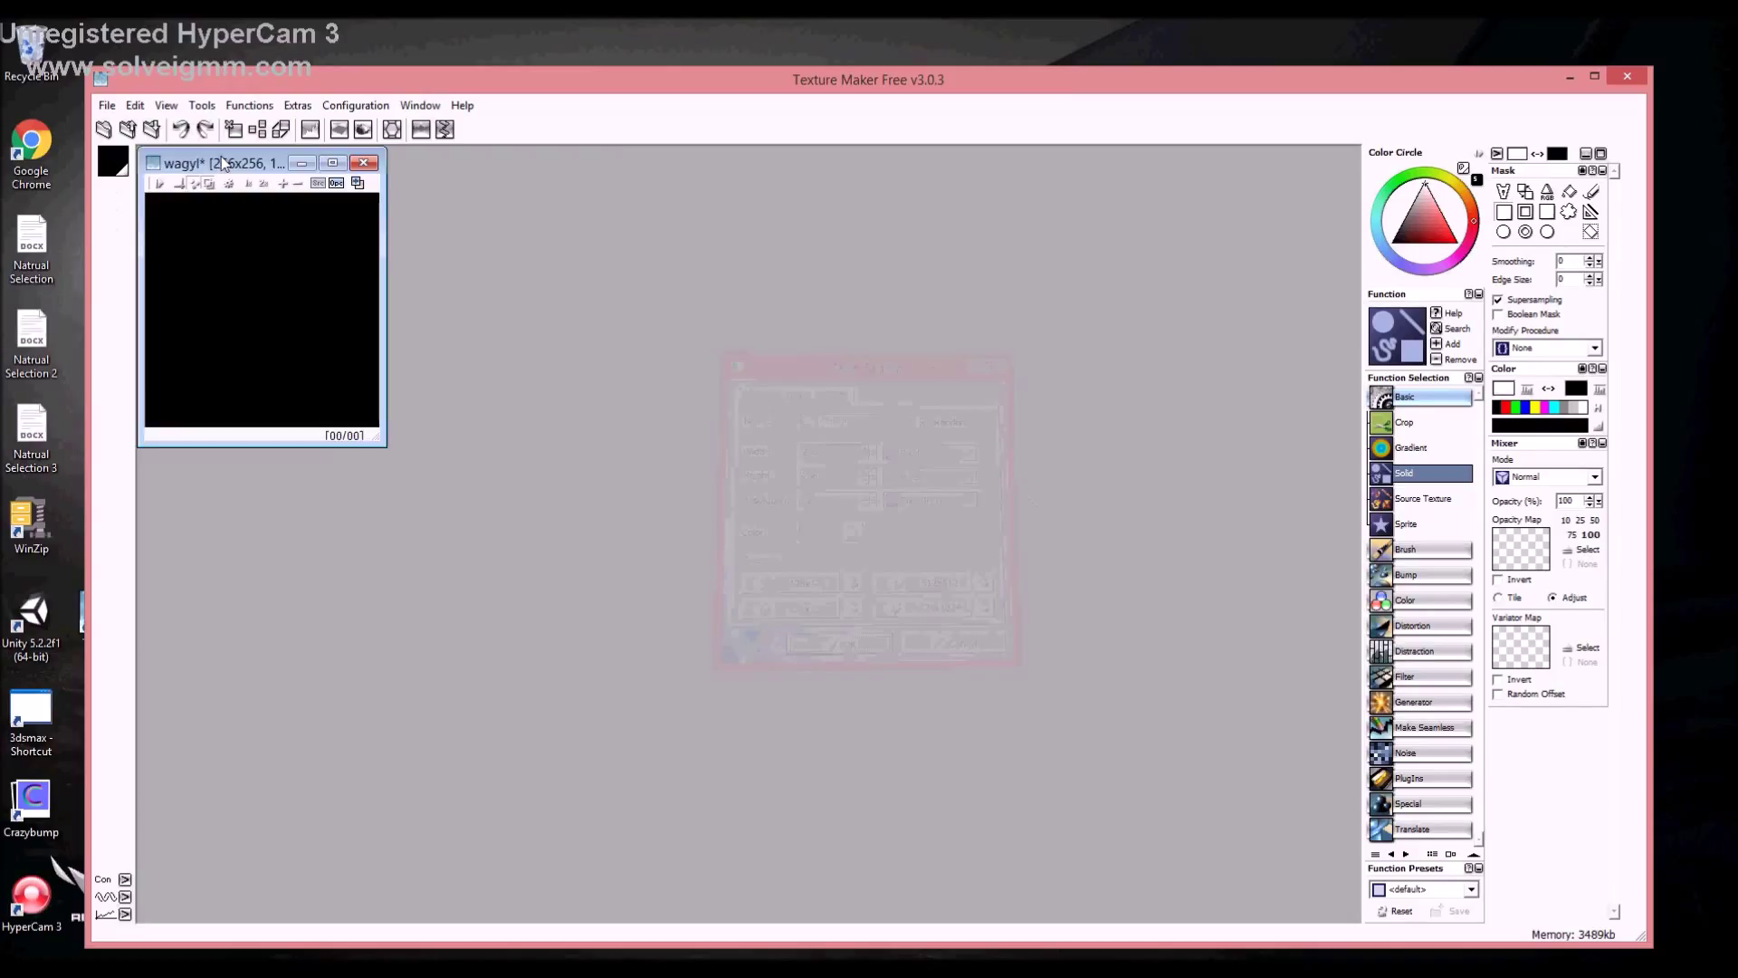
click(107, 105)
click(136, 128)
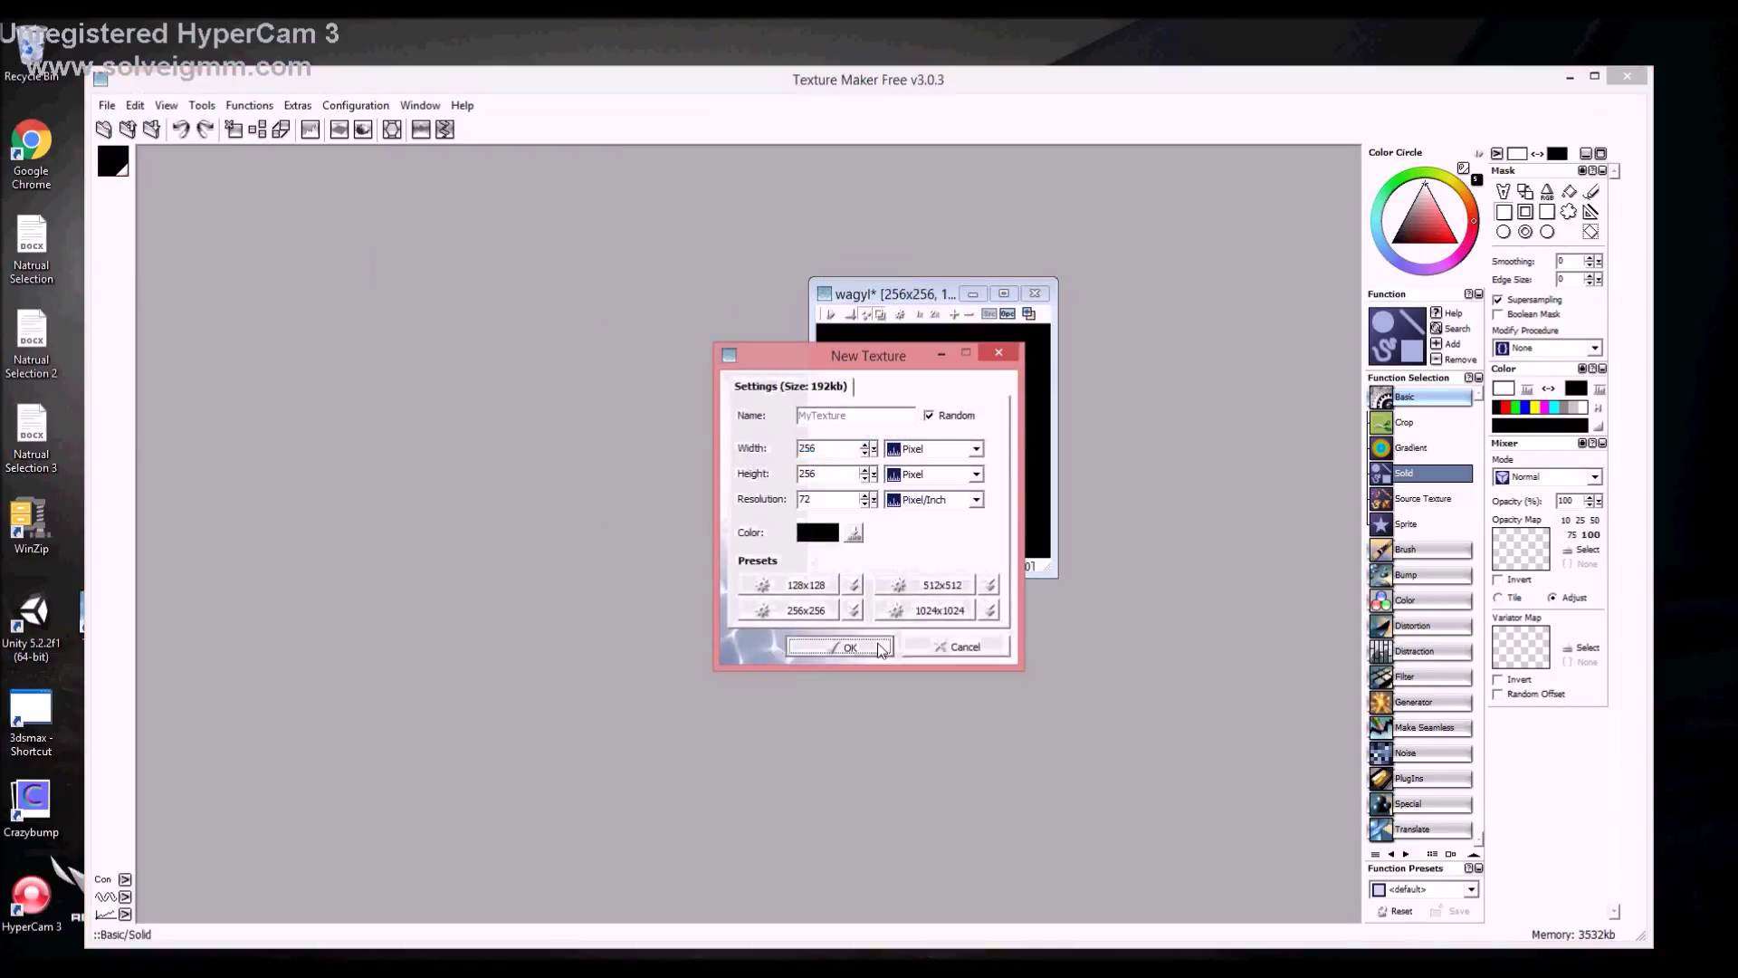
click(839, 646)
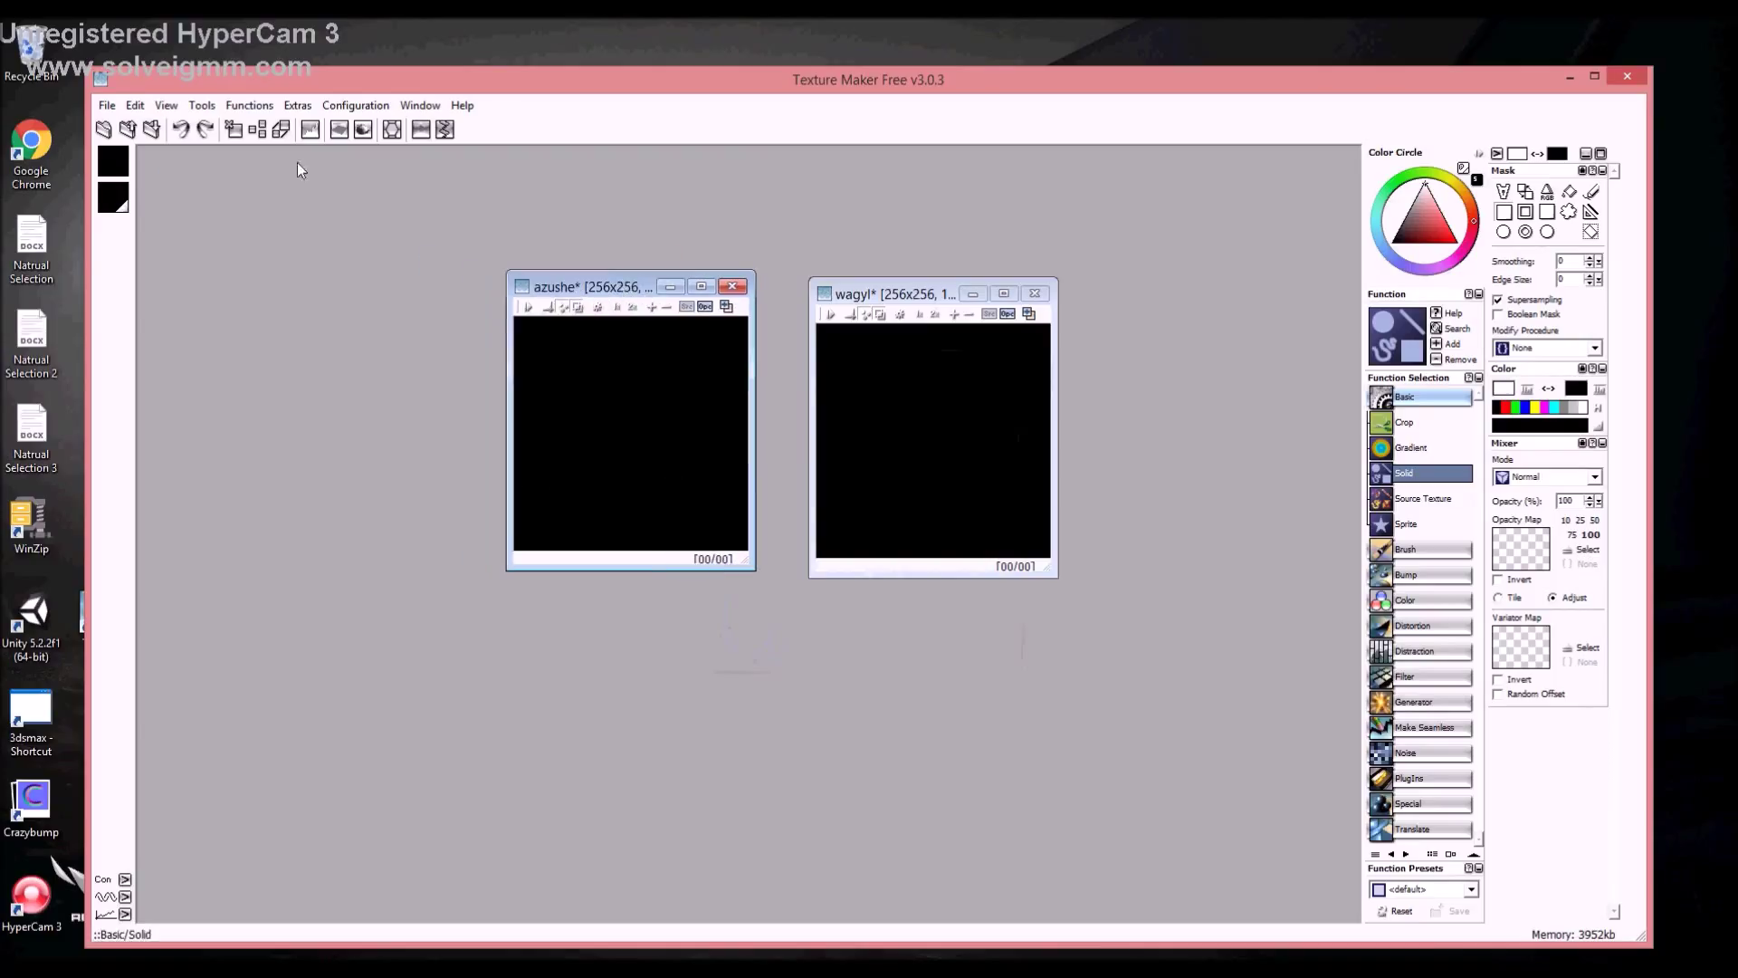
click(107, 105)
click(133, 138)
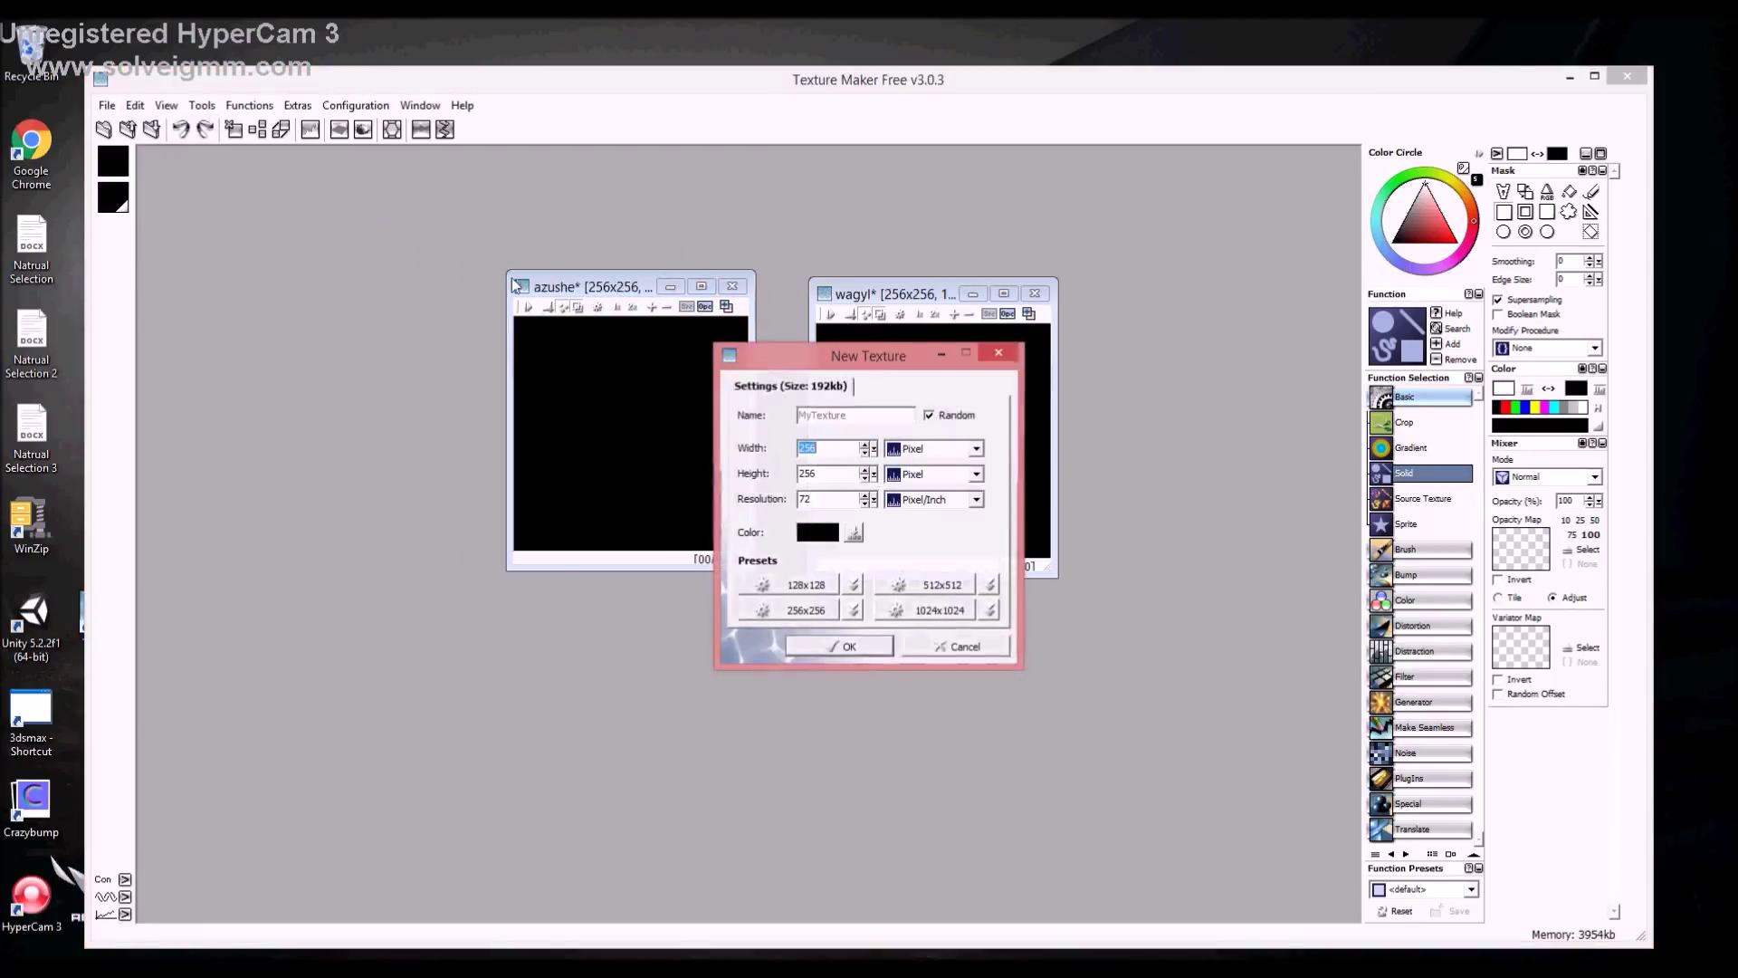
click(866, 648)
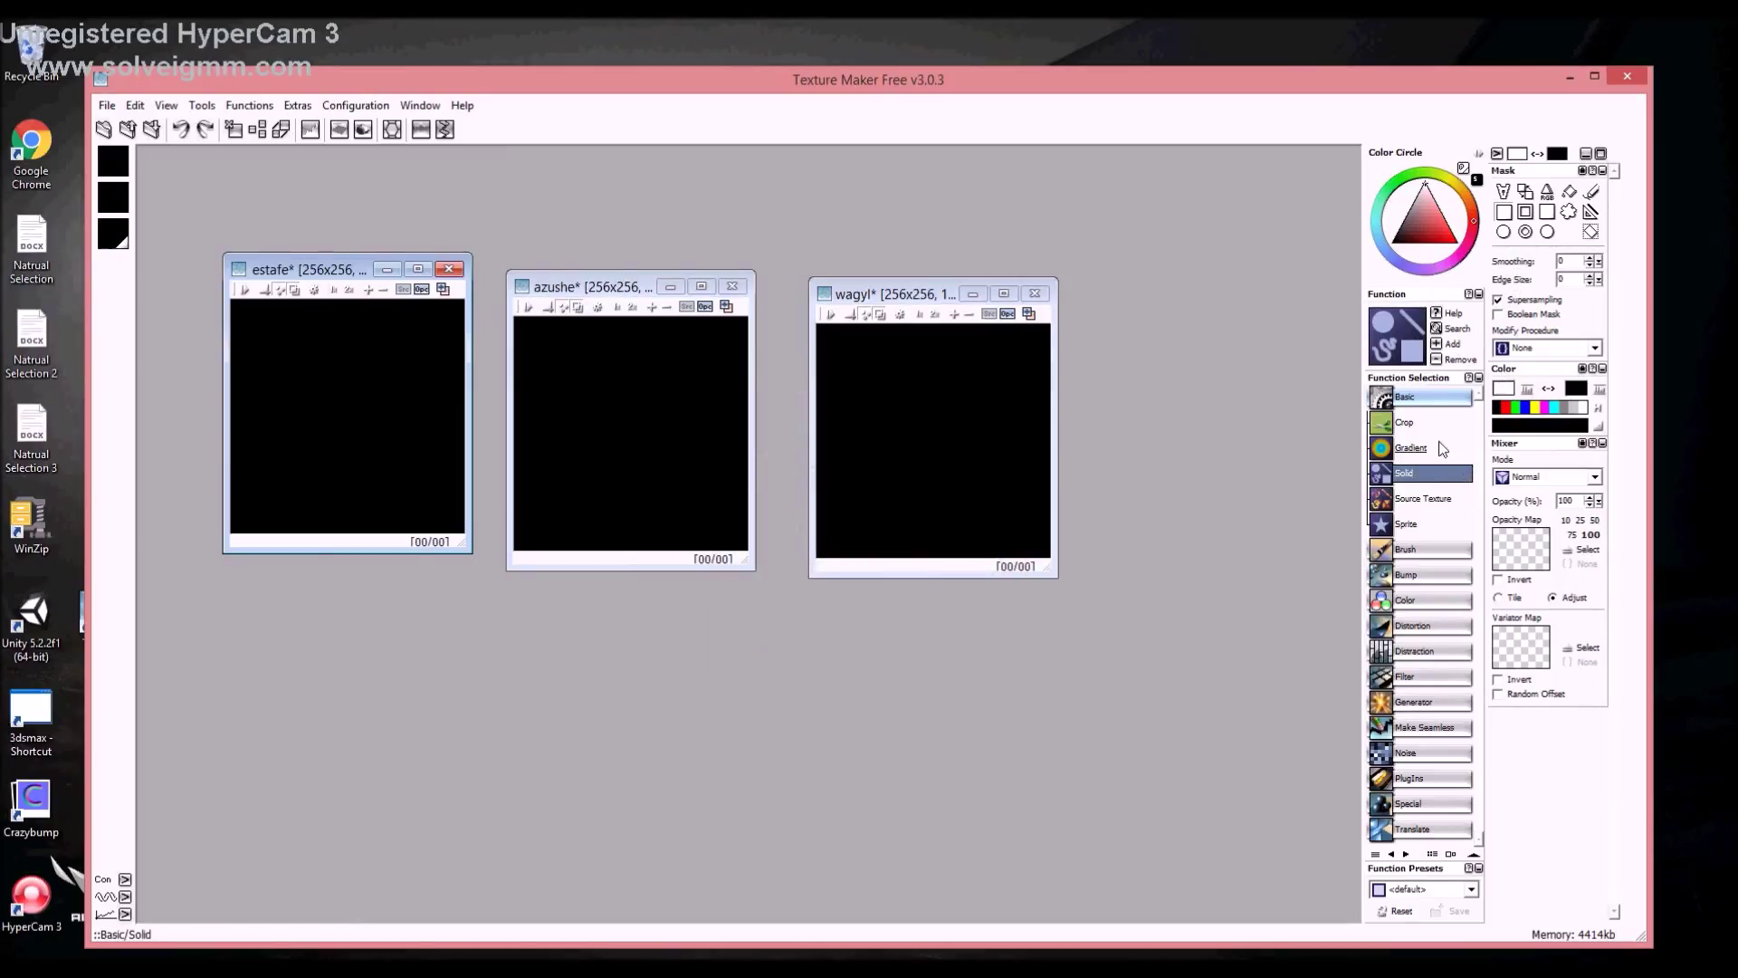
With the Paint brush, cover the whole wagyl texture in medium grey and the whole estafe texture in a slightly darker grey
click(1434, 548)
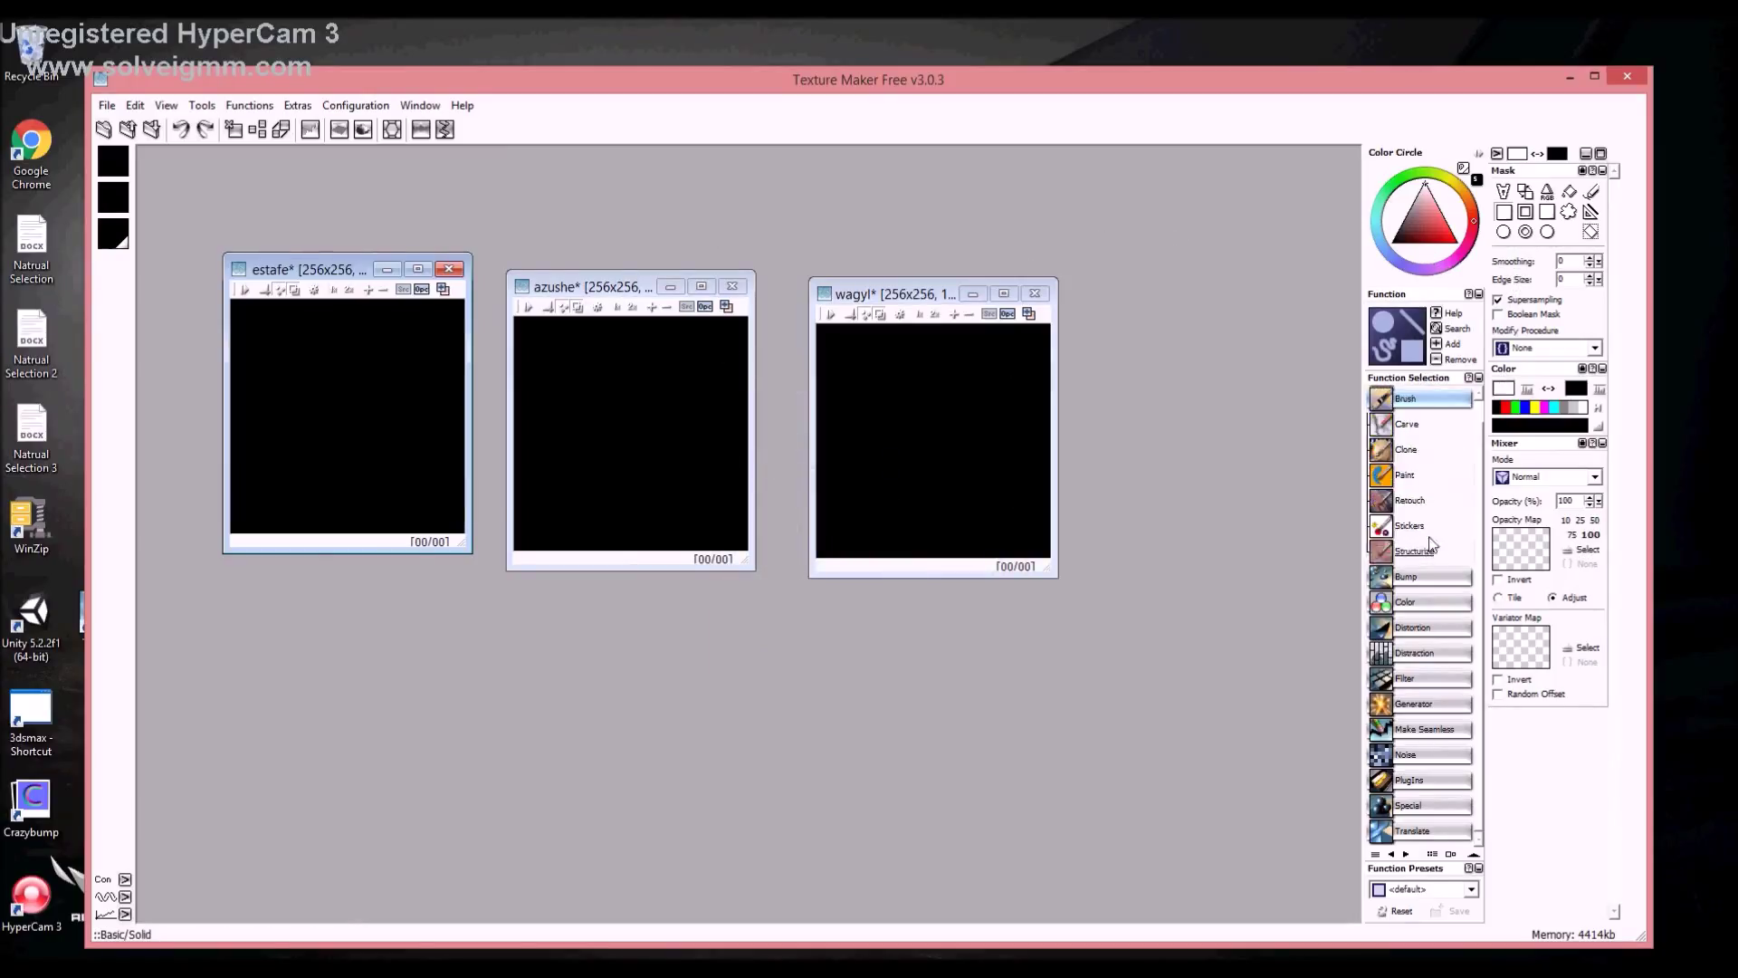
click(1406, 476)
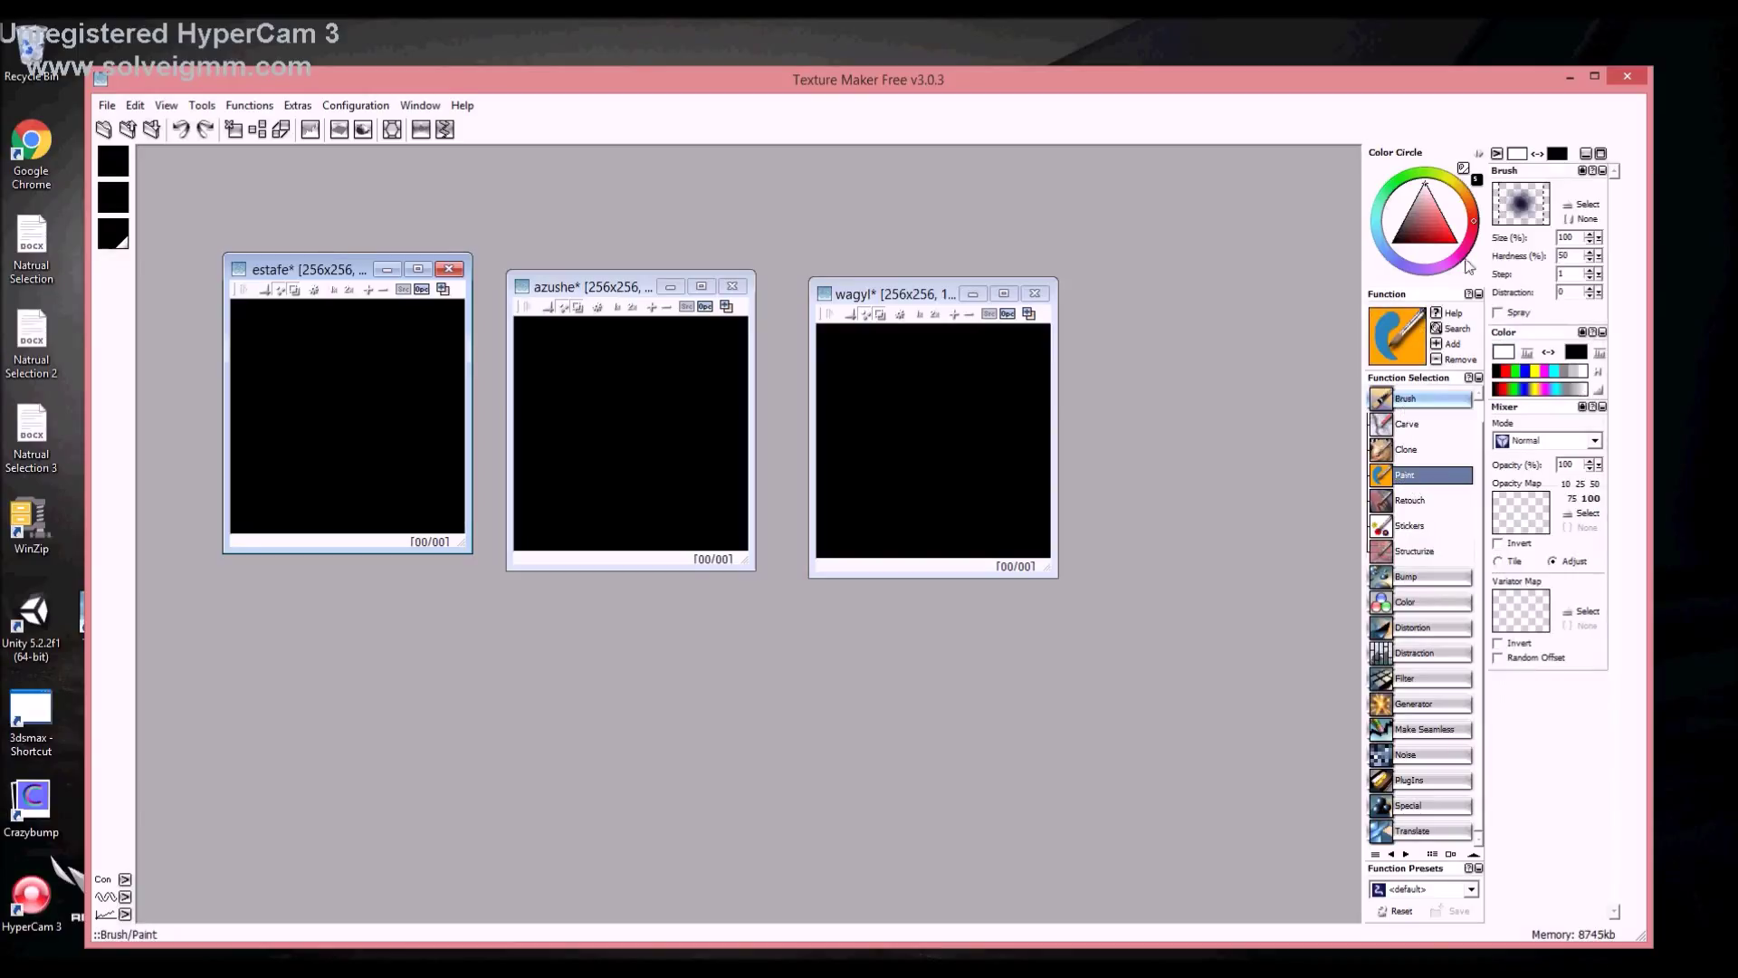
click(1424, 198)
drag(1421, 192, 1414, 208)
mouse_move(931, 377)
mouse_down()
mouse_move(1014, 398)
mouse_move(996, 543)
mouse_move(933, 452)
mouse_up()
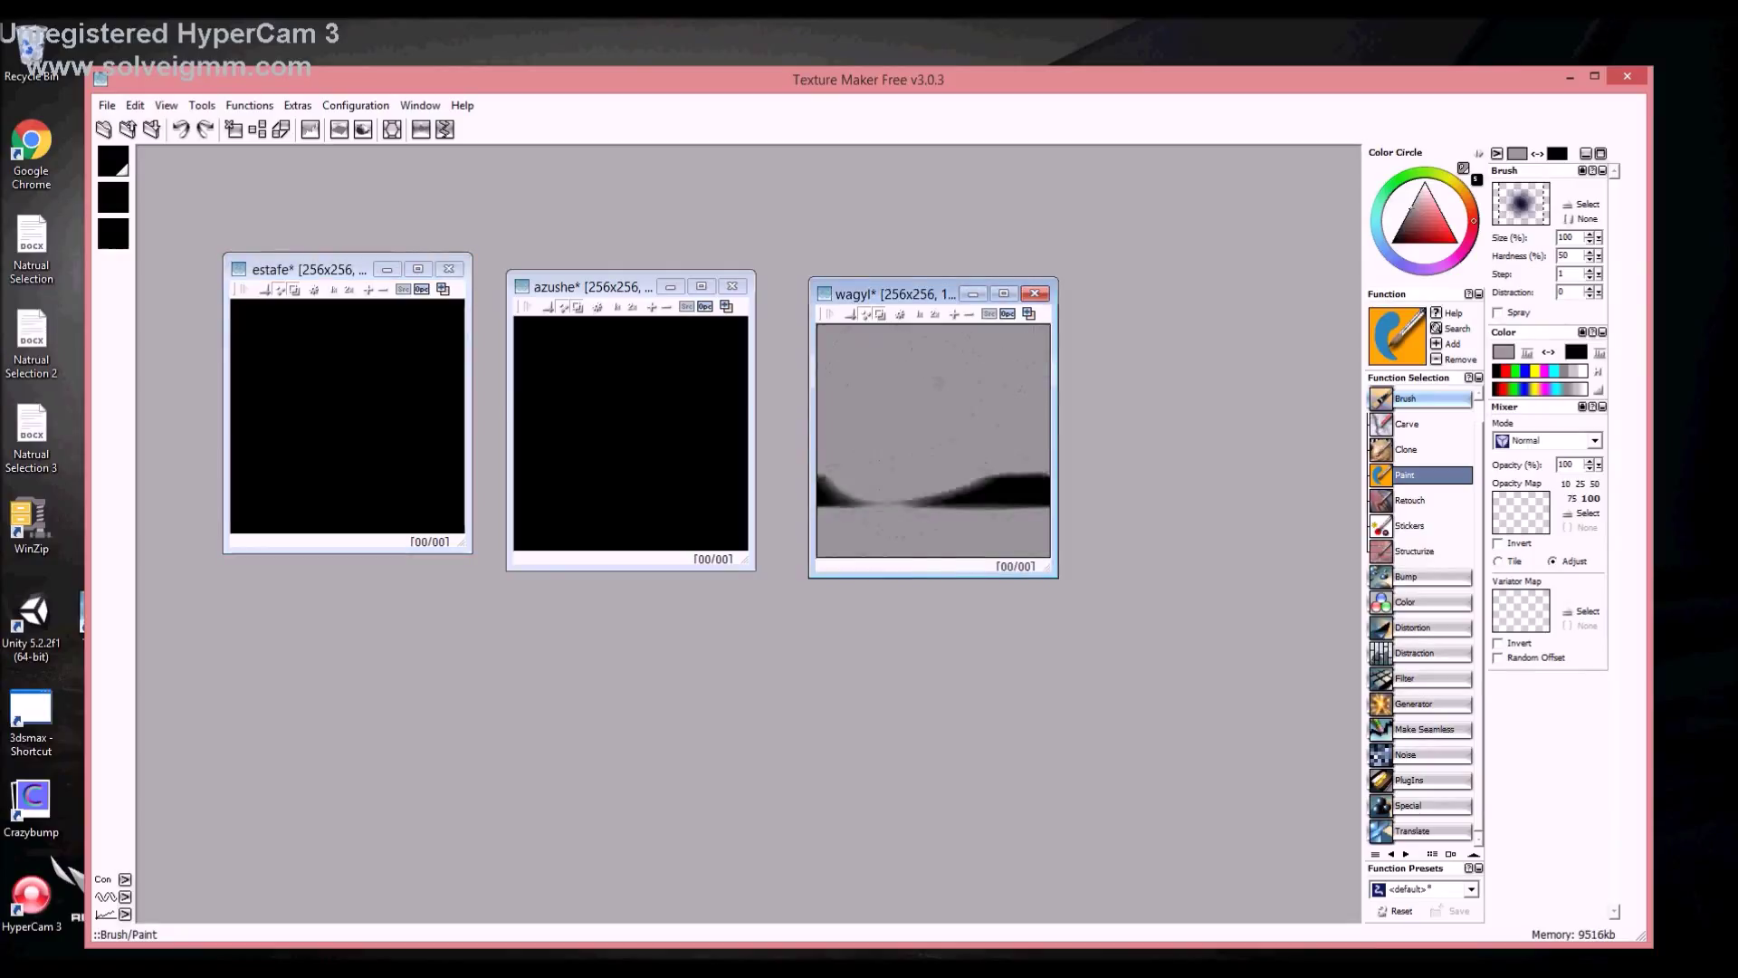
drag(824, 489, 1046, 493)
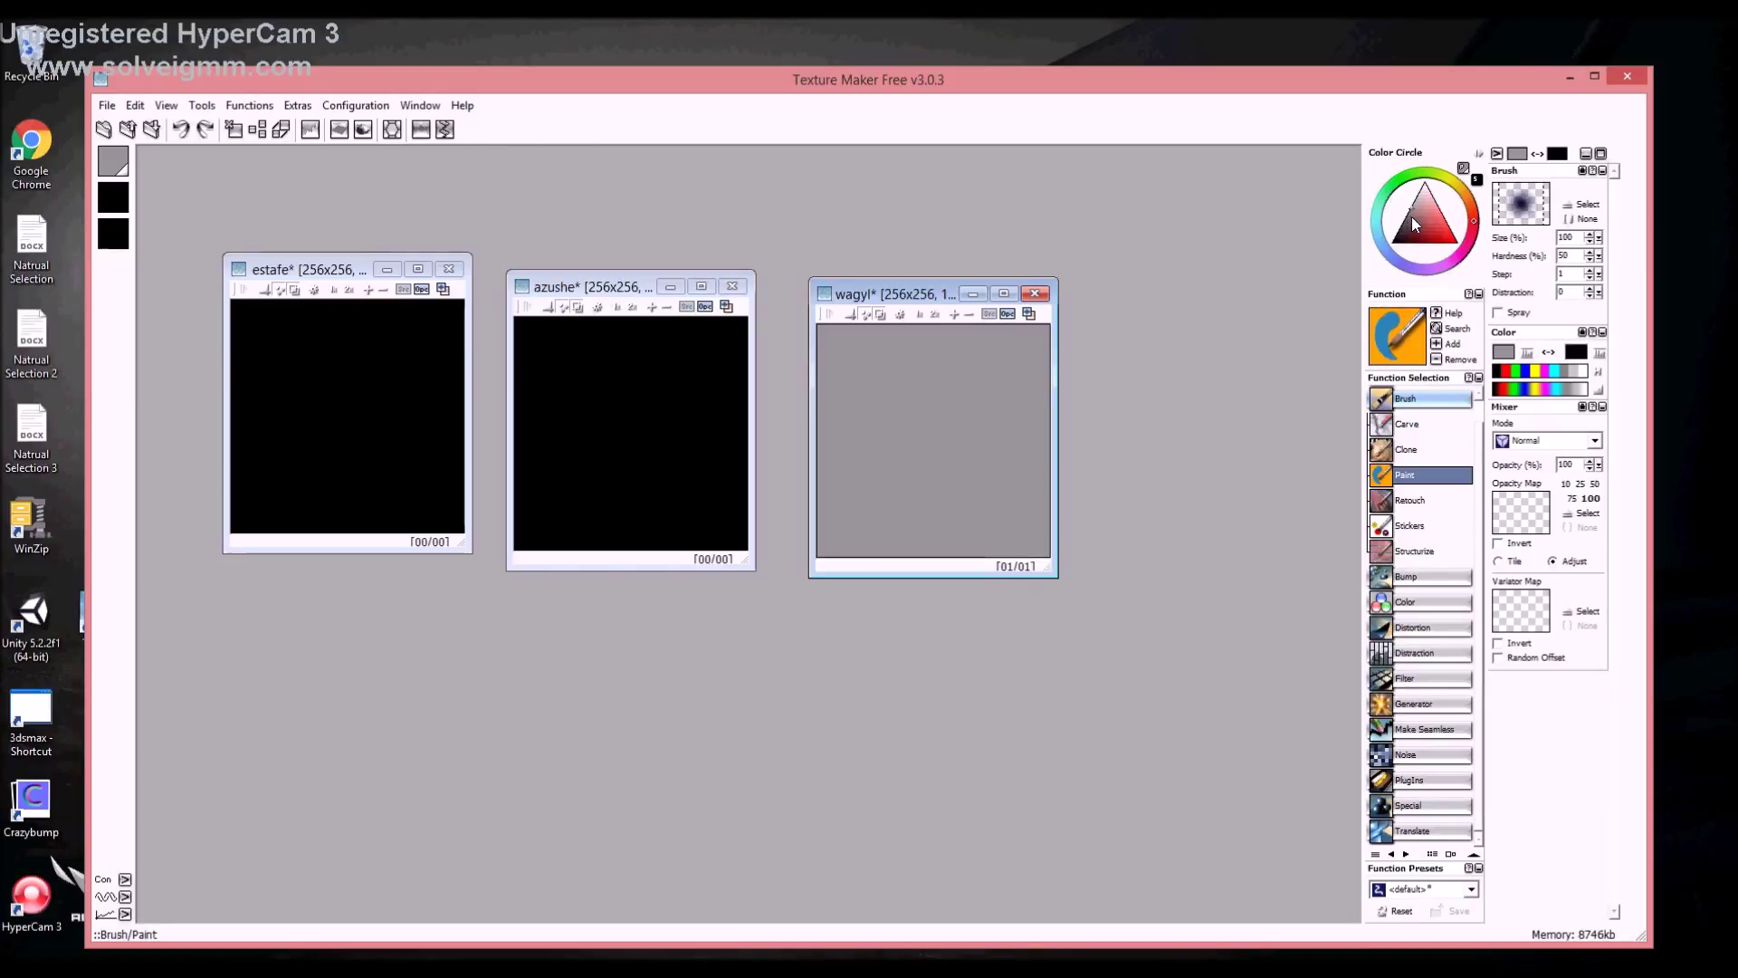
drag(1411, 216, 1410, 224)
mouse_move(258, 358)
mouse_down()
mouse_move(296, 353)
mouse_move(391, 412)
mouse_move(304, 478)
mouse_up()
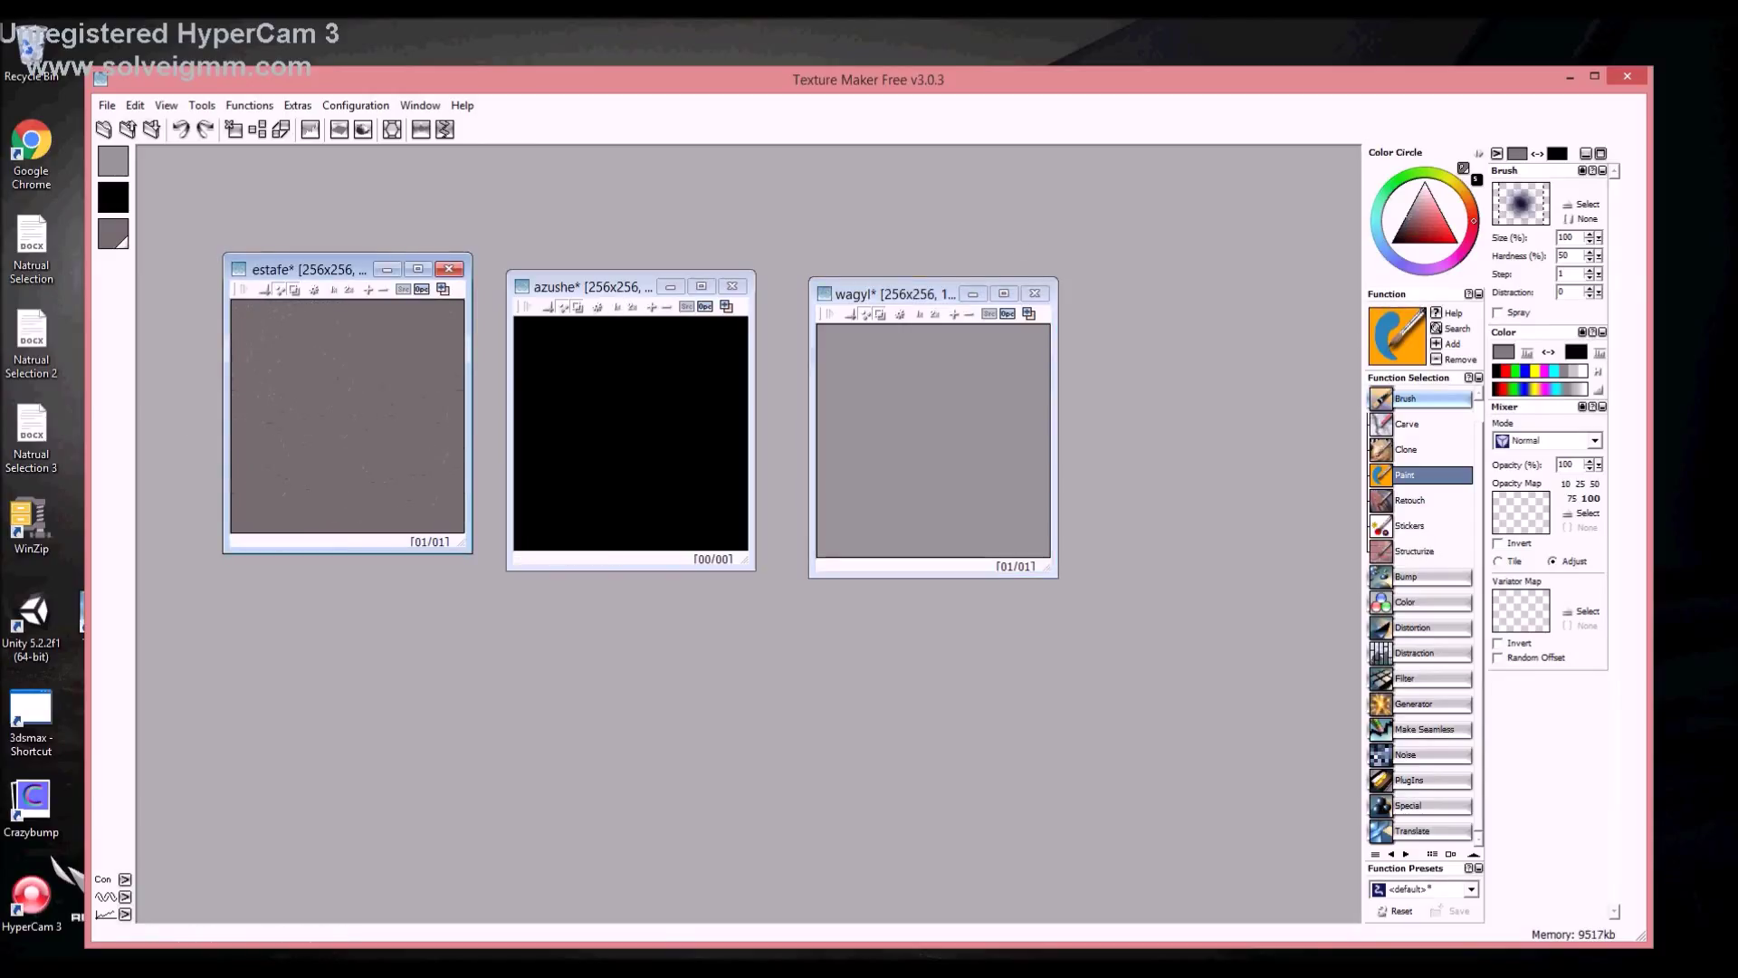
Repaint the whole estafe texture in a dark neutral grey with the Paint brush, and shift the azushe window slightly aside
click(1409, 220)
click(276, 484)
drag(616, 286, 634, 300)
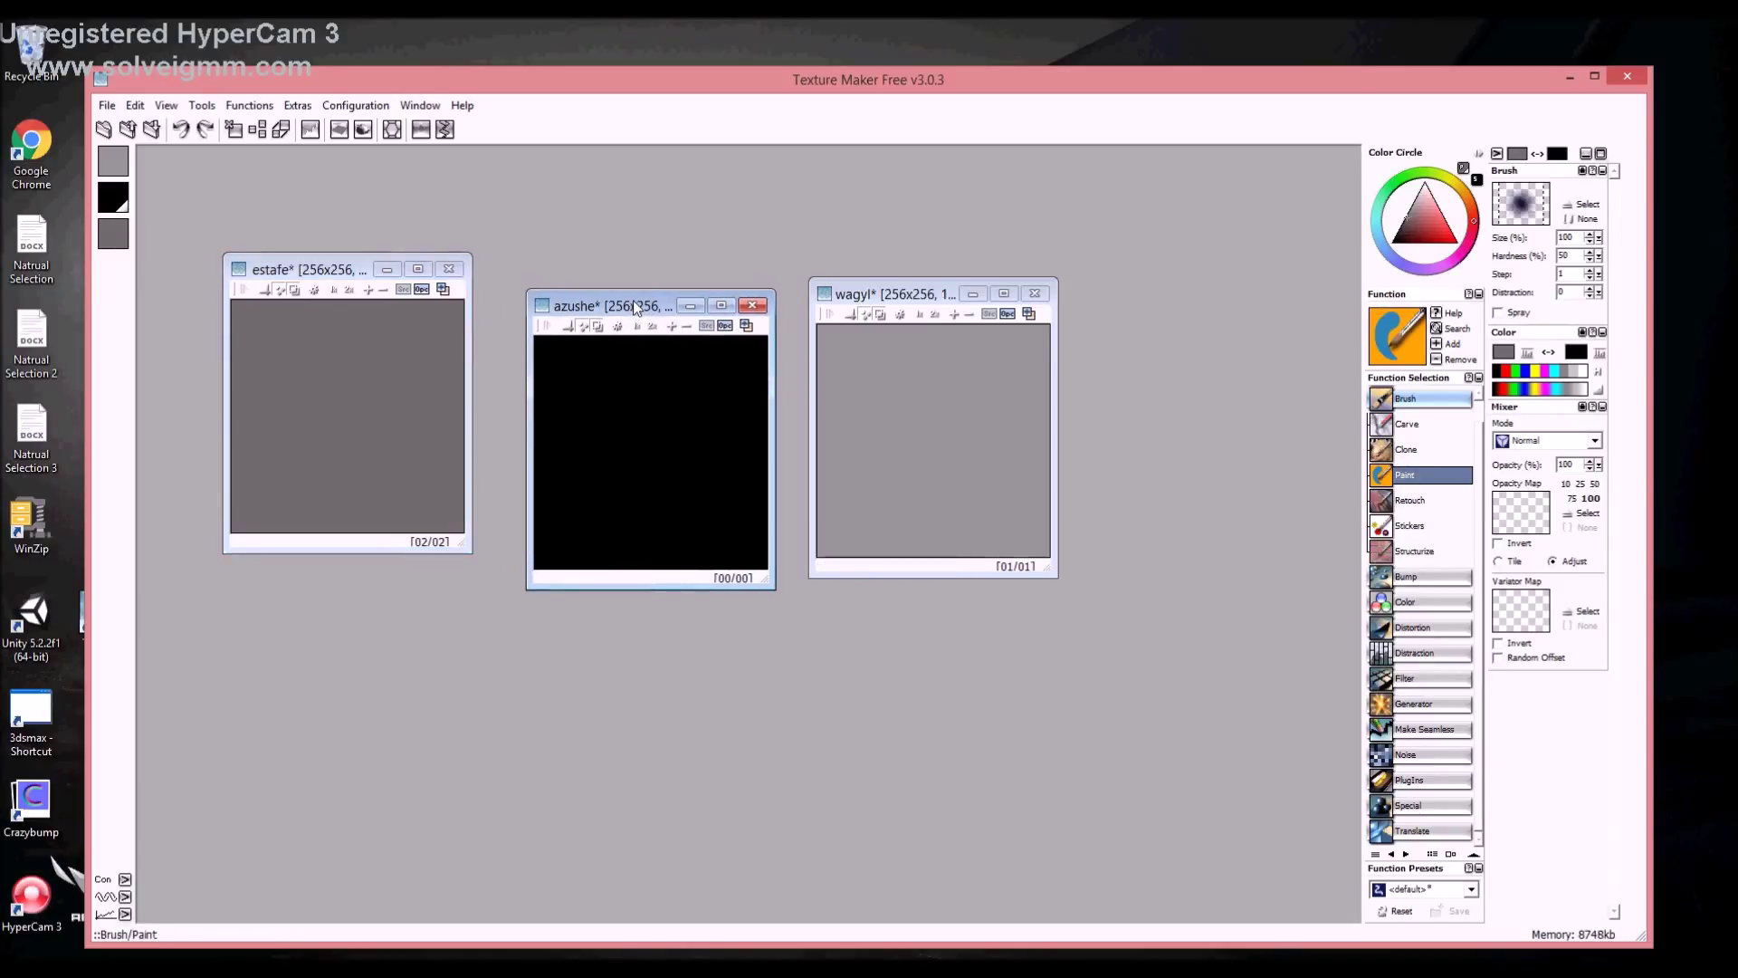
click(1408, 219)
mouse_move(297, 371)
mouse_down()
mouse_move(435, 407)
mouse_move(426, 471)
mouse_move(232, 474)
mouse_up()
drag(360, 467, 349, 387)
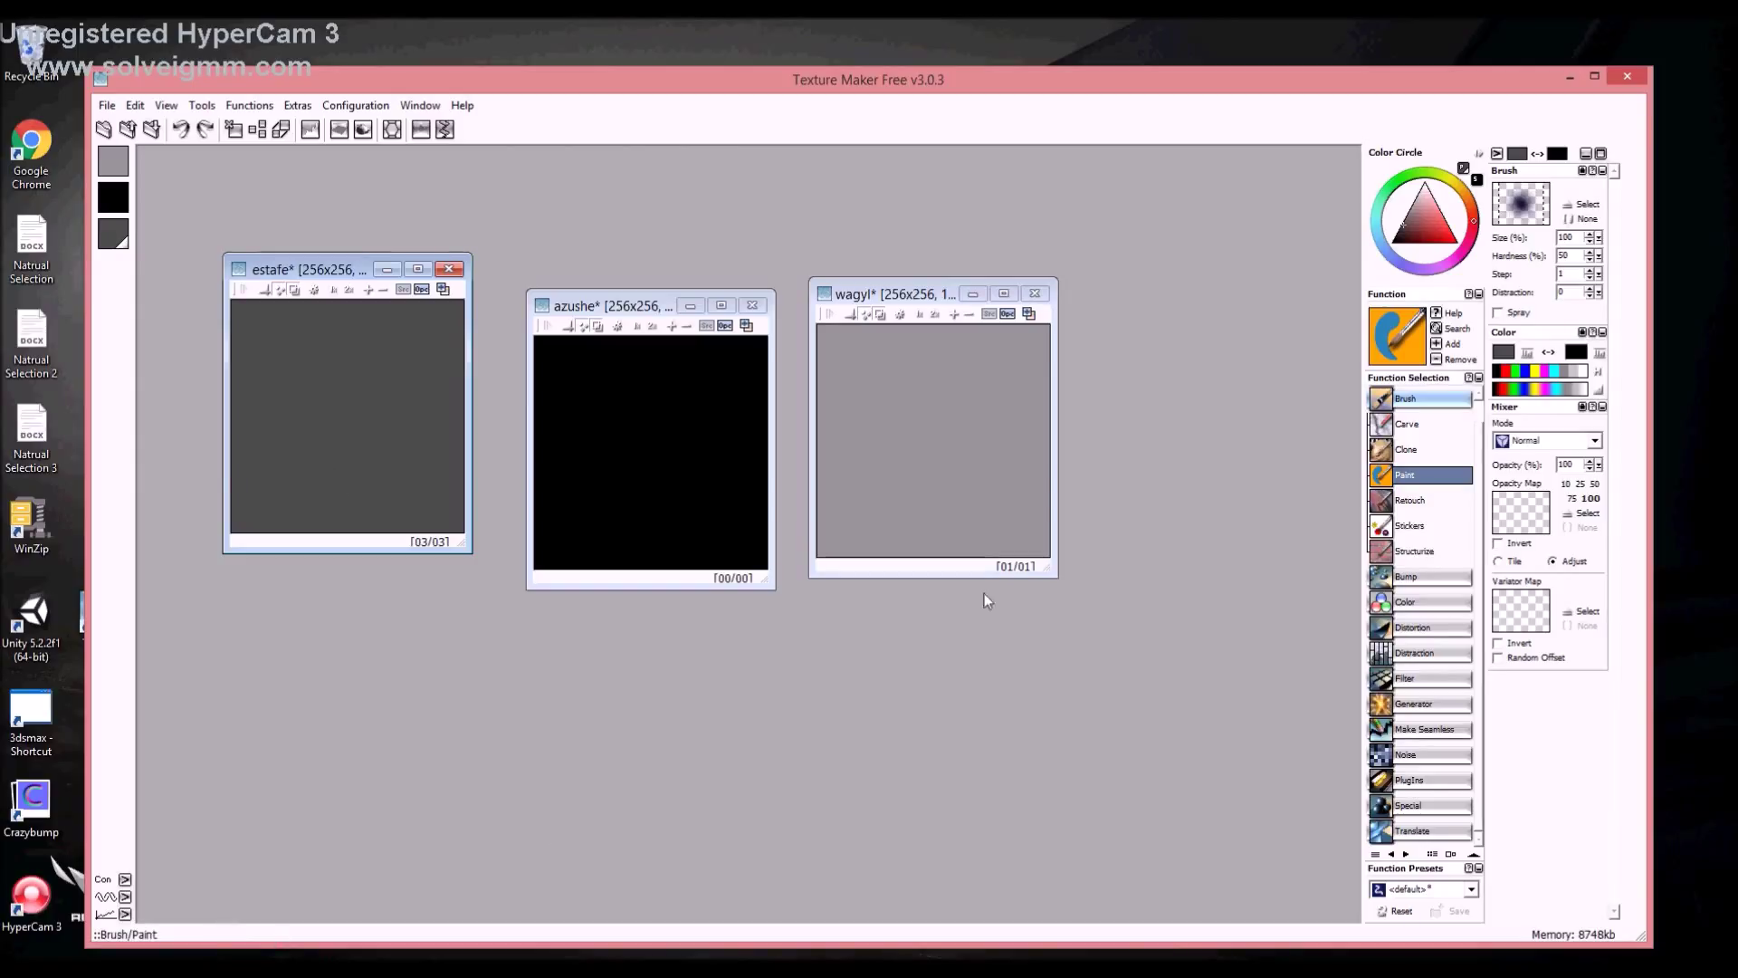
Fill the black azushe texture with the Stone generator
click(1426, 703)
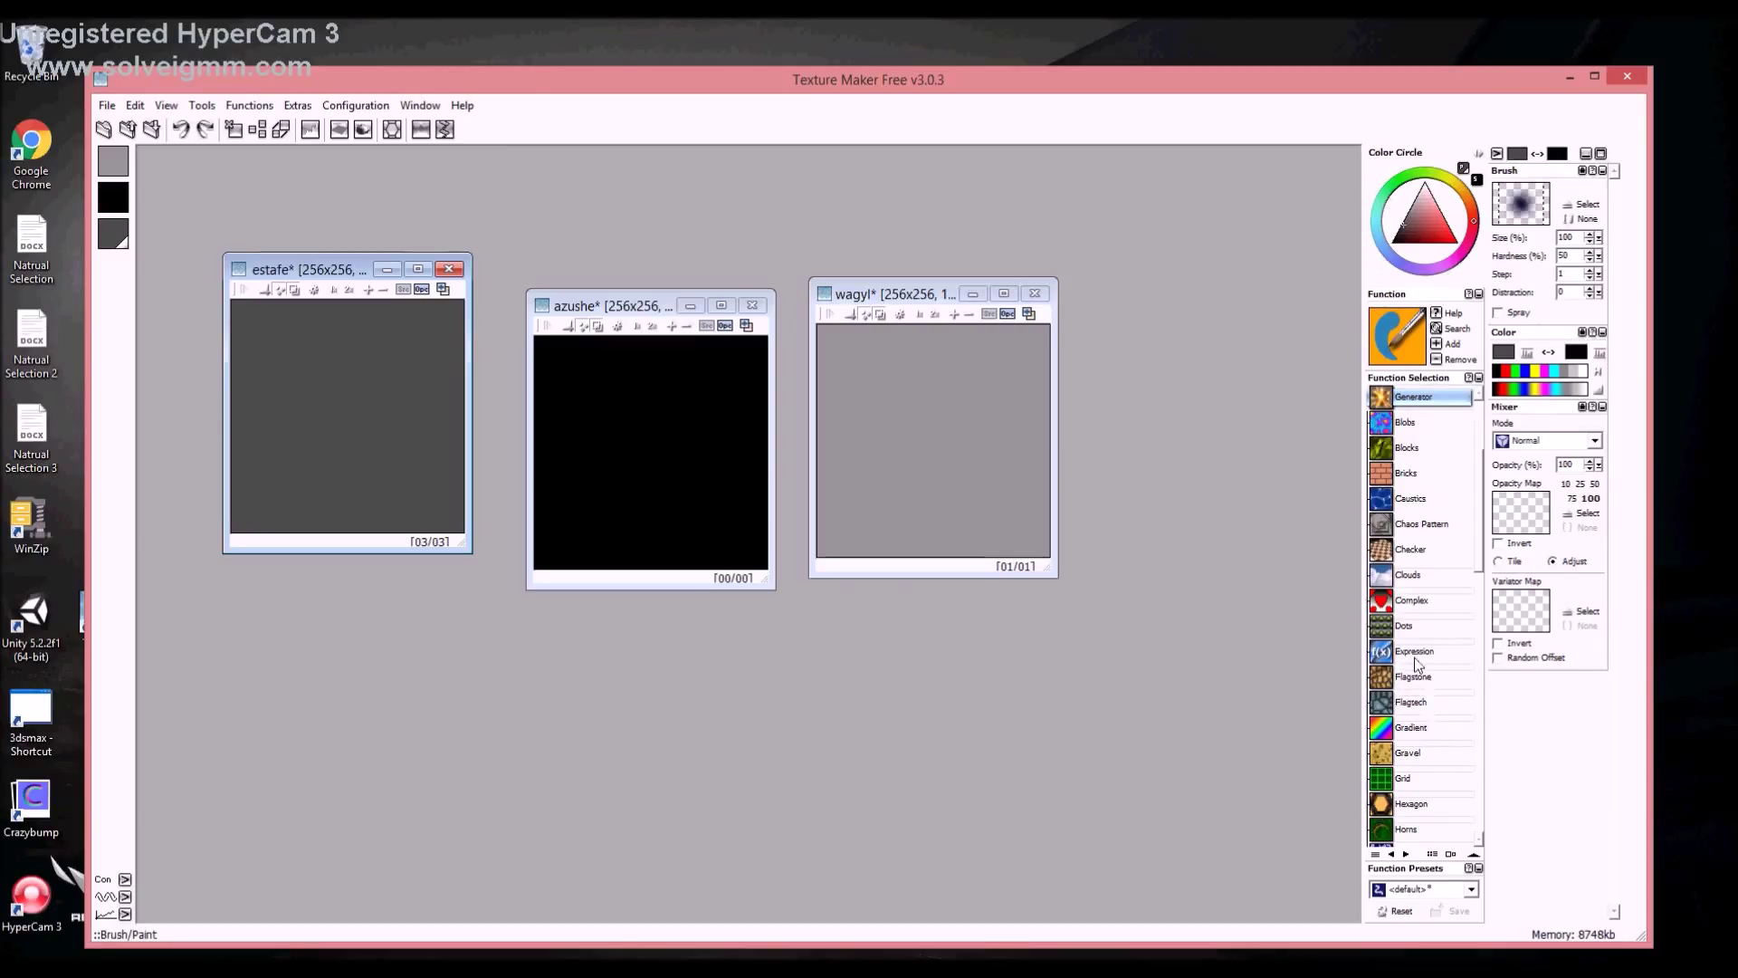
scroll(1419, 644, down, 6)
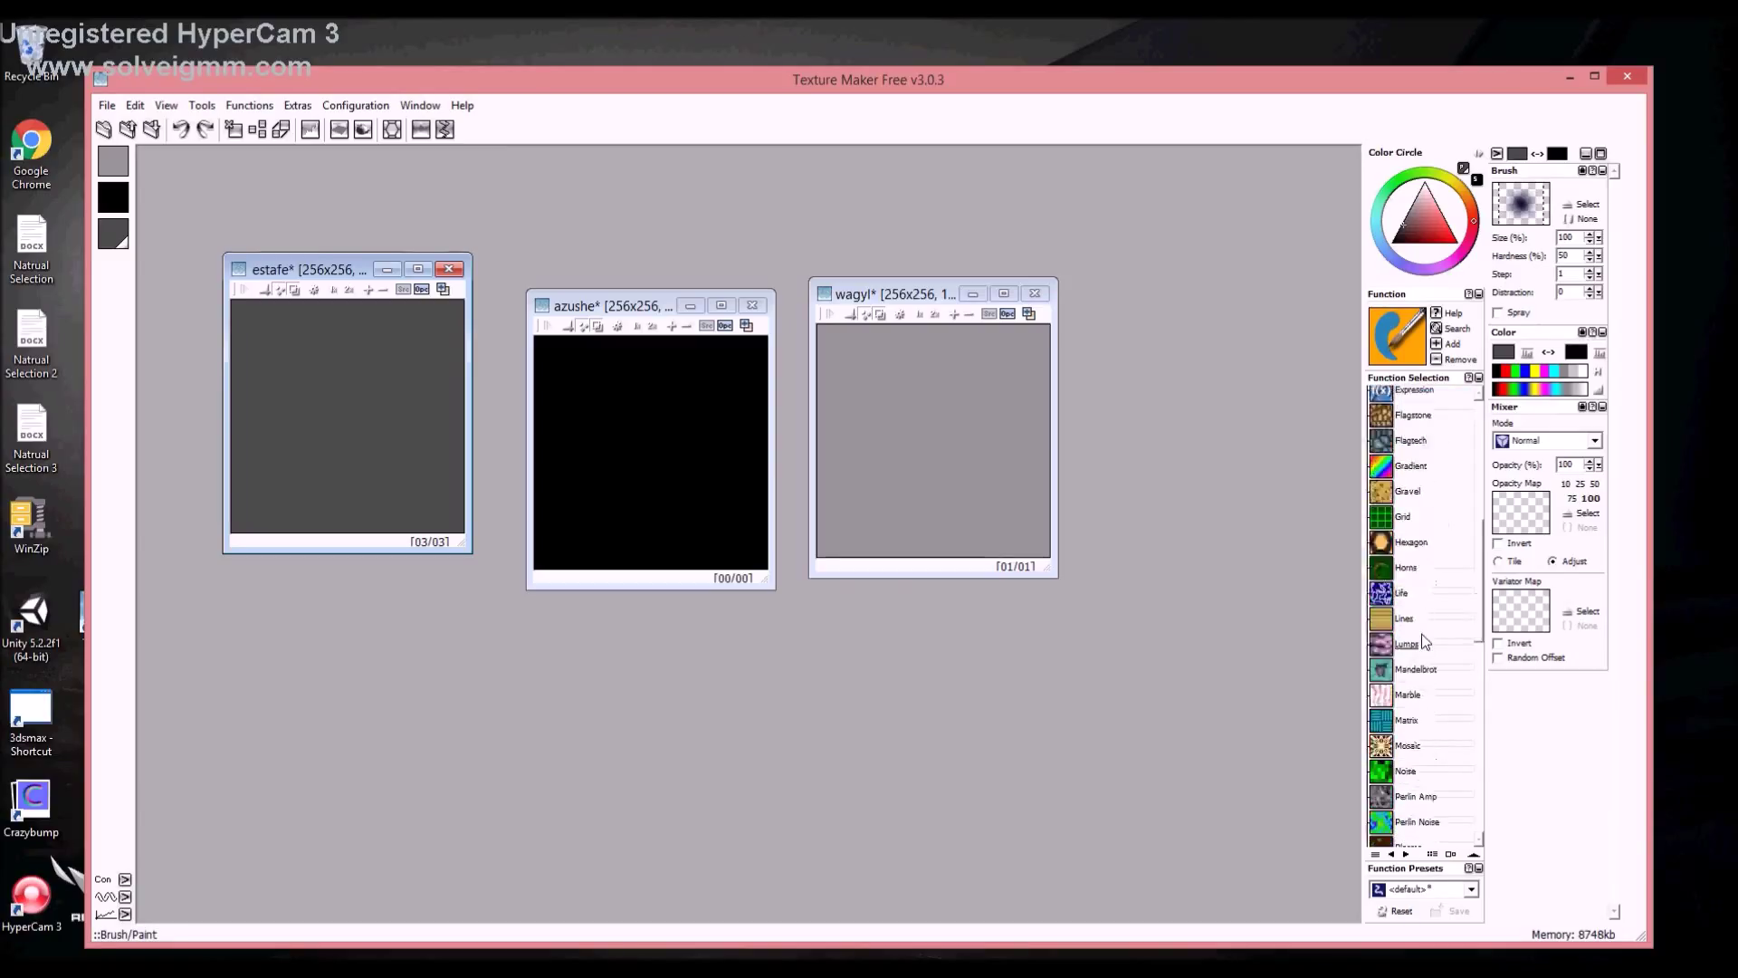
scroll(1422, 639, down, 3)
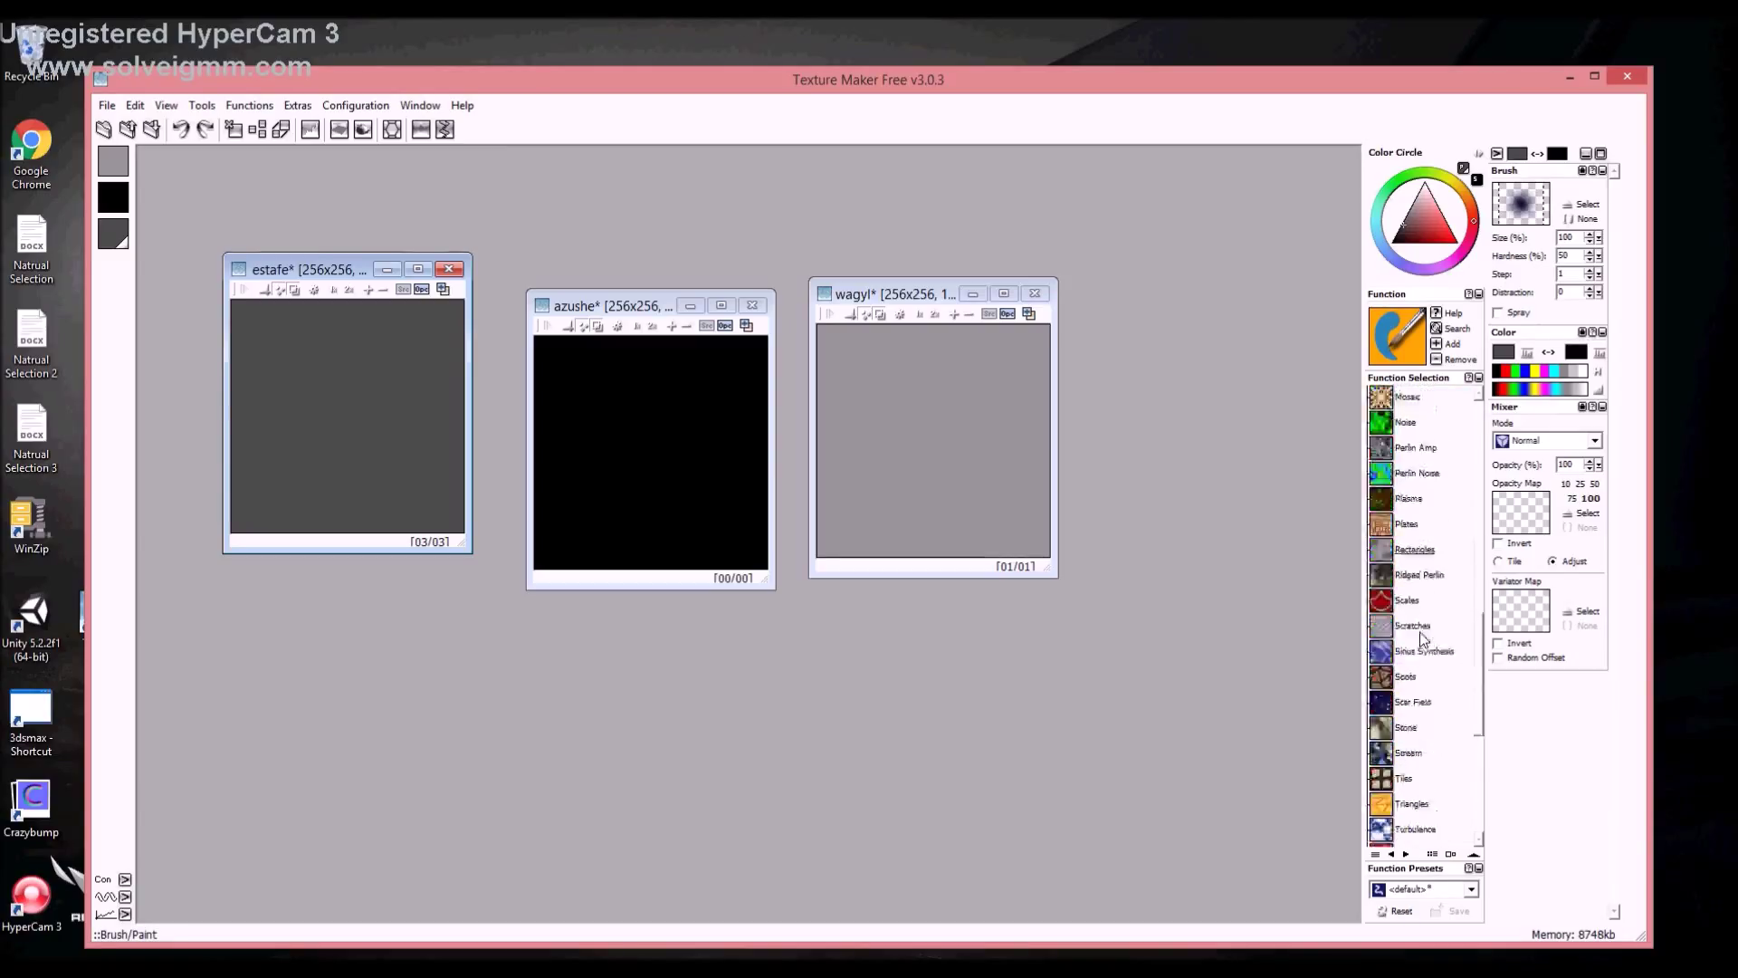
click(1406, 728)
click(673, 443)
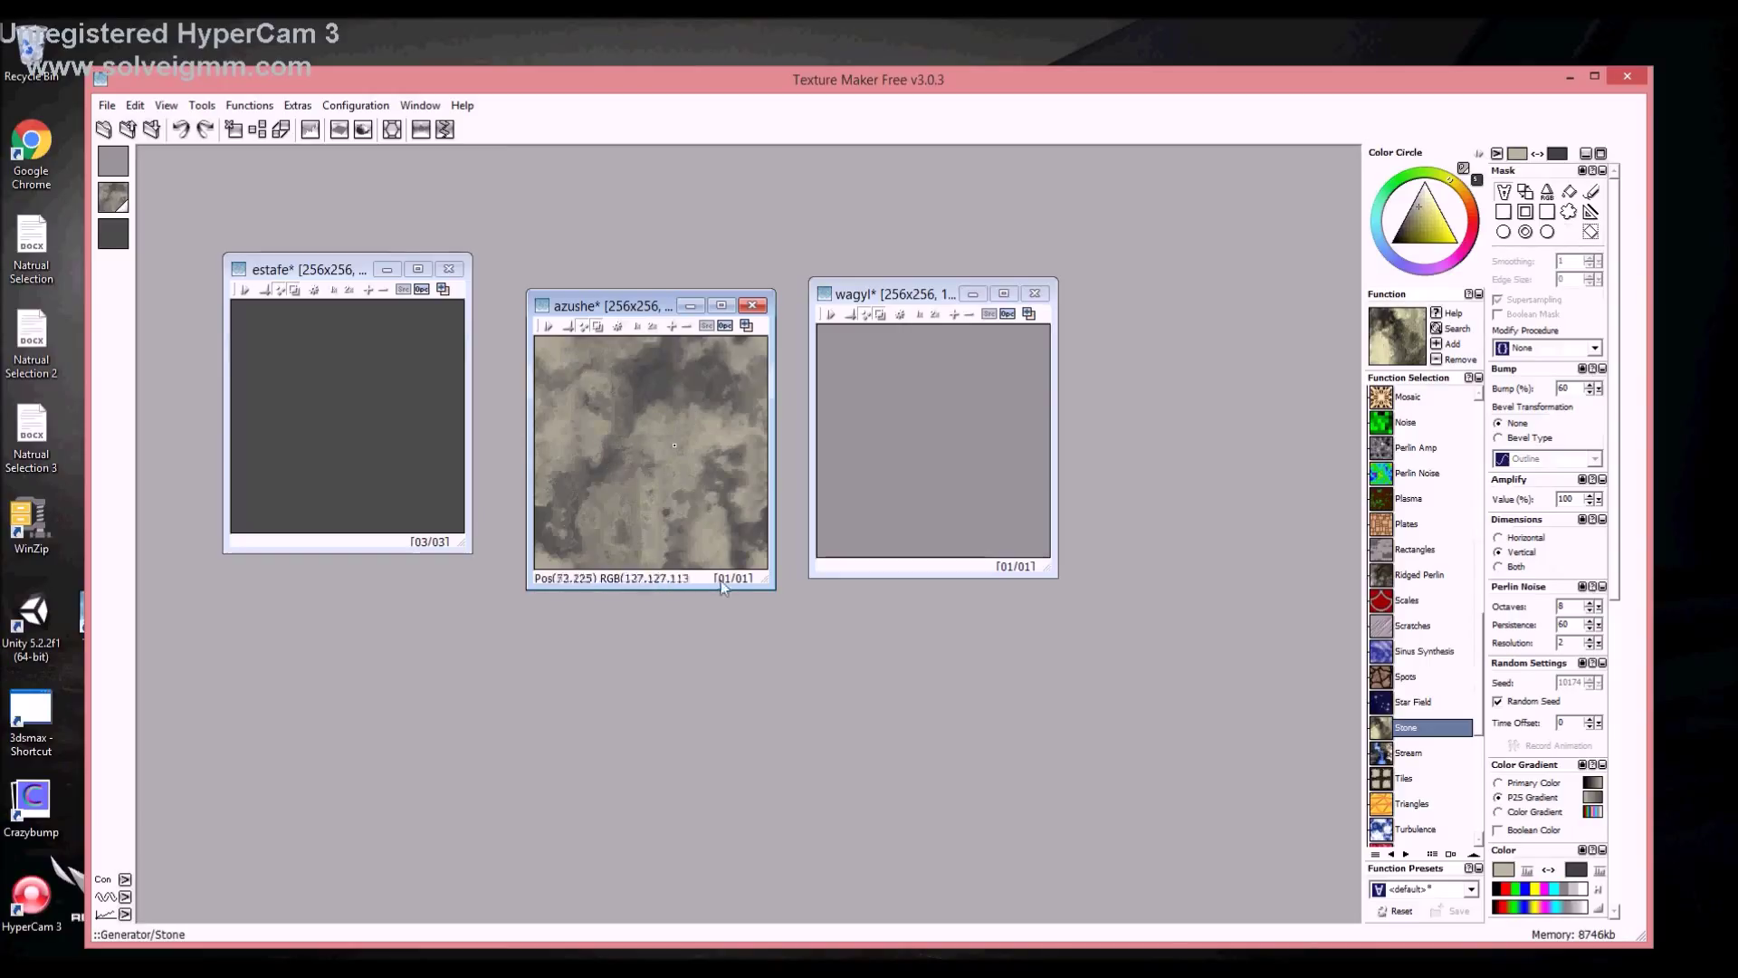
Create another black 256x256 pixel texture with a random name, and place its window below the azushe and wagyl textures
click(107, 107)
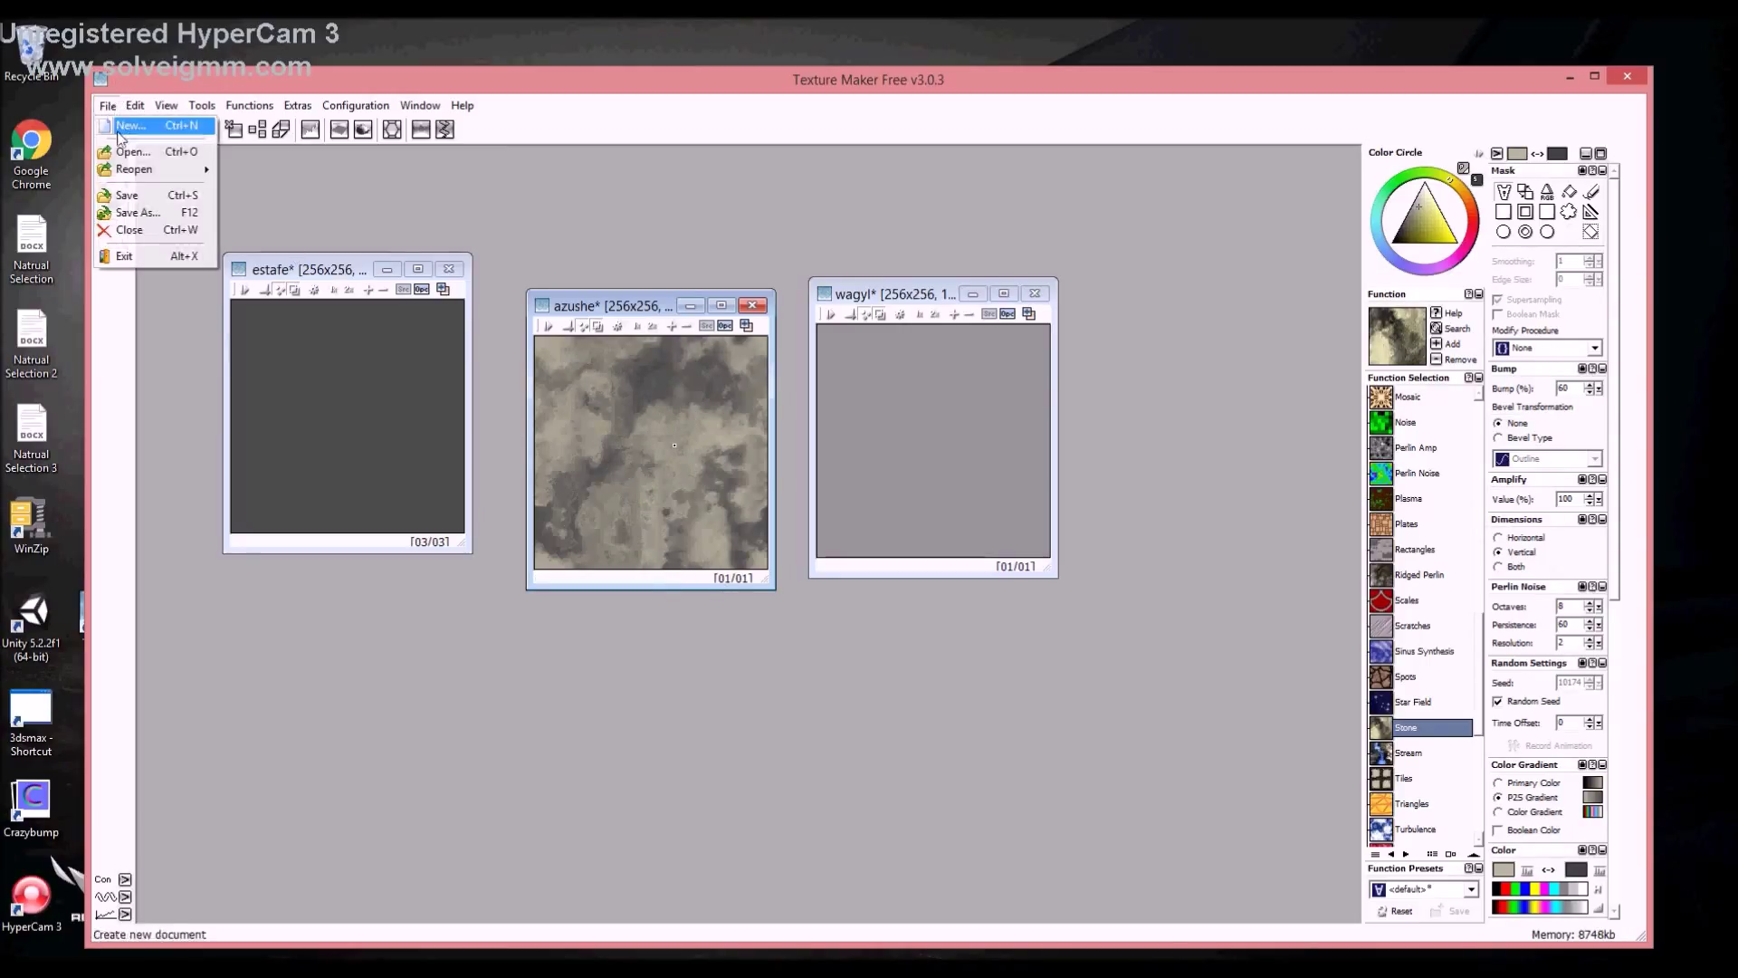
click(127, 122)
click(848, 648)
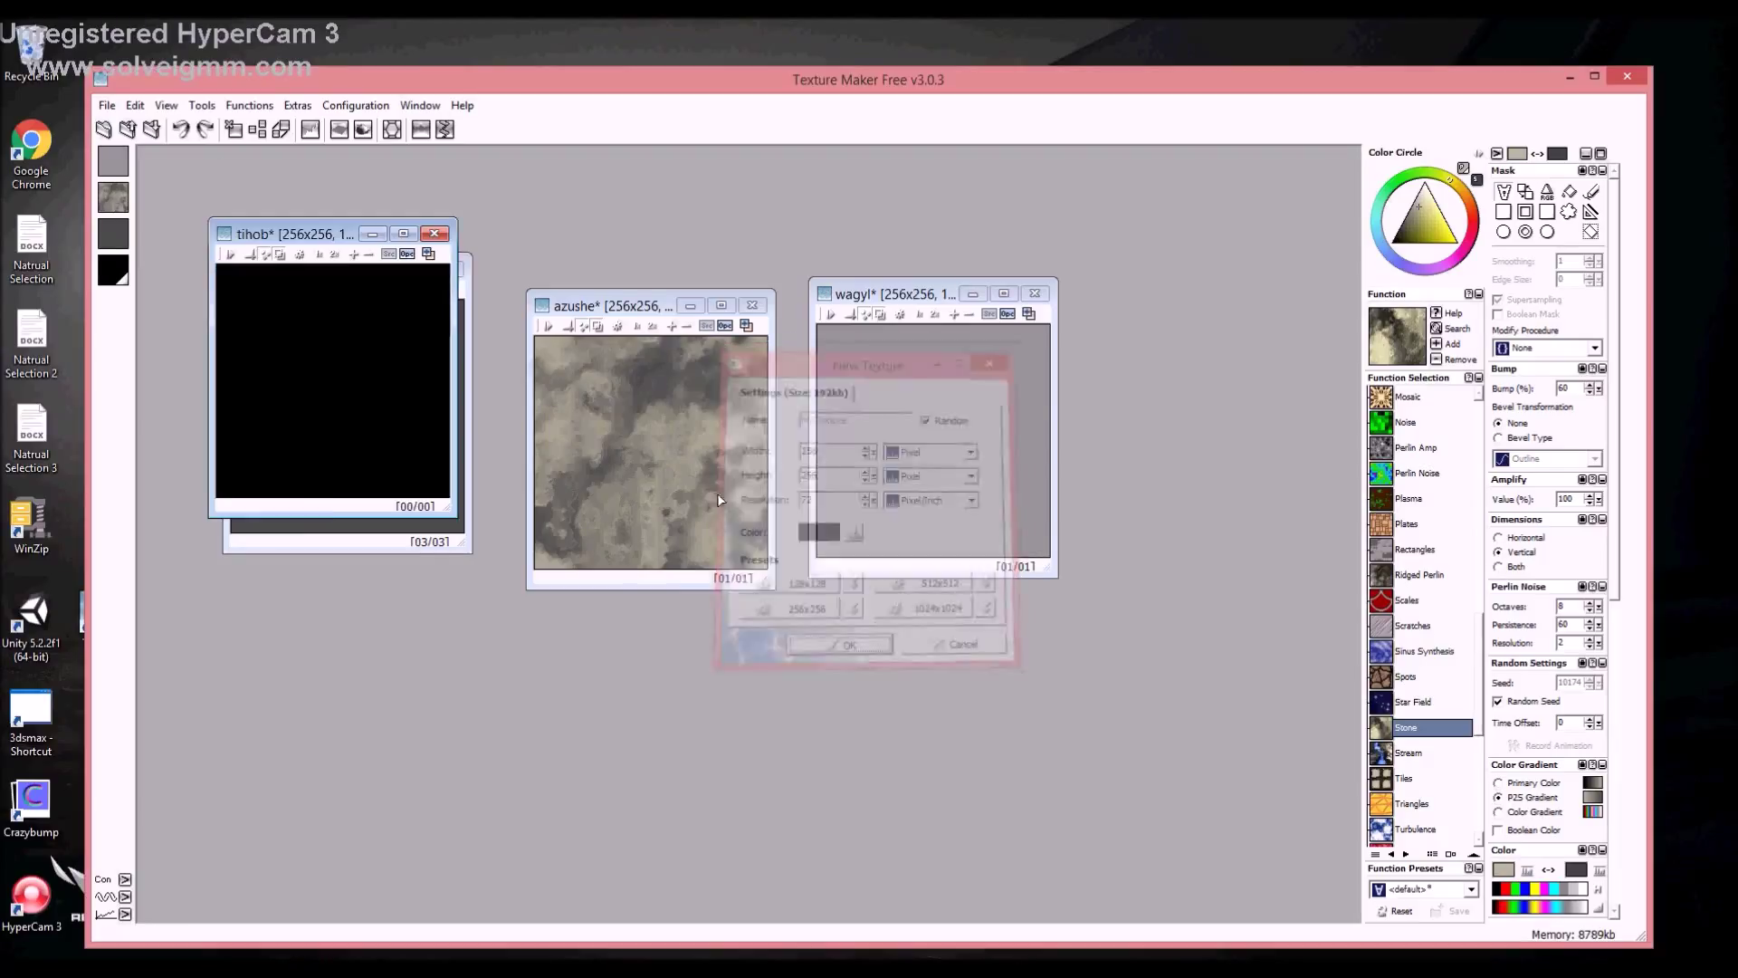
drag(335, 237, 801, 605)
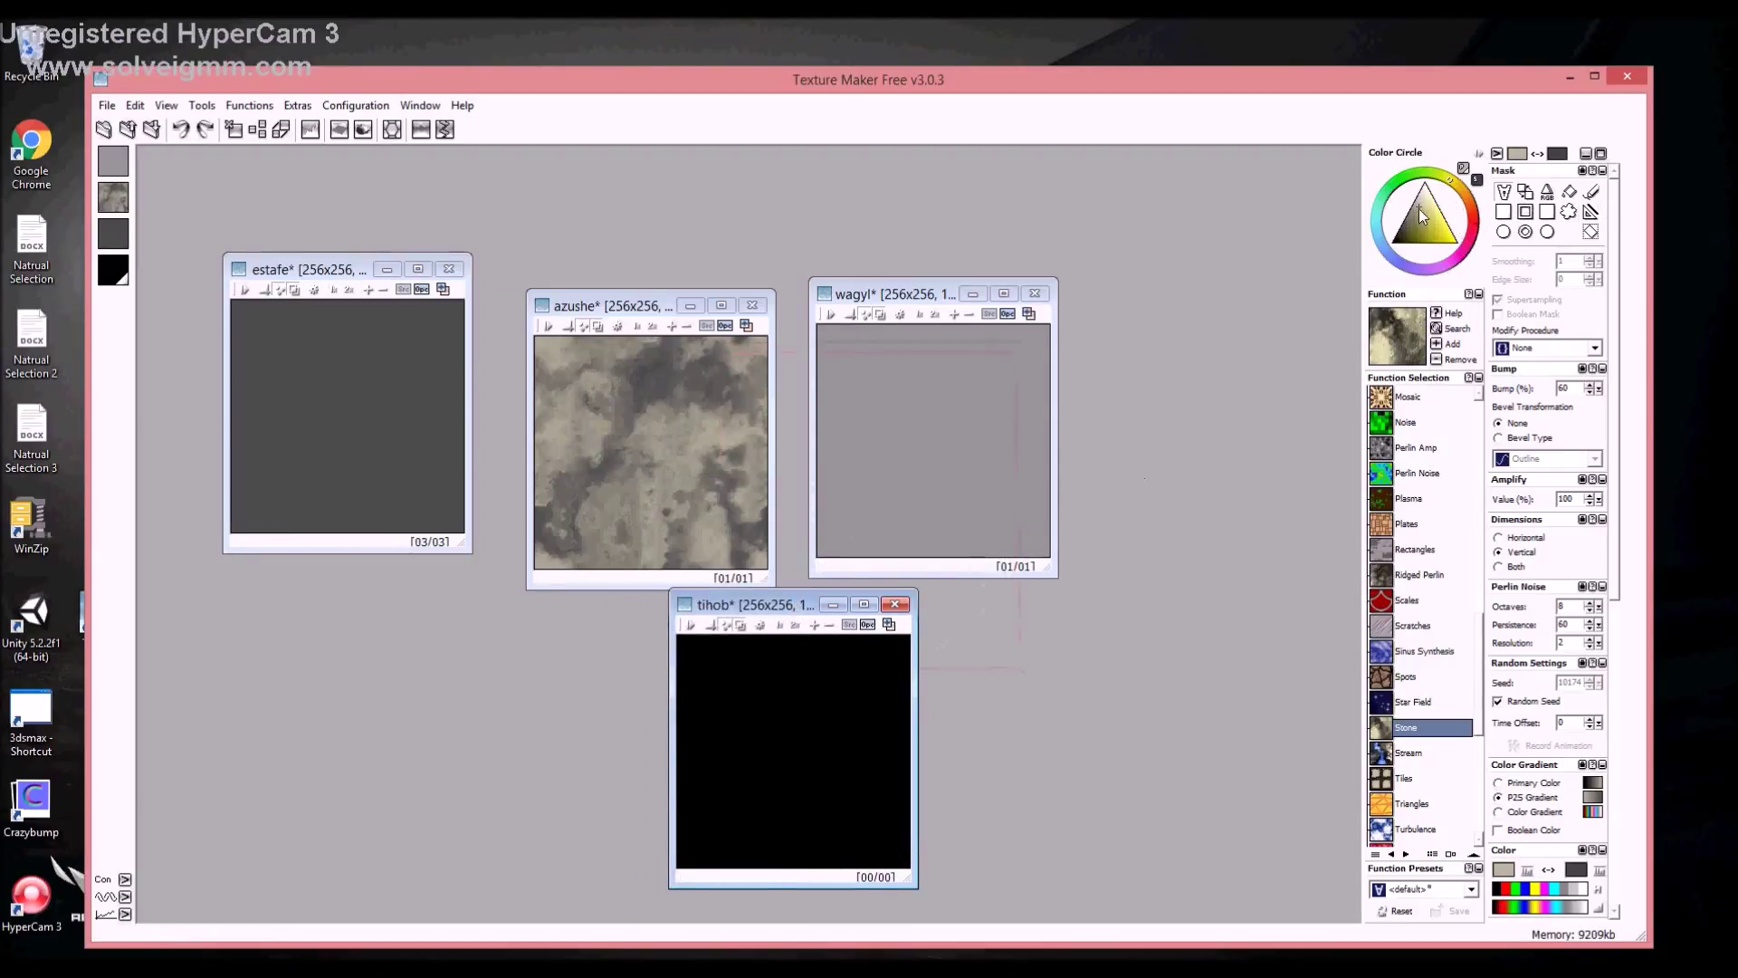
Try the Pixel noise function on the black tihob texture
scroll(1470, 464, up, 8)
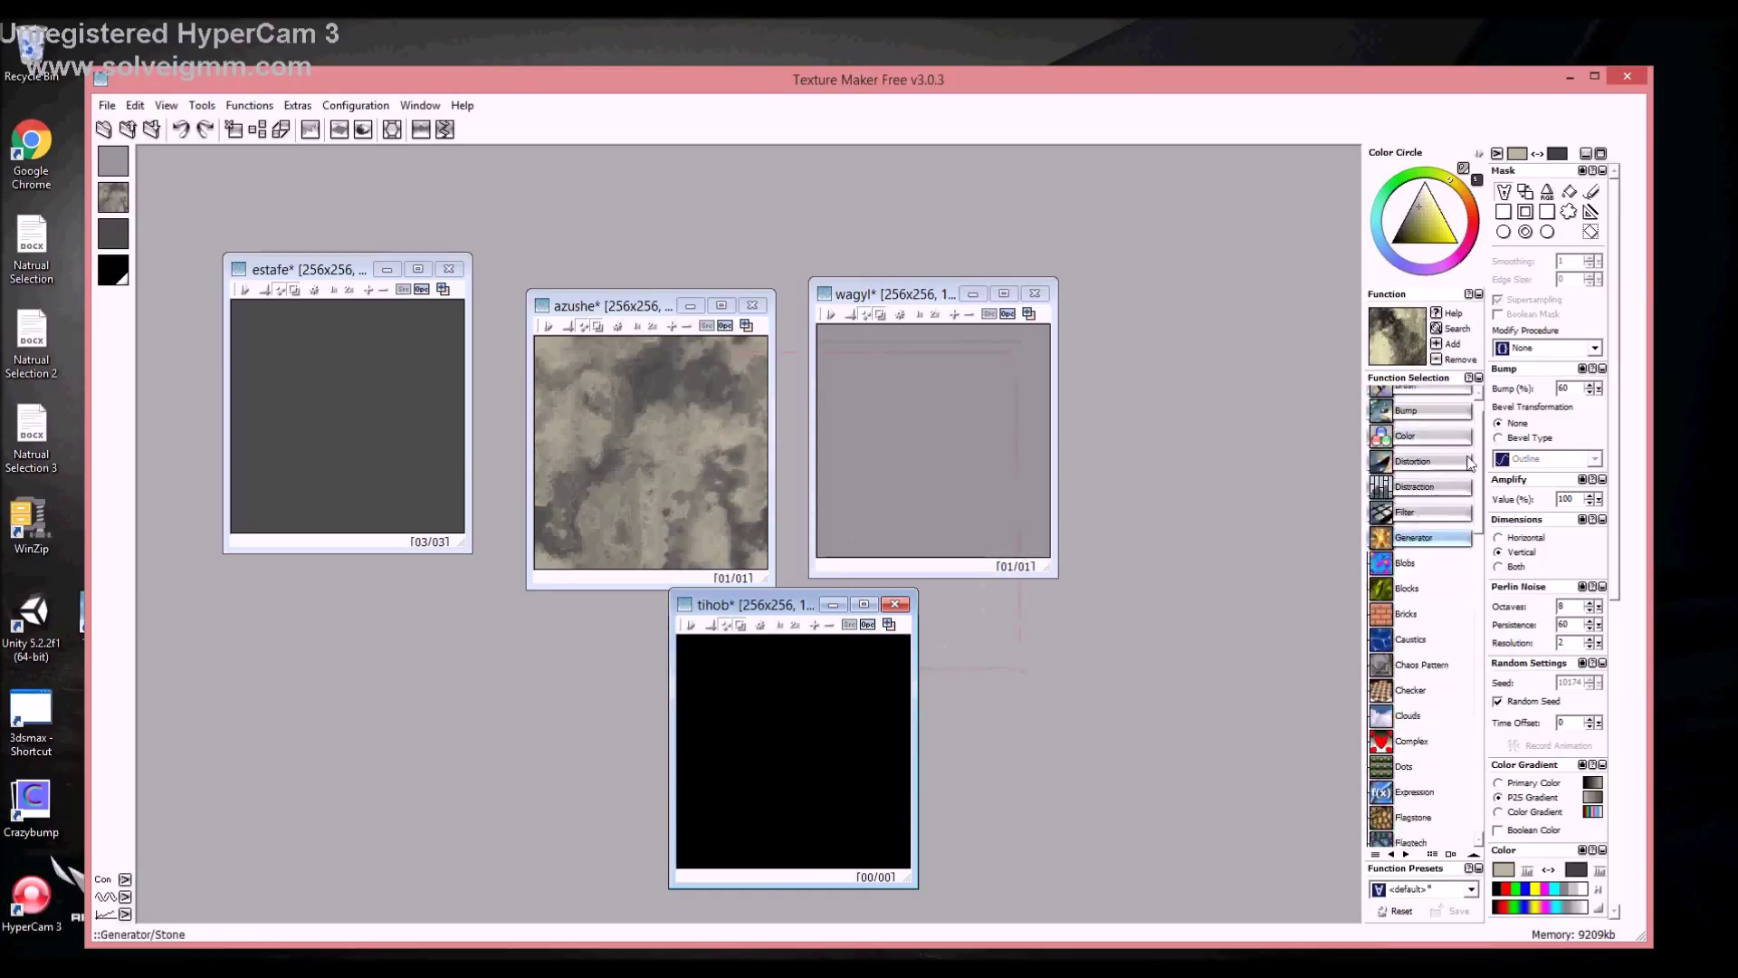
scroll(1471, 457, up, 2)
click(1402, 426)
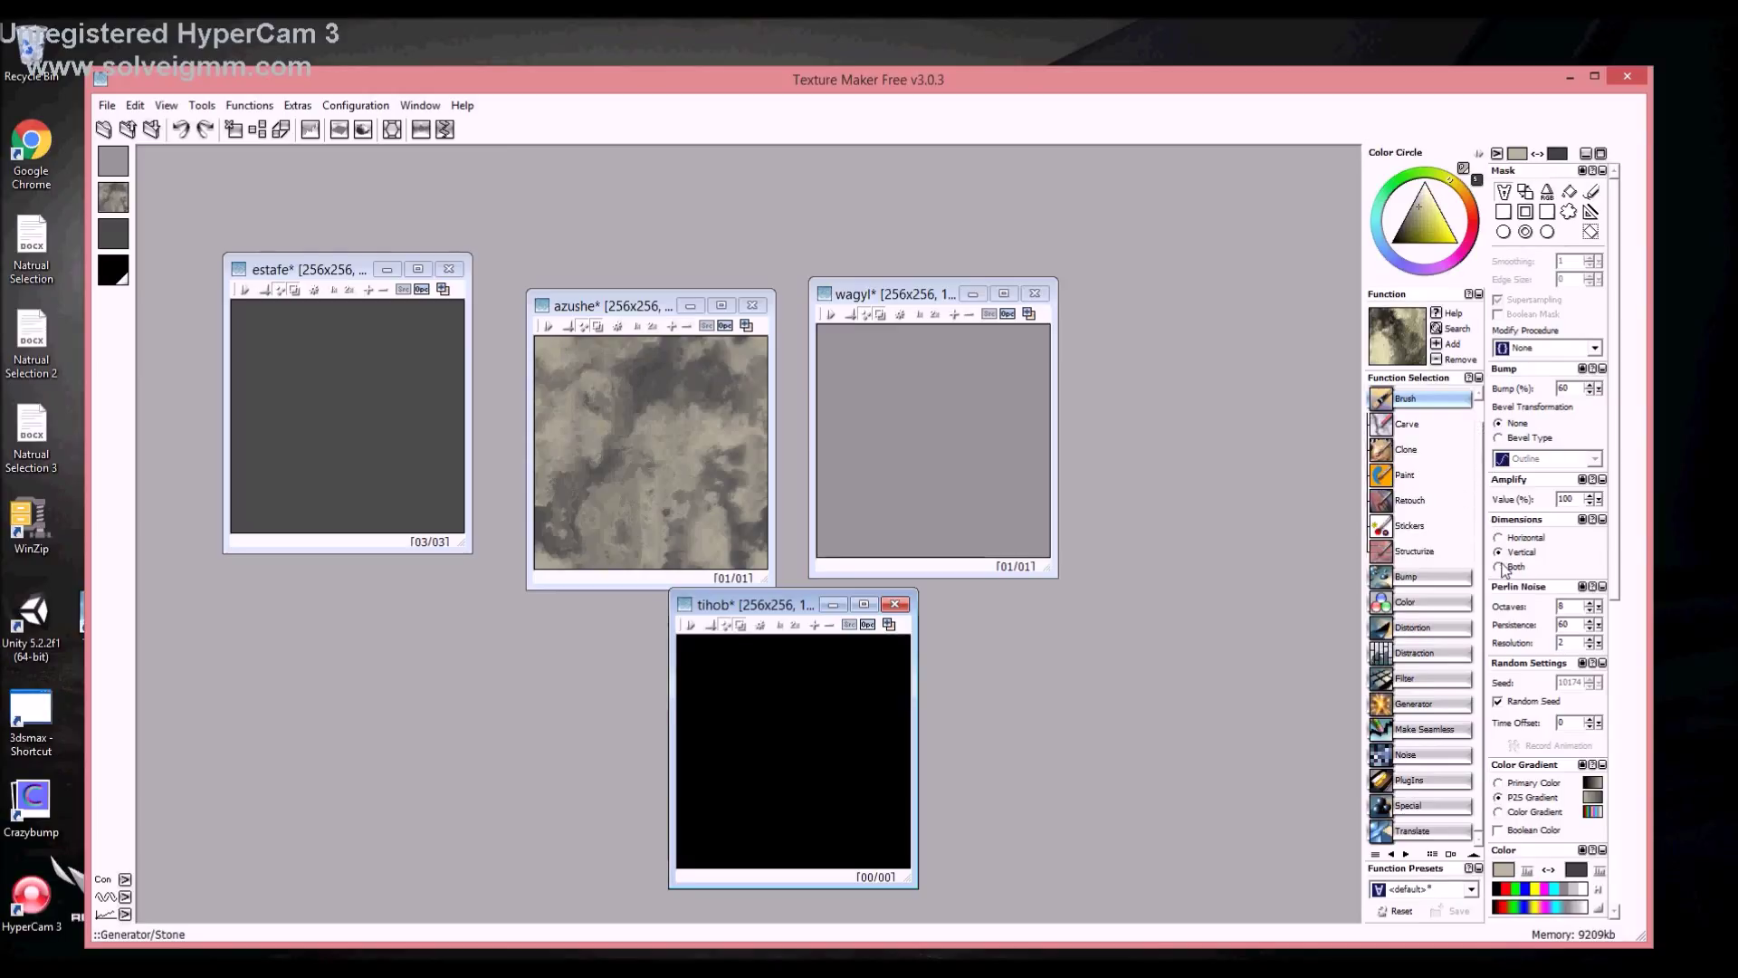
click(1428, 759)
drag(1382, 636, 881, 727)
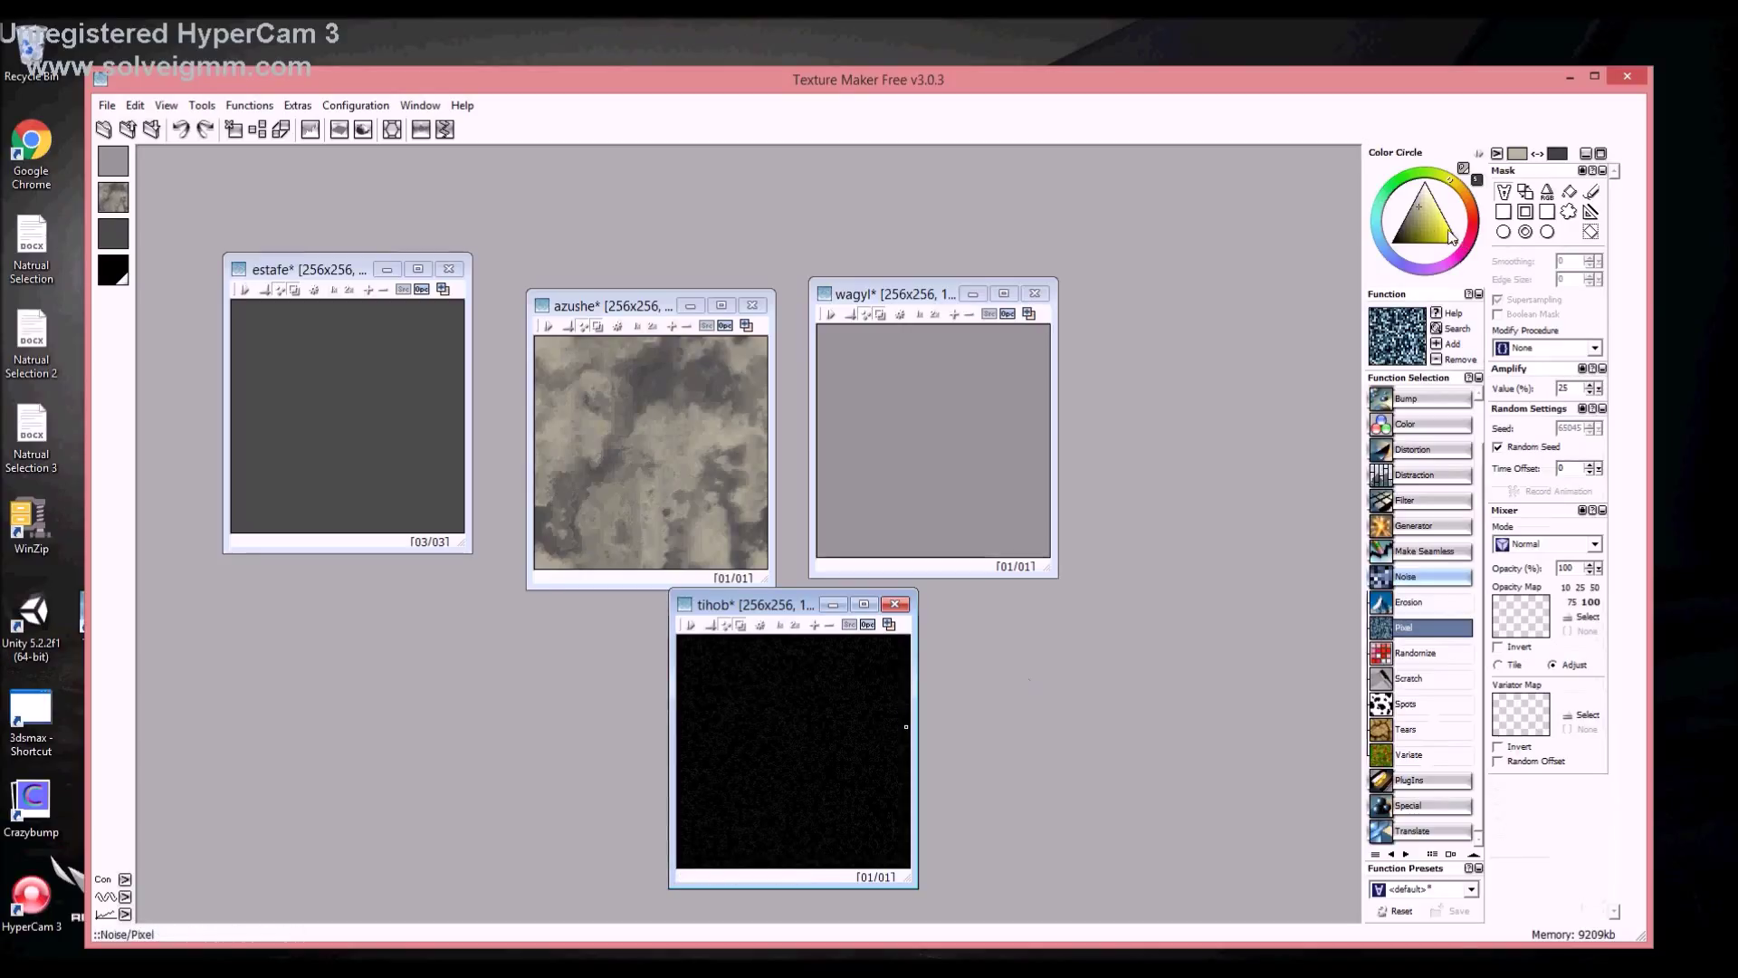
With the Paint brush, cover the whole tihob texture in white
drag(1419, 214, 1428, 183)
scroll(1441, 486, up, 3)
click(1421, 428)
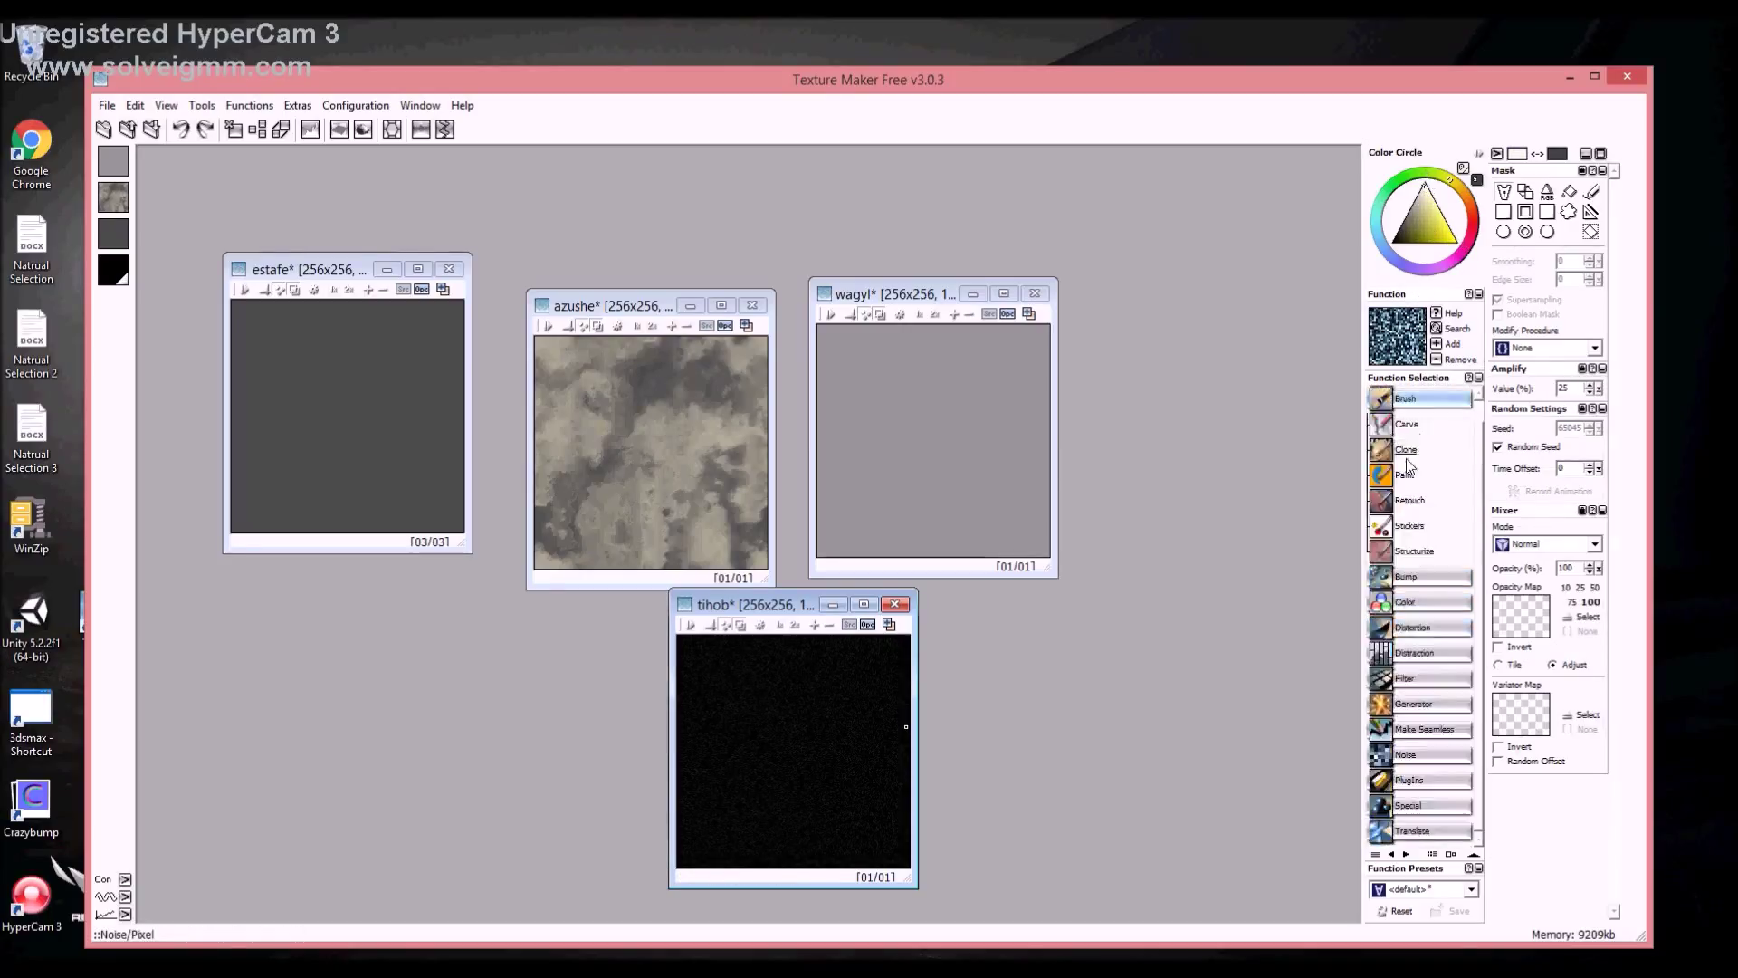
click(1406, 472)
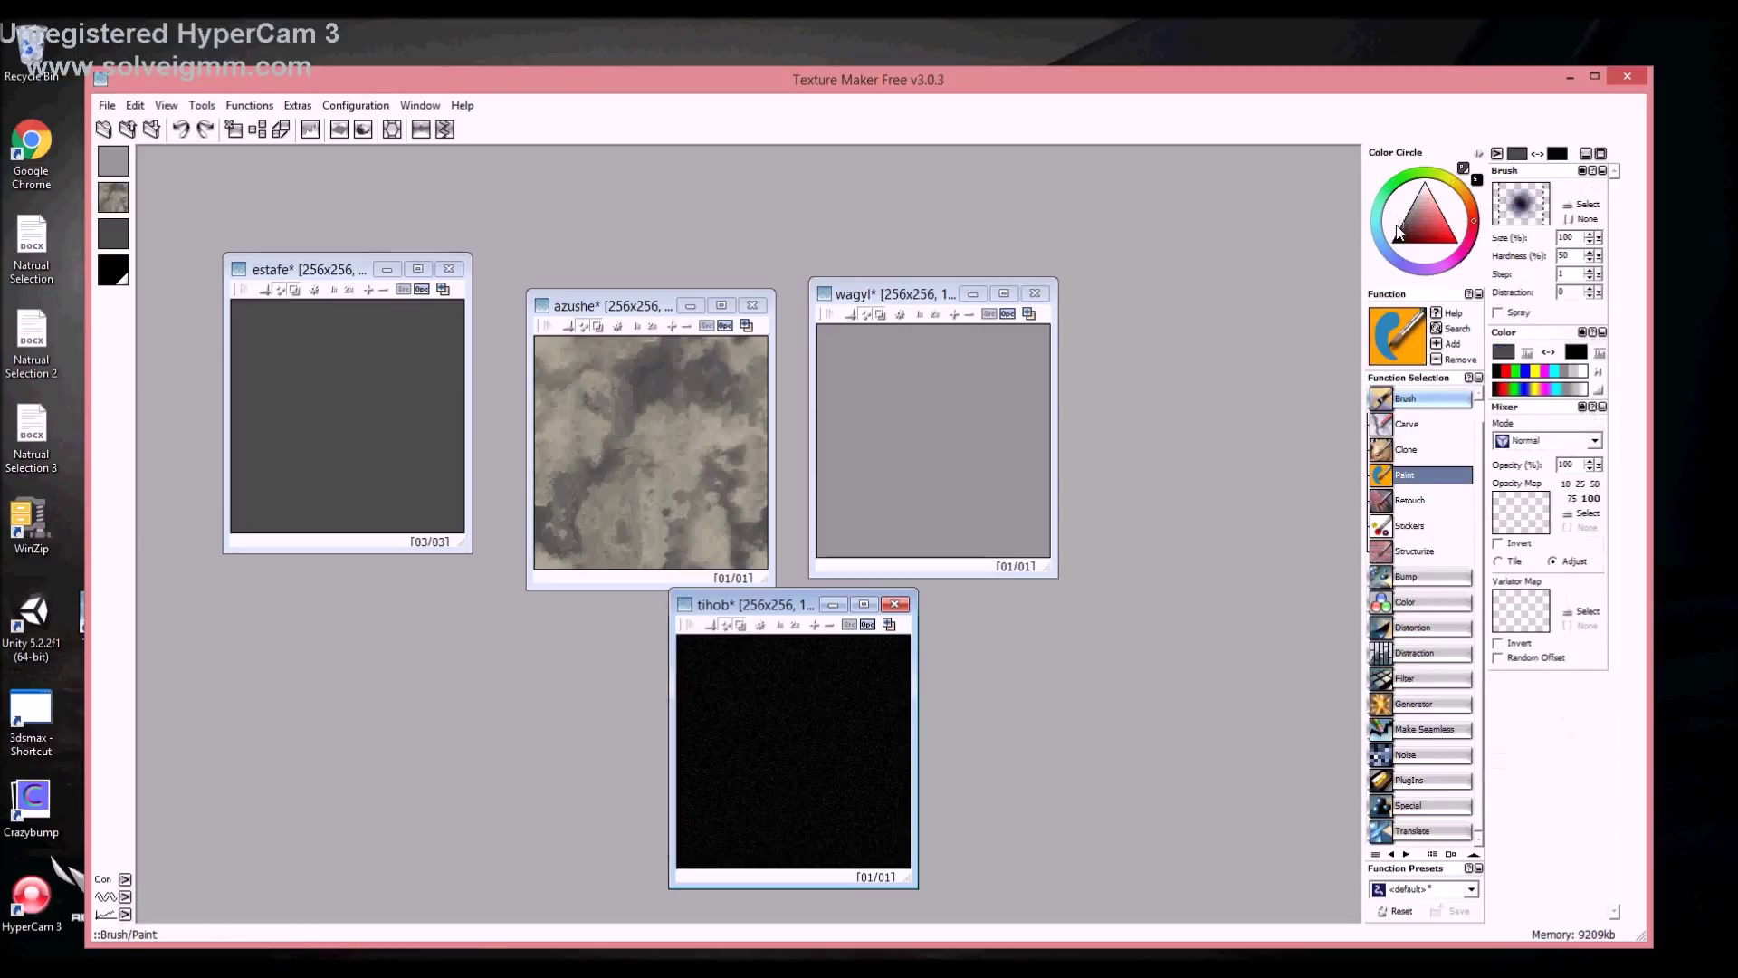
drag(1405, 223, 1429, 178)
drag(1429, 194, 1429, 185)
mouse_move(803, 690)
mouse_down()
mouse_move(892, 730)
mouse_move(796, 833)
mouse_move(896, 689)
mouse_up()
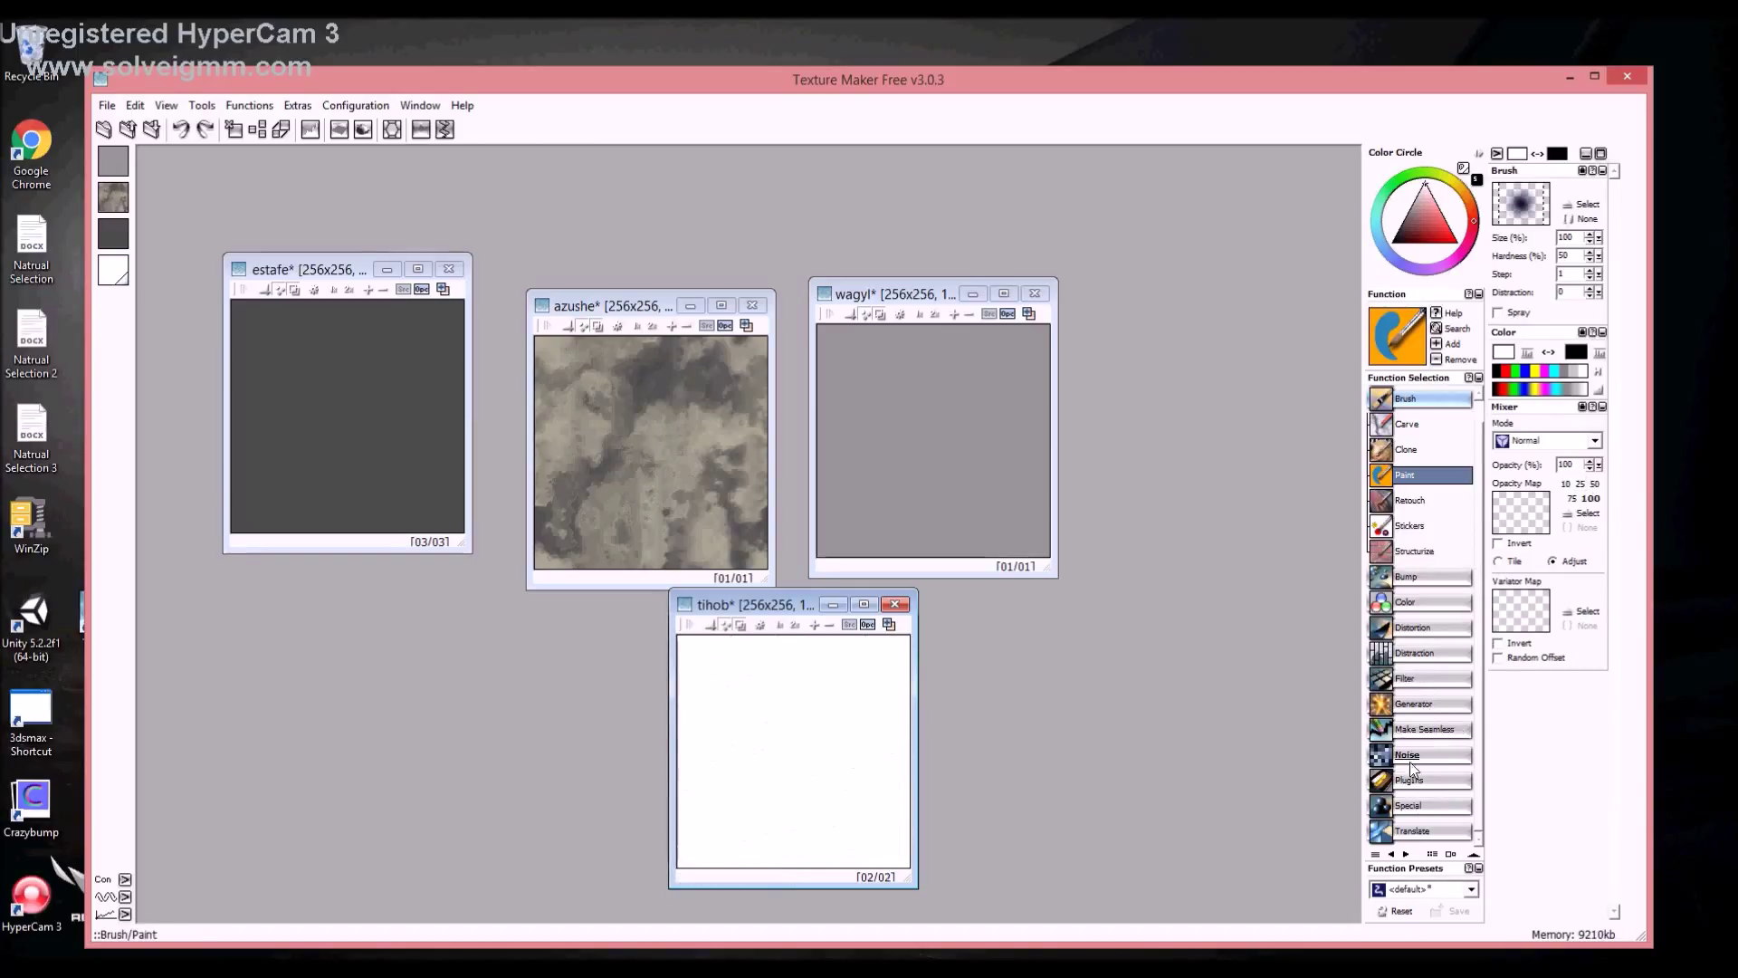
Apply the Tears, Pixel and Erosion noise functions to the white tihob texture, moving its window between azushe and wagyl
click(1410, 758)
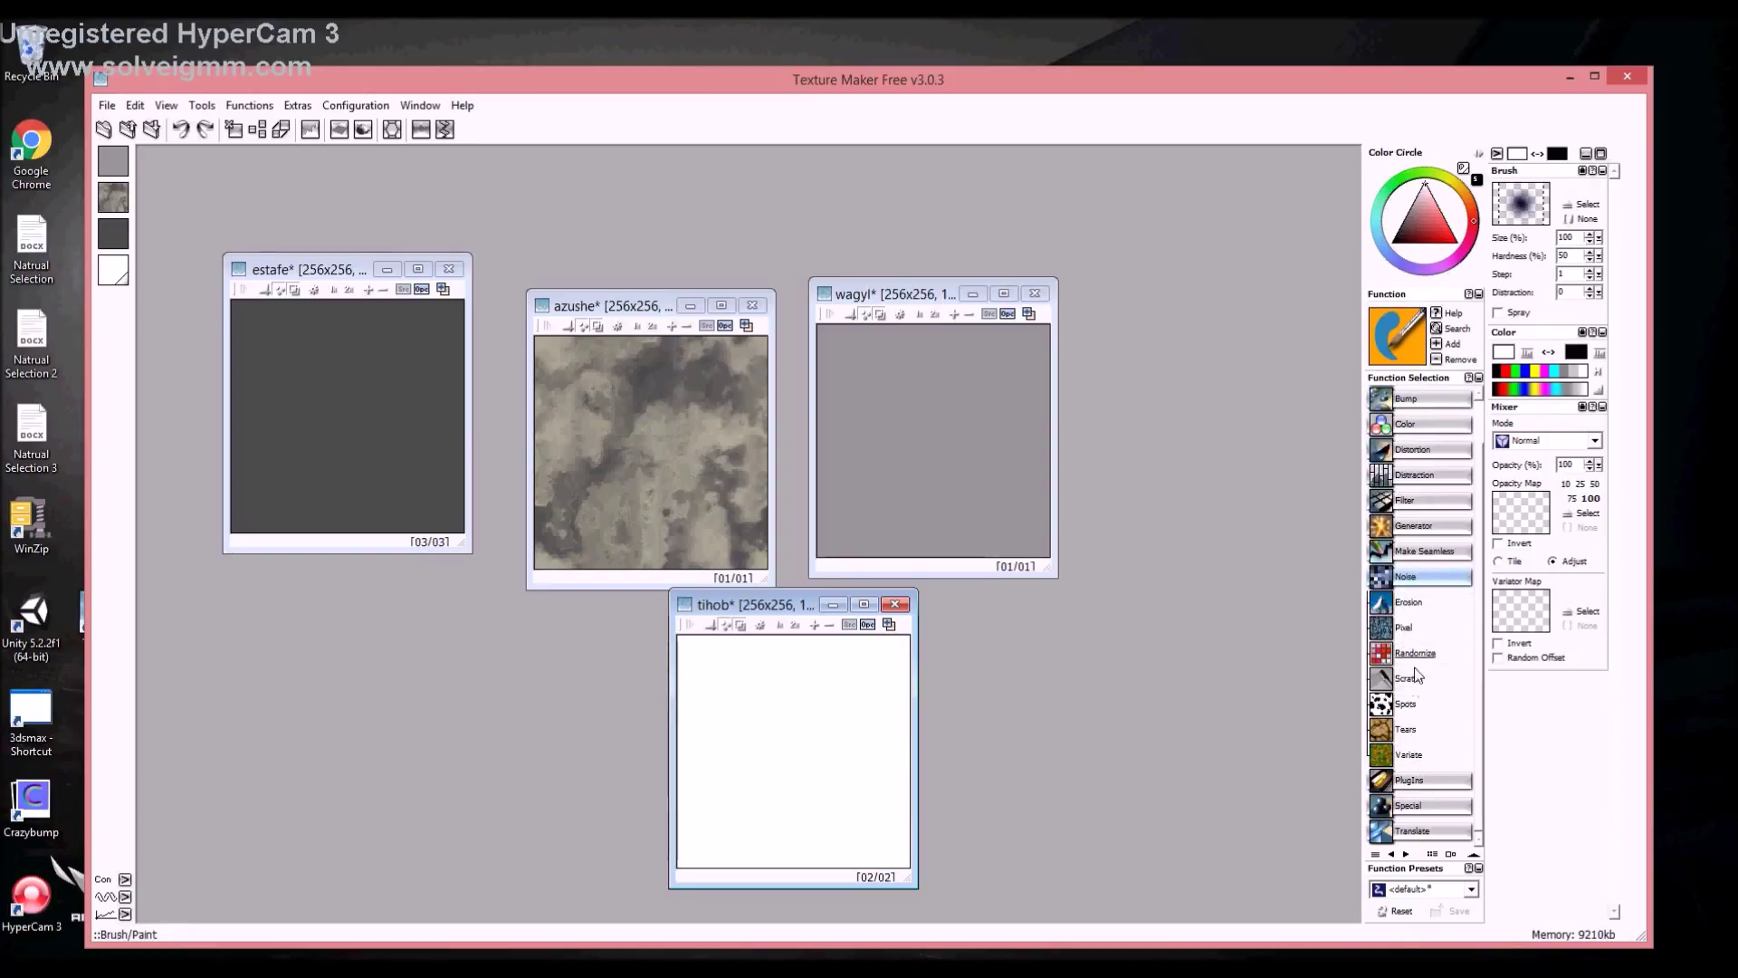
click(1403, 730)
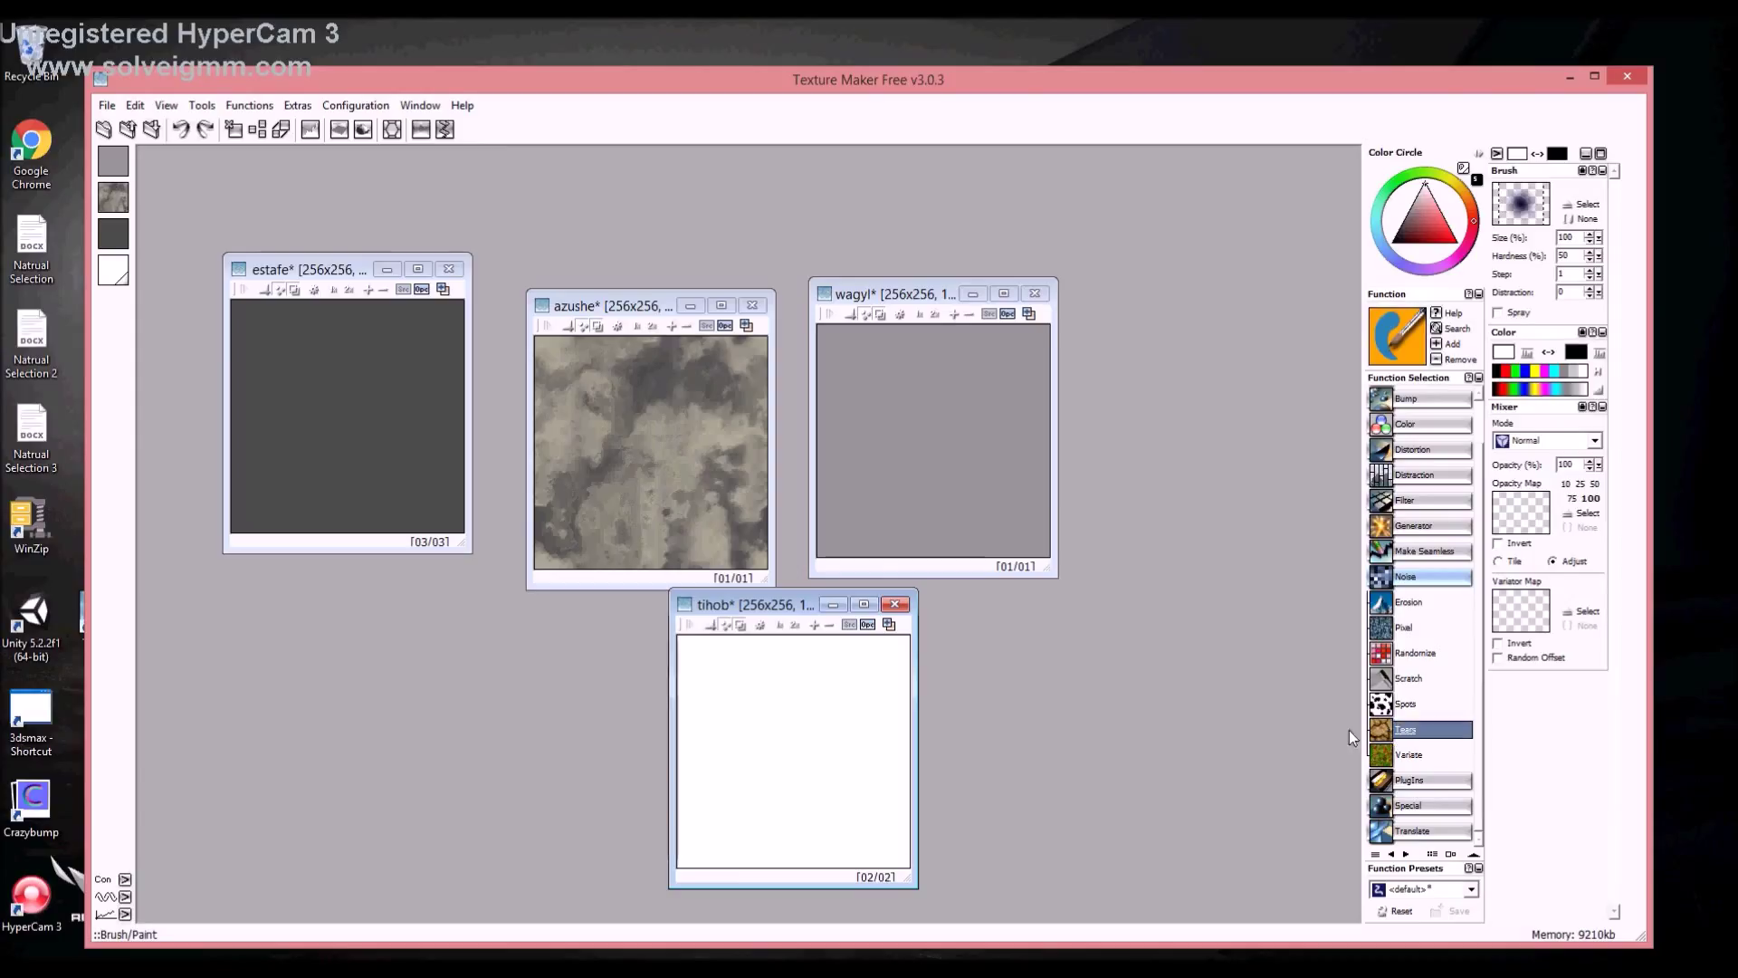
drag(793, 604, 773, 412)
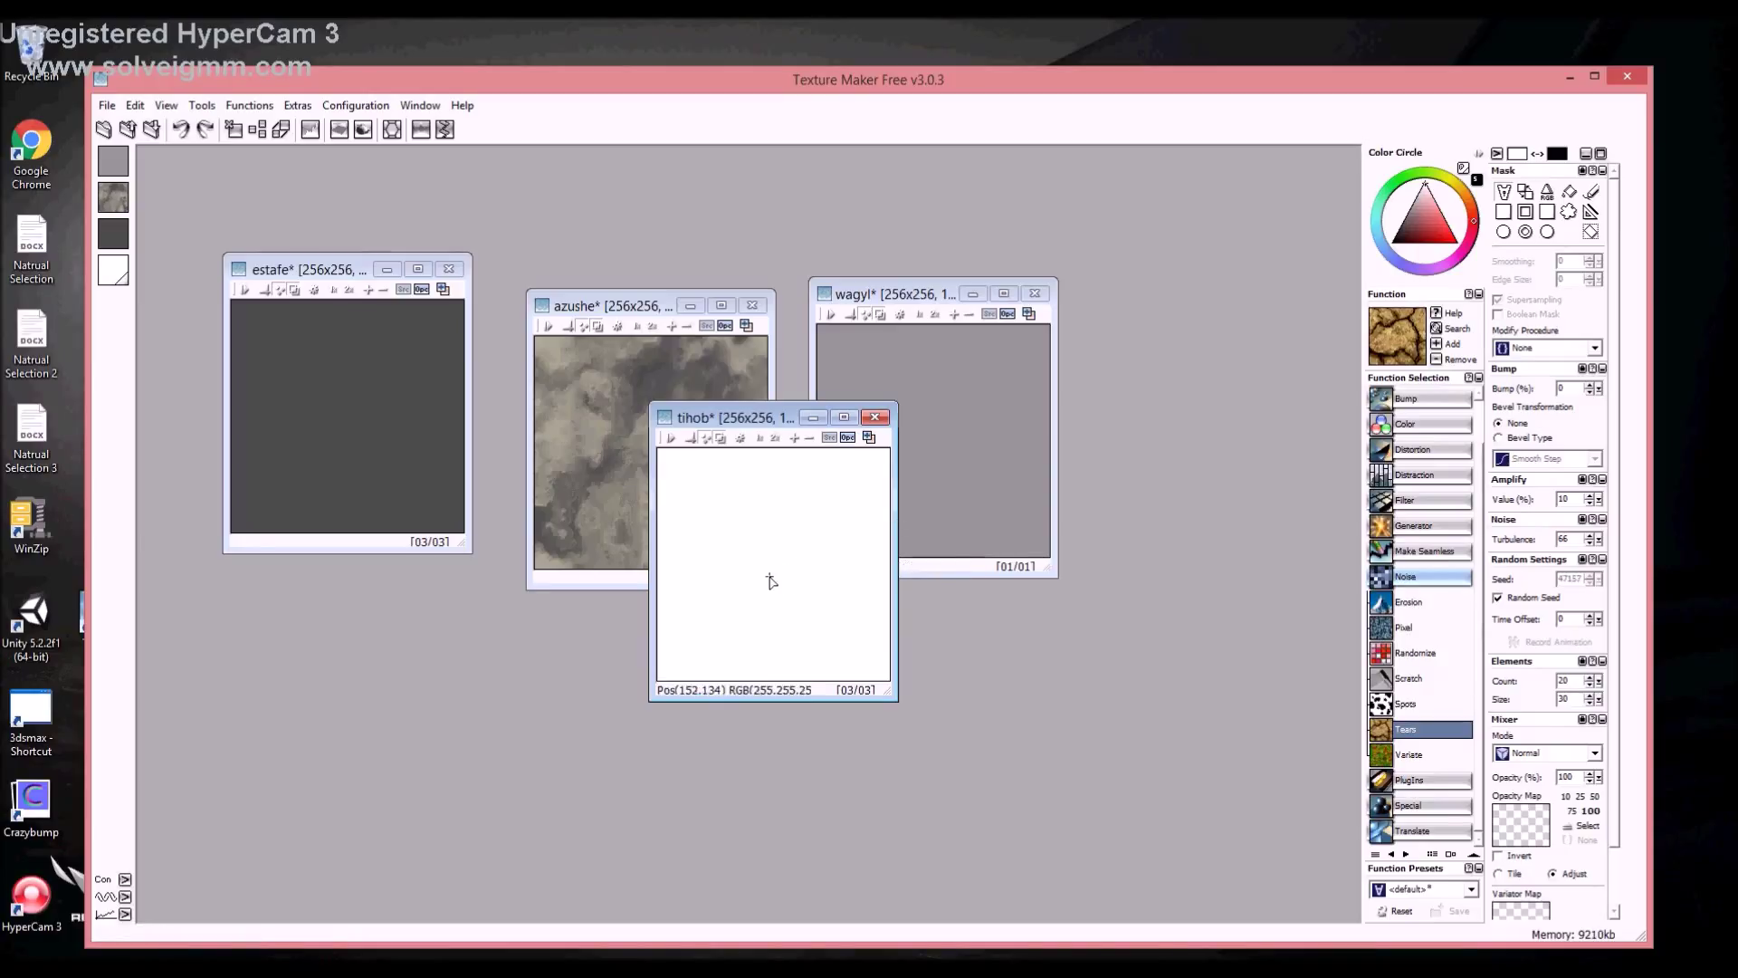
drag(769, 418, 768, 492)
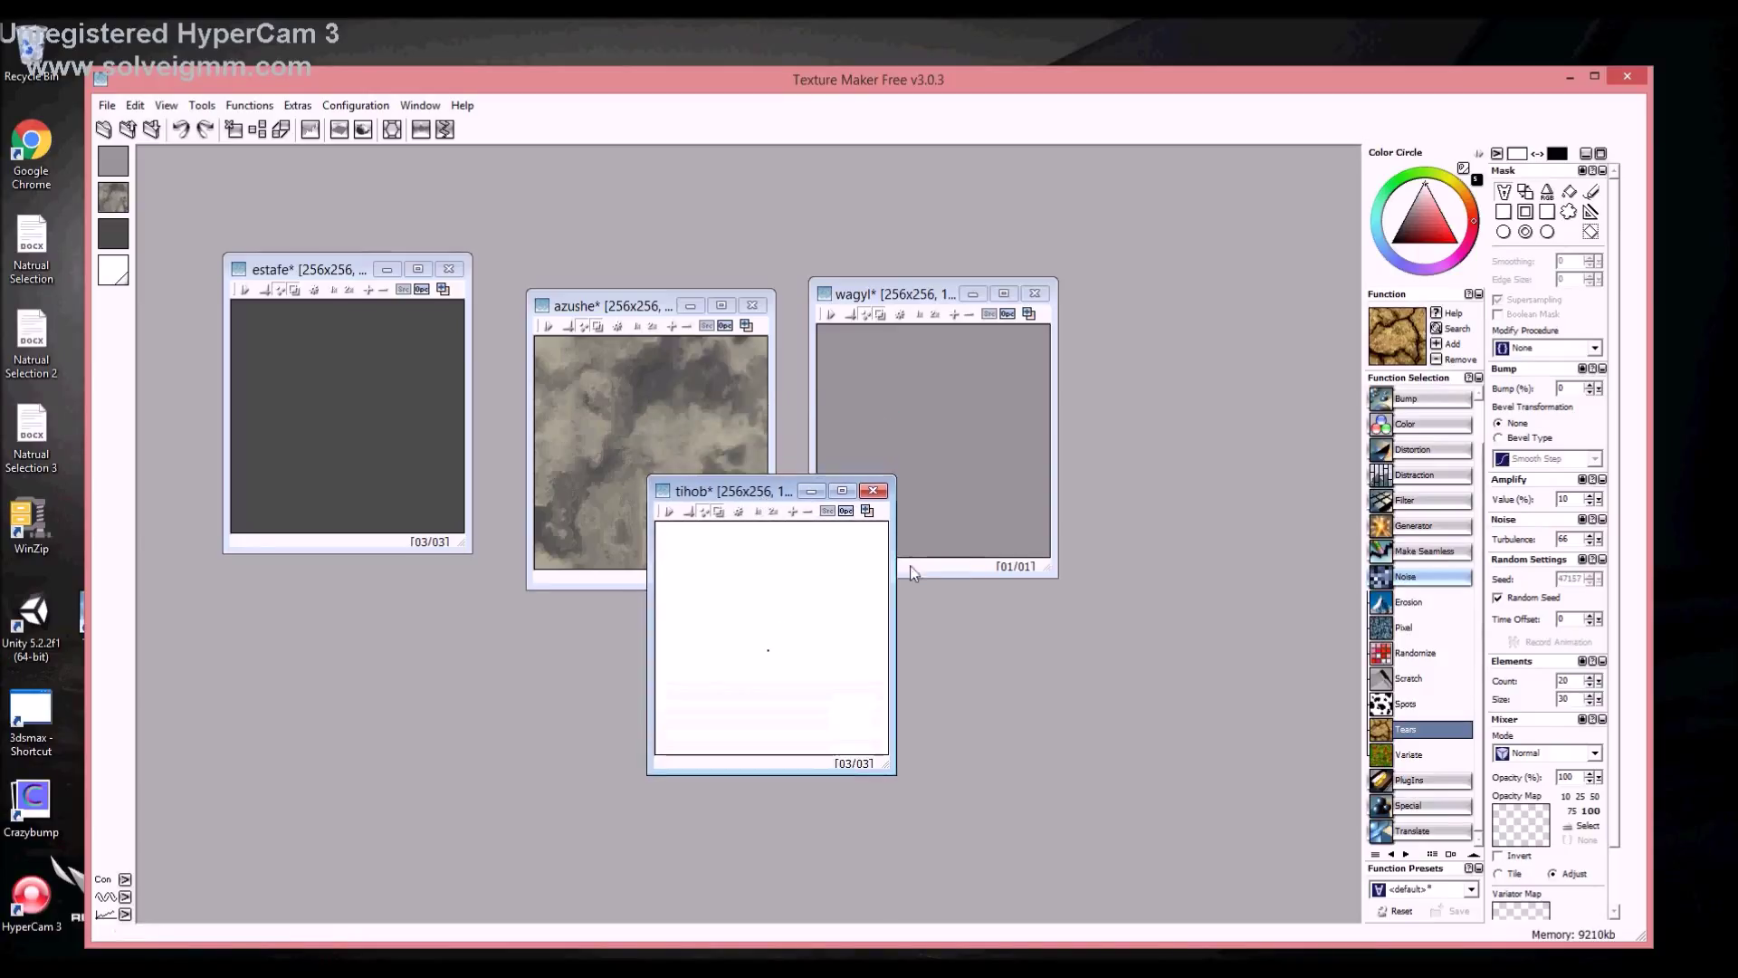
click(1406, 626)
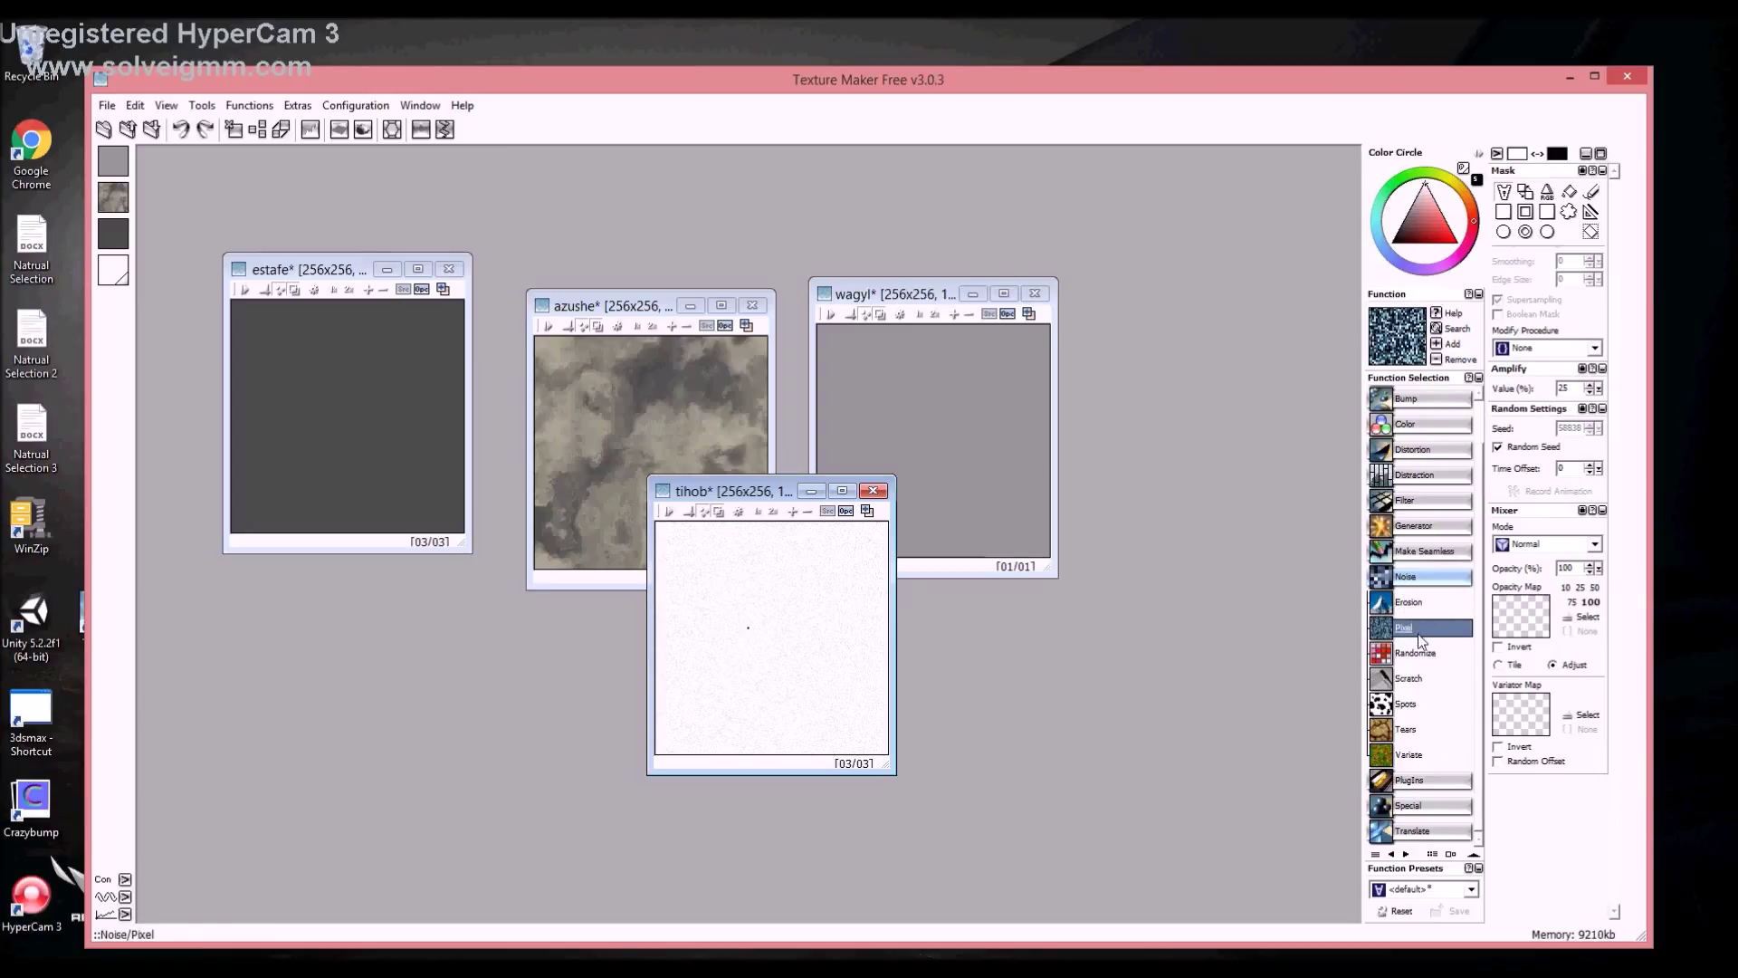
click(1407, 604)
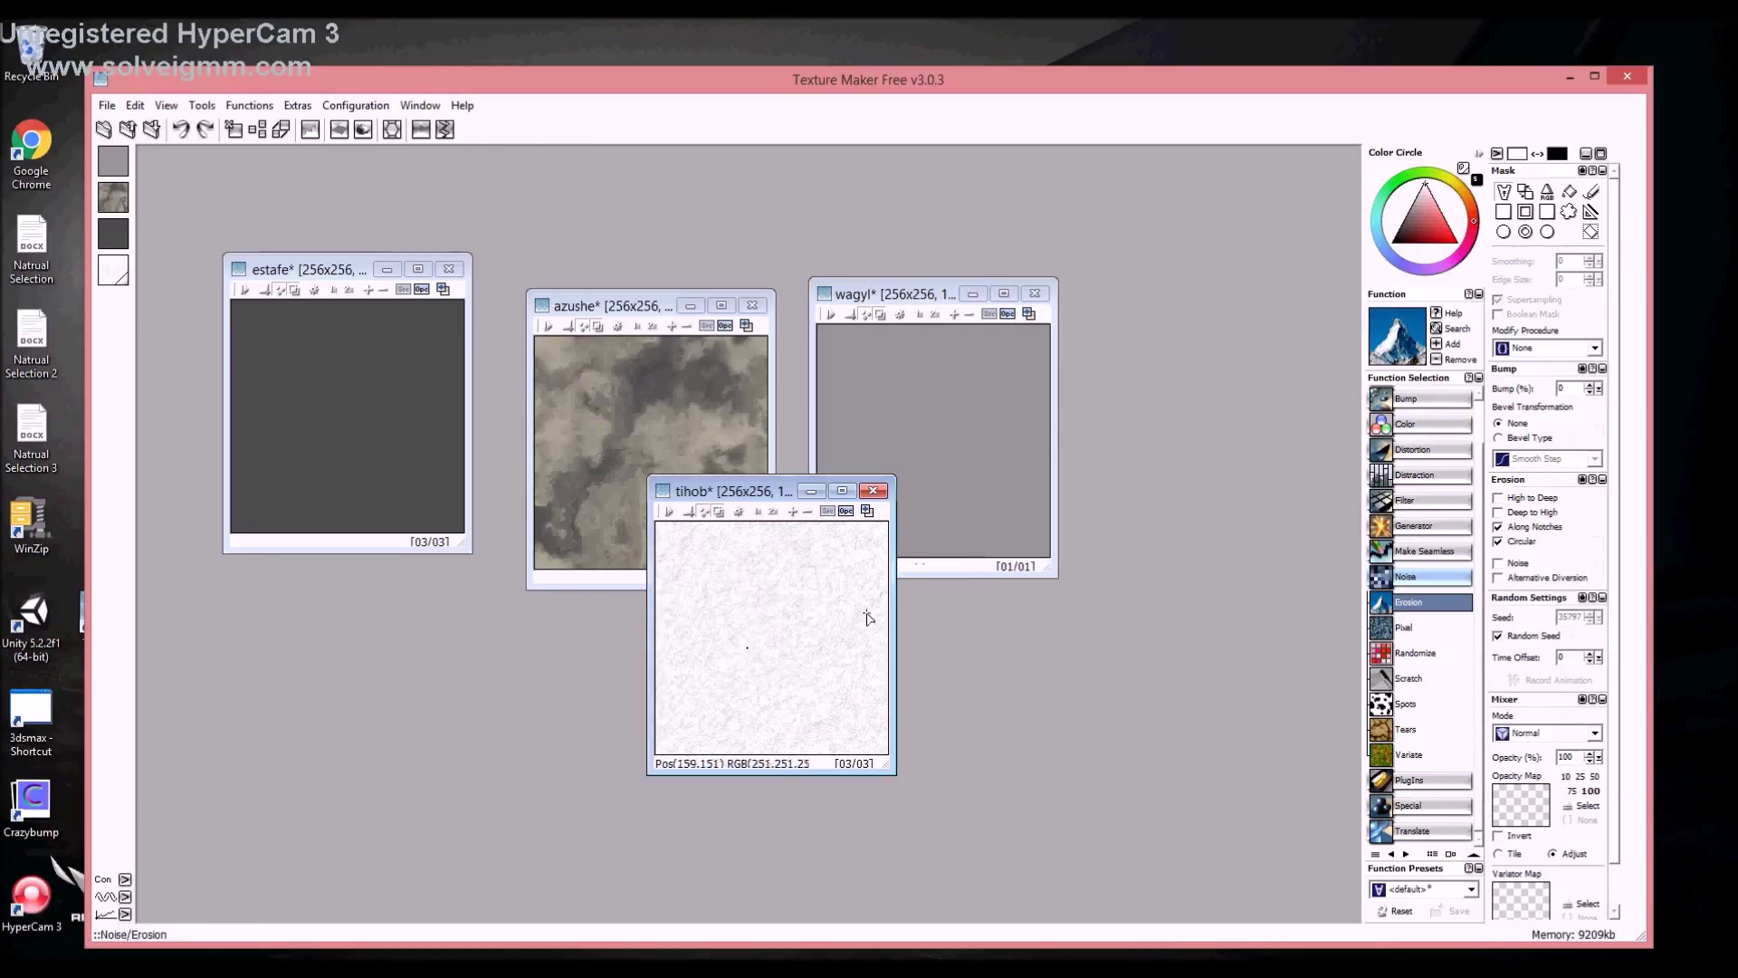
Mix the grey wagyl texture into tihob at 50% opacity, and blend the azushe stone pattern over it twice
click(1029, 313)
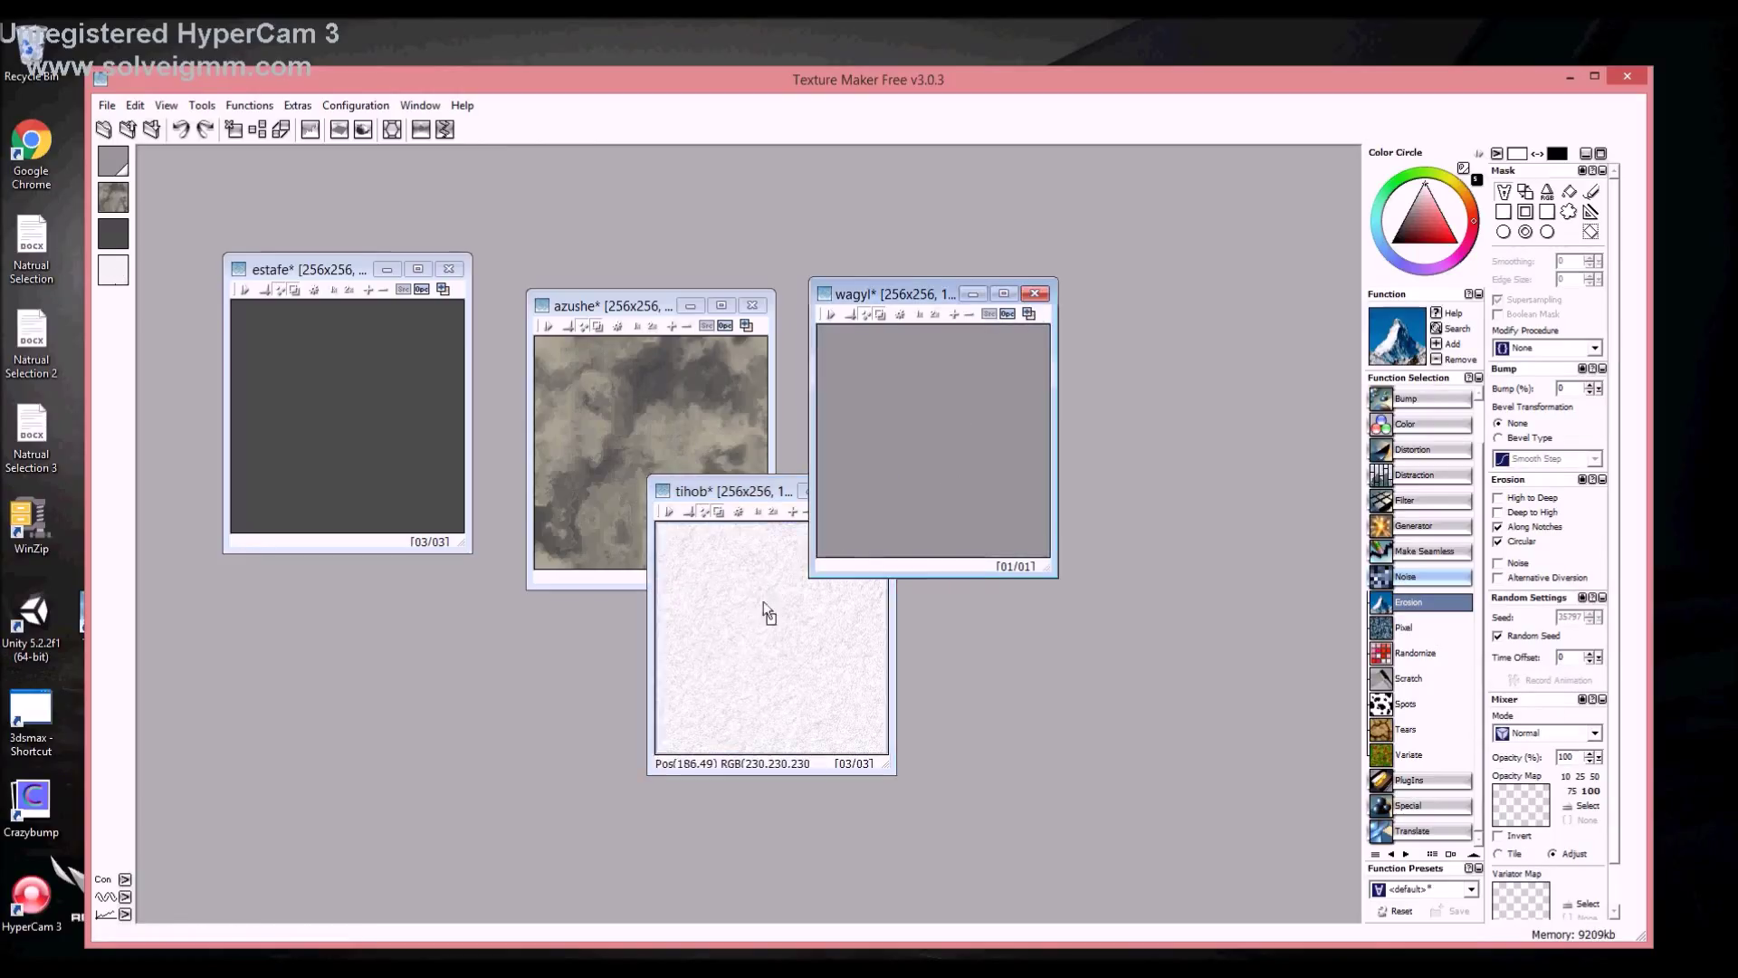
right_click(759, 607)
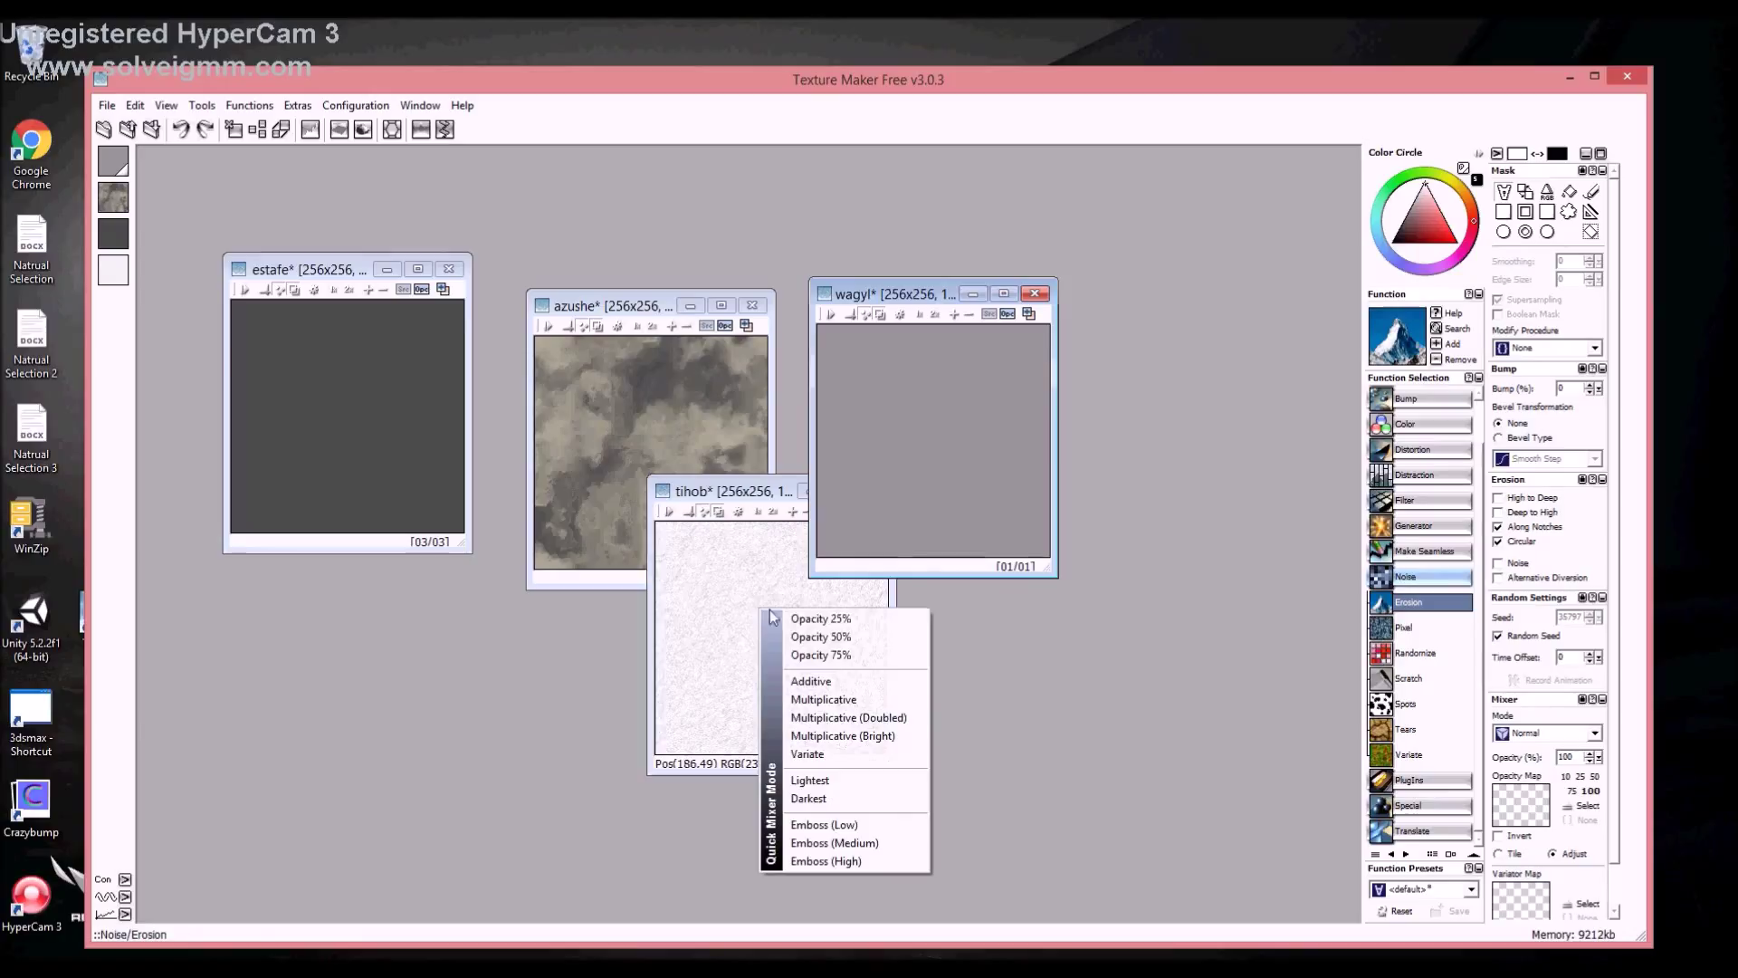
click(820, 637)
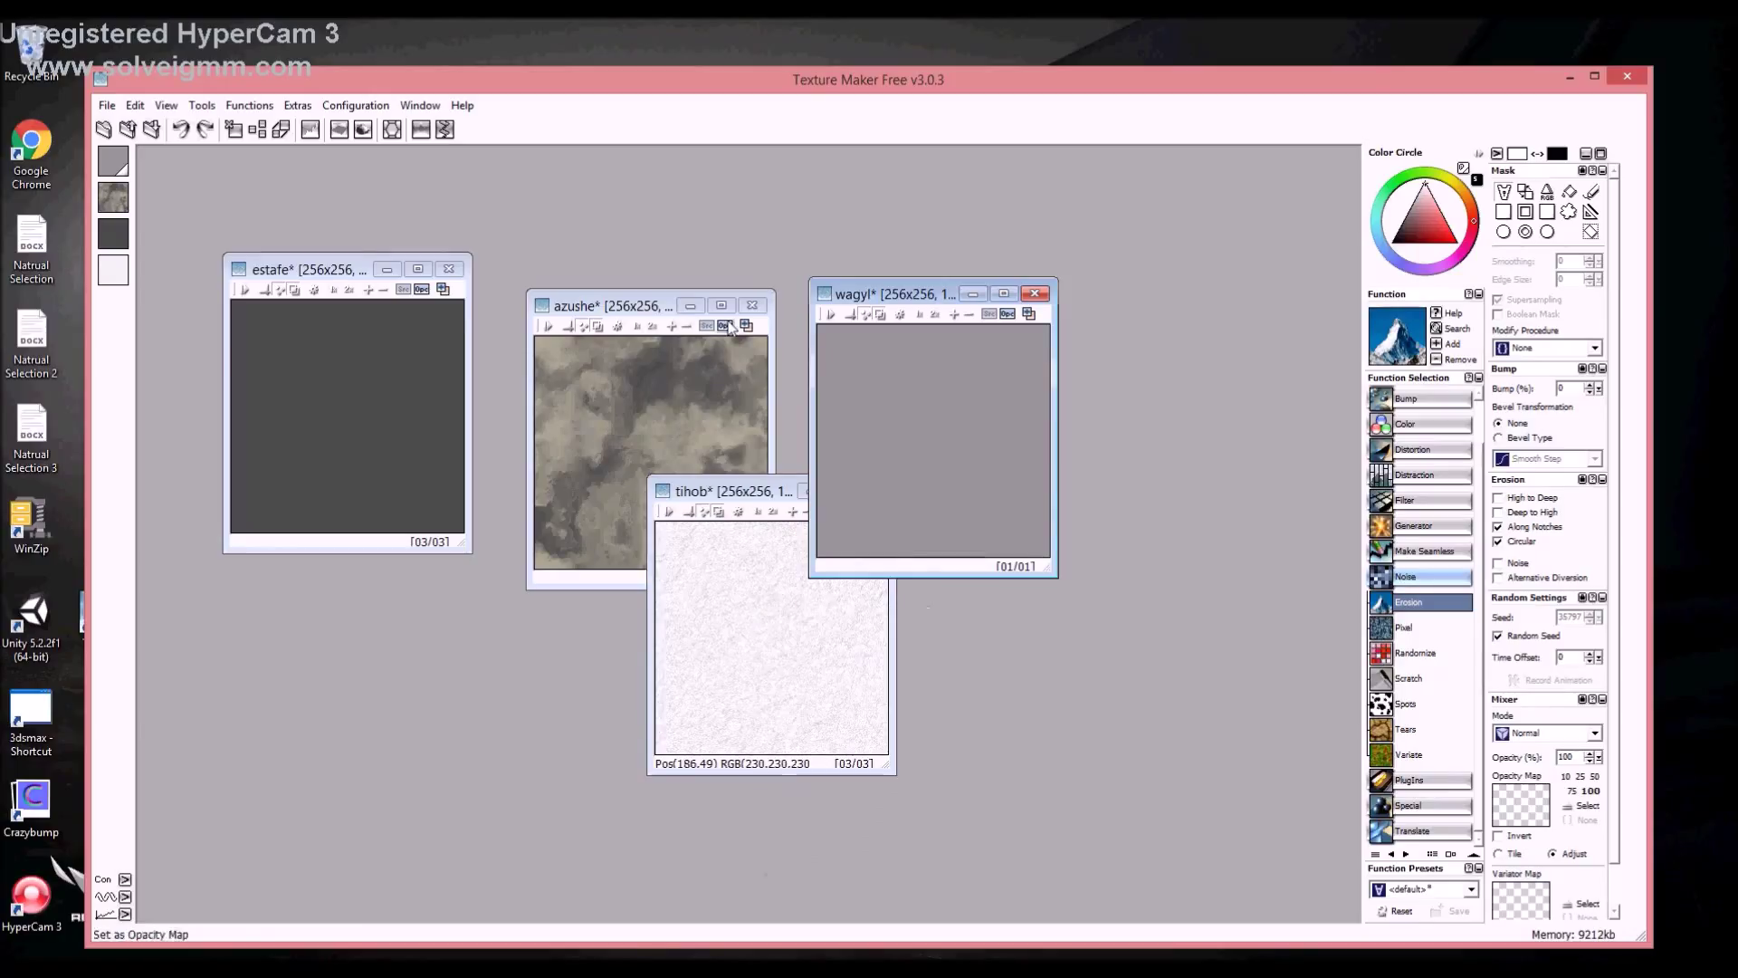
drag(675, 444, 796, 626)
click(858, 662)
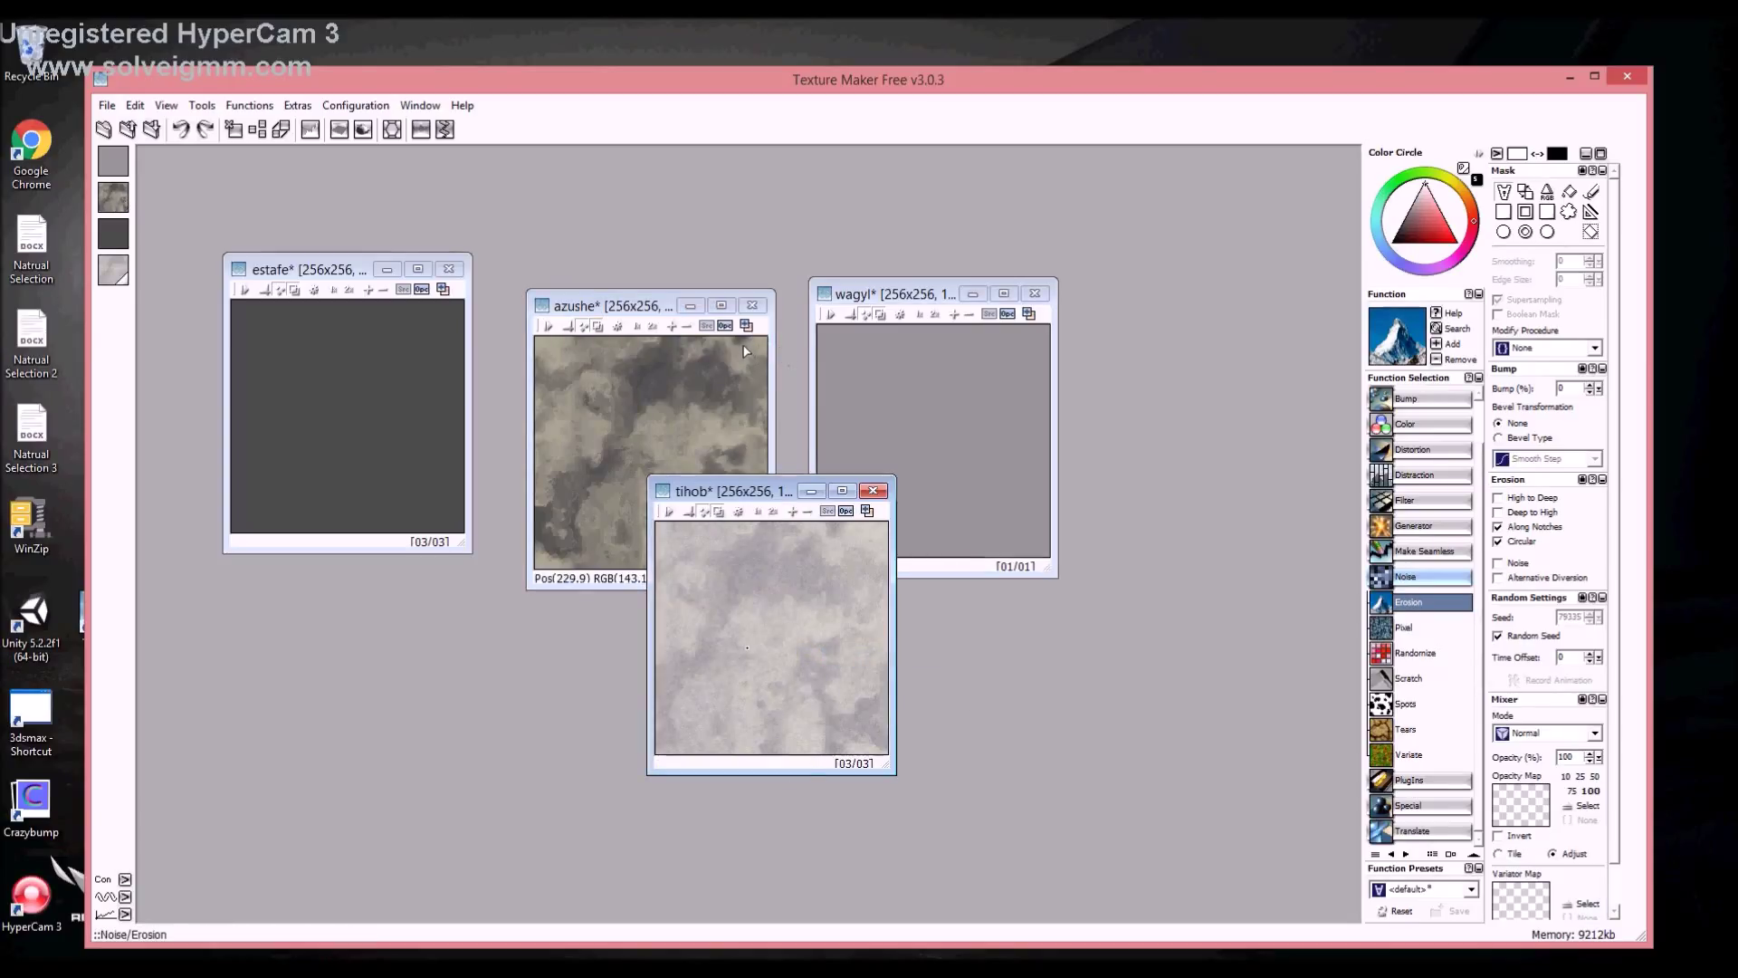
drag(746, 325, 795, 604)
click(851, 638)
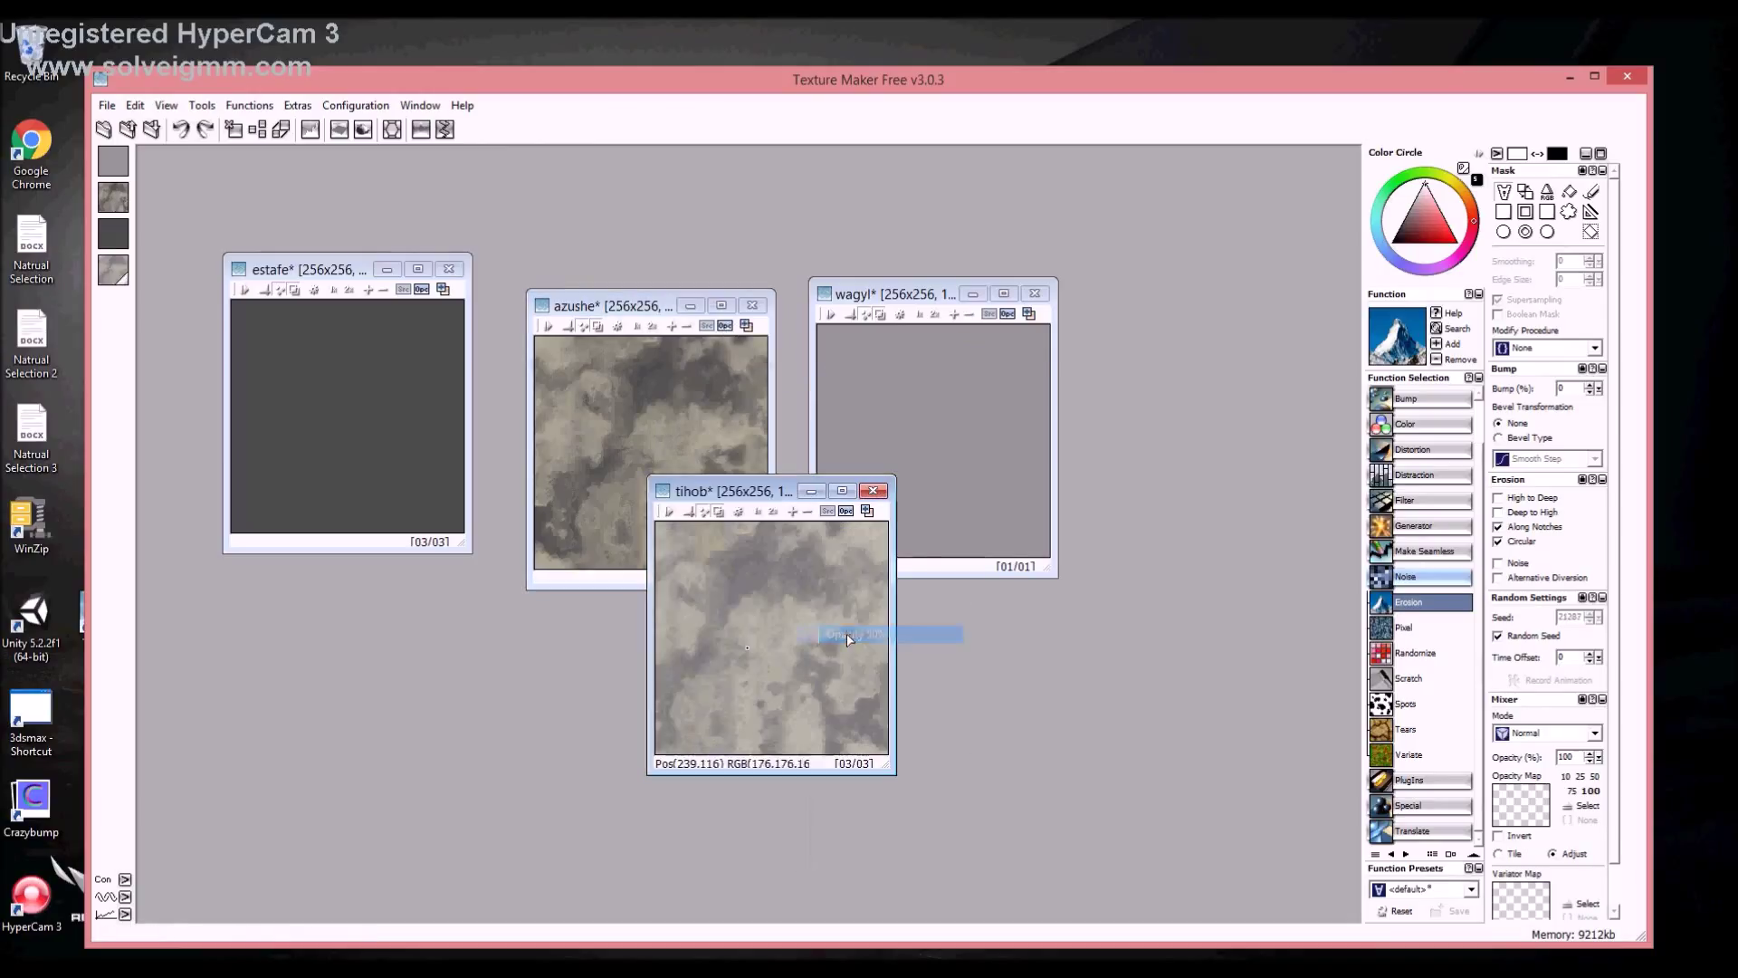
Blend the grey wagyl texture and the dark grey estafe texture over tihob at partial opacity
drag(1030, 318, 778, 593)
click(837, 641)
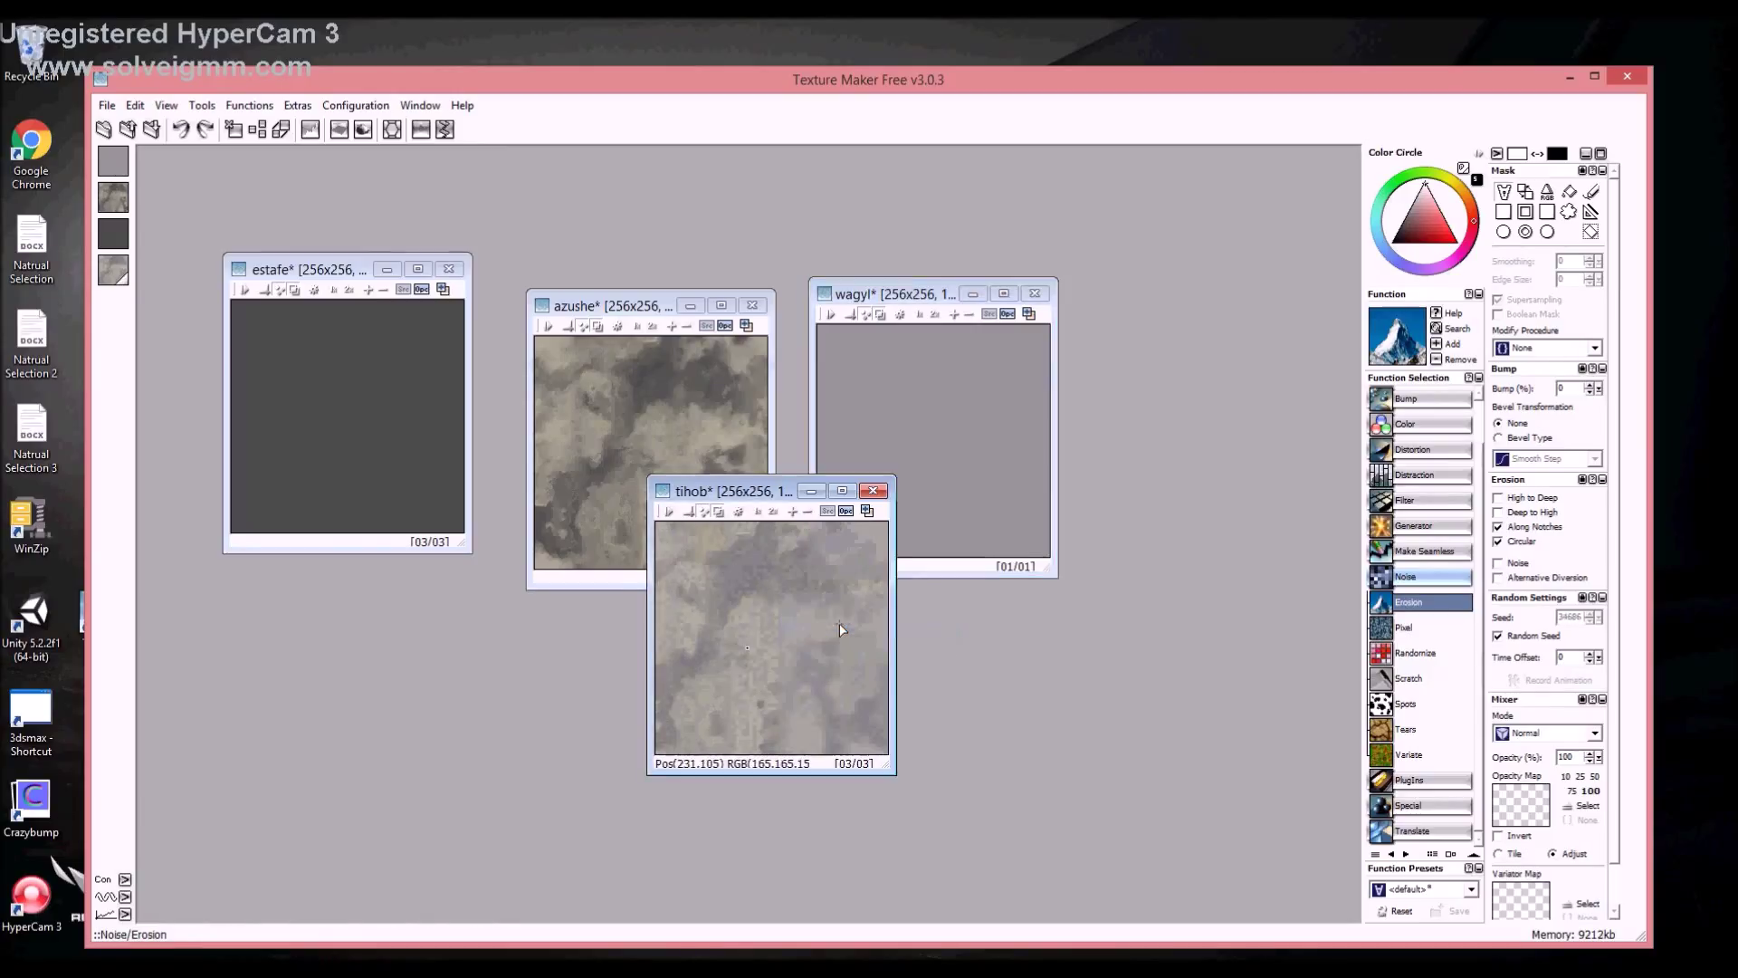
drag(427, 314, 782, 608)
click(881, 645)
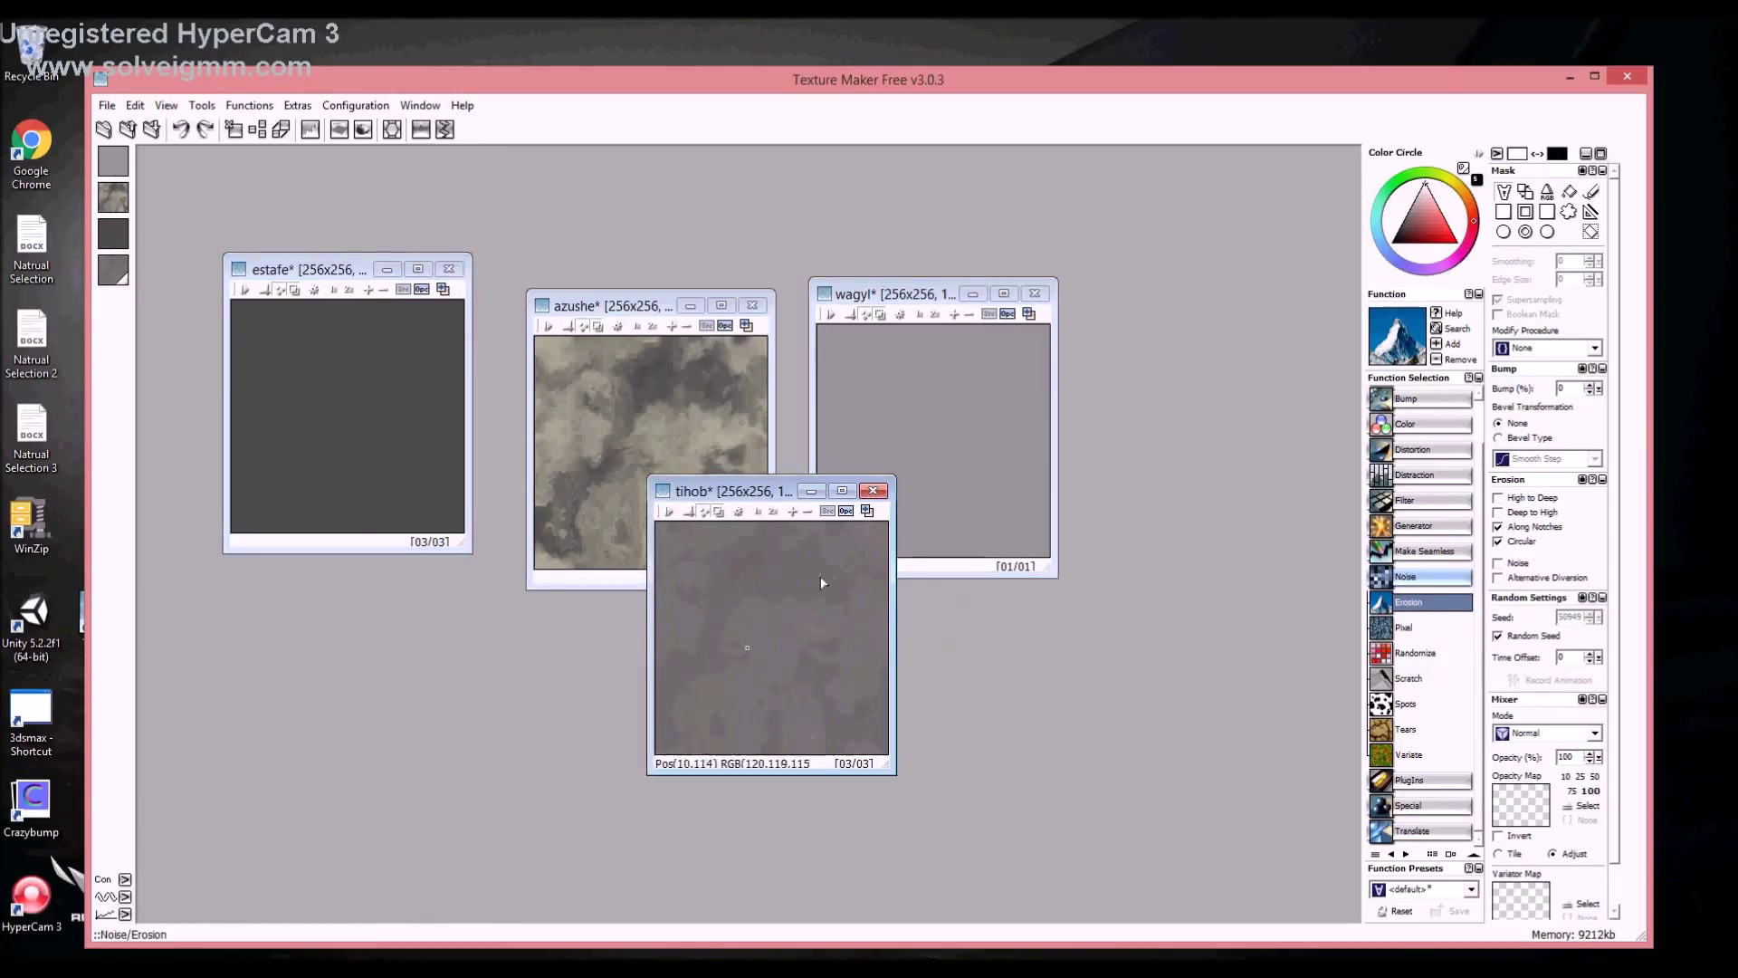
Roughen the blended tihob texture with the Erosion, Tears and Pixel noise functions
drag(767, 477, 730, 470)
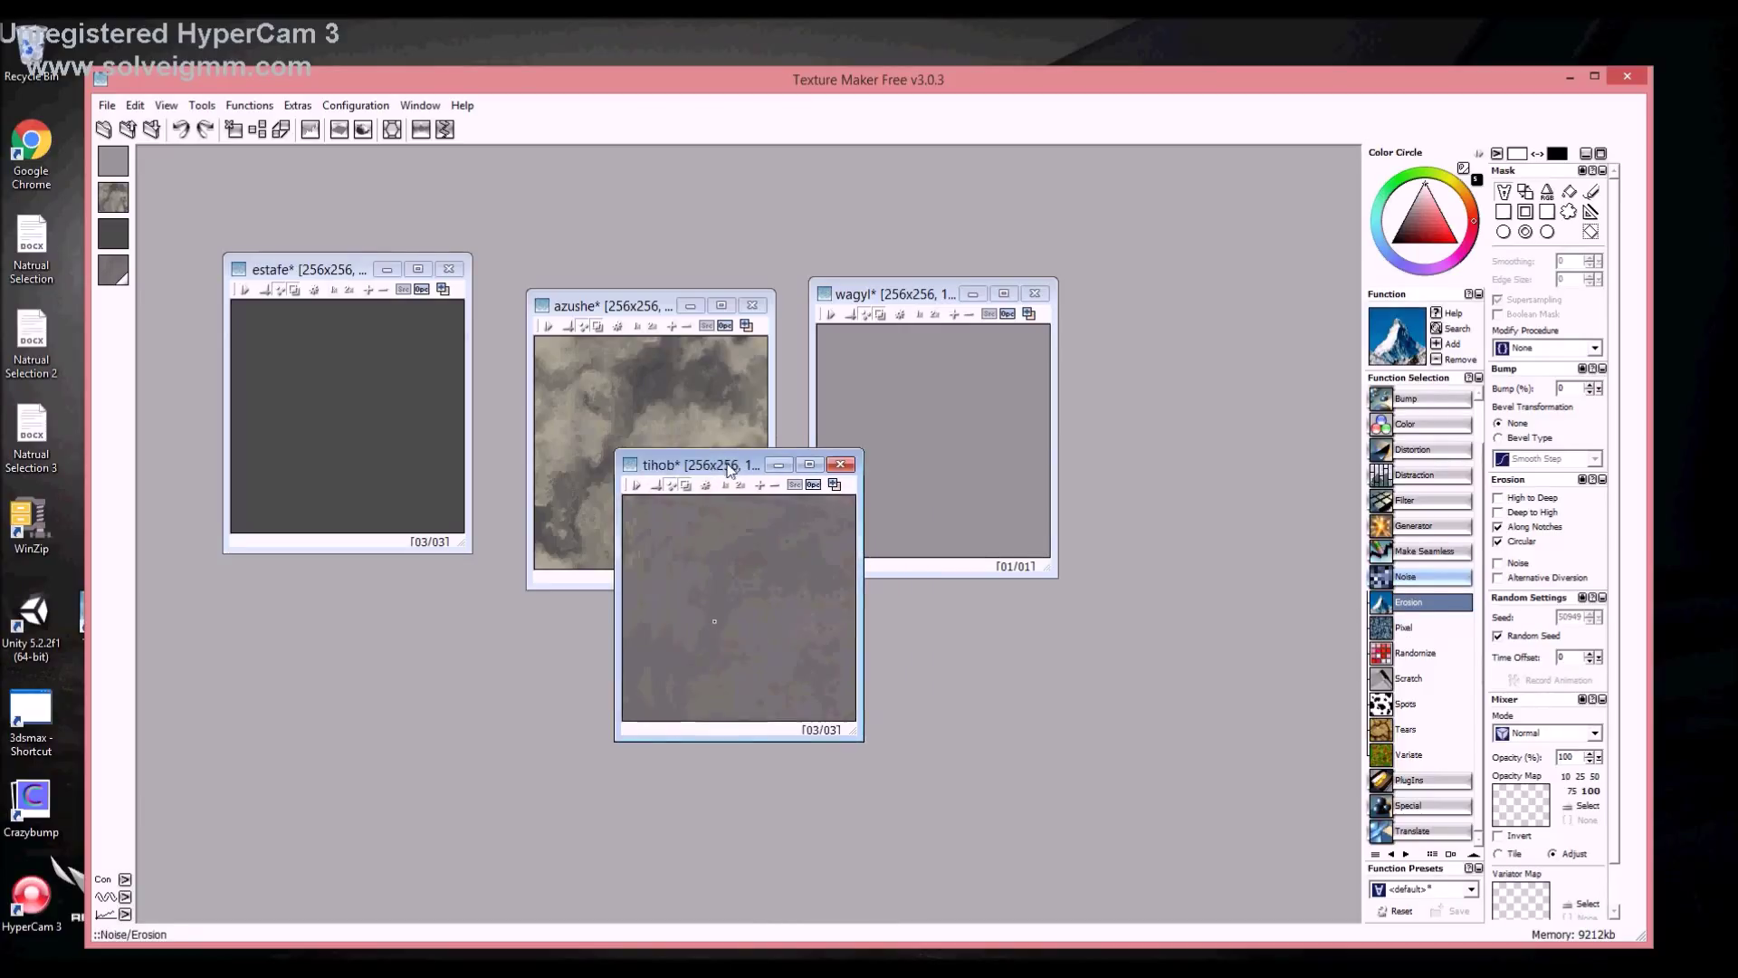
click(735, 599)
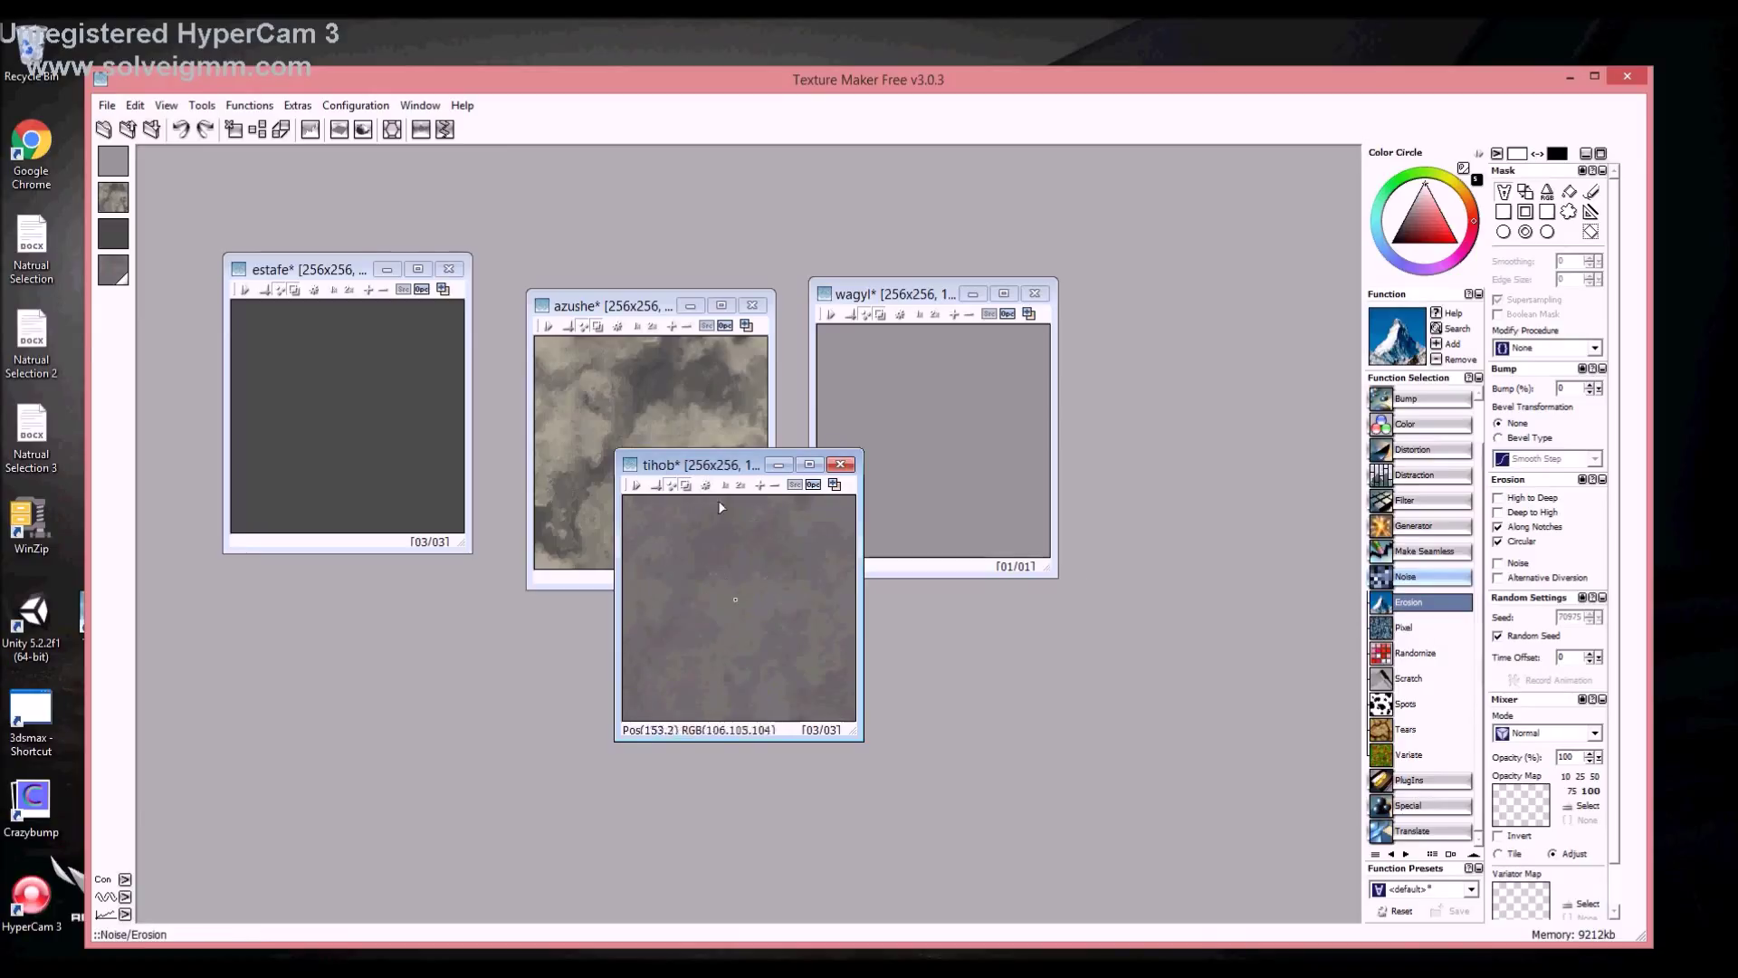
click(1406, 728)
click(690, 560)
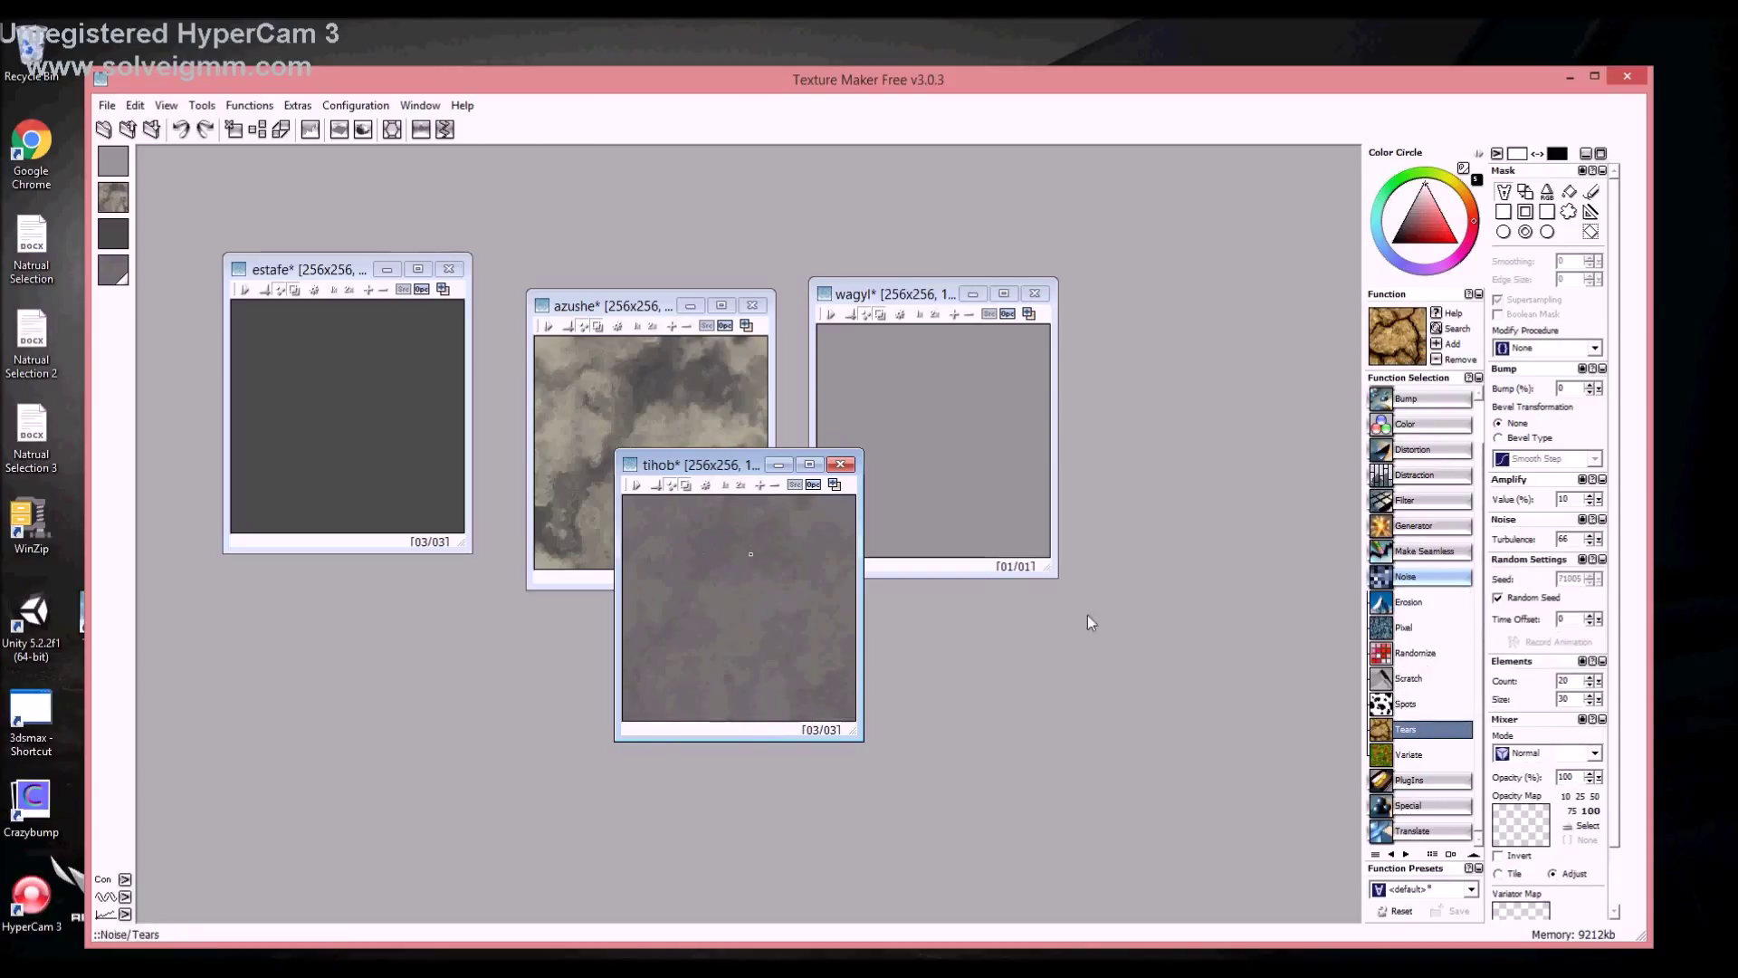
click(1404, 627)
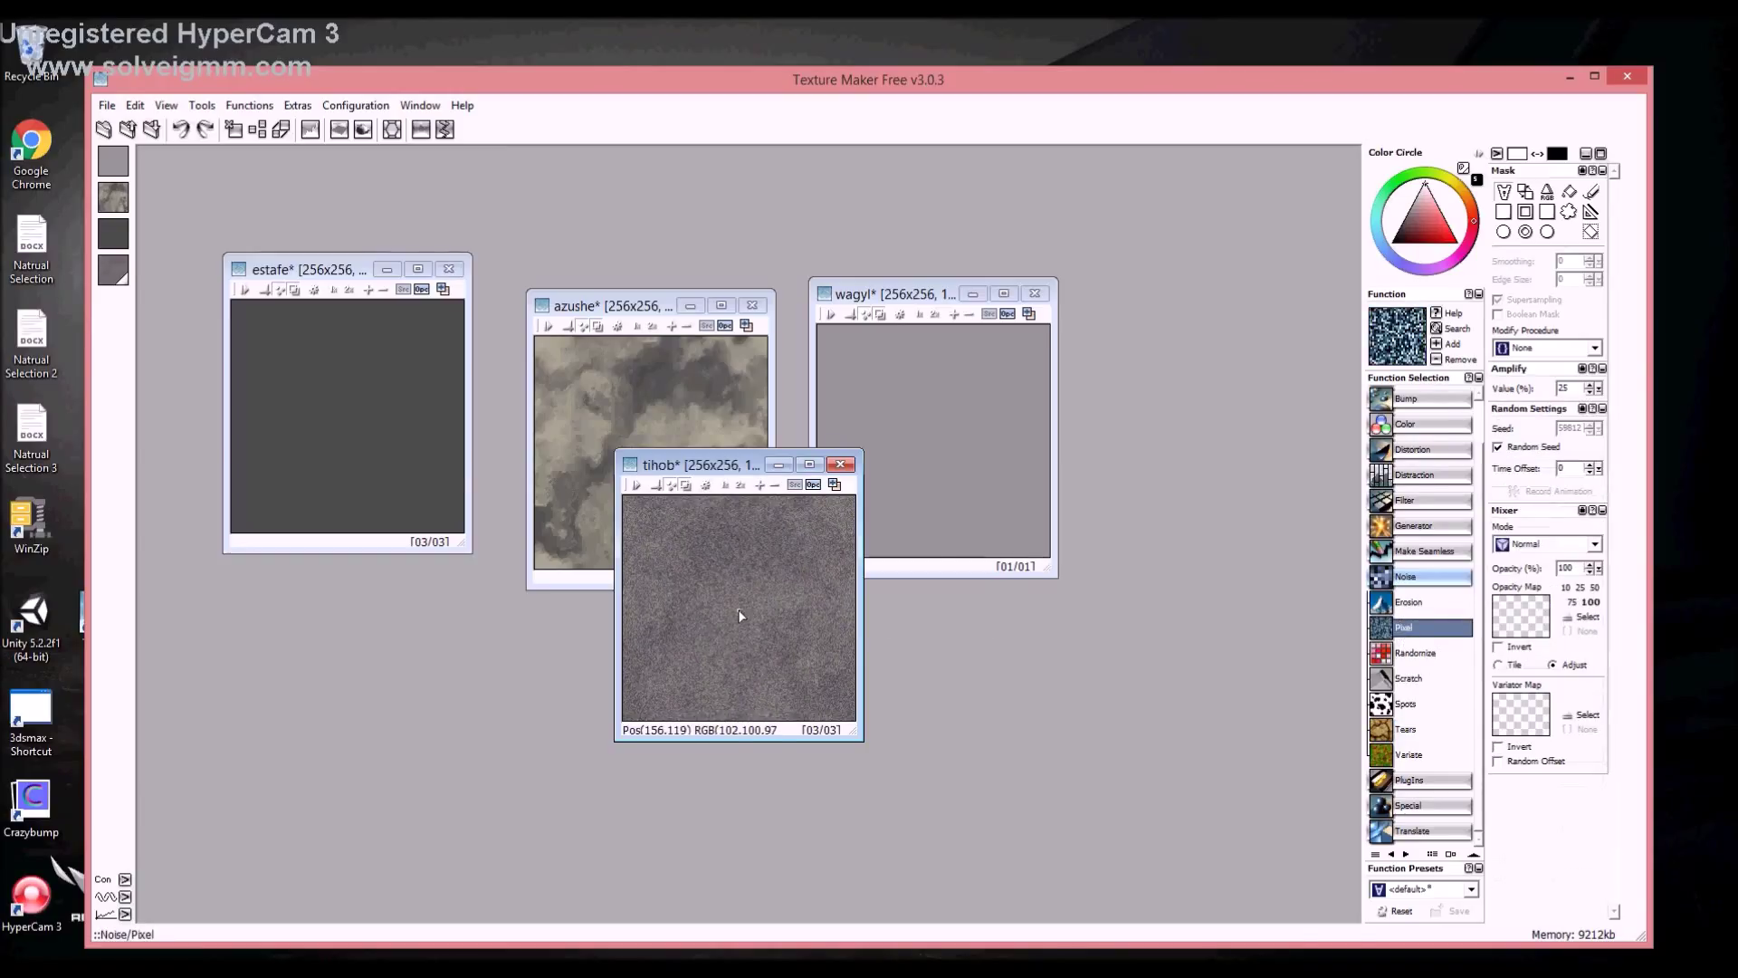
Move the tihob window over the wagyl texture, and blend the azushe stone pattern into tihob at 50% opacity
drag(733, 467, 941, 491)
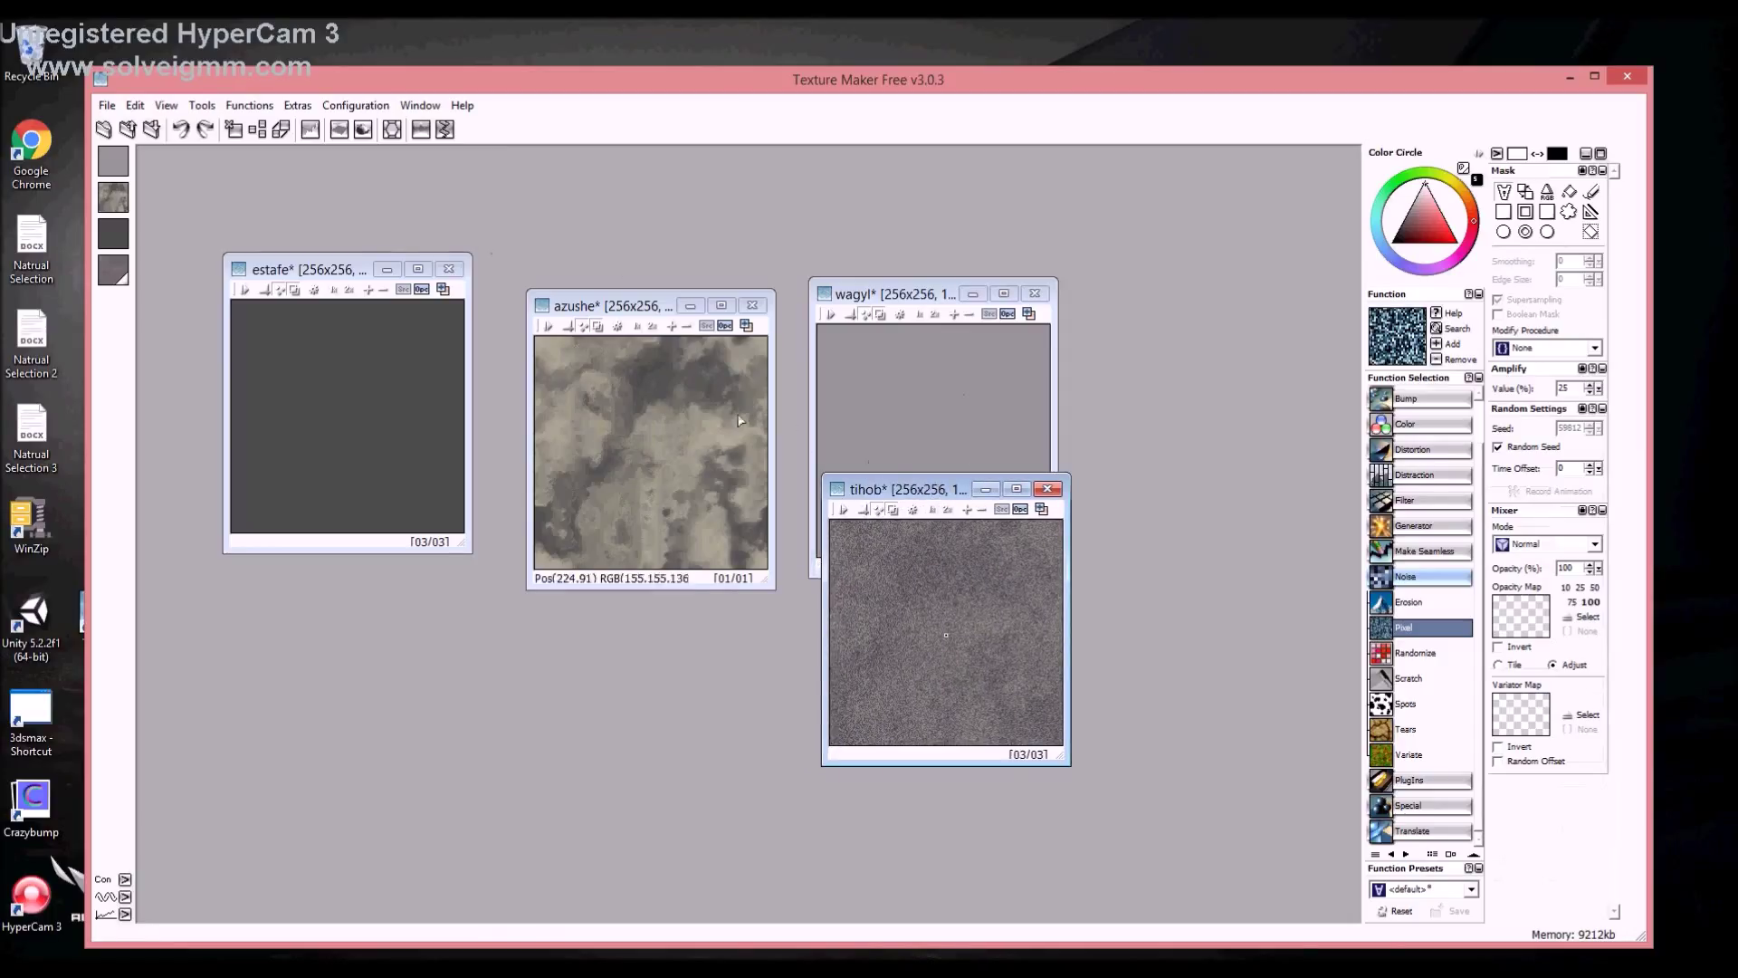
click(750, 331)
drag(749, 331, 962, 572)
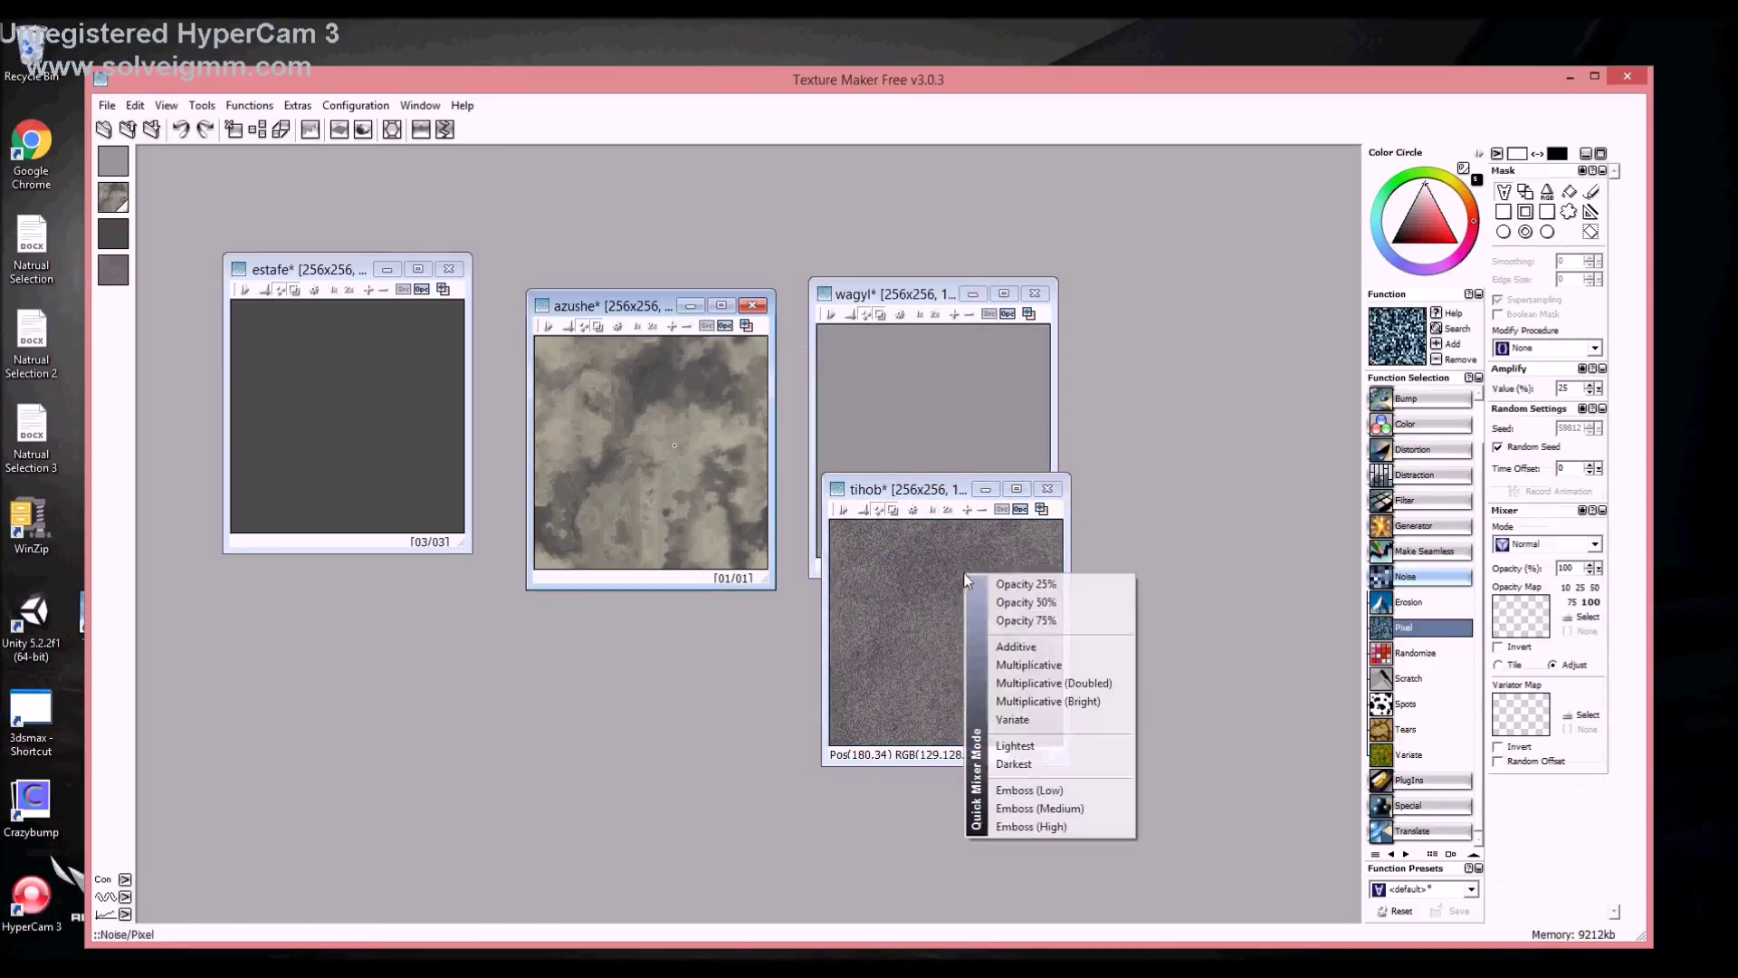
click(1025, 602)
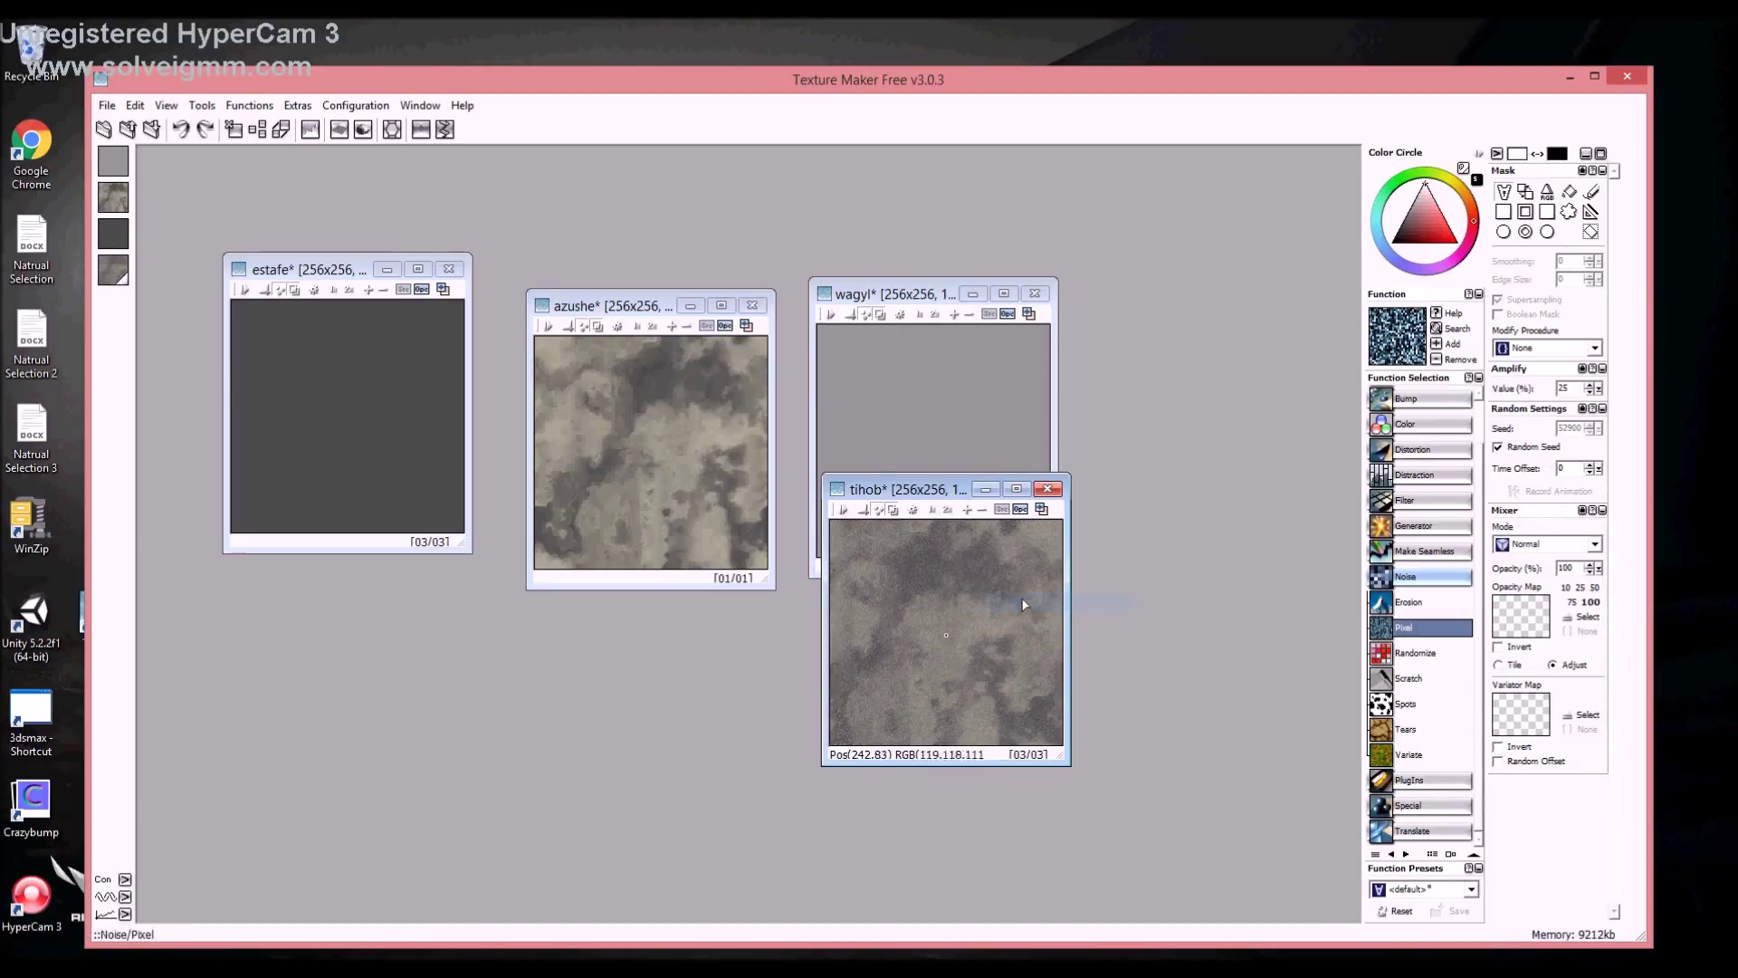
Move the tihob window clear of wagyl, and blend wagyl at 25% opacity and the dark grey estafe texture into tihob
drag(920, 491, 740, 518)
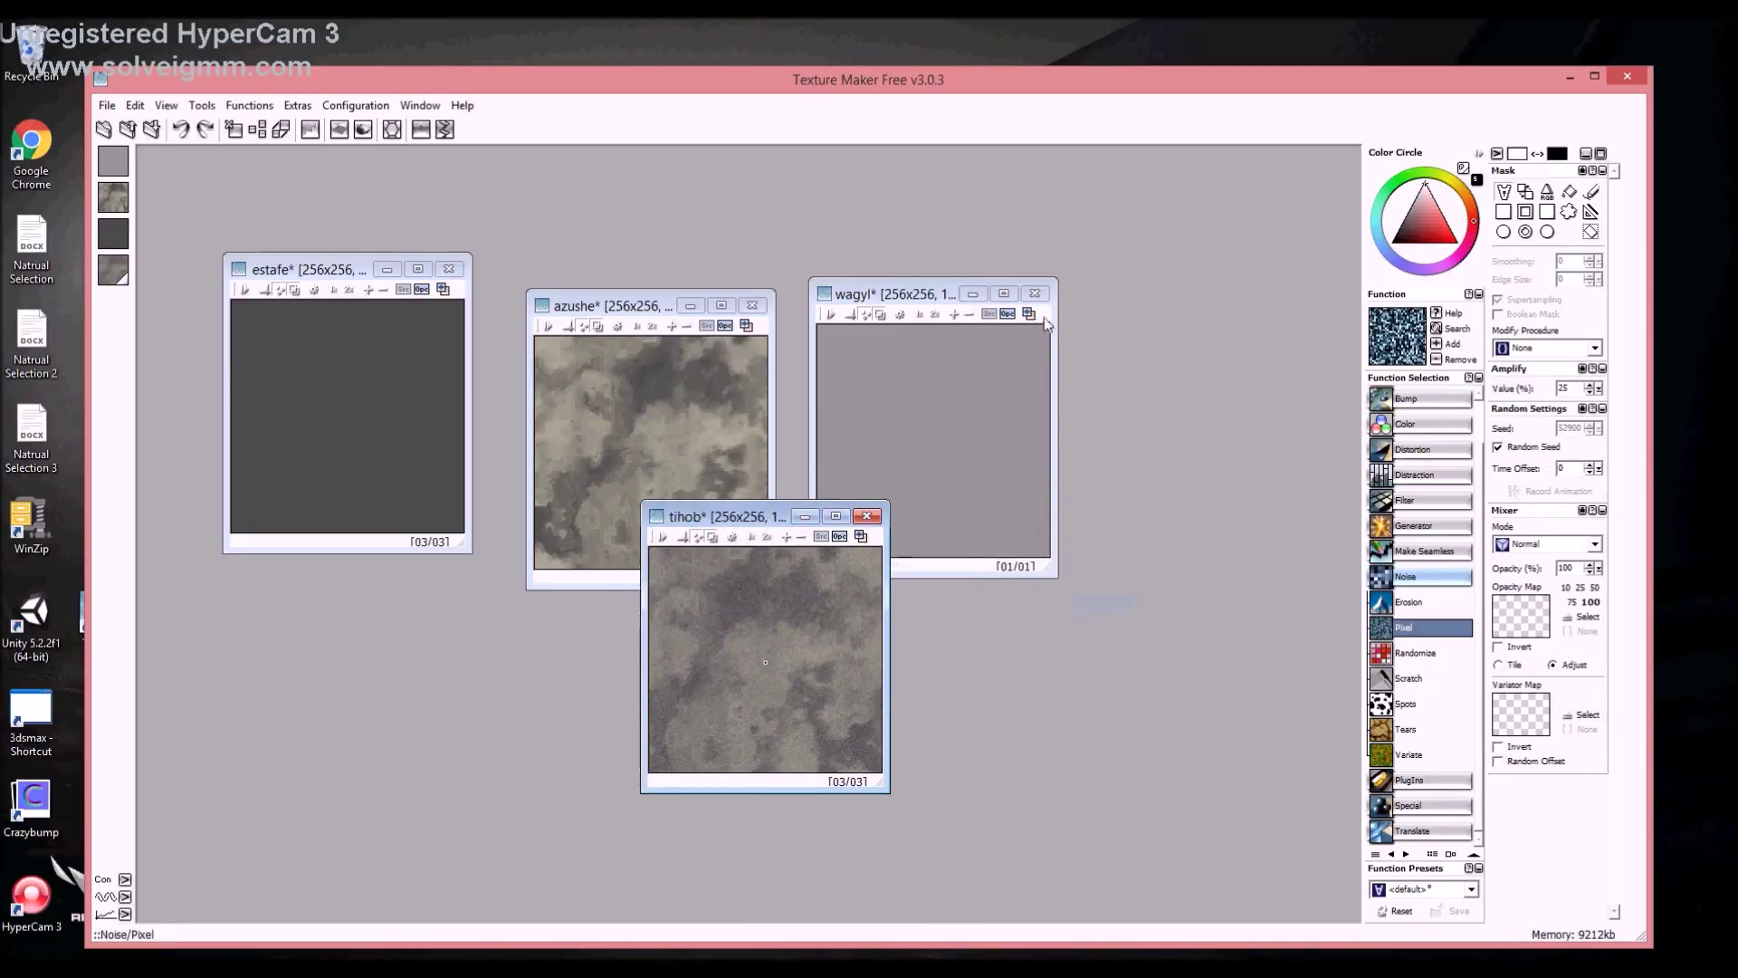
drag(1029, 314, 843, 639)
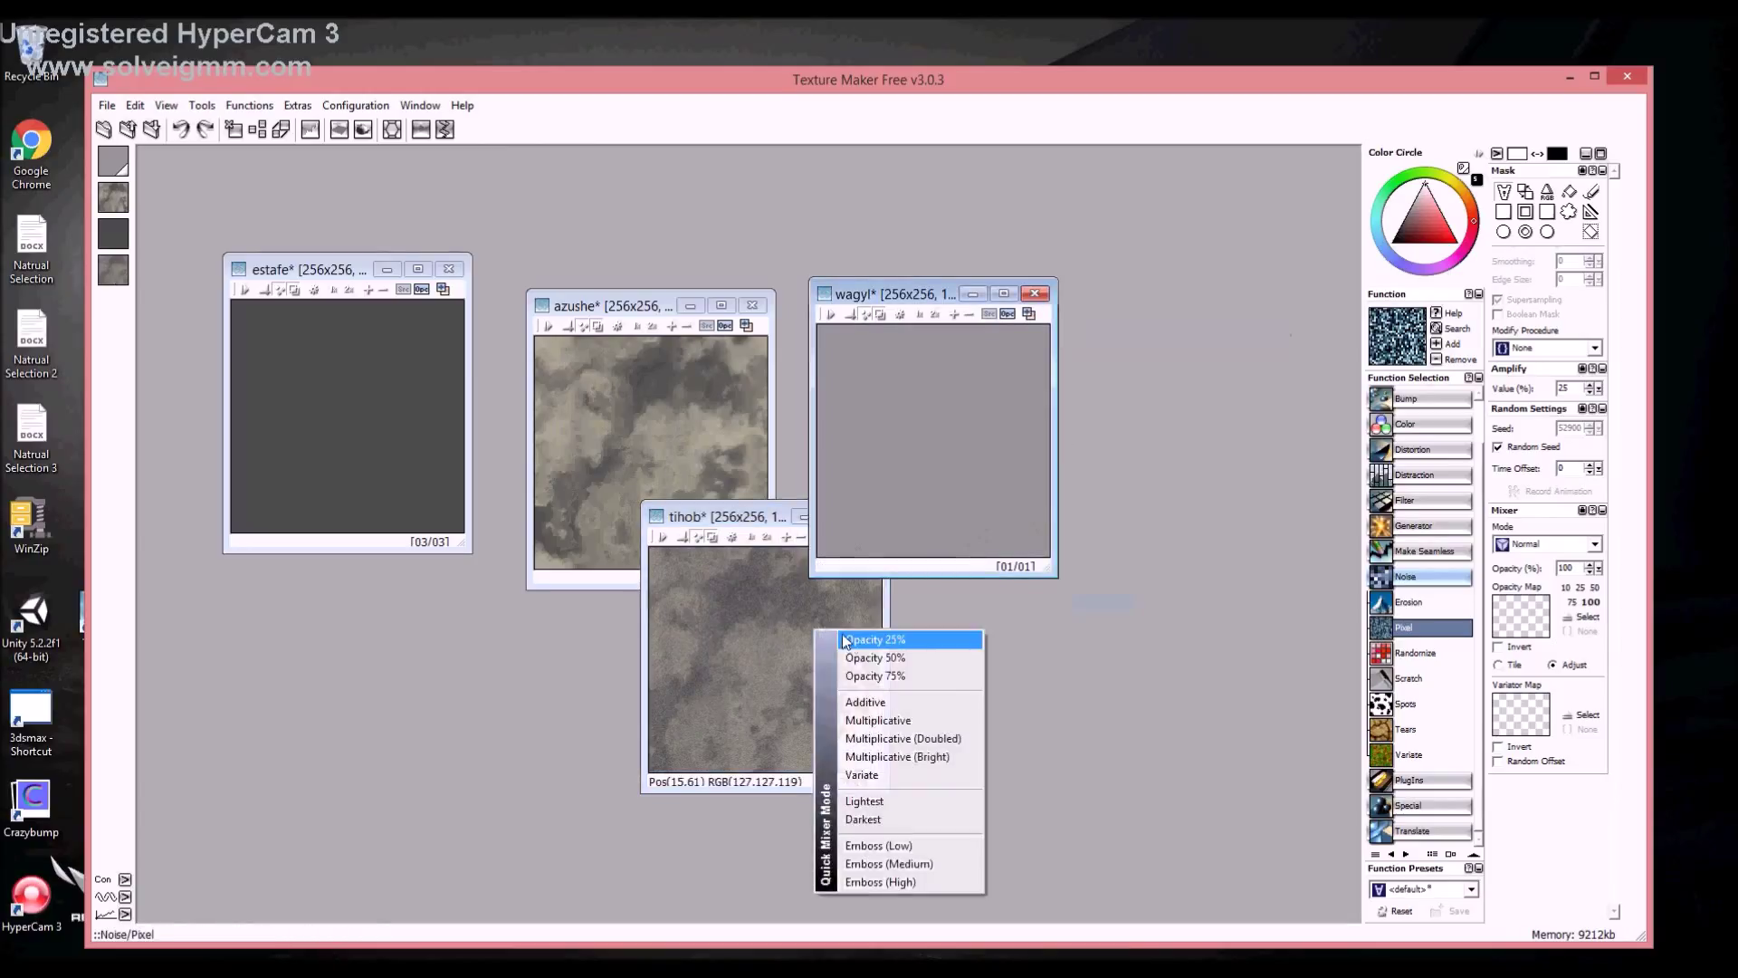
click(864, 645)
drag(443, 289, 736, 596)
click(797, 624)
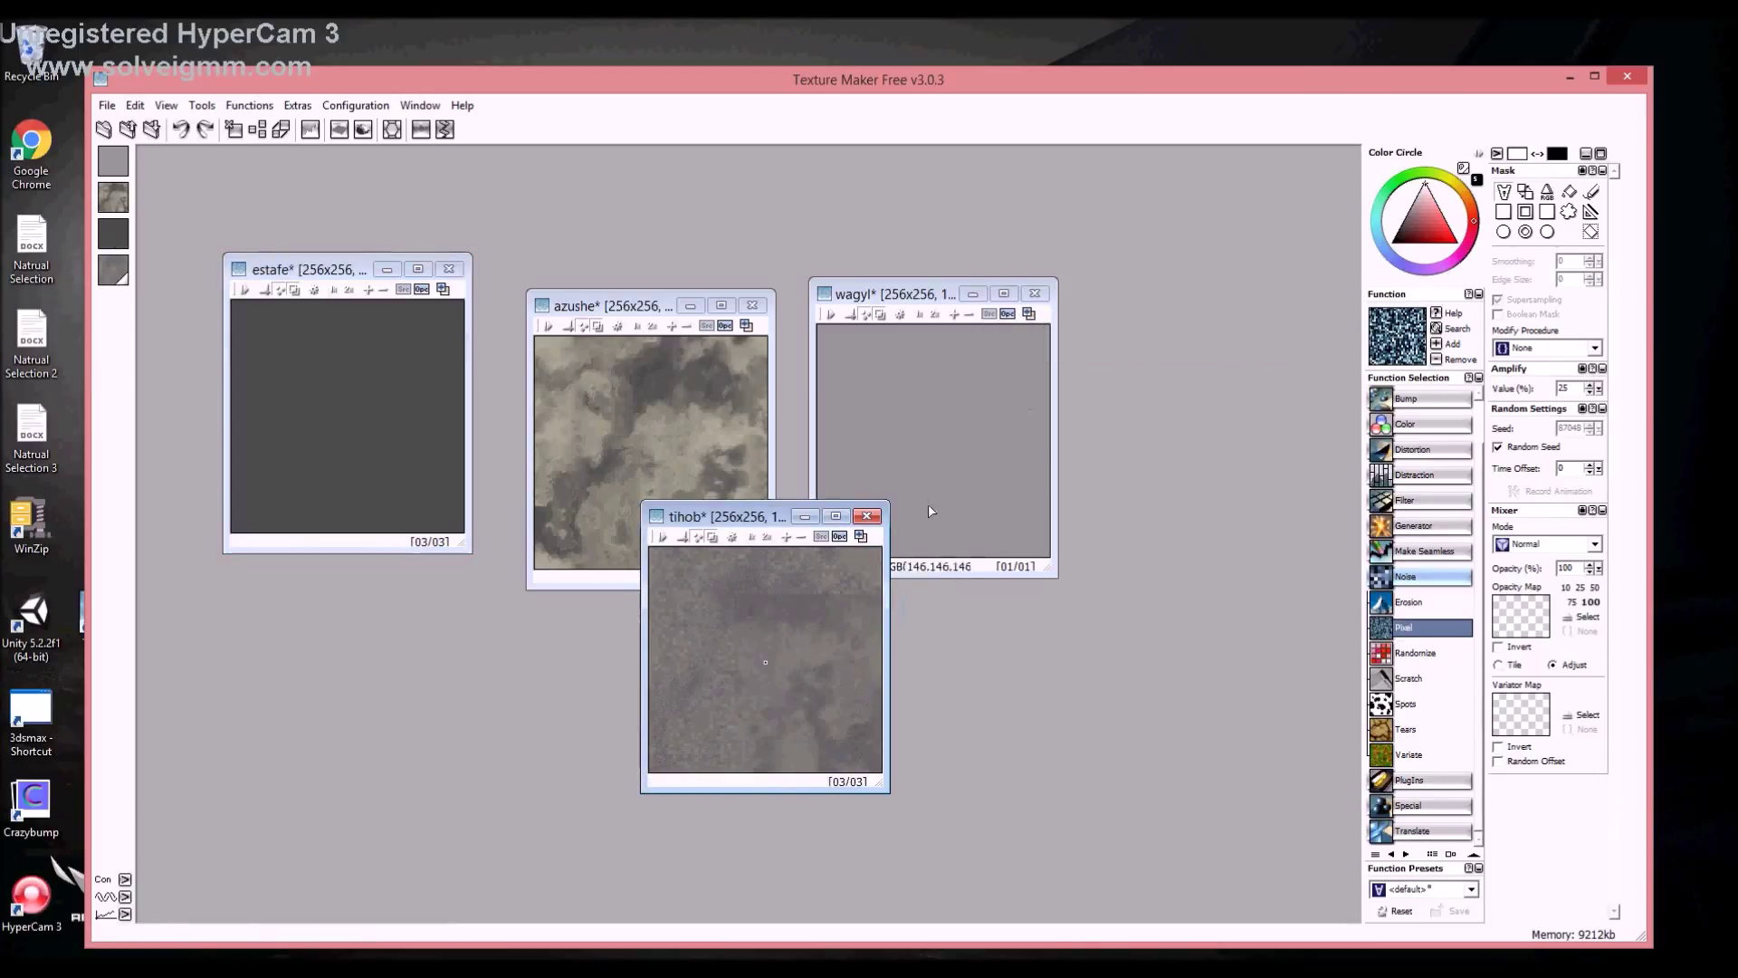
Apply the Erosion noise function to tihob, and enlarge its window to show the texture tiled several times
click(1409, 602)
drag(772, 518, 729, 491)
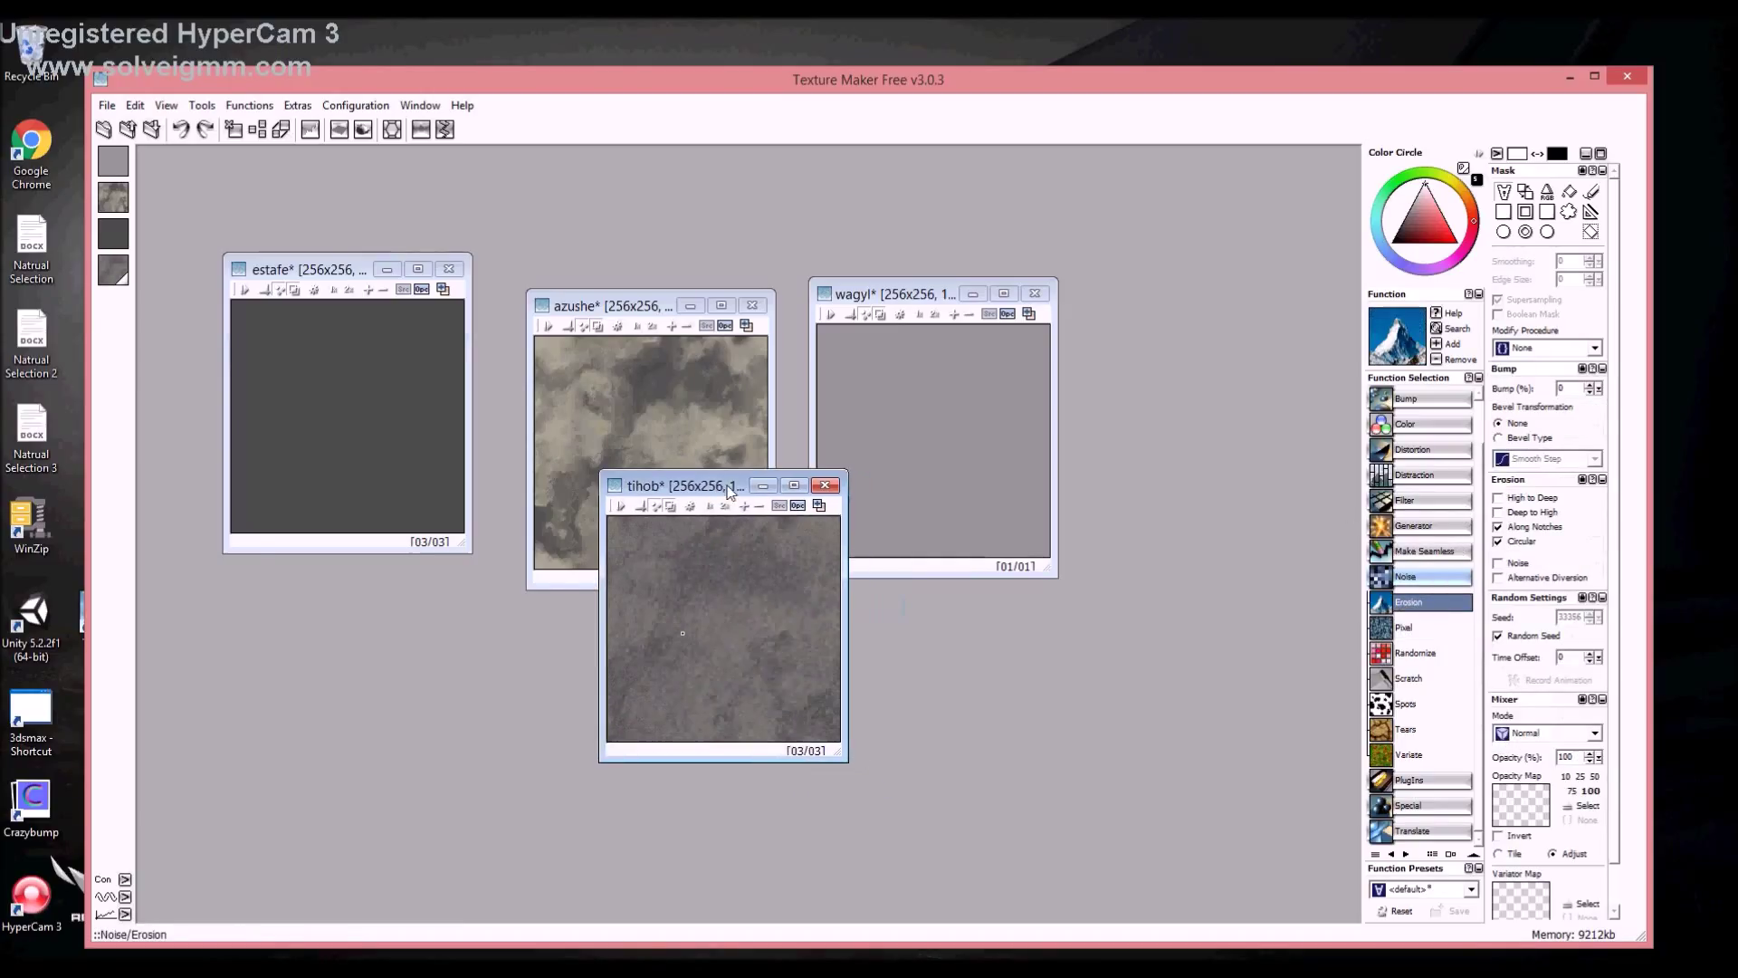
drag(848, 469, 1213, 149)
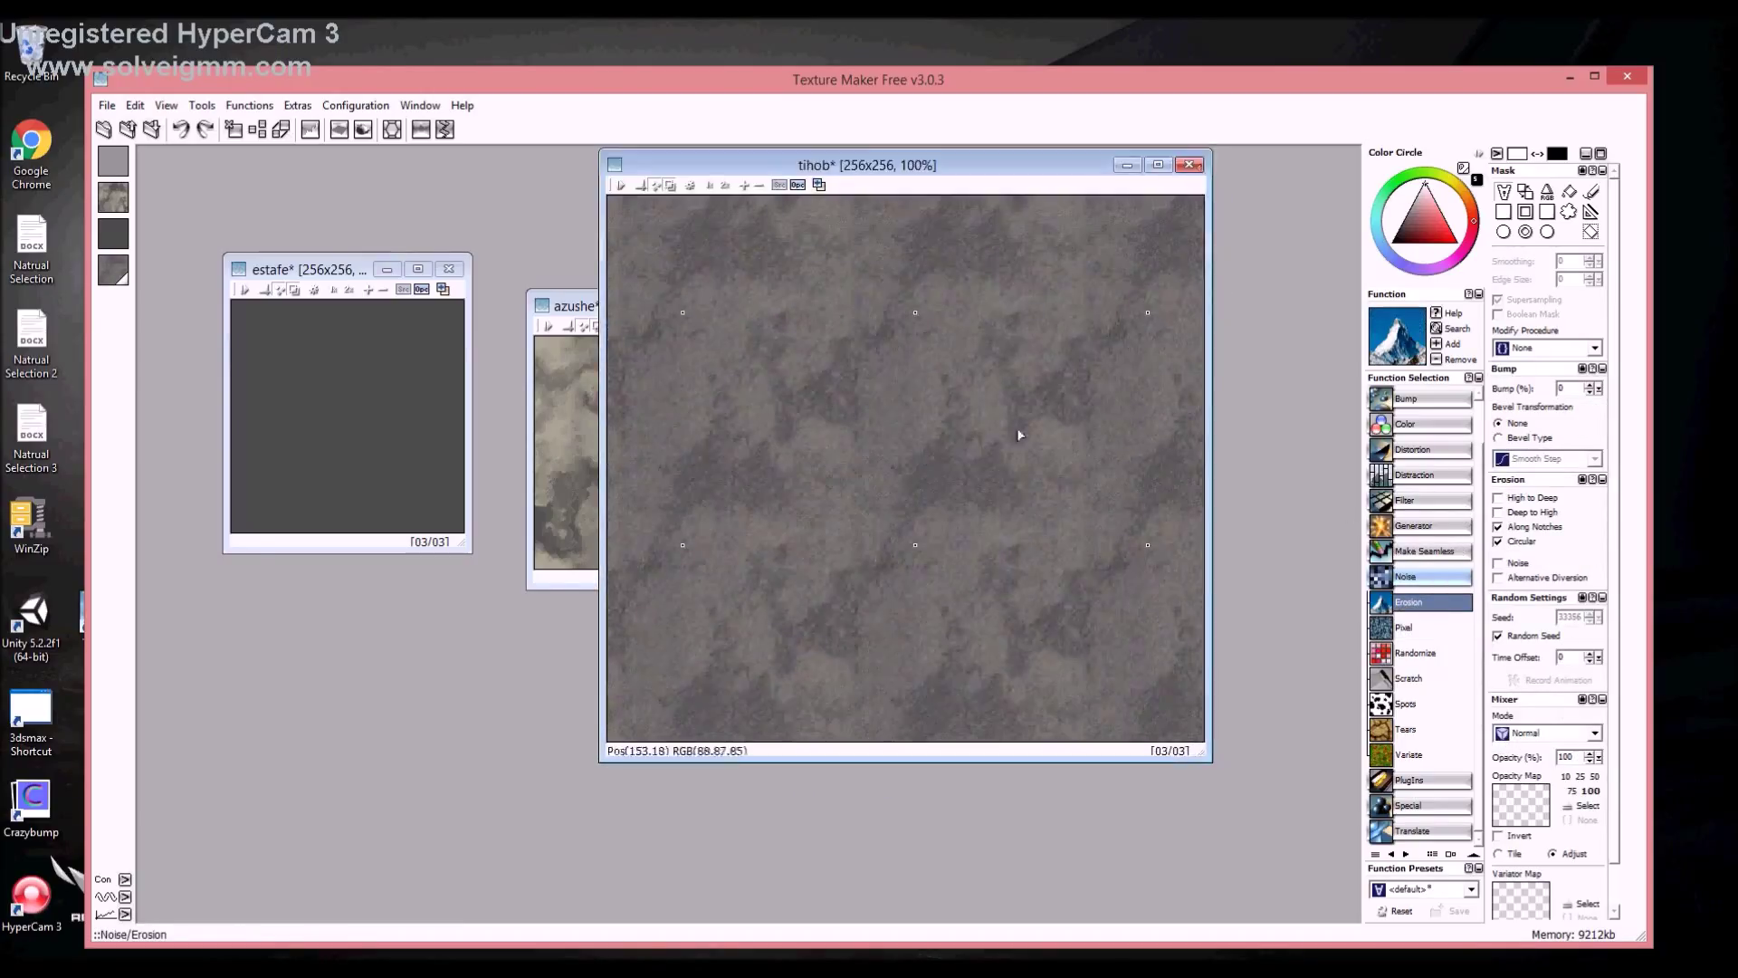
drag(600, 757, 360, 907)
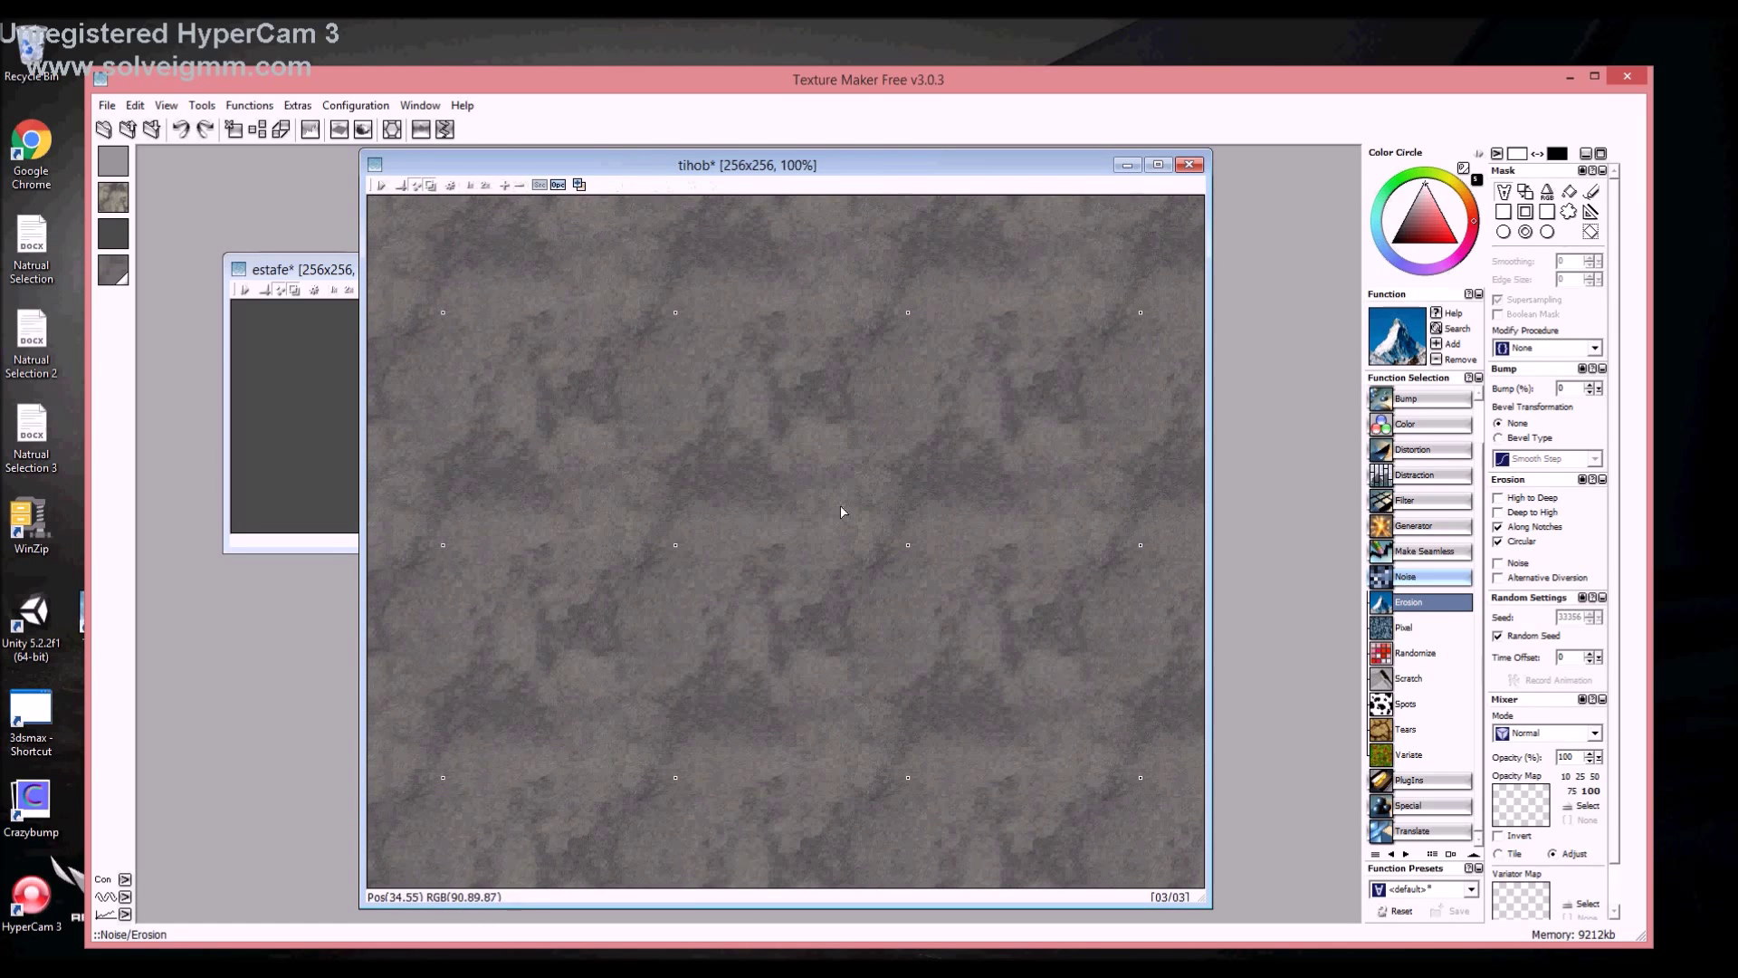
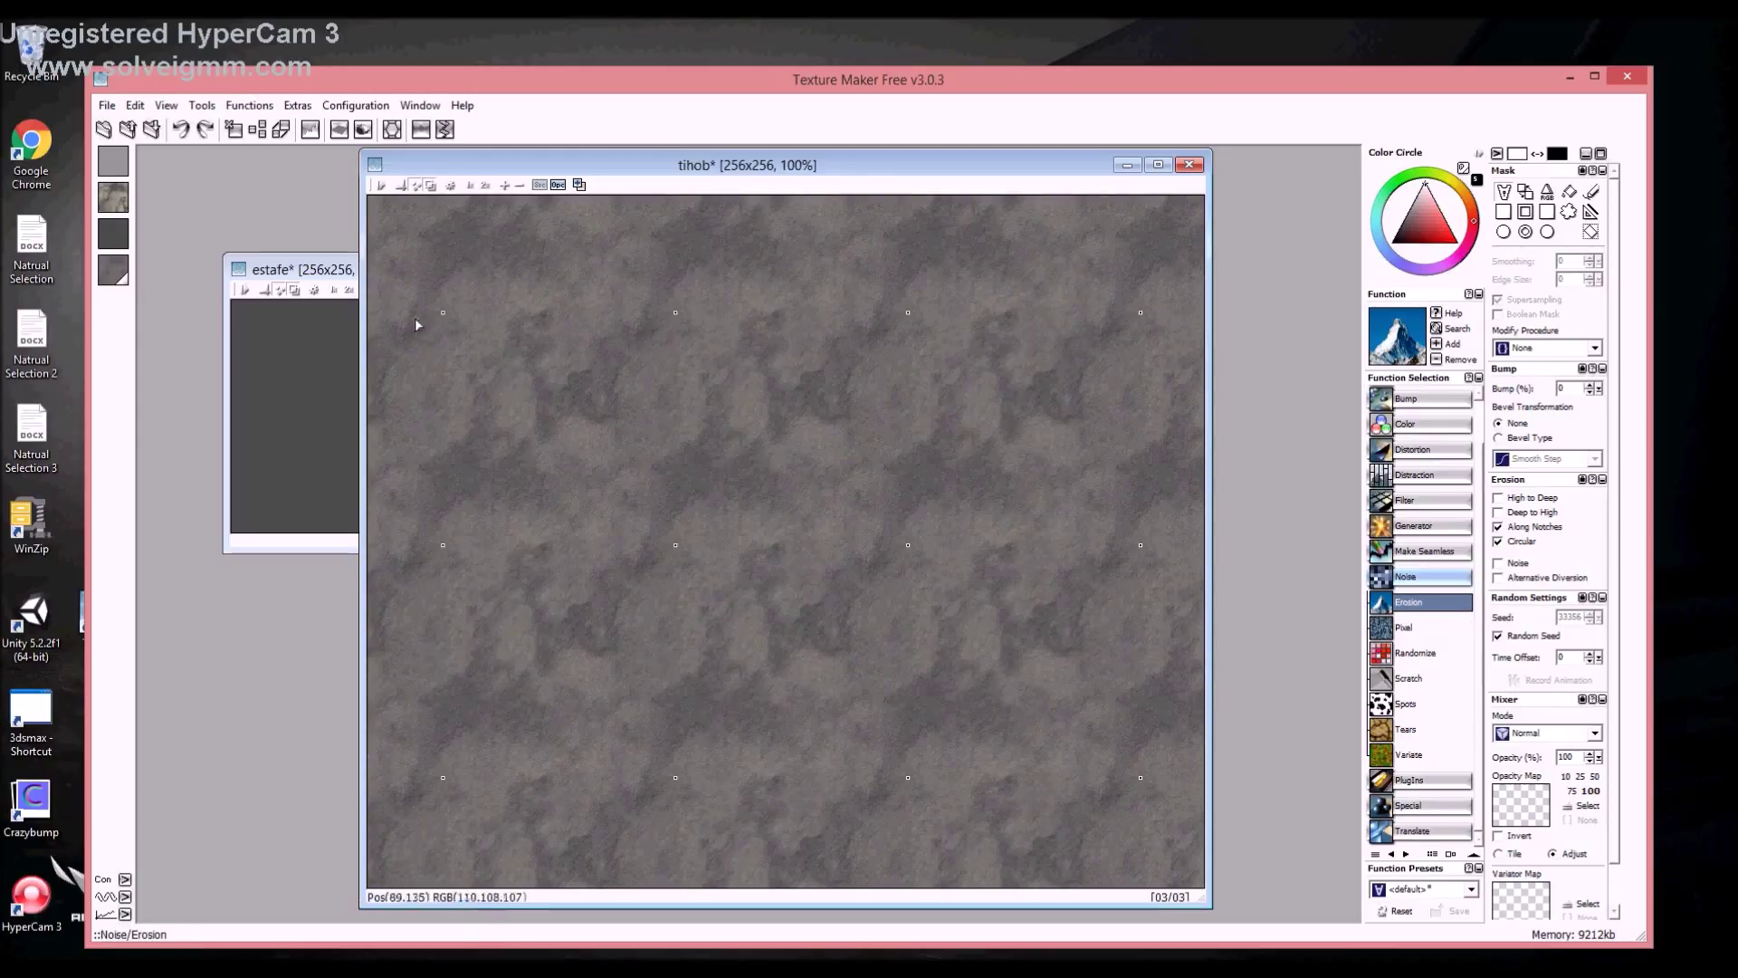
Try blending the dark grey estafe texture into the enlarged tihob texture, and undo the blend
click(321, 267)
drag(443, 289, 741, 383)
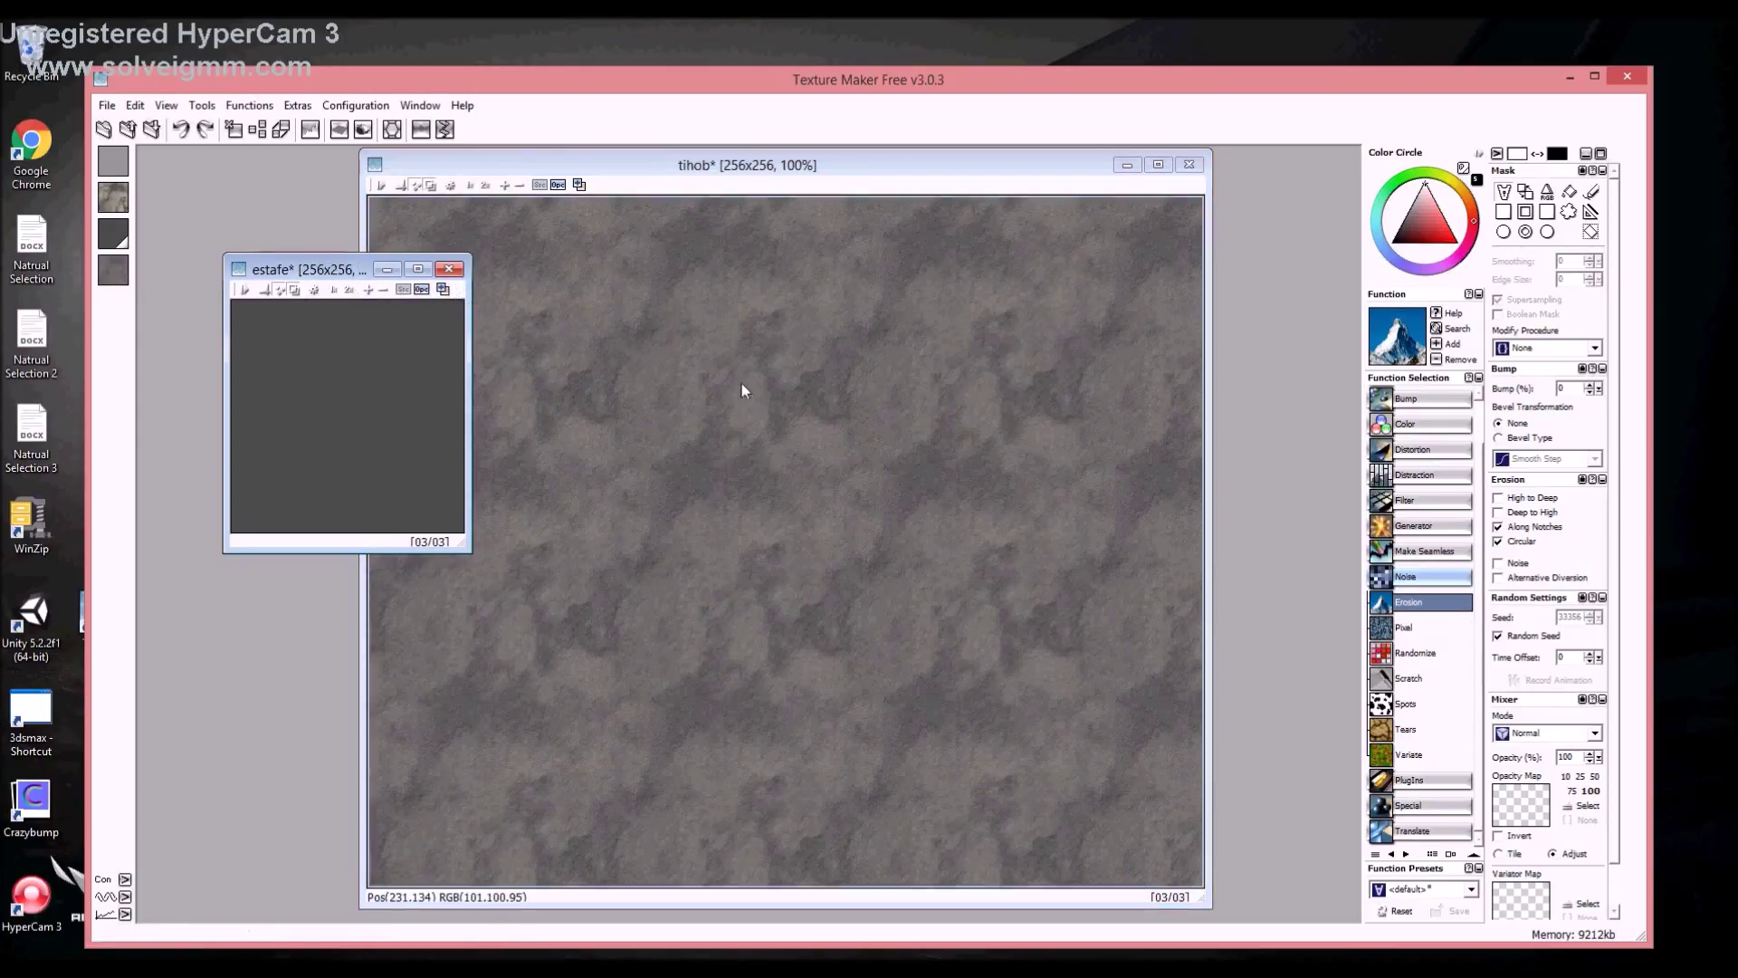
click(794, 414)
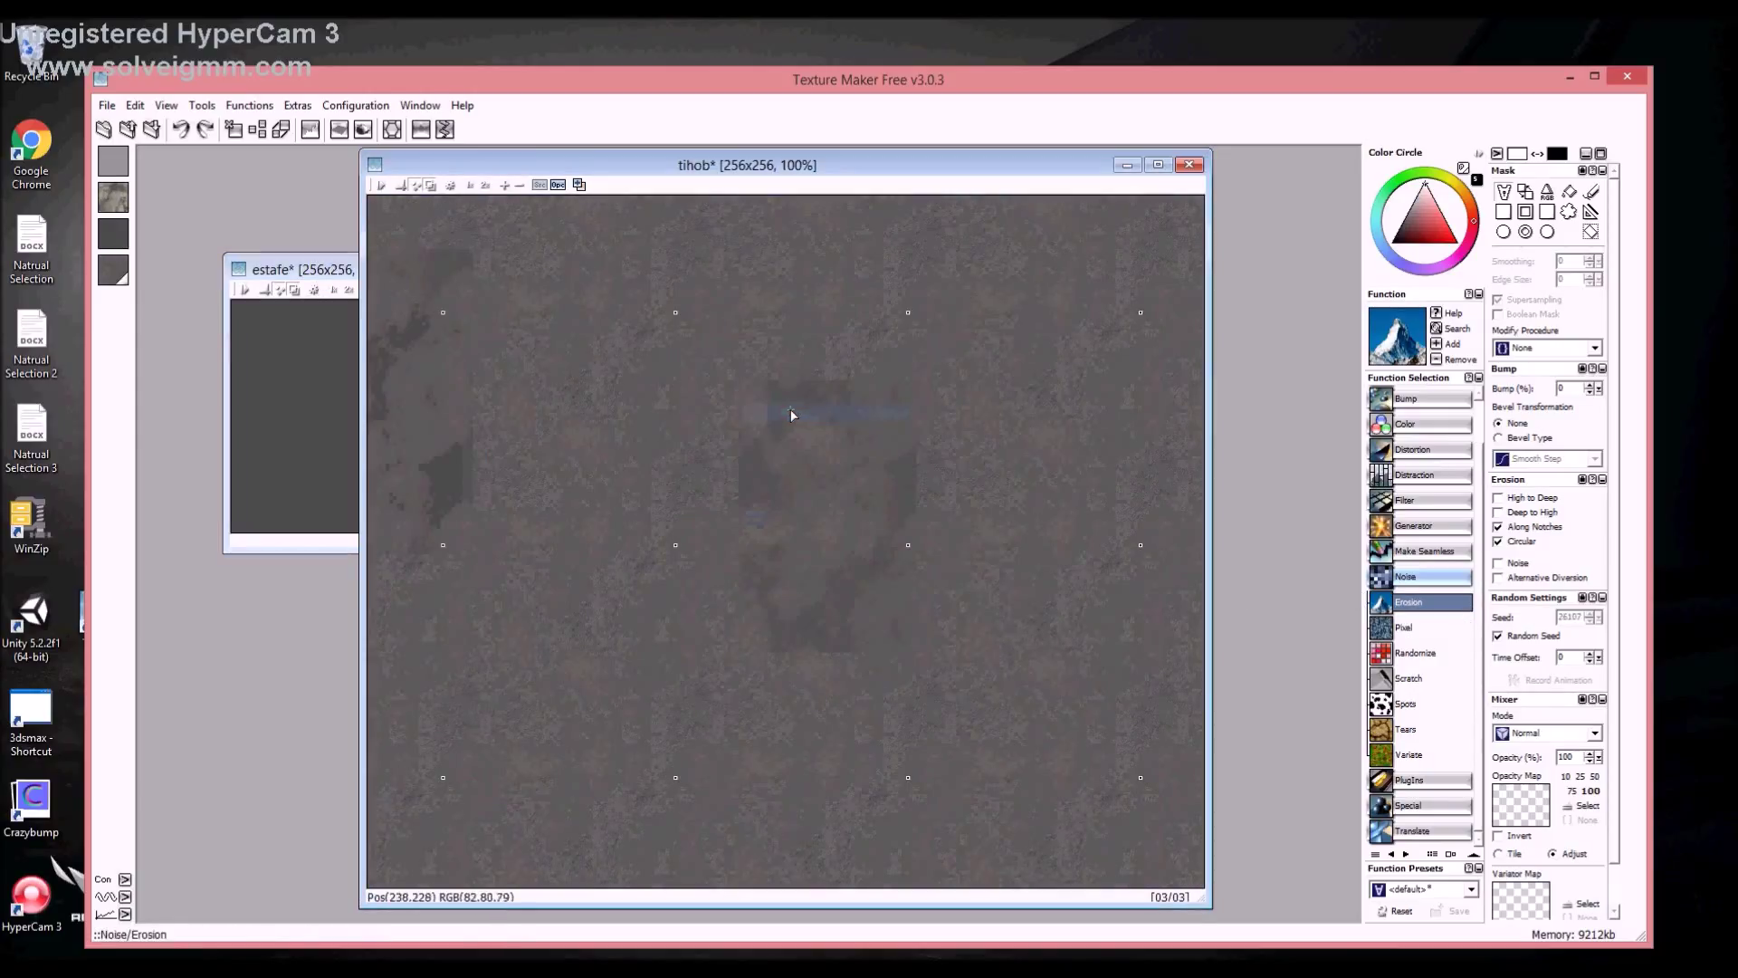
key(ctrl+z)
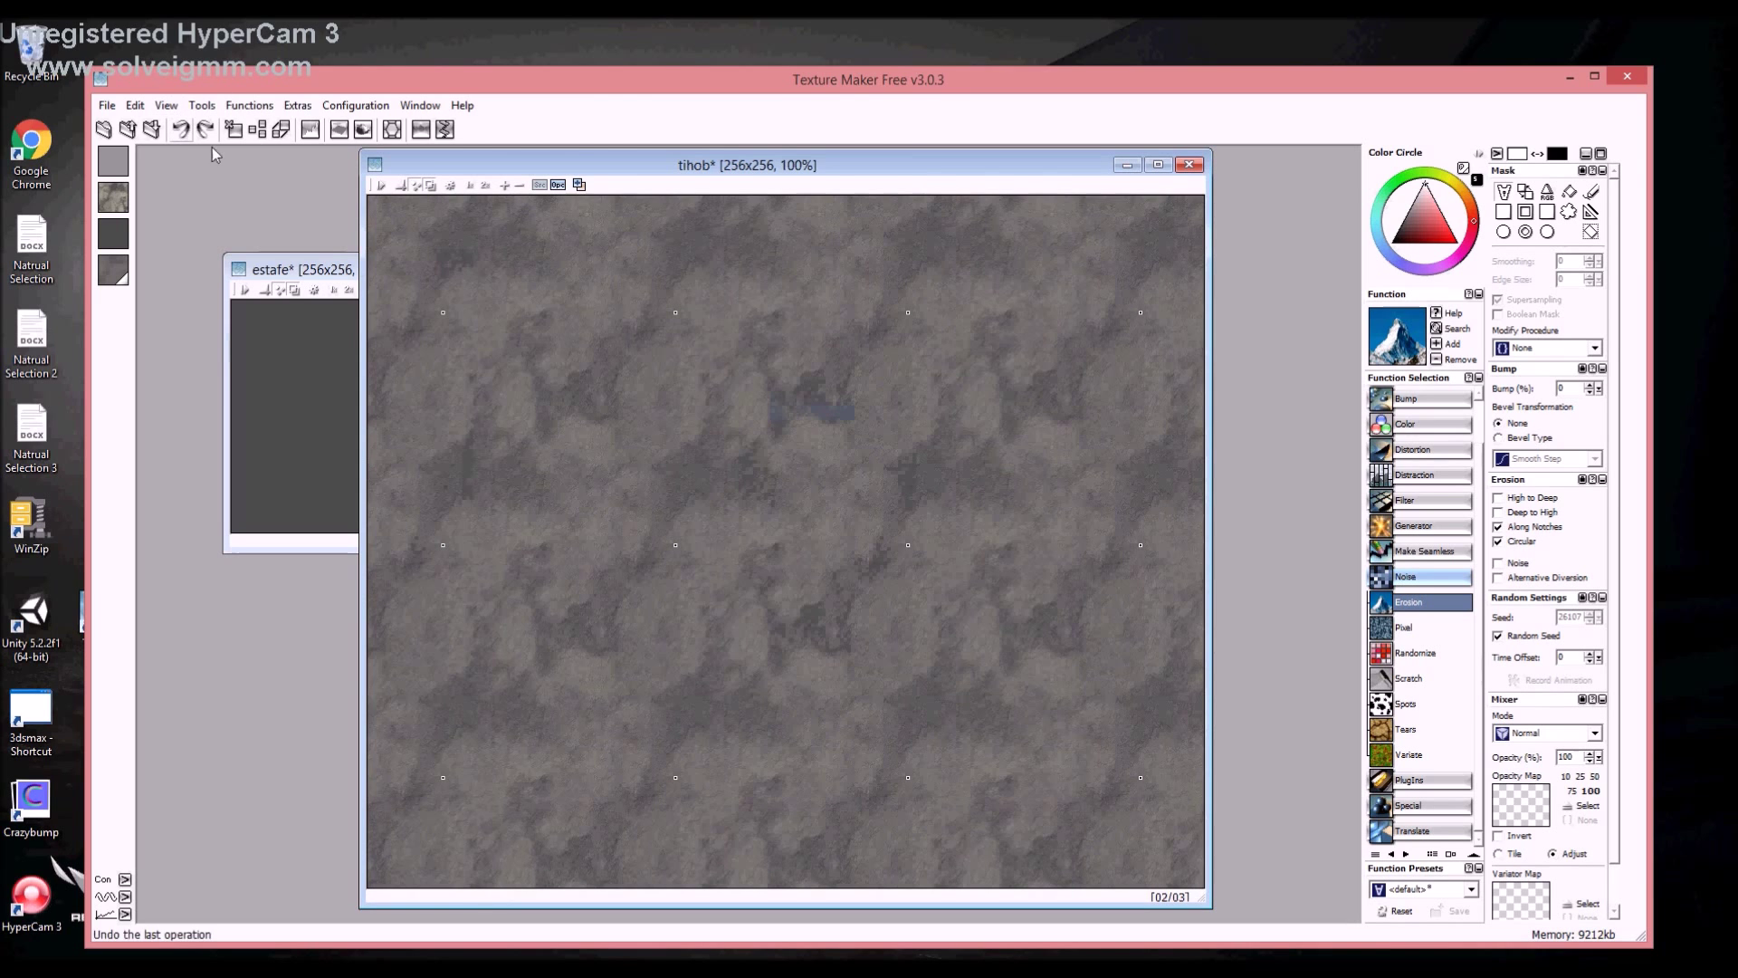
Vary the tihob texture's colours with the Randomize noise function, and undo the last, darker application
click(1413, 654)
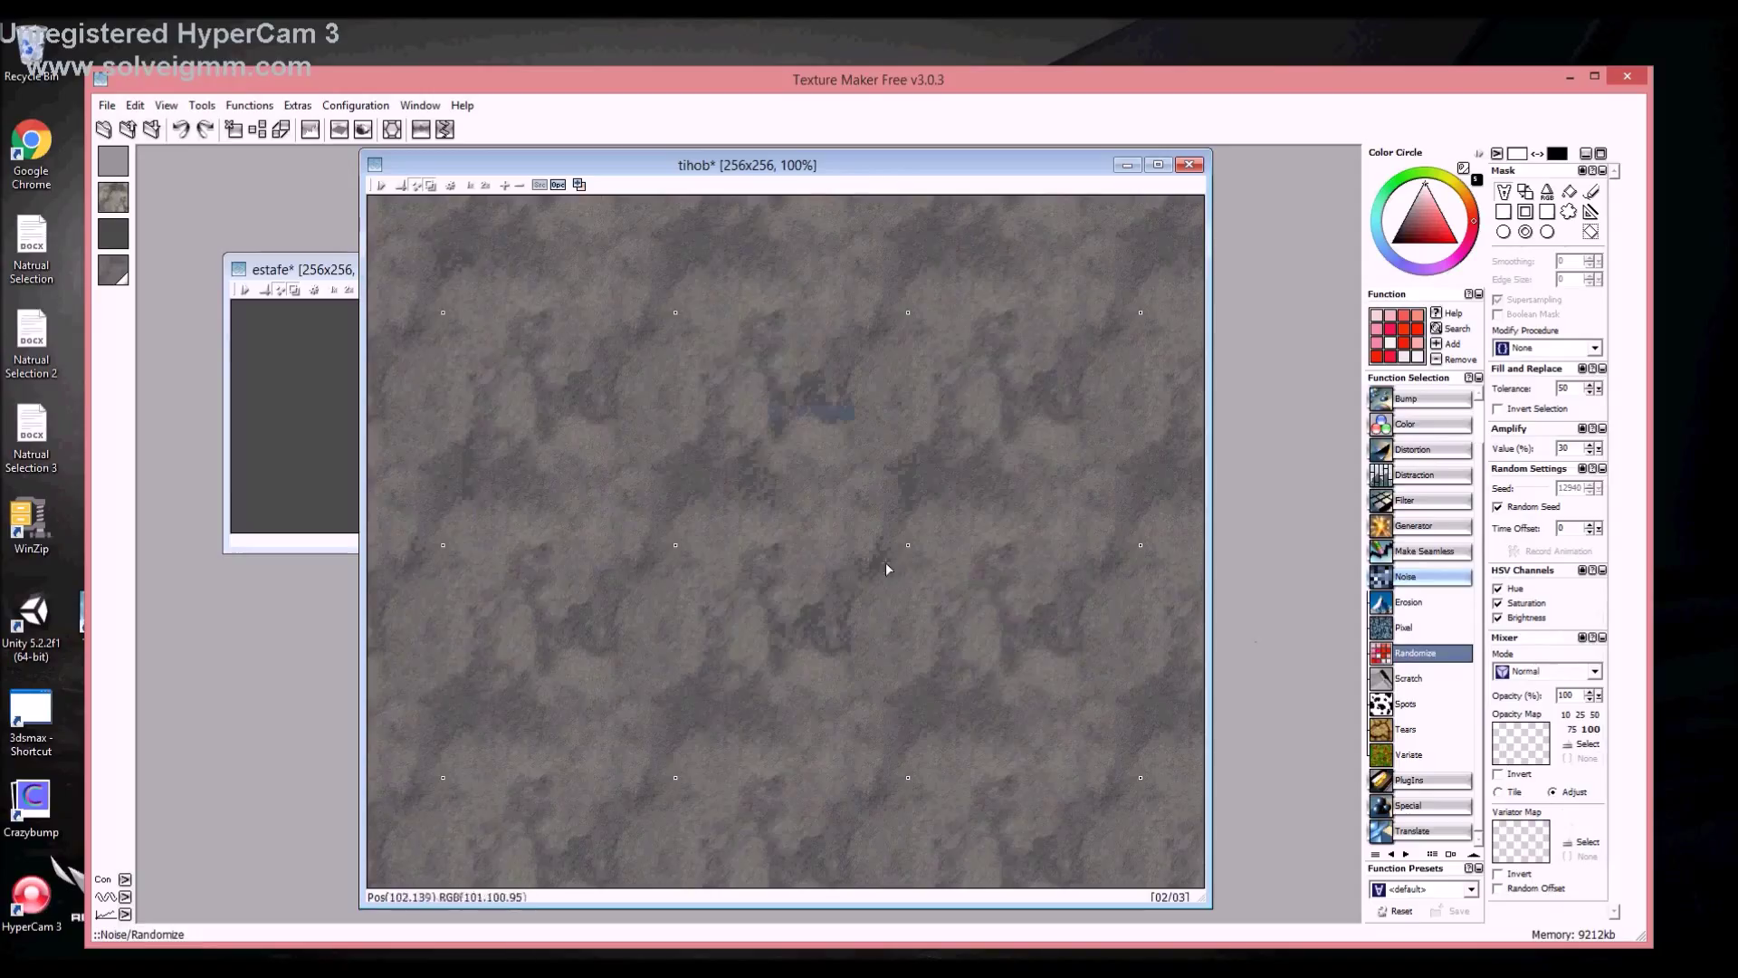
click(849, 579)
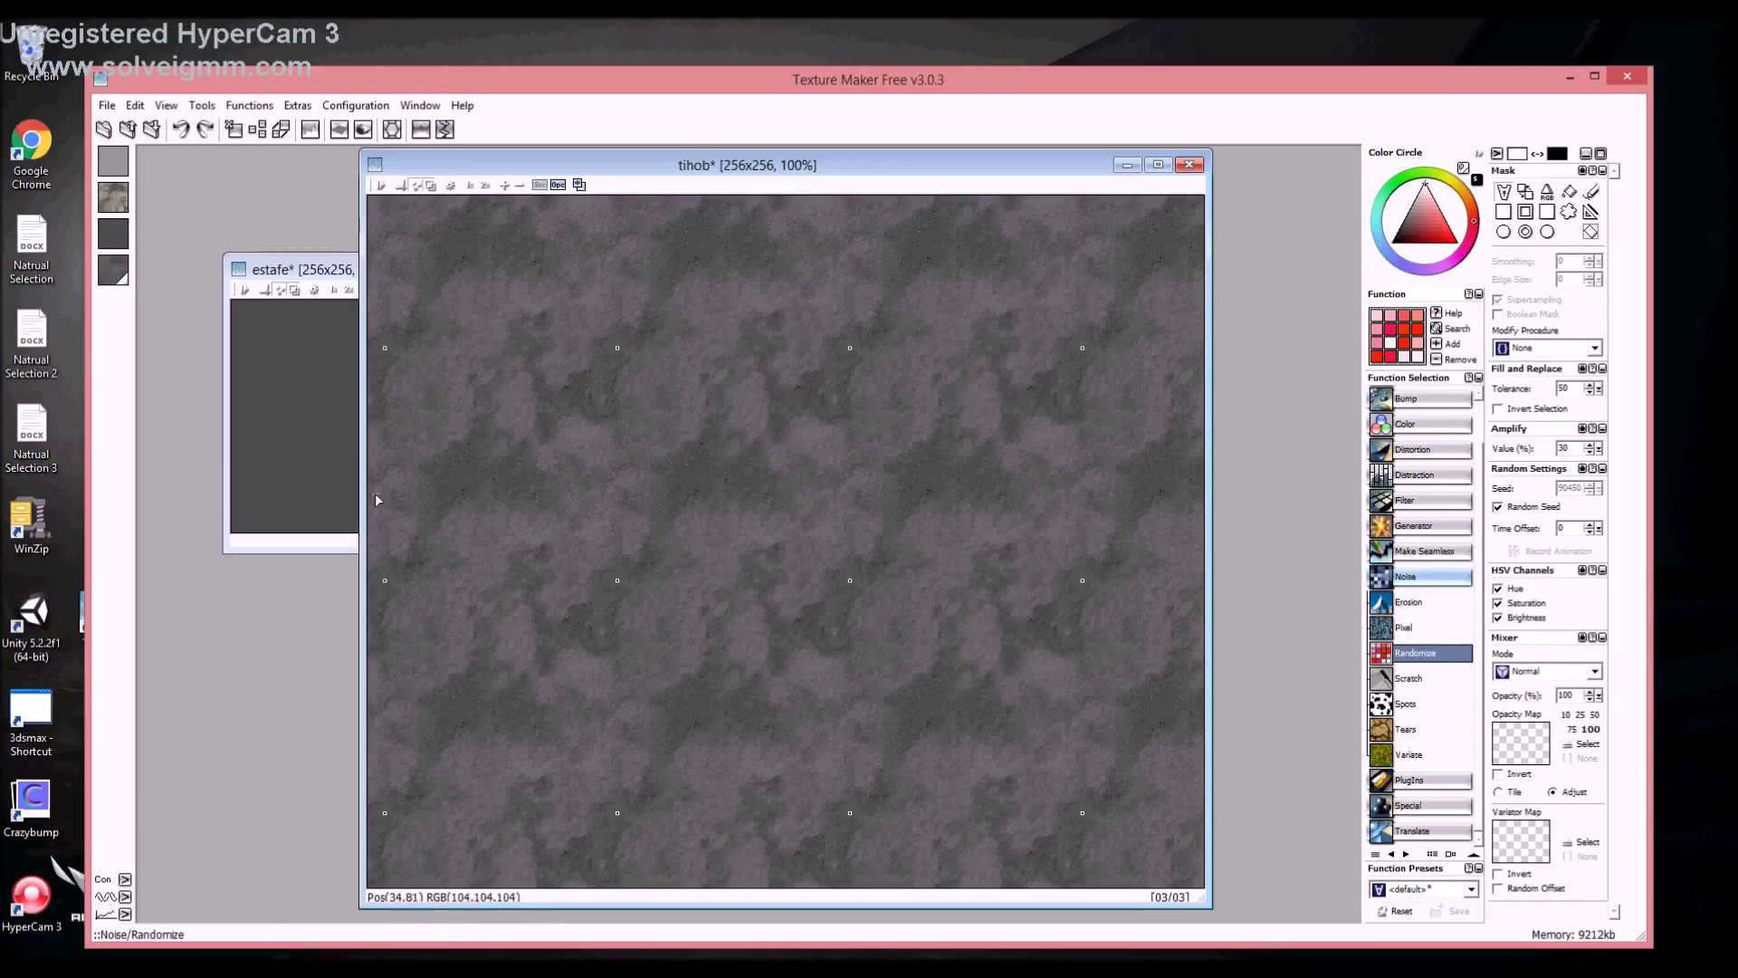
click(759, 469)
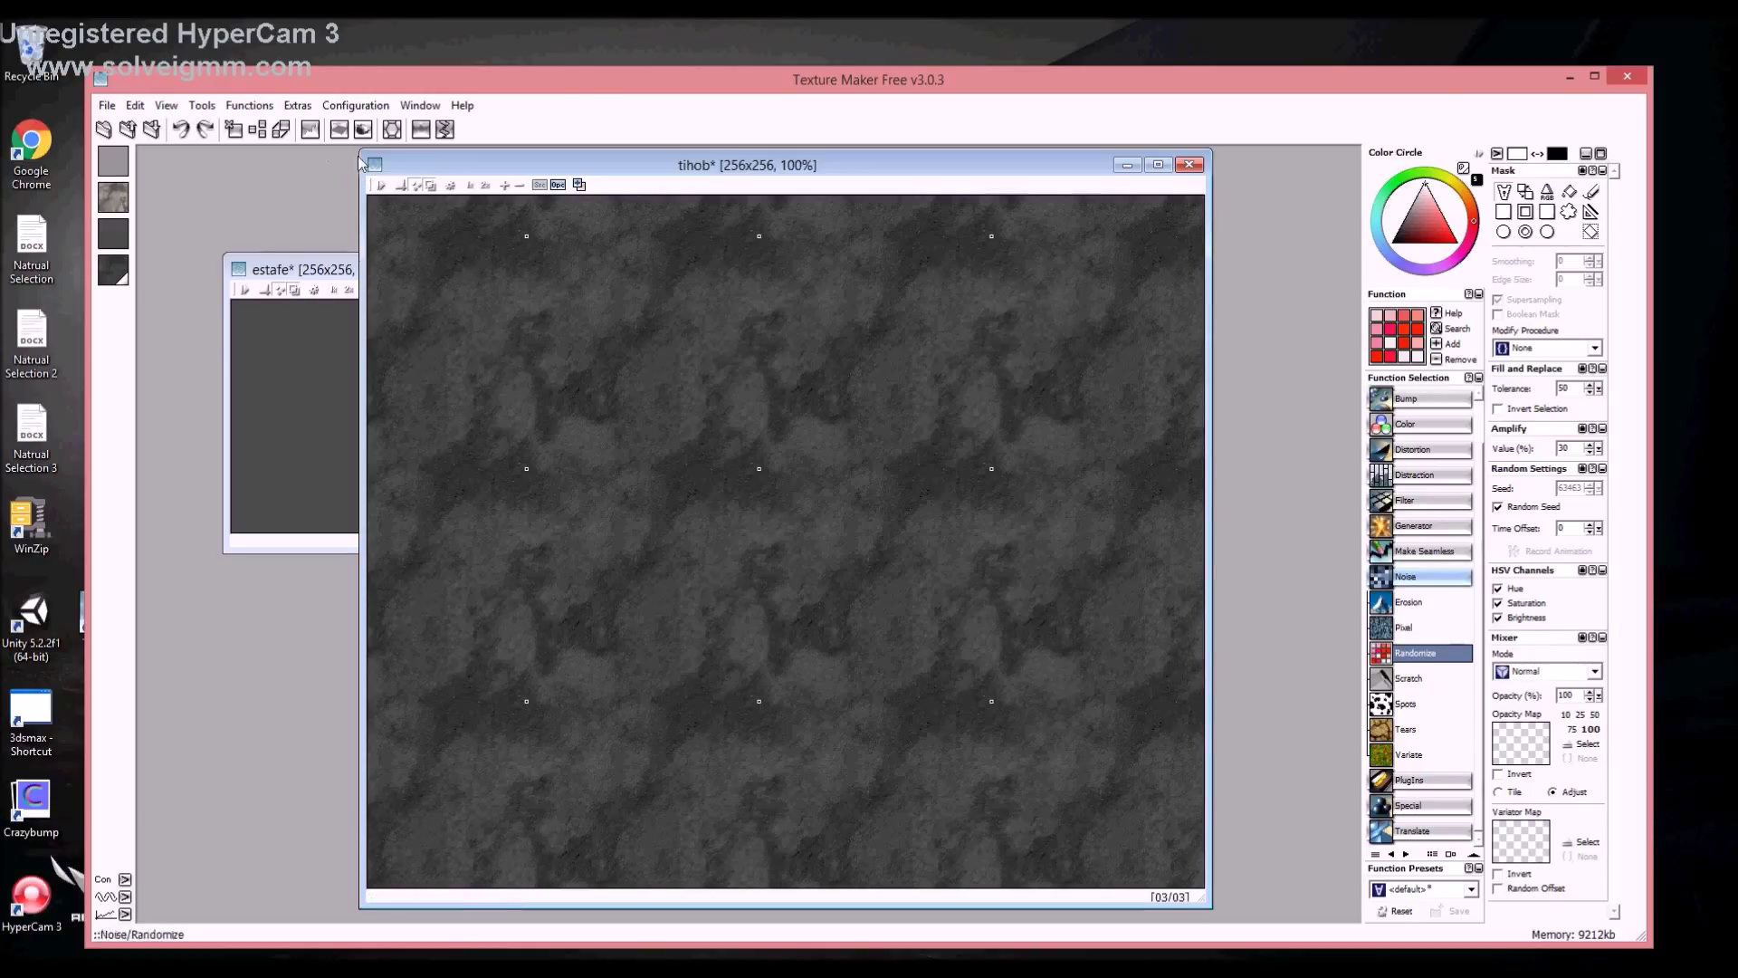
click(182, 129)
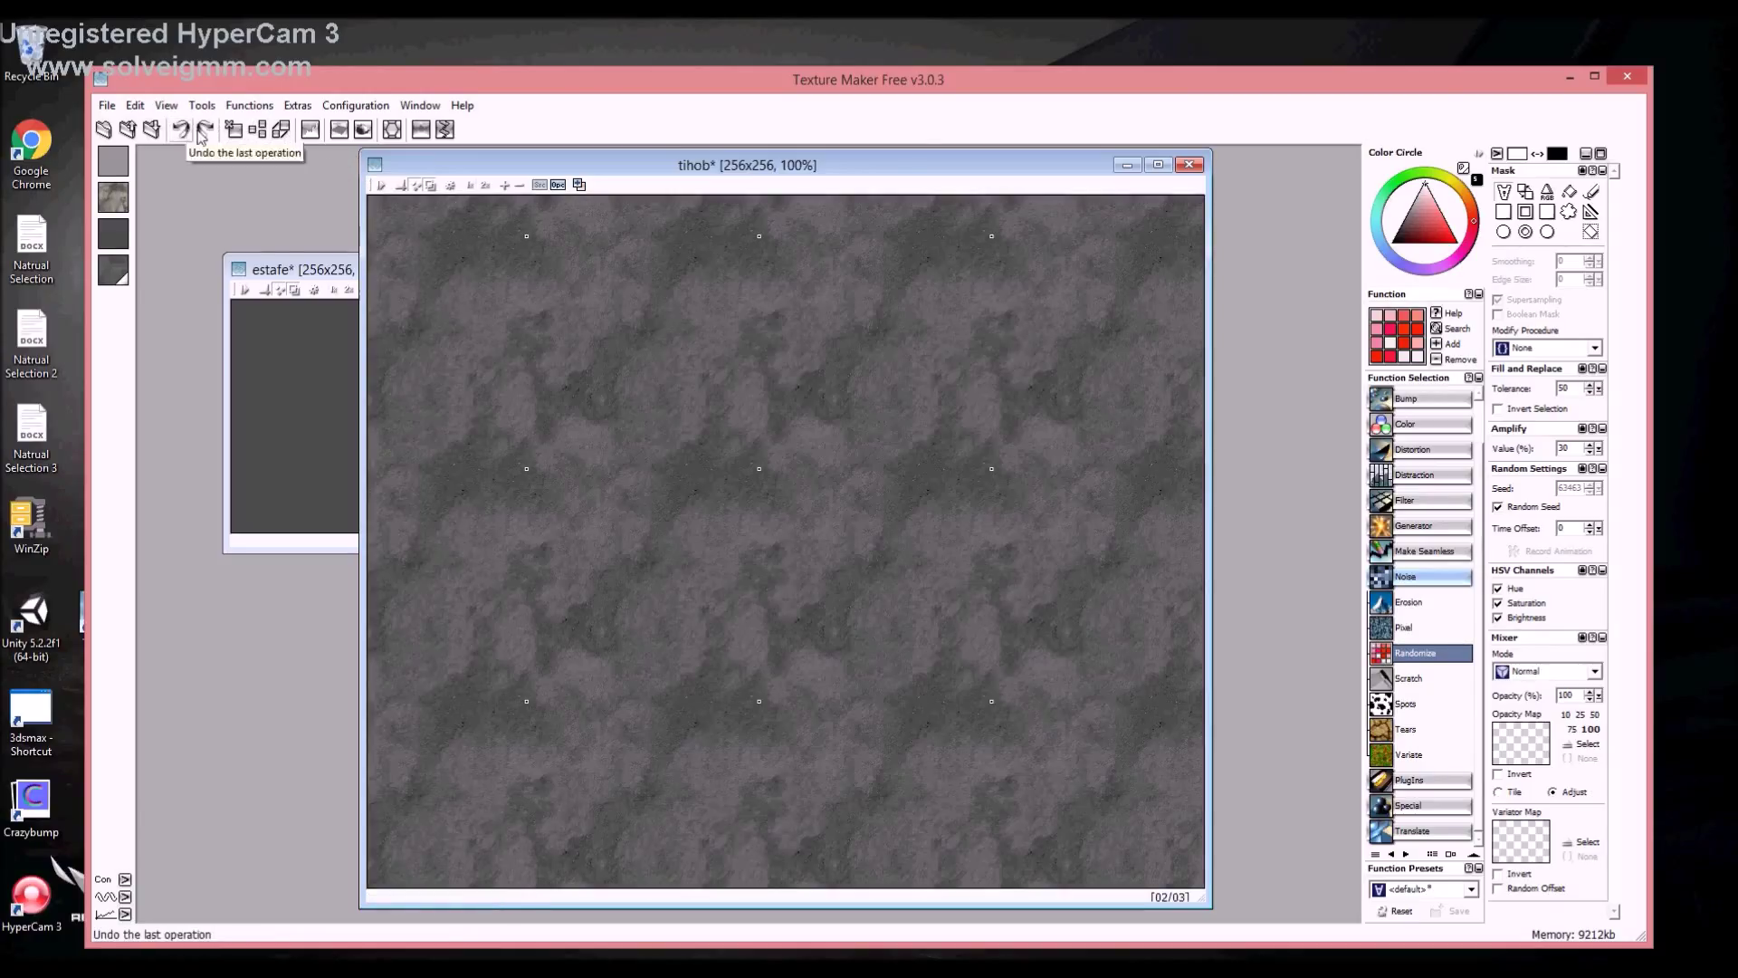
drag(447, 170, 457, 199)
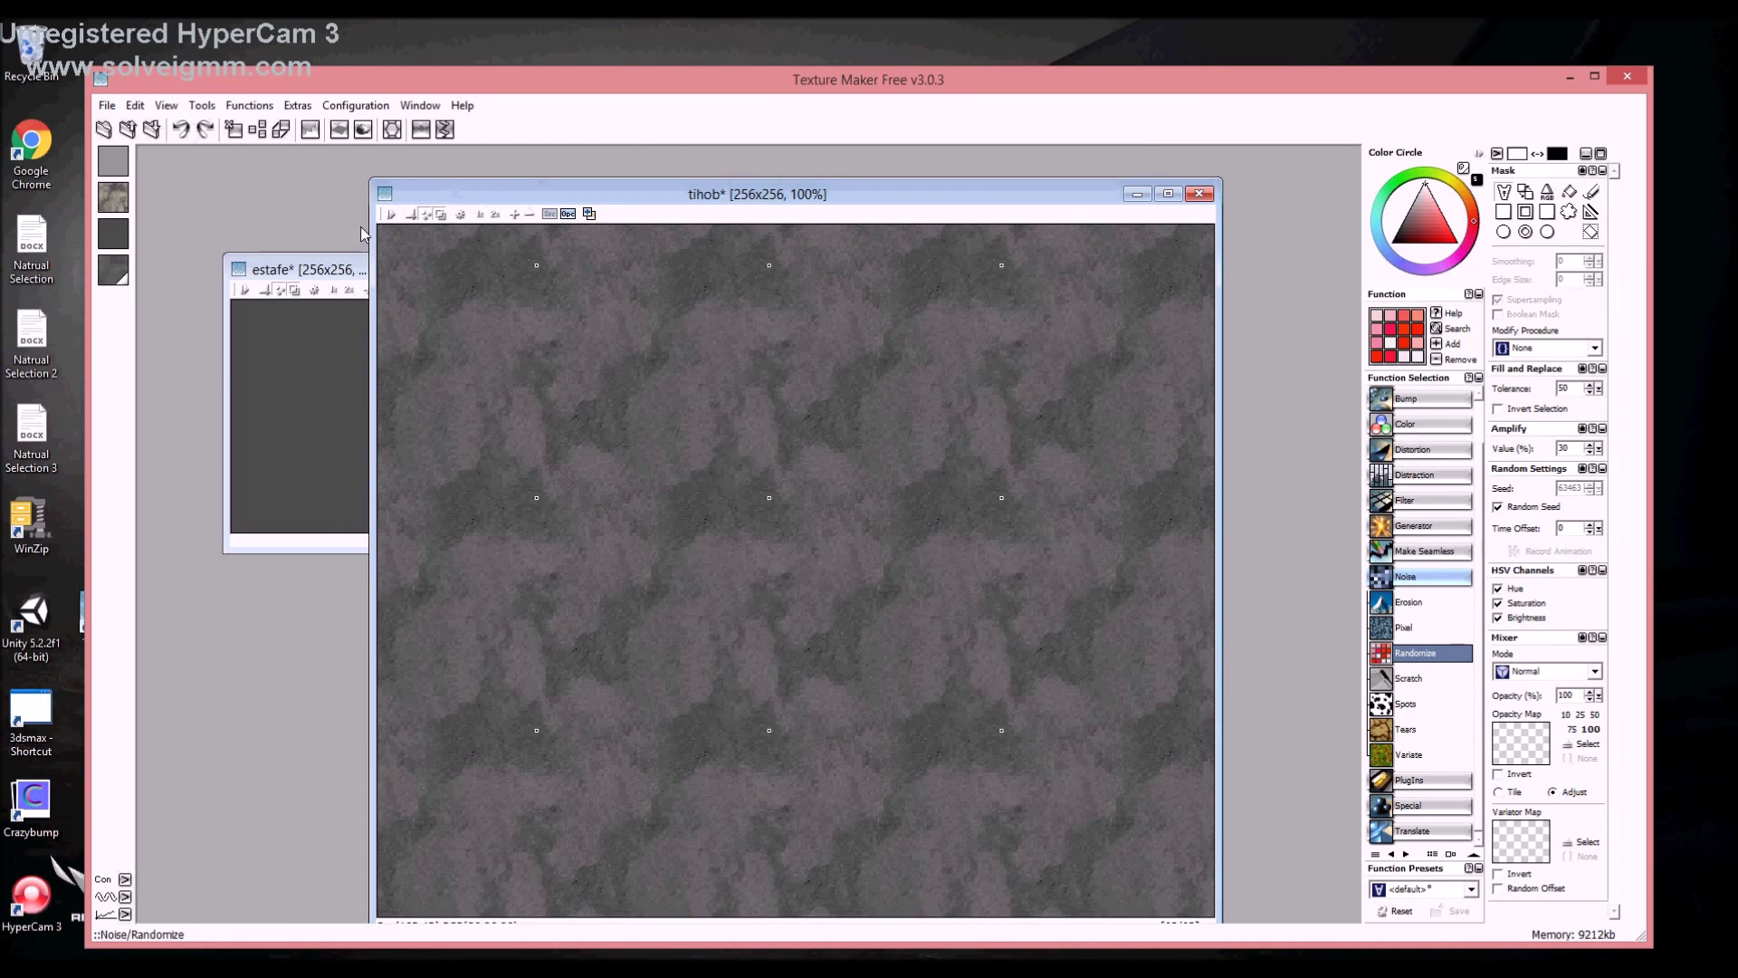
Save the tihob texture as the PNG file RockTexture1 in the Rock folder inside GameOBJ on the desktop
click(108, 106)
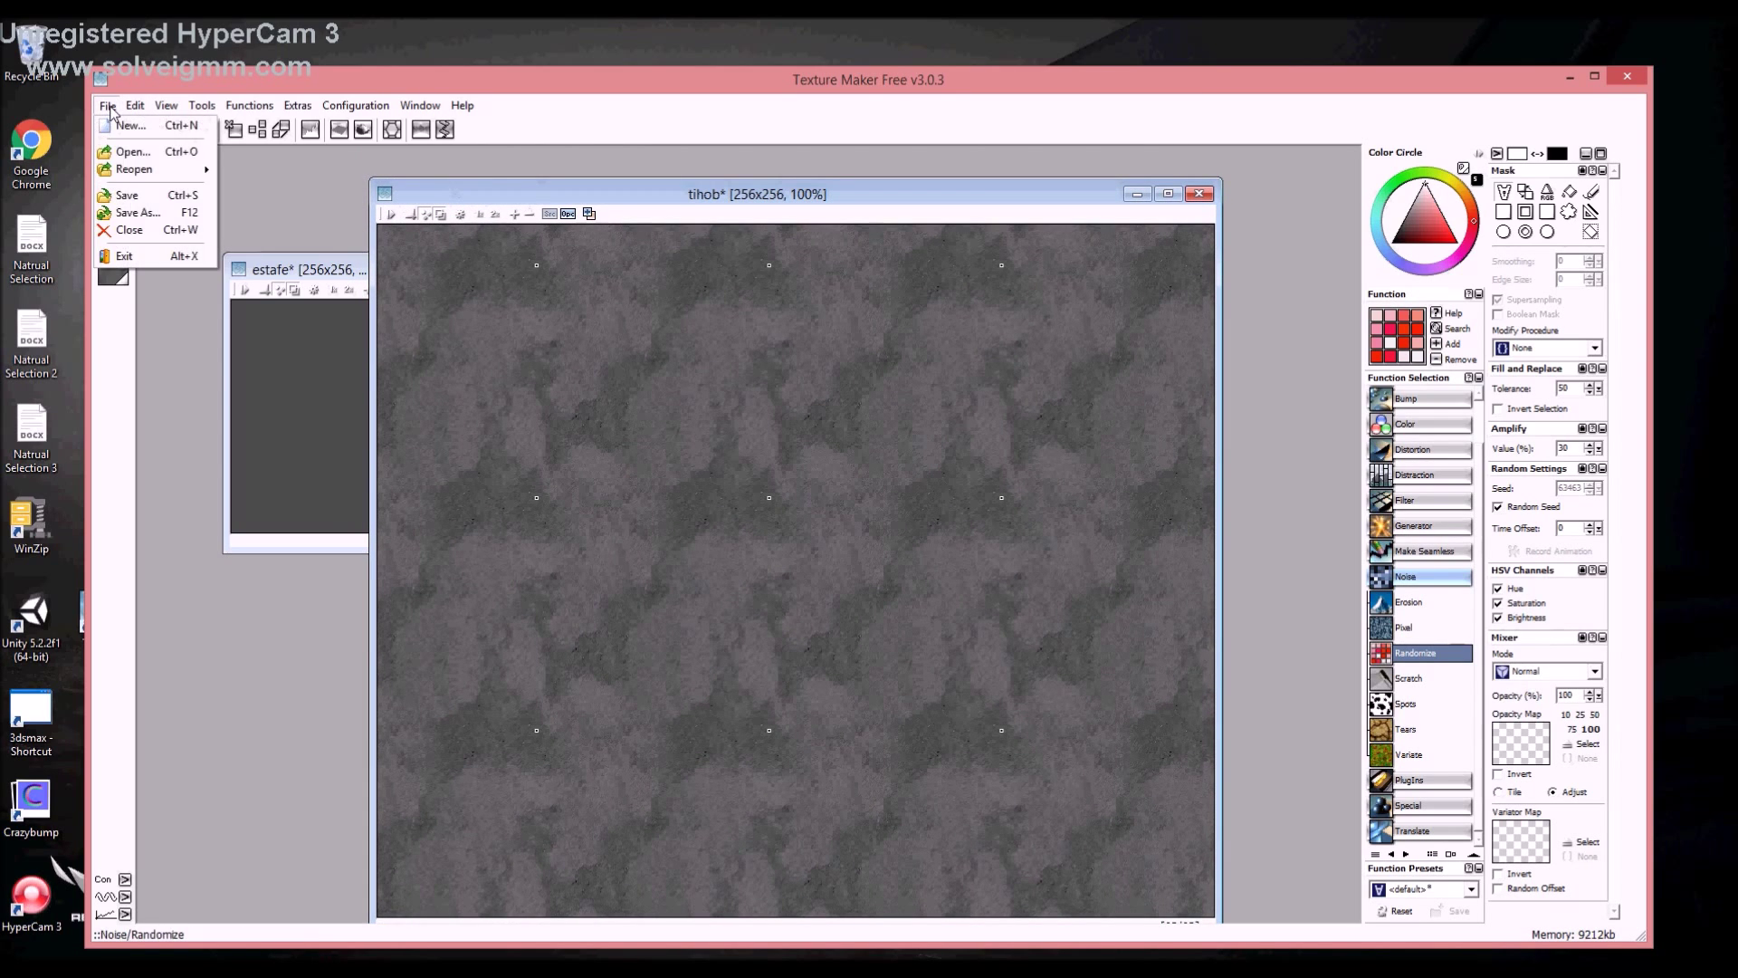
click(688, 197)
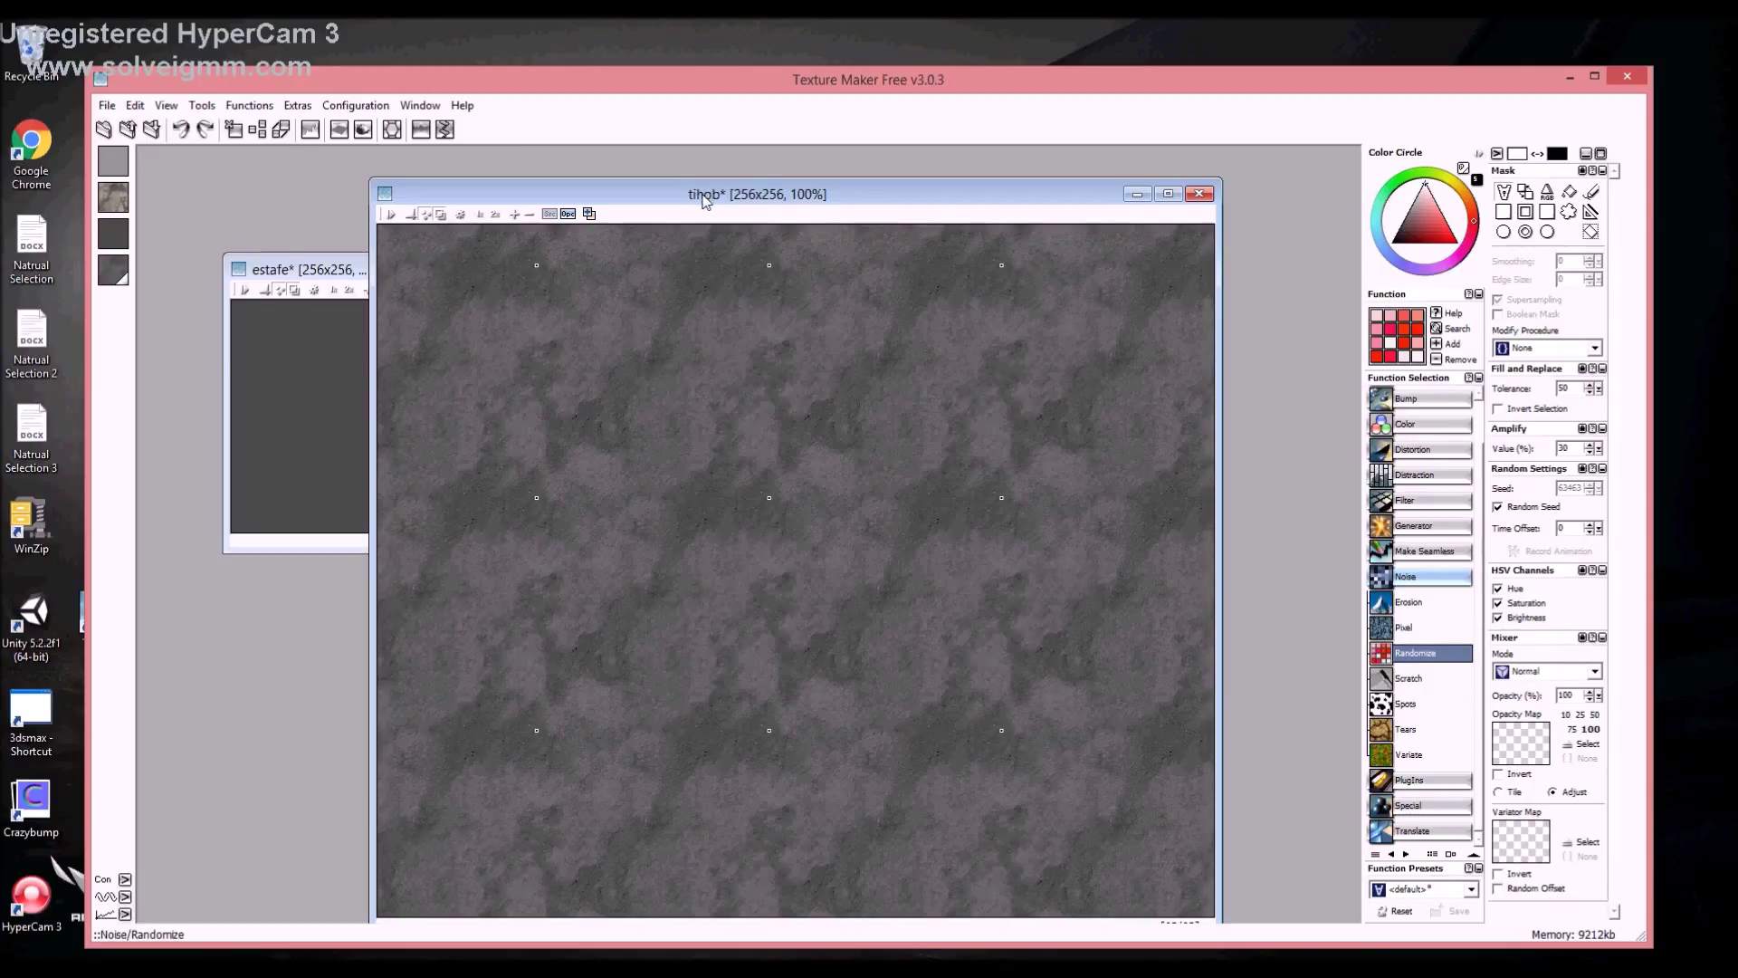
click(107, 107)
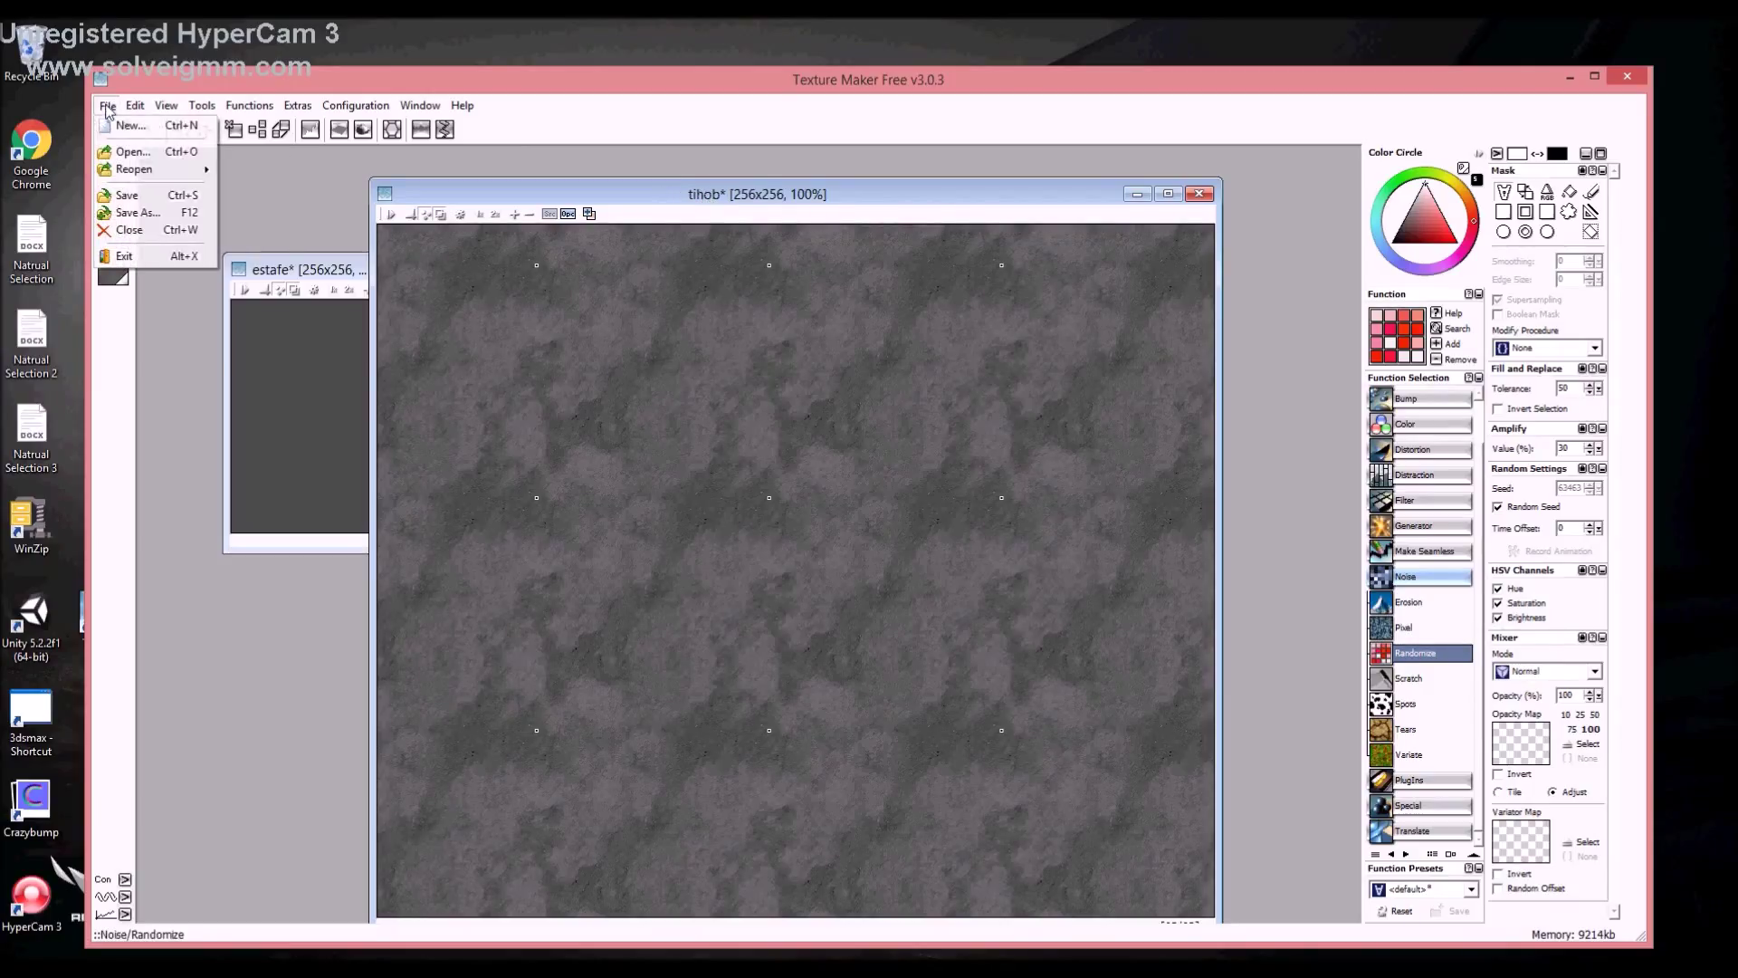
click(136, 212)
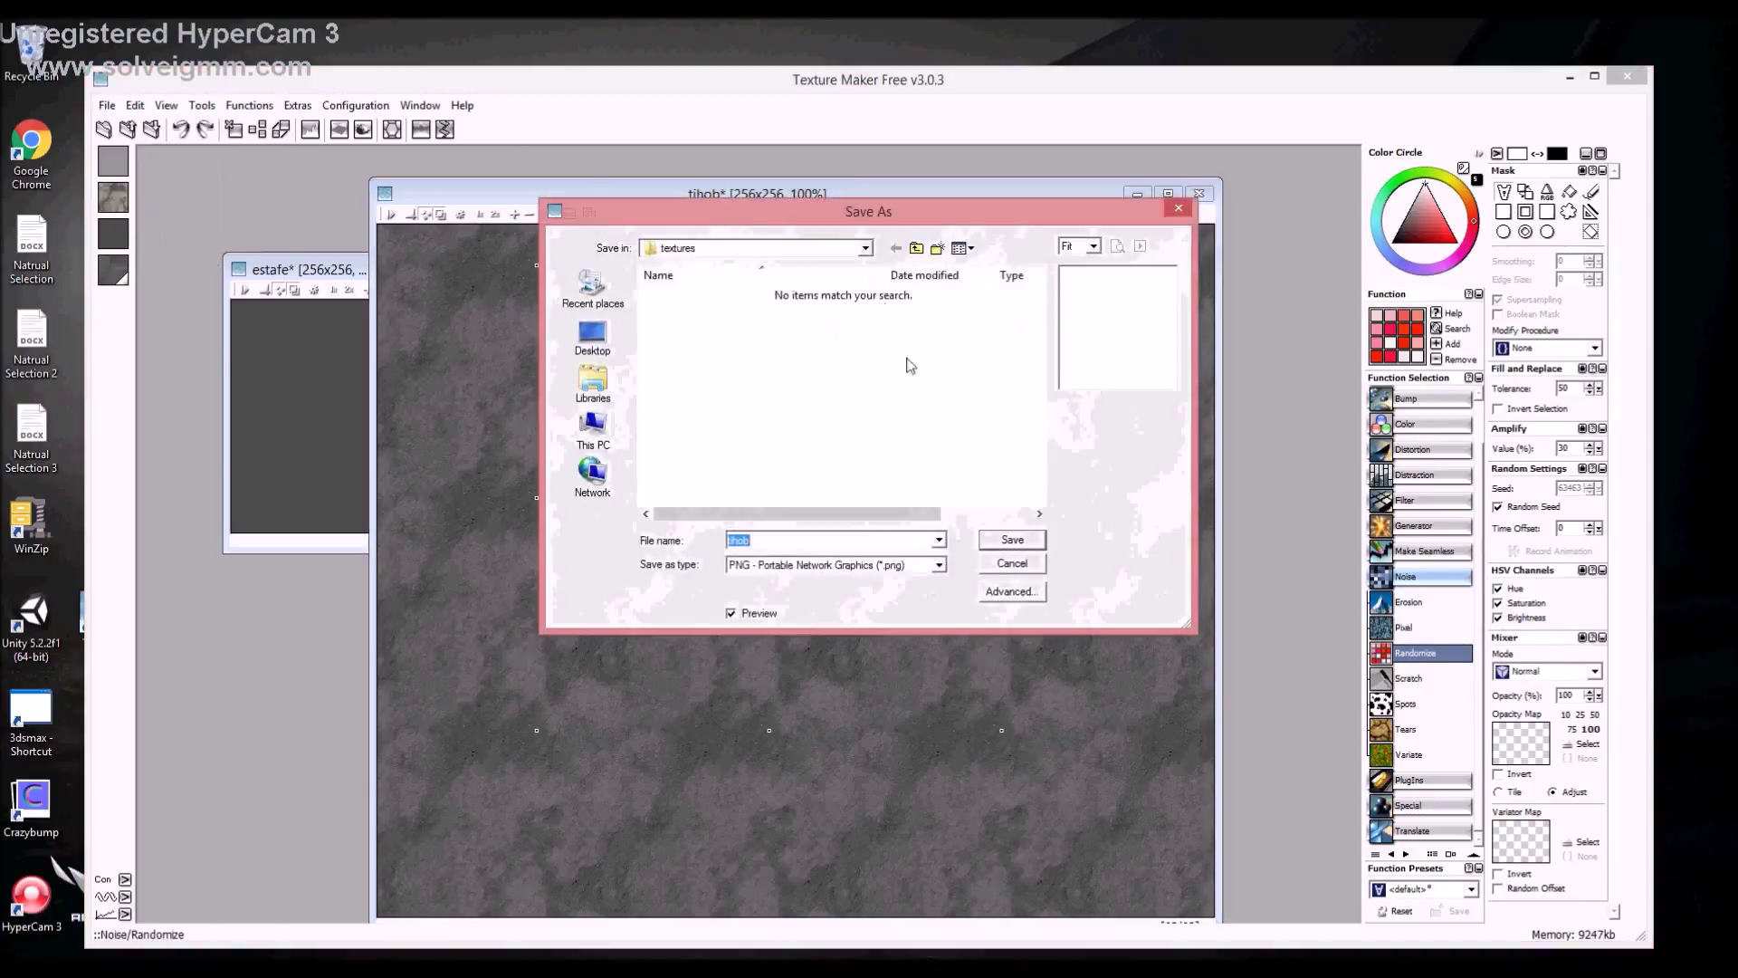
click(592, 335)
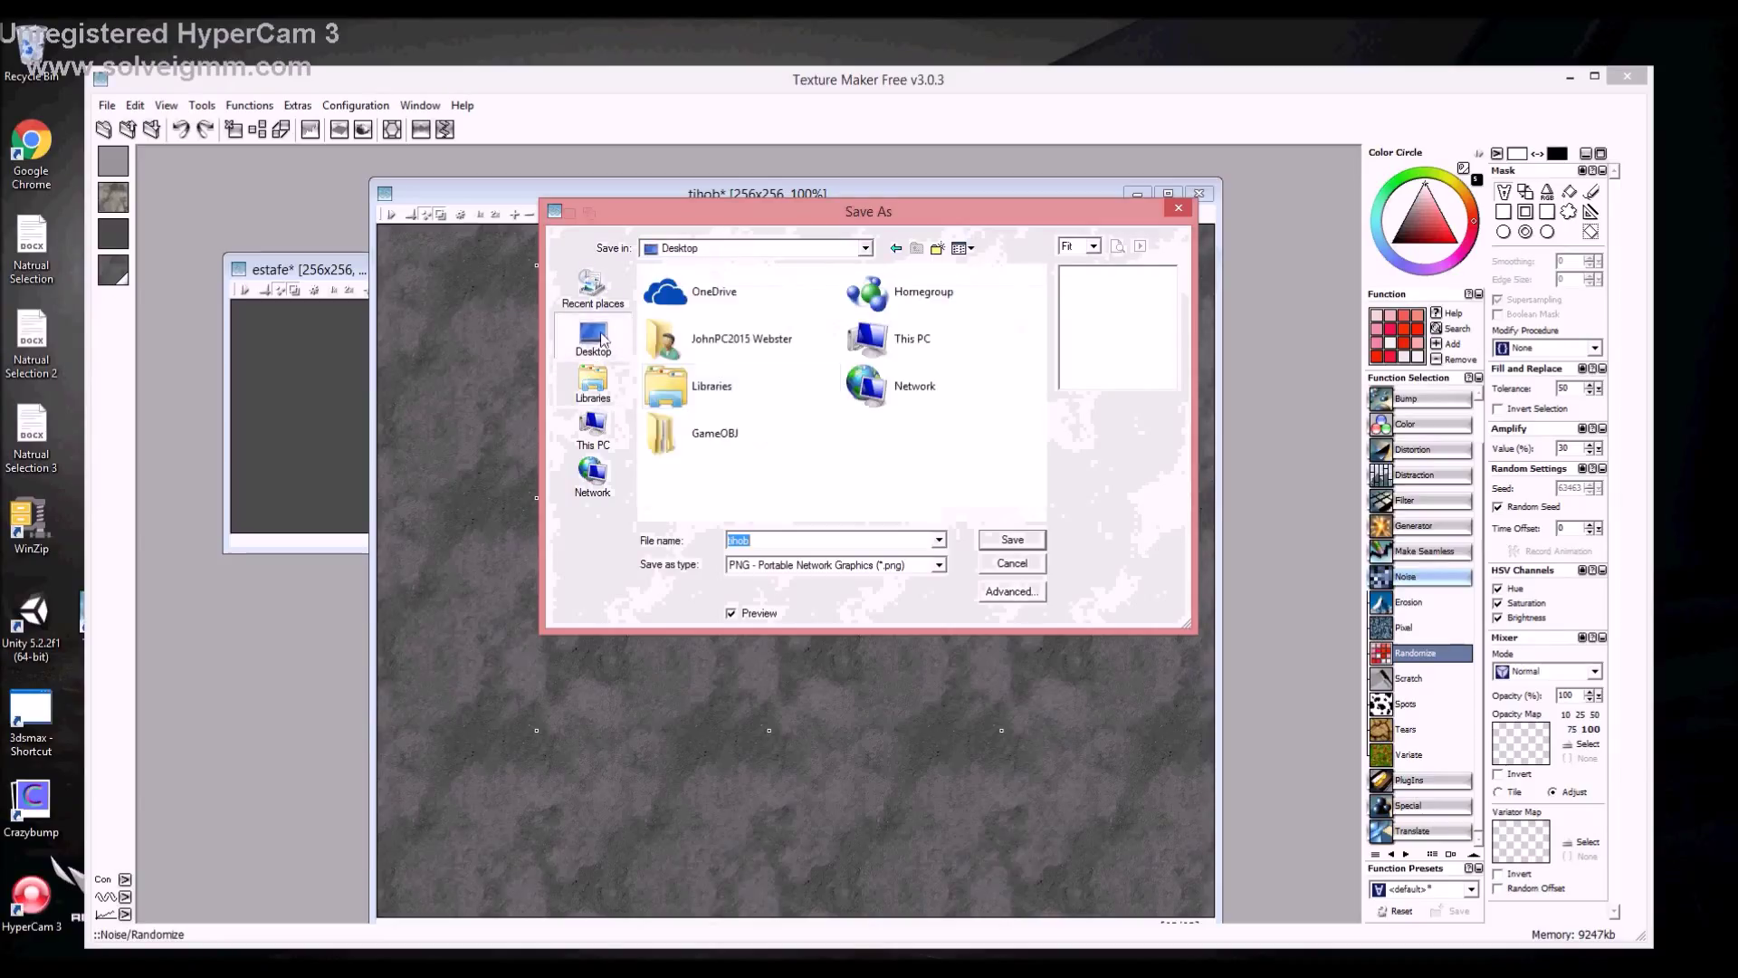
double_click(706, 438)
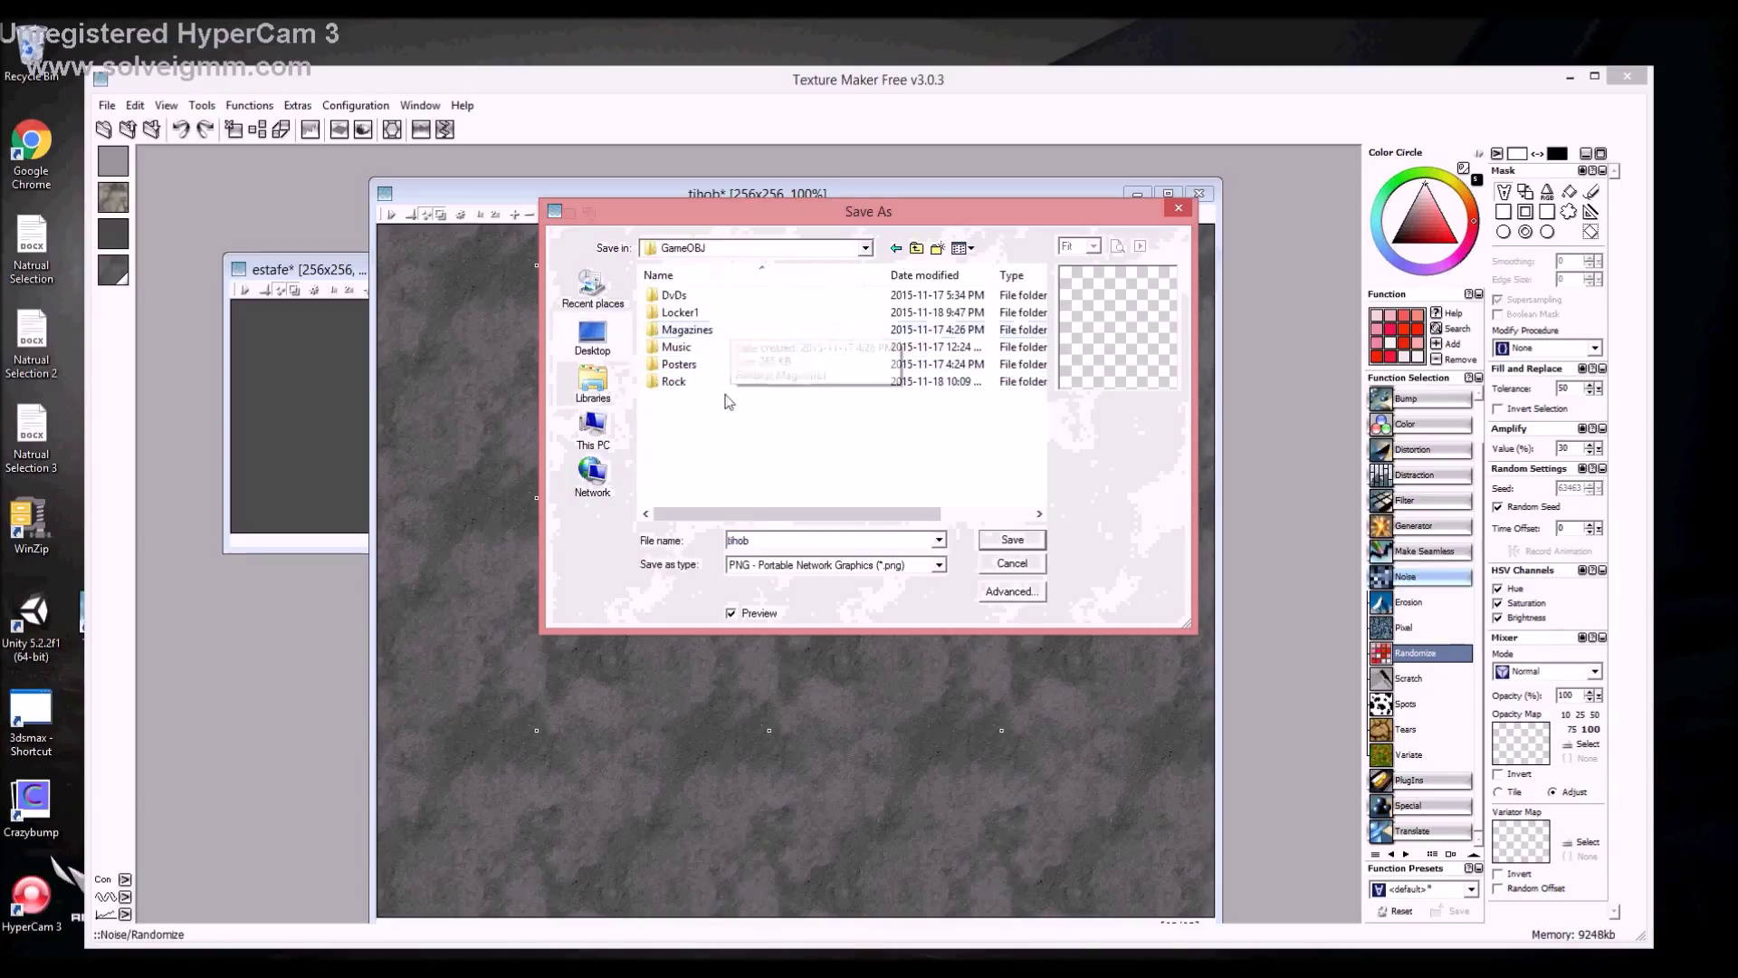
double_click(724, 381)
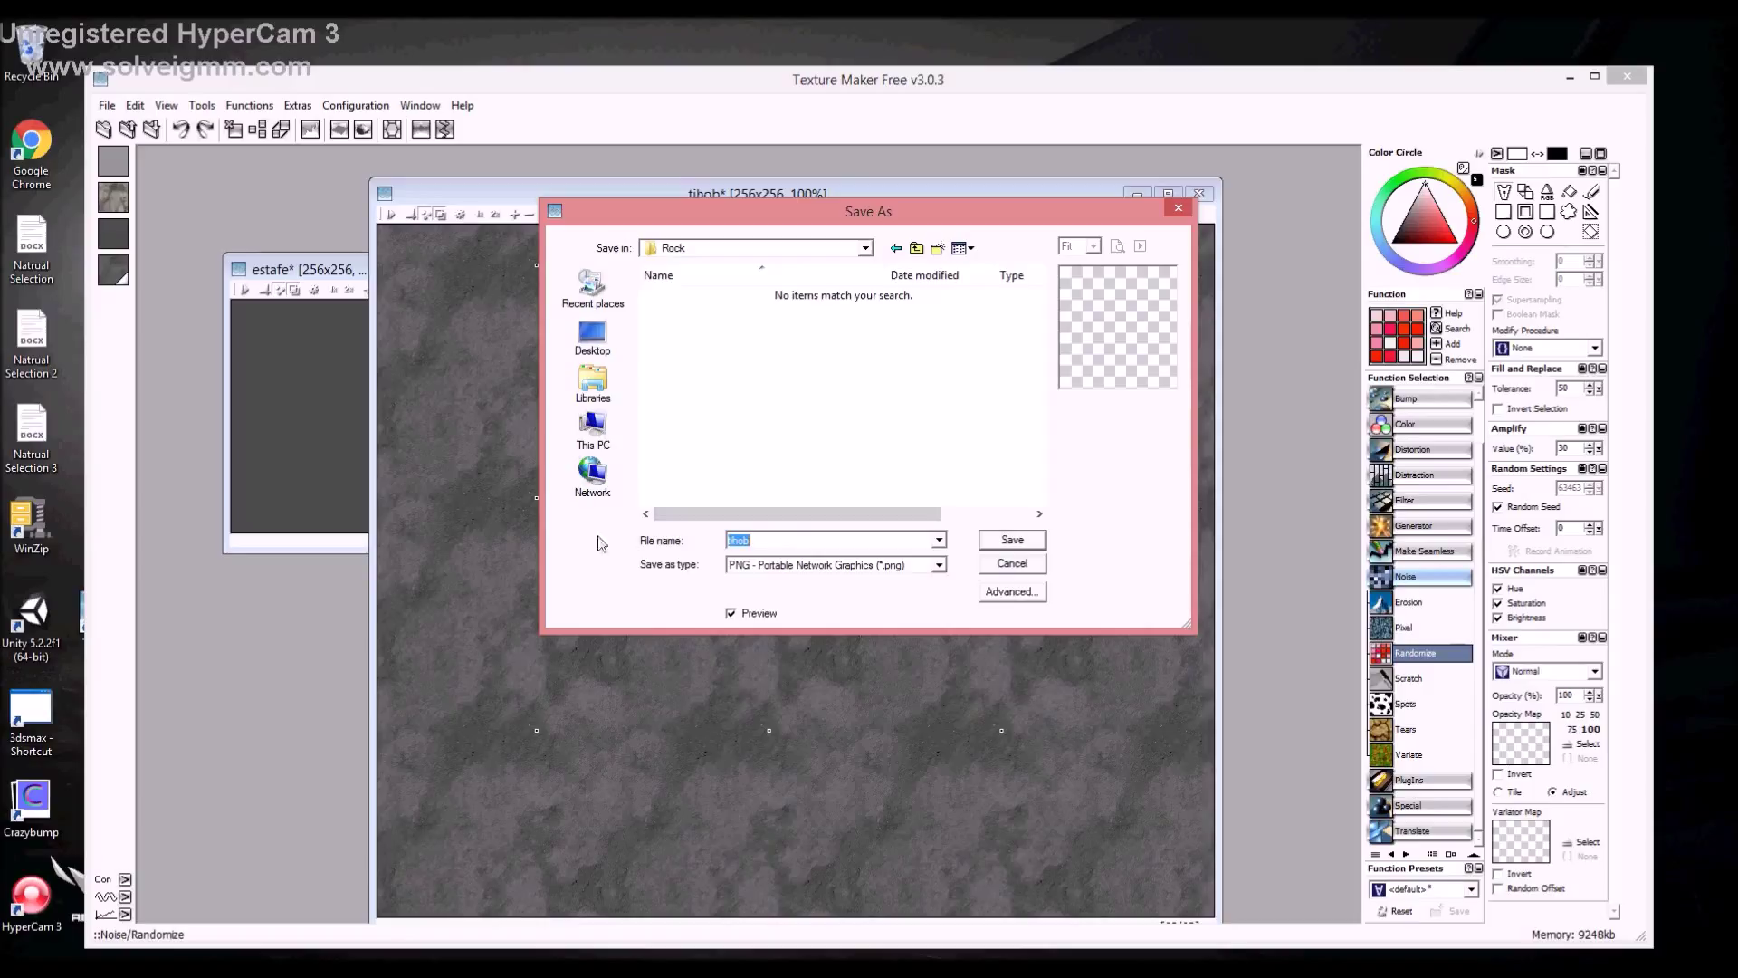
text(RockTexture1)
click(1007, 543)
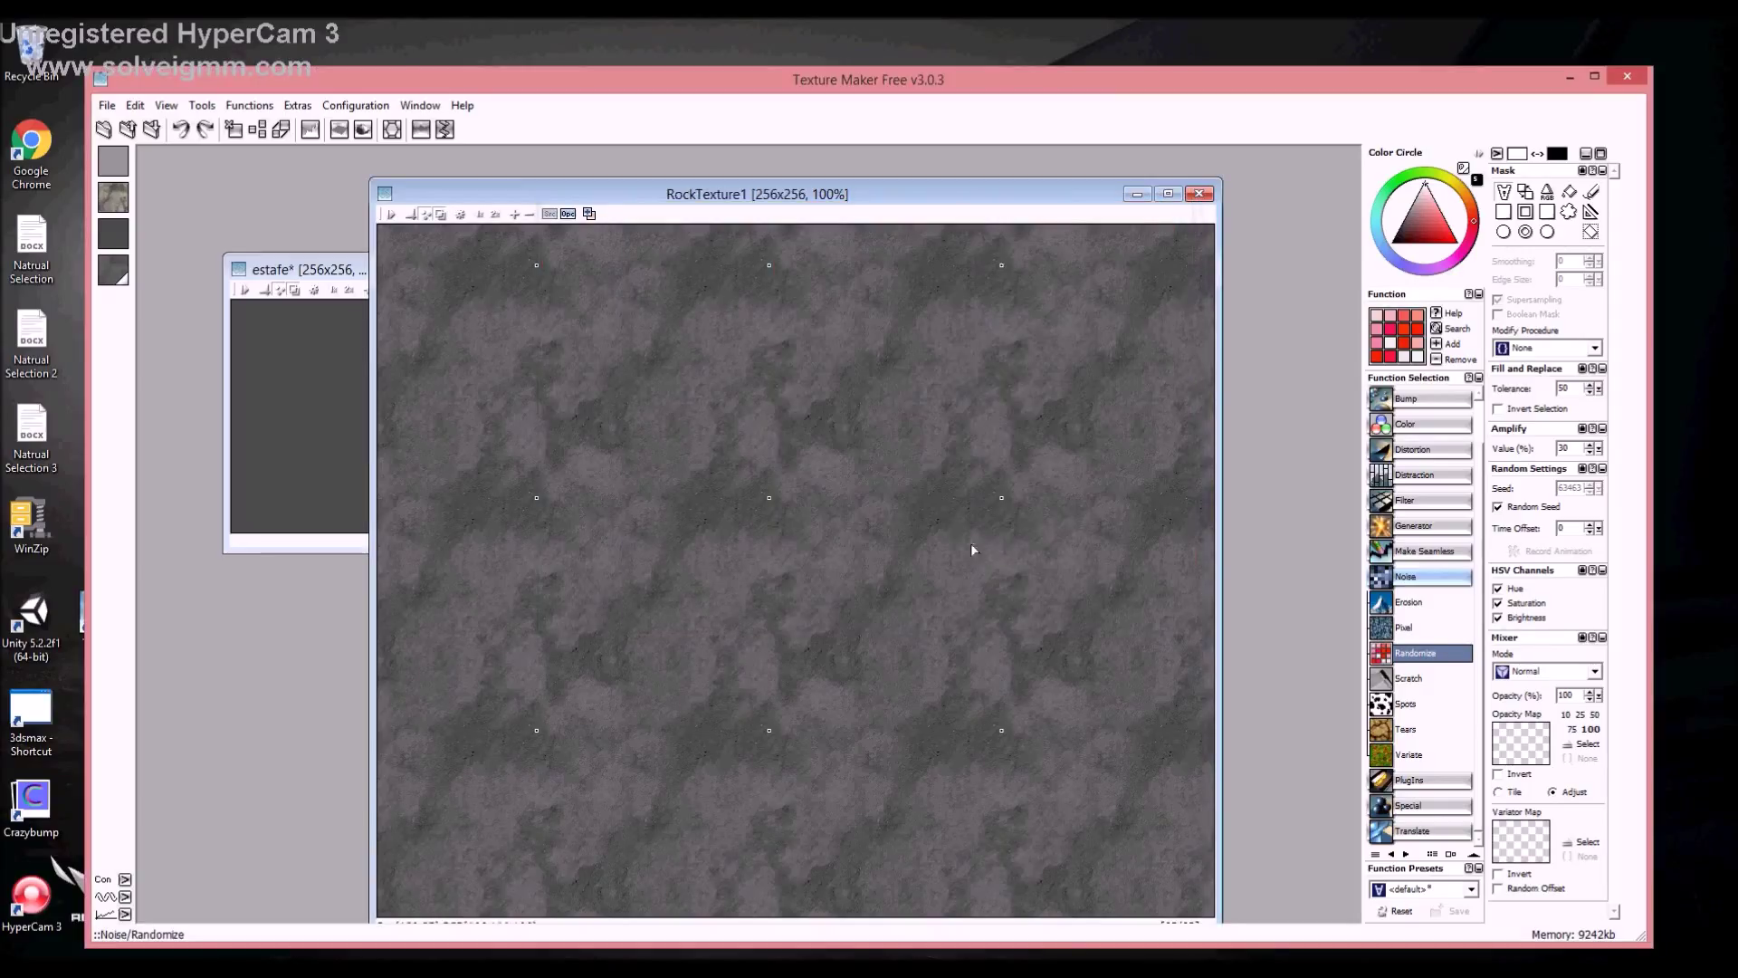
Try further Randomize colour variations on RockTexture1, and undo them
click(958, 400)
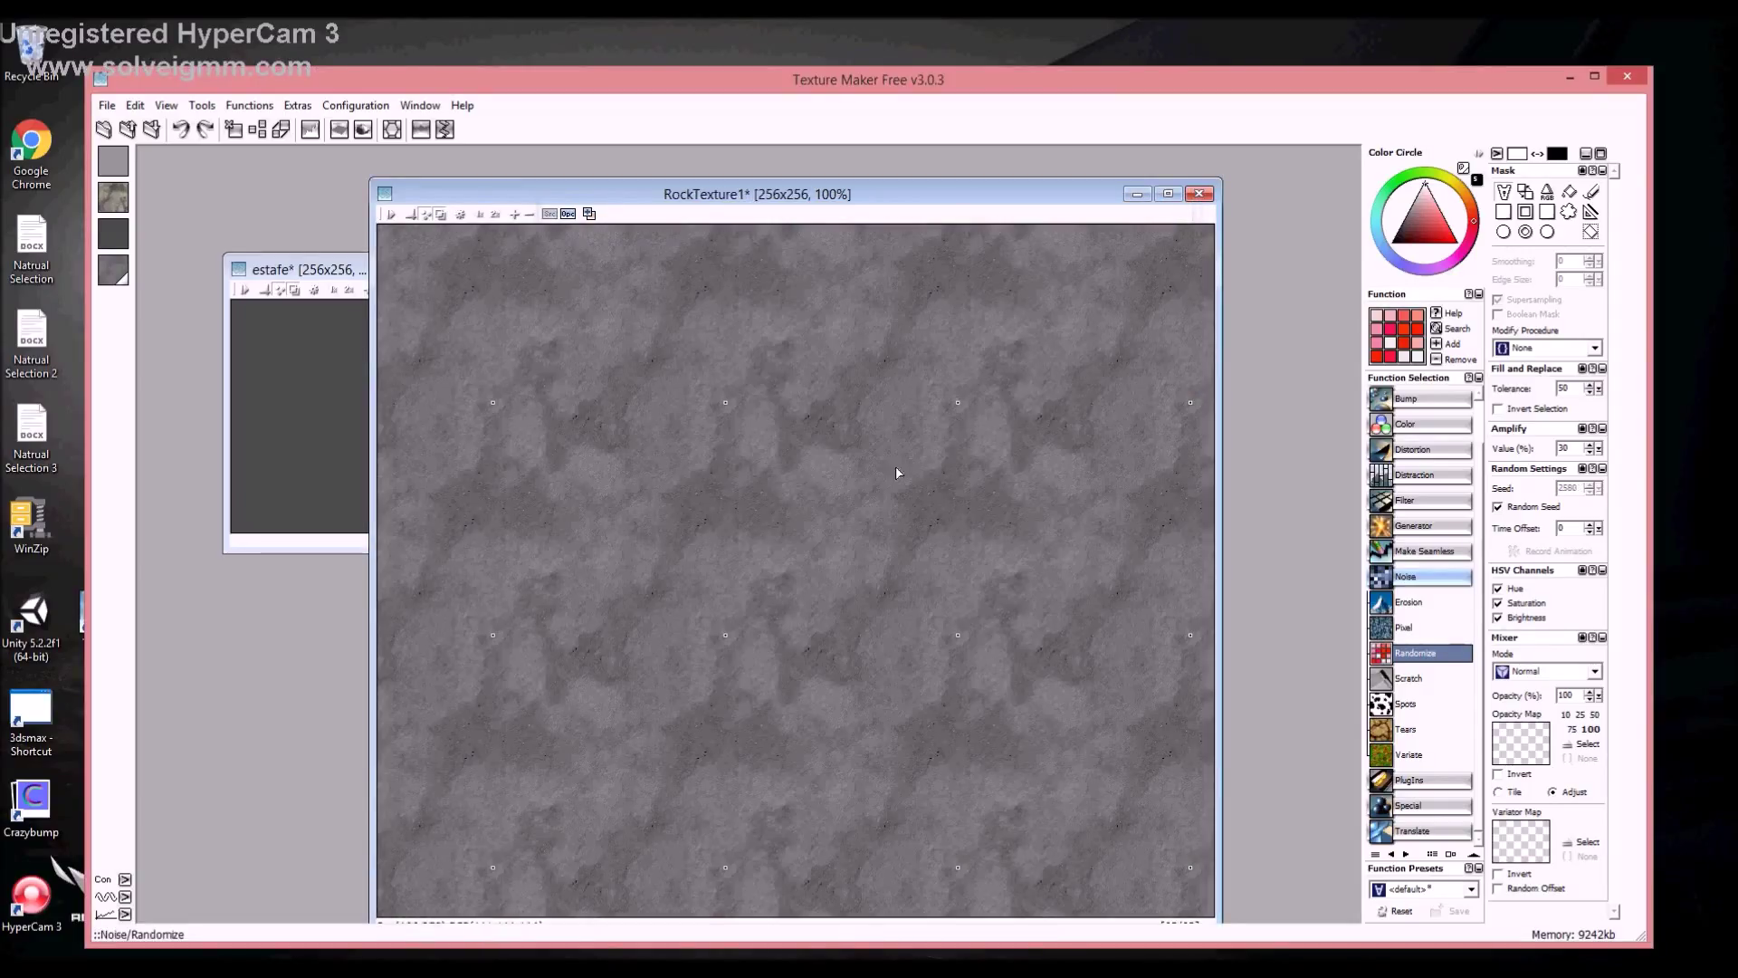
click(770, 387)
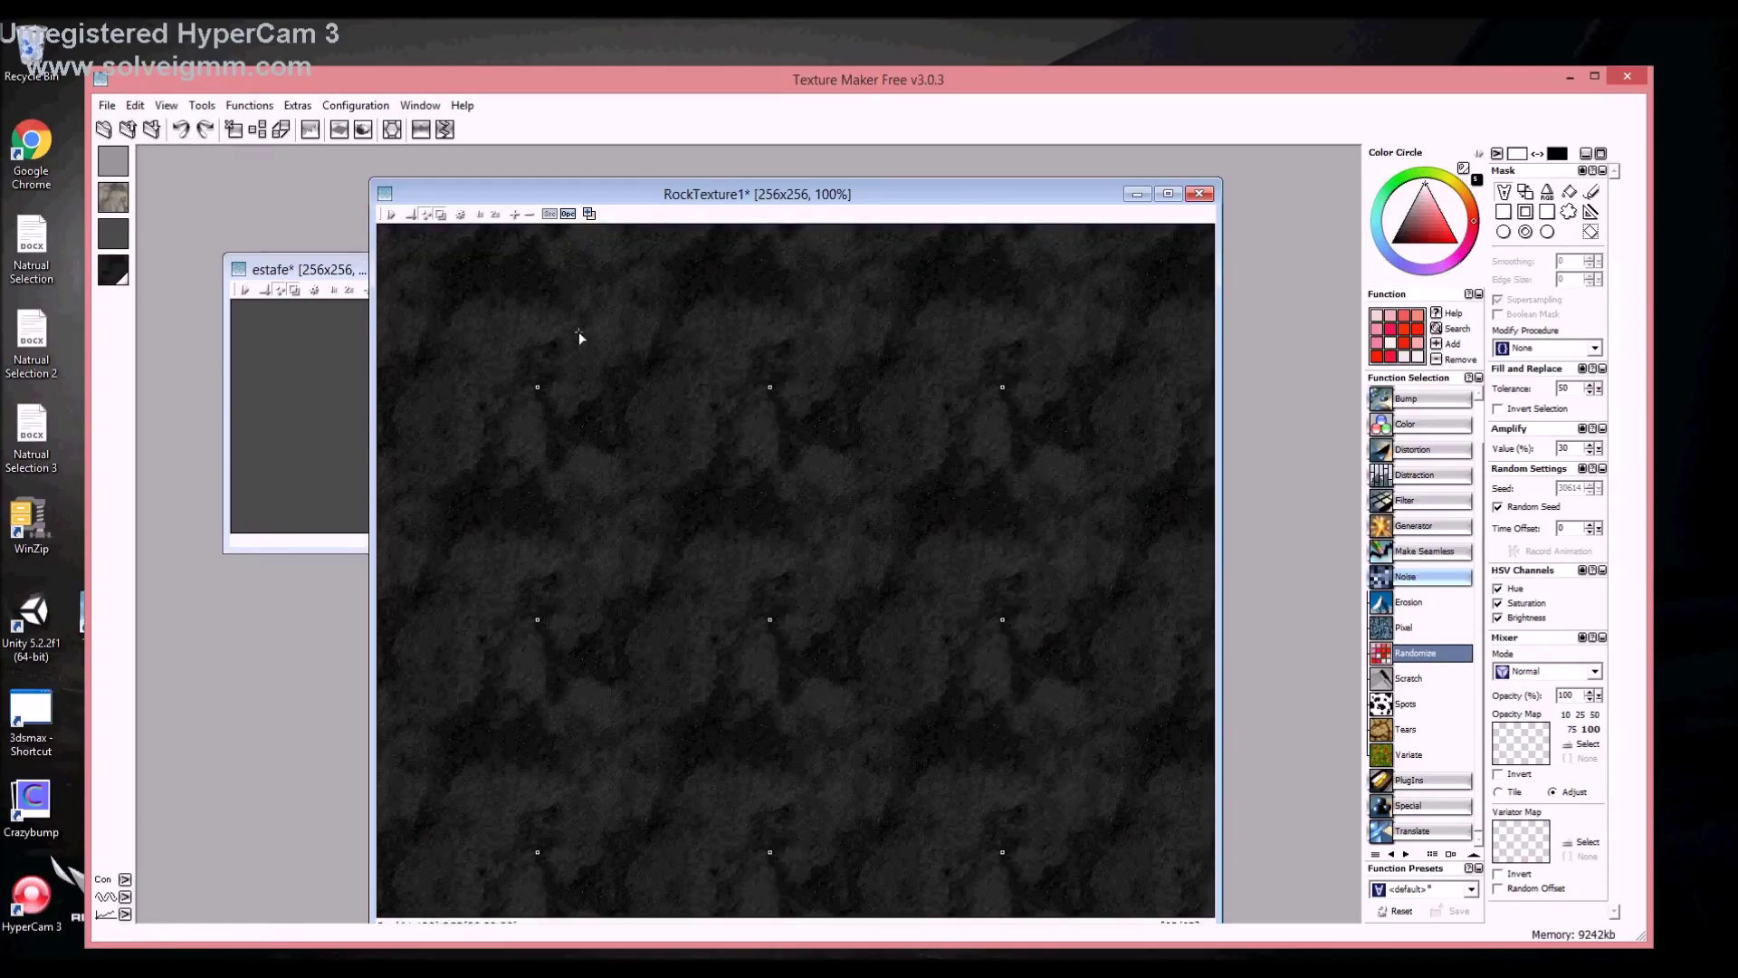
click(185, 132)
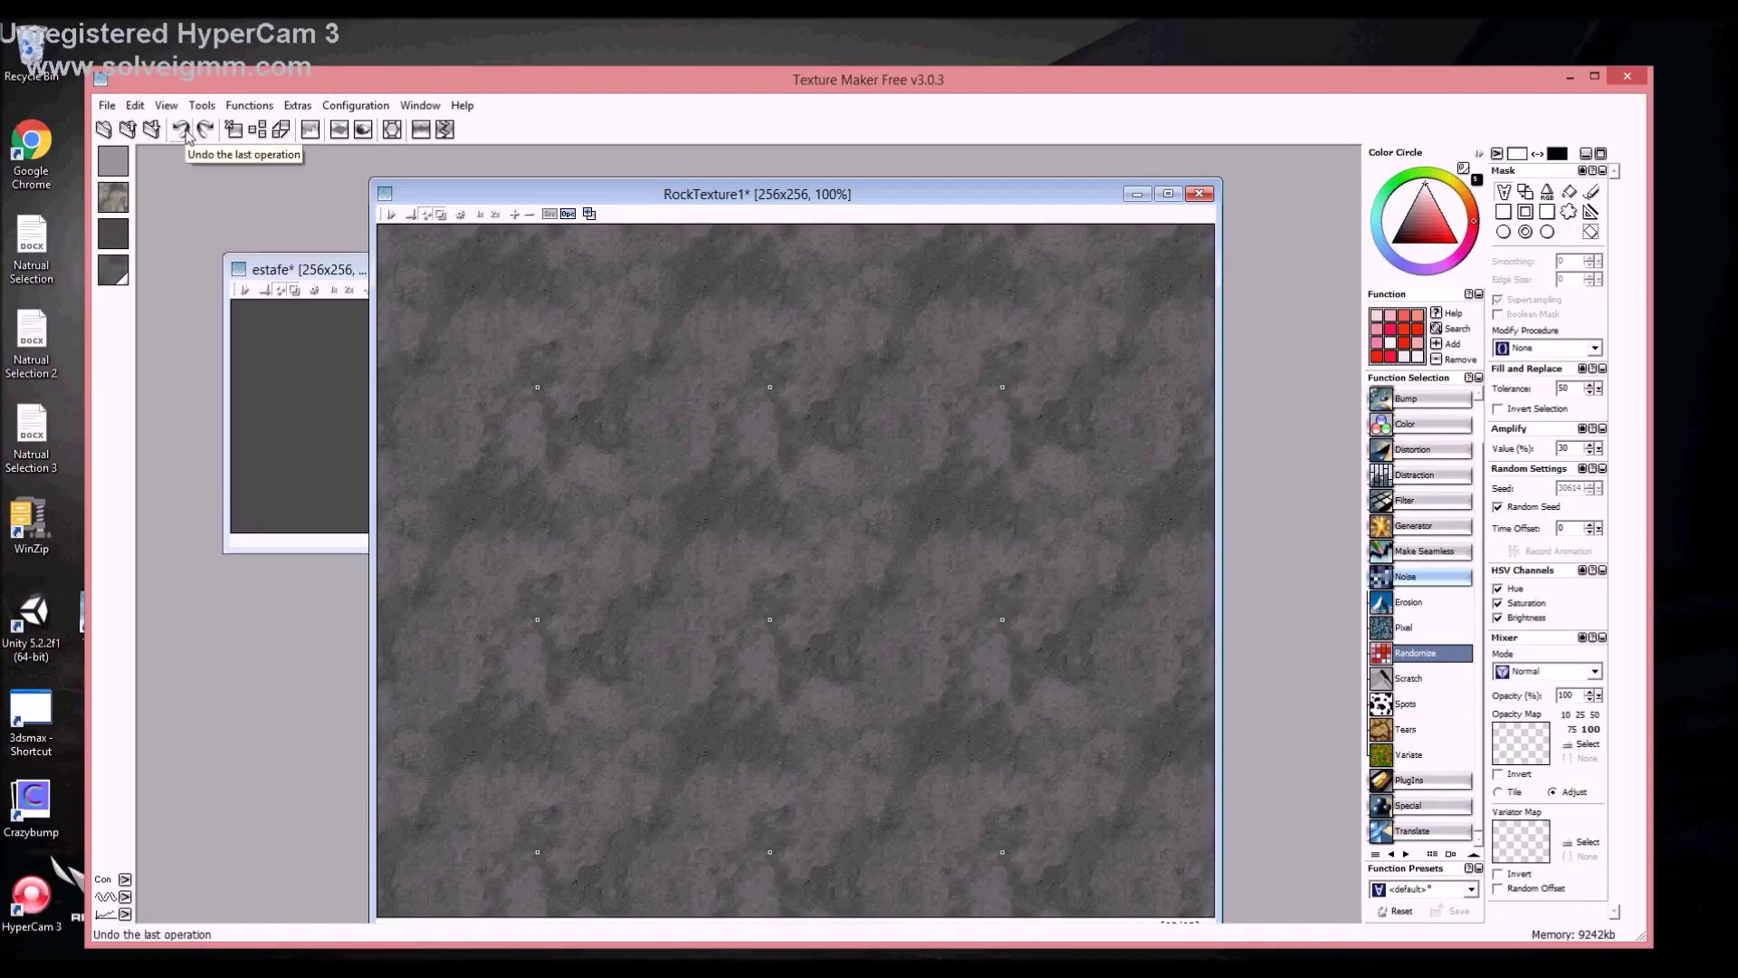
click(185, 132)
click(181, 132)
click(181, 133)
click(181, 133)
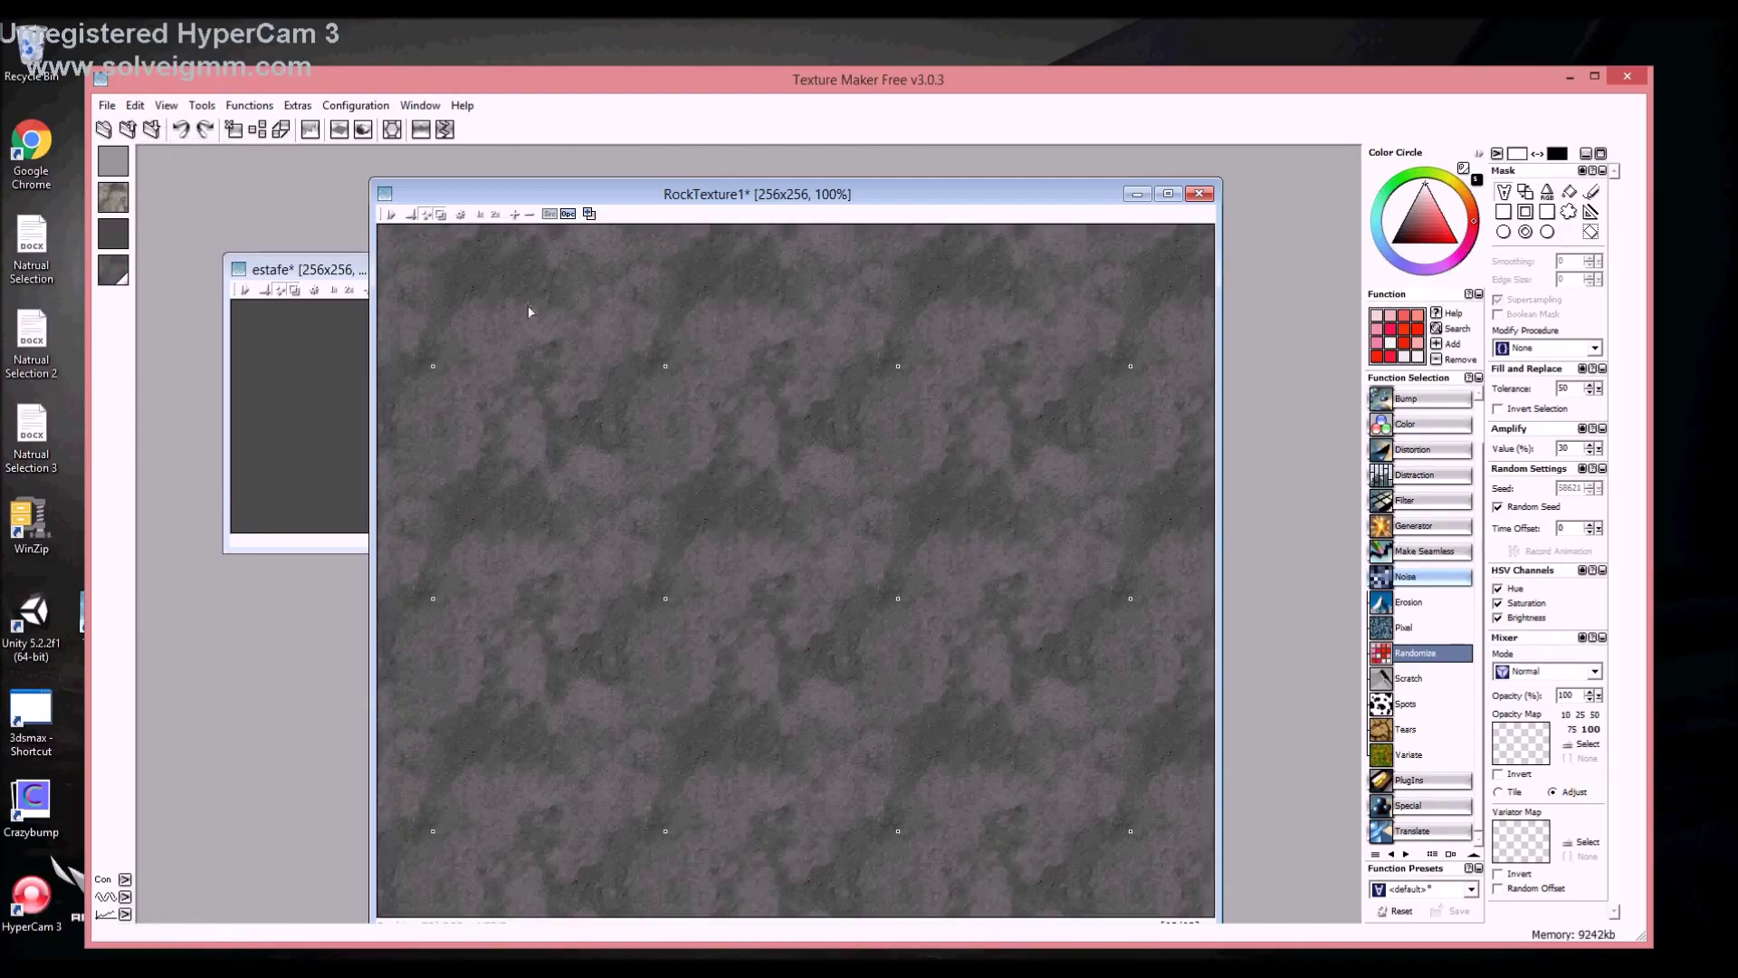
Uncover the dark grey estafe texture and blend it into RockTexture1
drag(955, 199, 1022, 219)
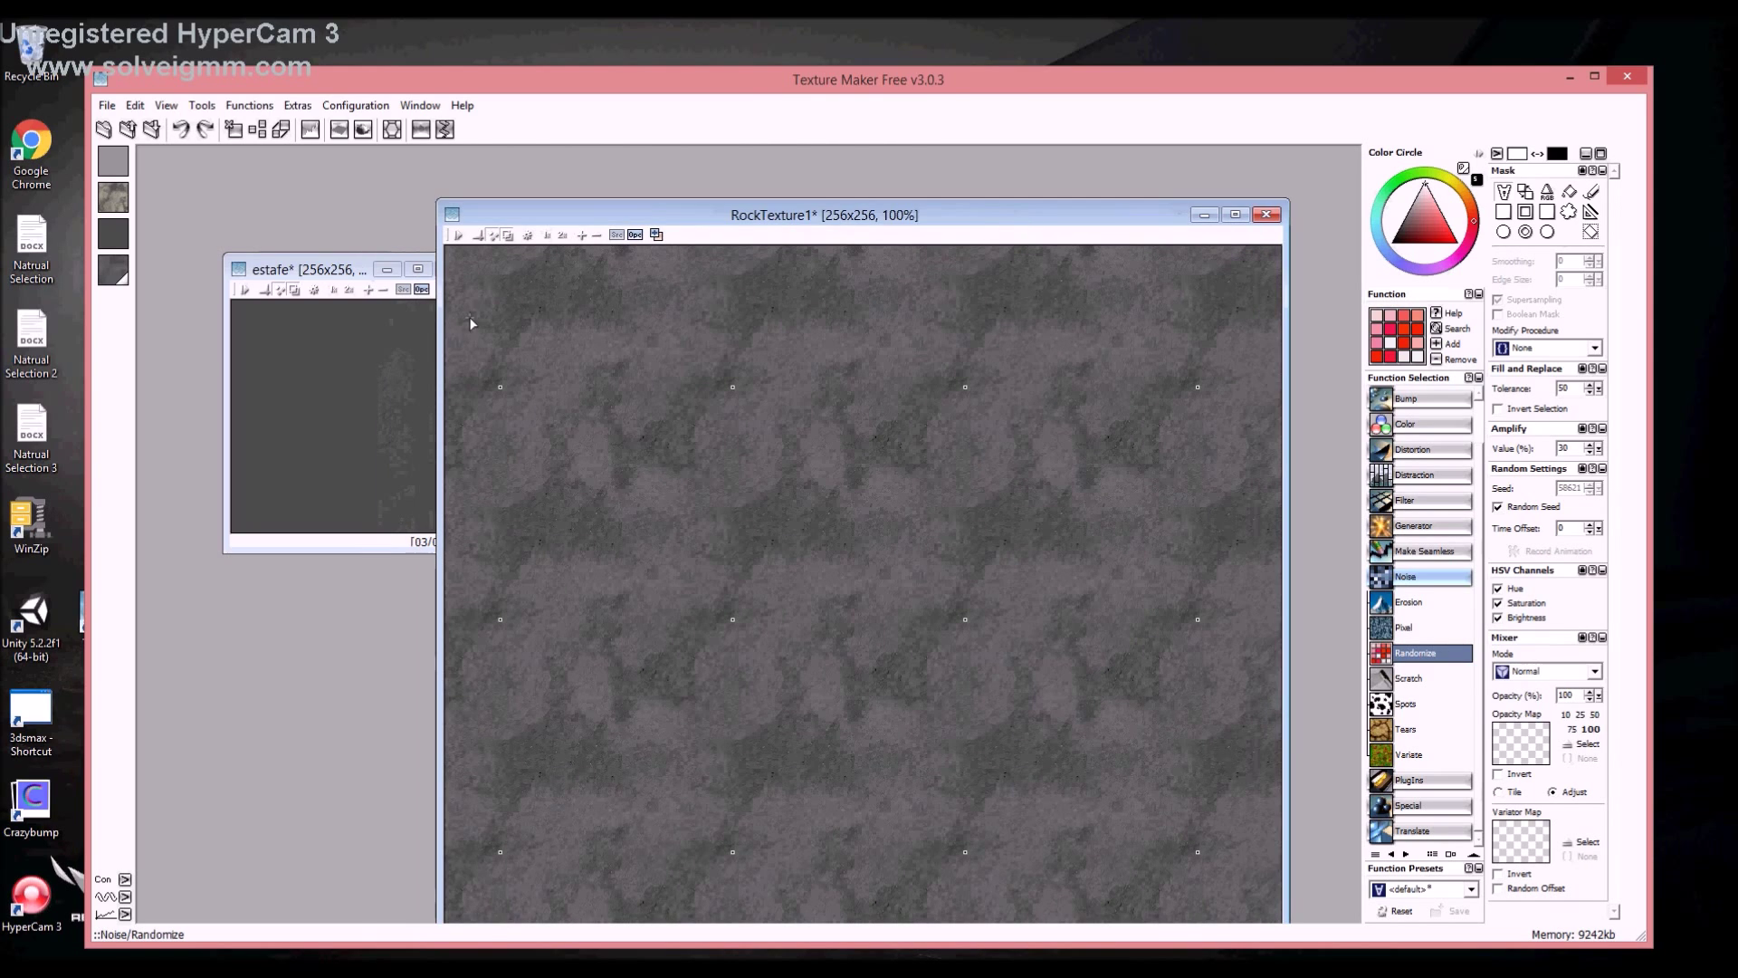
click(326, 264)
drag(453, 299, 748, 351)
click(801, 365)
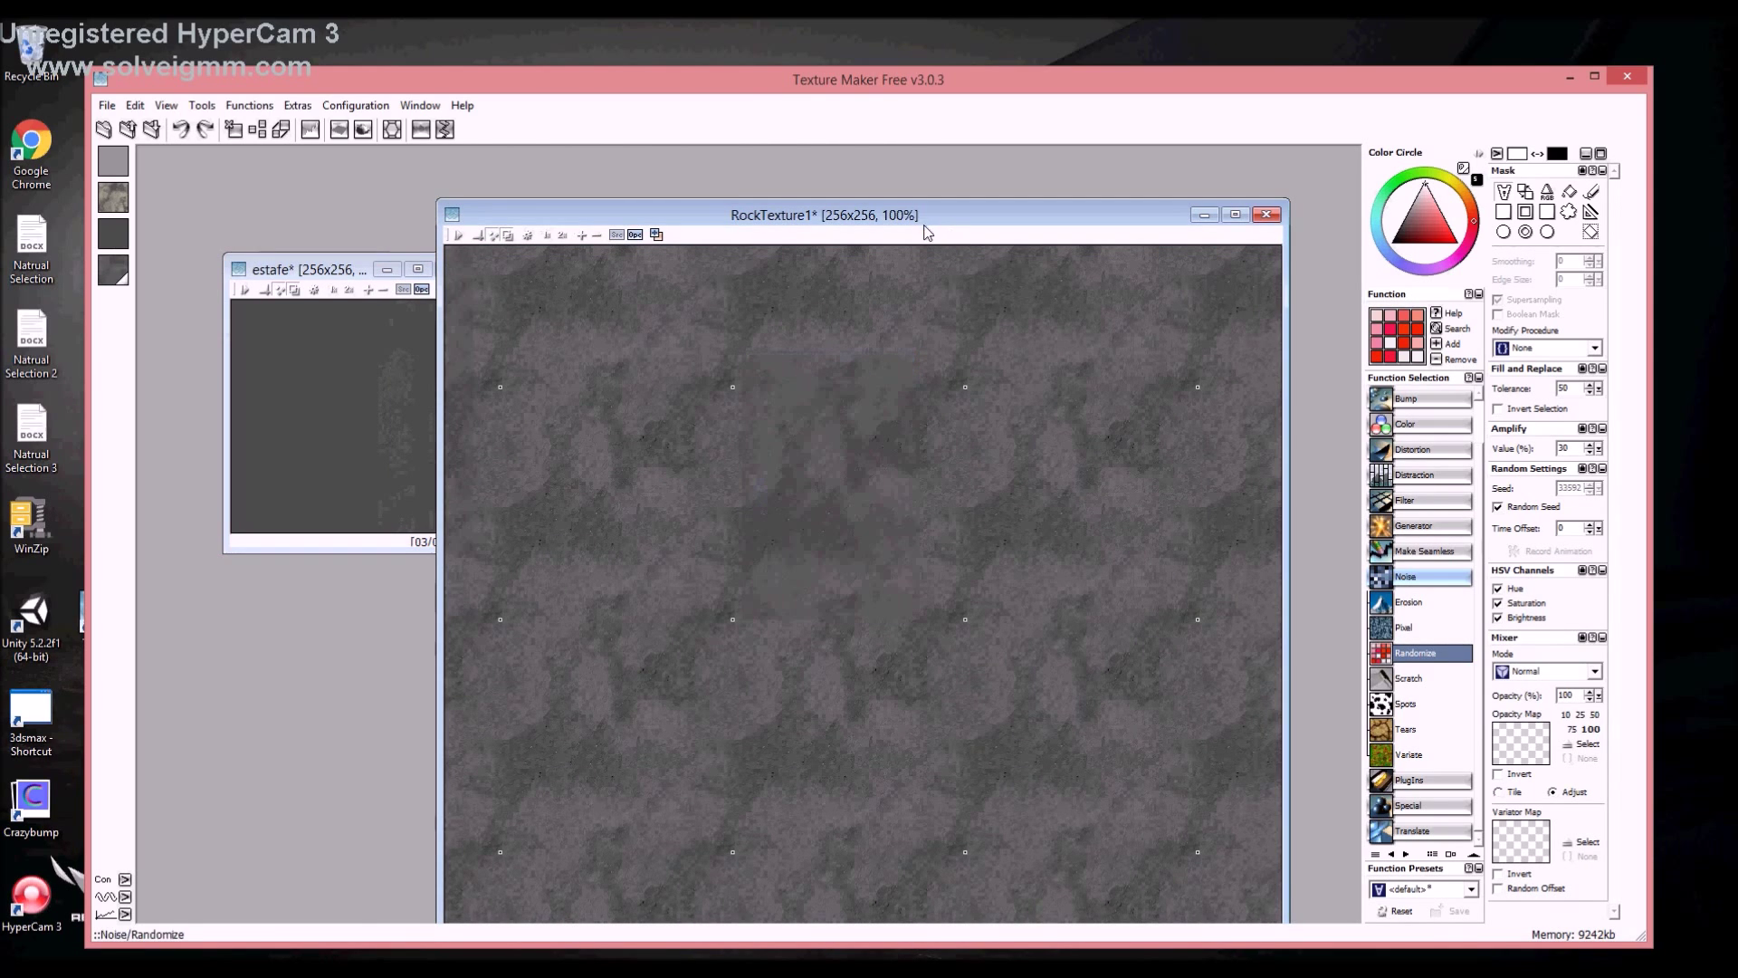
drag(923, 228, 823, 195)
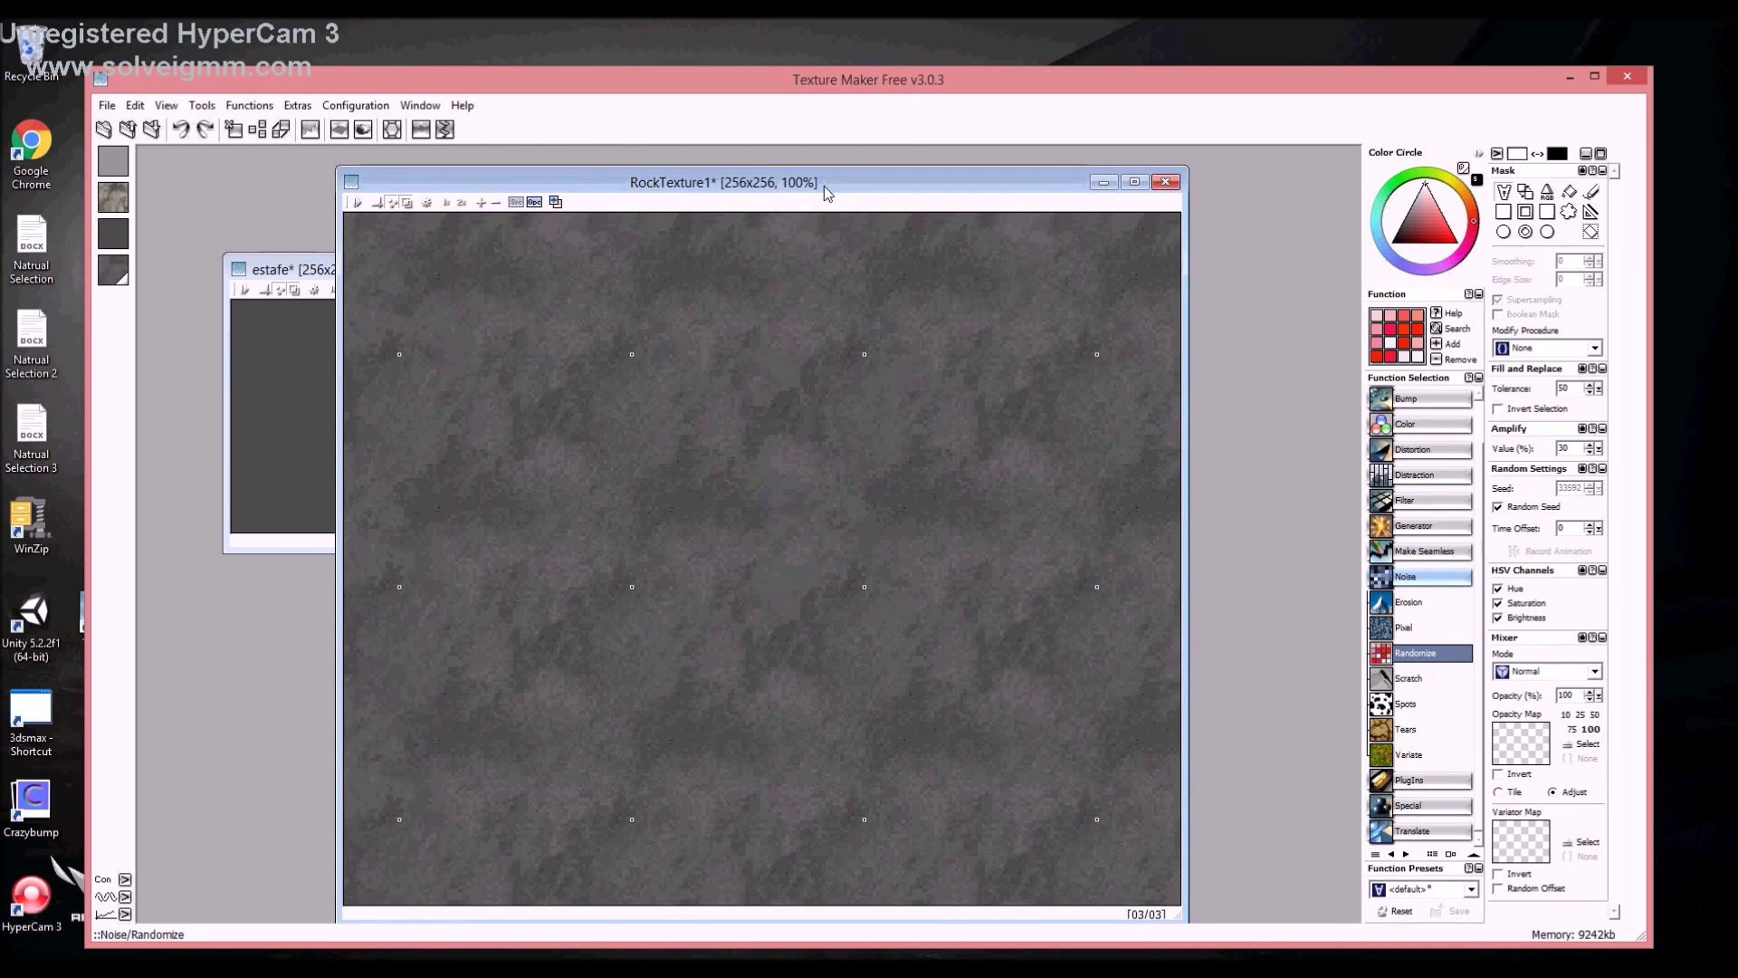
Try the Pixel noise function on RockTexture1, undo it, and roughen the texture with repeated Tears noise instead
click(1412, 627)
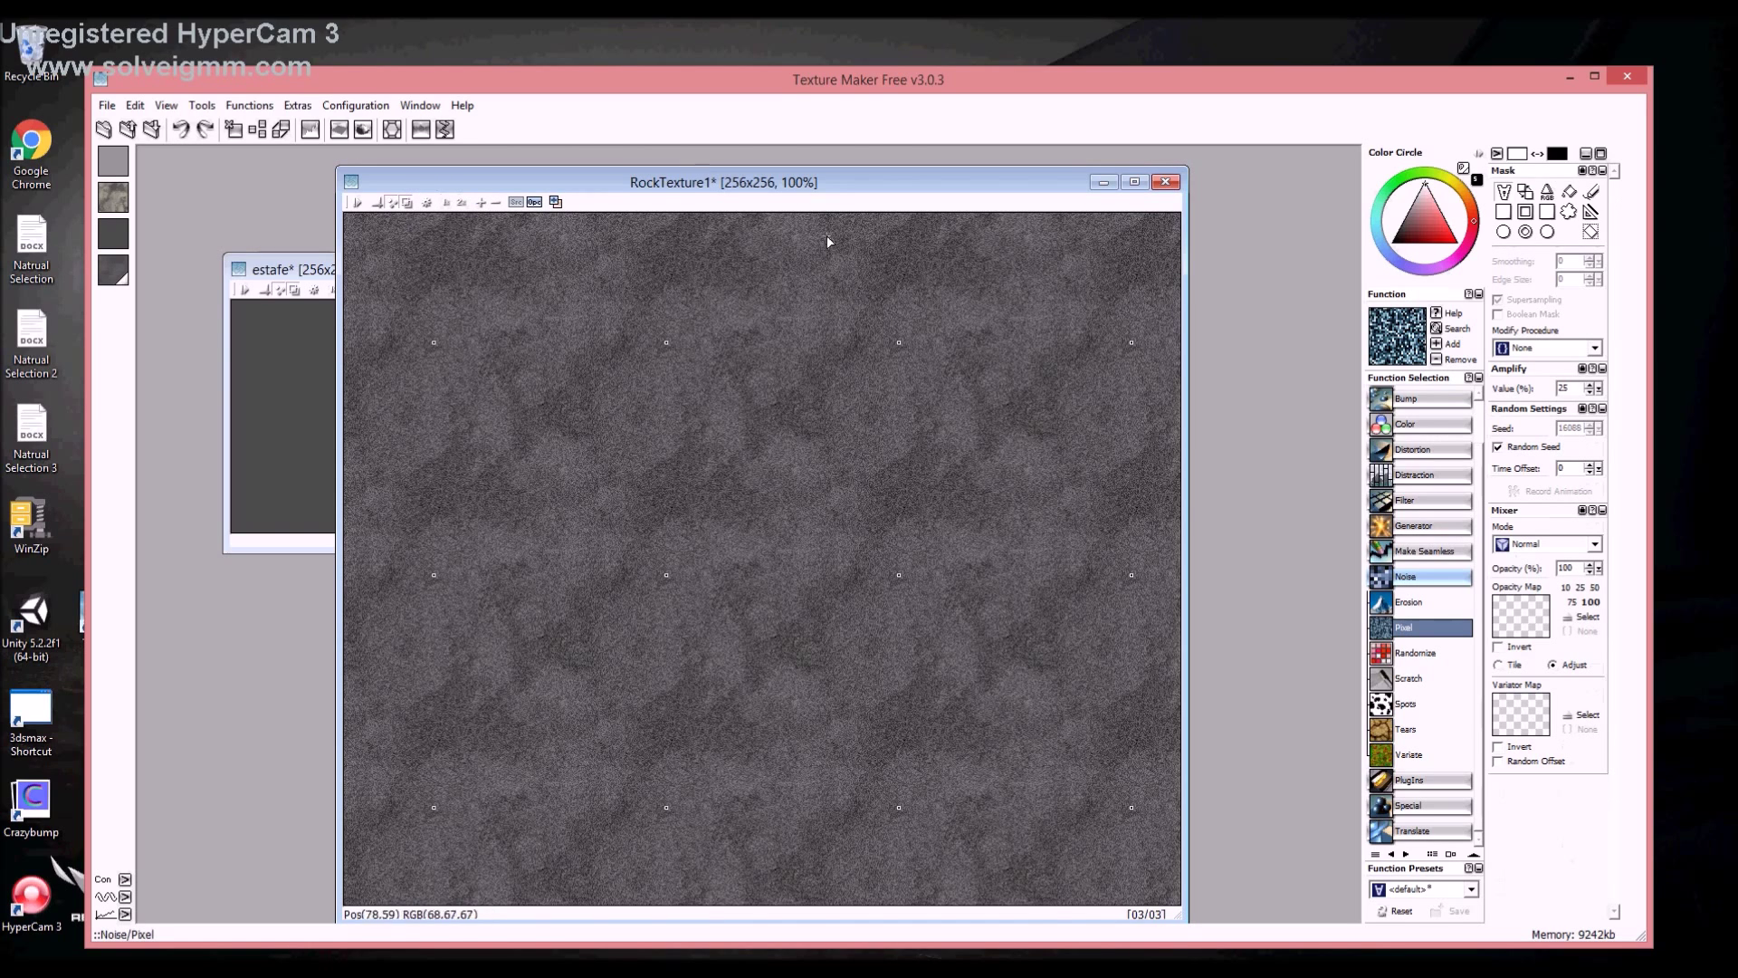
click(180, 130)
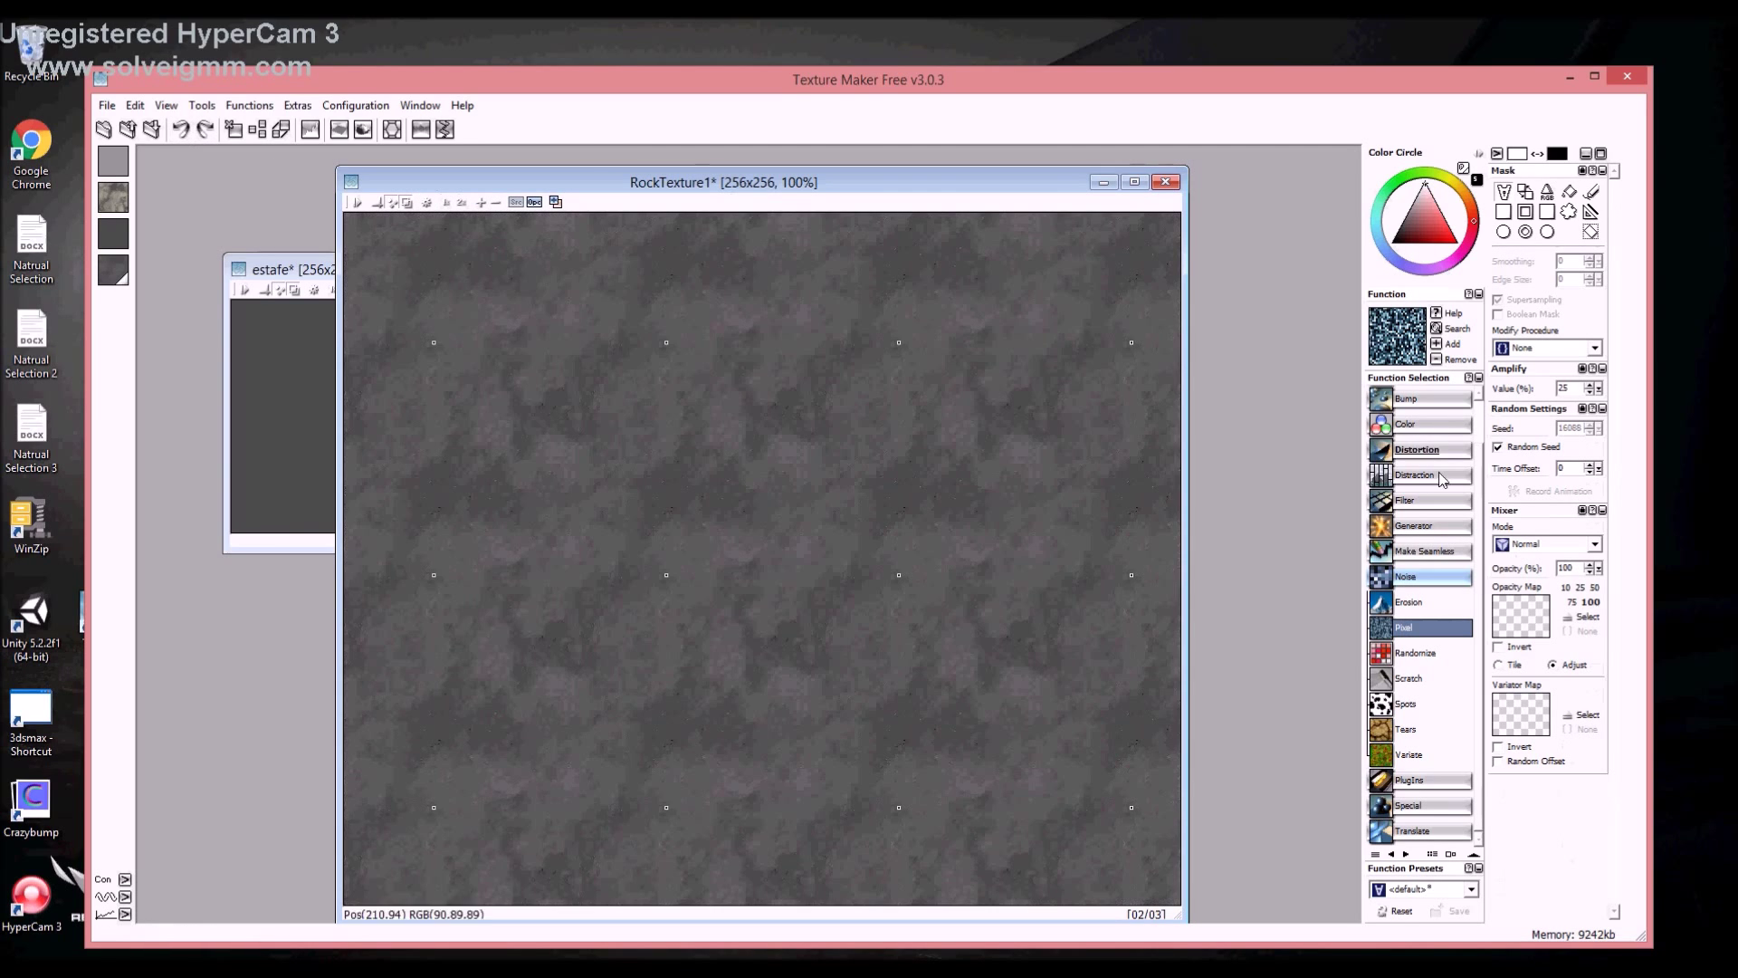
click(1417, 728)
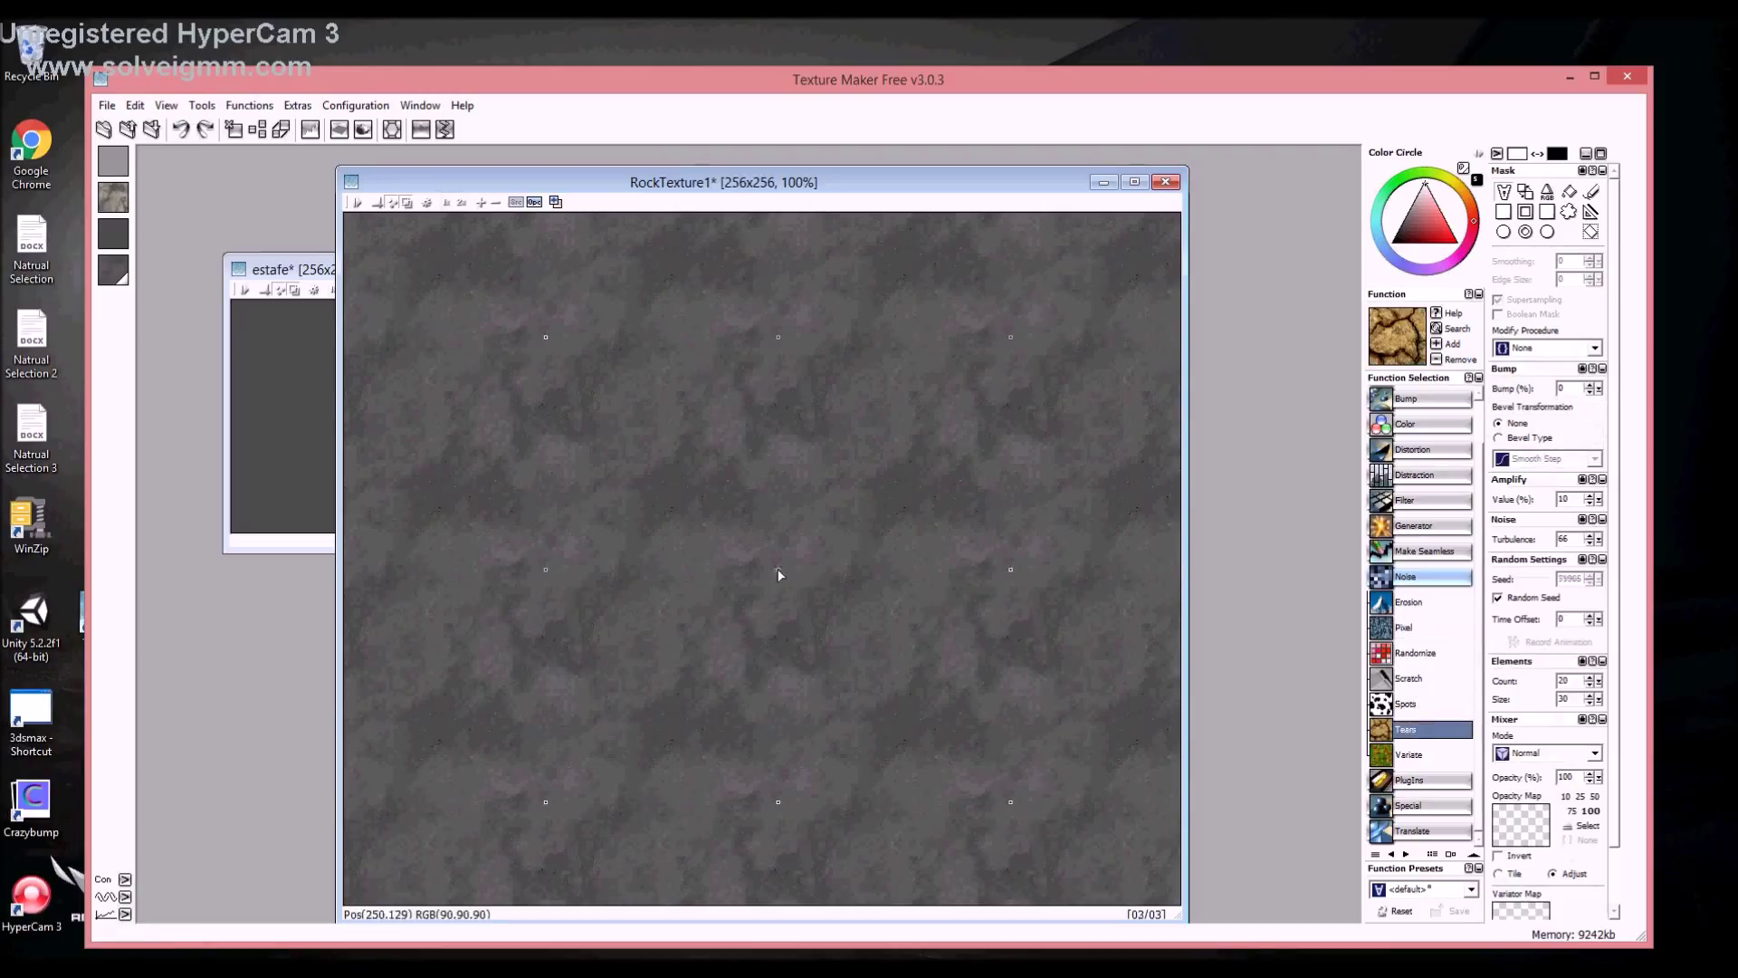
click(697, 563)
click(697, 563)
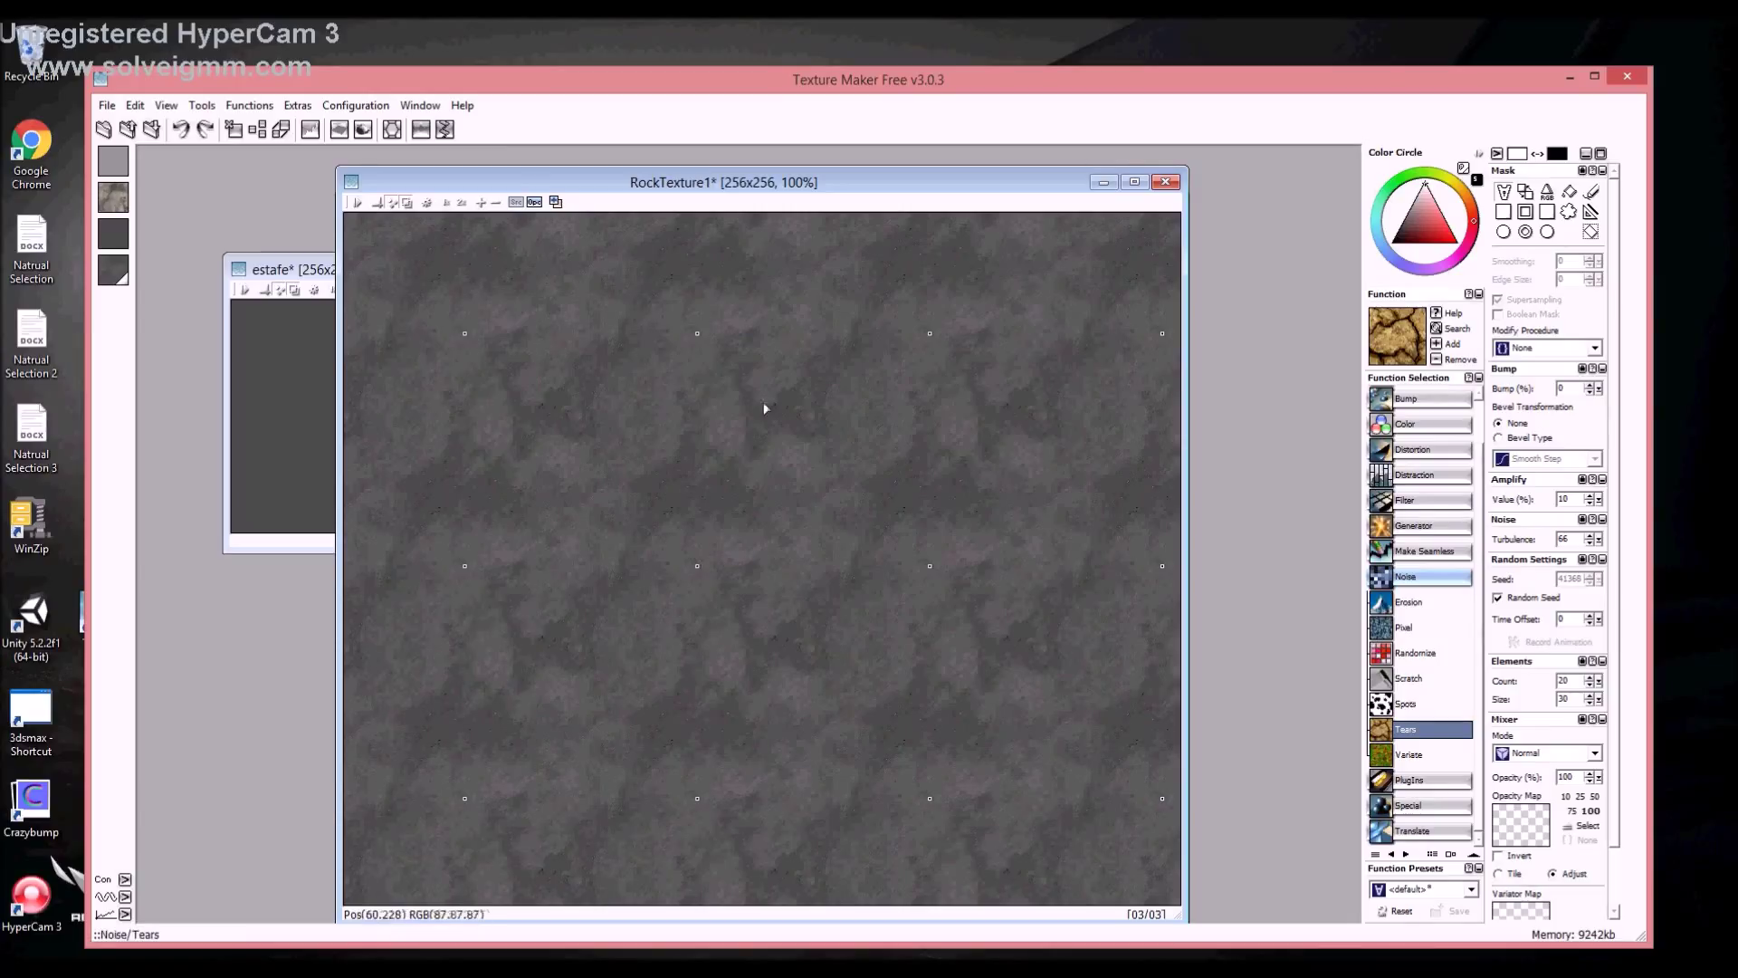
click(642, 442)
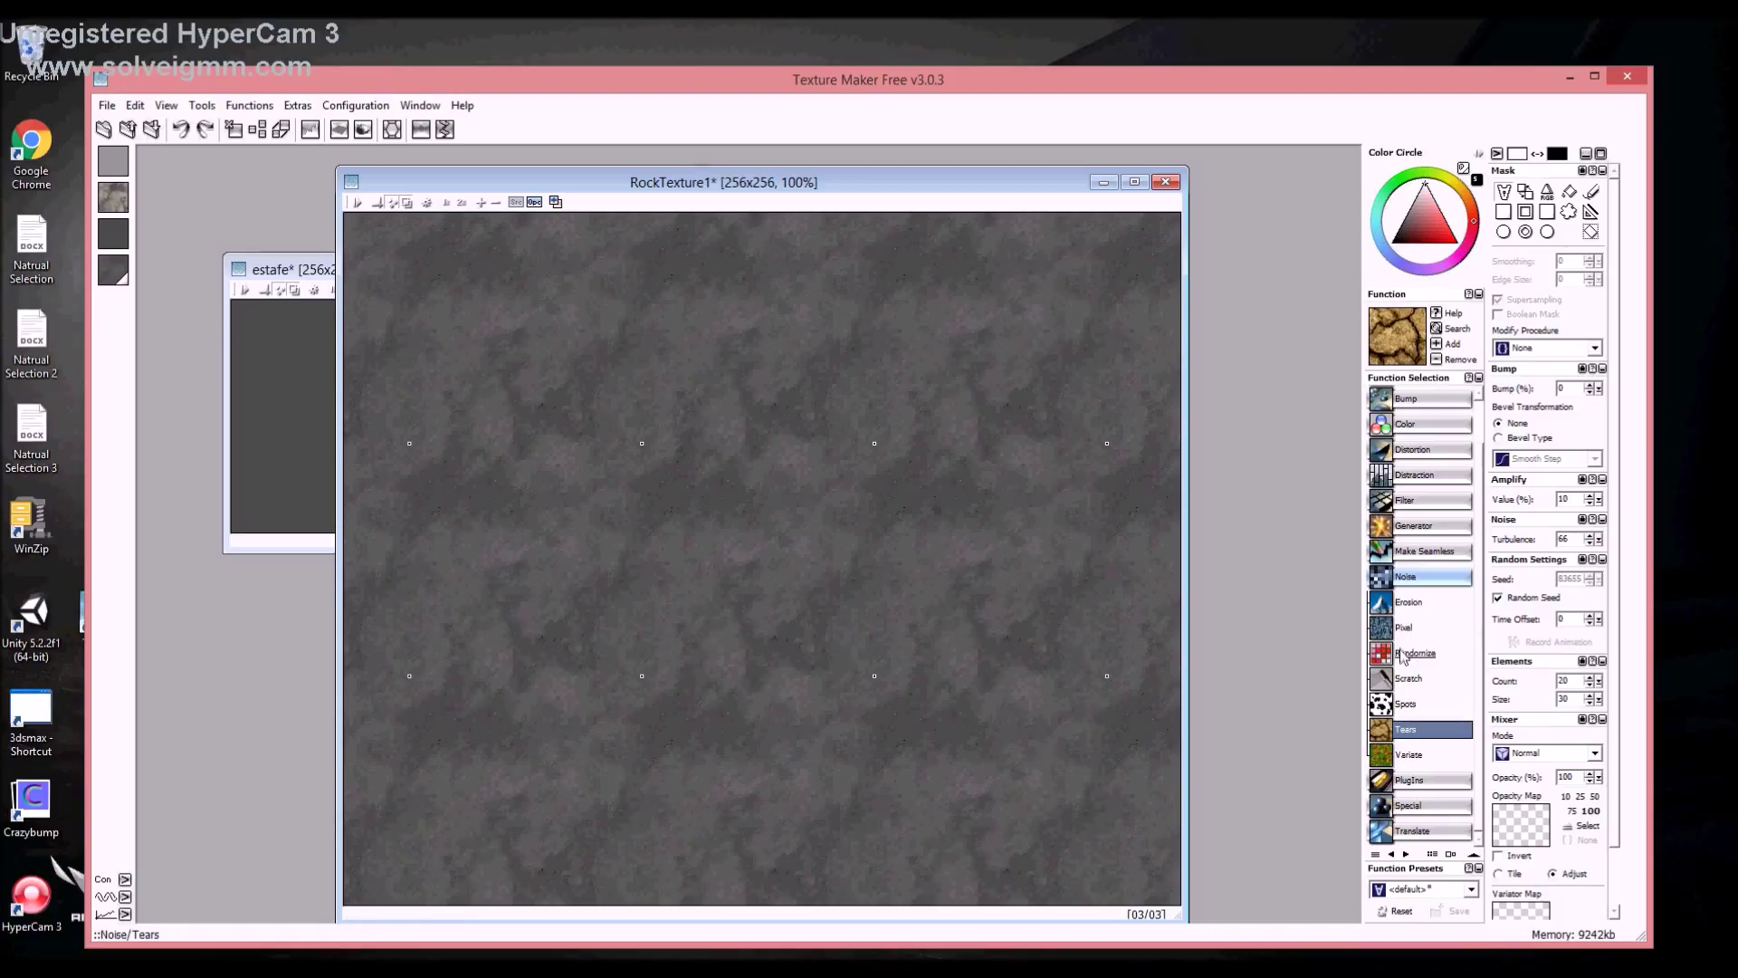
Add Tears noise to RockTexture1 once more, and recolour it to a near-black variation with repeated Randomize noise
click(508, 384)
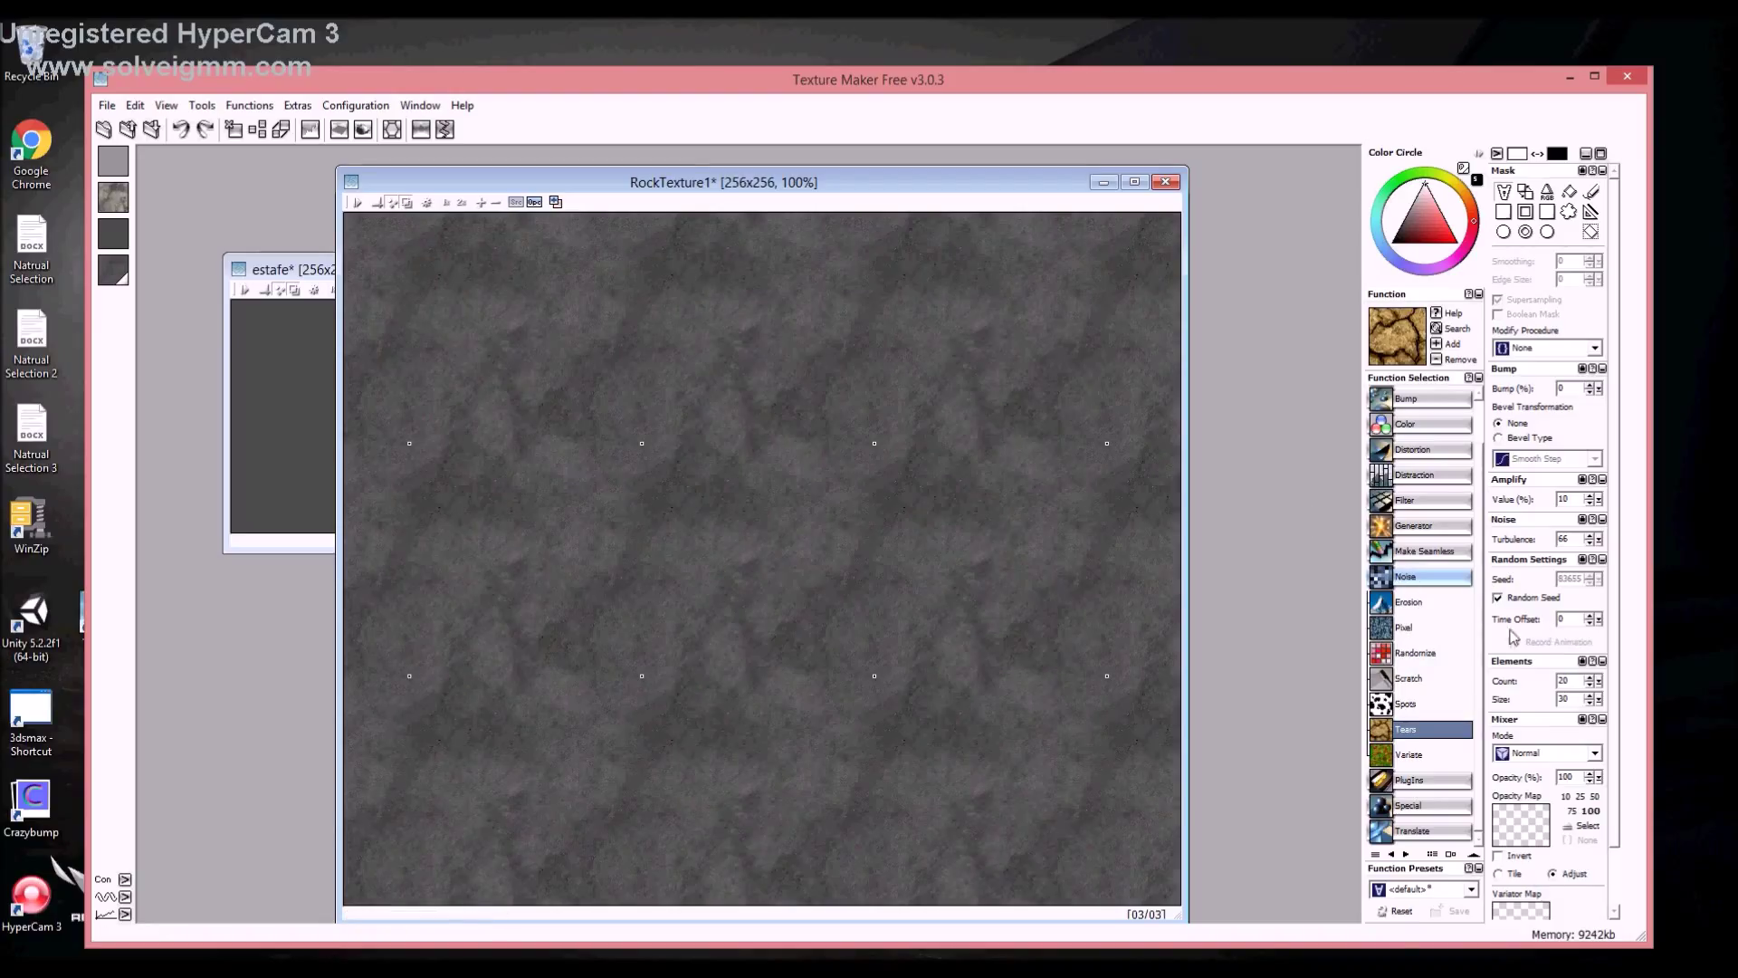
click(1409, 653)
click(810, 545)
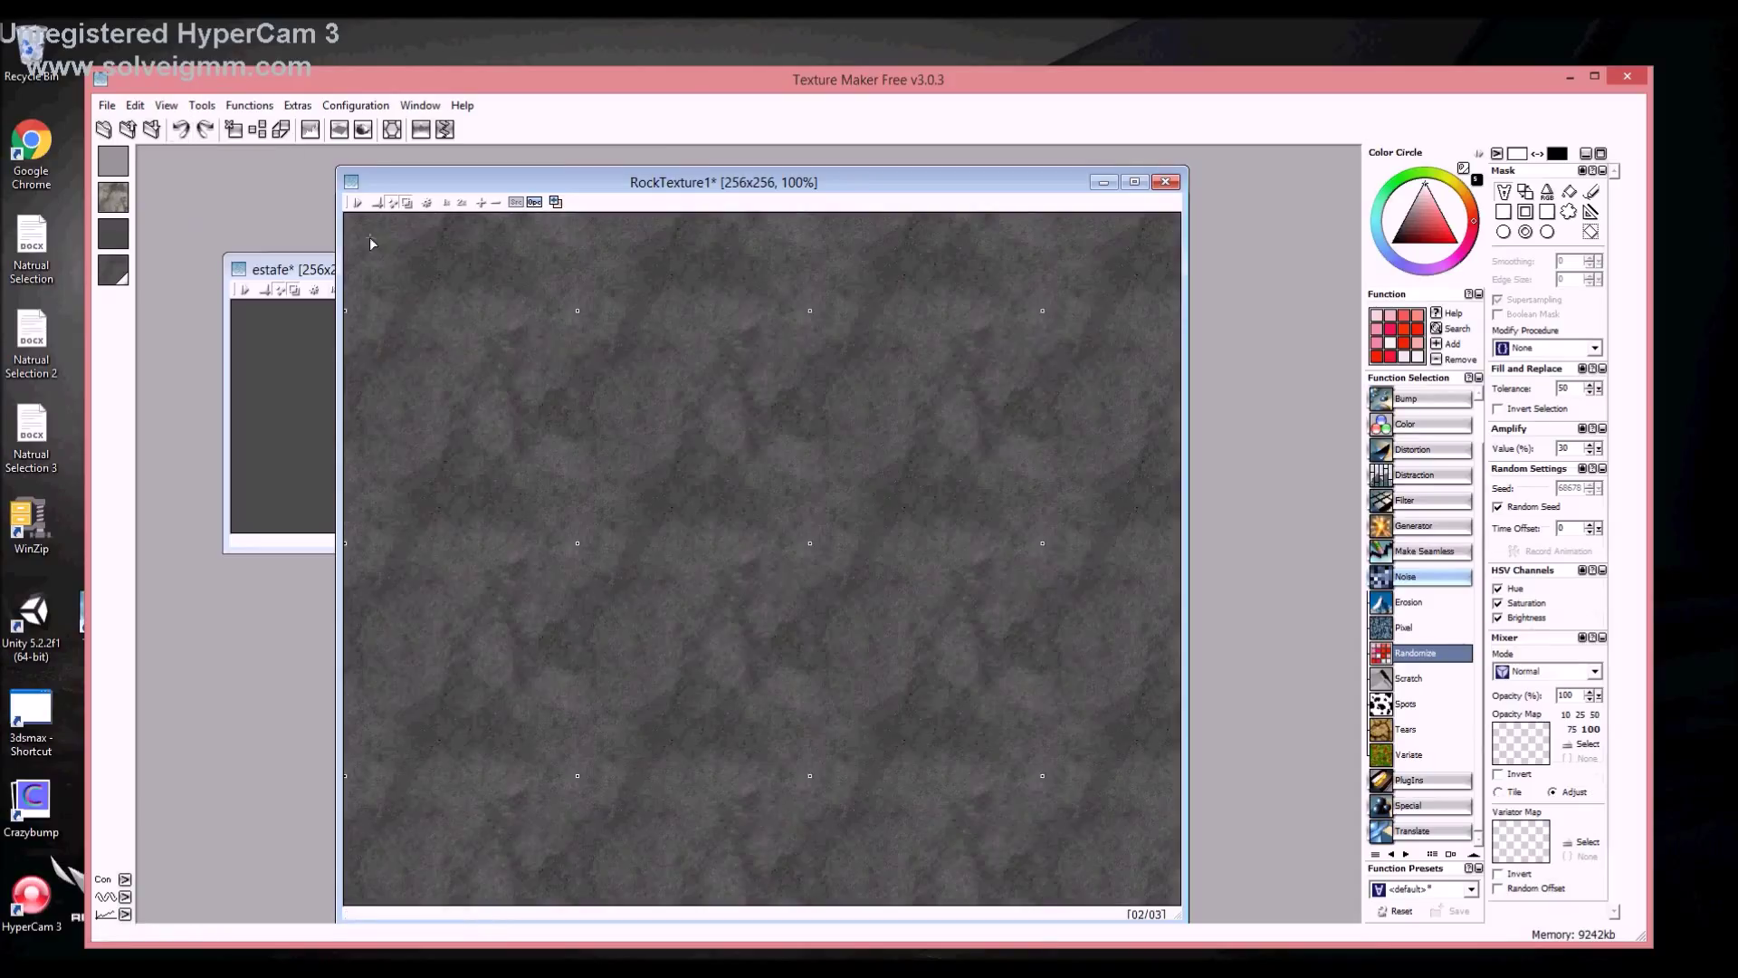
click(583, 351)
click(180, 129)
drag(607, 190, 799, 227)
drag(439, 293, 825, 380)
click(900, 417)
drag(1048, 214, 812, 168)
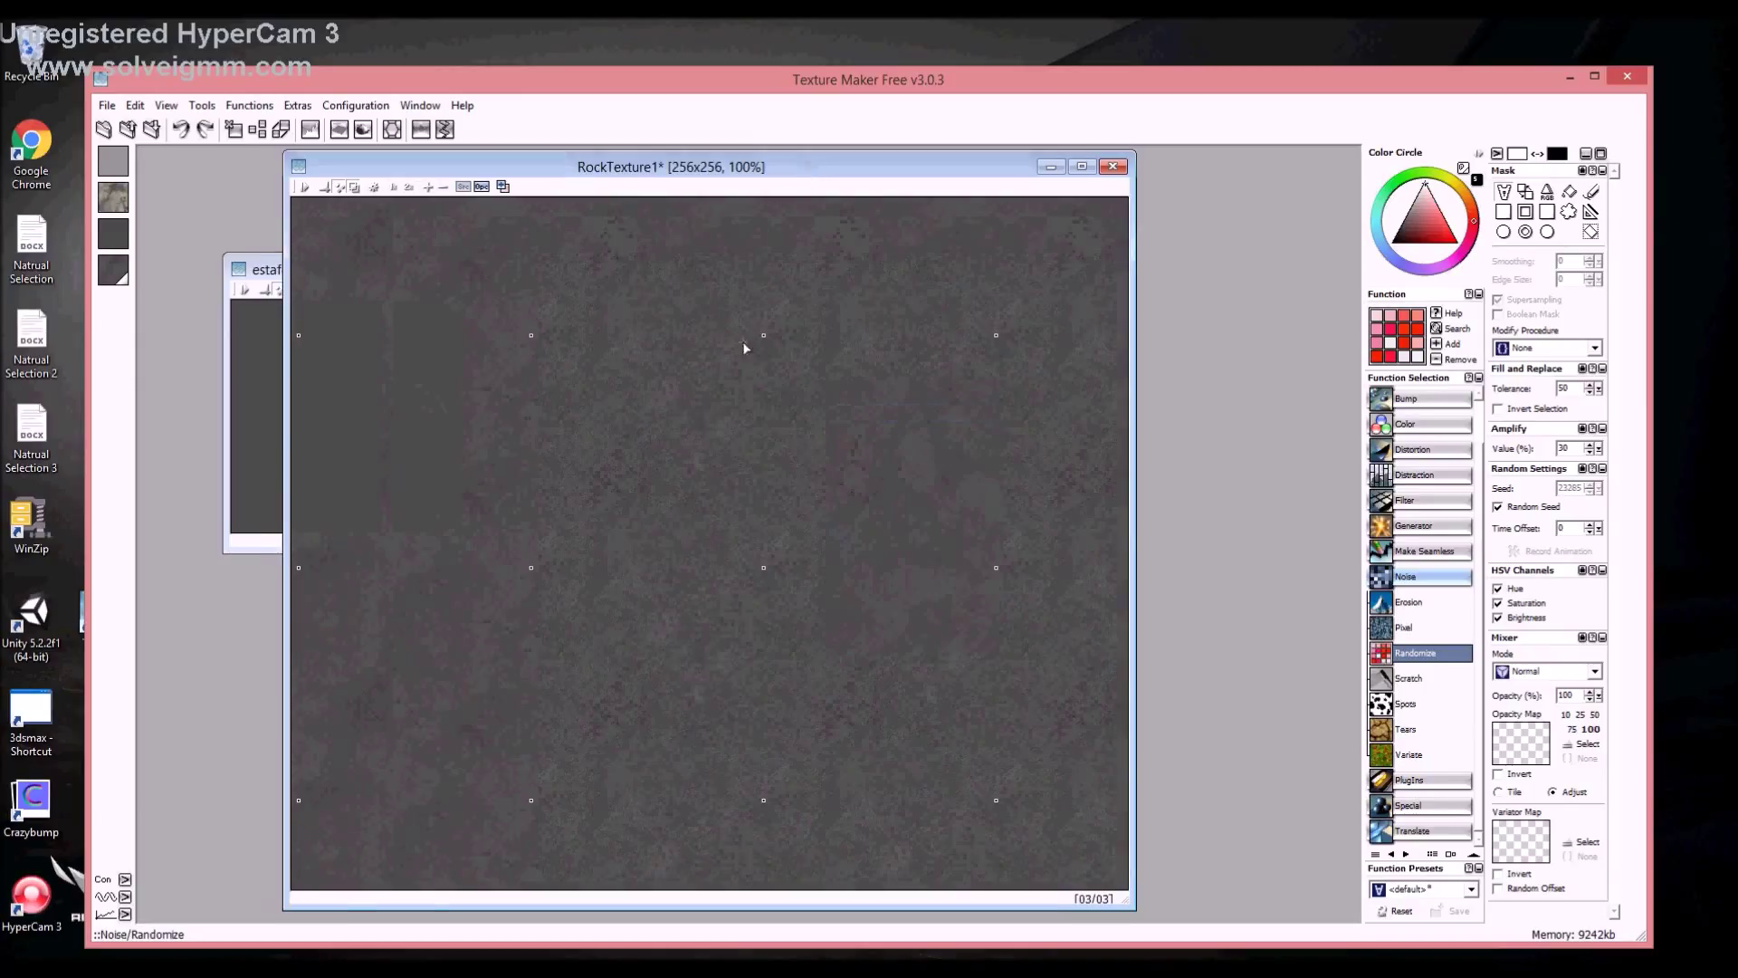
click(711, 410)
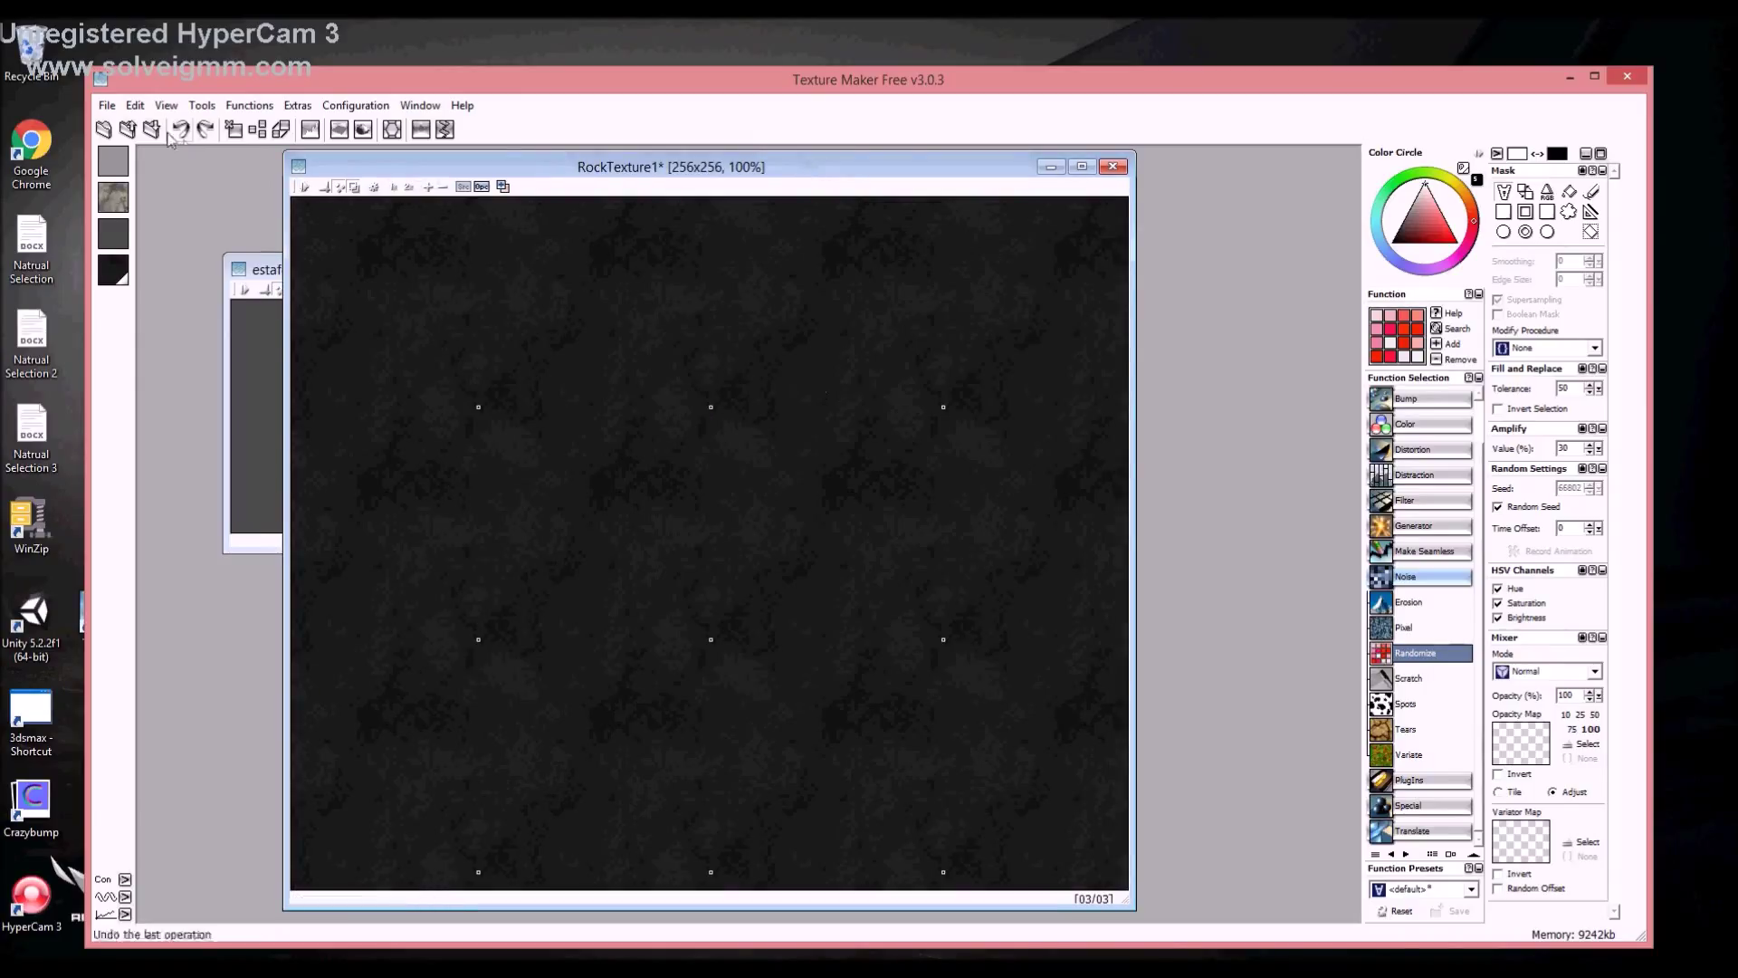
Save the near-black texture as a separate PNG file named RockTexture2 in the Rock folder
click(108, 106)
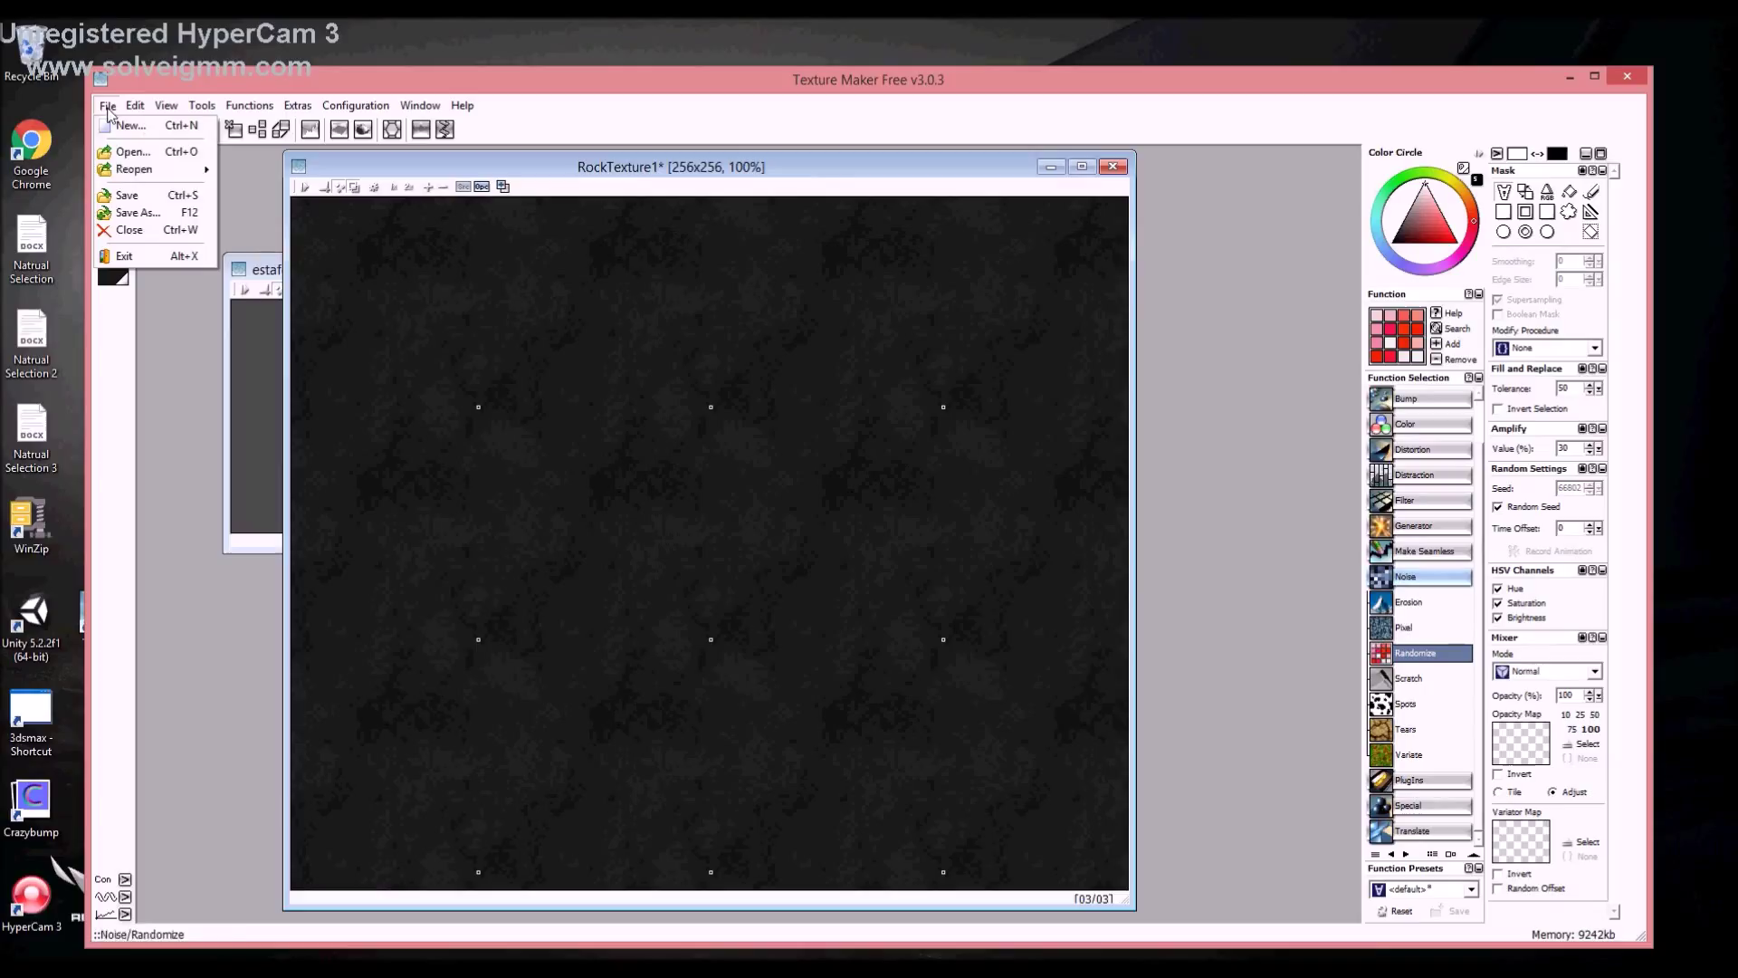
click(151, 218)
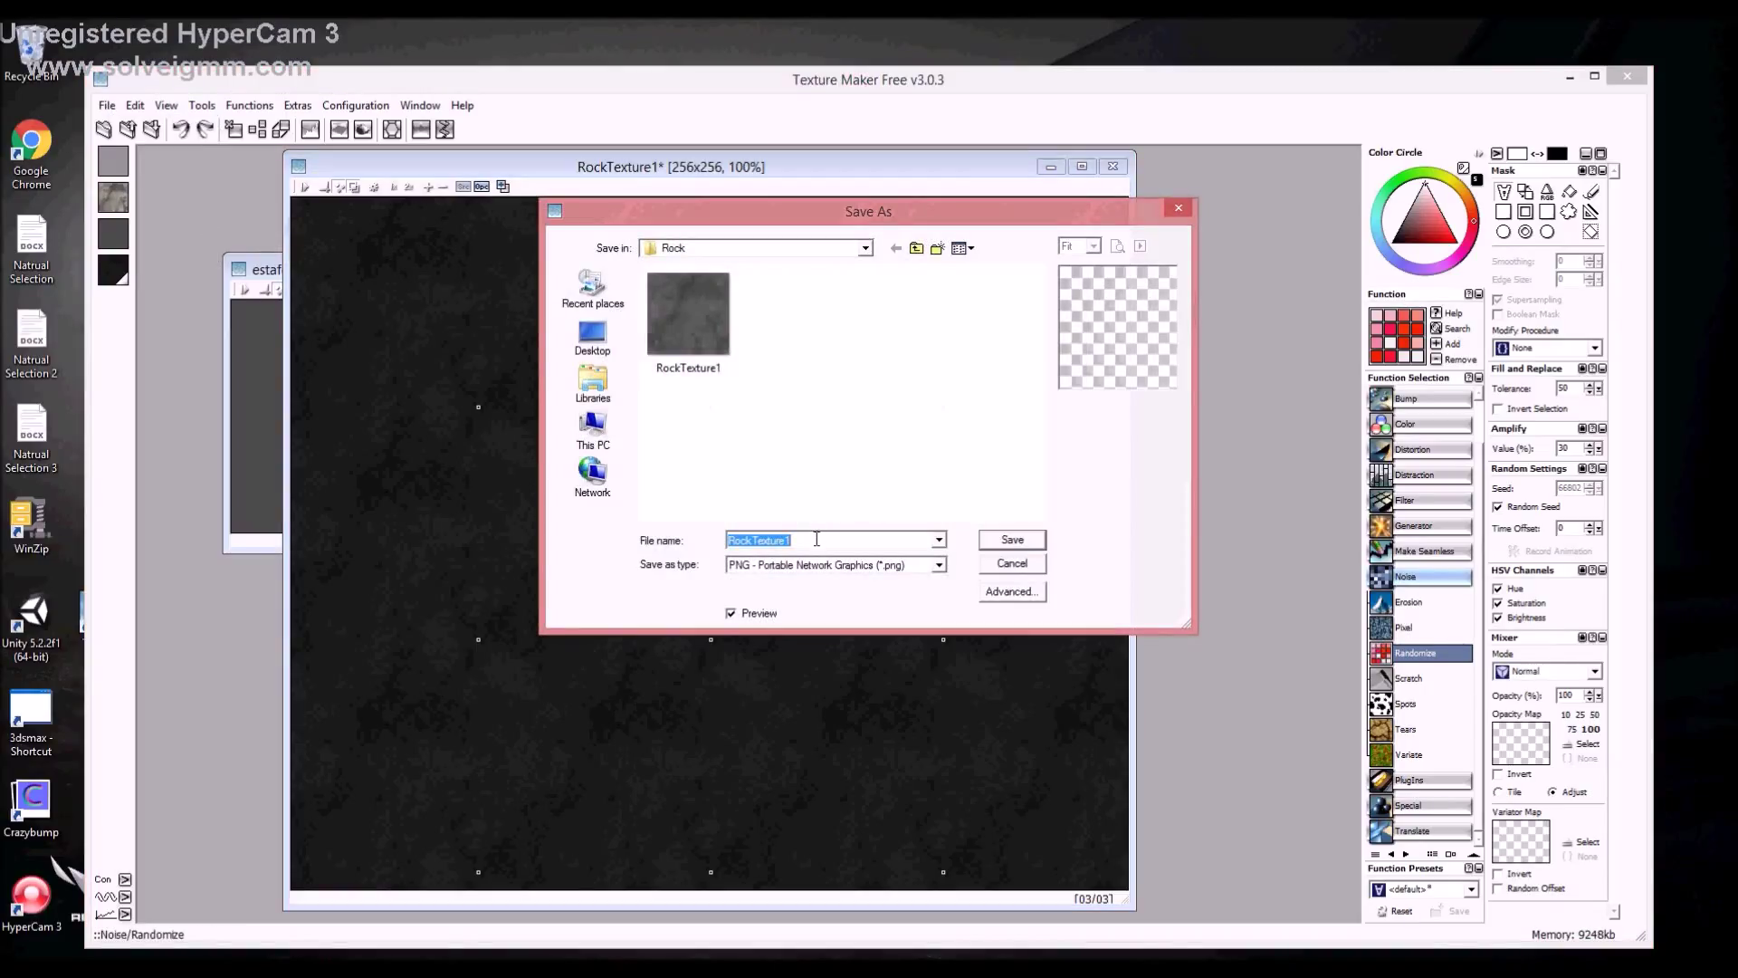
click(816, 539)
double_click(806, 540)
click(803, 541)
click(1011, 540)
Close the saved texture and exit Texture Maker without saving the remaining textures
click(1112, 166)
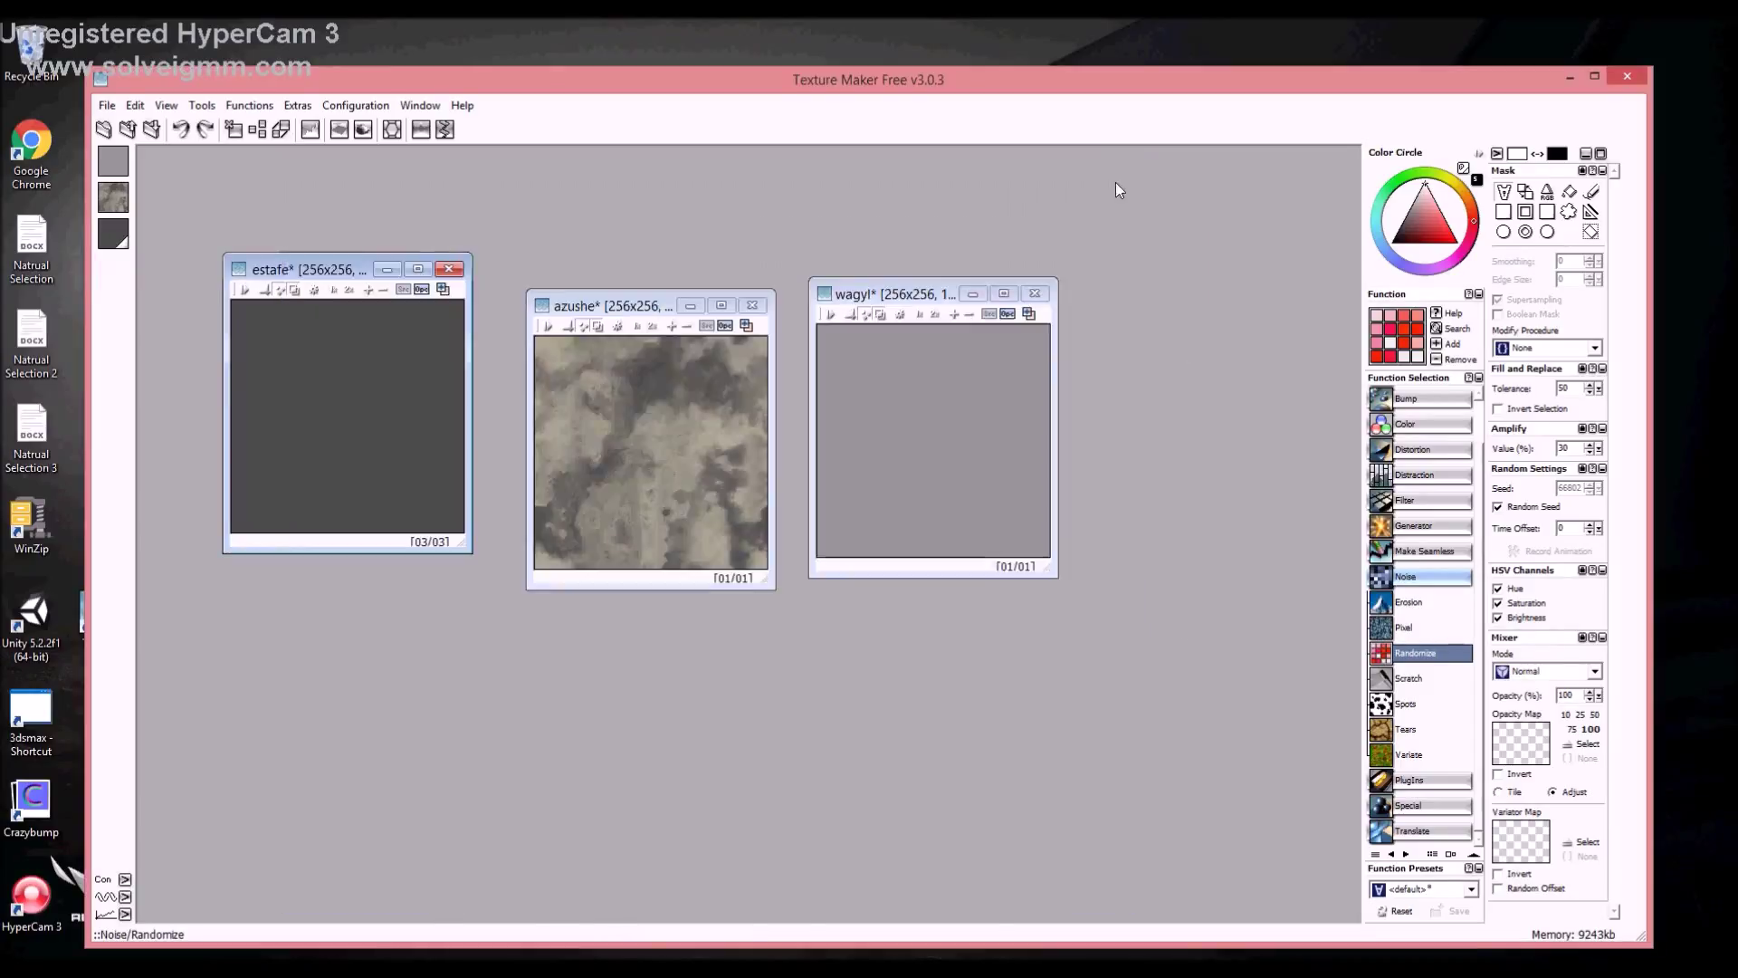
click(1638, 85)
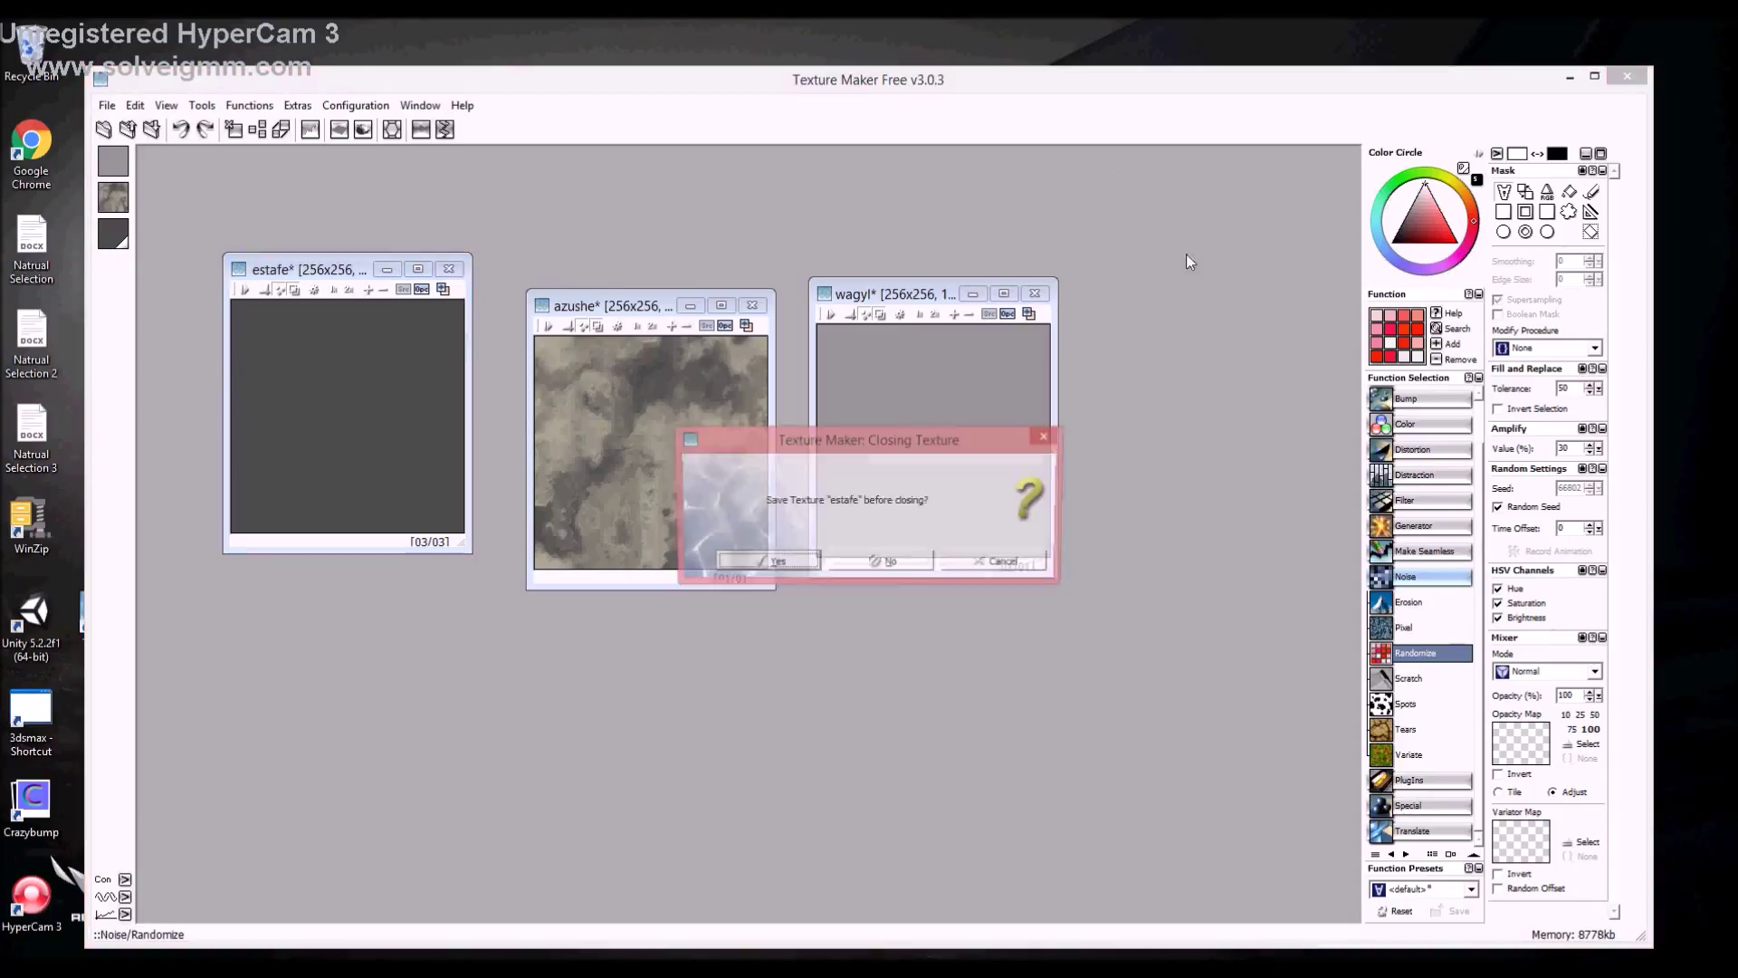
click(916, 561)
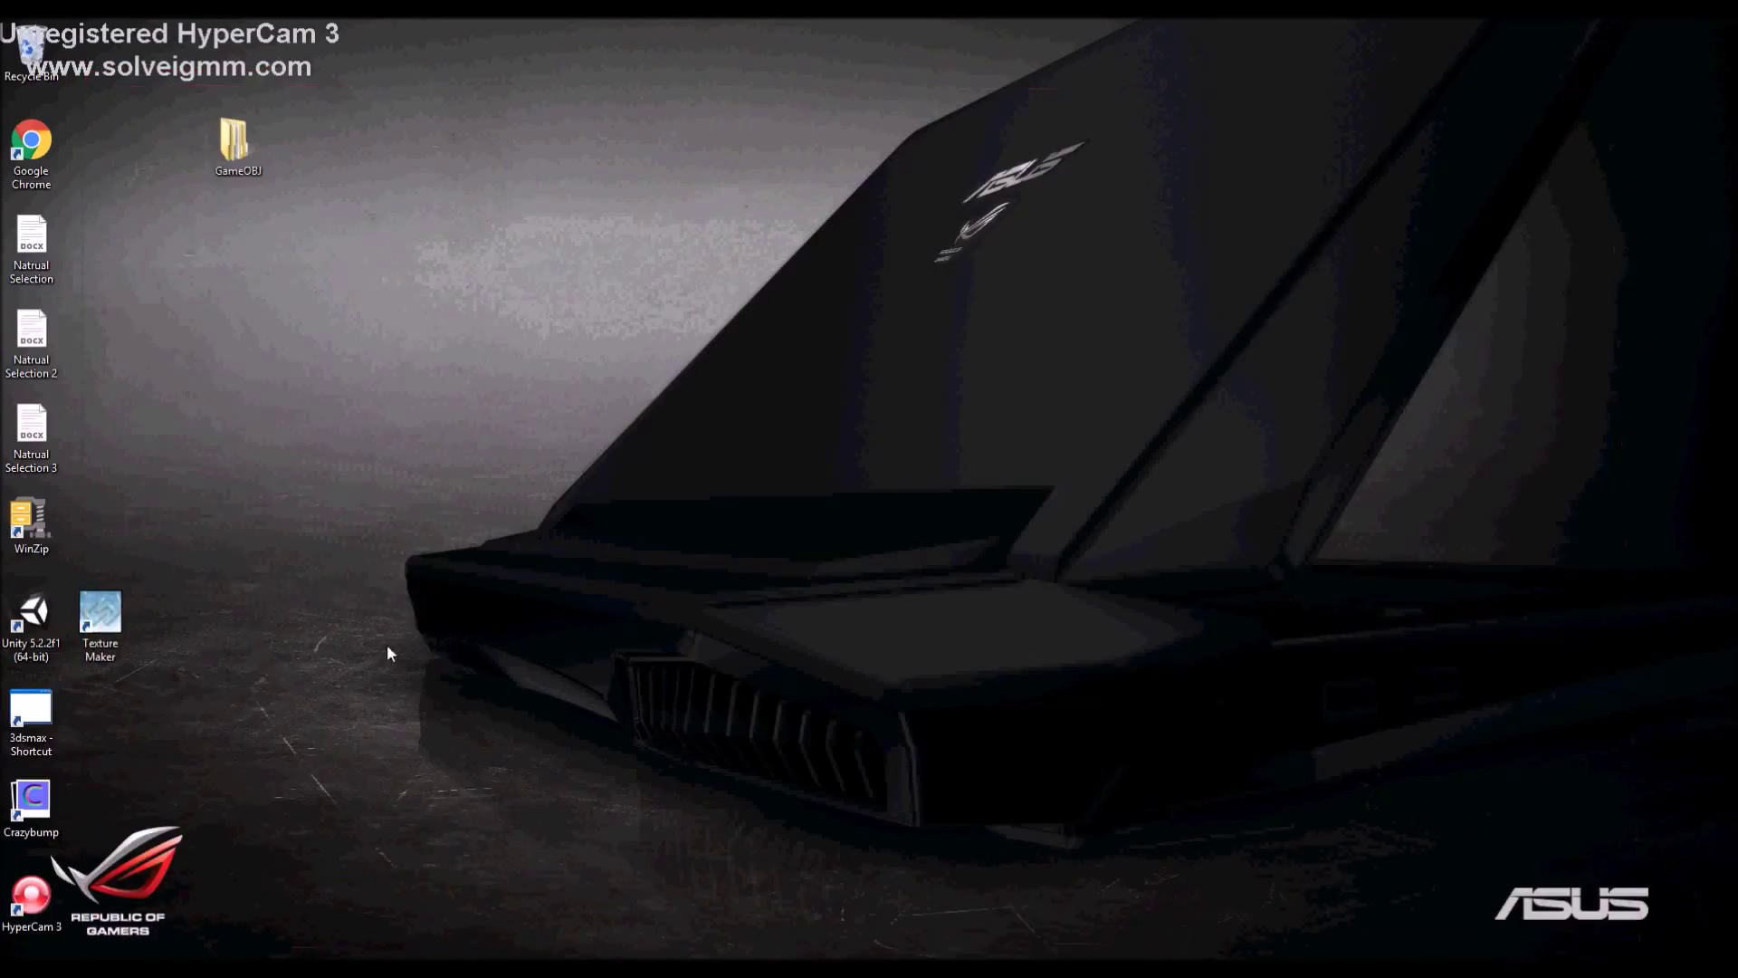
Launch CrazyBump and open RockTexture1 from the Rock folder inside GameOBJ as a photograph
click(37, 805)
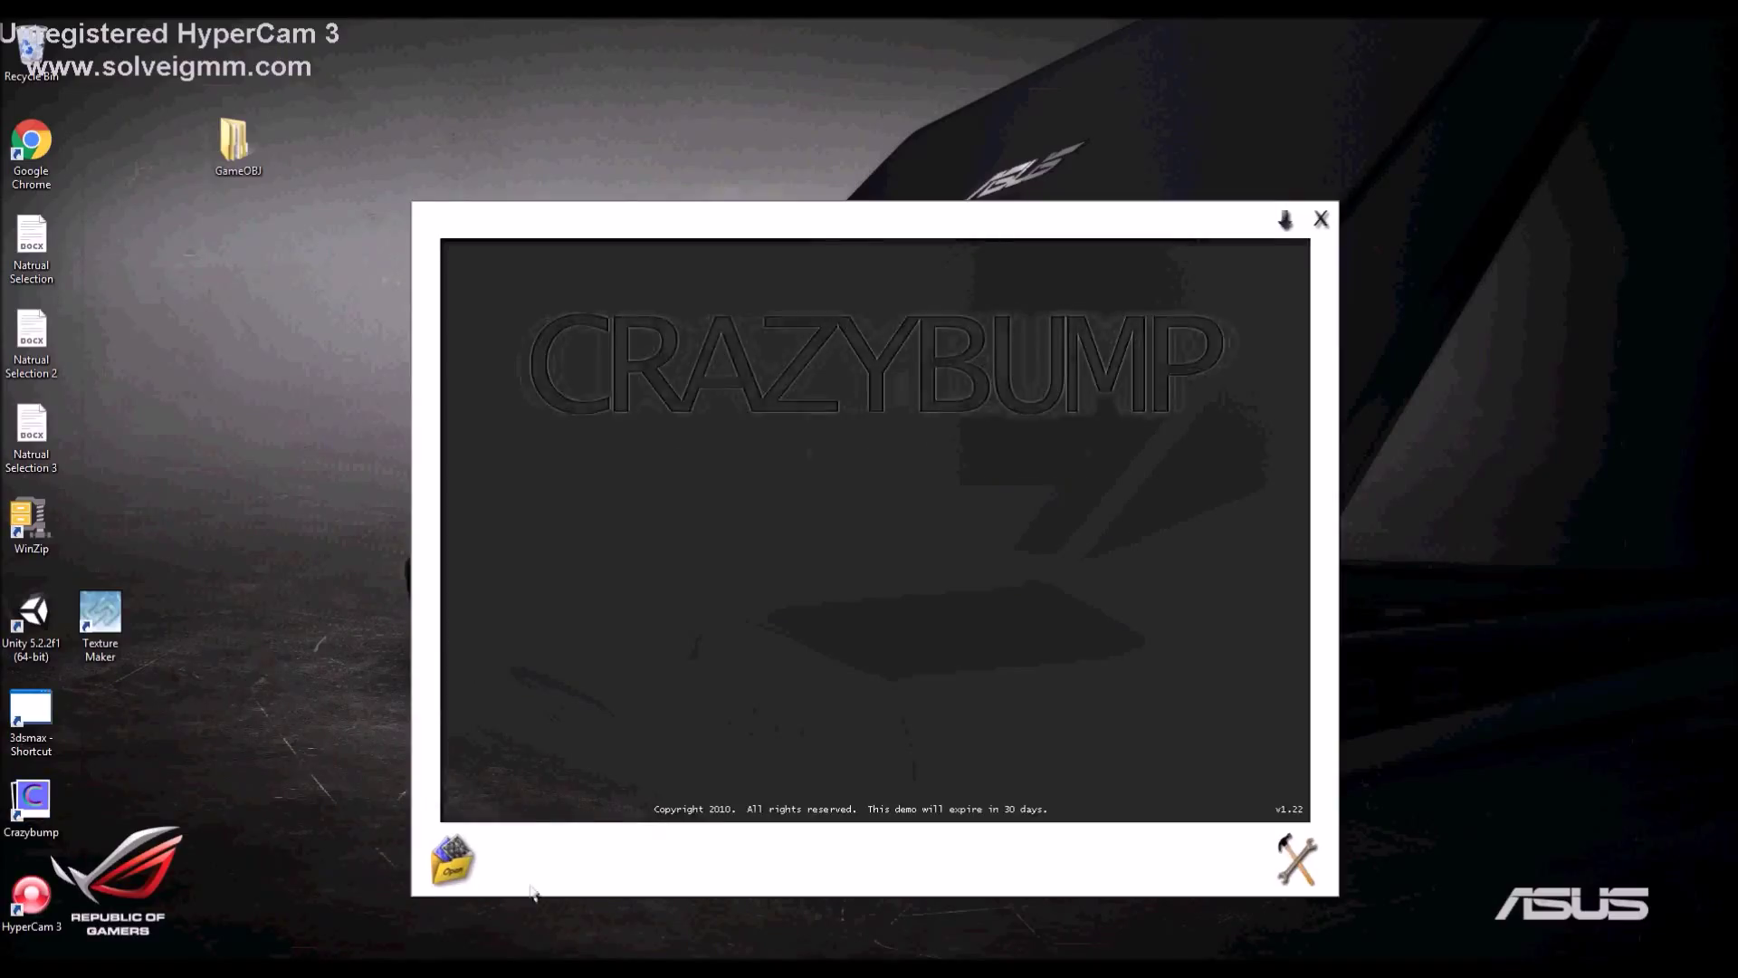
click(452, 855)
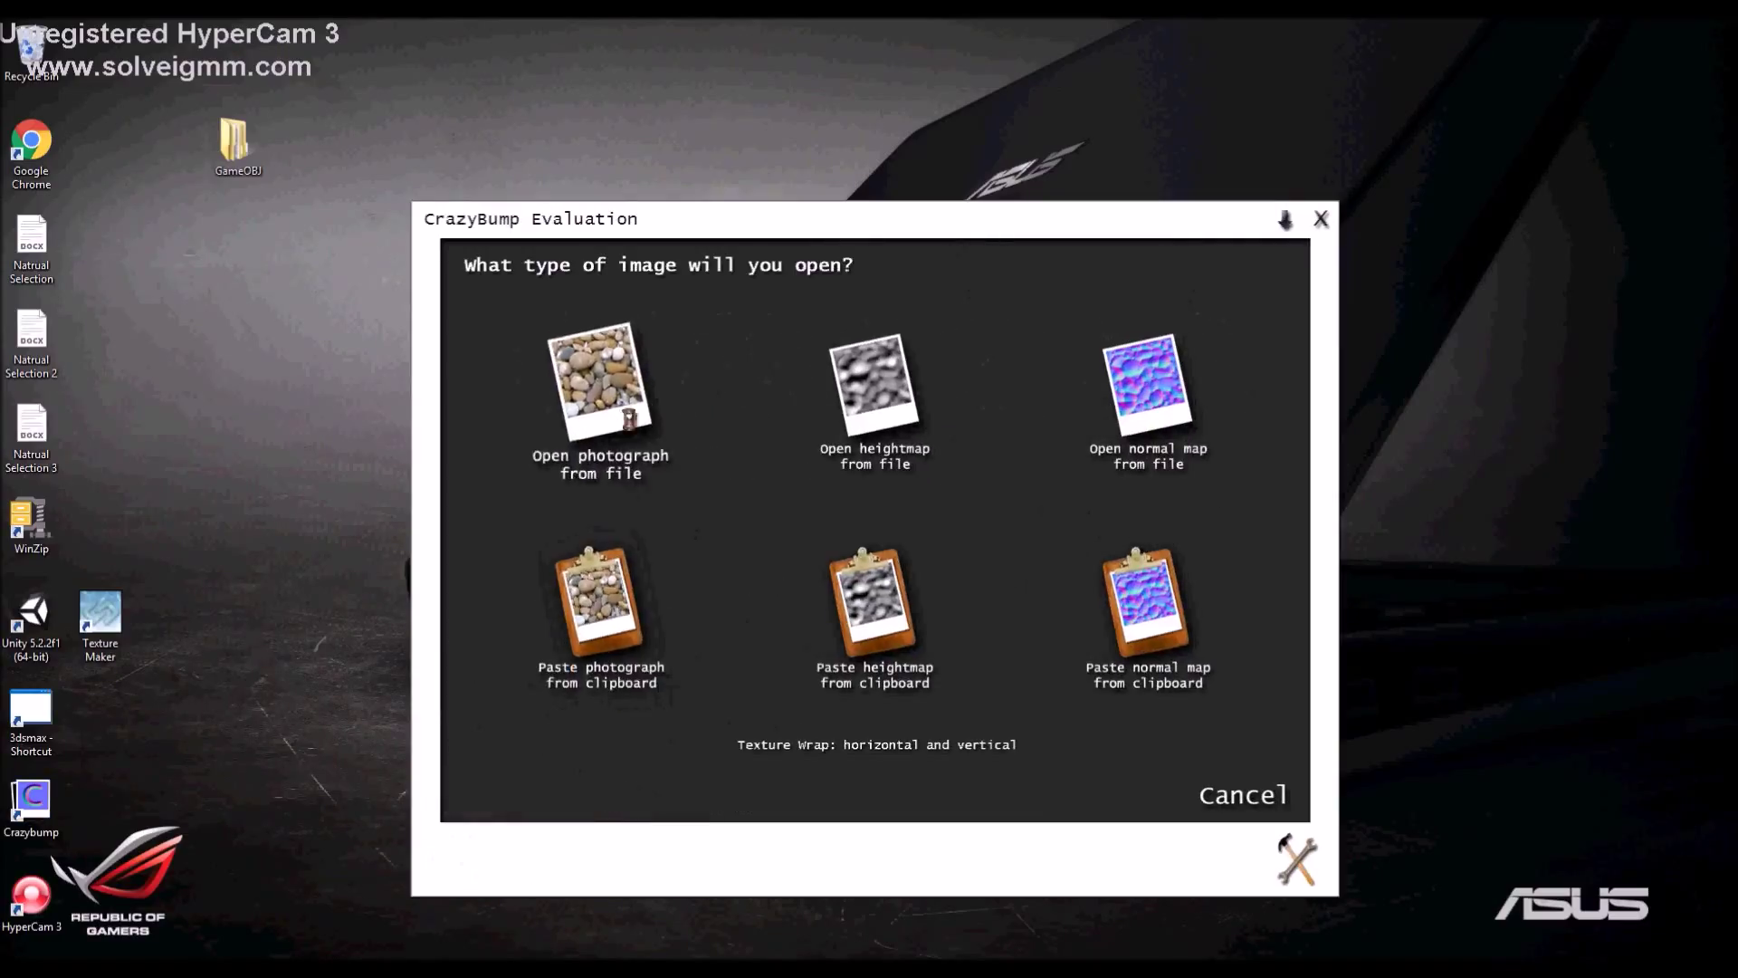
click(629, 469)
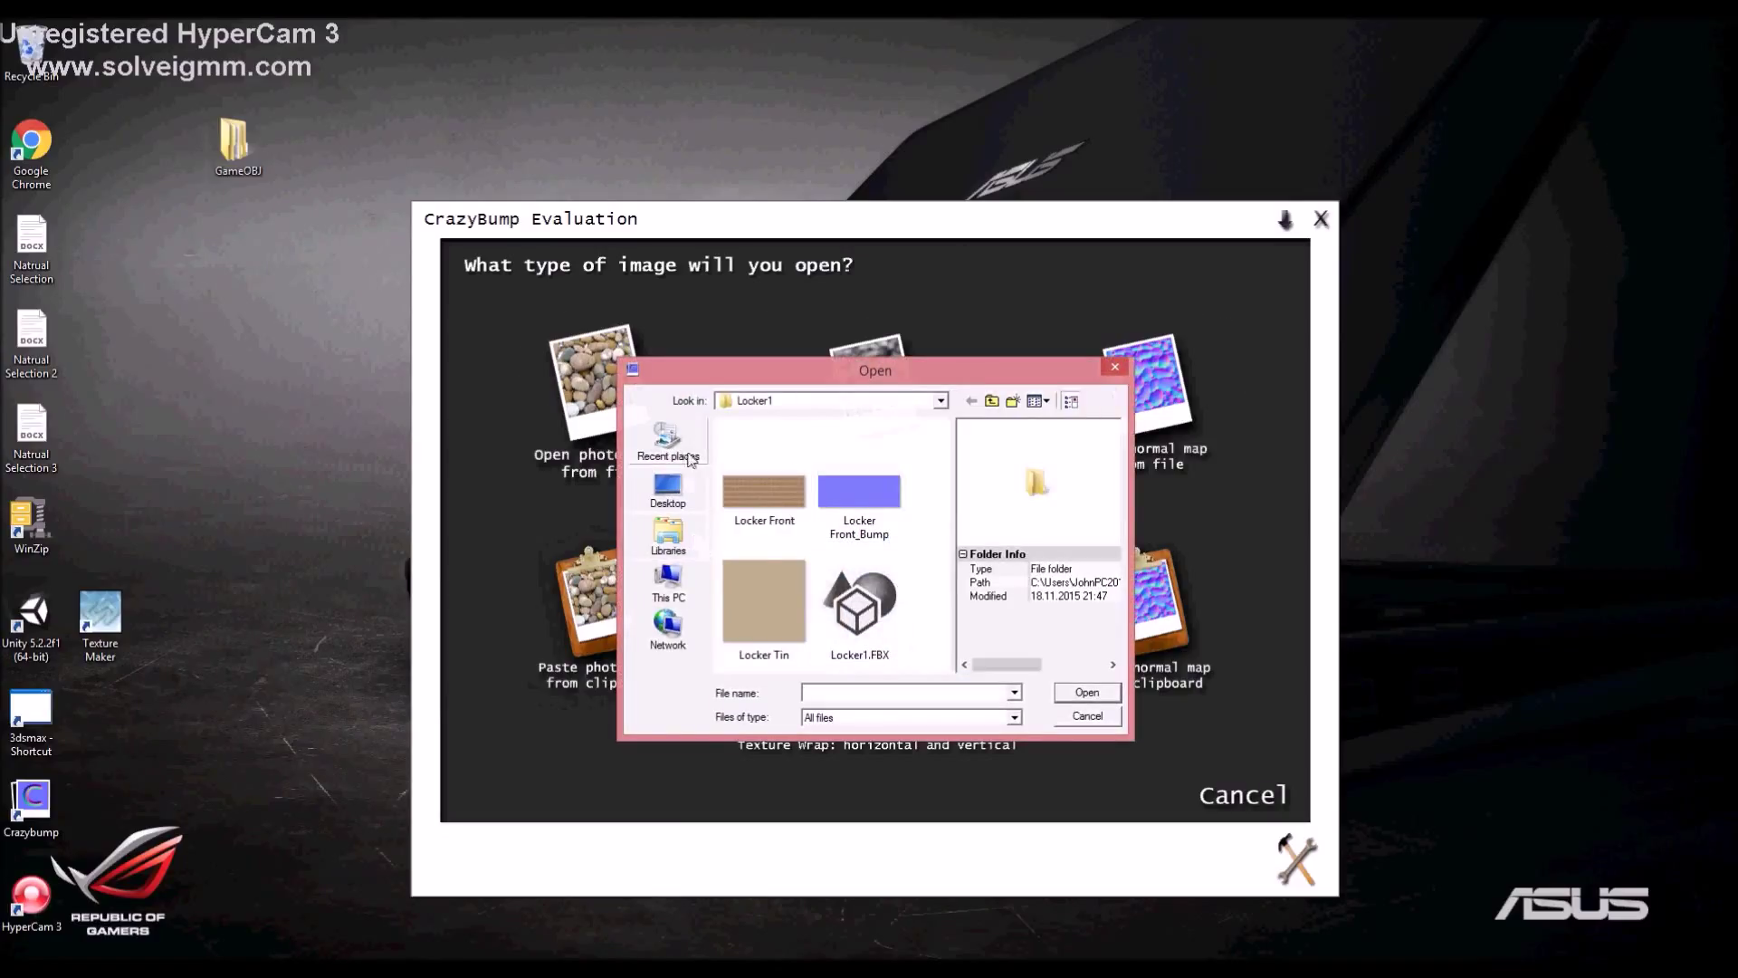
click(993, 401)
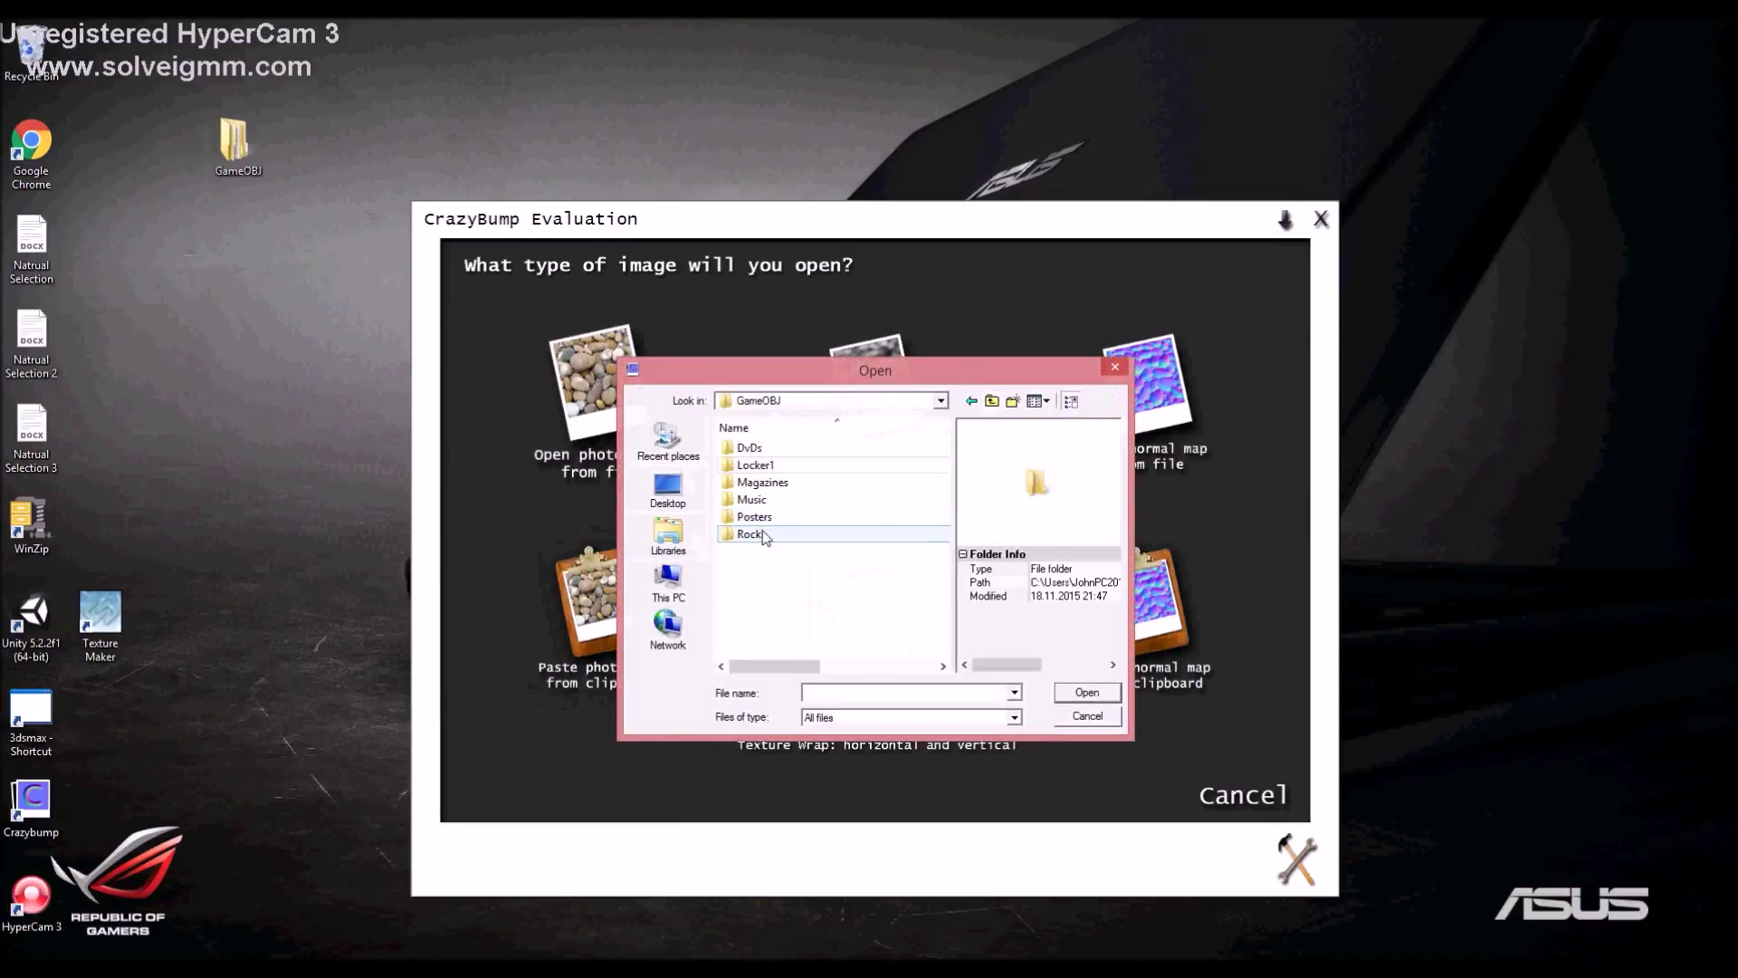
double_click(760, 532)
click(873, 485)
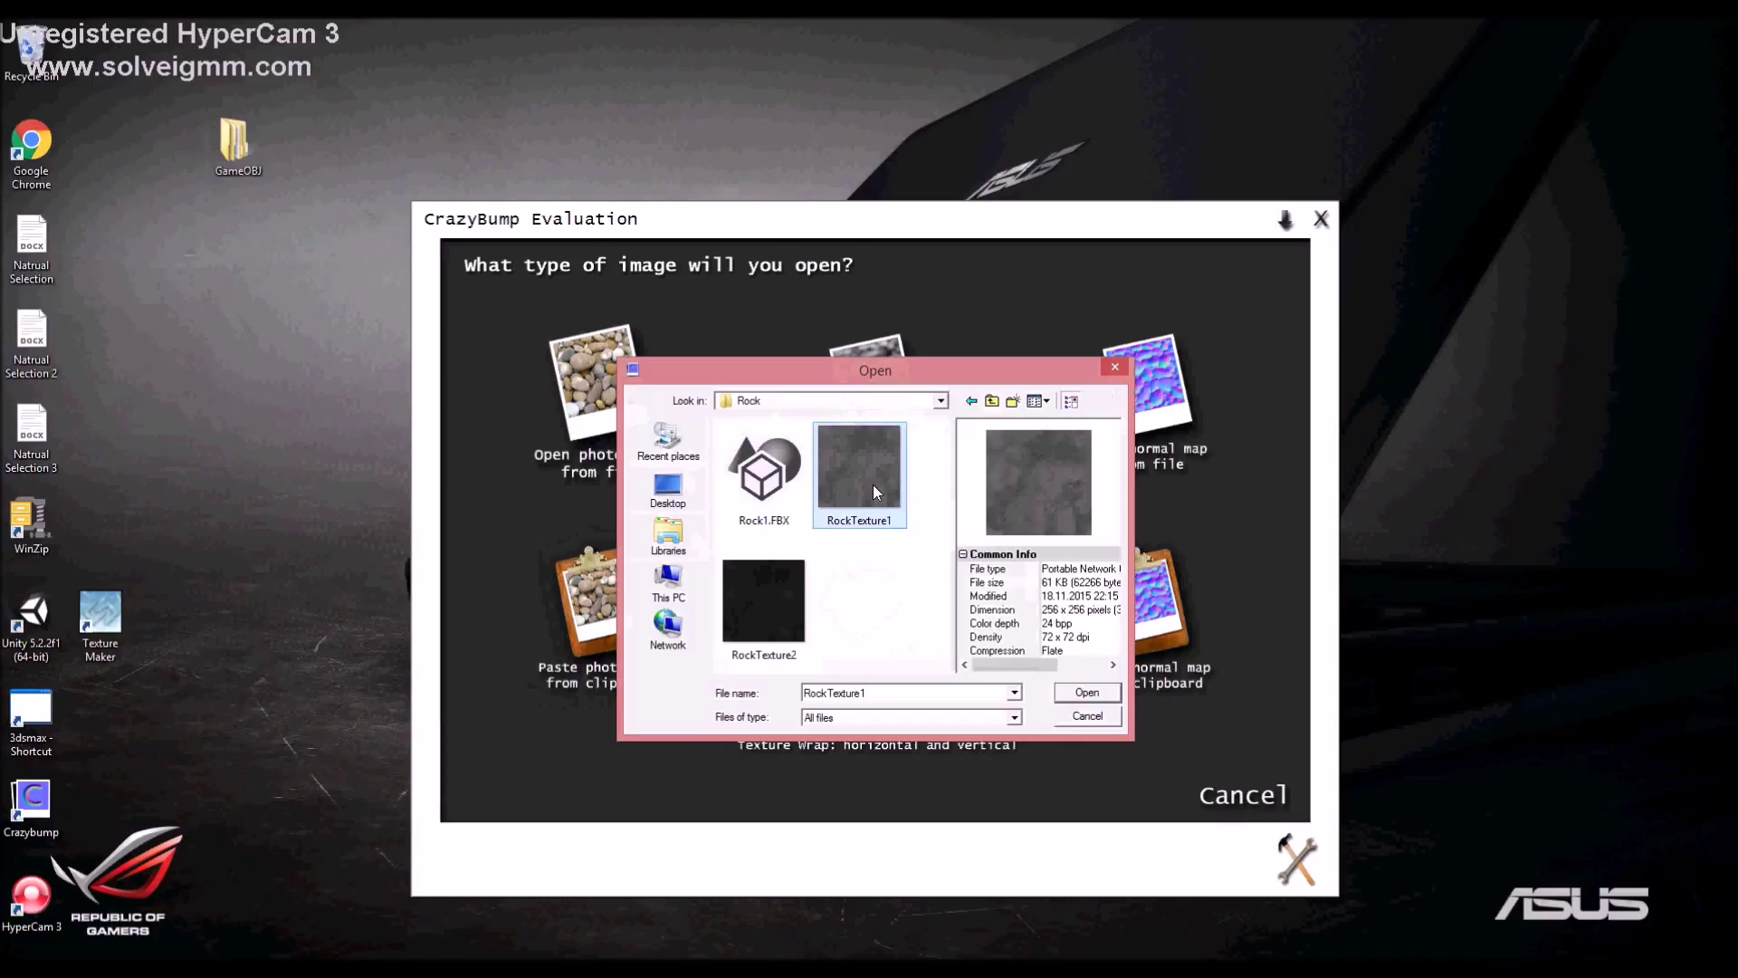
click(1095, 693)
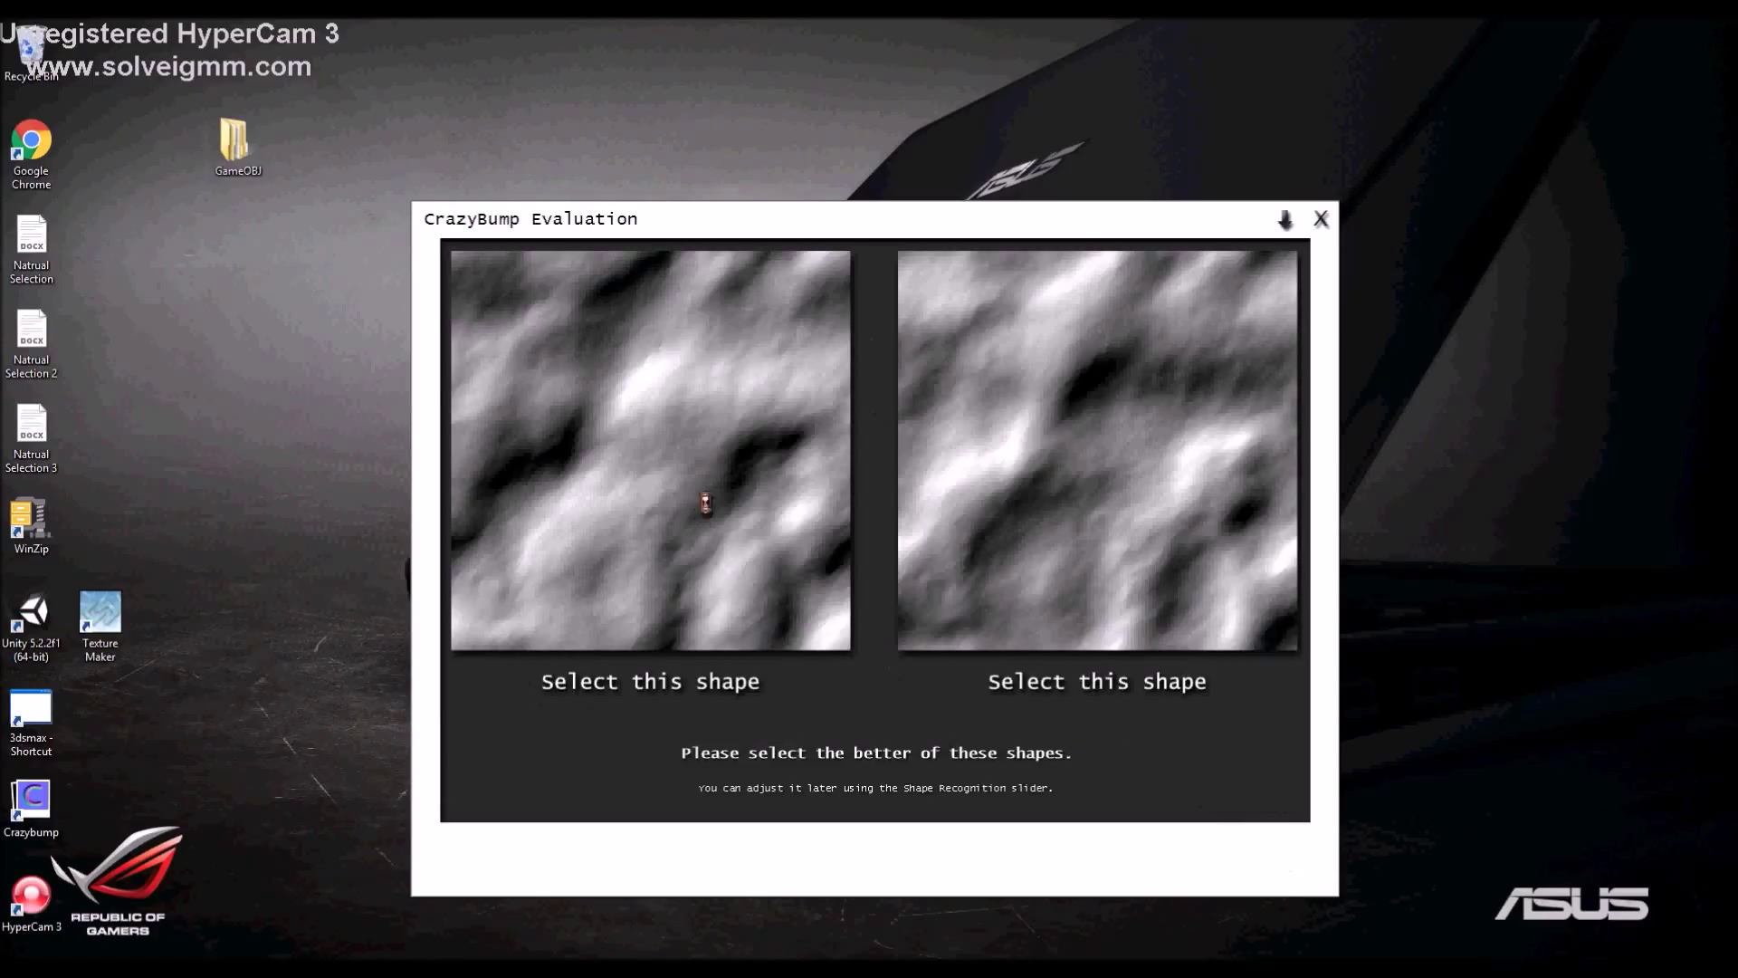
Choose the first of the two proposed shapes and move the 3D preview clear of the normal map settings
click(705, 504)
drag(430, 161, 386, 205)
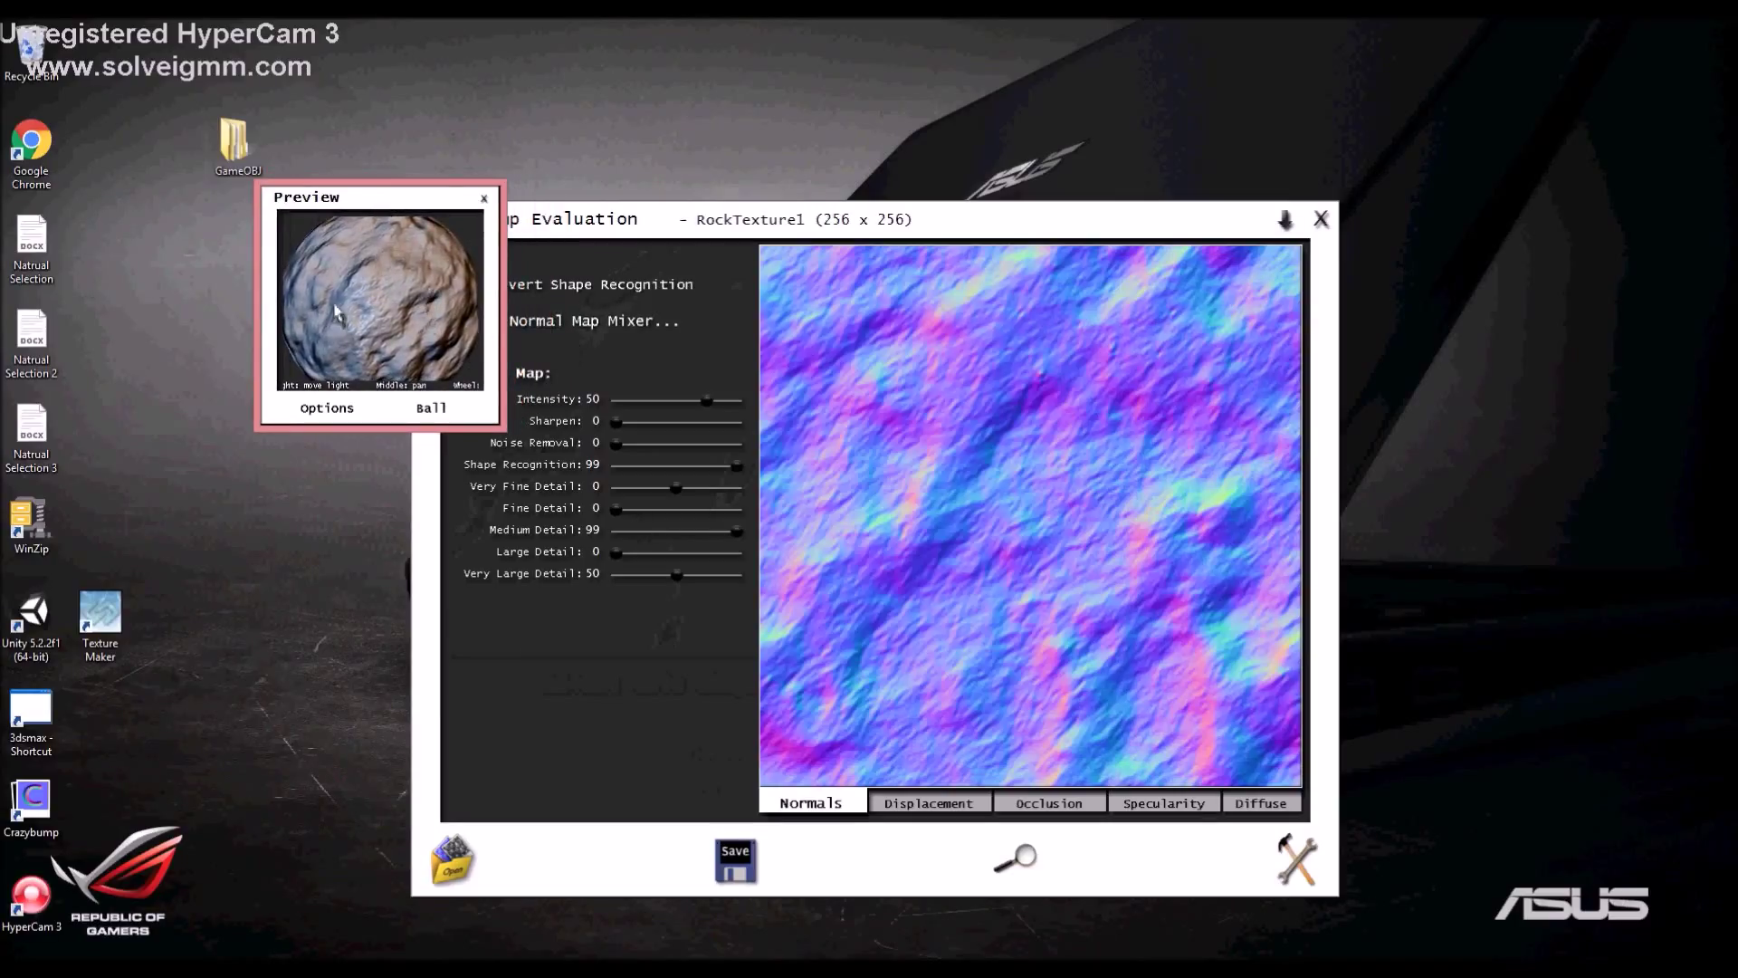
drag(387, 199, 342, 208)
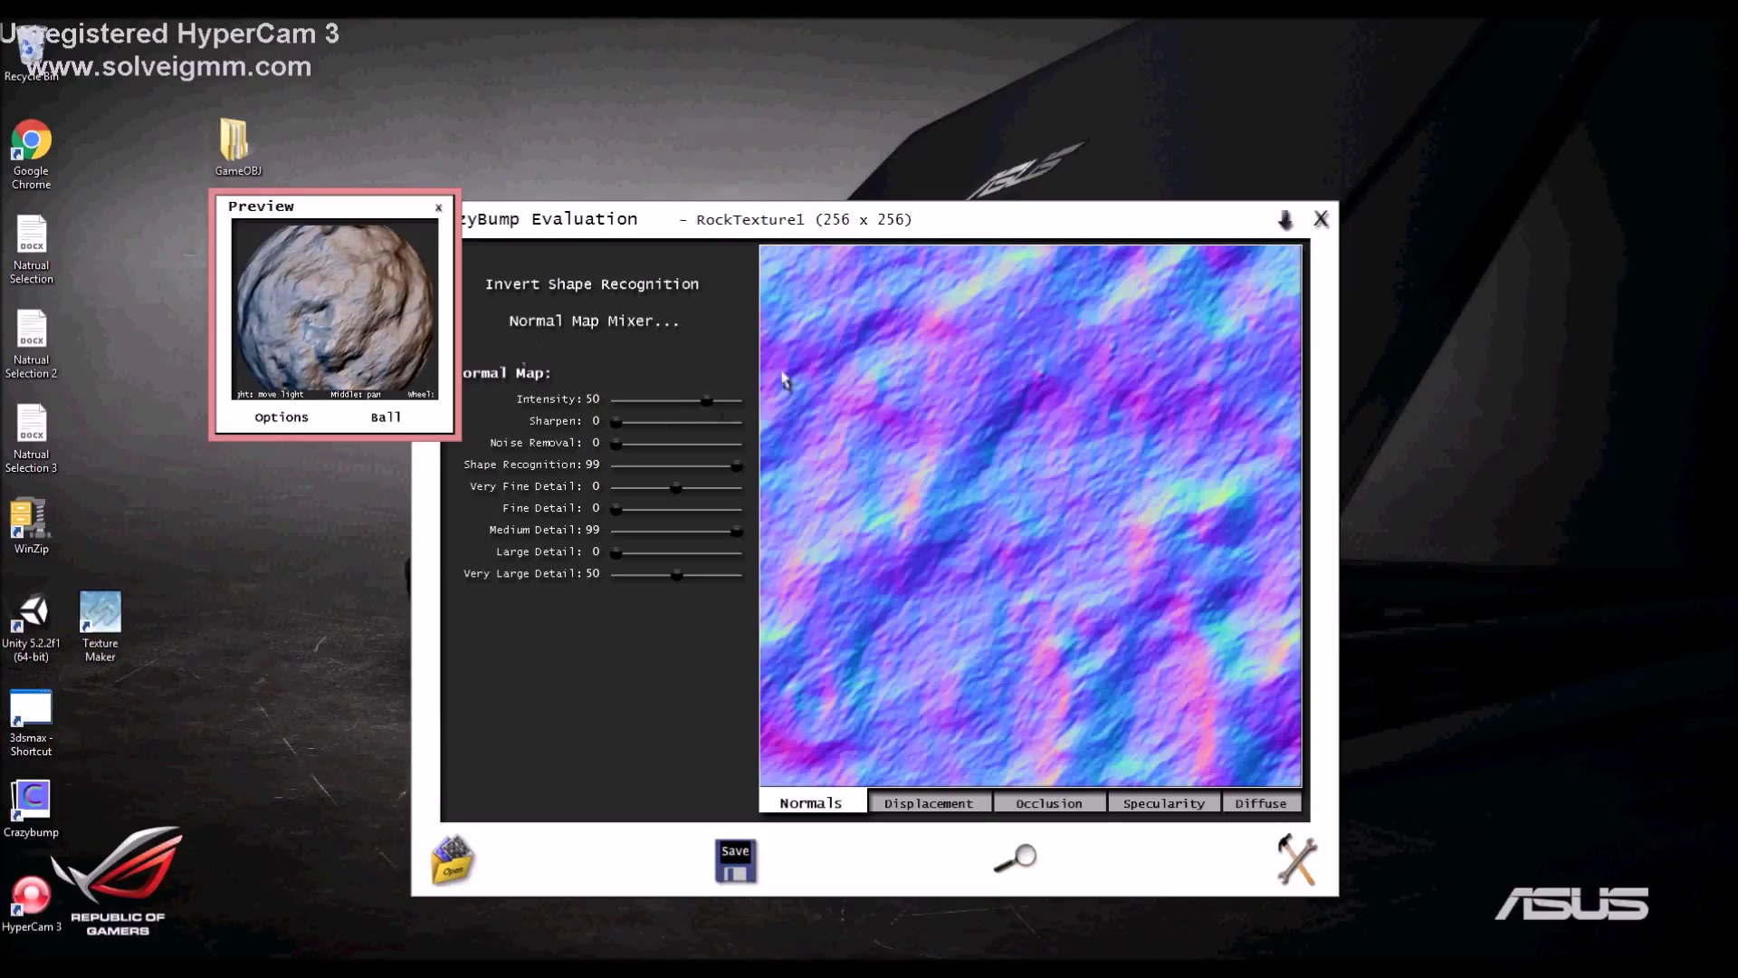
Try stronger and negative Intensity values for the normal map, and settle on an Intensity of 35
drag(705, 399, 732, 400)
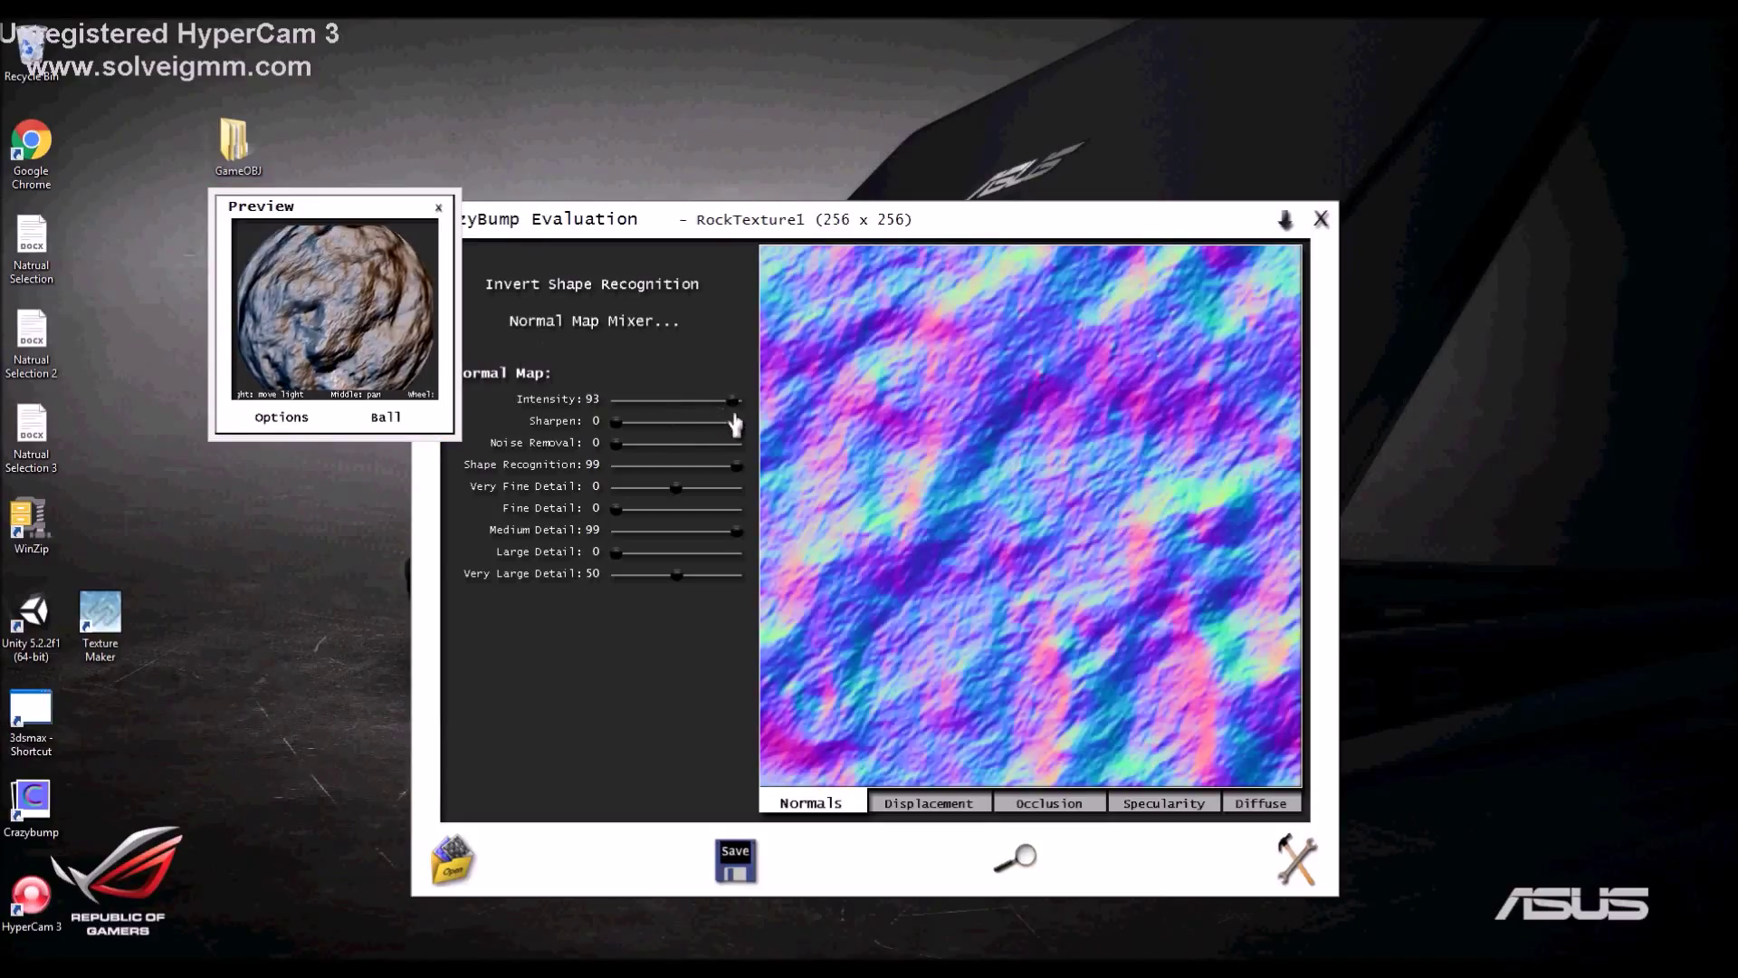
drag(733, 402, 713, 402)
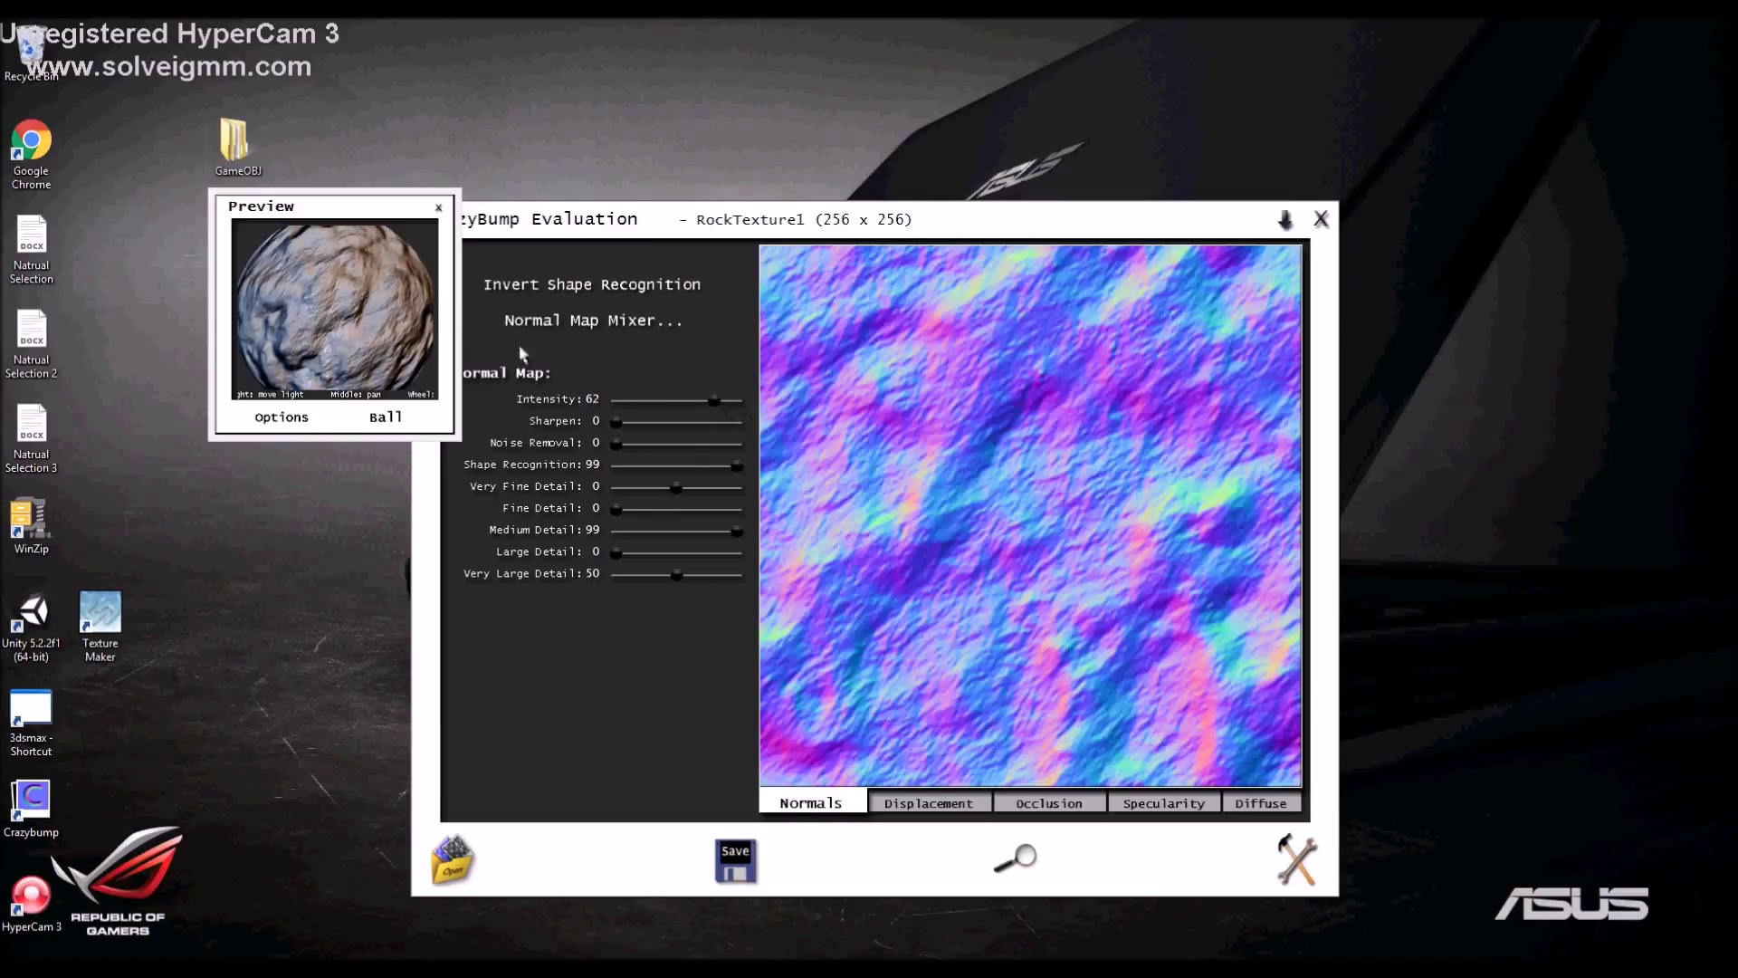
drag(716, 412, 665, 416)
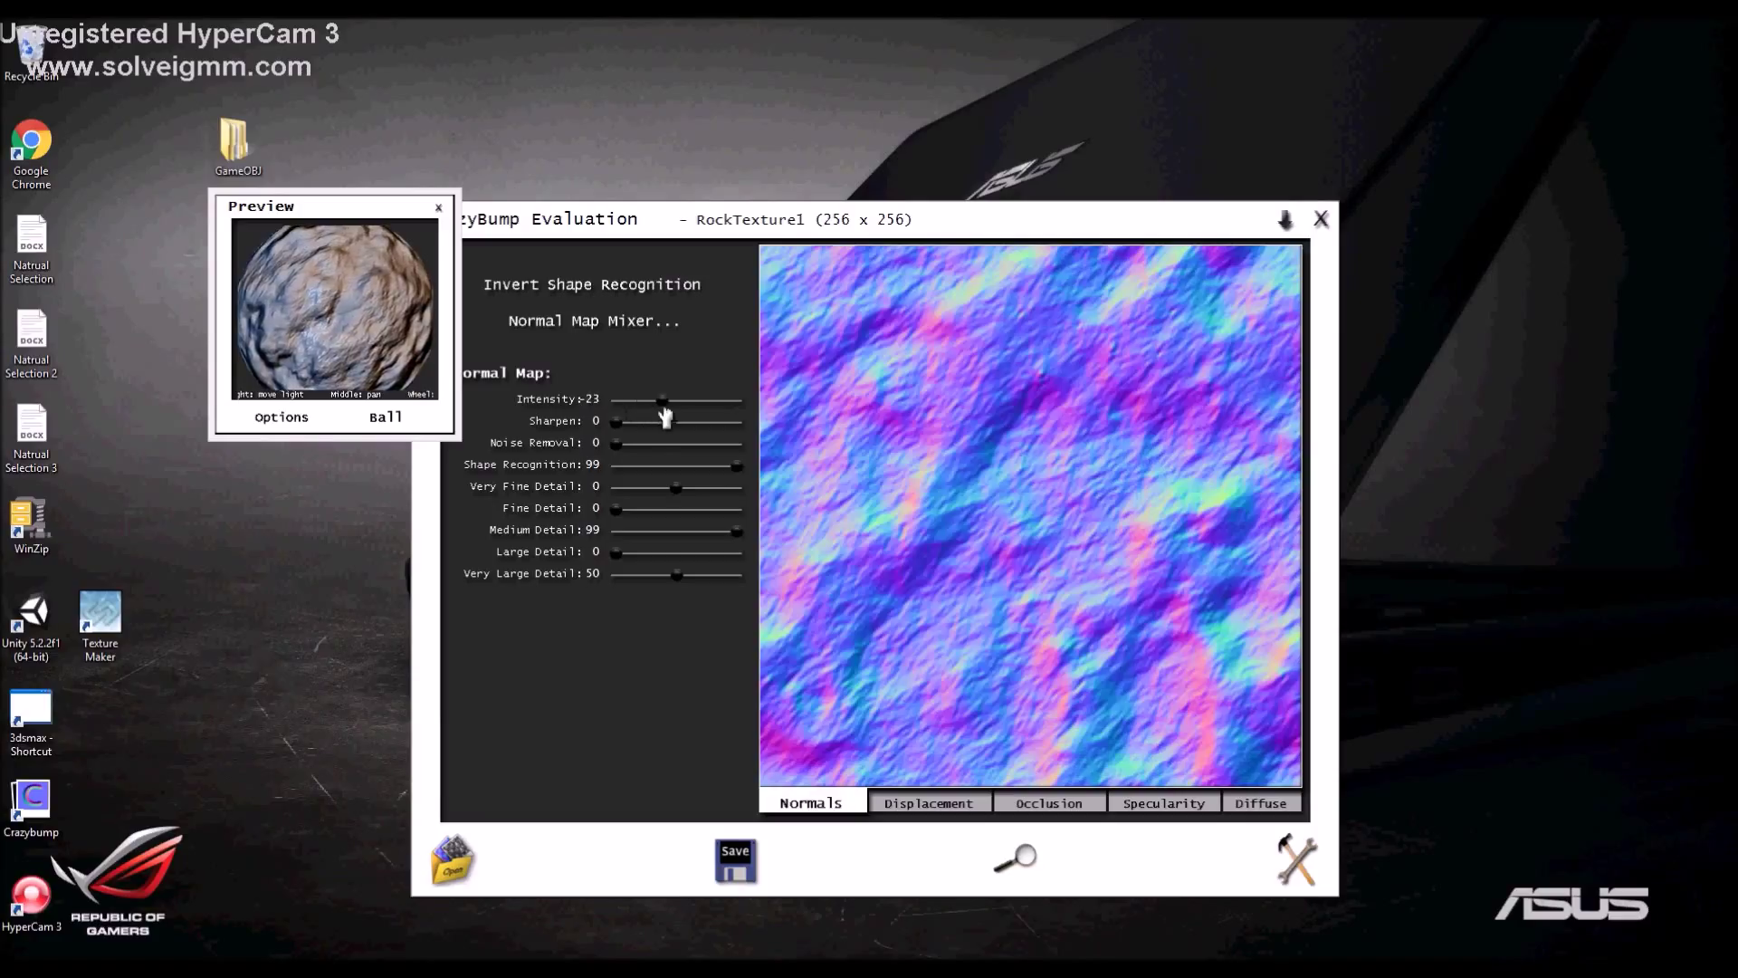
drag(665, 414, 706, 418)
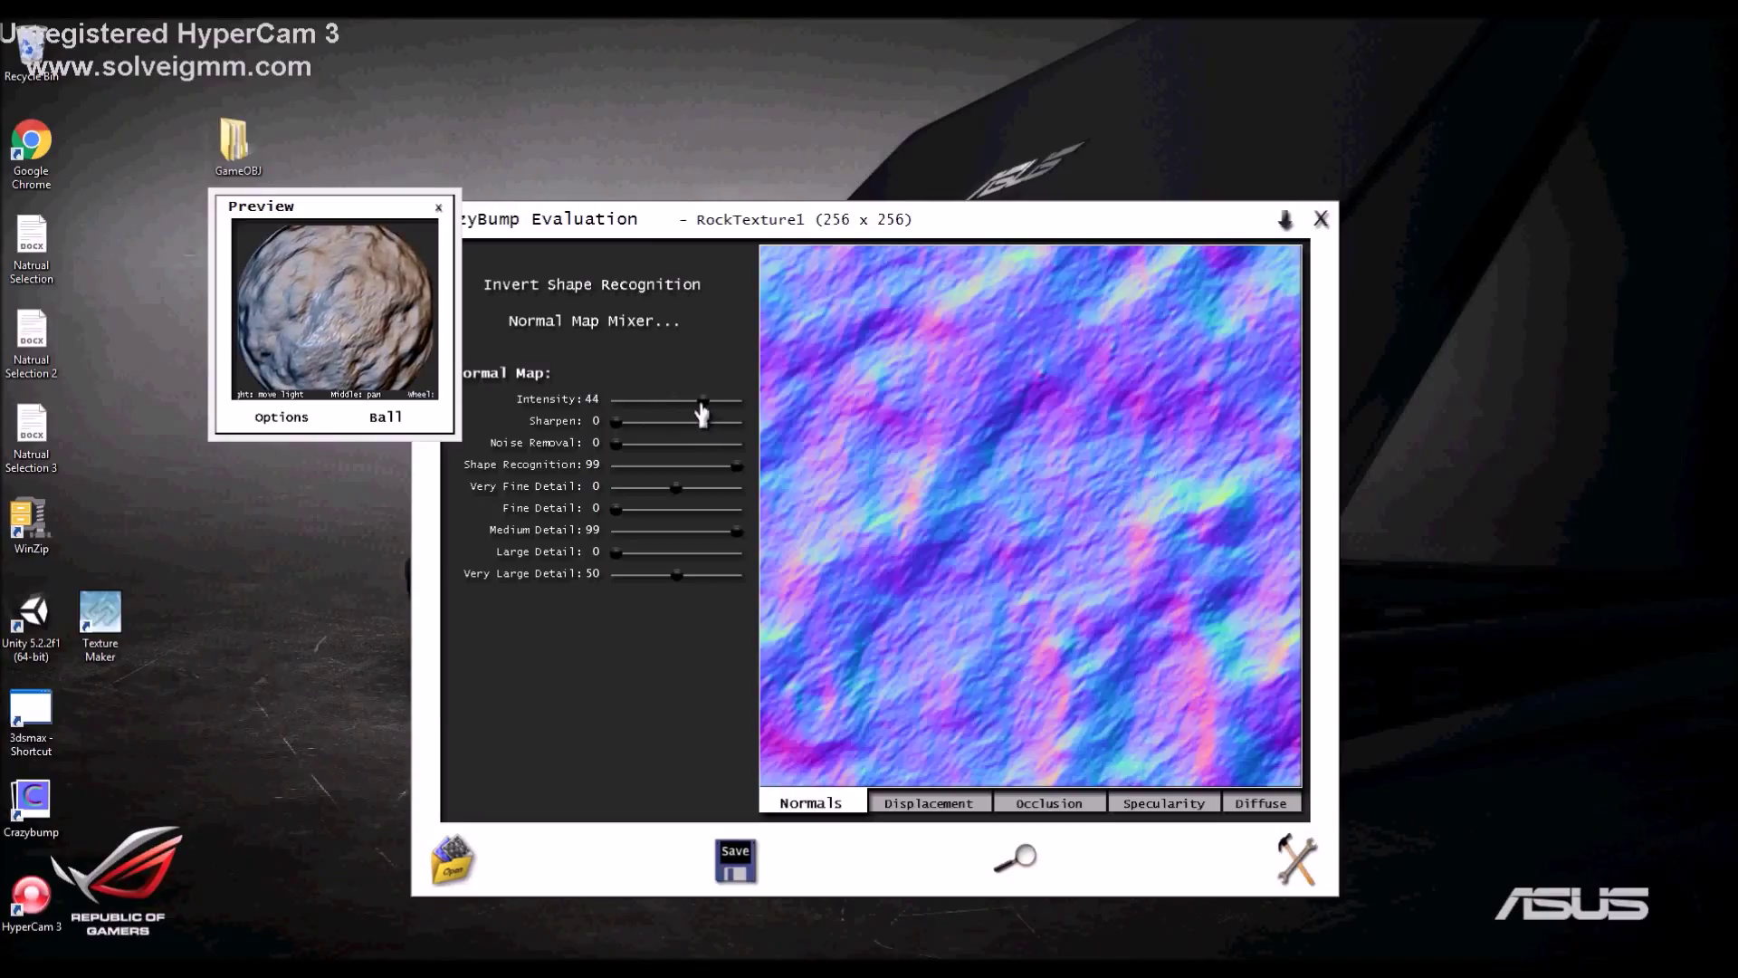
drag(703, 412, 696, 409)
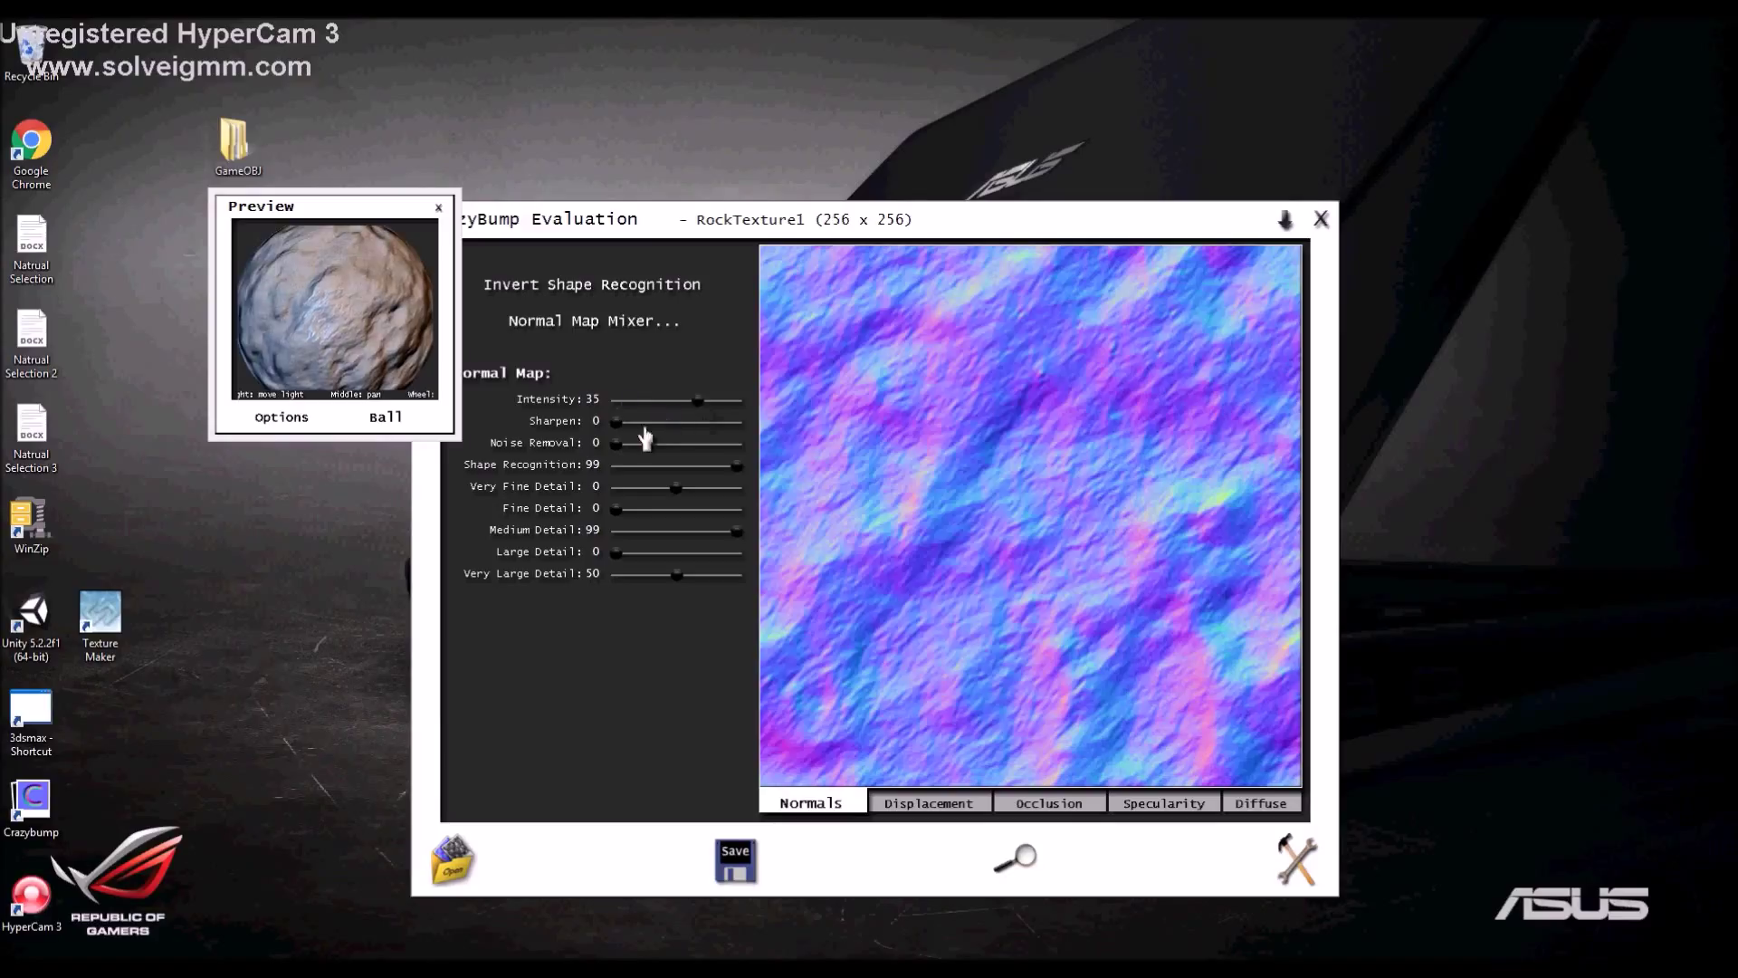
Set the normal map's Sharpen to 83, and try Noise Removal before returning it to 0
drag(618, 432, 717, 432)
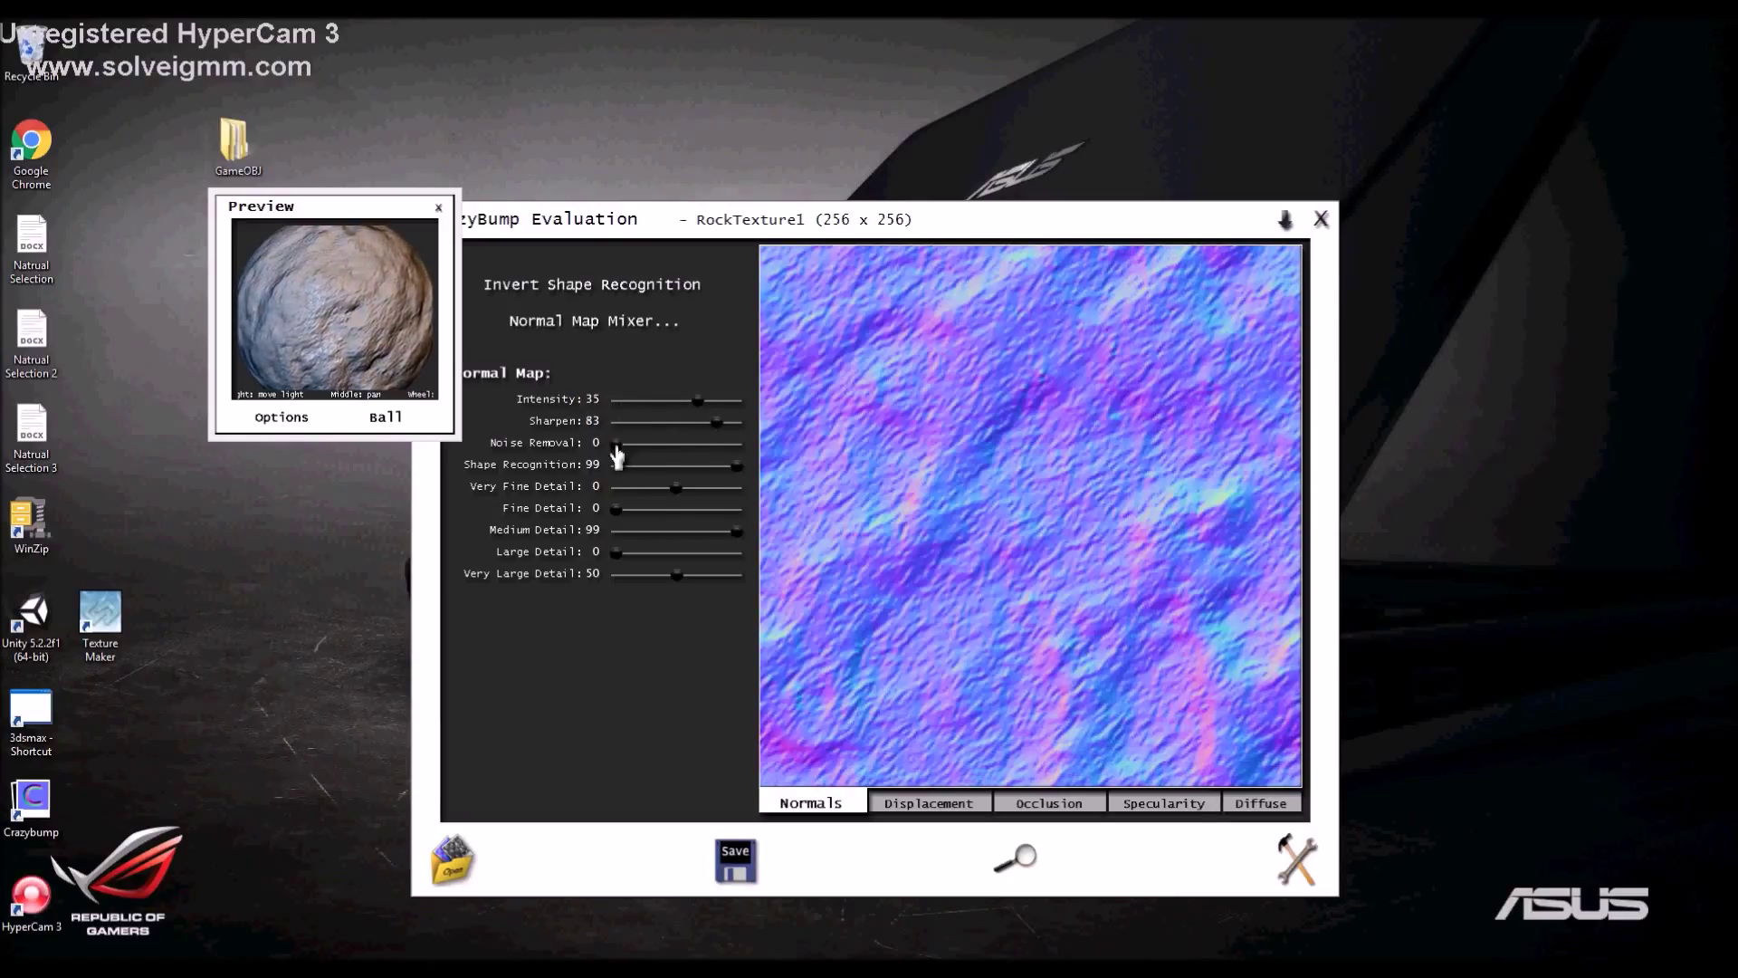
drag(615, 454, 677, 452)
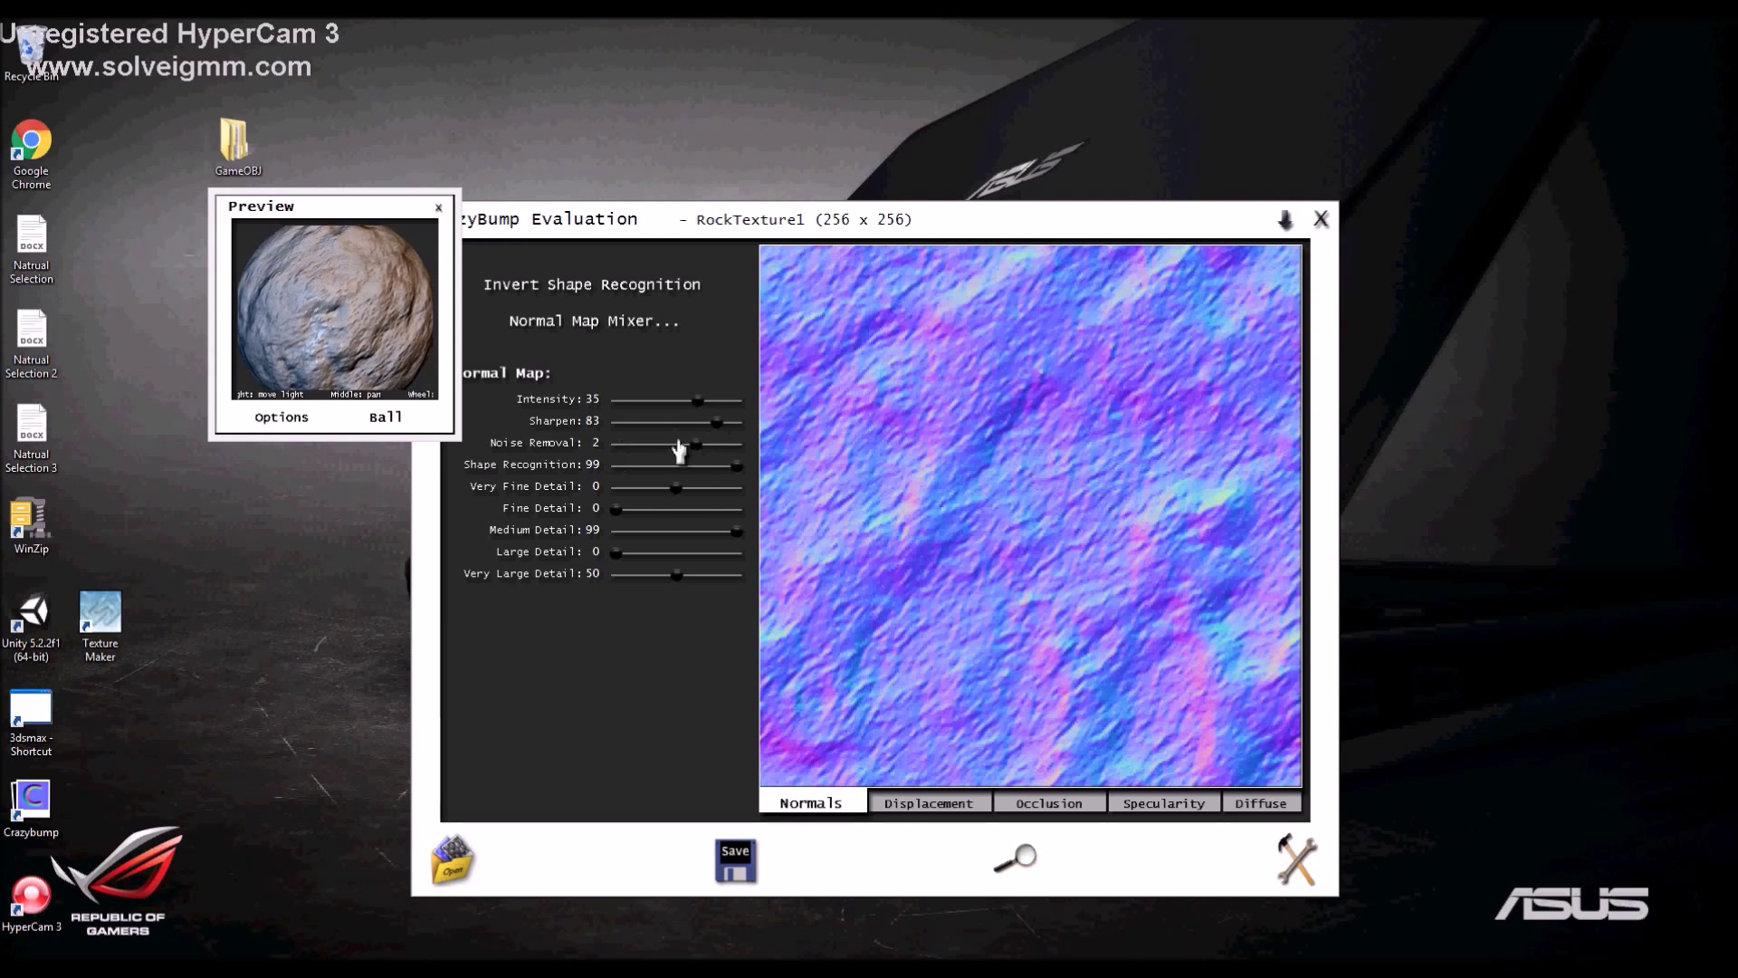
drag(694, 447, 612, 453)
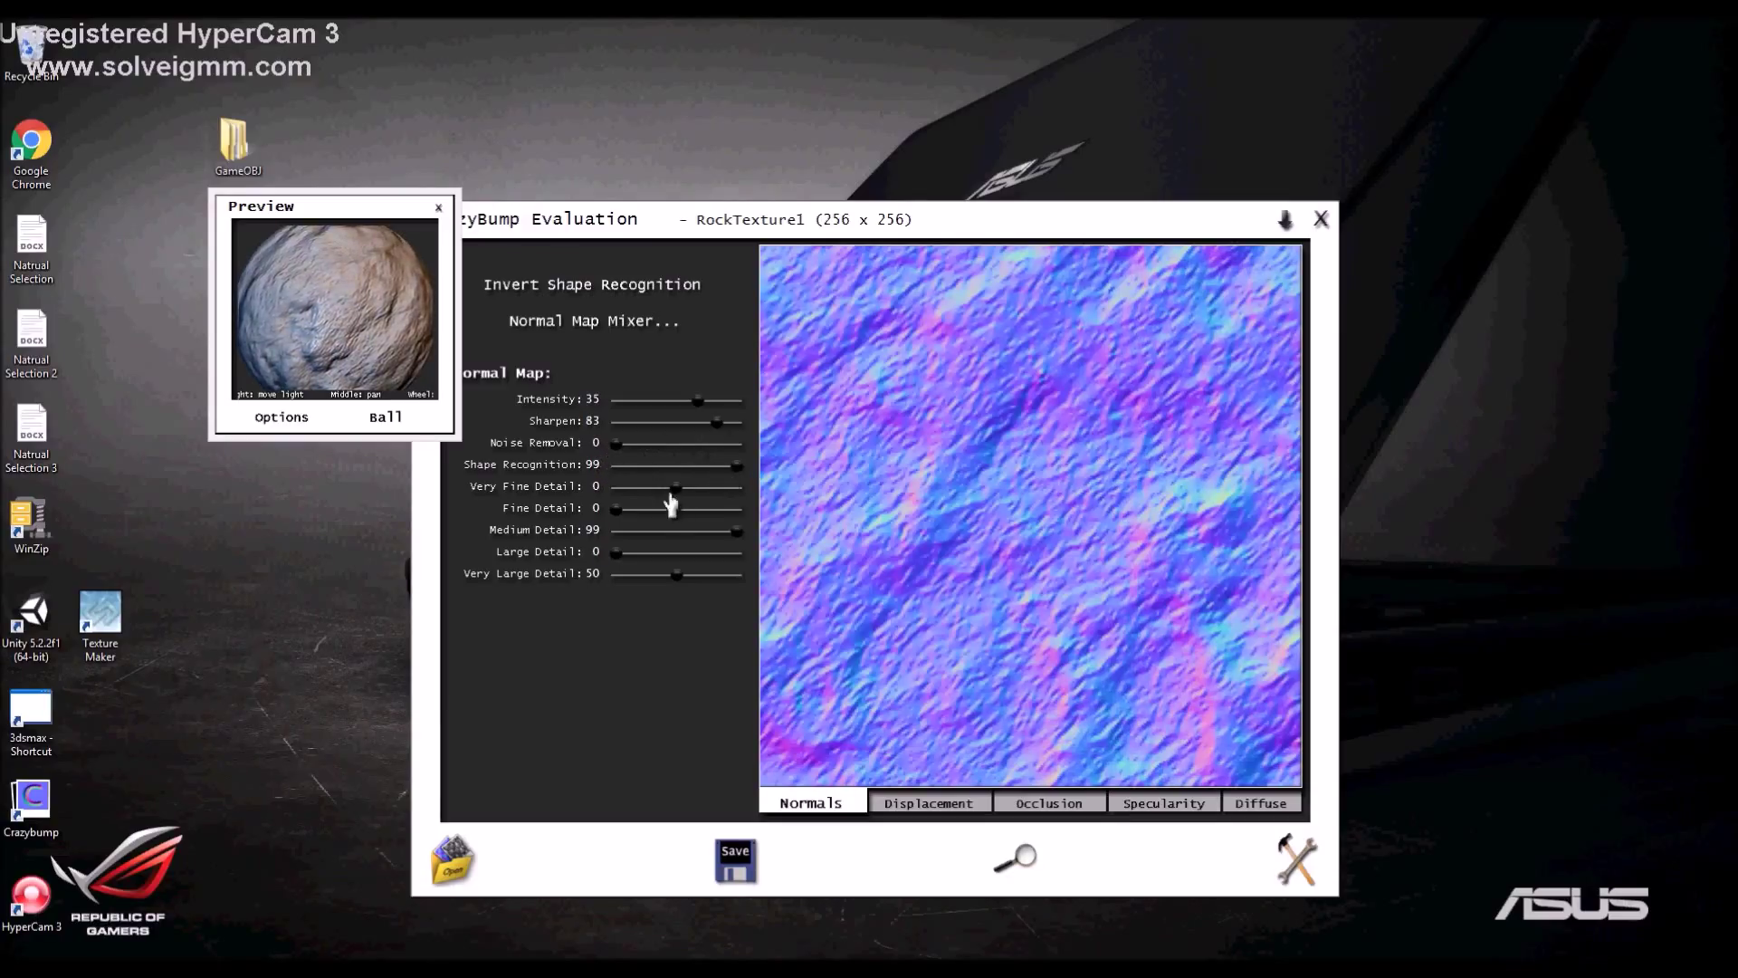
Set Very Fine Detail to 34, Fine Detail to 88 and Very Large Detail to 28, keeping Large Detail at 0
drag(676, 488, 717, 489)
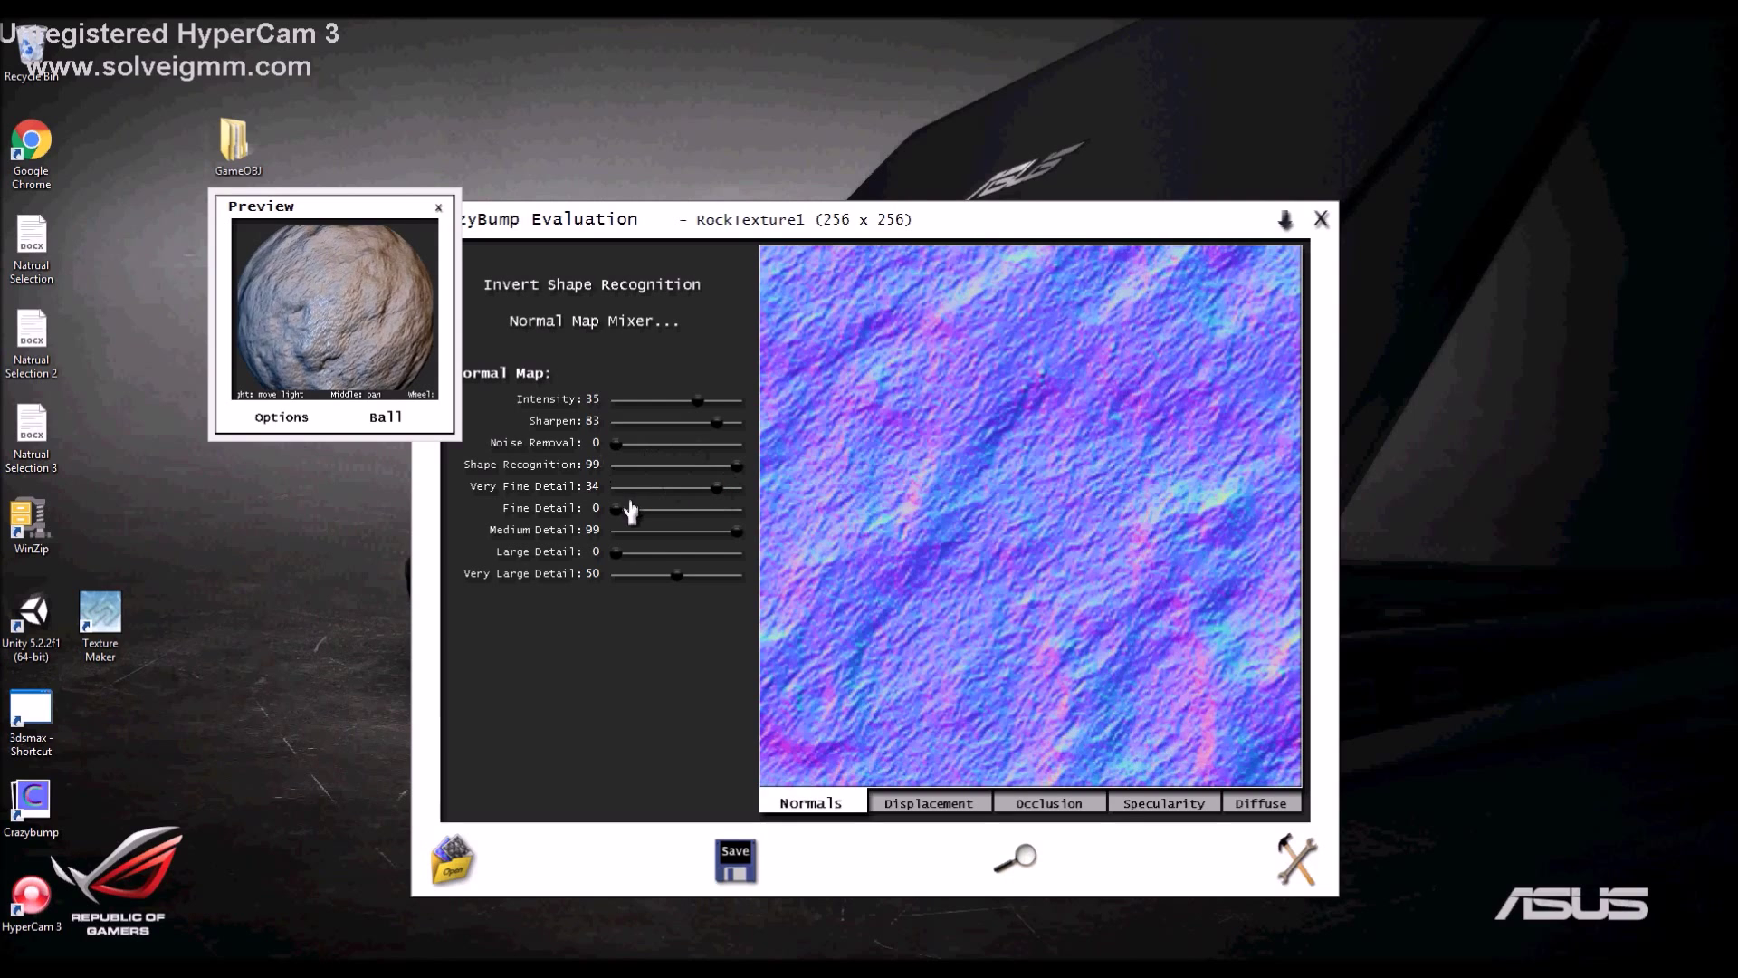
drag(614, 509, 724, 510)
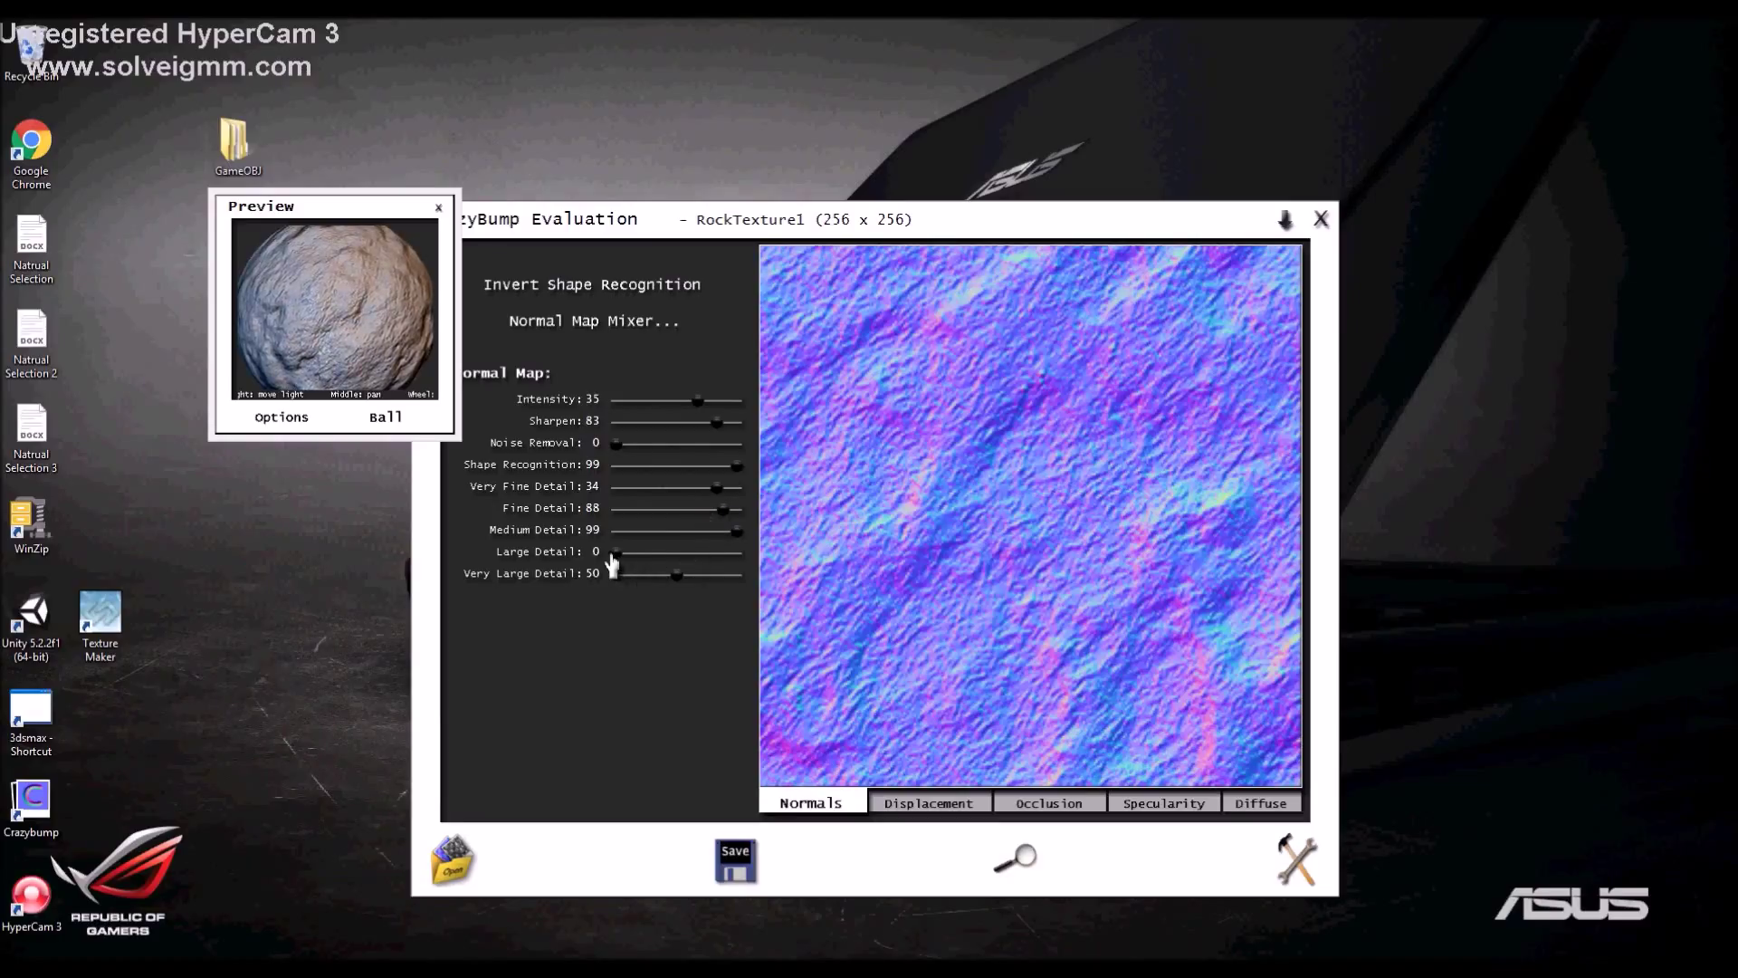
drag(614, 555, 679, 575)
drag(676, 590, 649, 577)
mouse_move(693, 409)
mouse_down()
mouse_move(717, 426)
mouse_move(698, 410)
mouse_up()
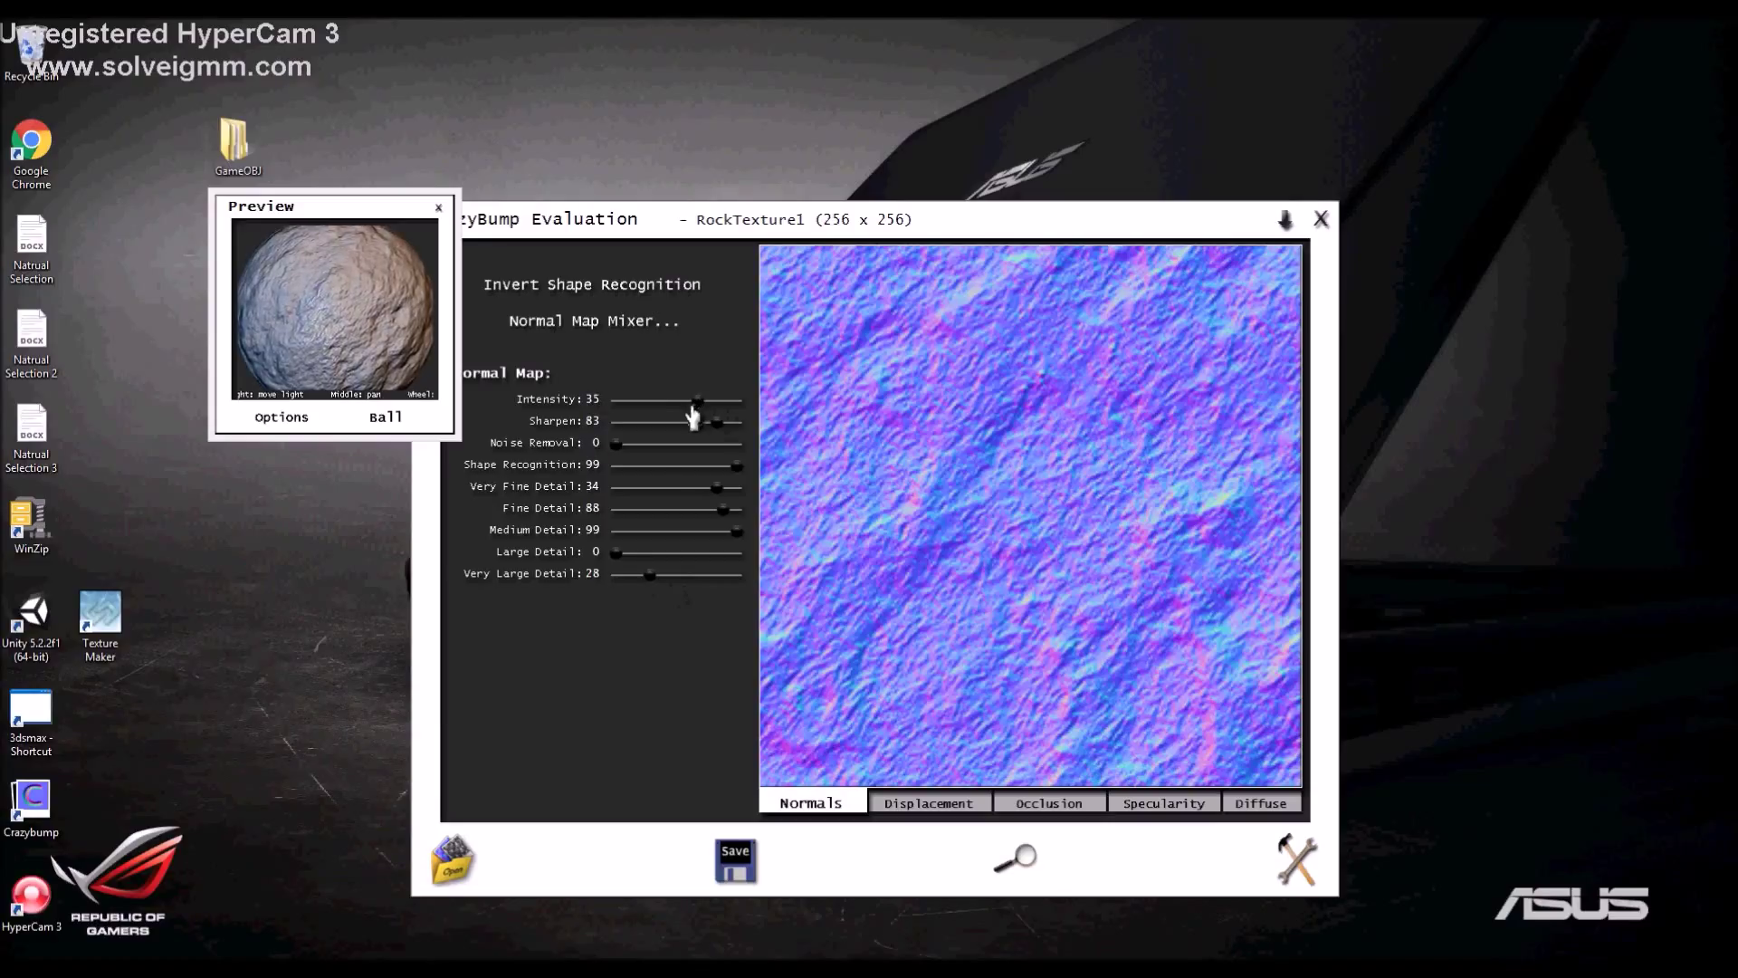
Save the normals as the JPG file RockTexture1_B in the Rock folder
click(746, 860)
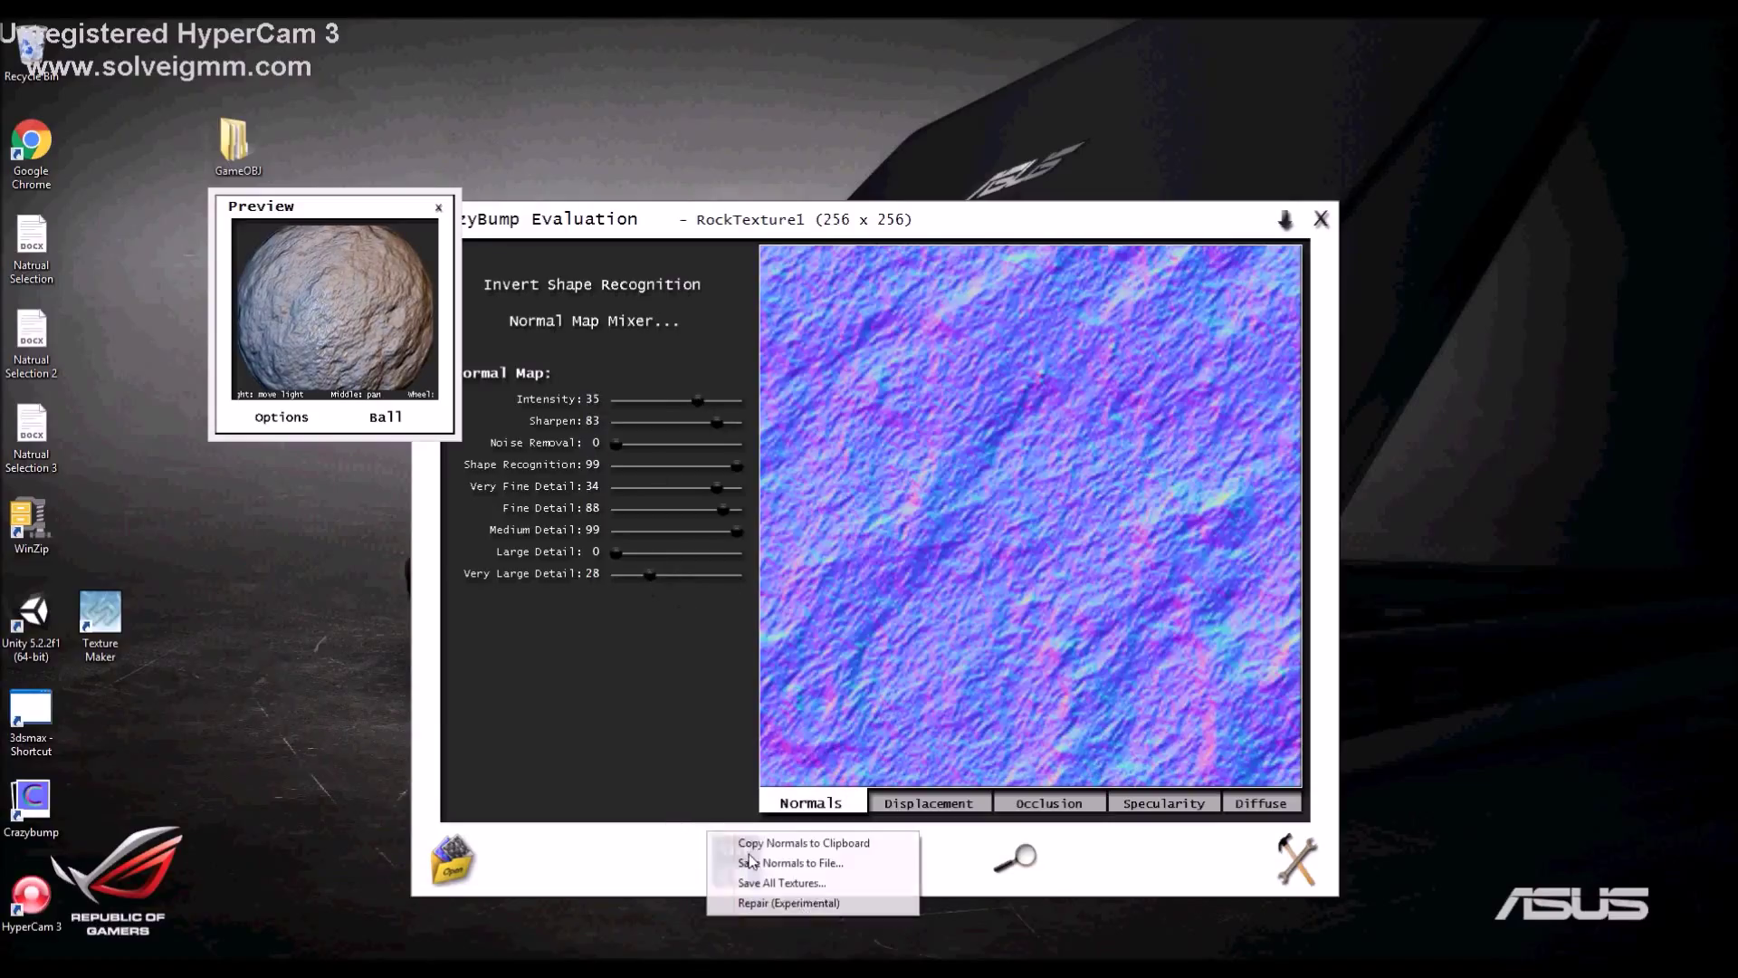
click(808, 865)
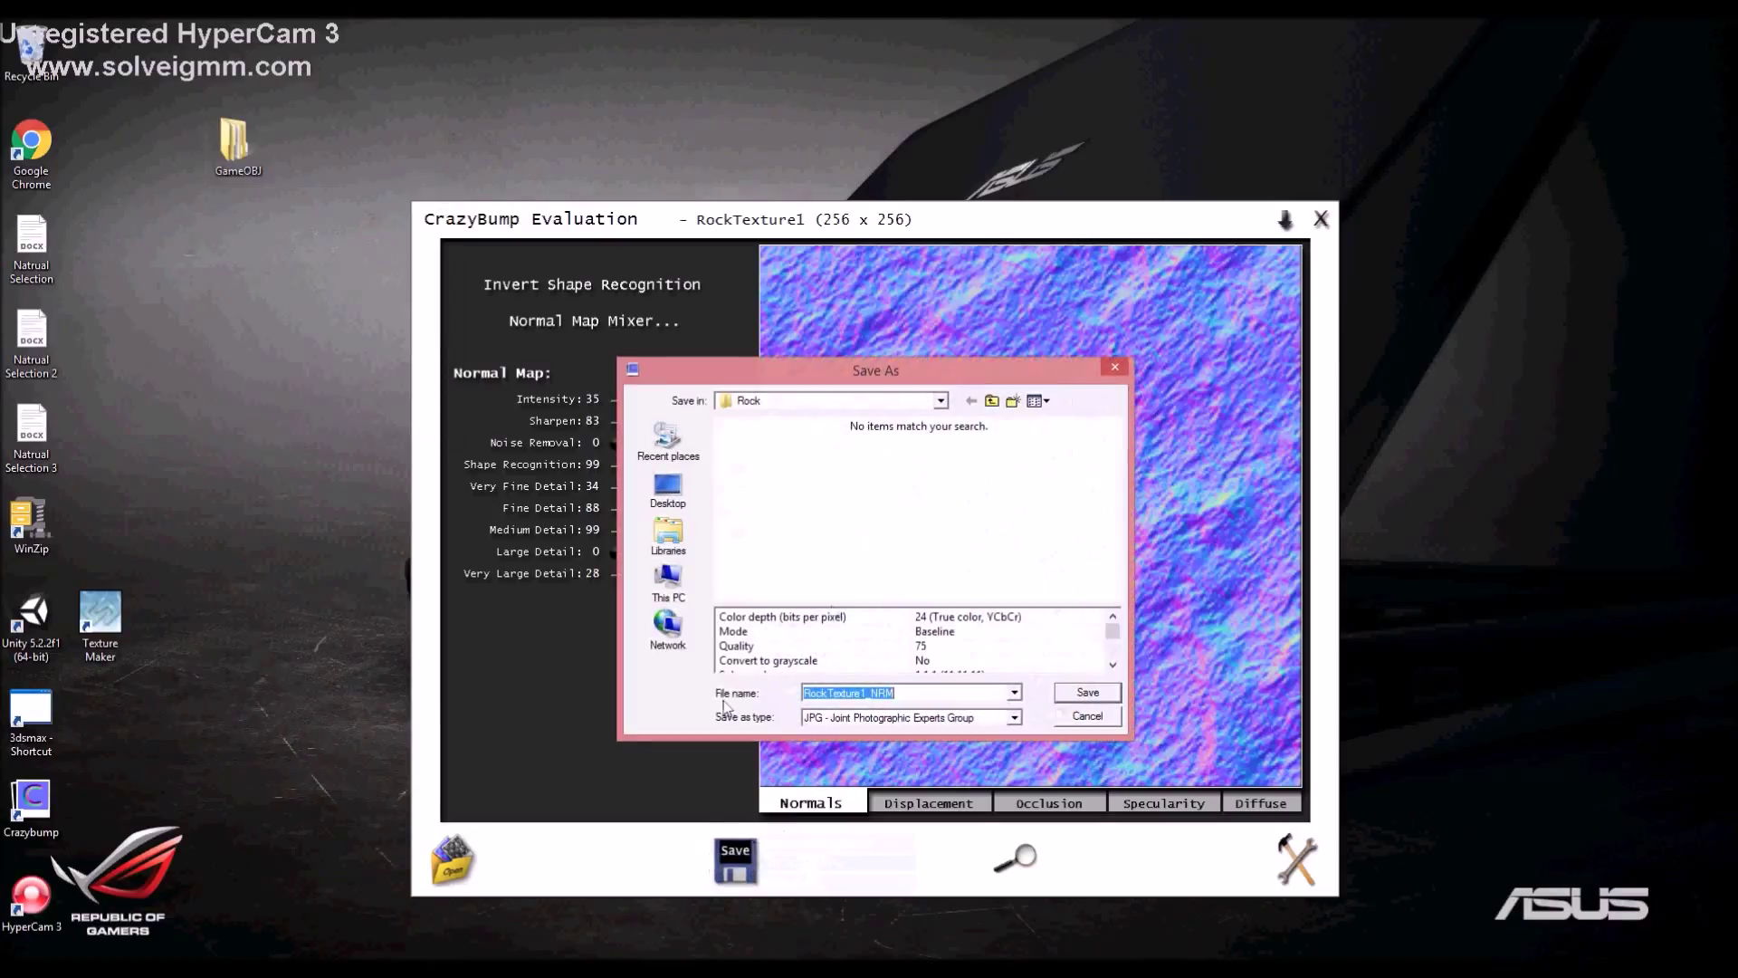
click(900, 694)
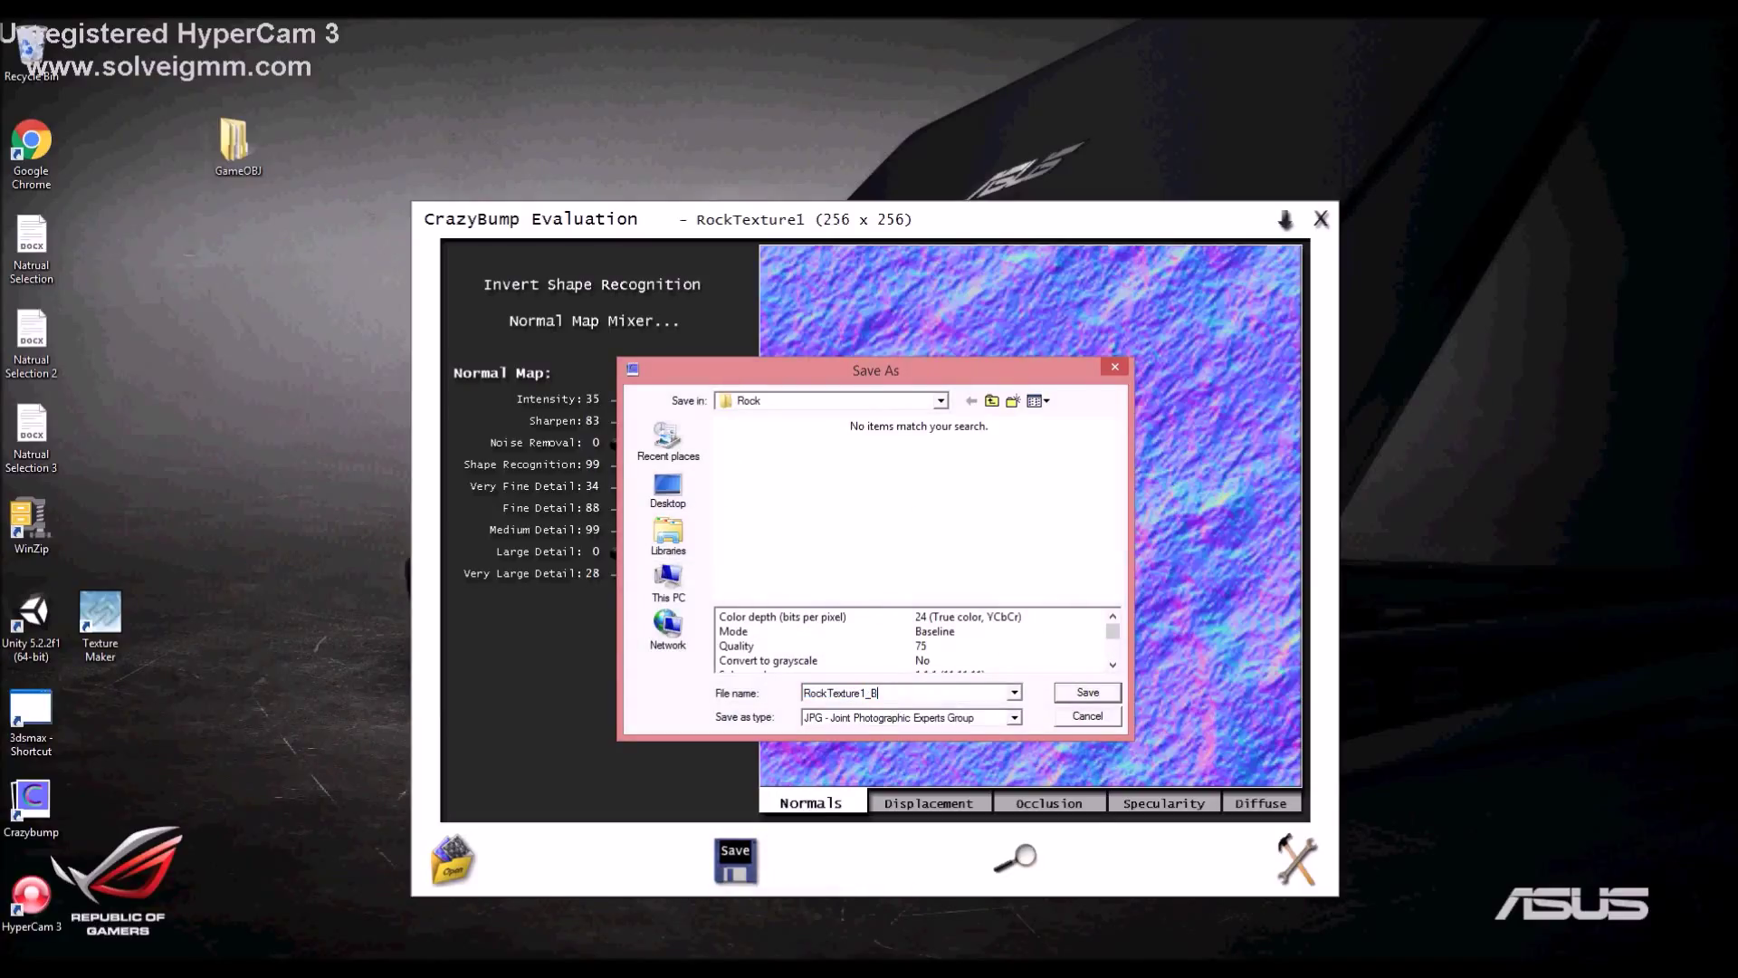
click(1089, 693)
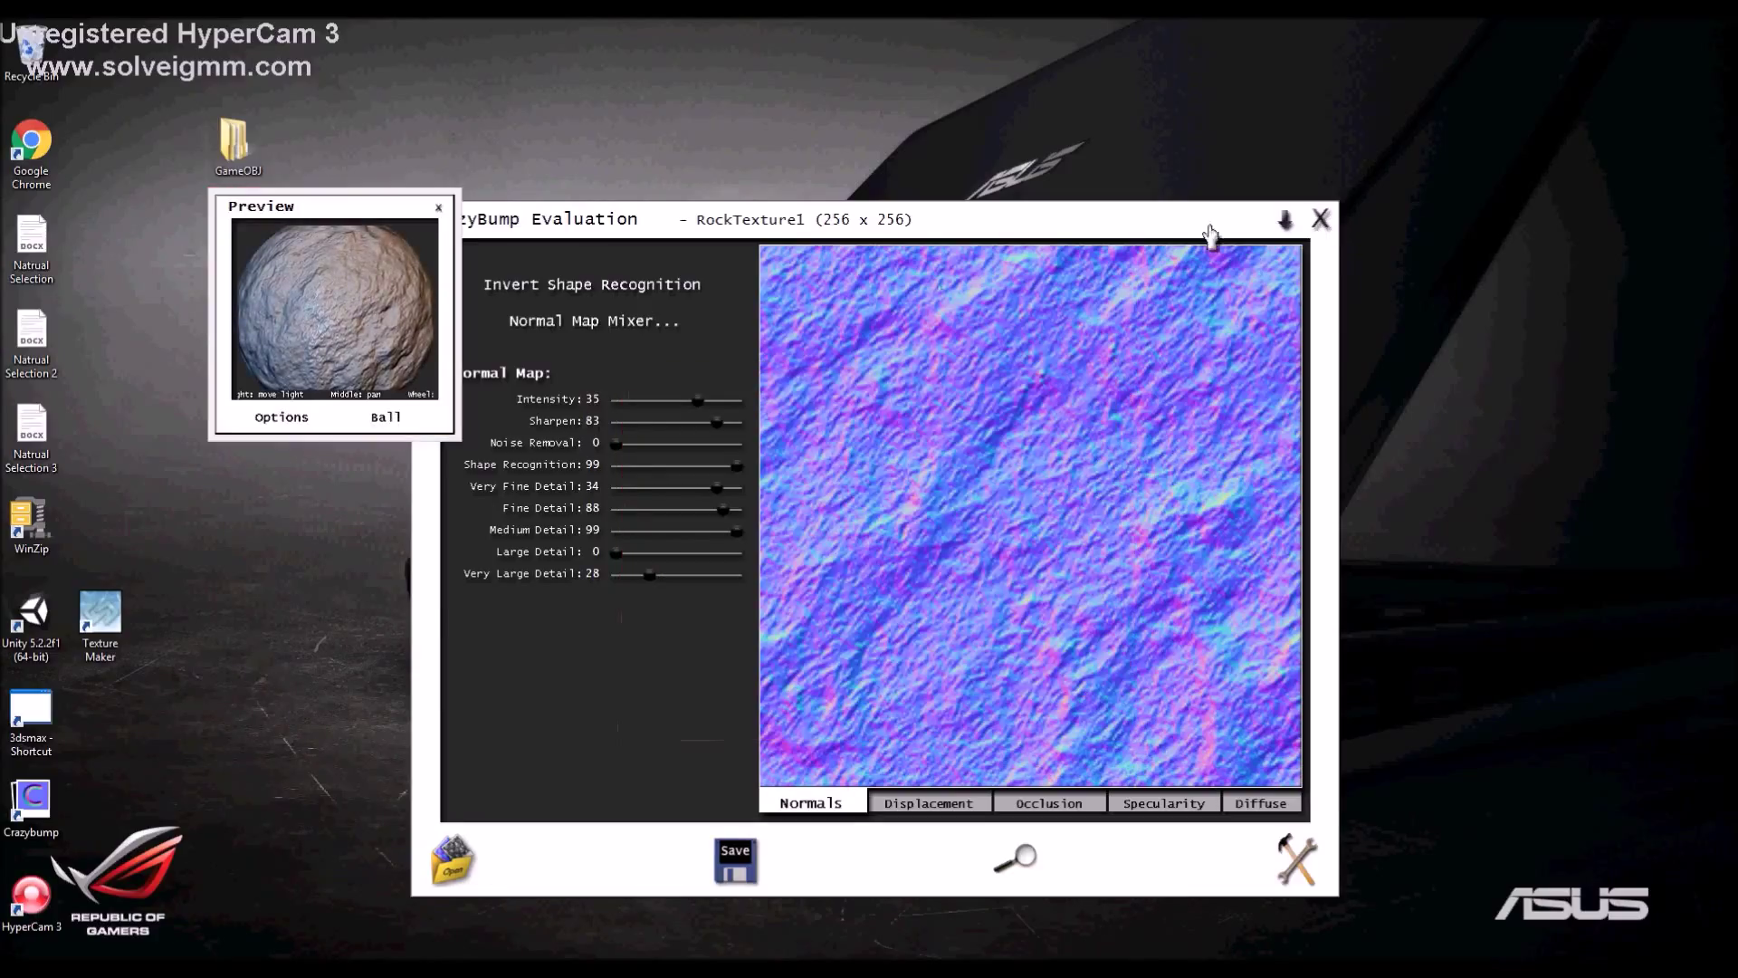